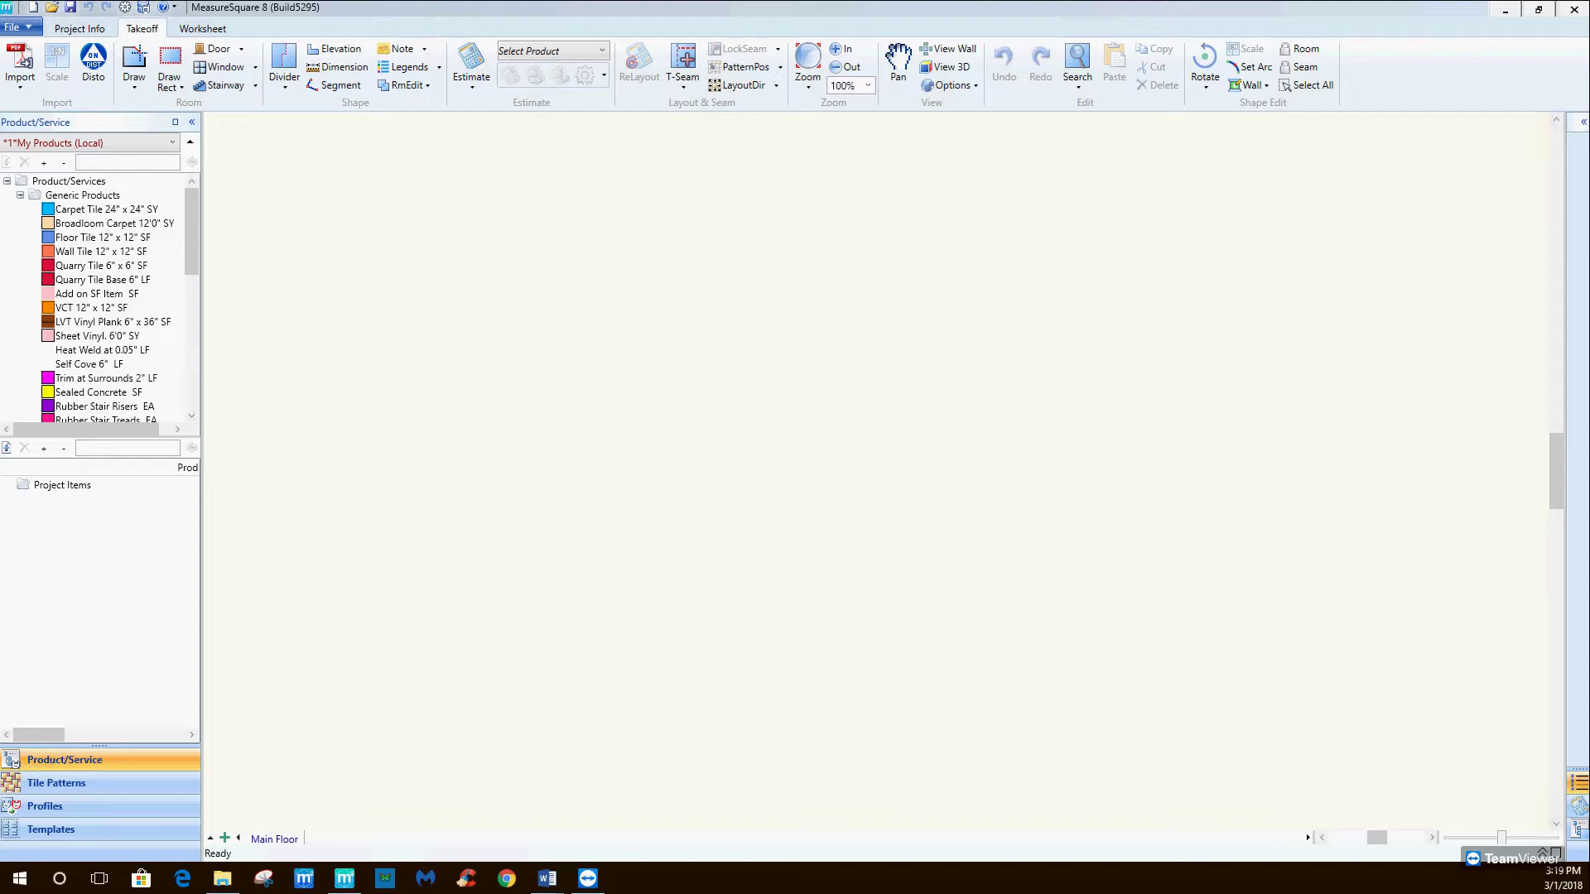
# Choose the file M8 Tips..pdf for import into the takeoff.
pyautogui.click(20, 65)
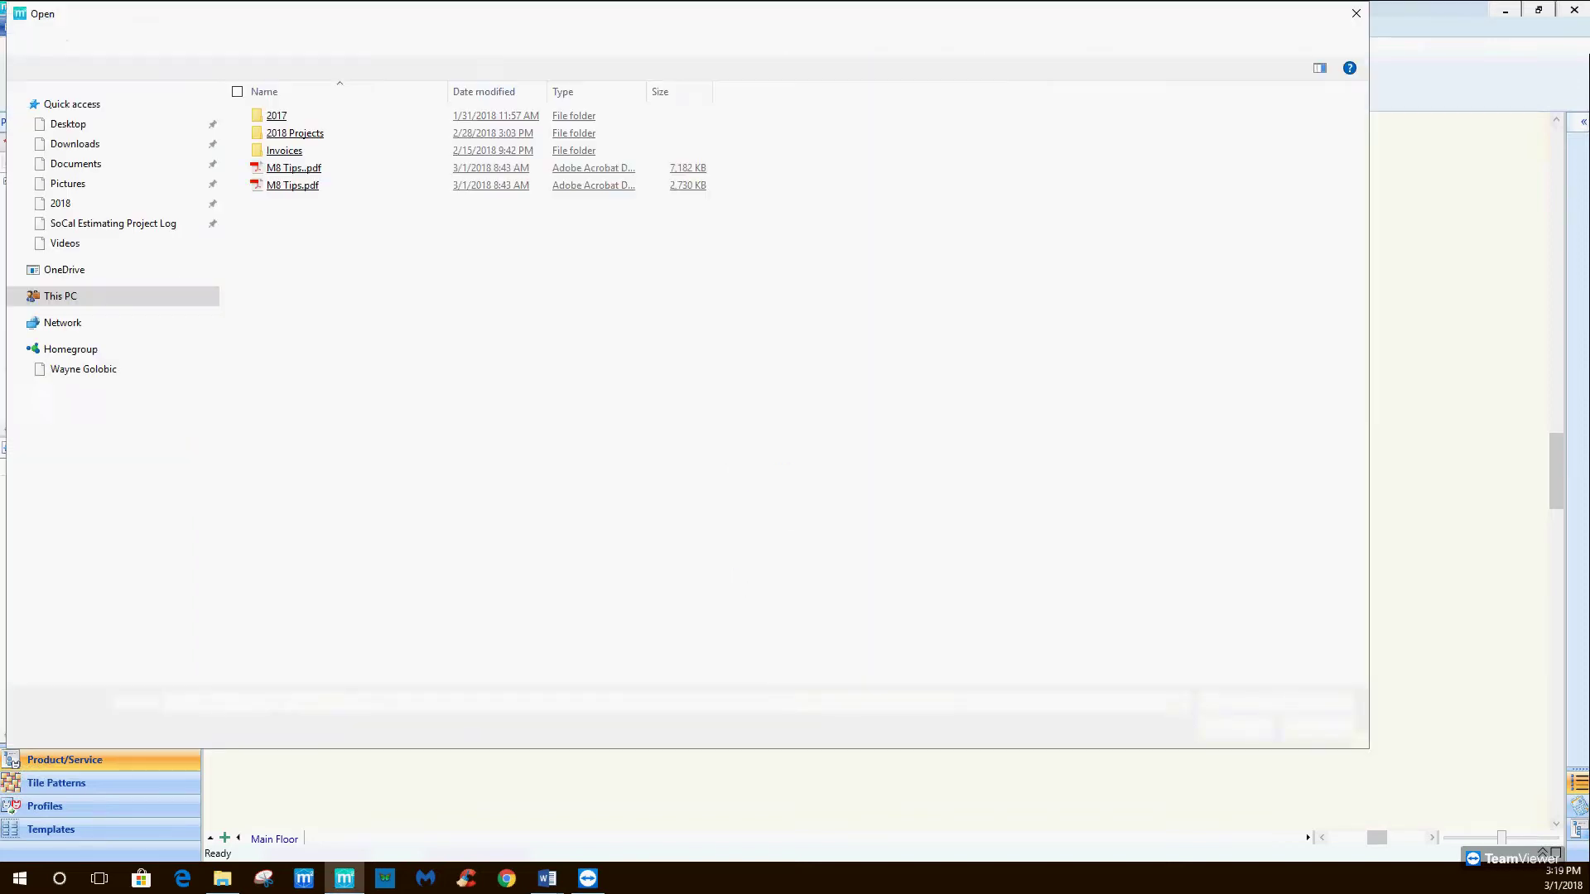
pyautogui.click(303, 168)
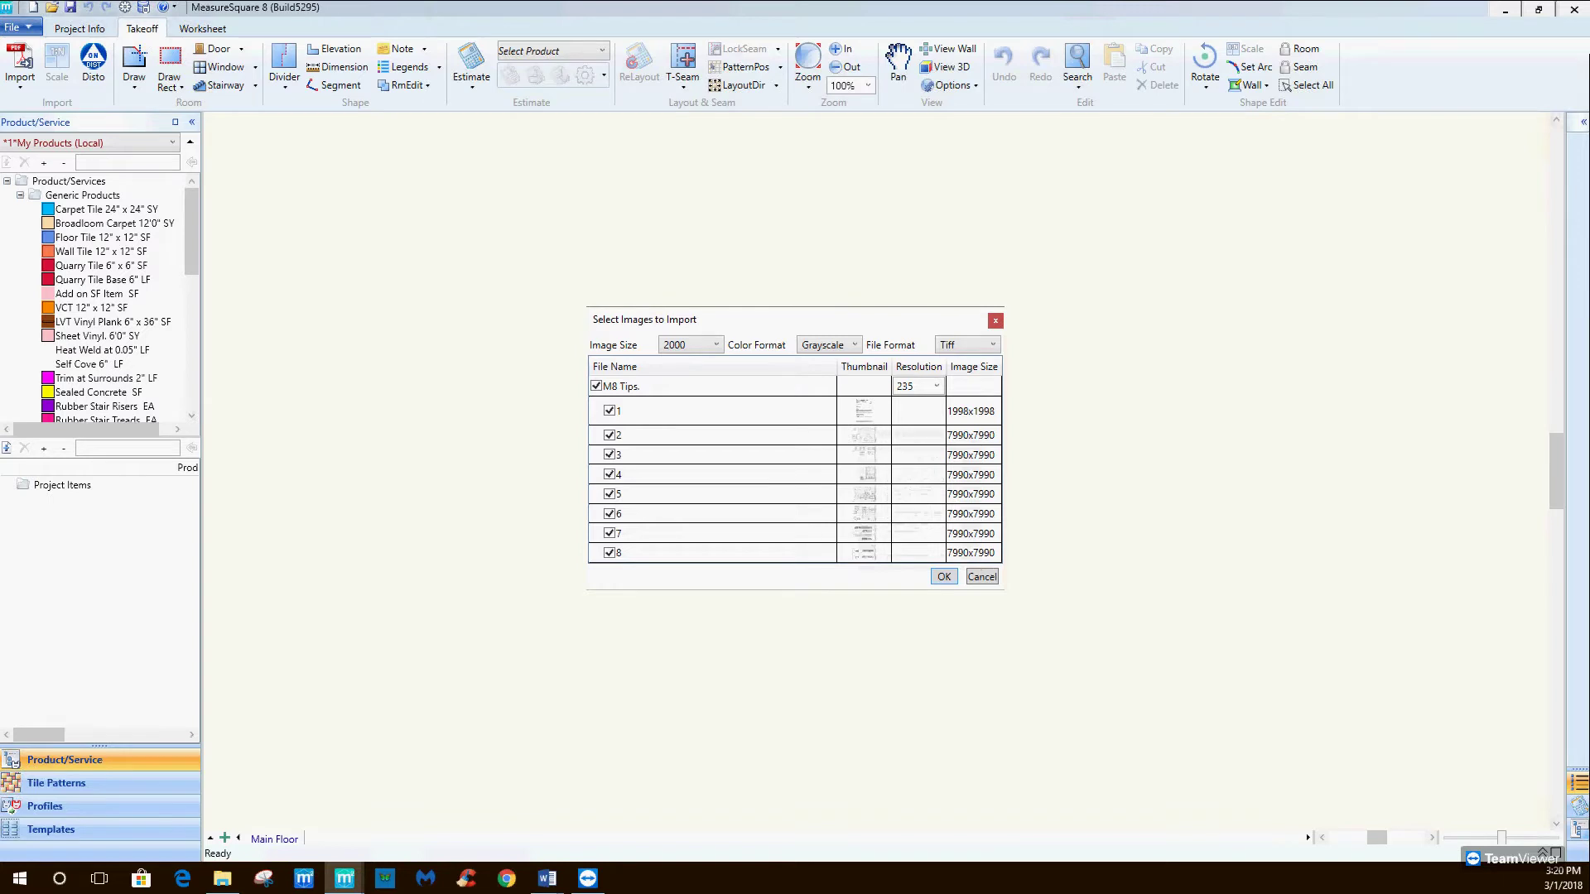
# Open the full PDF from page 1's thumbnail and review which pages hold usable plans, finishing with the A702 floor plan.
pyautogui.click(864, 410)
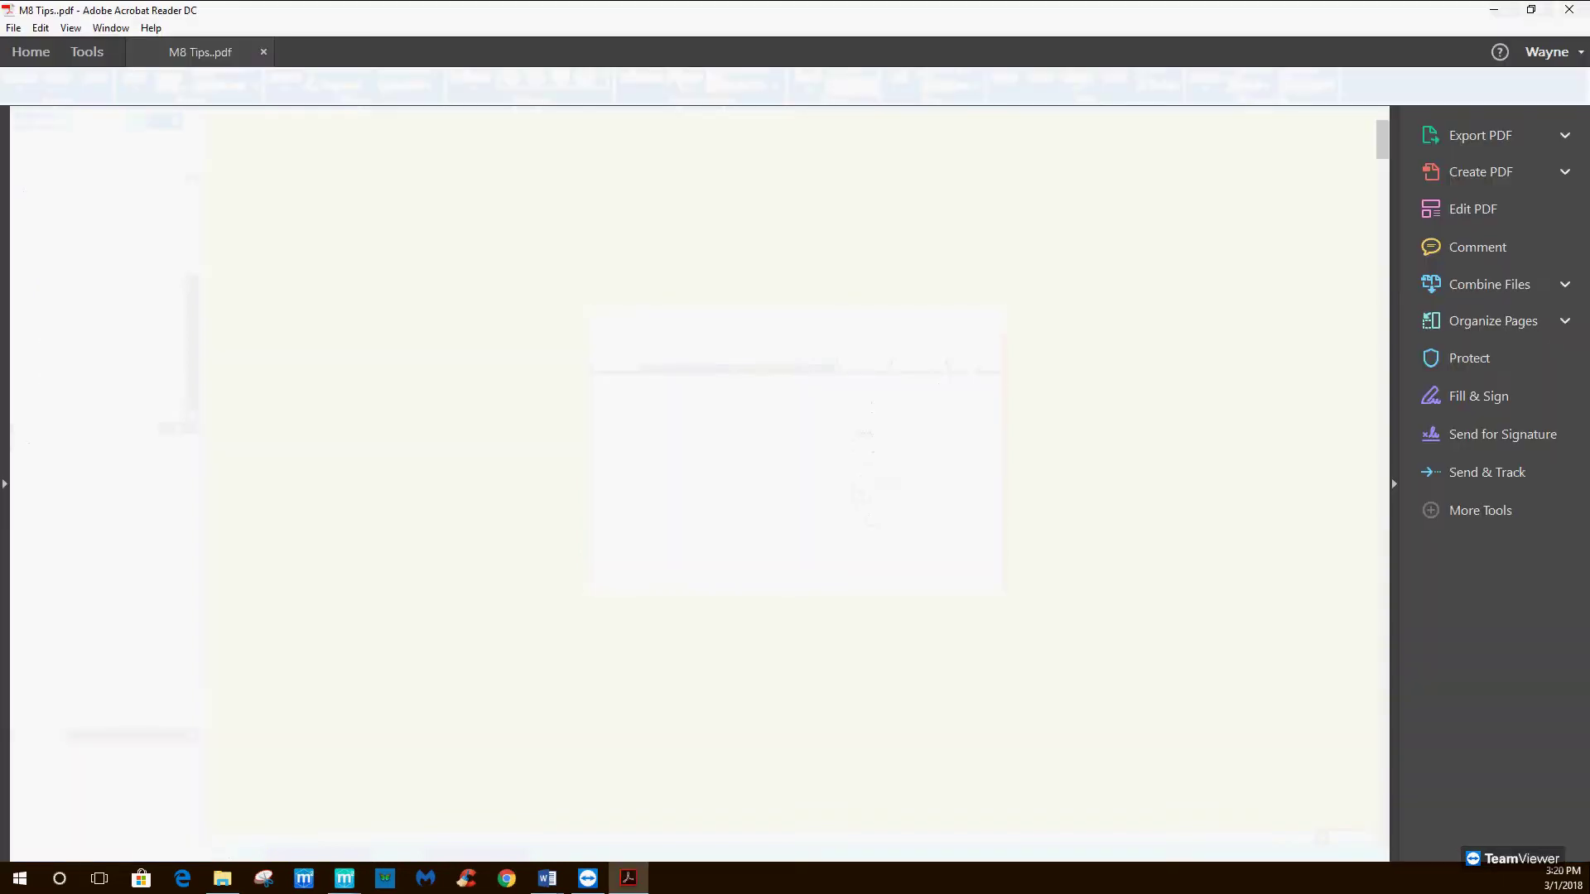
pyautogui.scroll(-10, 690, 483)
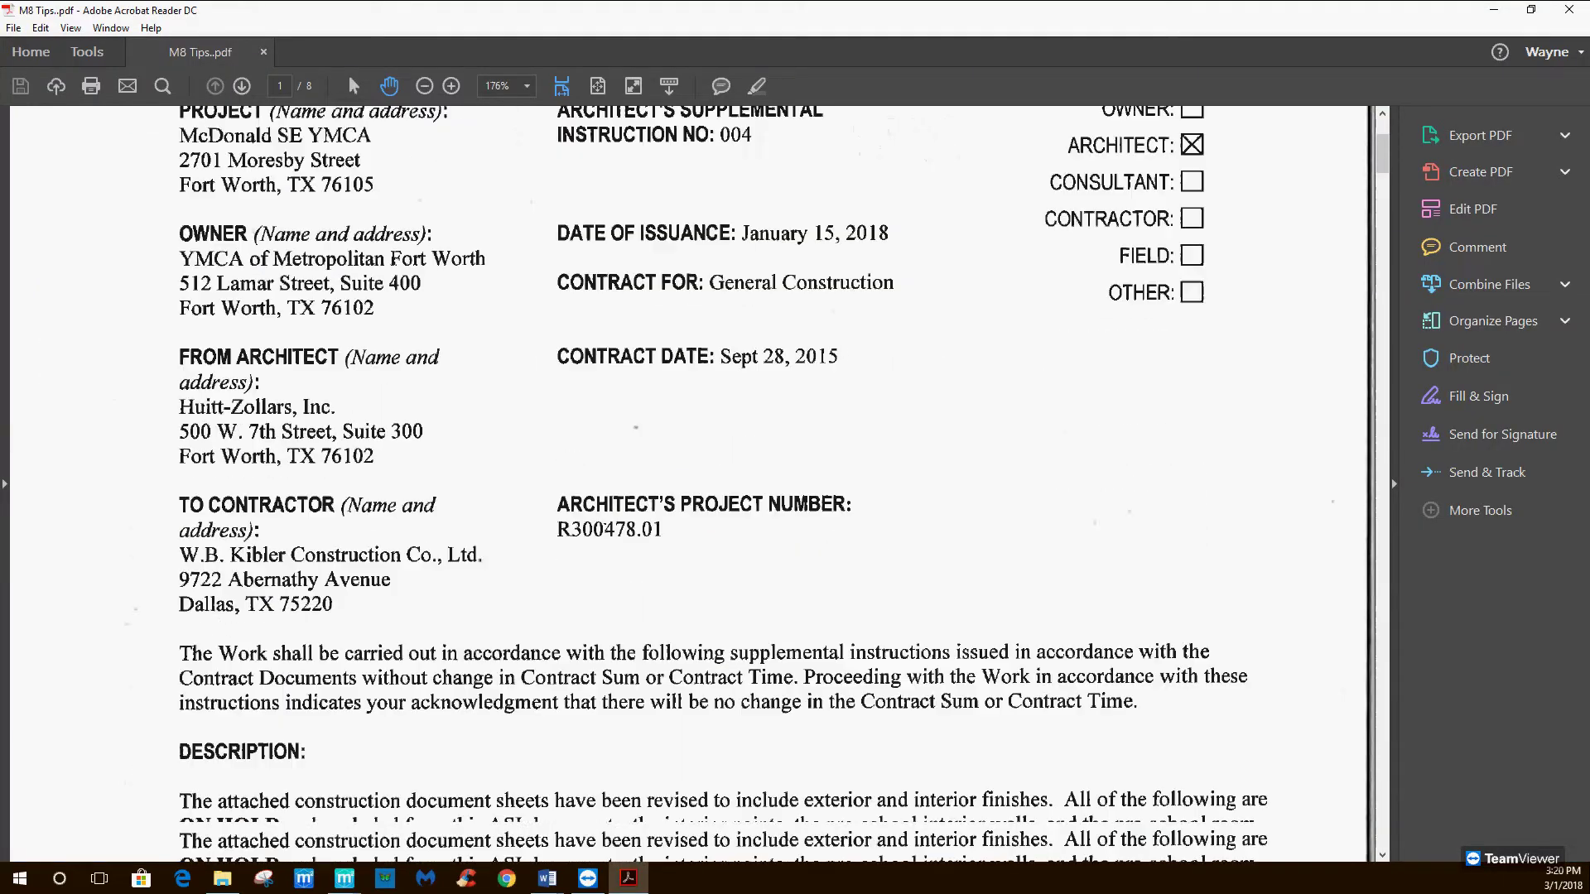
pyautogui.scroll(-3, 692, 484)
pyautogui.hotkey('ctrl', '2')
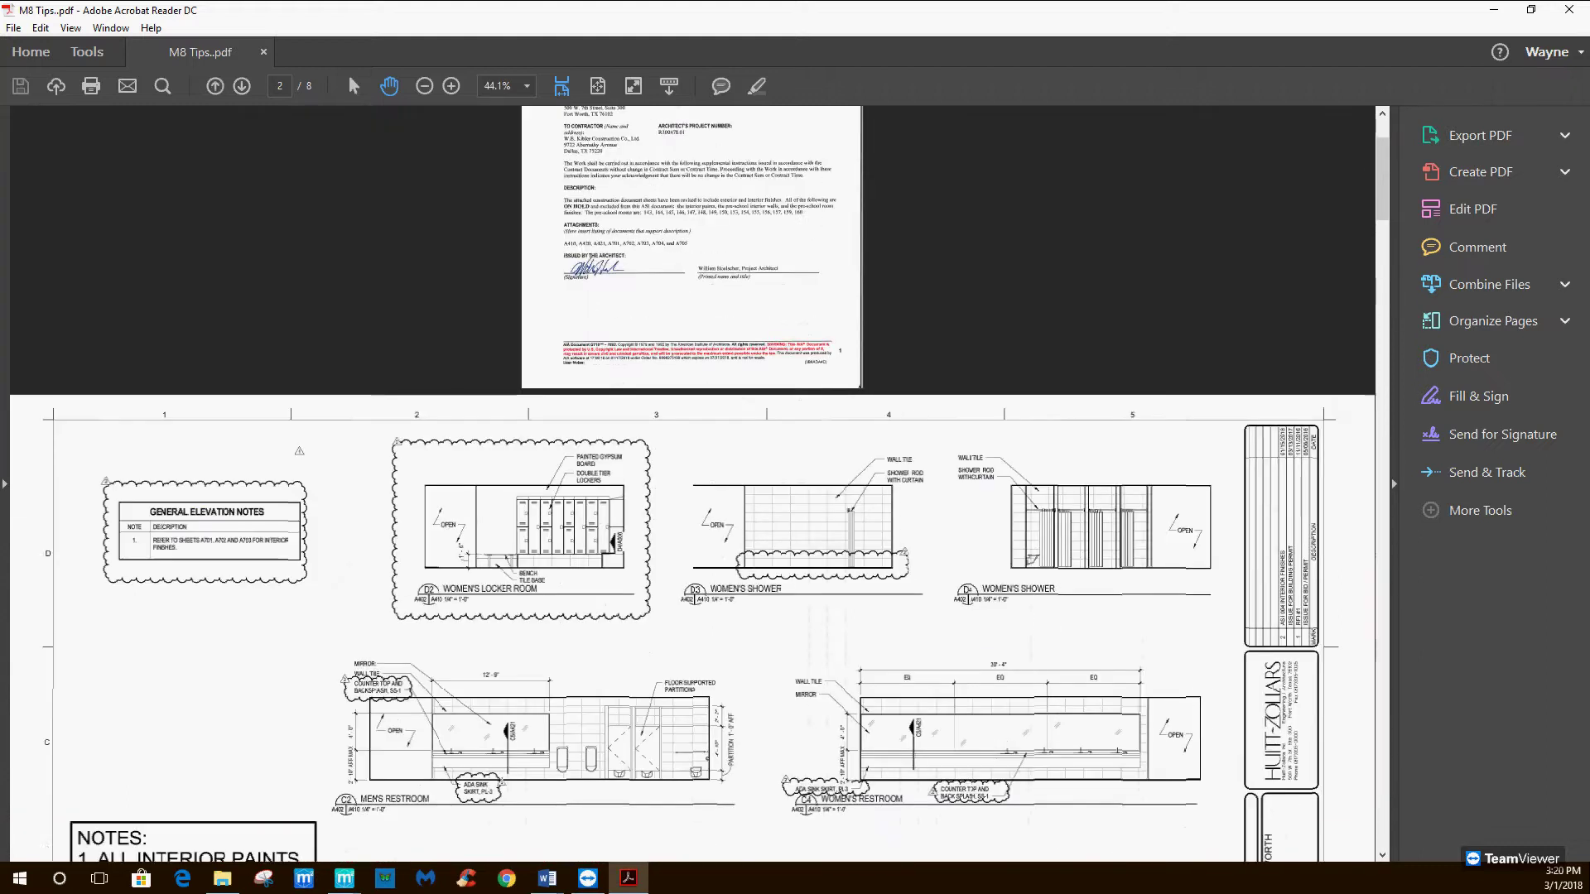
pyautogui.scroll(-5, 692, 484)
pyautogui.scroll(-2, 692, 484)
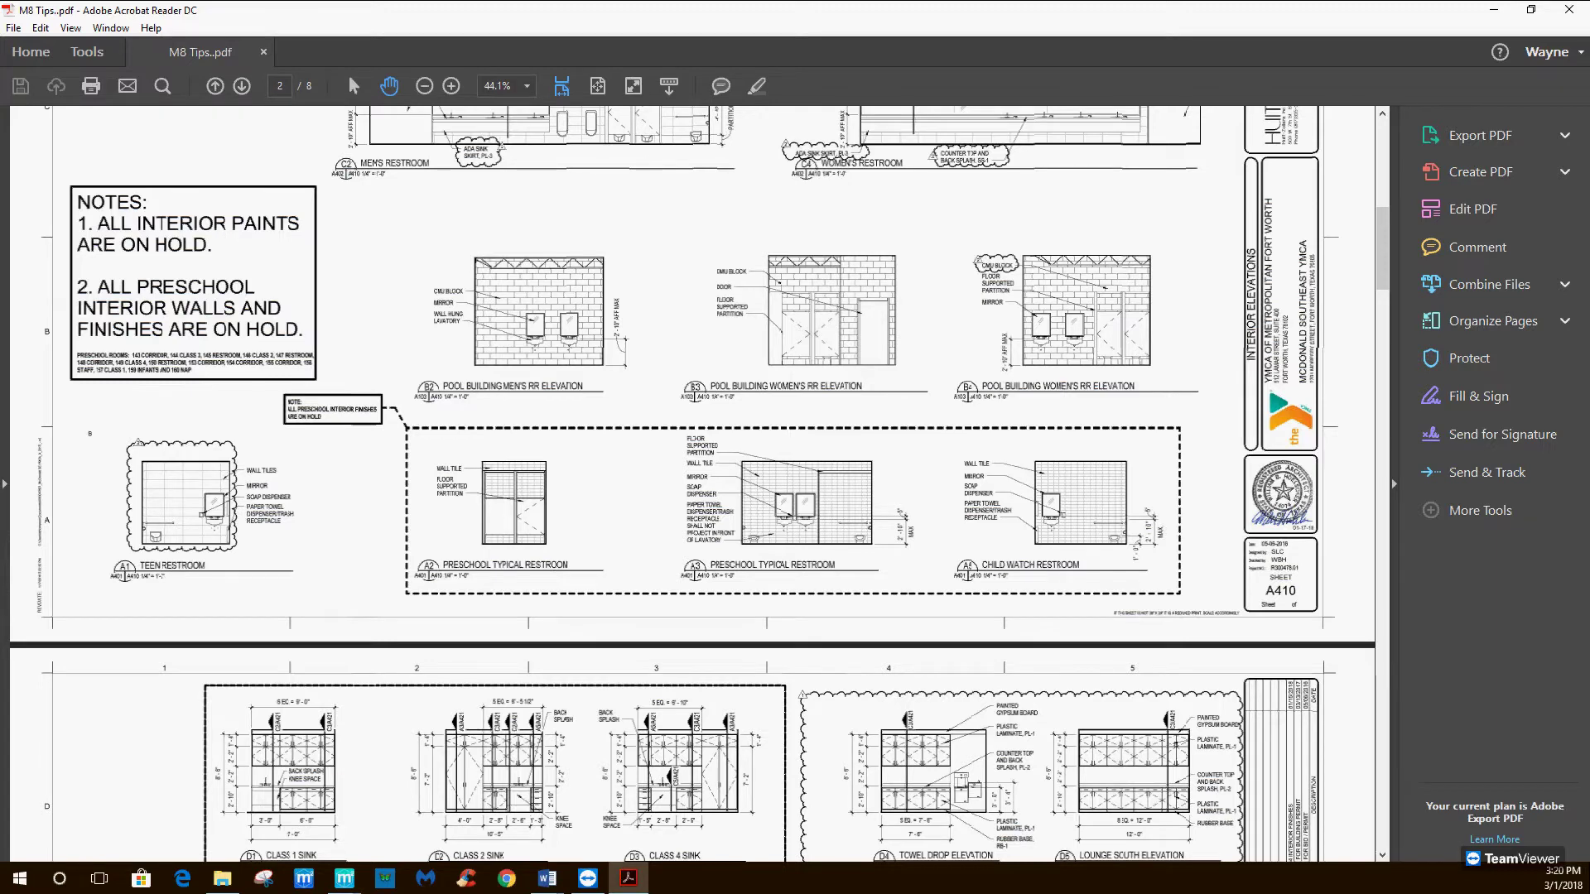
pyautogui.scroll(-11, 692, 484)
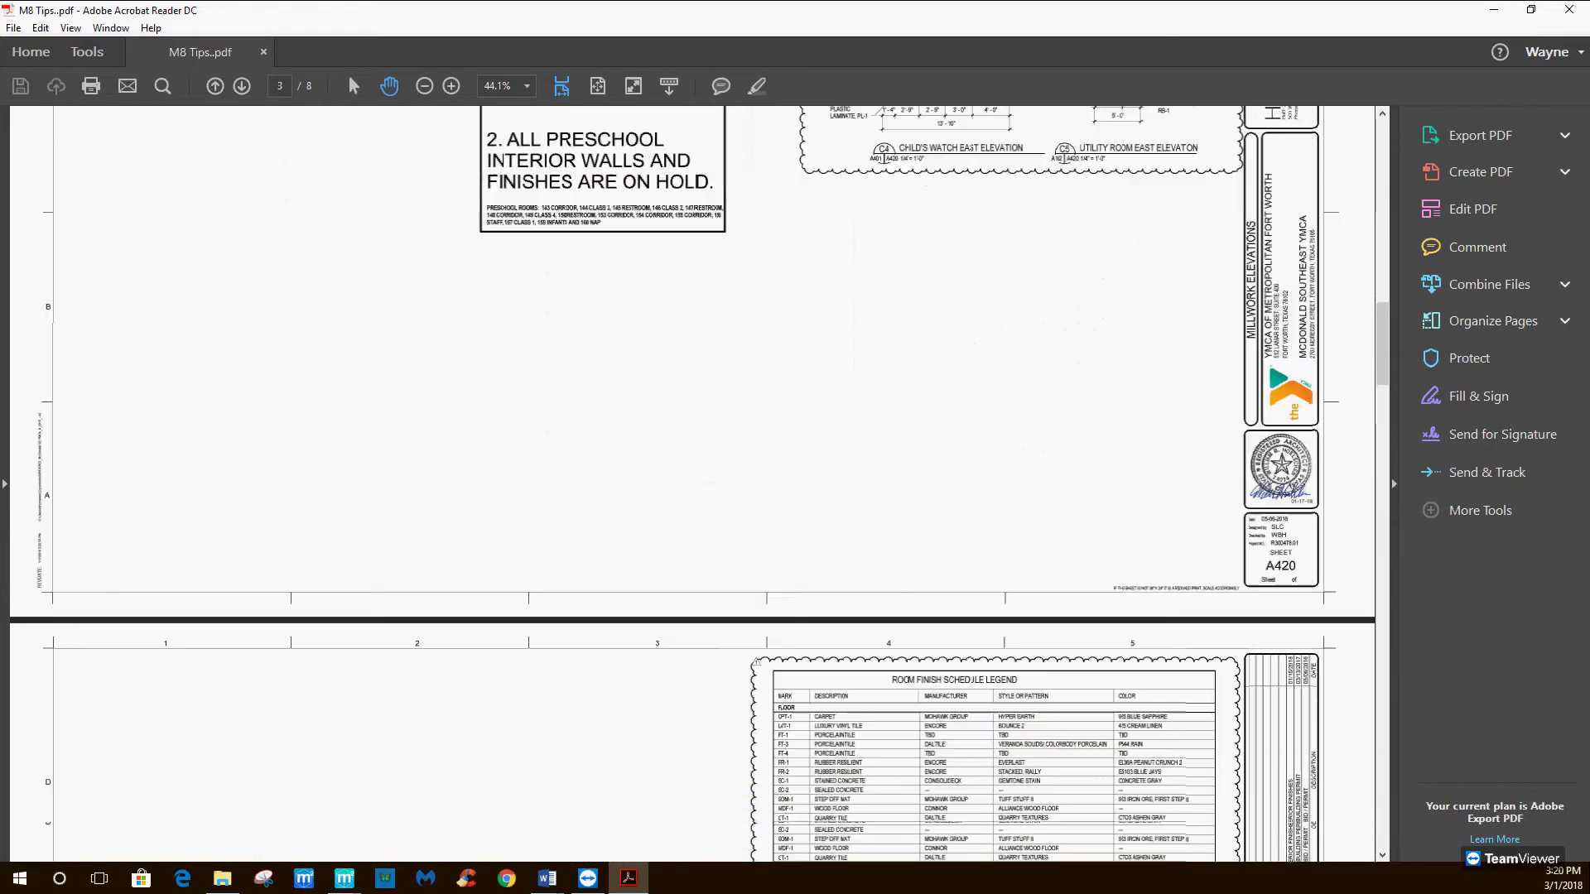
pyautogui.scroll(-18, 692, 483)
pyautogui.scroll(-5, 692, 484)
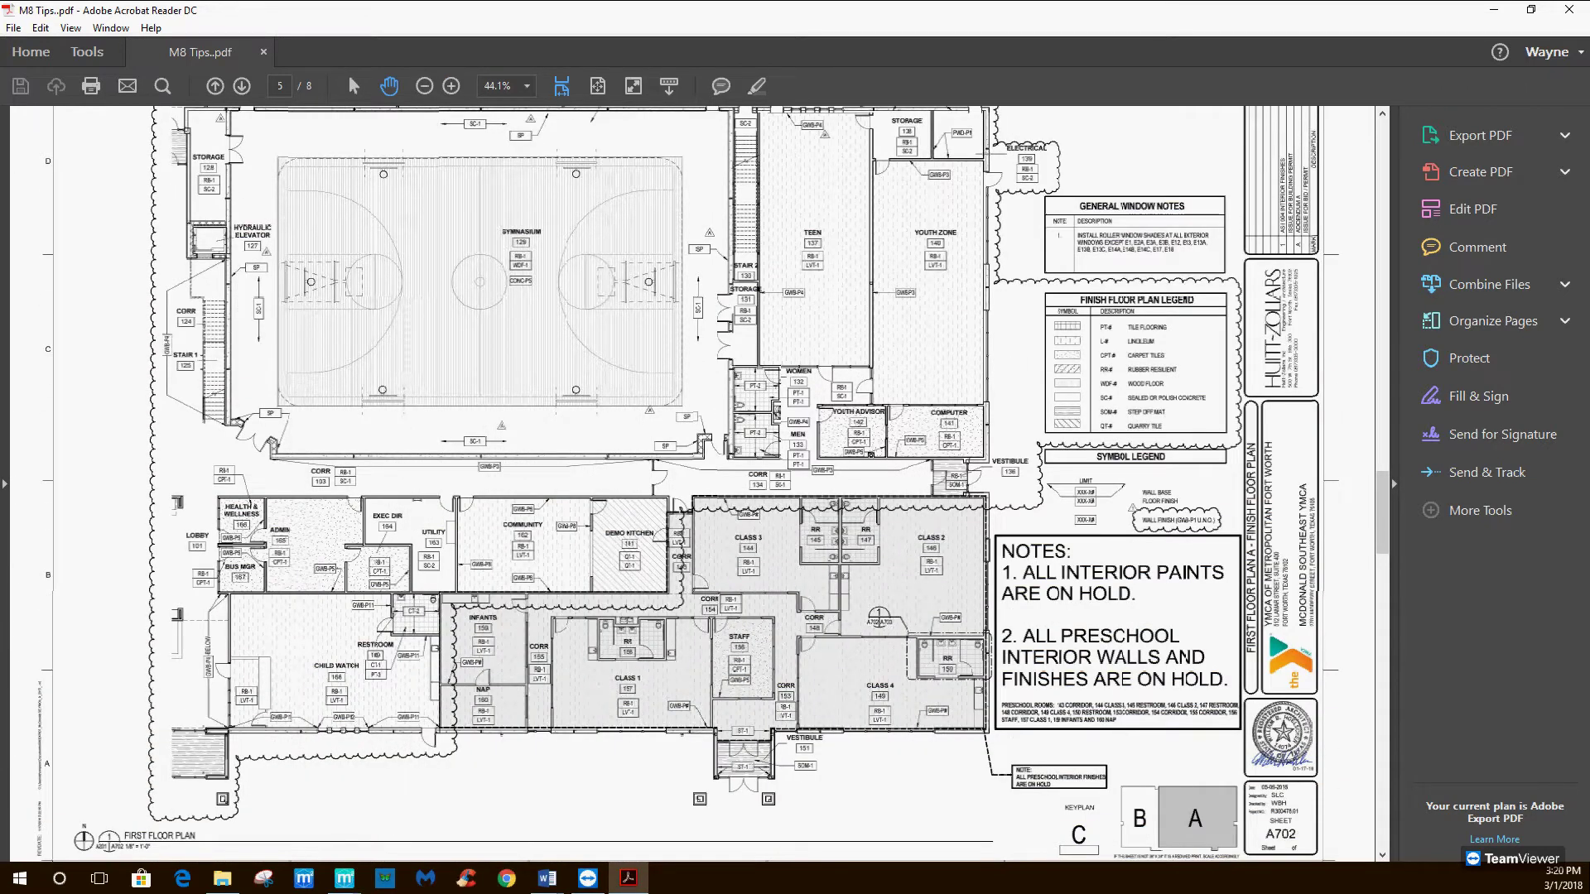
pyautogui.scroll(-4, 692, 483)
pyautogui.scroll(1, 692, 484)
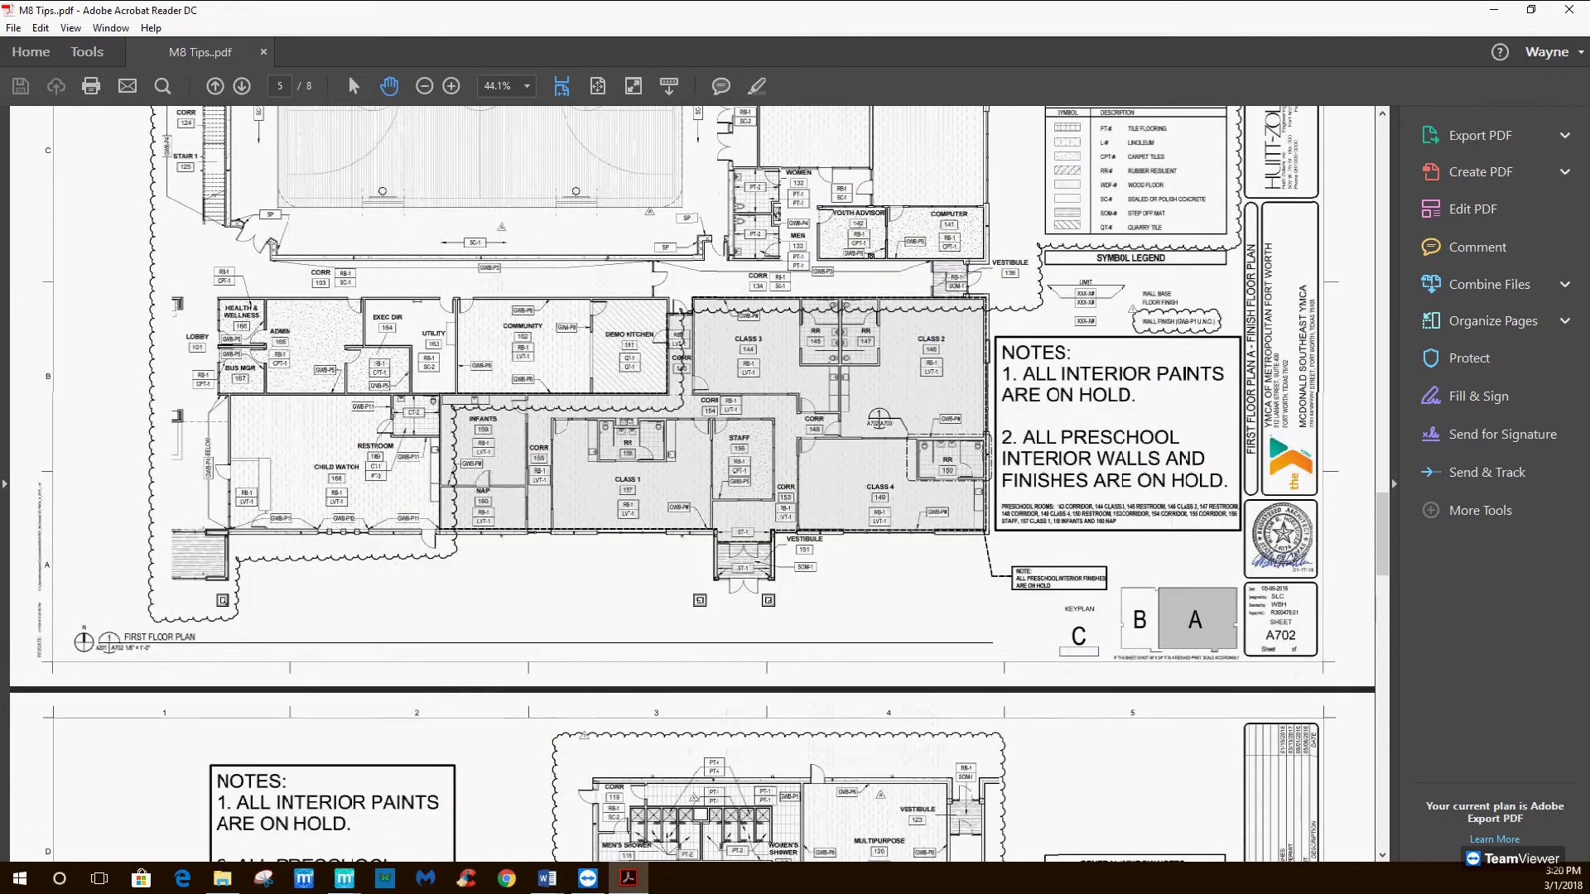
pyautogui.click(1568, 9)
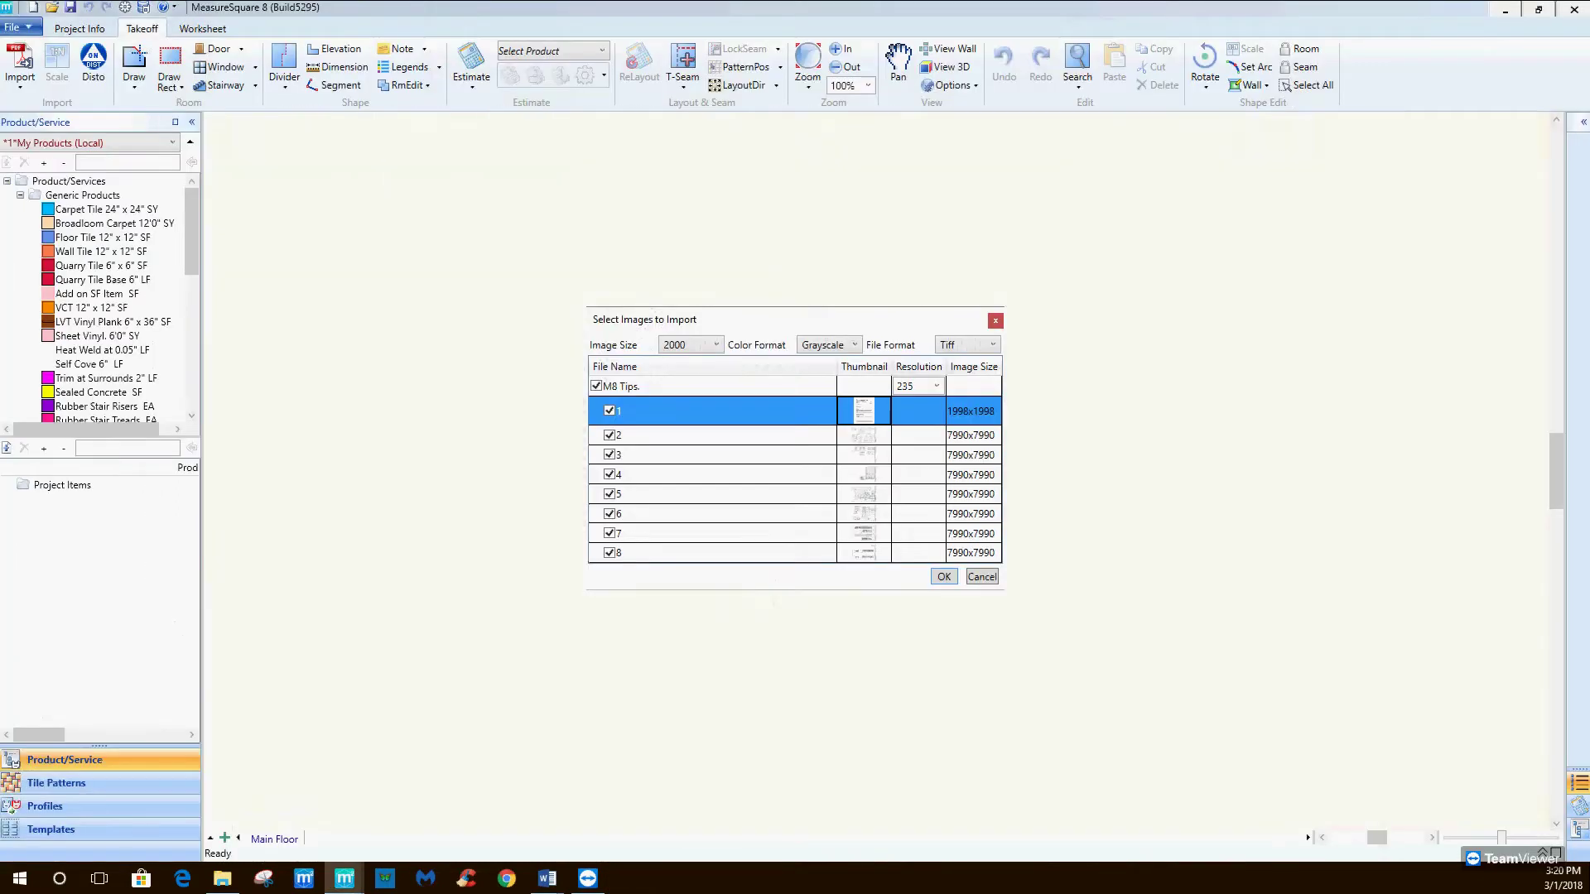
# Exclude page 1 from the import and apply a 1/8 blueprint scale to all remaining sheets.
pyautogui.click(609, 411)
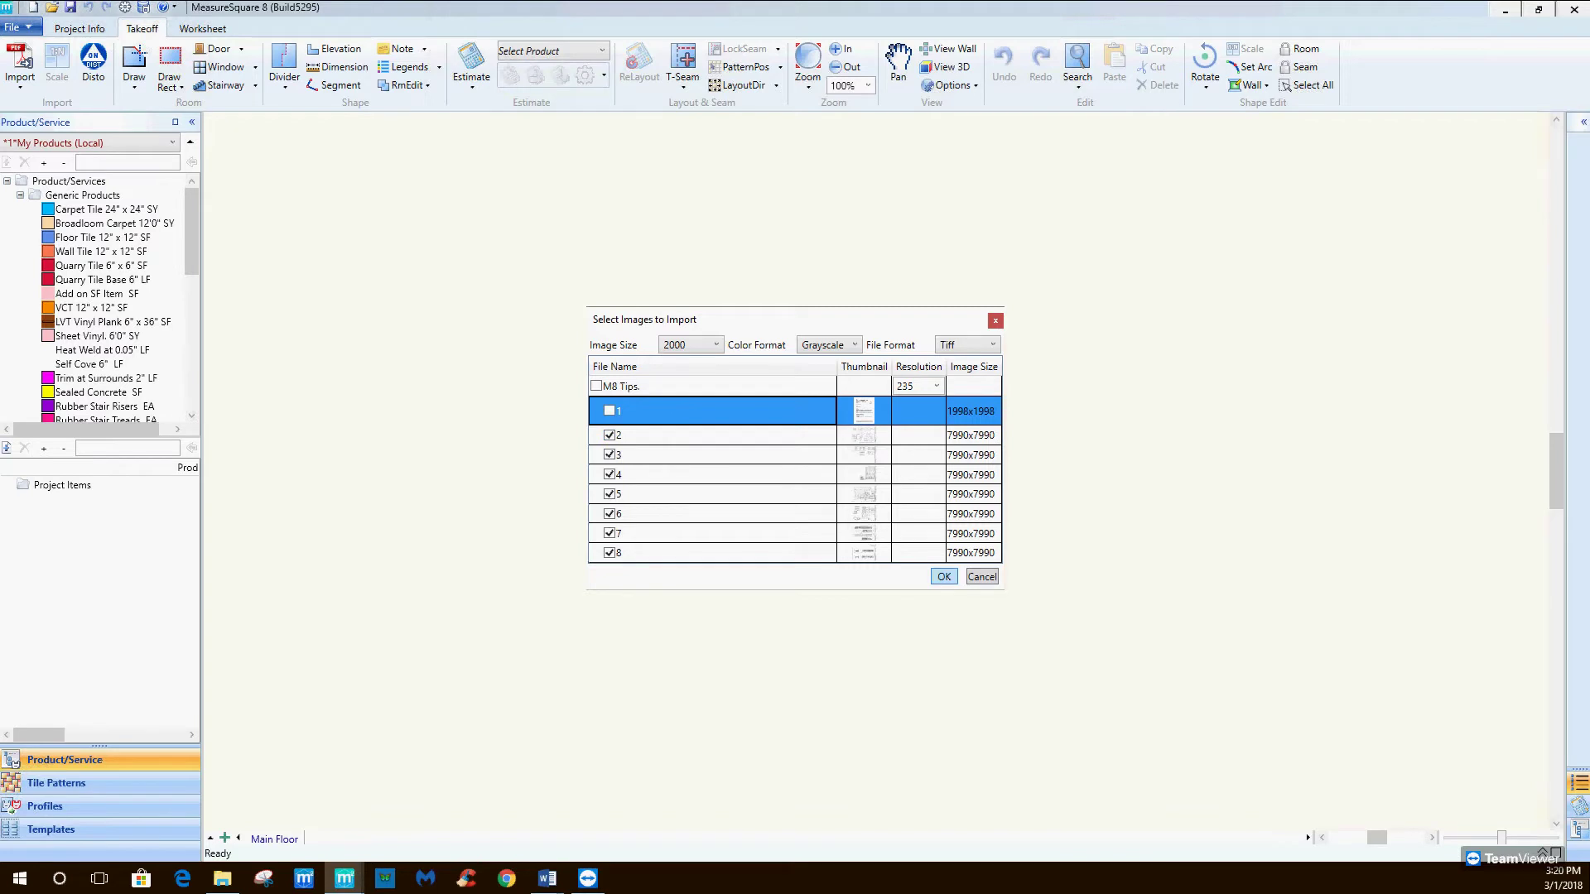
pyautogui.press('Return')
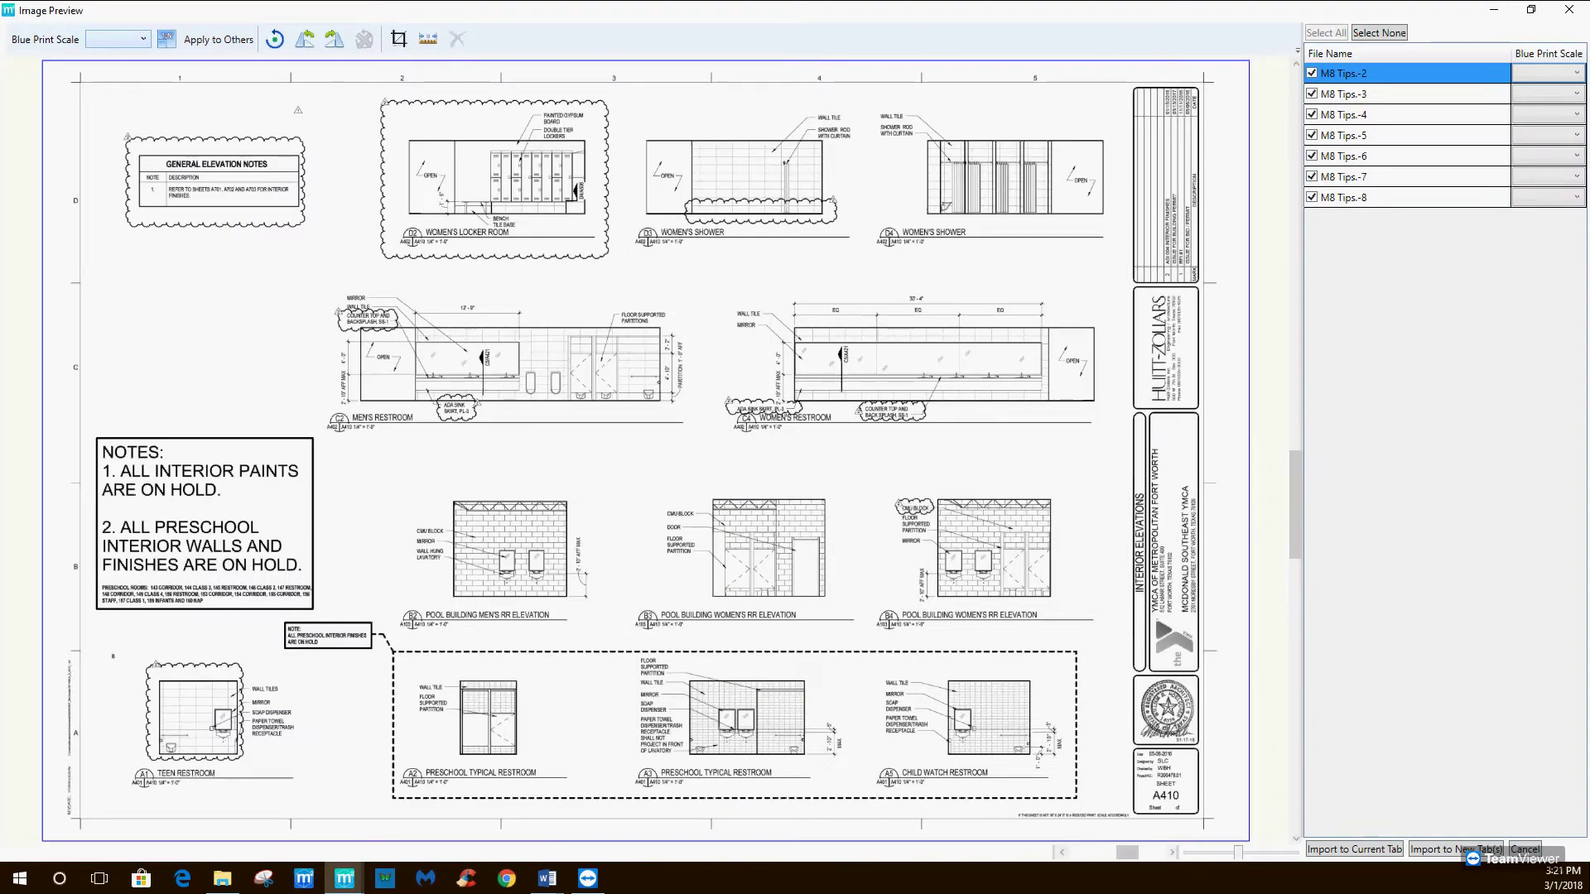
pyautogui.click(118, 39)
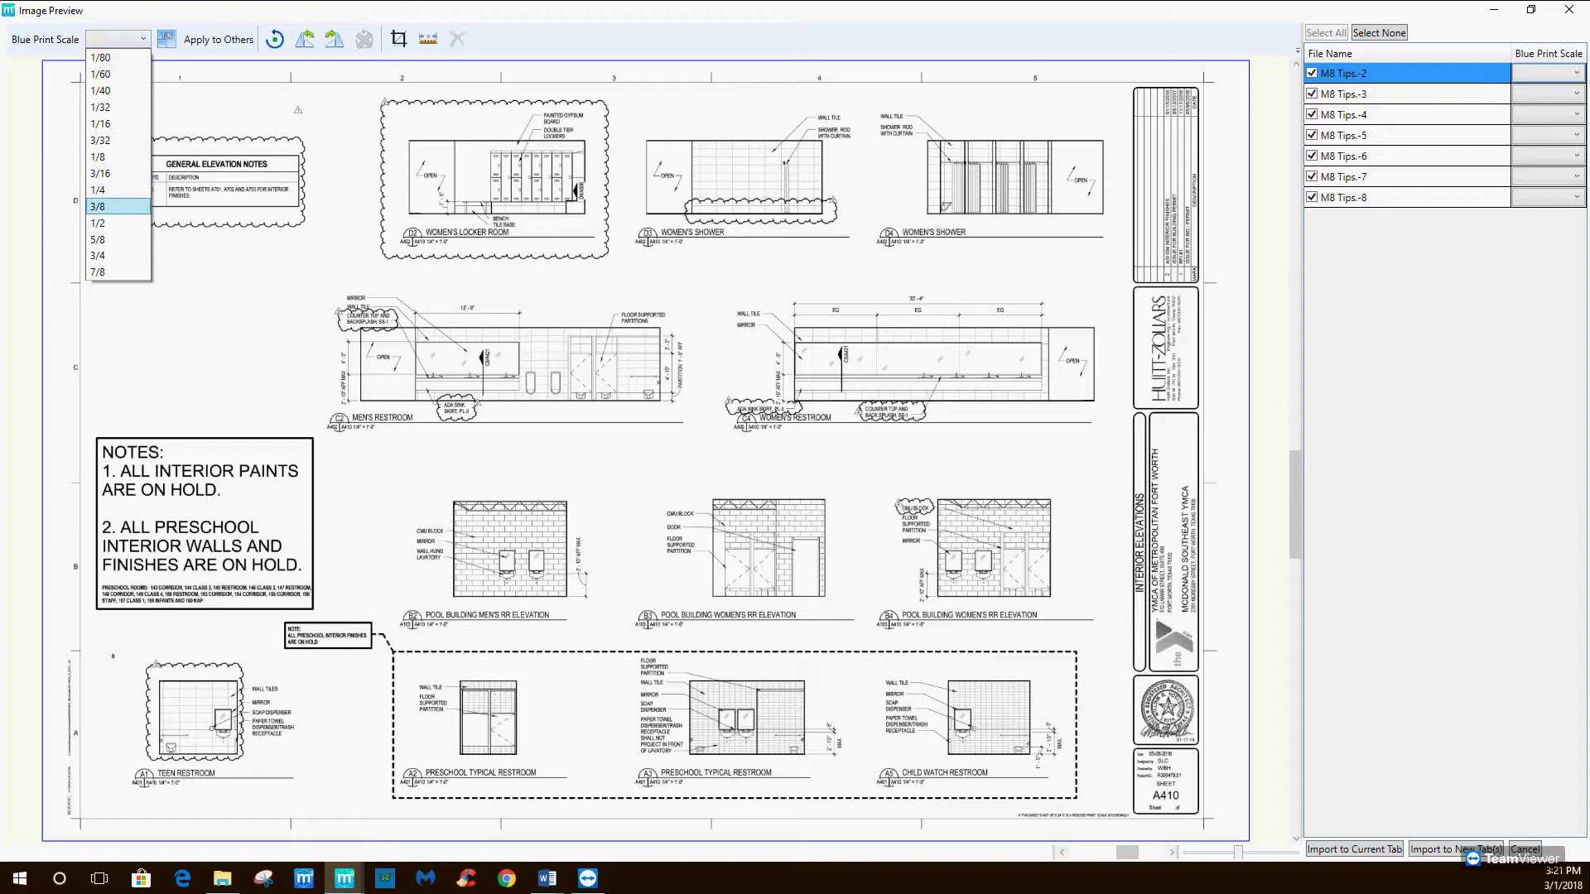
pyautogui.click(97, 157)
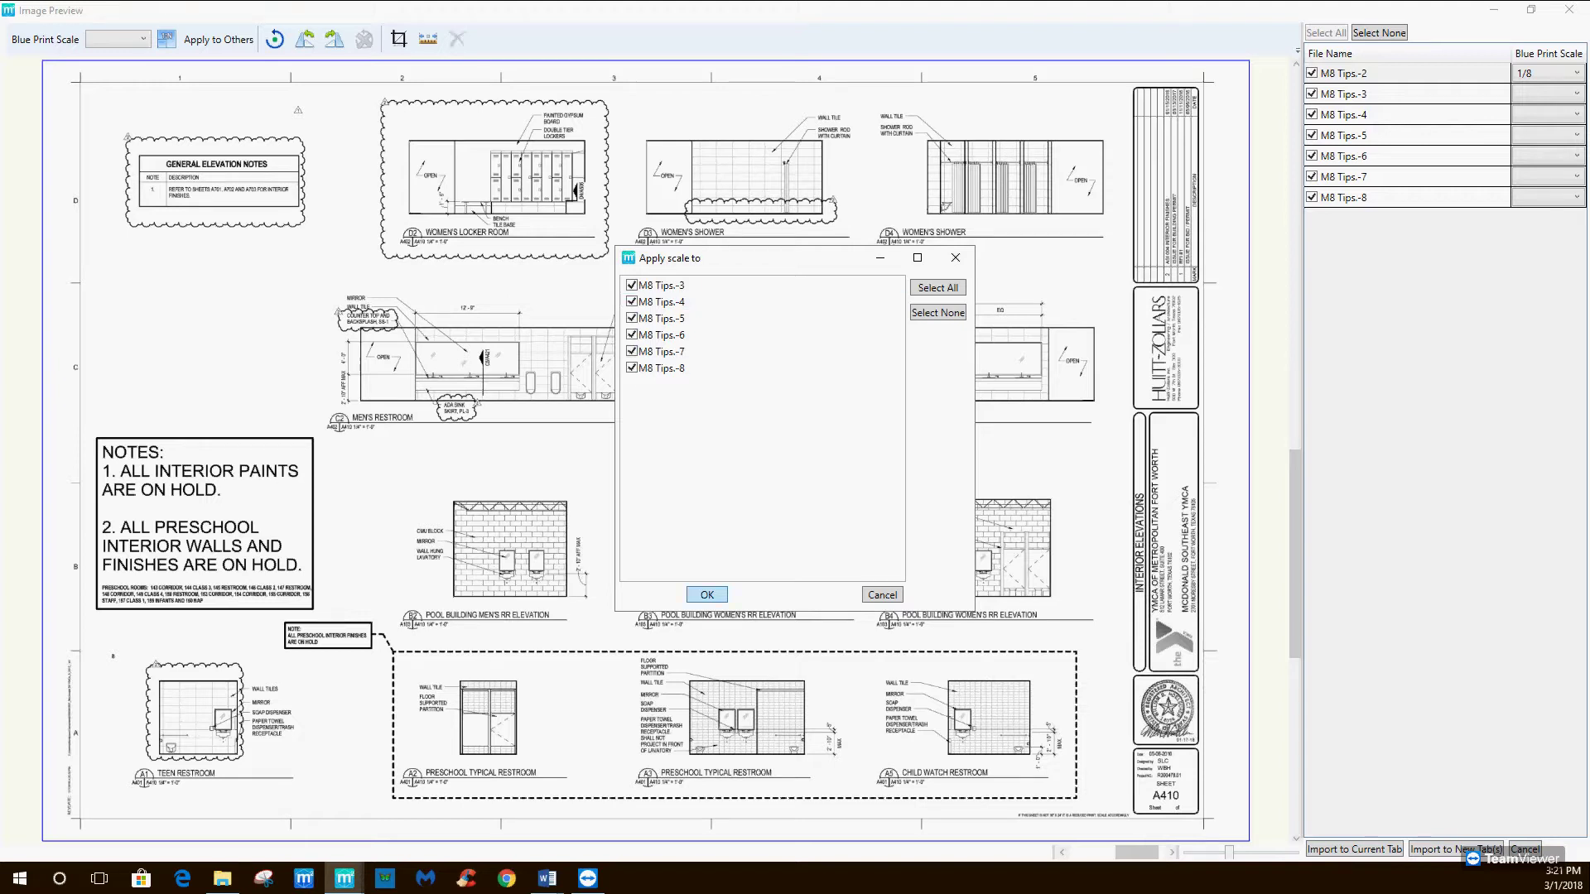
pyautogui.press('Return')
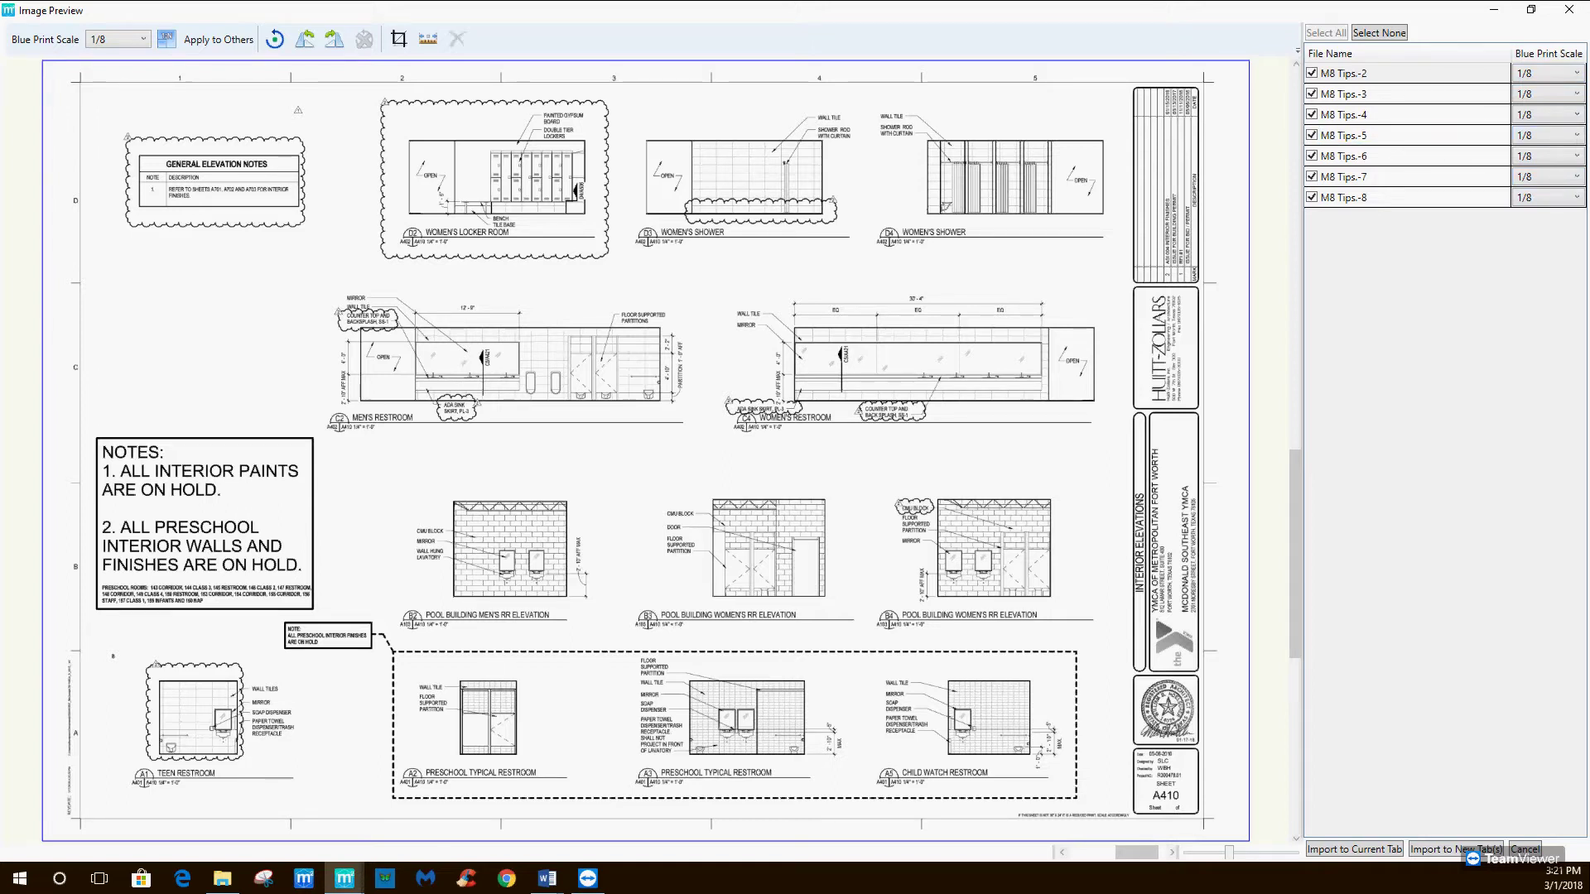
# Crop the row of three pool building restroom elevations out of sheet M8 Tips.-2 as a separate image.
pyautogui.scroll(4, 787, 560)
pyautogui.scroll(-1, 786, 560)
pyautogui.moveTo(787, 561); pyautogui.dragTo(732, 424, button='middle')
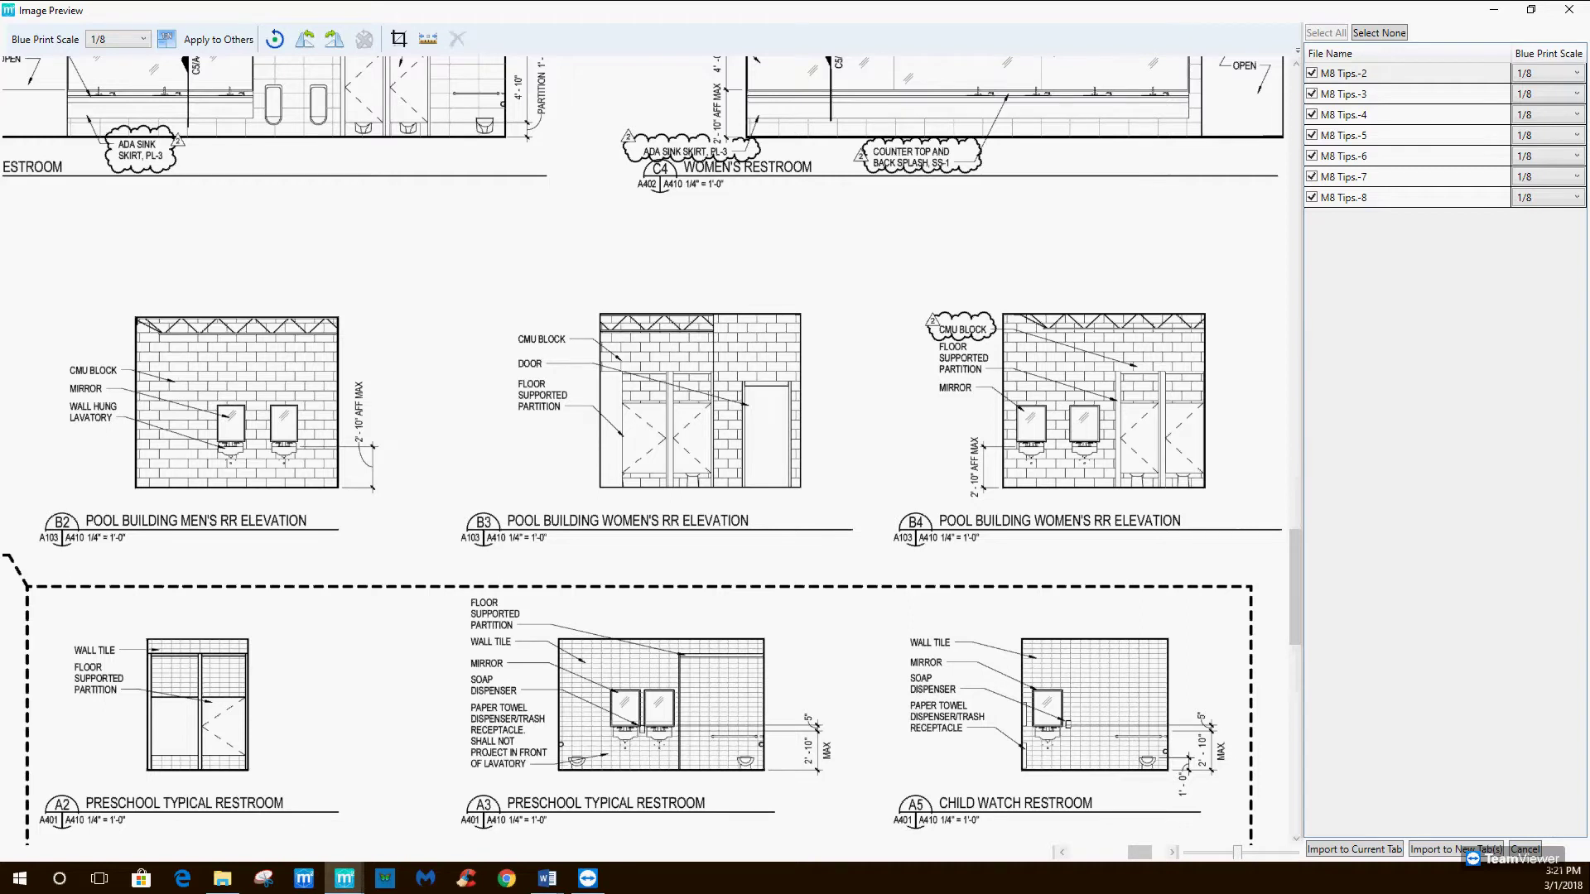
pyautogui.keyDown('ctrl'); pyautogui.scroll(-3, 646, 331); pyautogui.keyUp('ctrl')
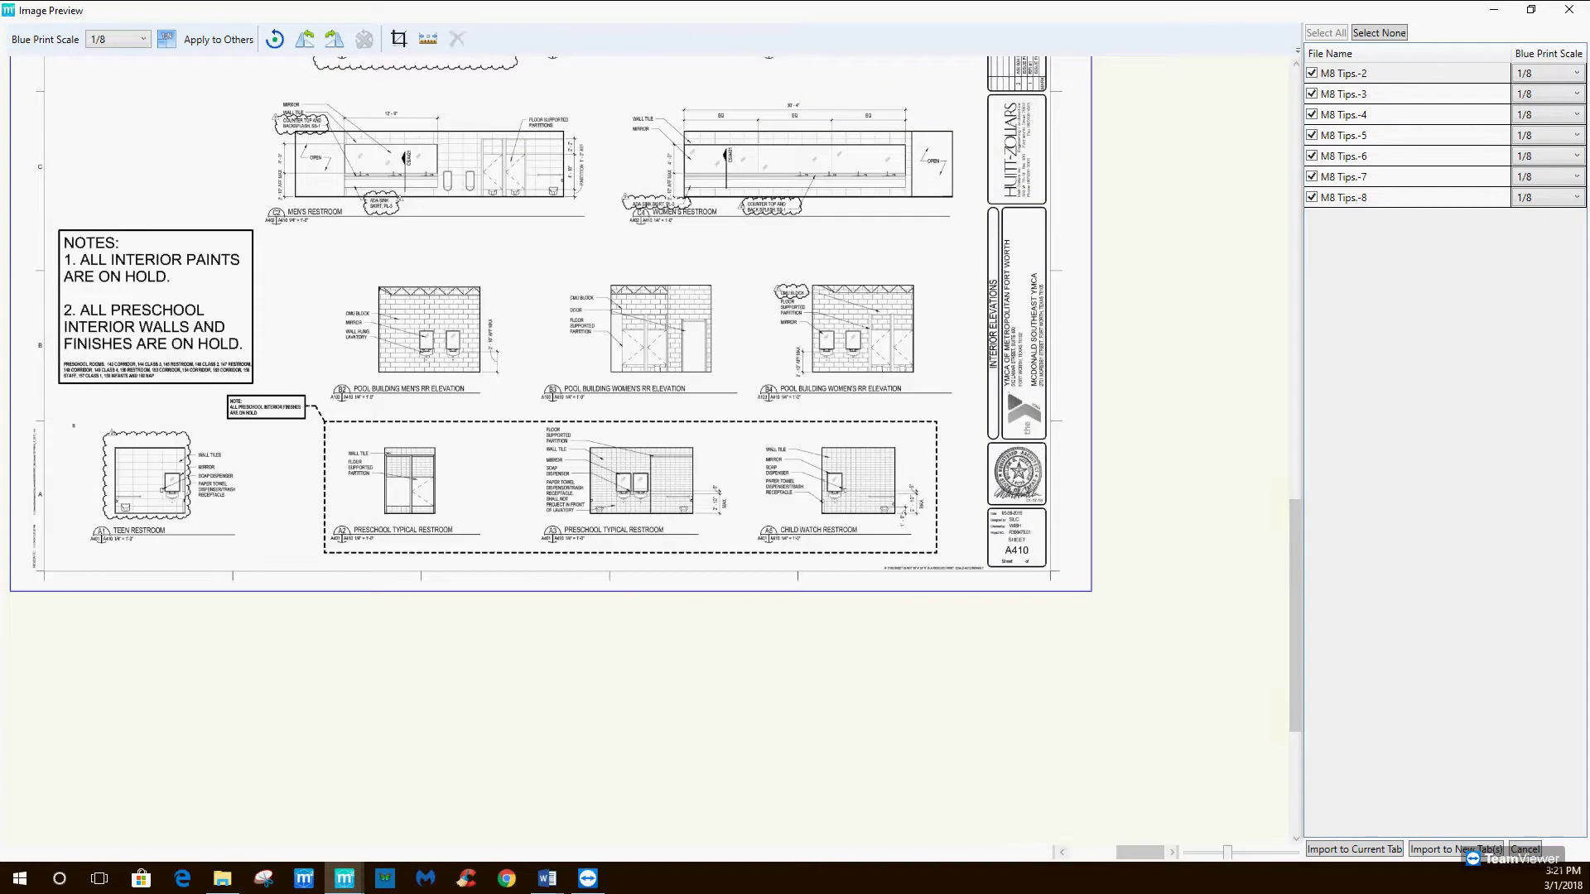
pyautogui.moveTo(568, 93); pyautogui.dragTo(608, 193, button='middle')
pyautogui.scroll(1, 609, 191)
pyautogui.scroll(-3, 607, 193)
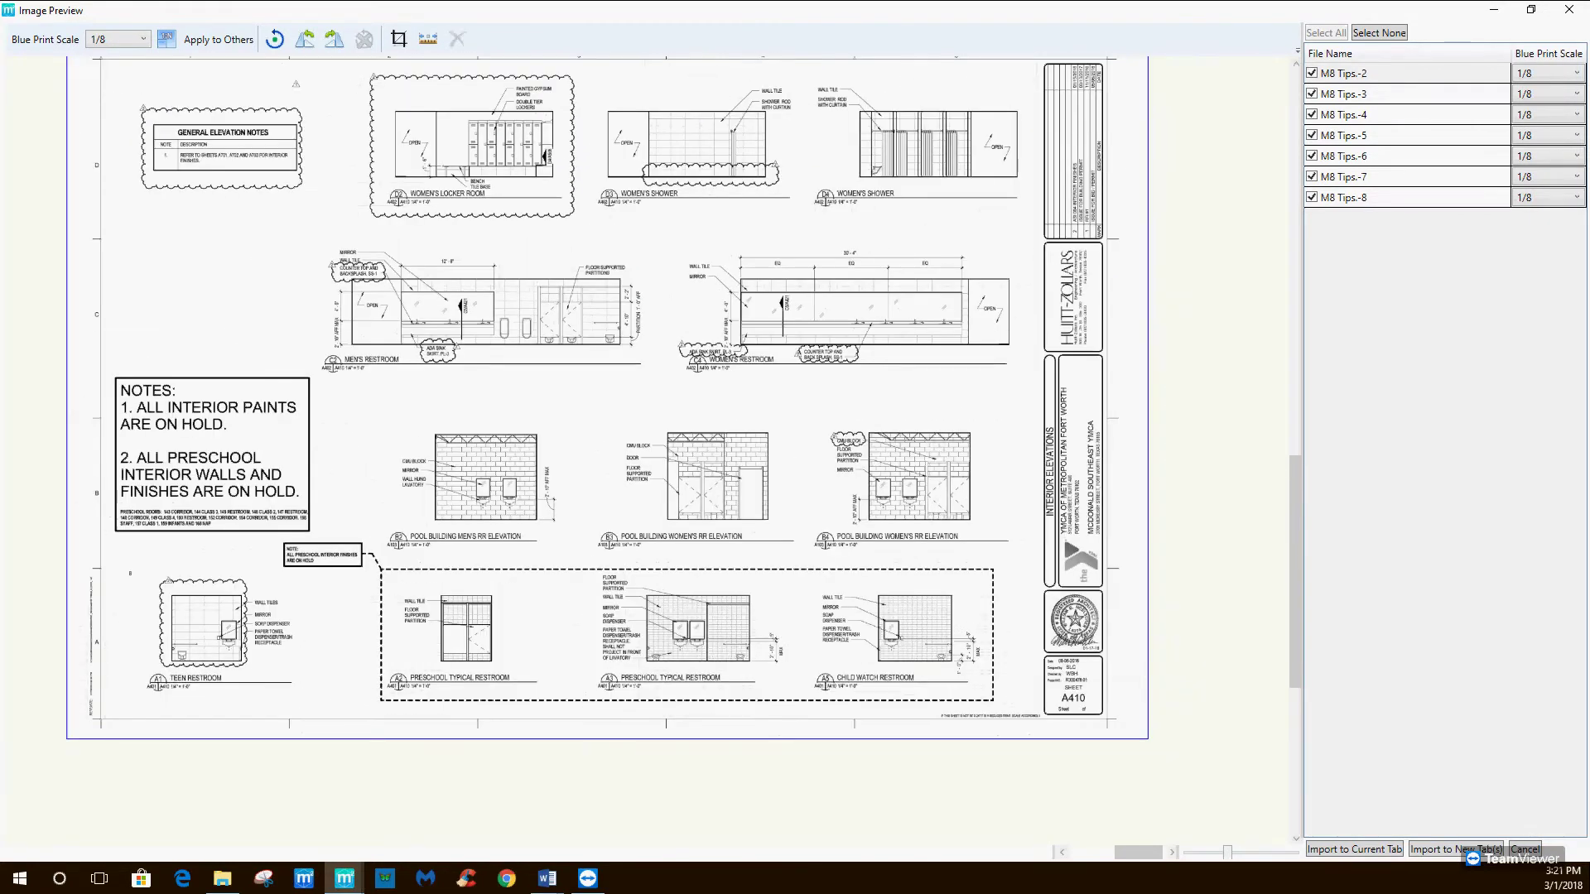
pyautogui.keyDown('ctrl'); pyautogui.scroll(3, 684, 454); pyautogui.keyUp('ctrl')
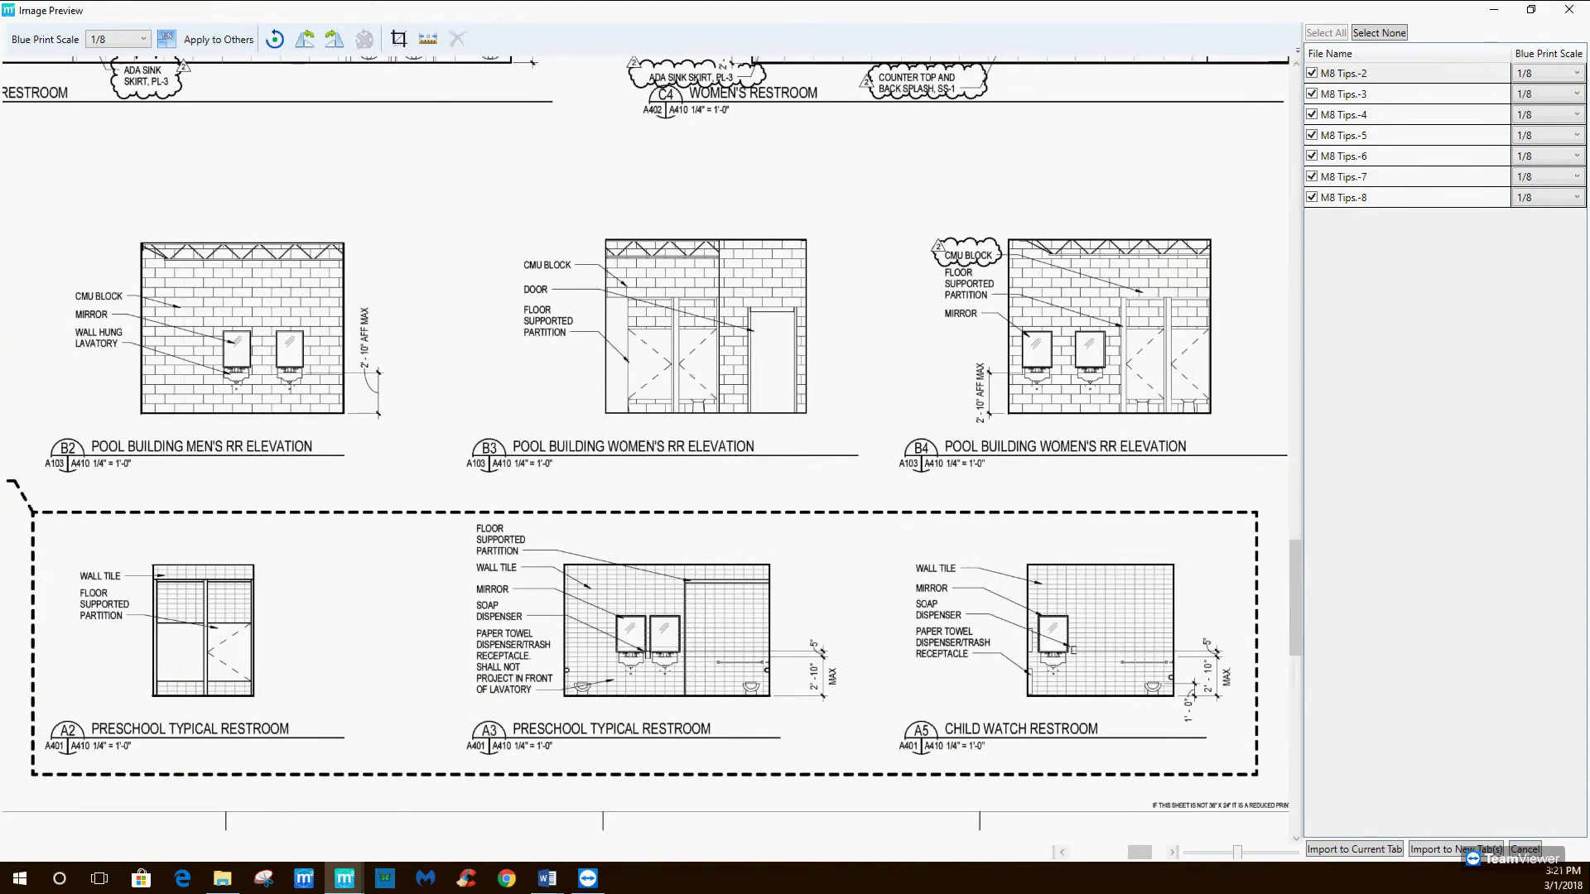
pyautogui.keyDown('ctrl'); pyautogui.scroll(-1, 646, 389); pyautogui.keyUp('ctrl')
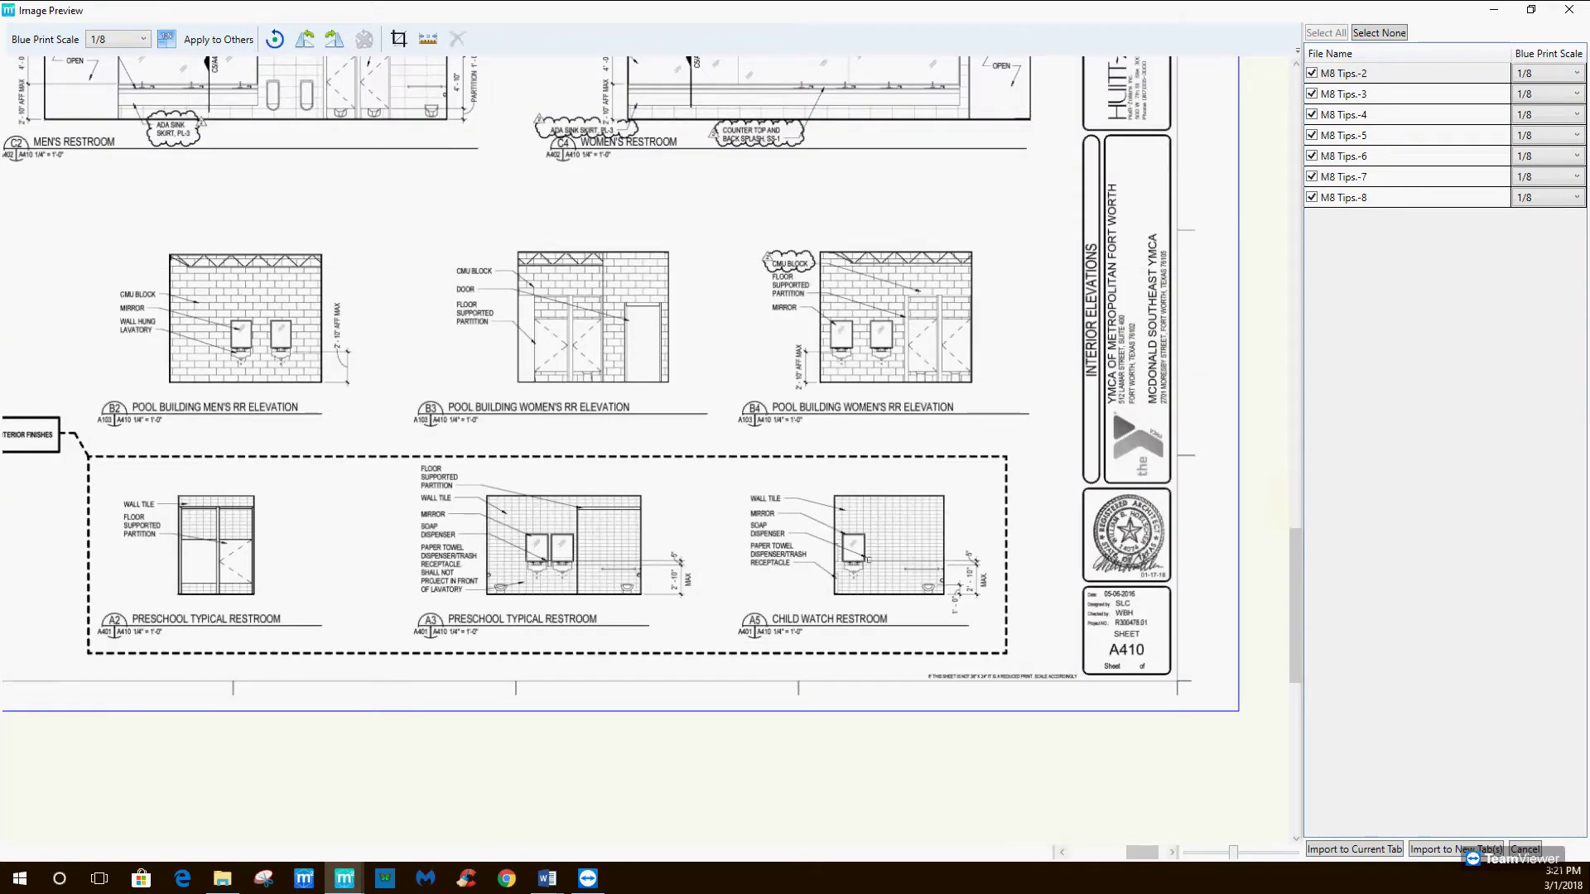
pyautogui.moveTo(75, 200); pyautogui.dragTo(1034, 460)
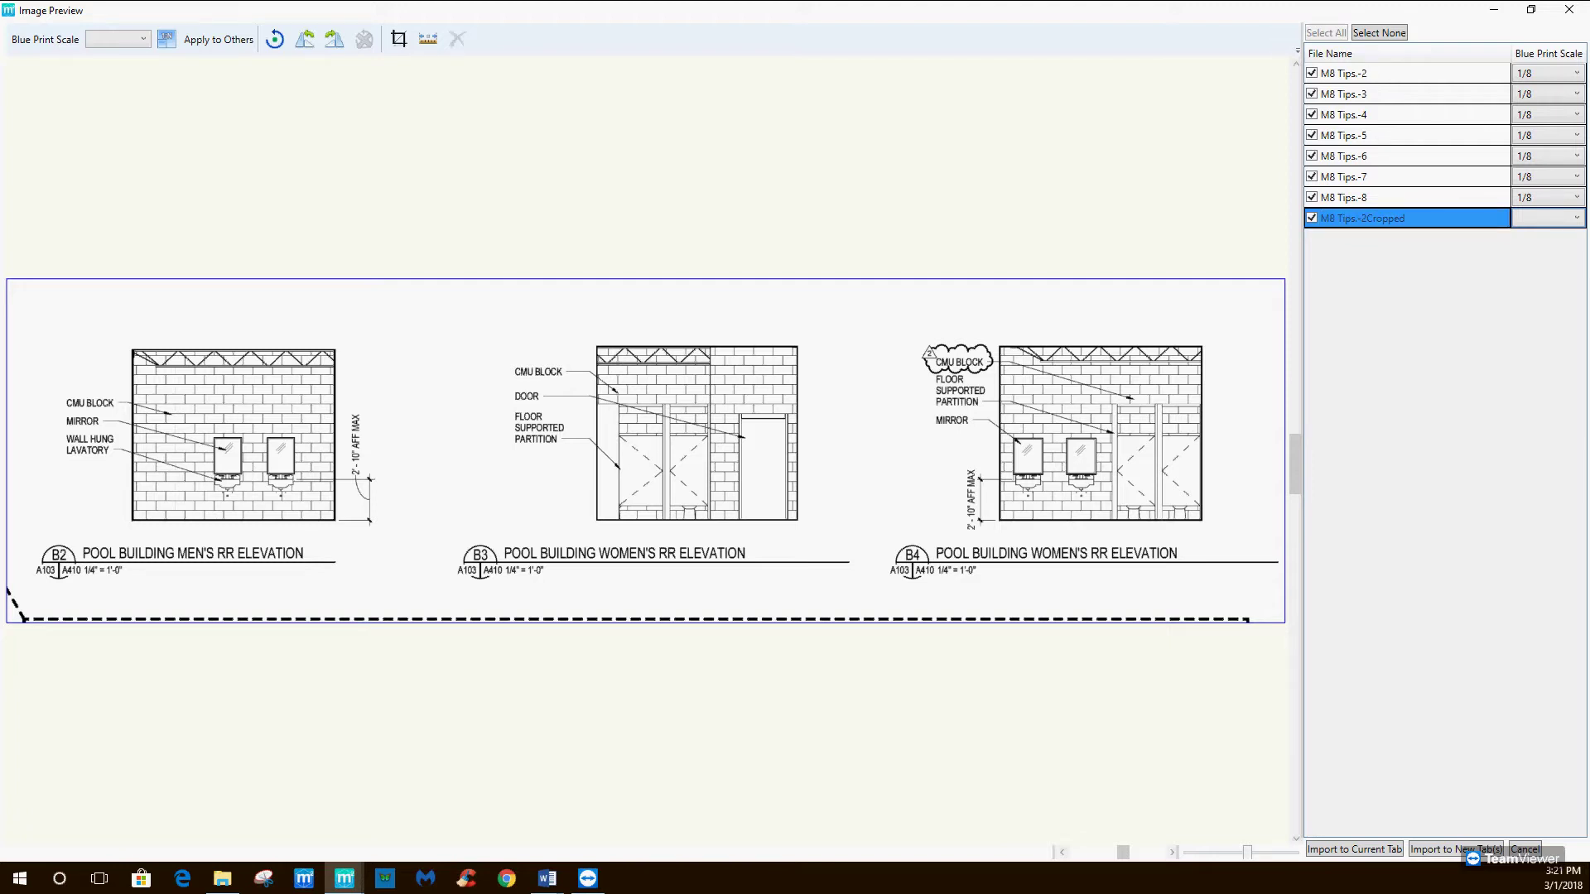
# Name the cropped image Pool Building Elevations and set its blueprint scale to 1/8.
pyautogui.write('R')
pyautogui.press('BackSpace')
pyautogui.write('Pool BUil')
pyautogui.press('BackSpace')
pyautogui.press('BackSpace')
pyautogui.press('BackSpace')
pyautogui.write('uilding Elevations')
pyautogui.click(1547, 217)
pyautogui.click(1547, 336)
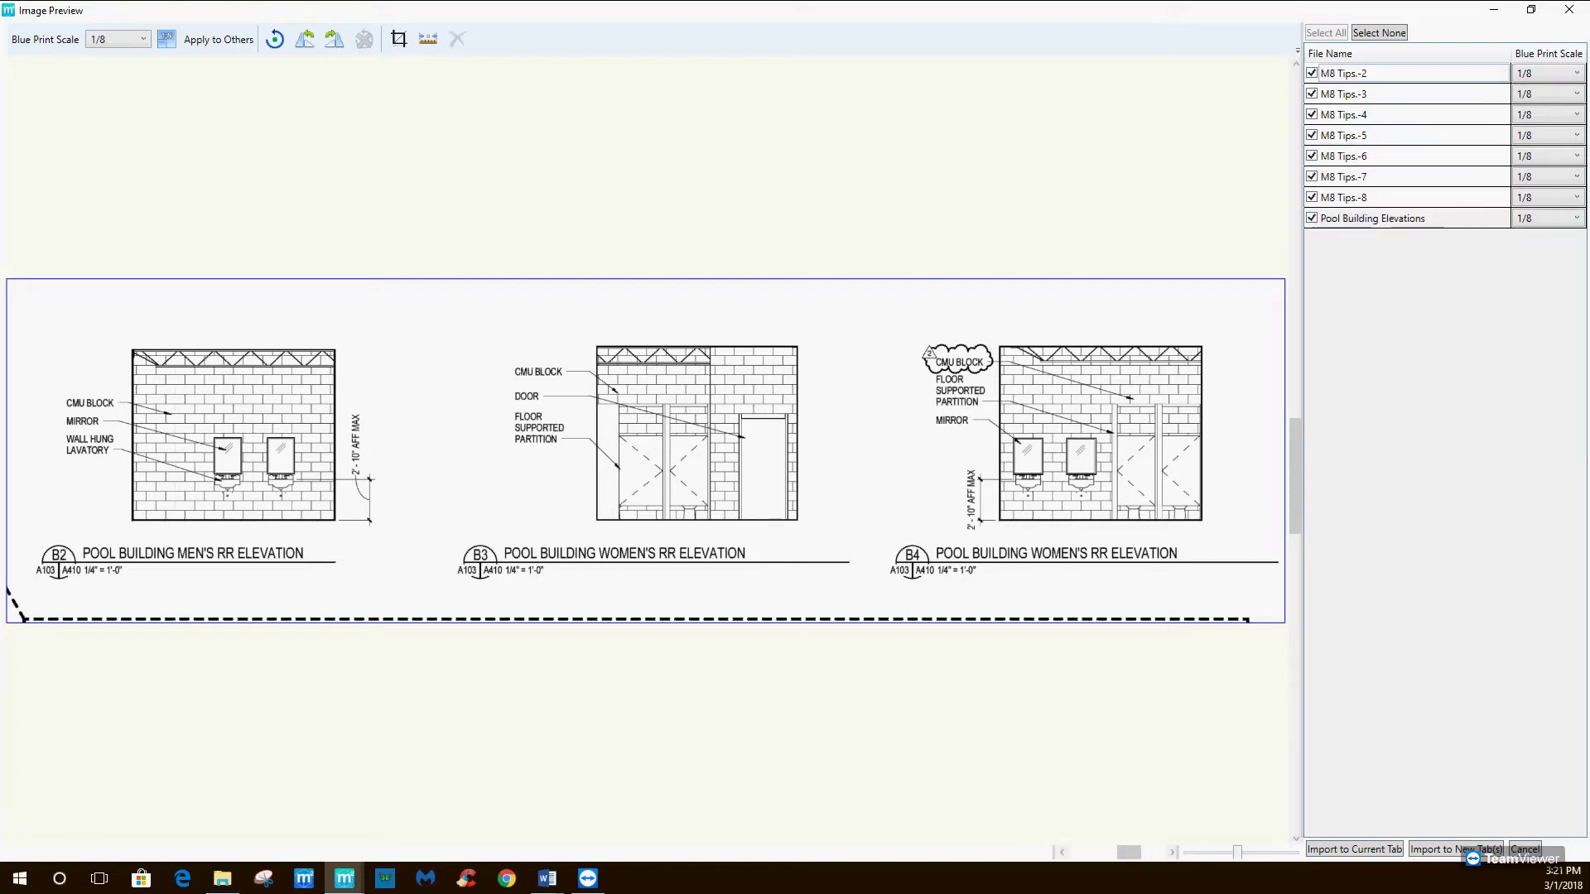
pyautogui.click(1406, 73)
pyautogui.click(1333, 73)
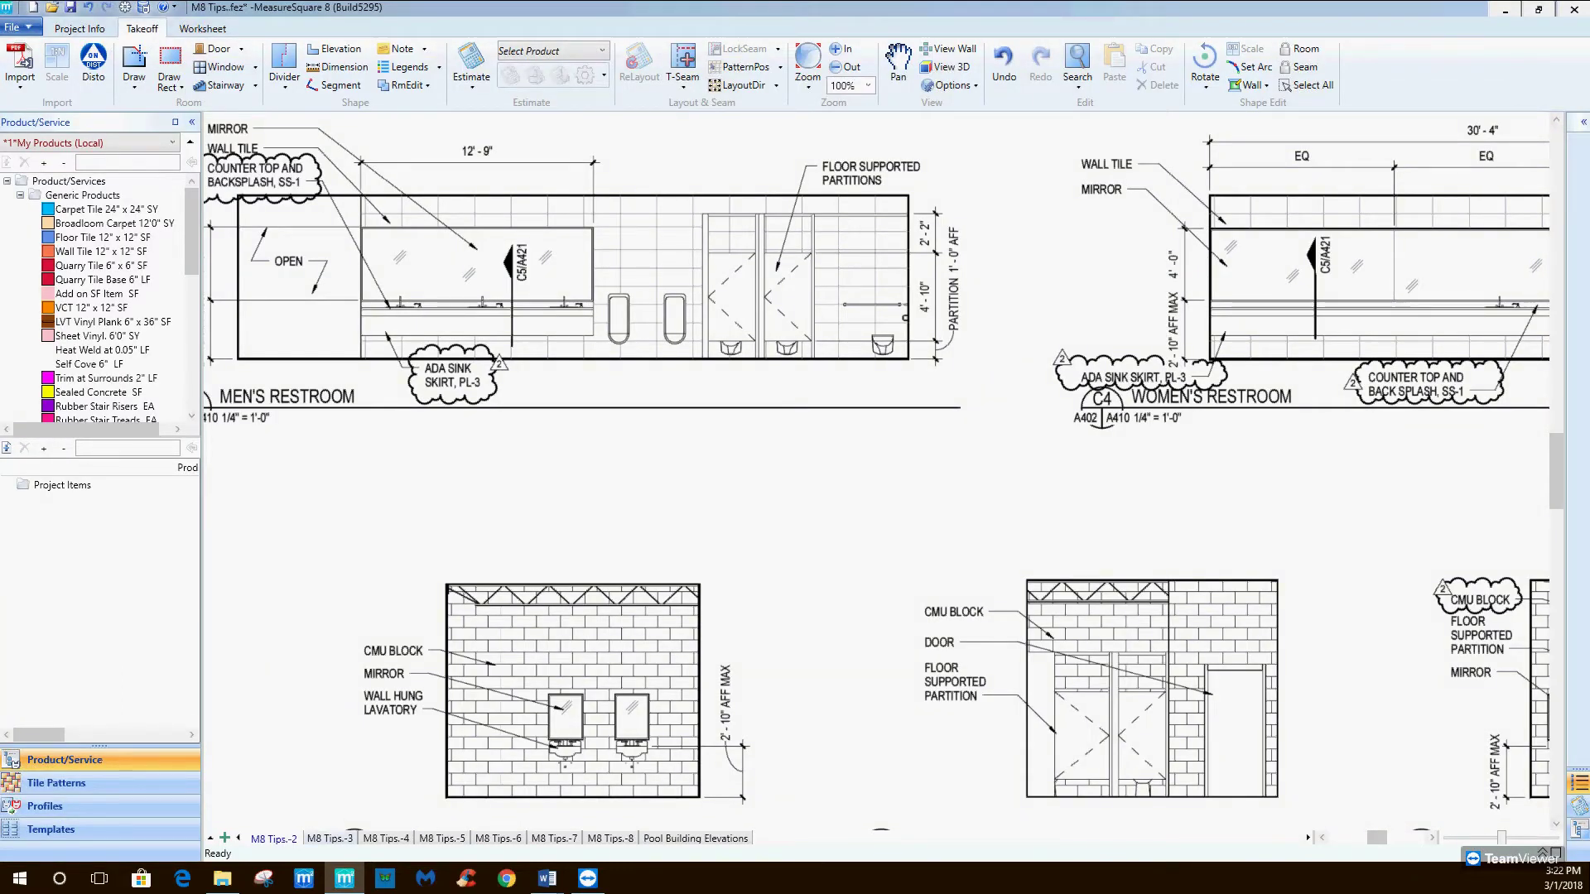
# Look through the imported sheets up to M8 Tips.-7 and return to the first floor plan on M8 Tips.-5.
pyautogui.click(329, 838)
pyautogui.click(441, 838)
pyautogui.click(498, 838)
pyautogui.click(553, 838)
pyautogui.scroll(-2, 586, 702)
pyautogui.moveTo(586, 702); pyautogui.dragTo(598, 632, button='middle')
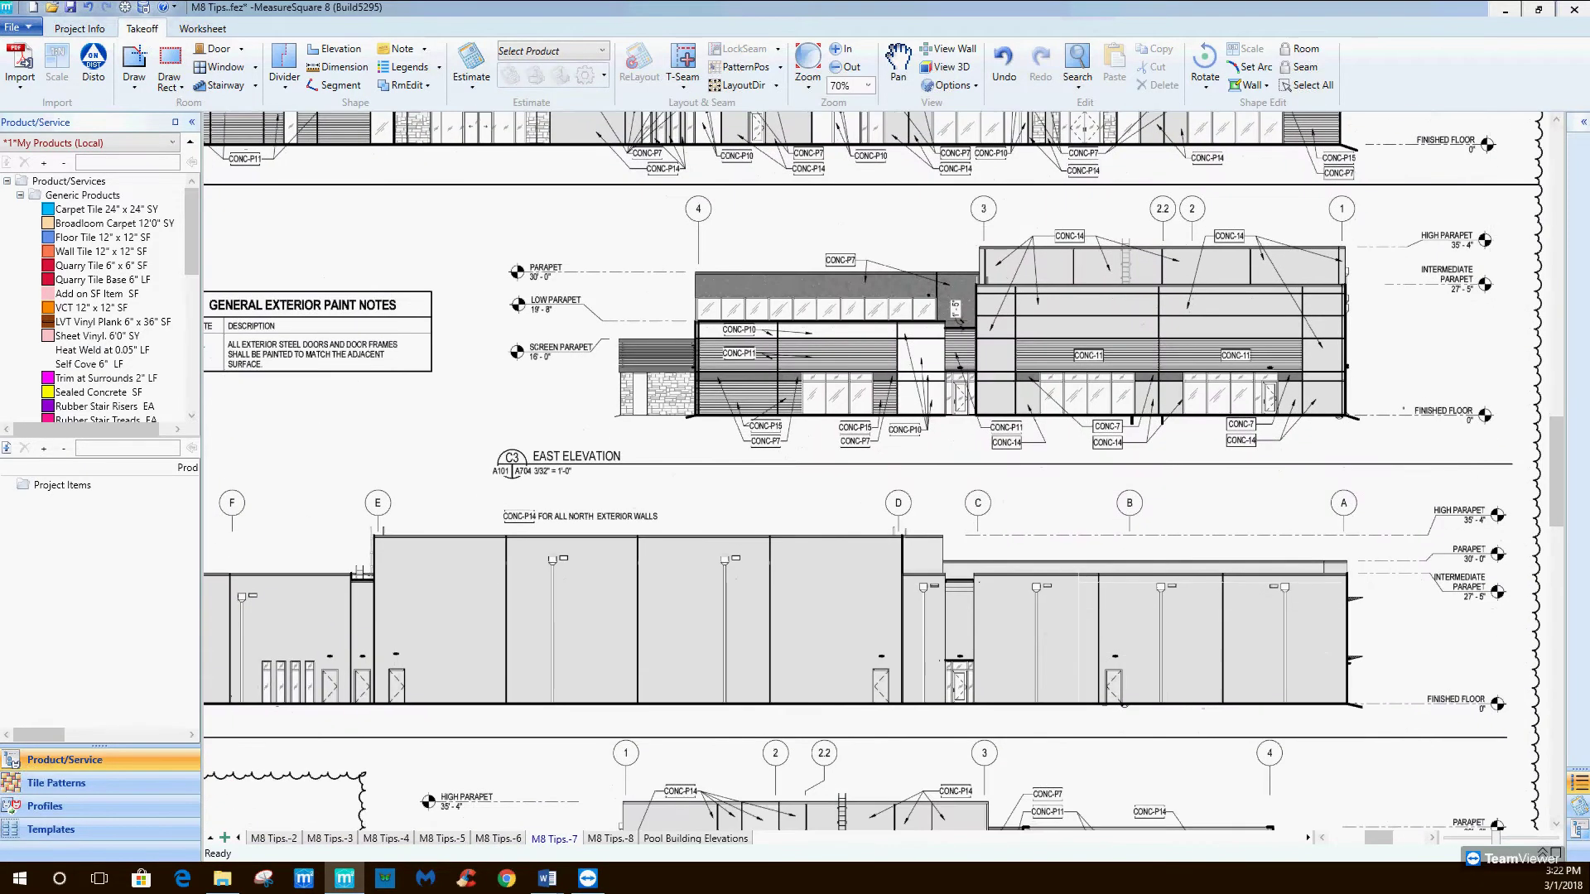
pyautogui.hotkey('ctrl', 'shift', 'Tab')
pyautogui.hotkey('ctrl', 'shift', 'Tab')
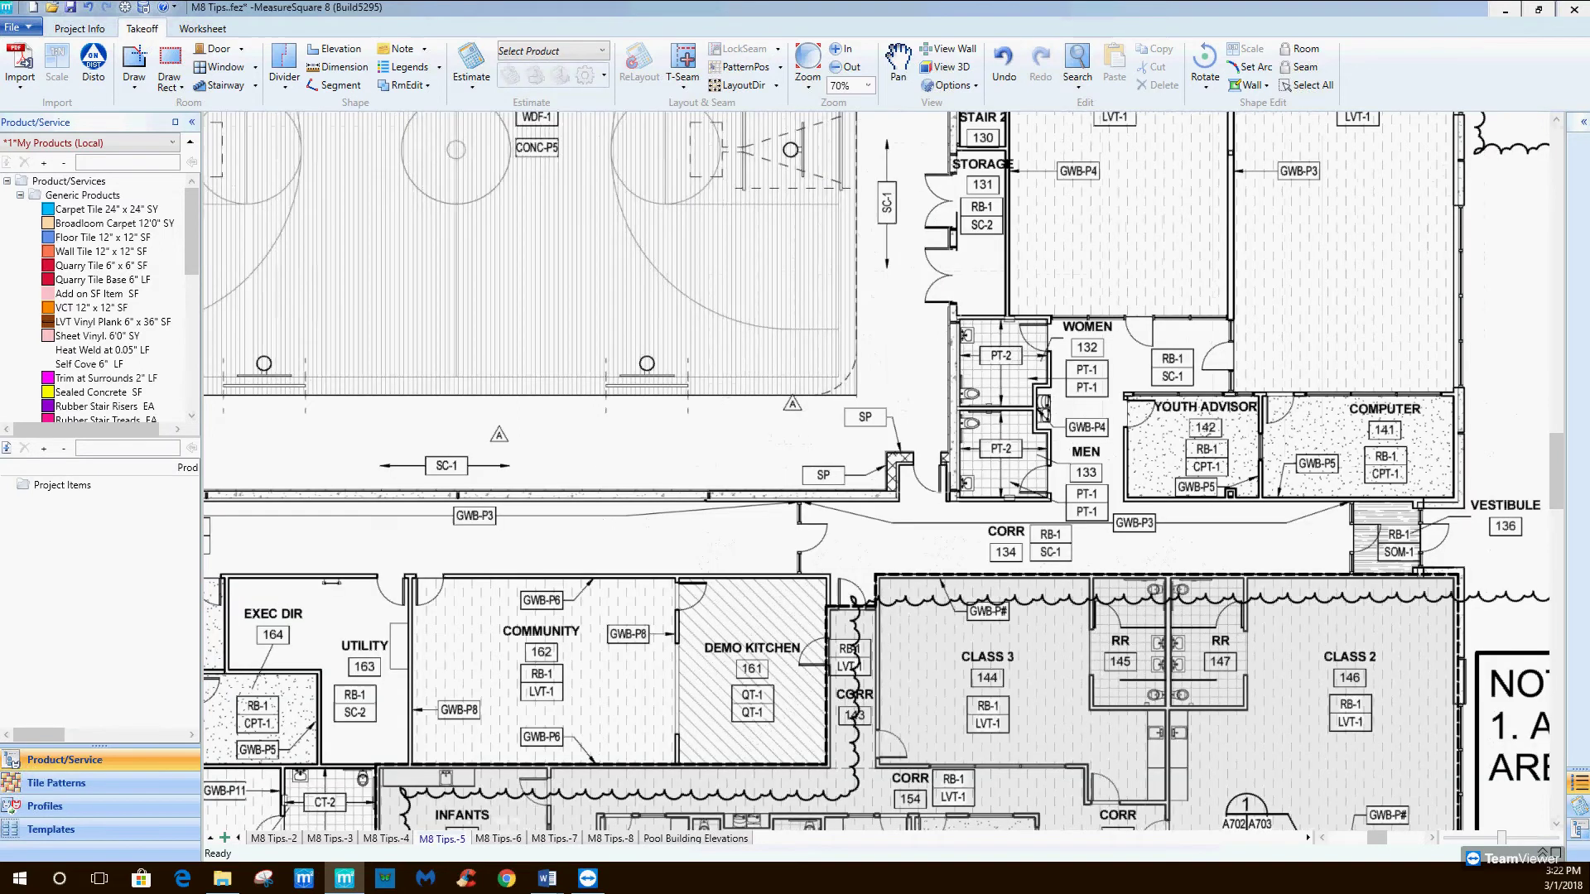
# Crop the lower part of the first floor plan on M8 Tips.-5, from the lobby to Class 2 and Class 4.
pyautogui.scroll(-2, 746, 279)
pyautogui.moveTo(538, 712); pyautogui.dragTo(711, 329, button='middle')
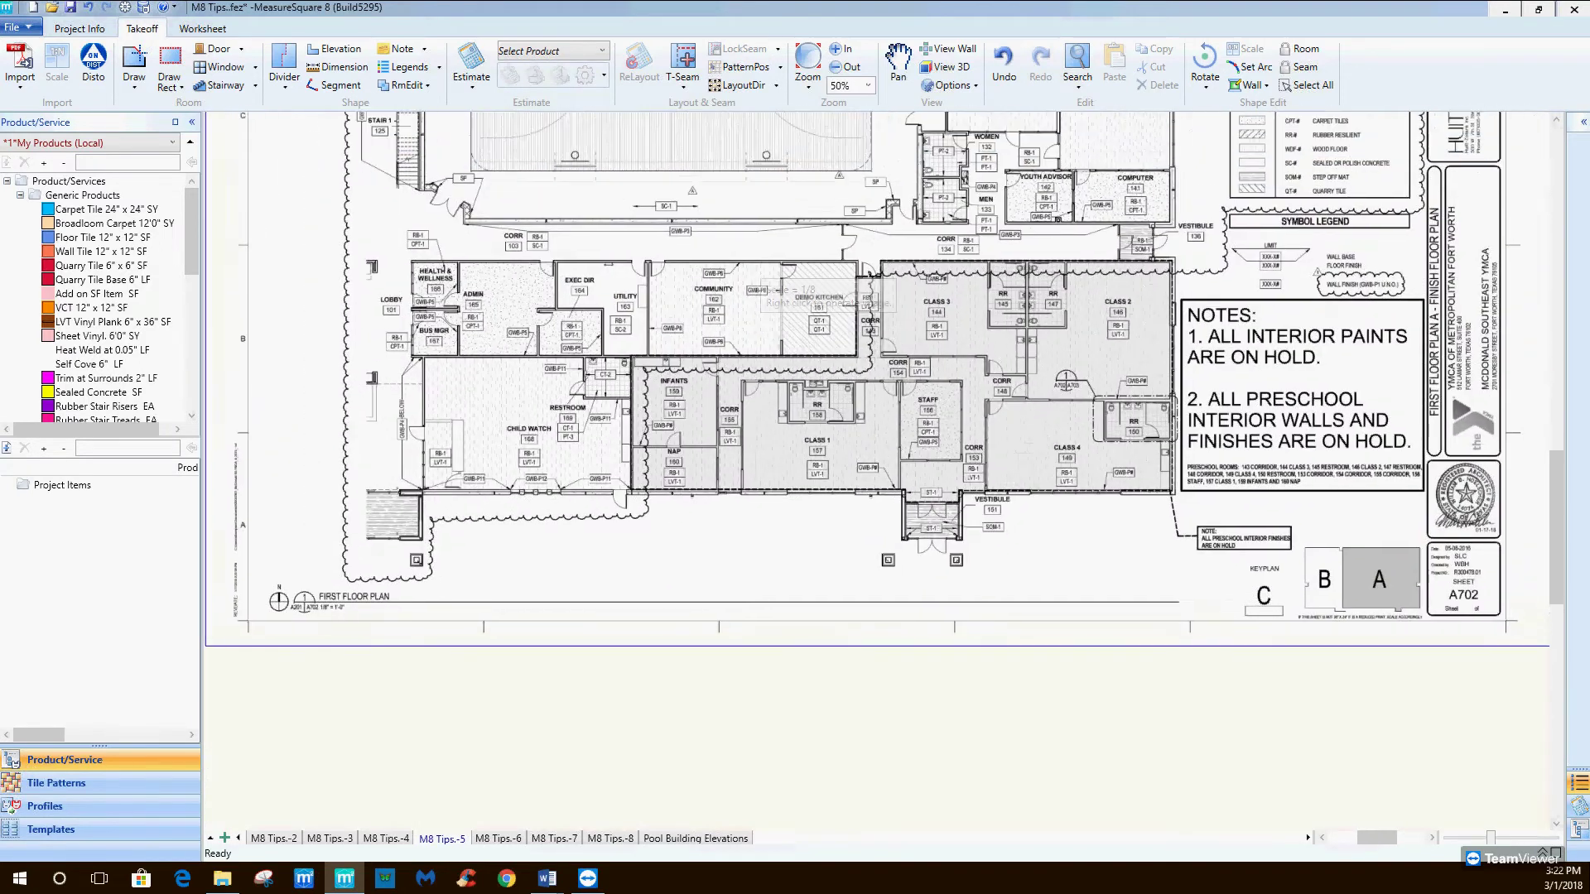
pyautogui.rightClick(517, 236)
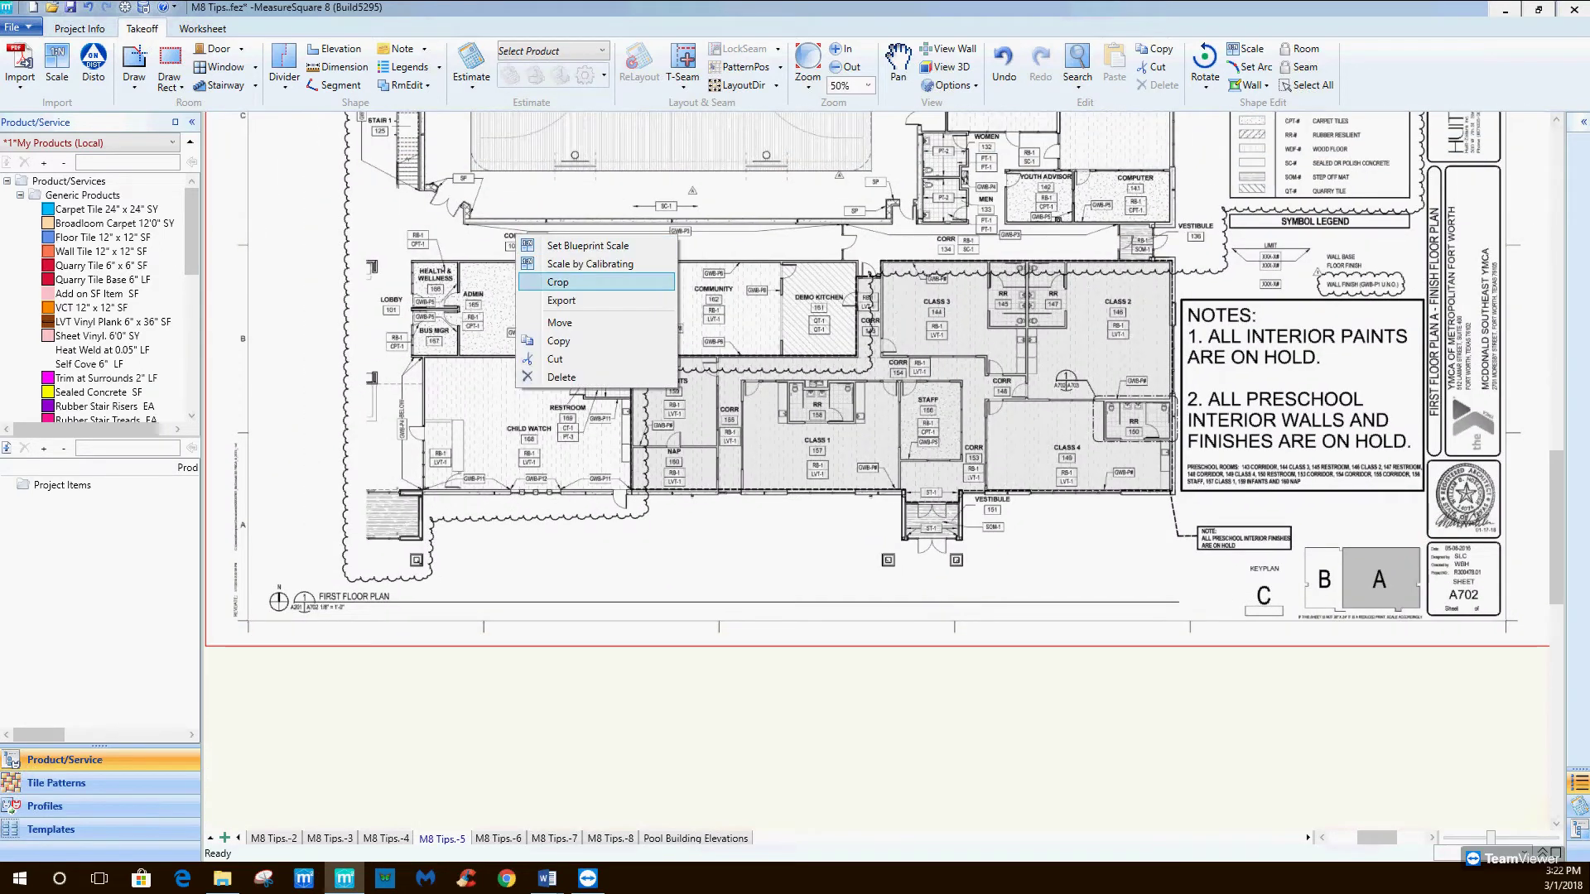
pyautogui.click(557, 283)
pyautogui.moveTo(375, 225); pyautogui.dragTo(1211, 568)
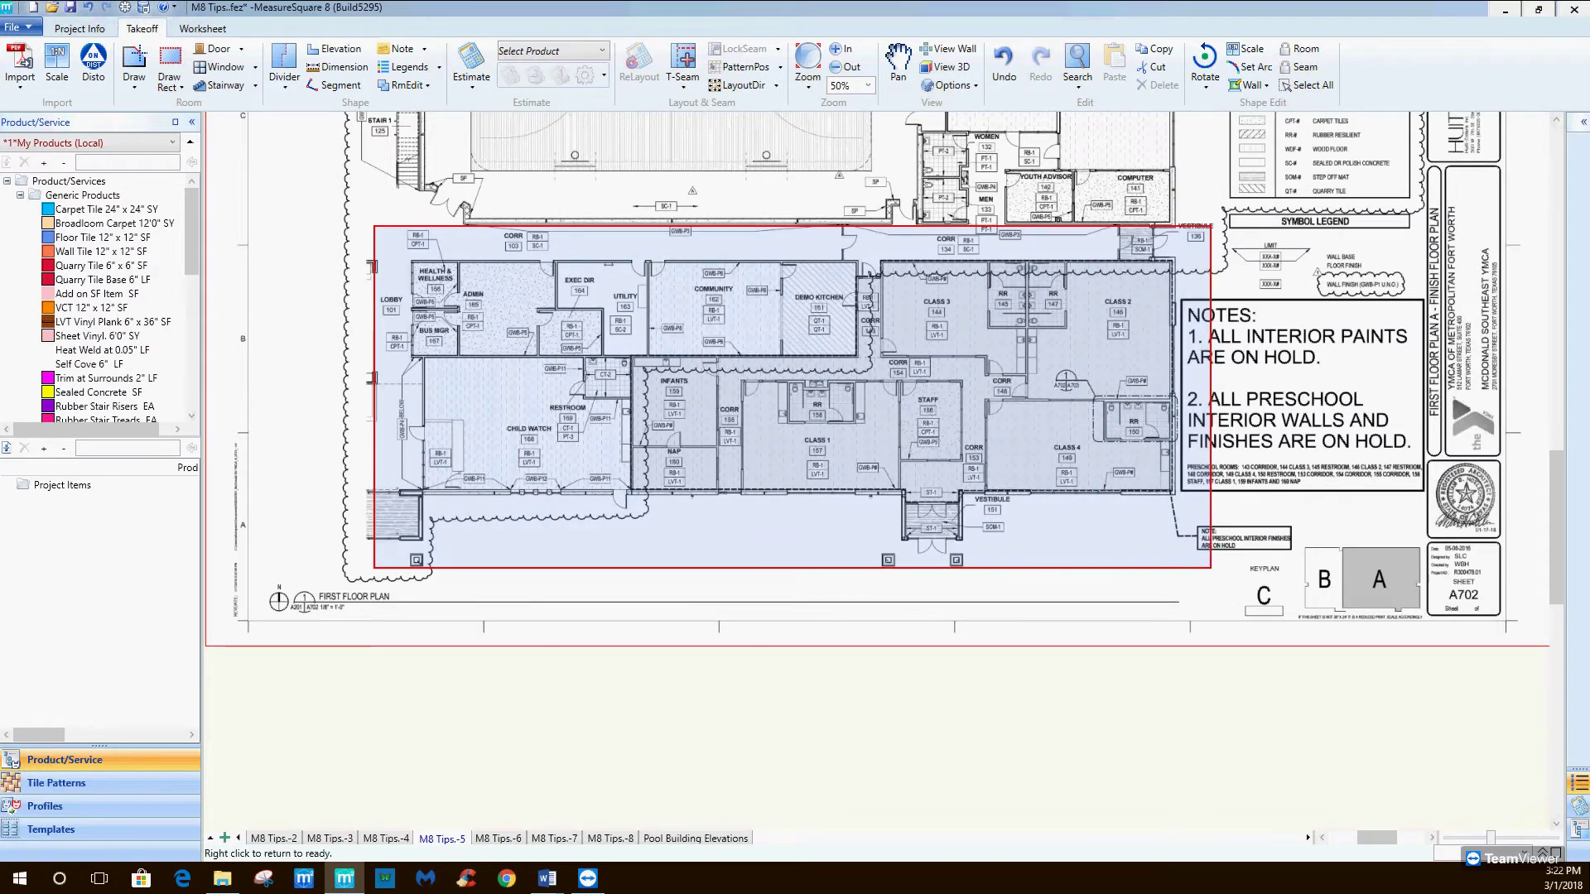
pyautogui.click(1210, 568)
# Cut the cropped floor plan image beside the full sheet on M8 Tips.-5.
pyautogui.moveTo(1269, 502); pyautogui.dragTo(1095, 478, button='middle')
pyautogui.rightClick(1094, 478)
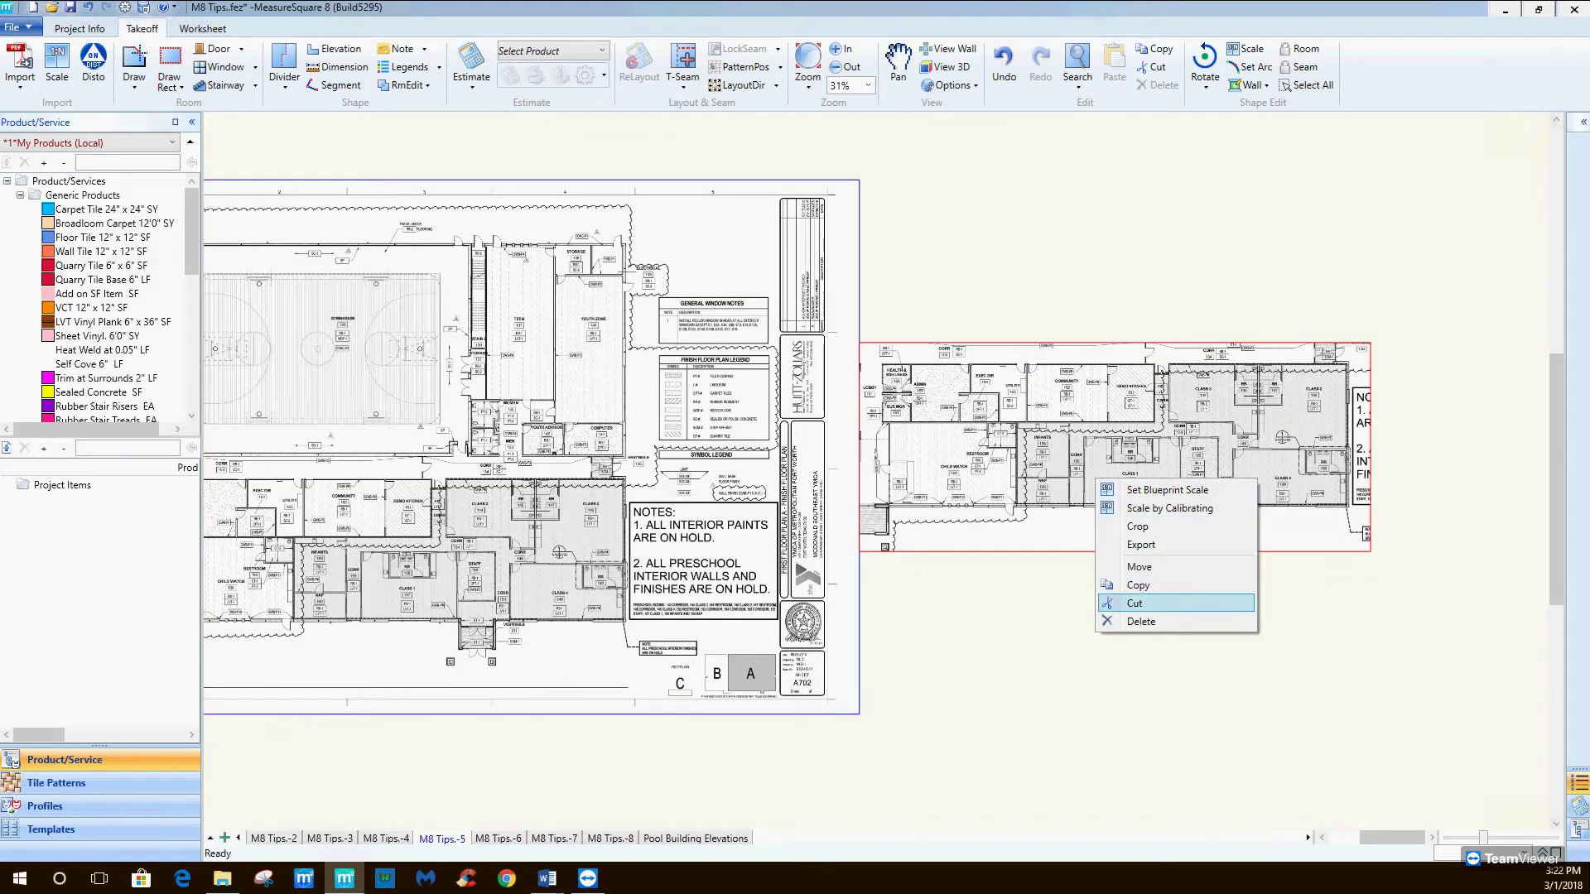
pyautogui.click(1134, 602)
# Add a new tab named Floor Plan.
pyautogui.click(224, 838)
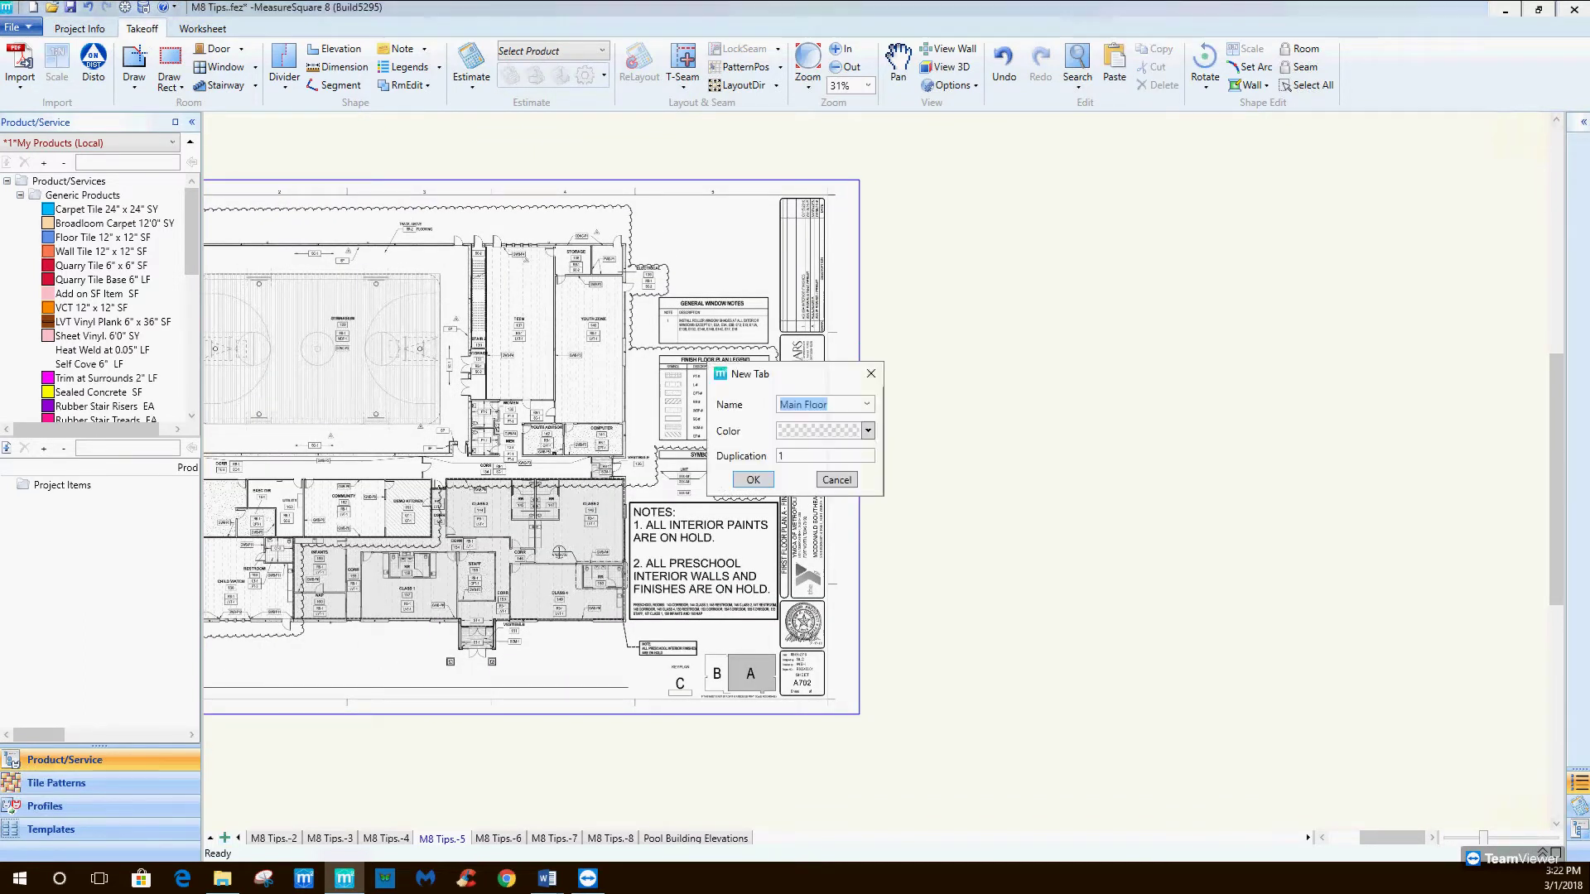
pyautogui.write('Floor Plan')
pyautogui.press('Return')
# Paste the cropped floor plan image onto the Floor Plan tab.
pyautogui.rightClick(933, 445)
pyautogui.click(977, 457)
pyautogui.click(895, 422)
pyautogui.scroll(-3, 895, 423)
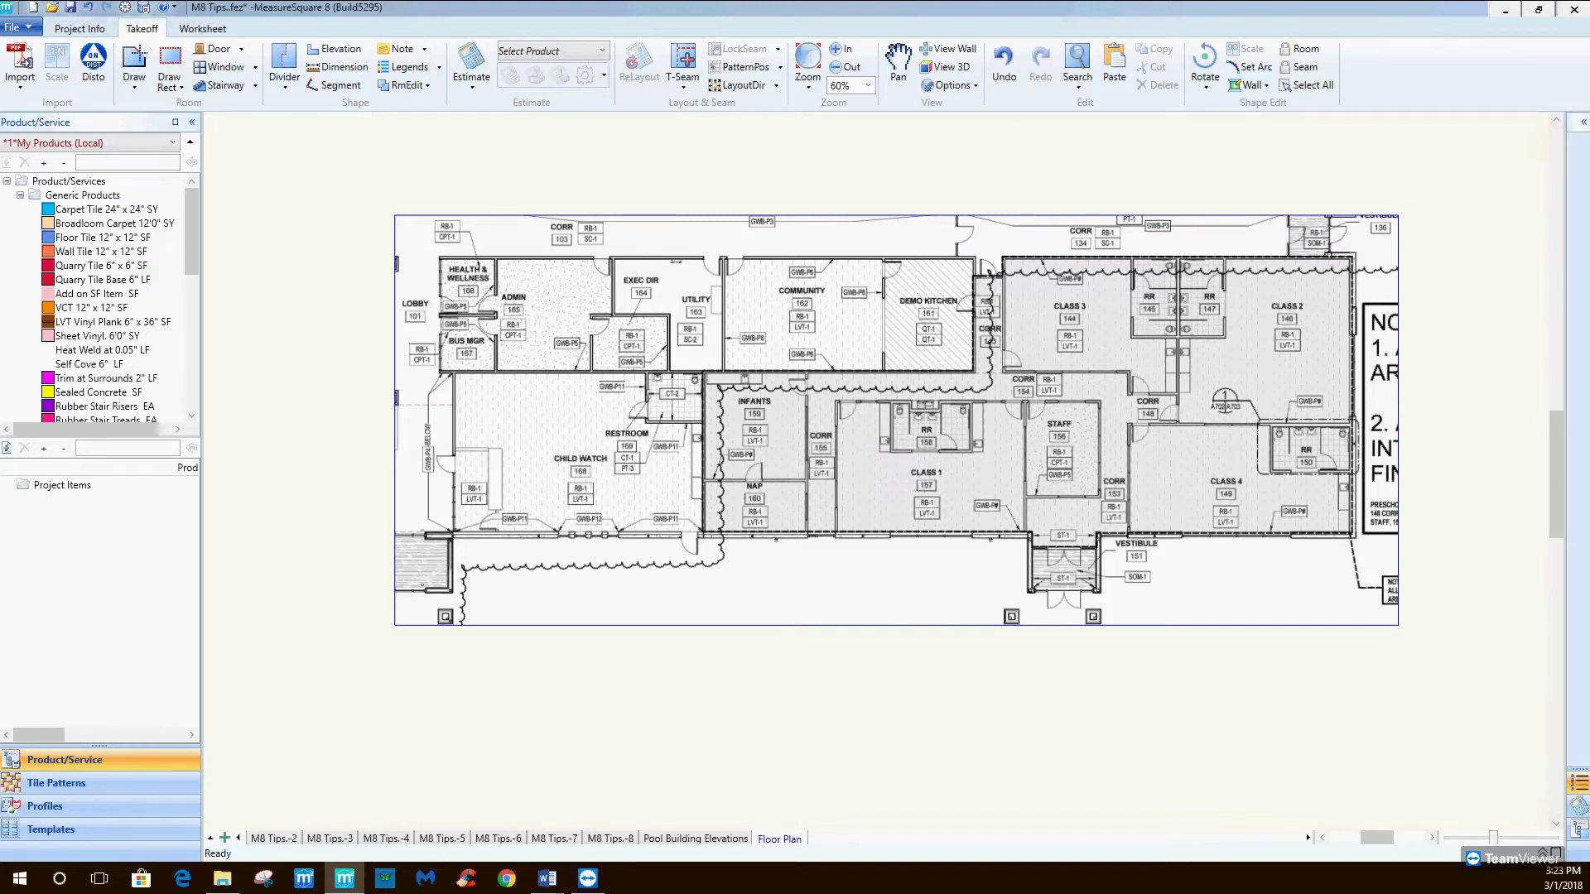
# Cut the elevations image from the Pool Building Elevations tab.
pyautogui.click(696, 839)
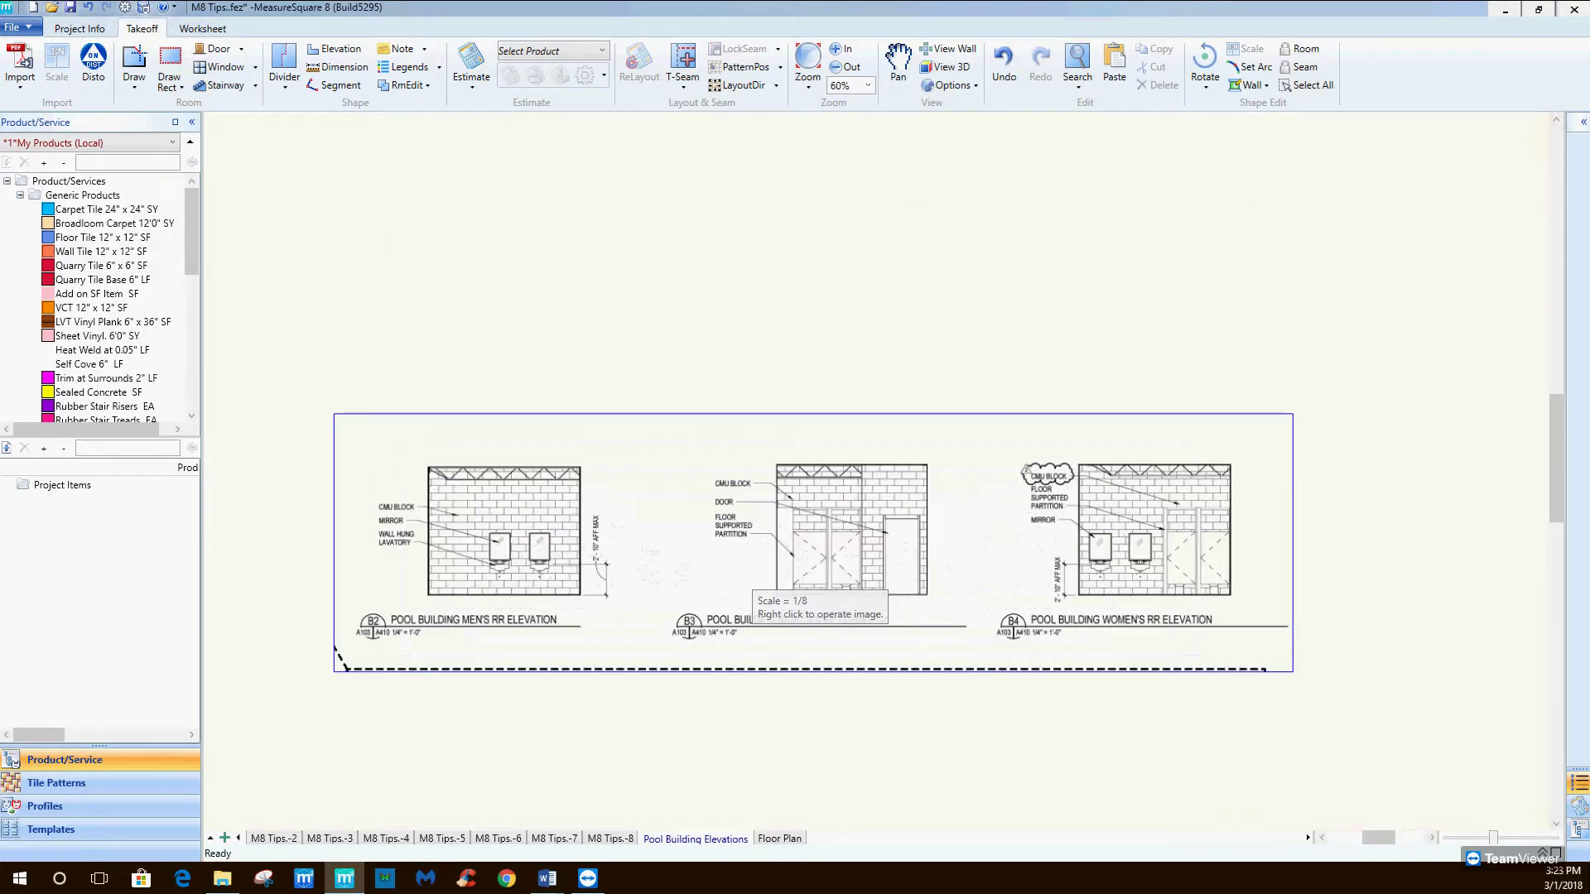
pyautogui.rightClick(726, 488)
pyautogui.click(766, 611)
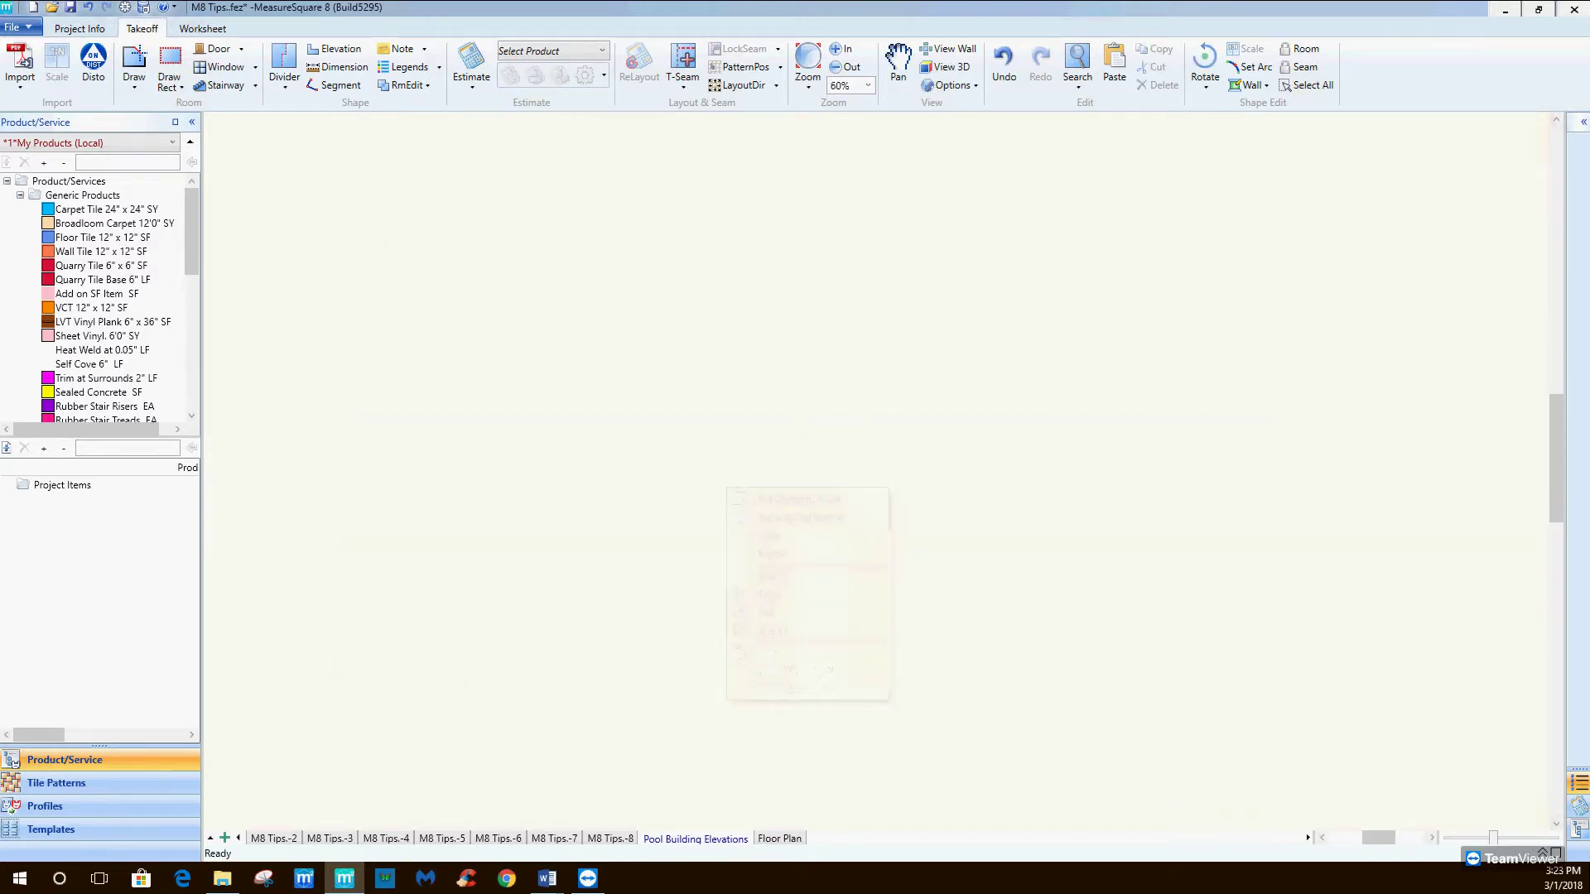
# Paste the pool building elevations image directly above the floor plan on the Floor Plan tab.
pyautogui.click(779, 839)
pyautogui.rightClick(739, 250)
pyautogui.click(780, 259)
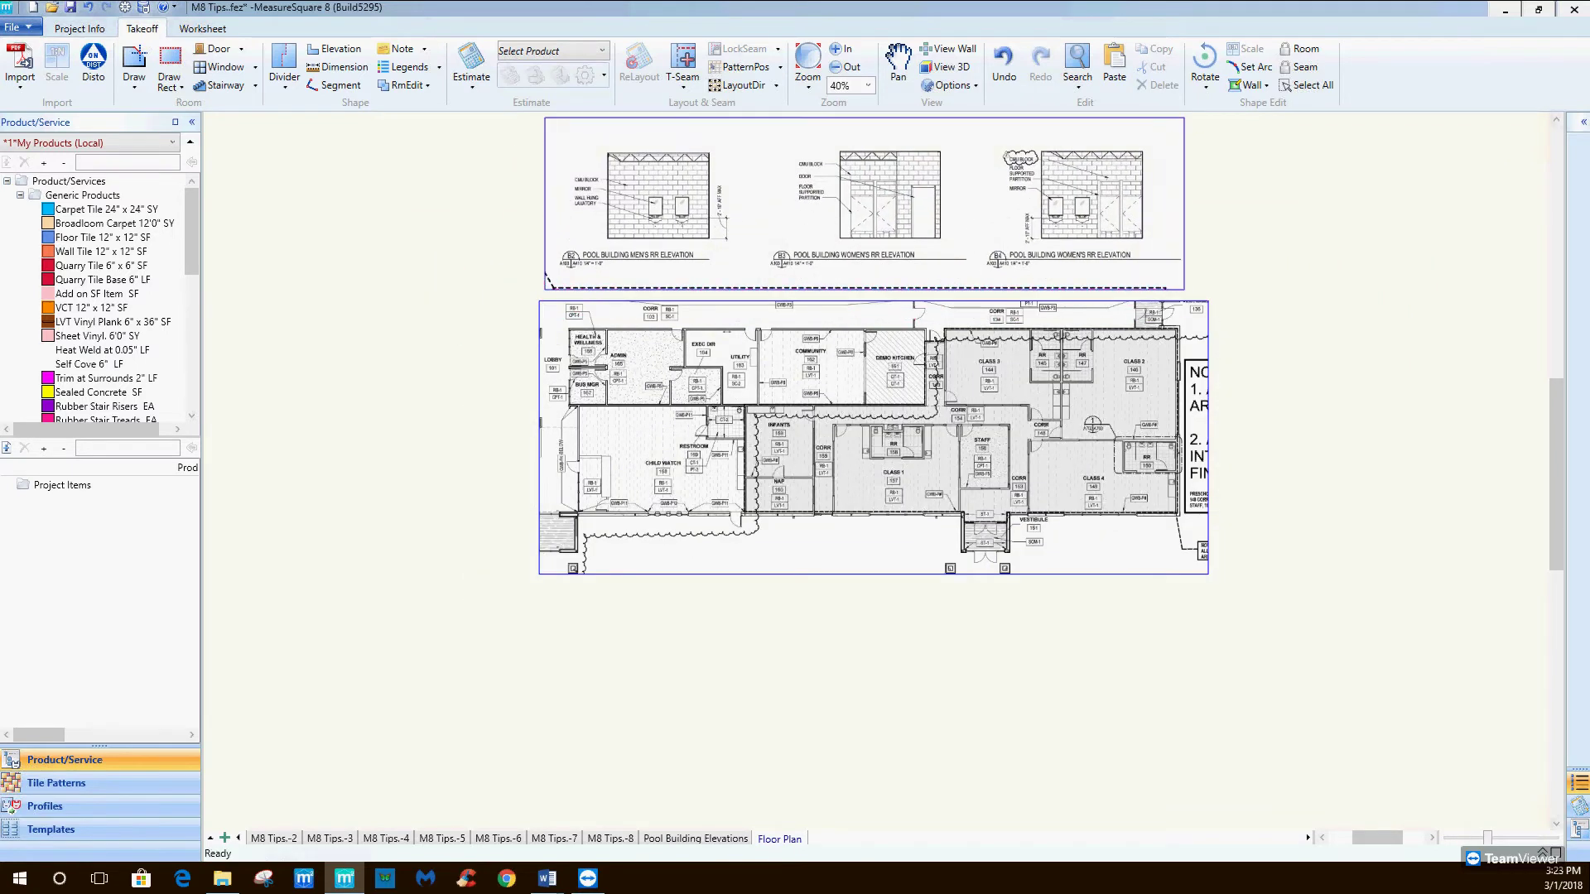
pyautogui.moveTo(870, 200); pyautogui.dragTo(808, 430, button='middle')
pyautogui.scroll(6, 824, 497)
pyautogui.moveTo(827, 496); pyautogui.dragTo(845, 463, button='middle')
pyautogui.scroll(-1, 828, 513)
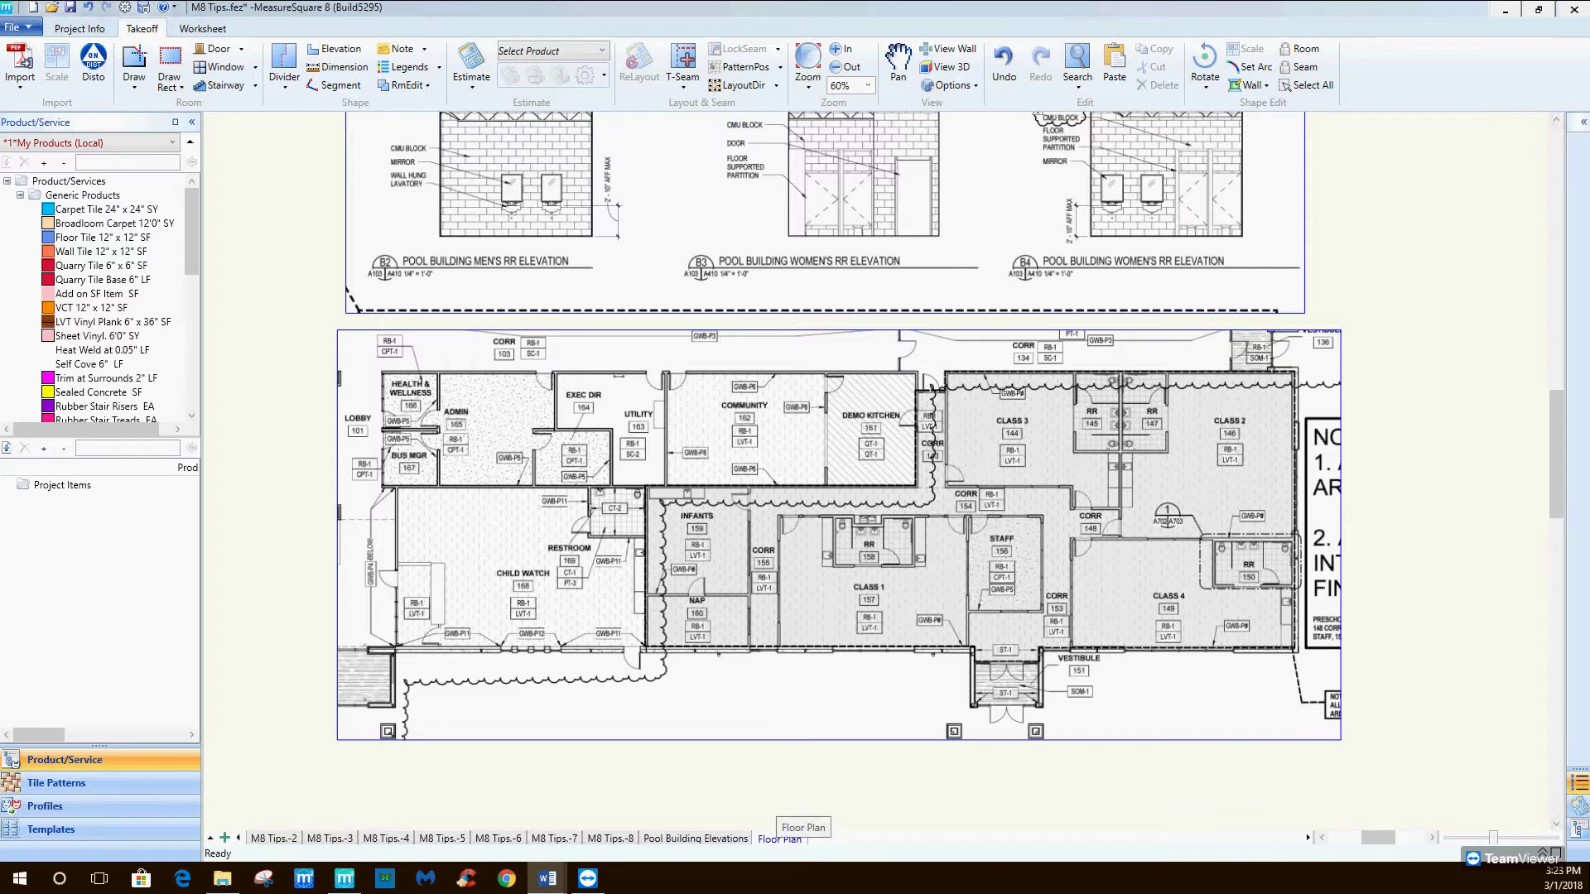
# Move the Floor Plan tab between the M8 Tips.-6 and M8 Tips.-7 tabs.
pyautogui.click(779, 839)
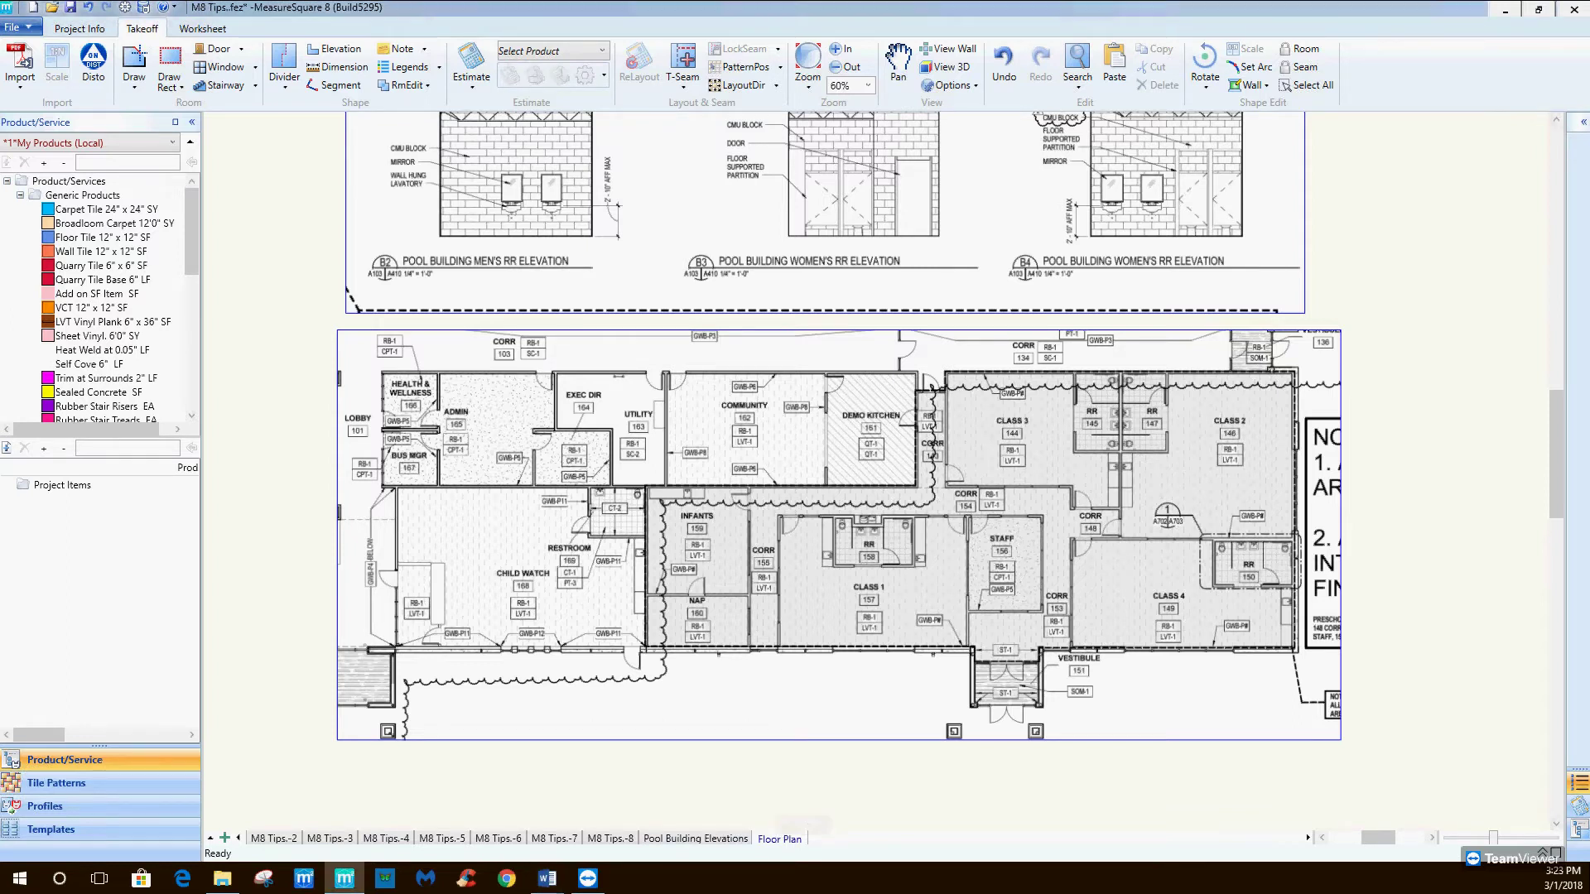
pyautogui.moveTo(780, 838); pyautogui.dragTo(441, 838)
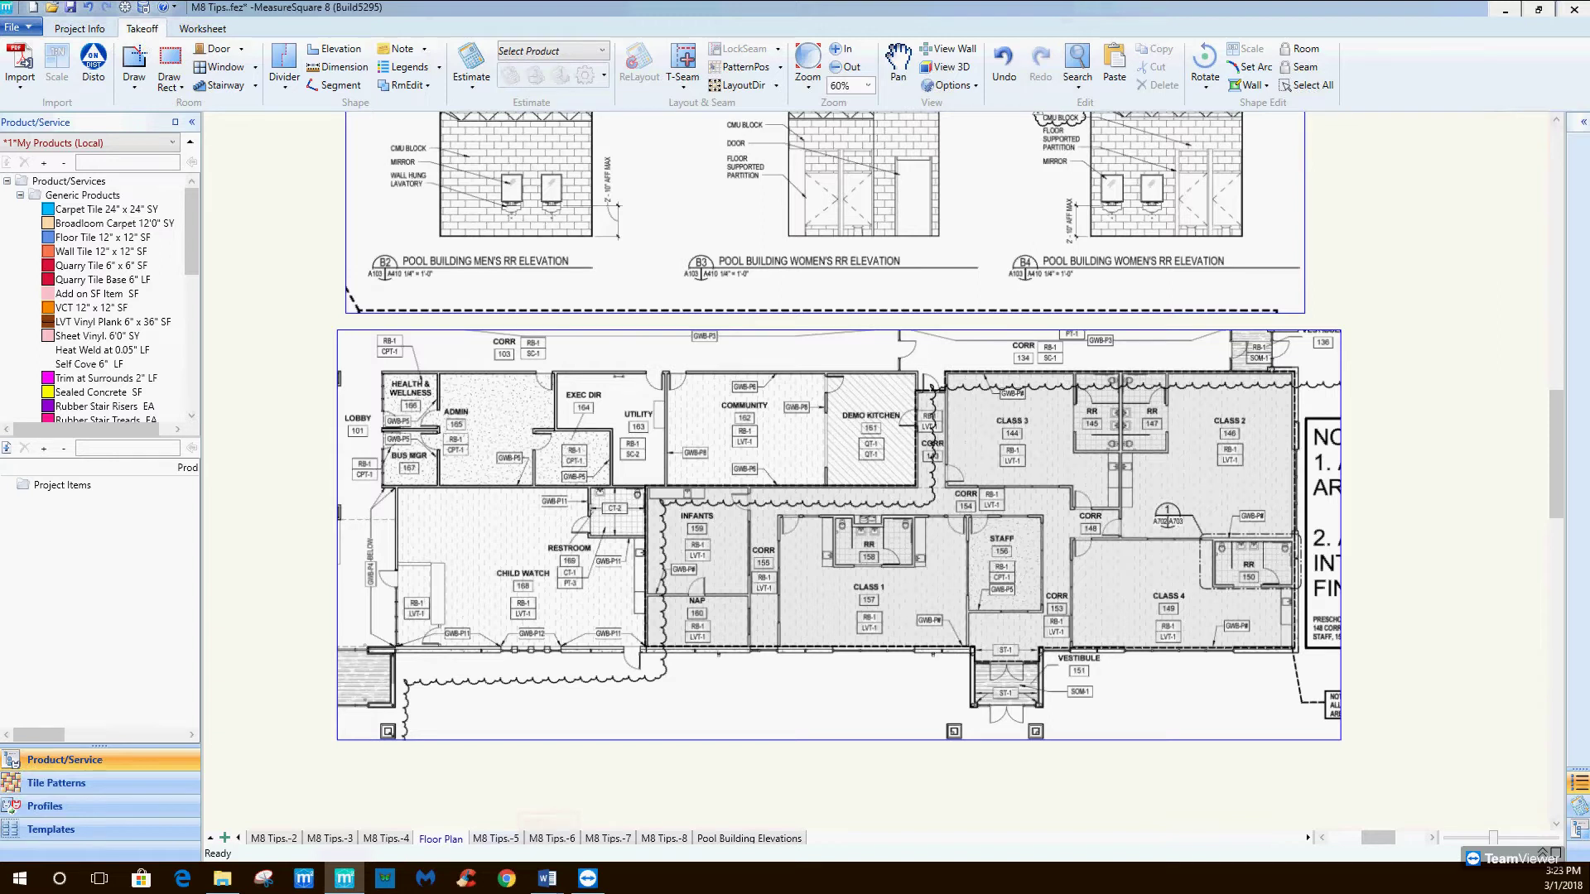
pyautogui.moveTo(441, 838); pyautogui.dragTo(553, 838)
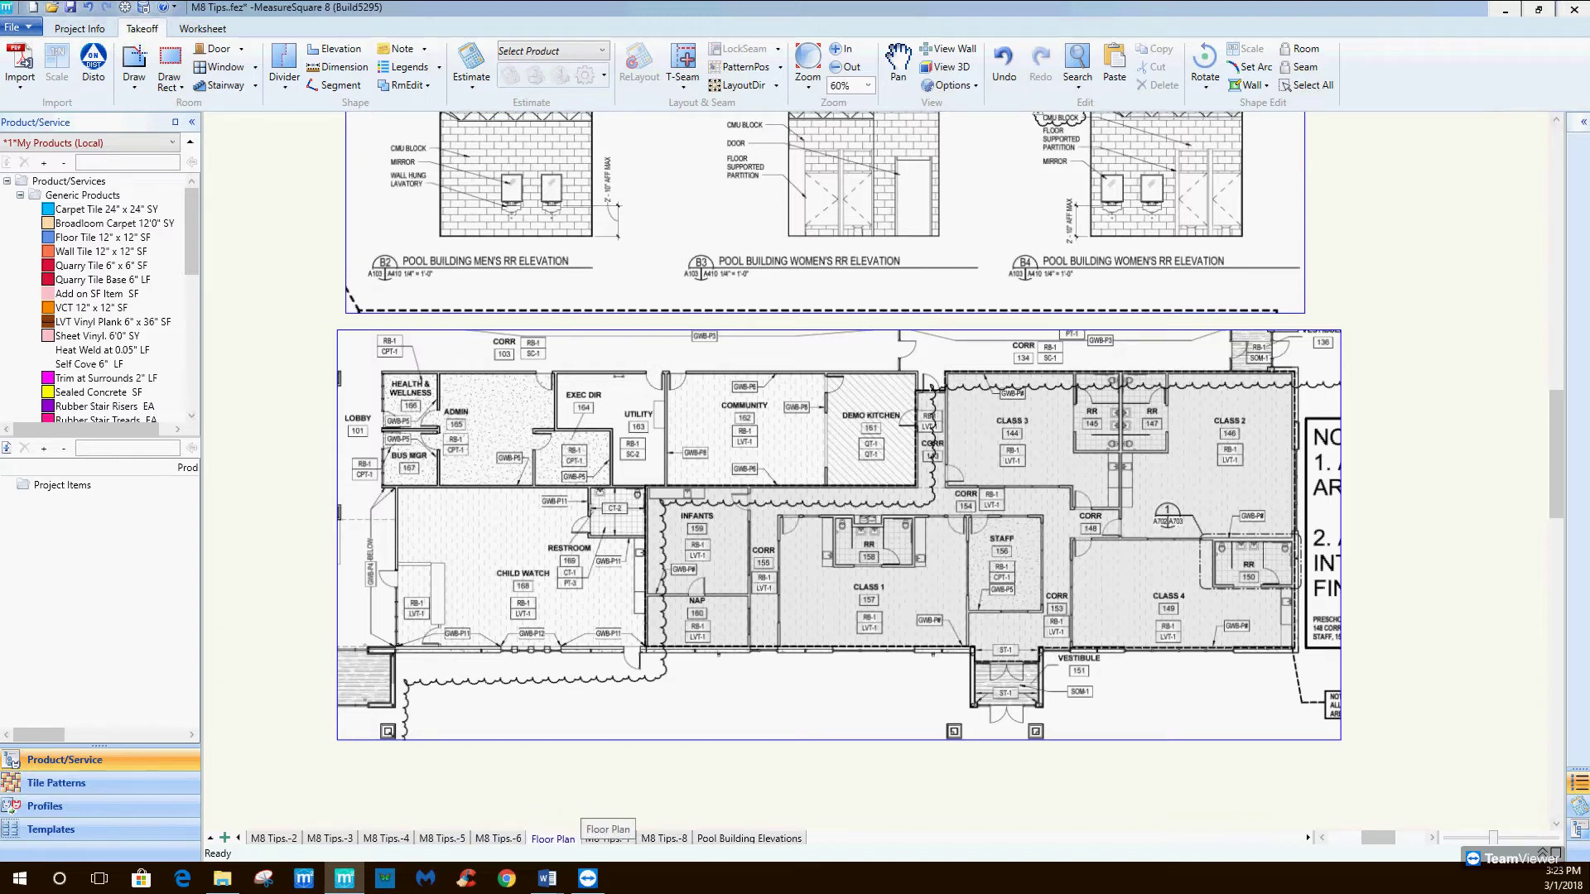
# Rename the M8 Tips.-7 tab with the preset name 3rd Floor.
pyautogui.rightClick(609, 836)
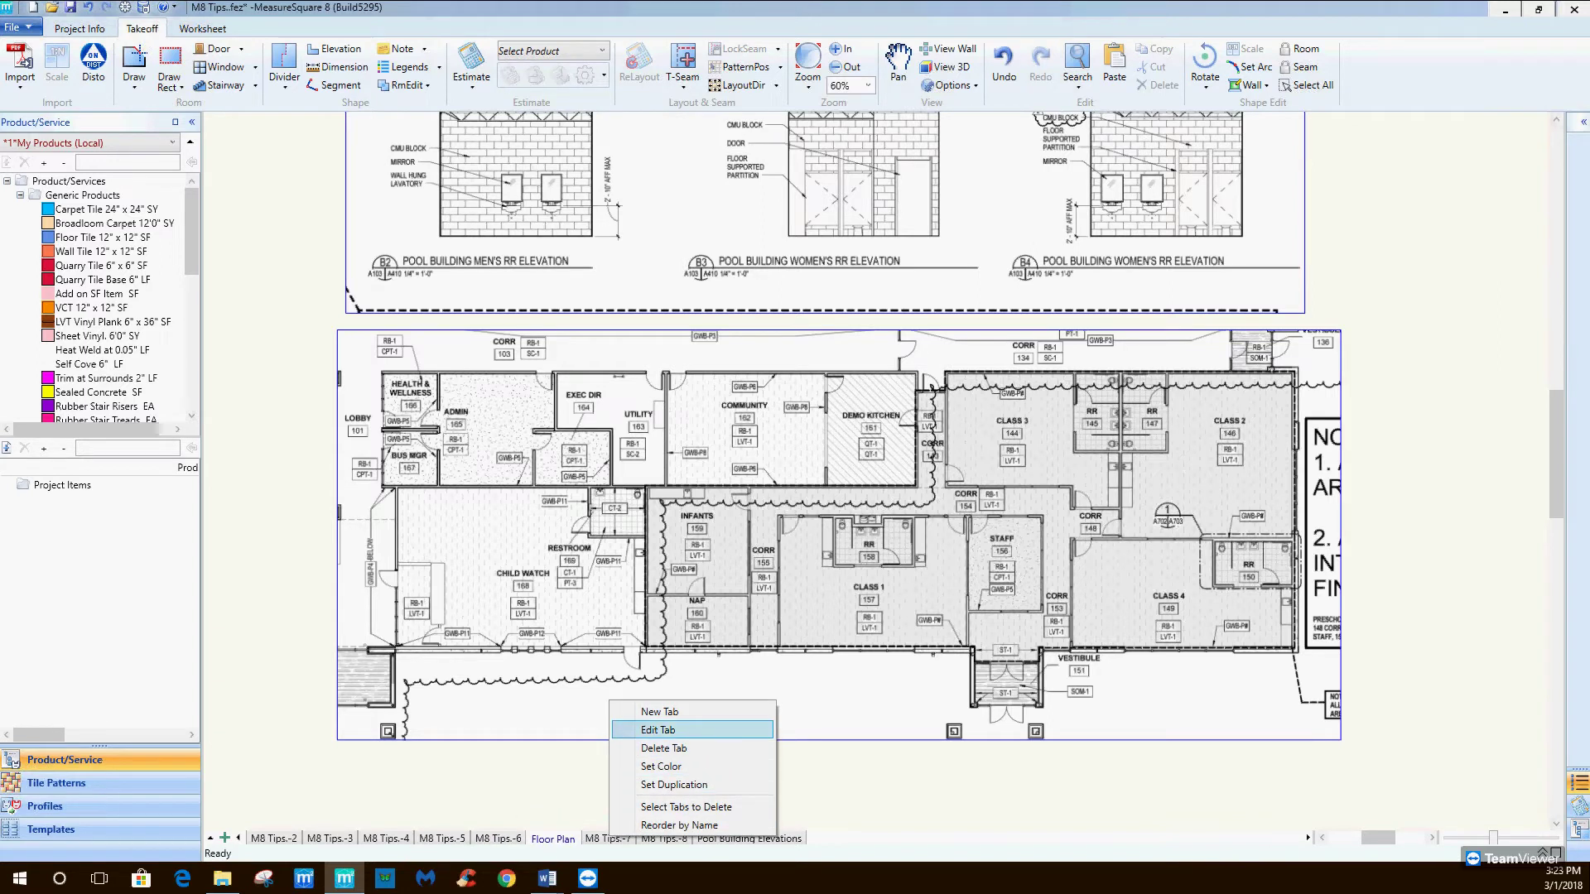
pyautogui.click(658, 730)
pyautogui.click(866, 404)
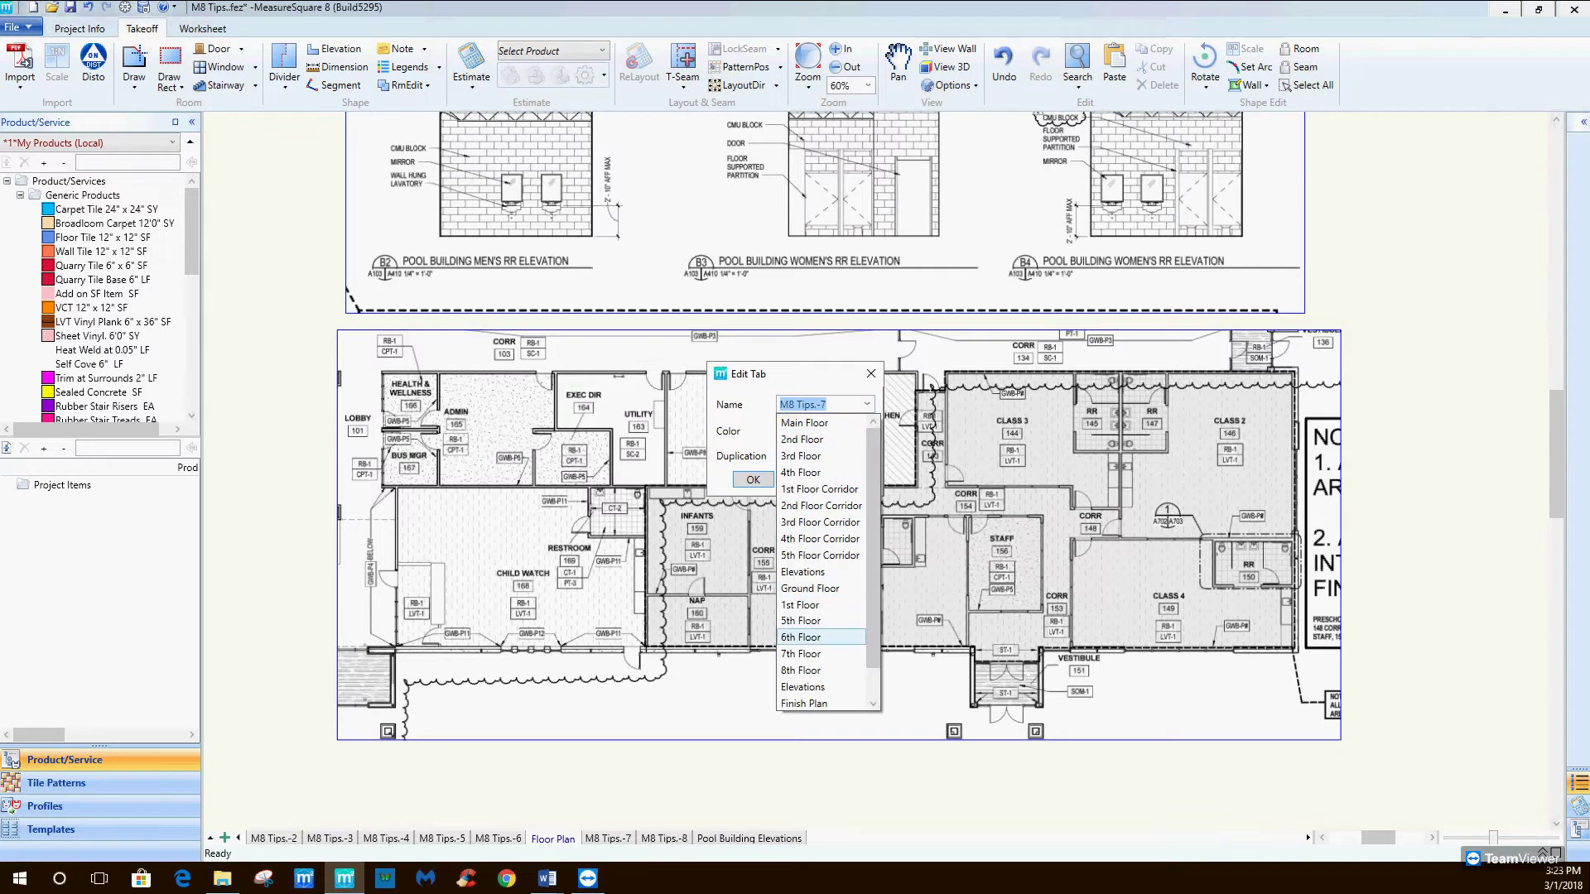
pyautogui.click(814, 686)
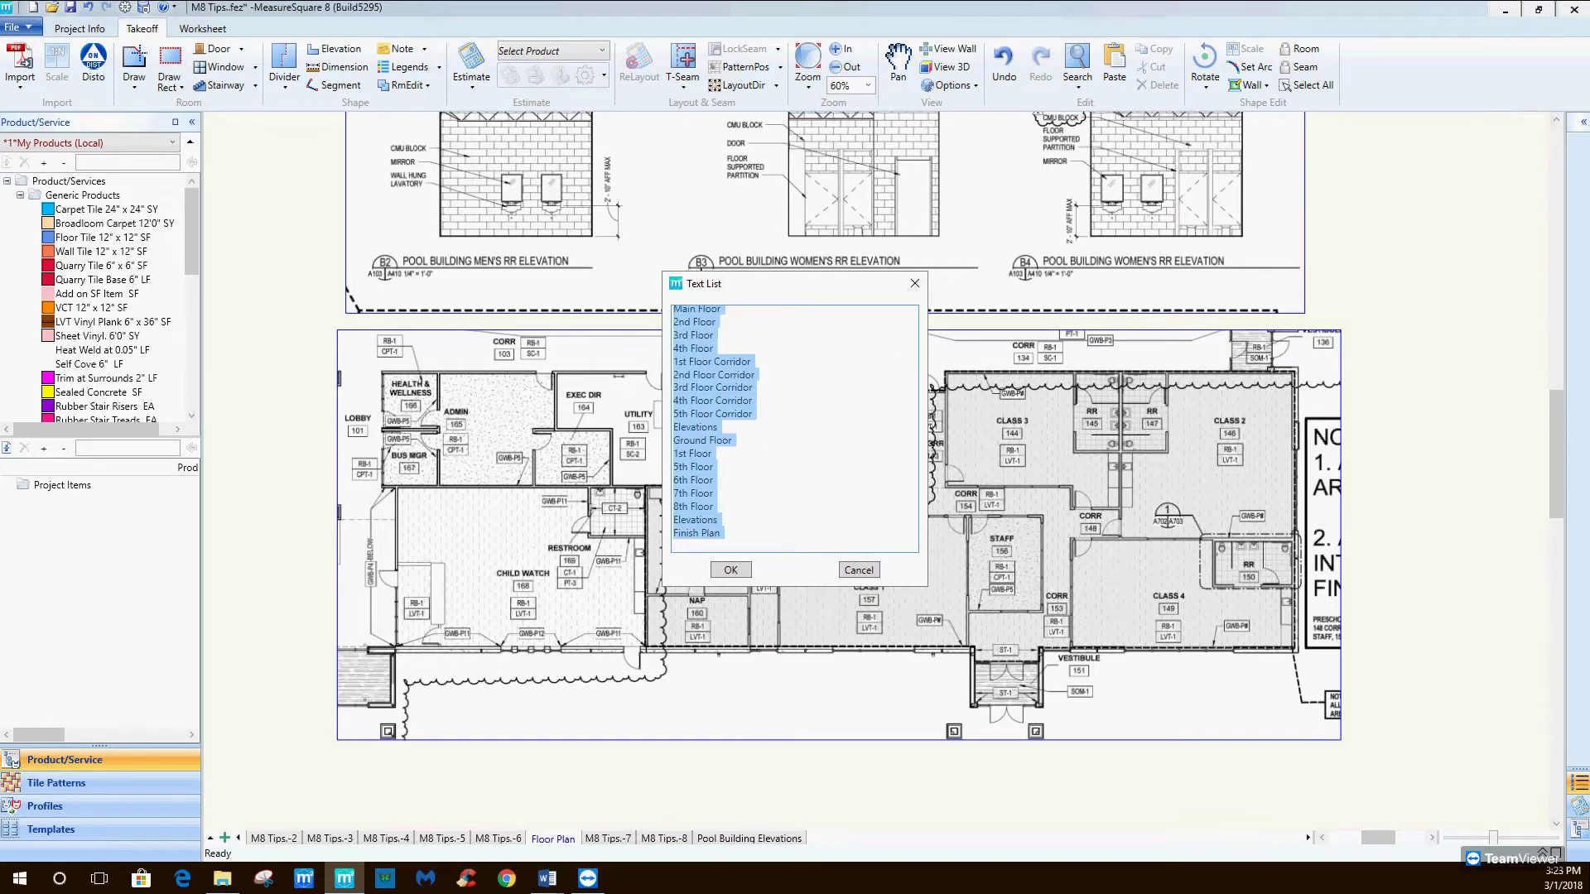
pyautogui.click(858, 570)
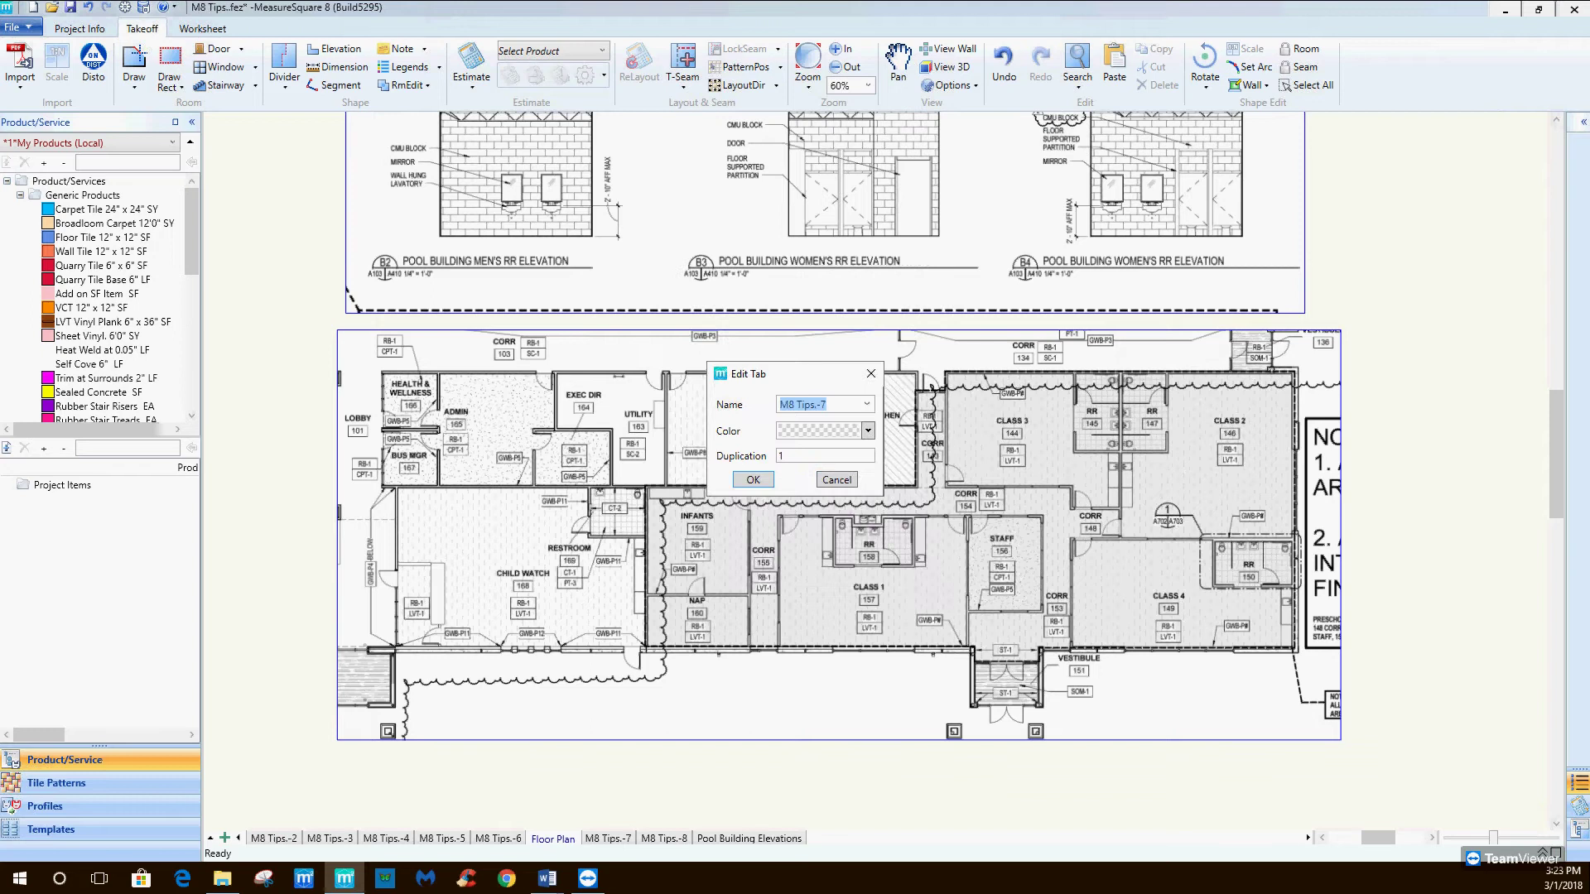
pyautogui.click(867, 404)
pyautogui.click(861, 423)
pyautogui.press('Return')
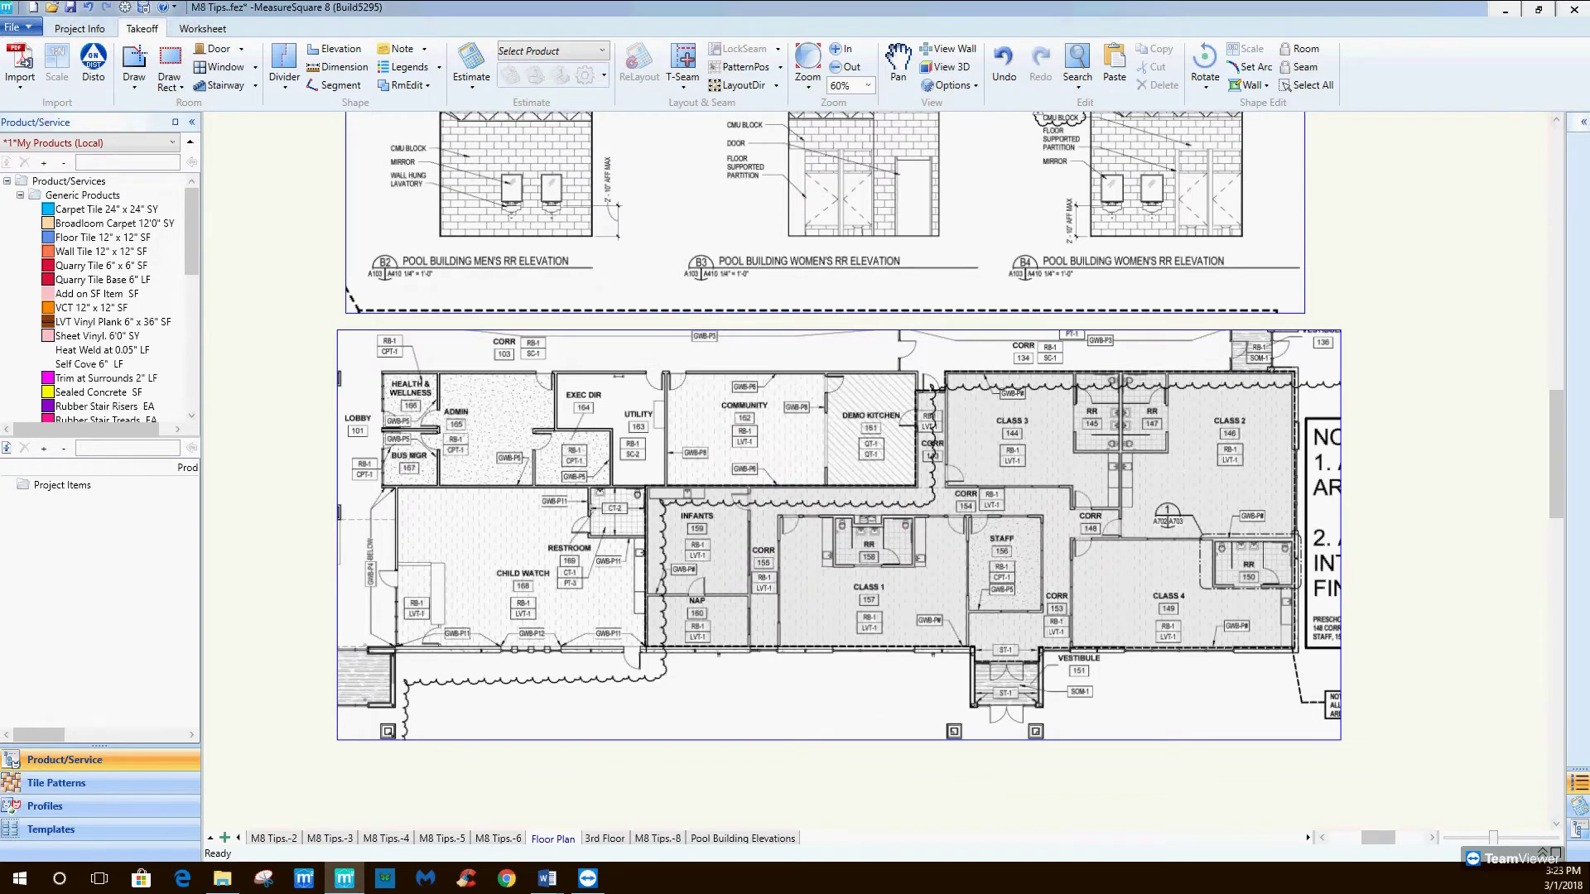
# Try a duplication of 10 for the M8 Tips.-8 tab and restore it to 1.
pyautogui.rightClick(670, 838)
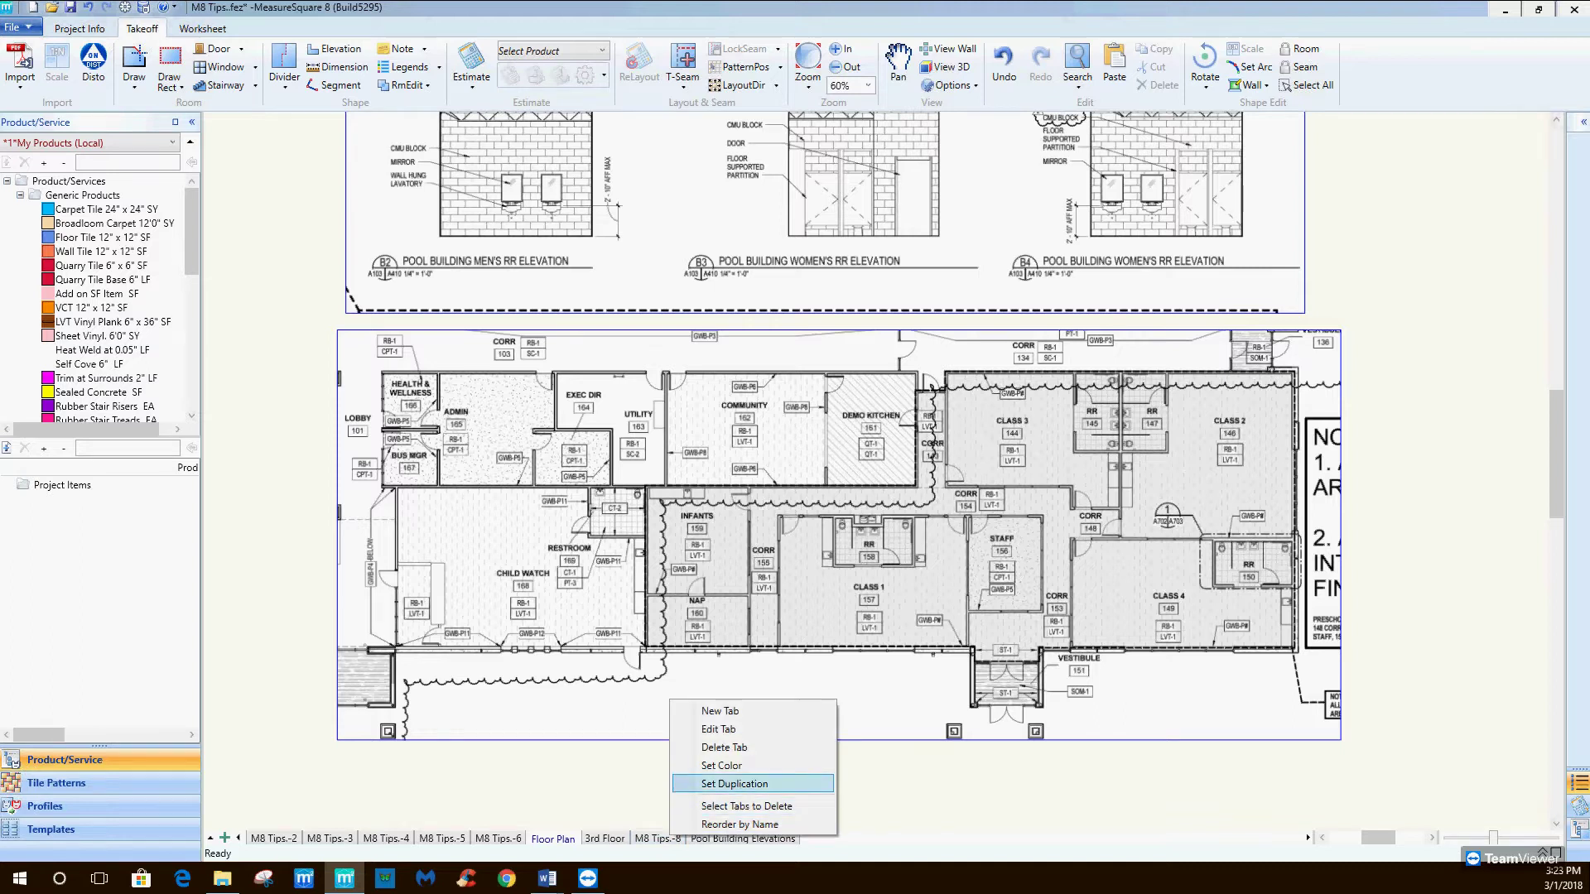
pyautogui.click(734, 784)
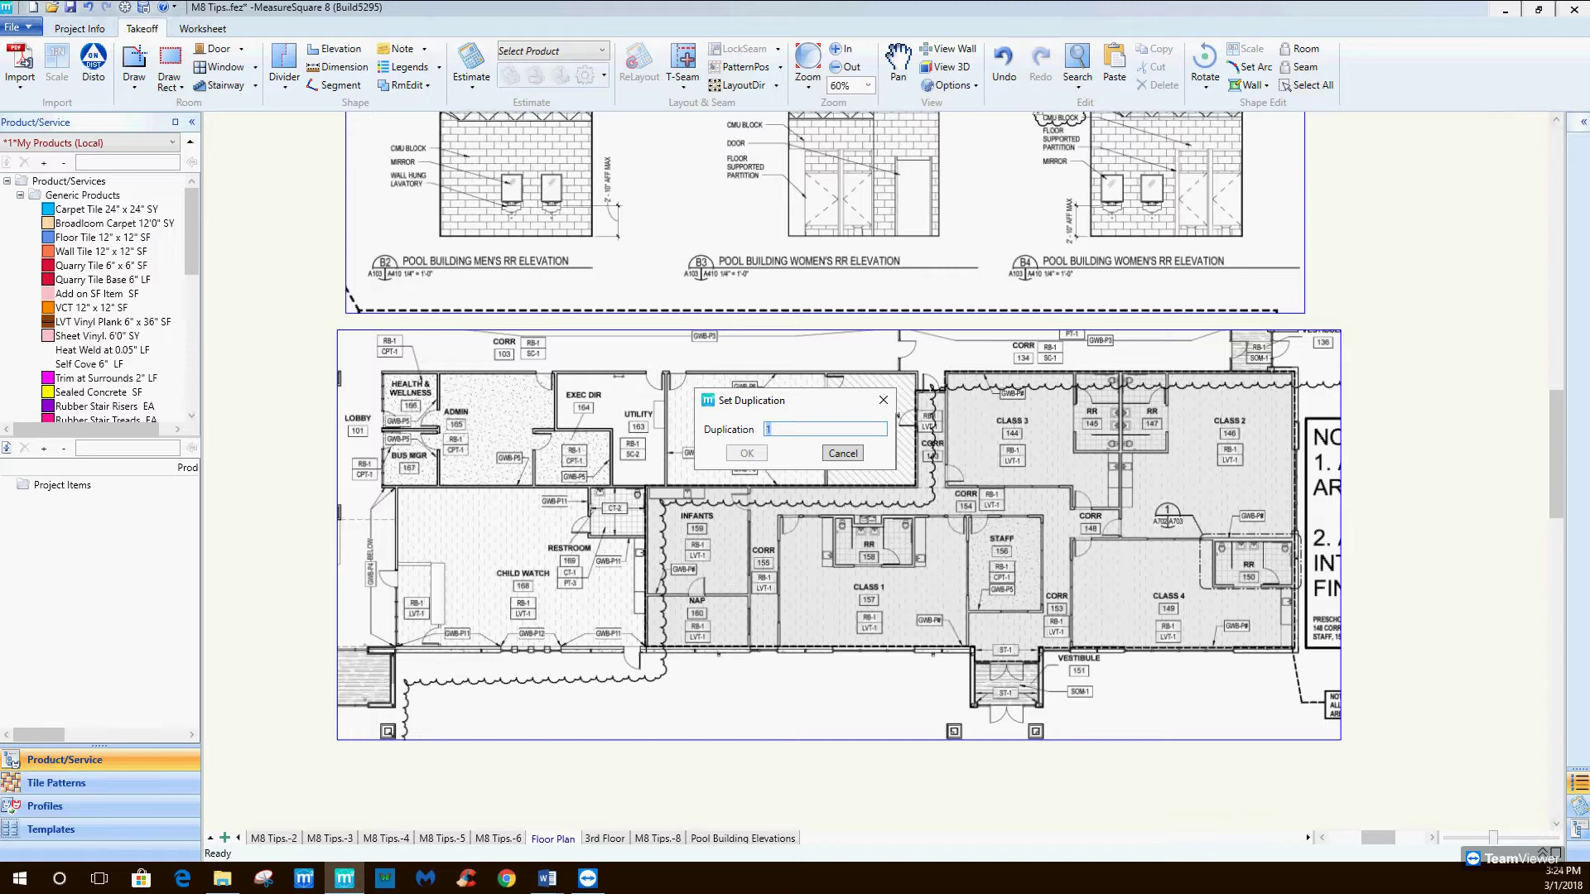
pyautogui.write('10')
pyautogui.doubleClick(771, 429)
pyautogui.press('BackSpace')
pyautogui.write('1')
pyautogui.press('Return')
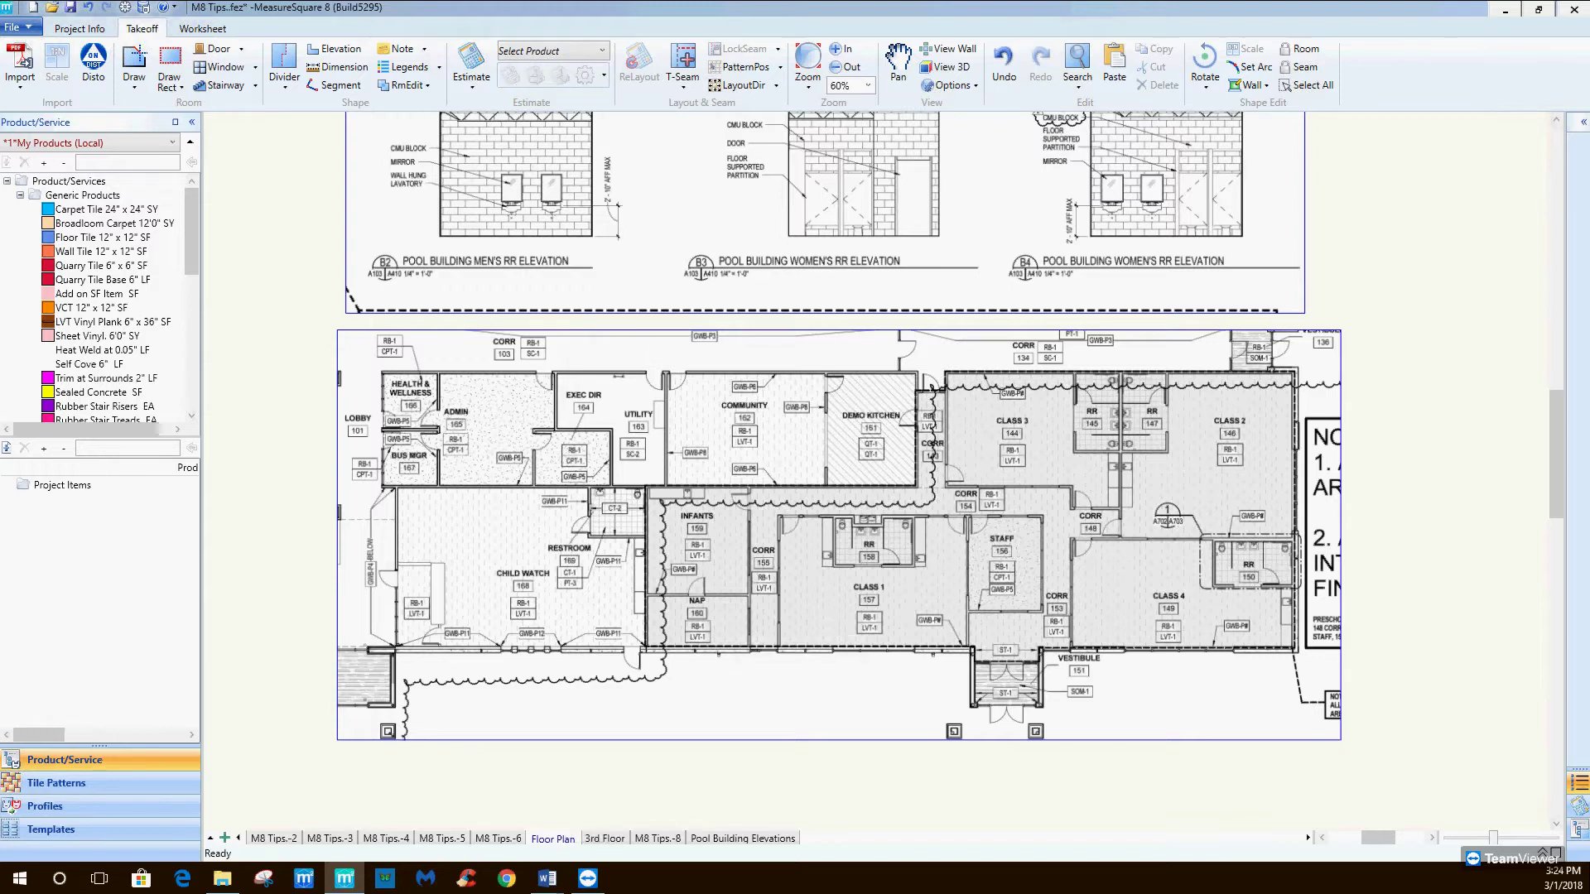
# Move the Floor Plan tab directly before the M8 Tips.-2 tab.
pyautogui.moveTo(552, 839); pyautogui.dragTo(273, 839)
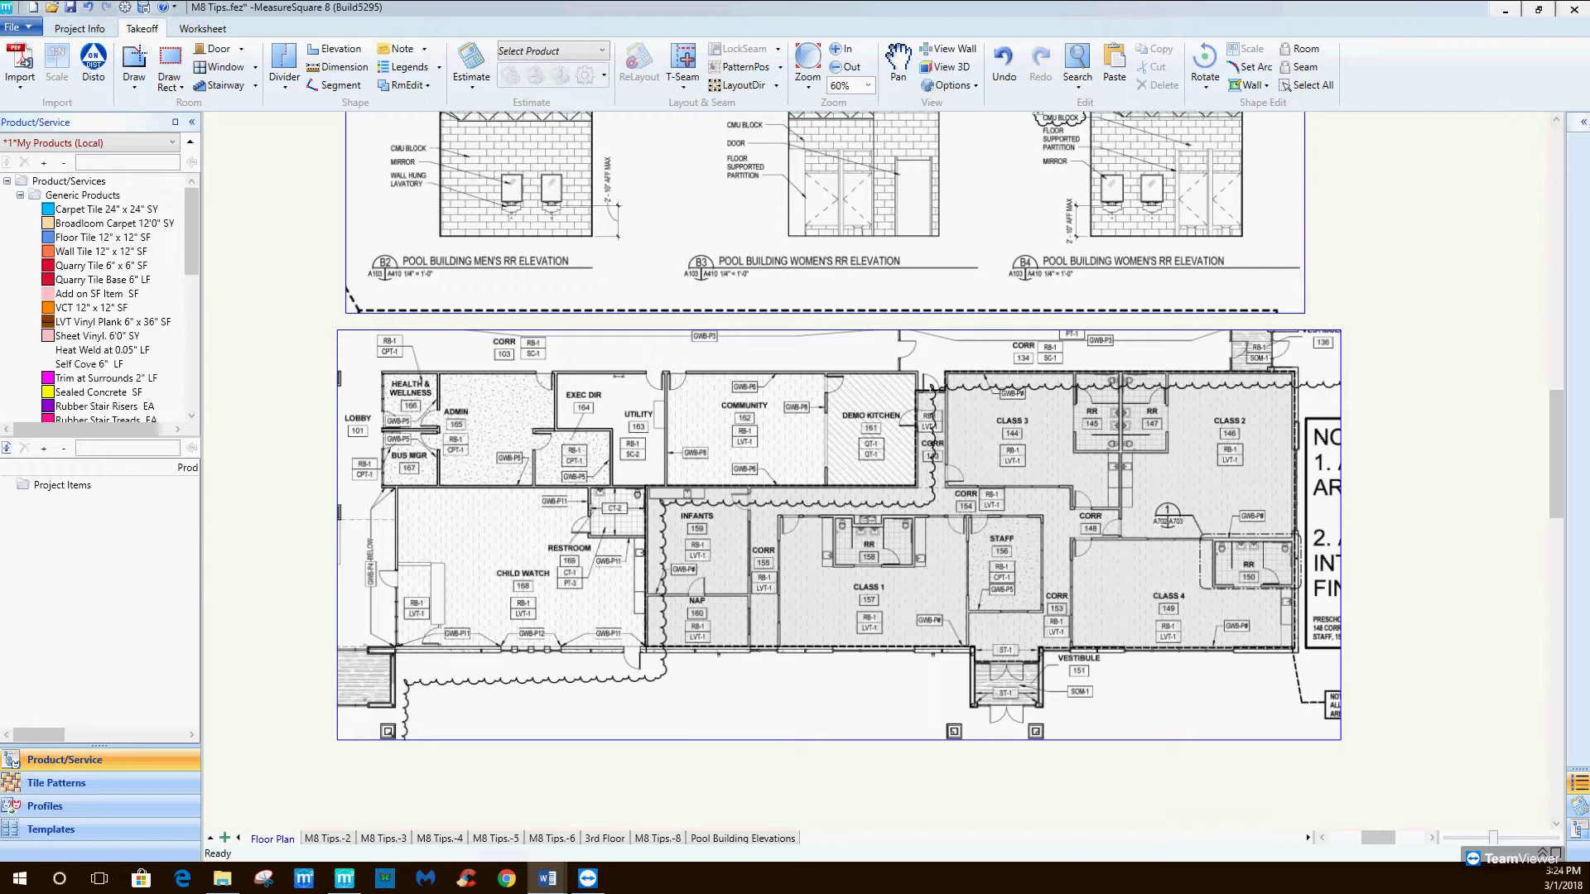
pyautogui.moveTo(878, 465); pyautogui.dragTo(946, 535, button='middle')
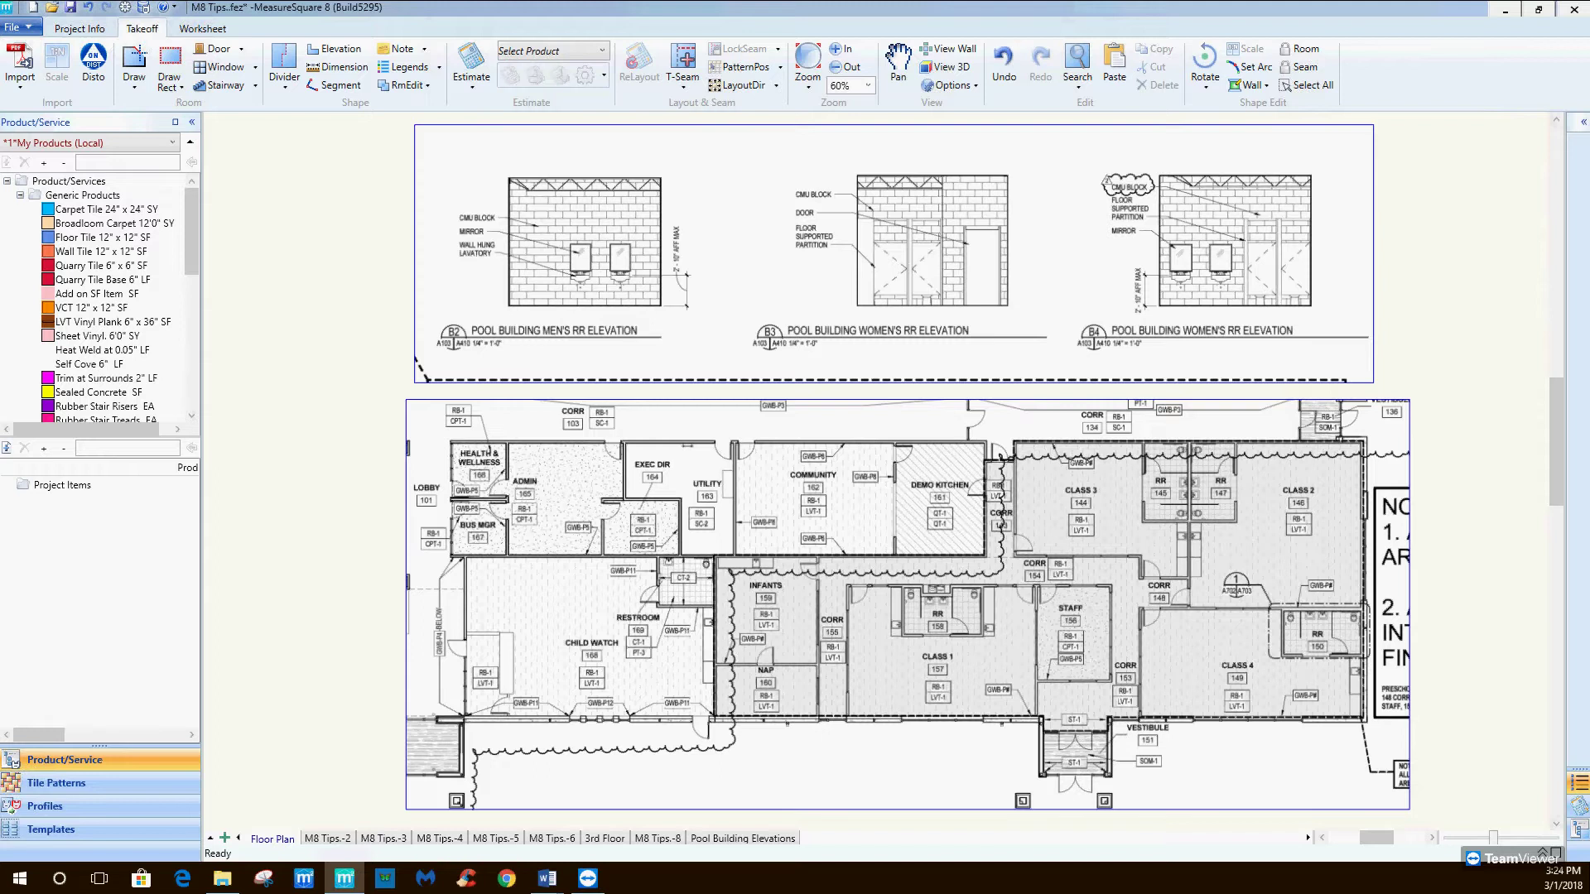
# Open the product database and look through all products and the Generic Products category.
pyautogui.doubleClick(68, 181)
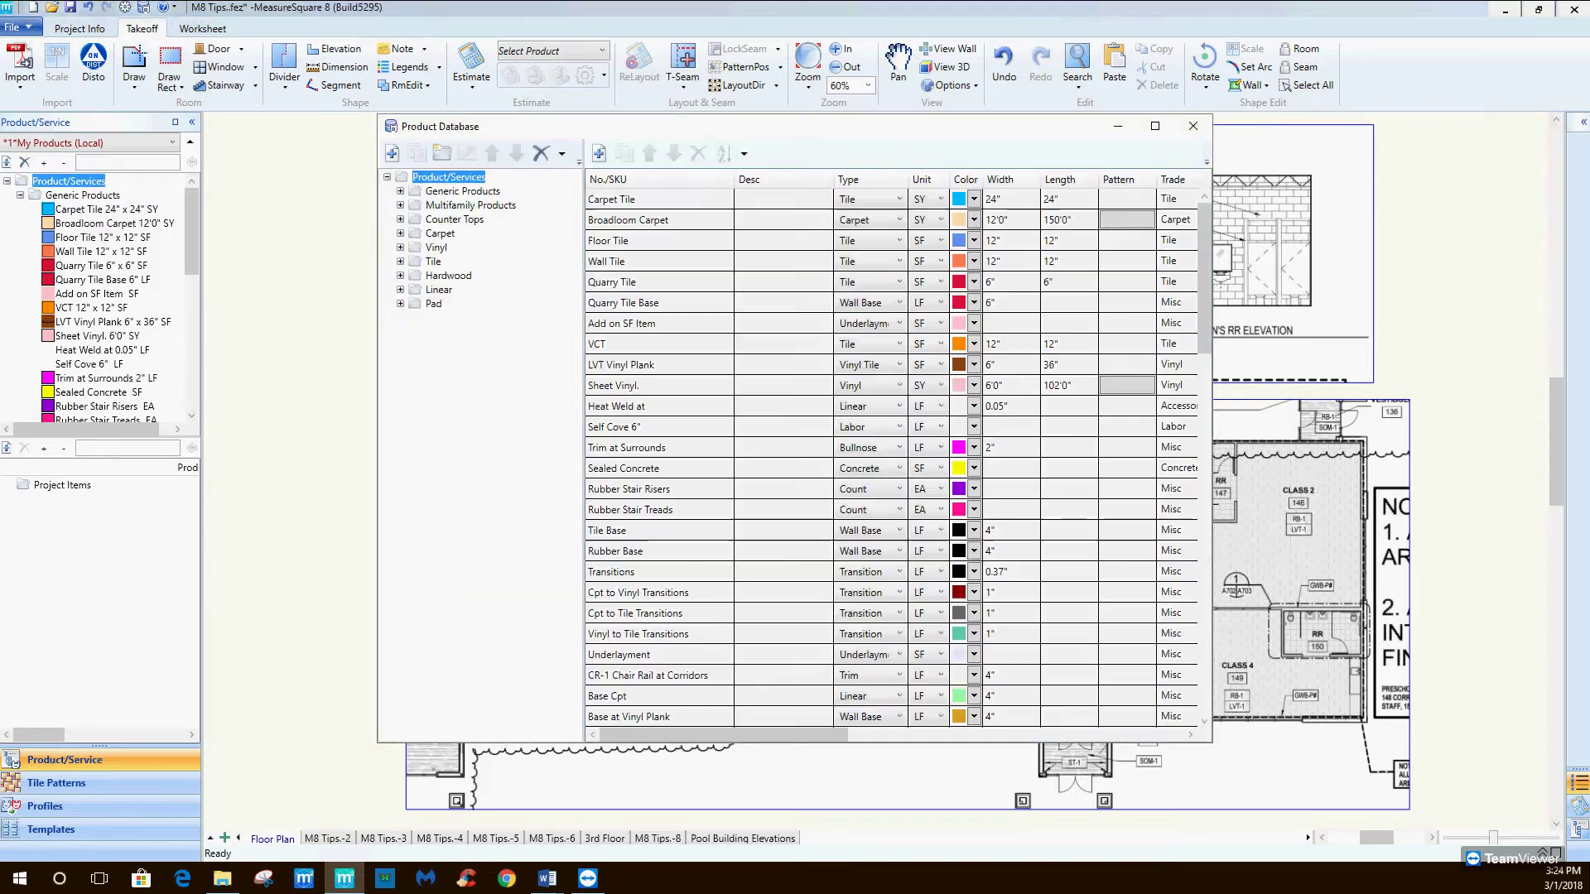
pyautogui.scroll(-3, 899, 458)
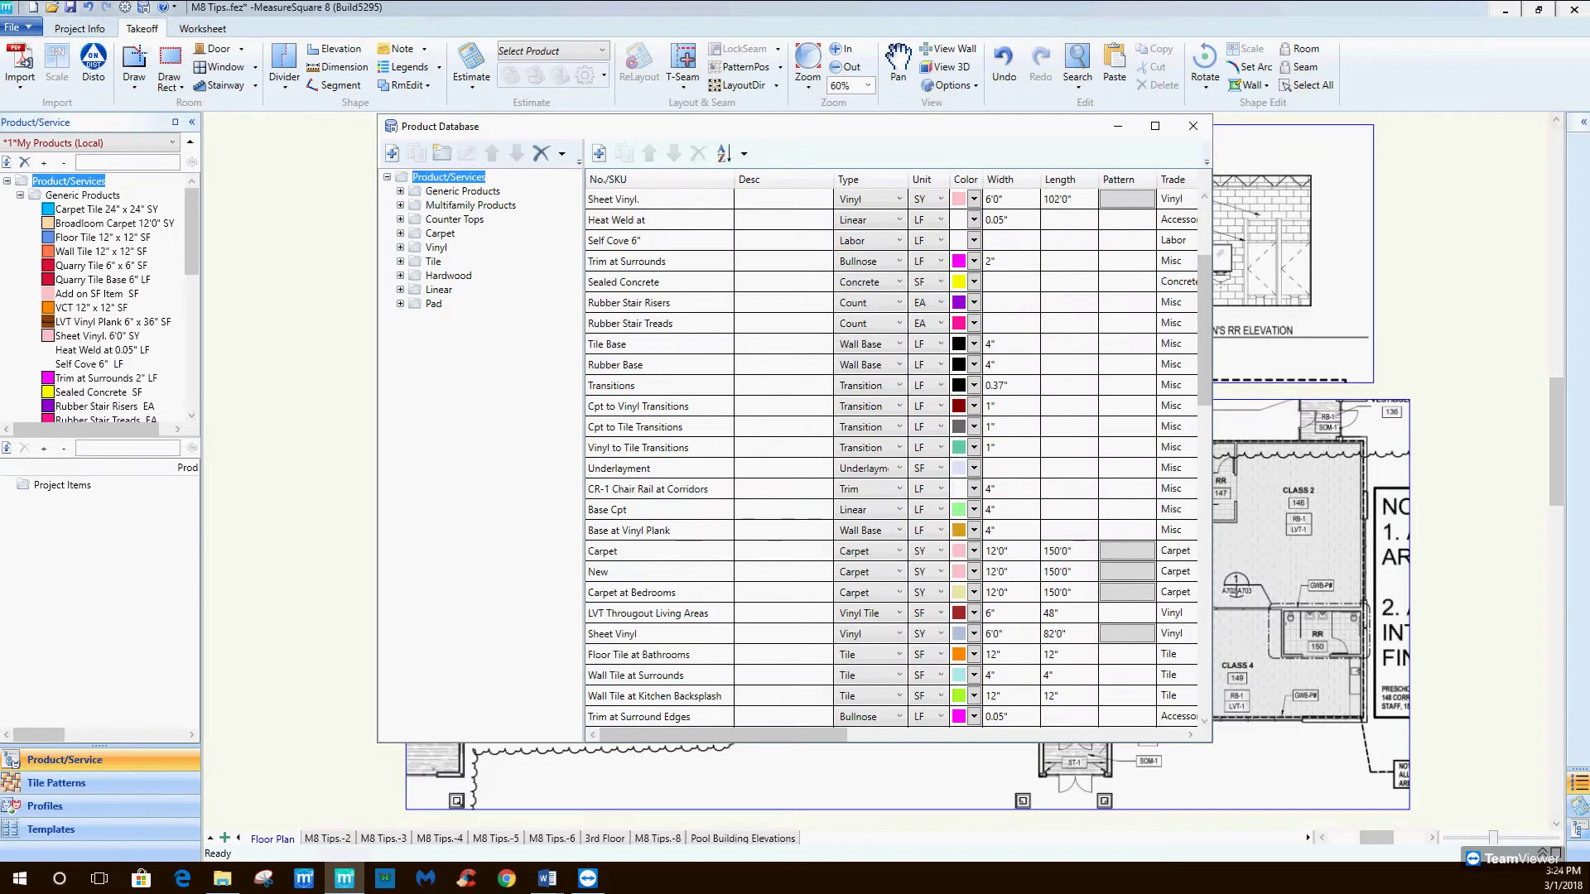
pyautogui.scroll(3, 898, 458)
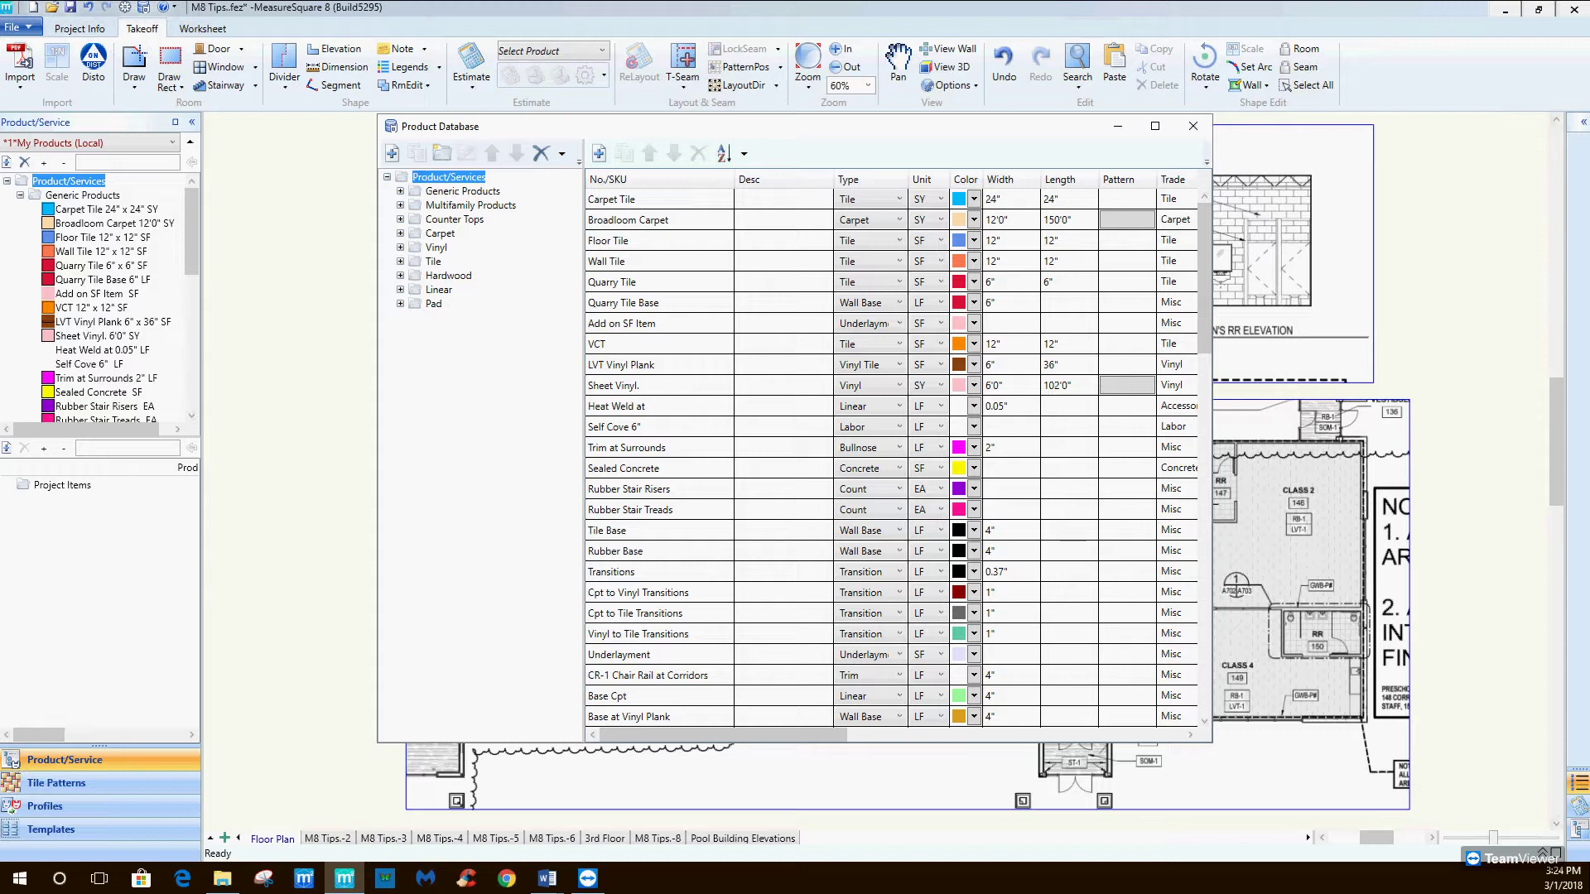
pyautogui.click(462, 190)
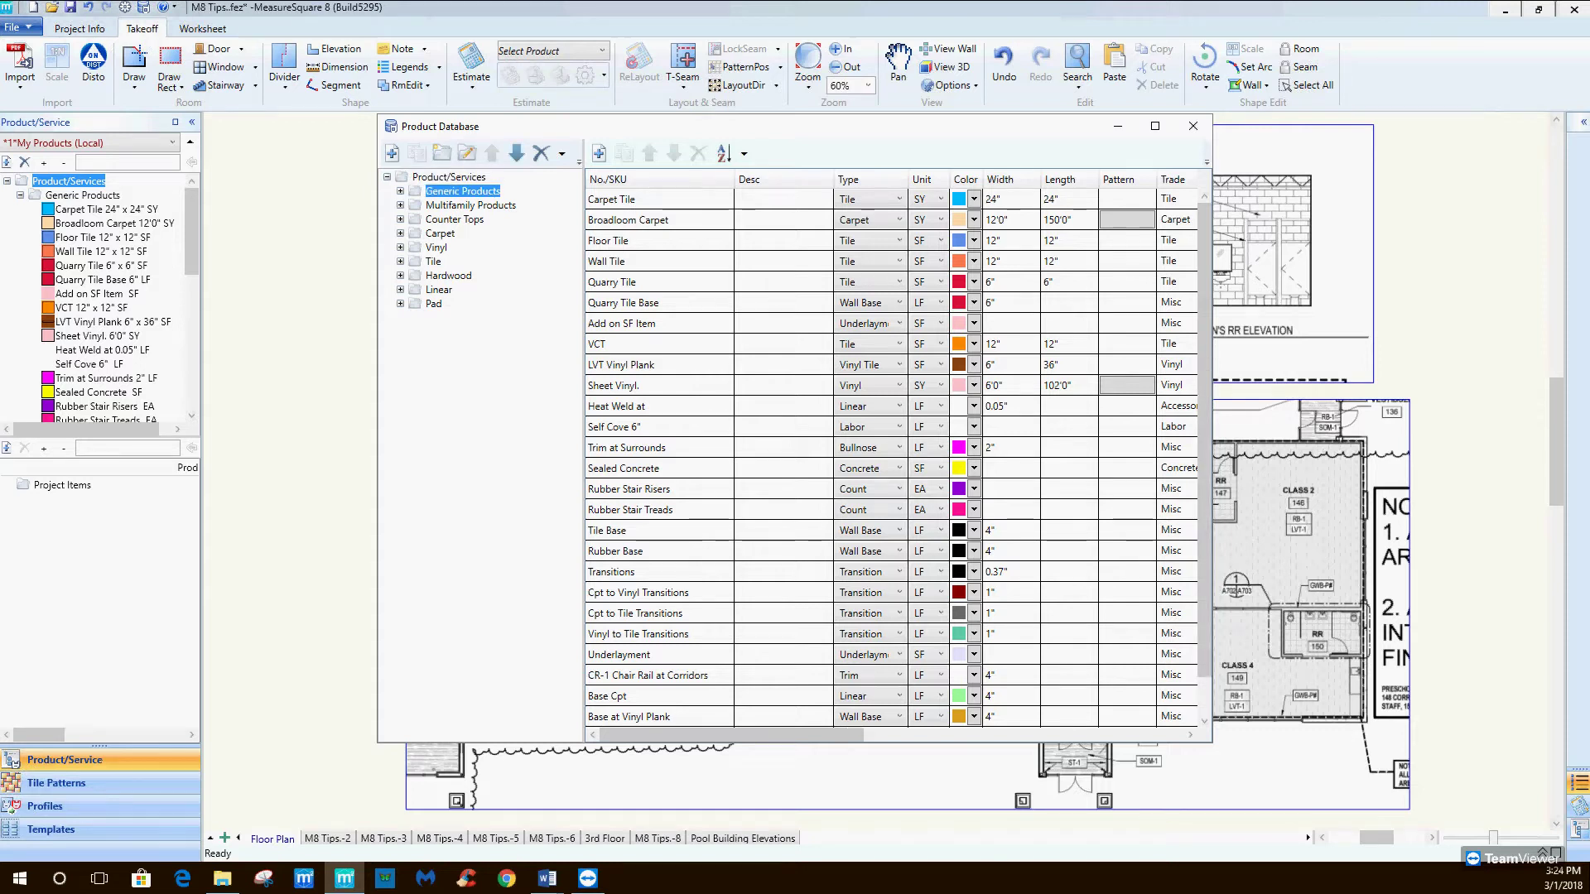
pyautogui.scroll(-1, 899, 460)
pyautogui.scroll(1, 899, 460)
pyautogui.scroll(-1, 899, 460)
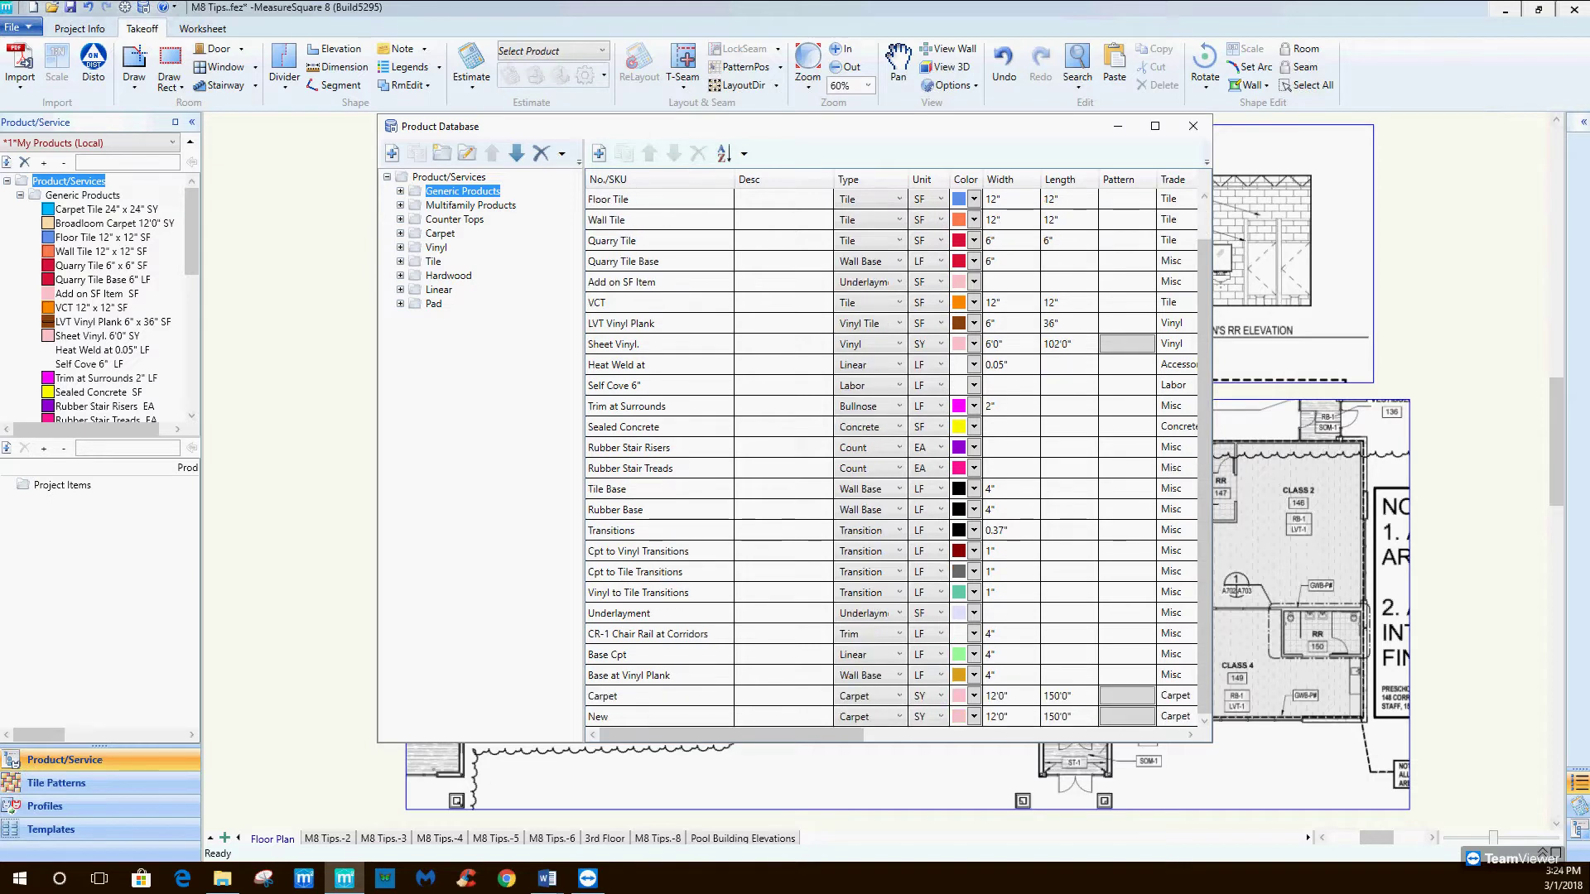
pyautogui.scroll(1, 898, 461)
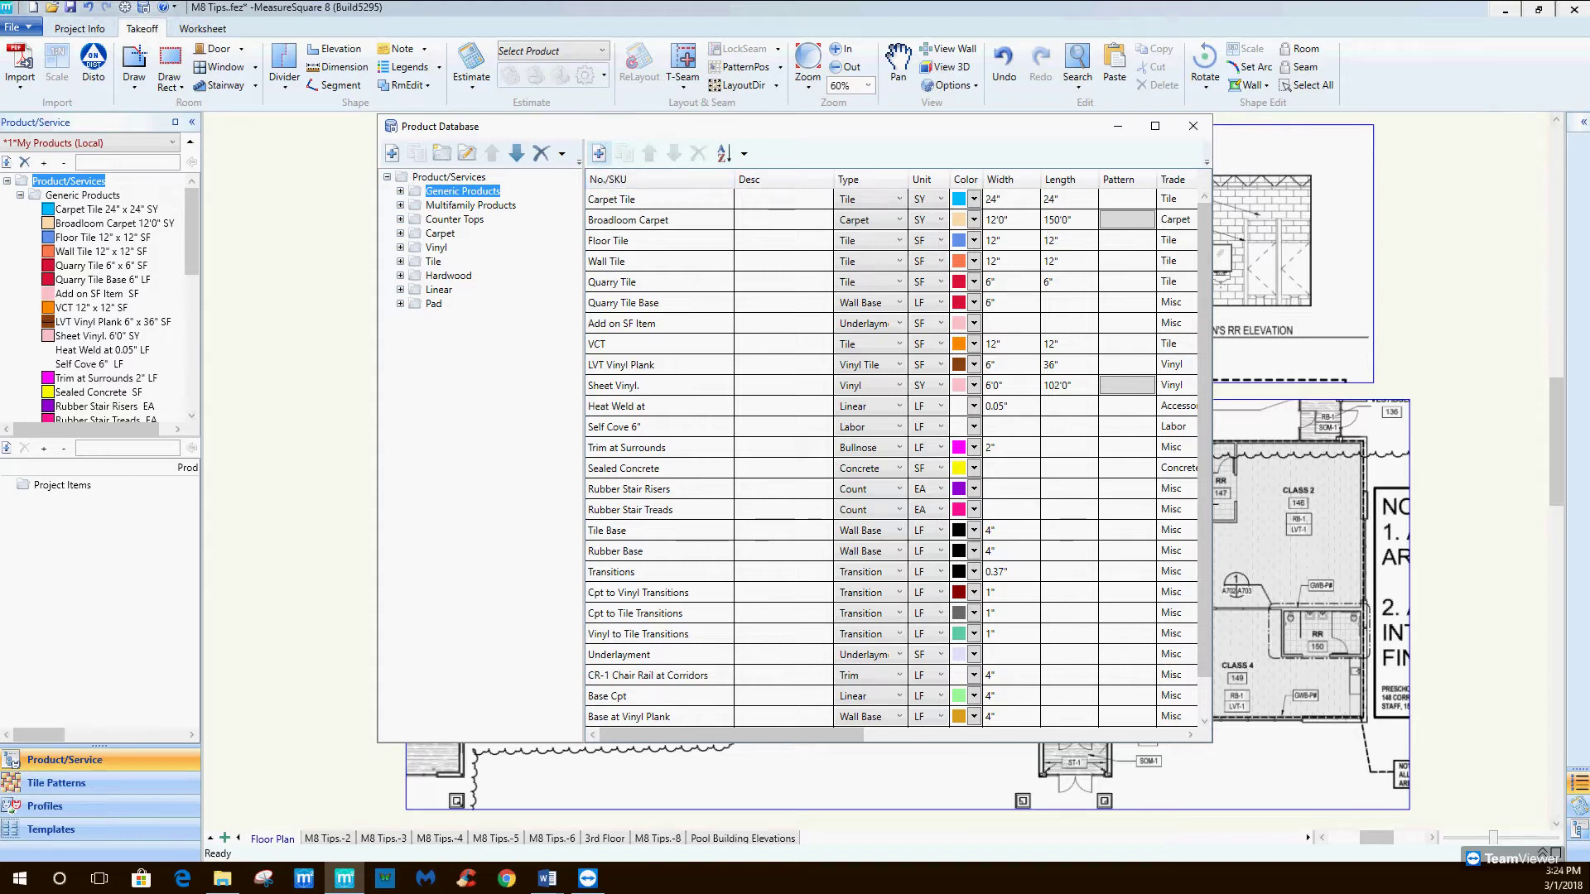
# Add a product row to Generic Products and rename the existing product New as Broadloom Shaw.
pyautogui.click(598, 154)
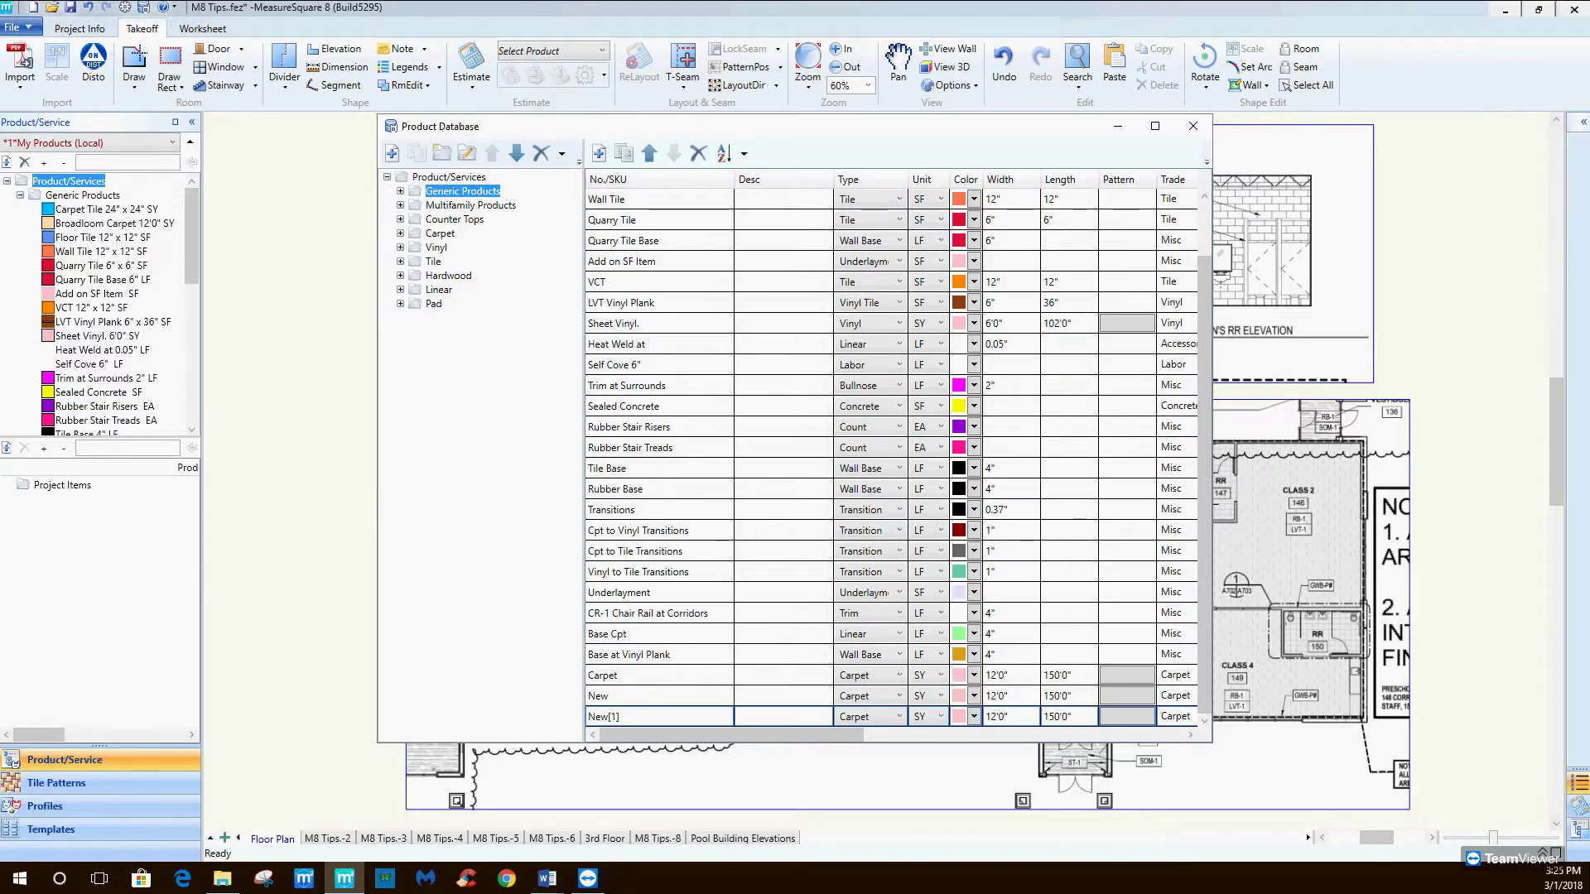
pyautogui.doubleClick(629, 696)
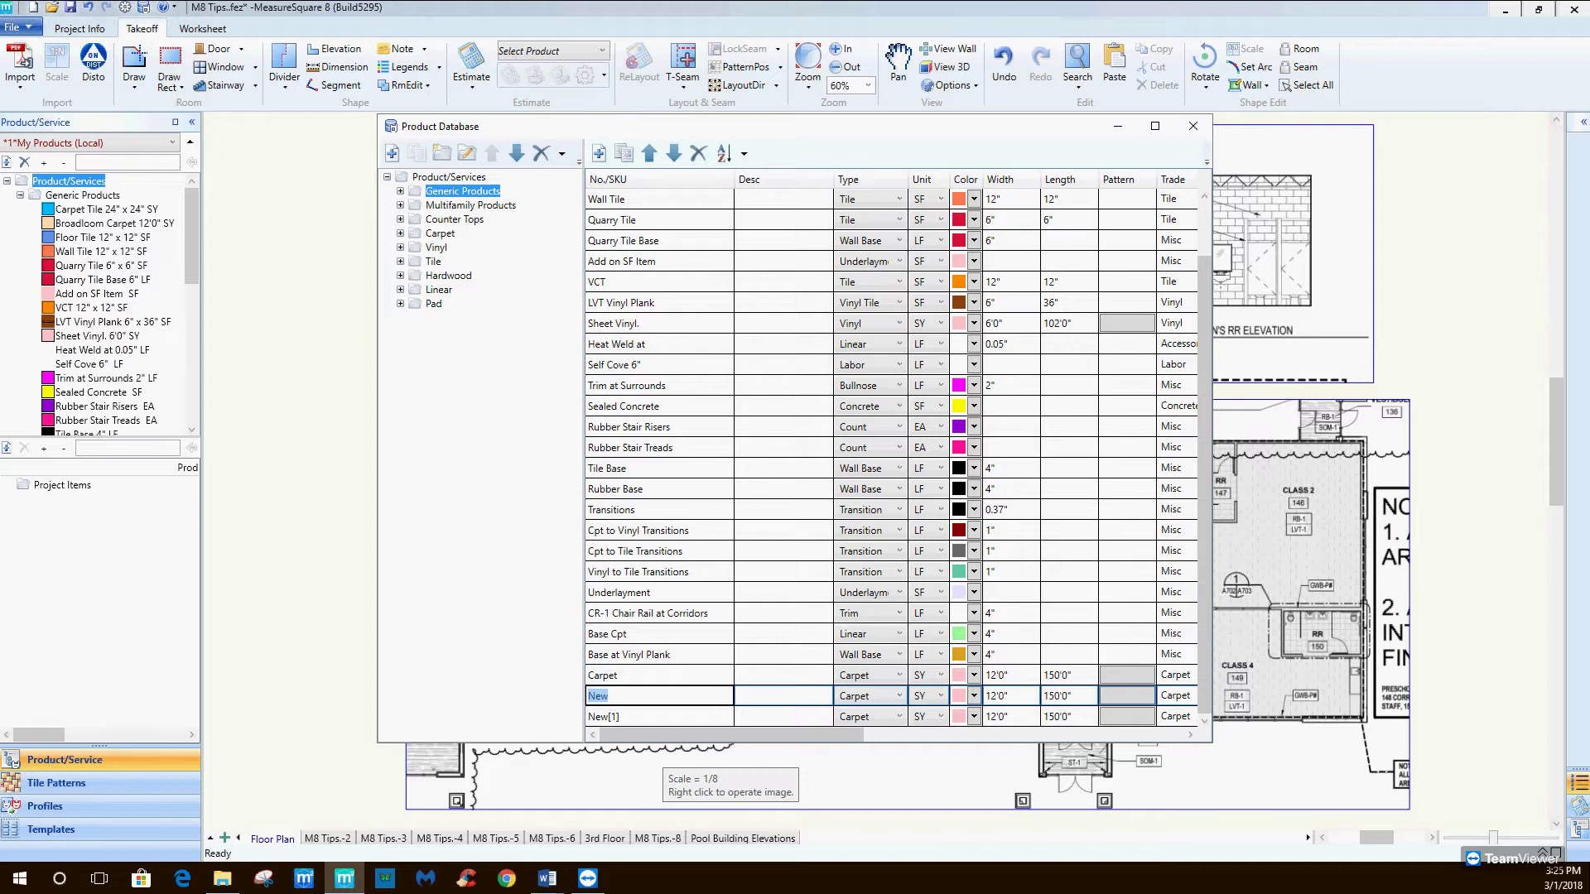
pyautogui.write('Broadloom Shaw')
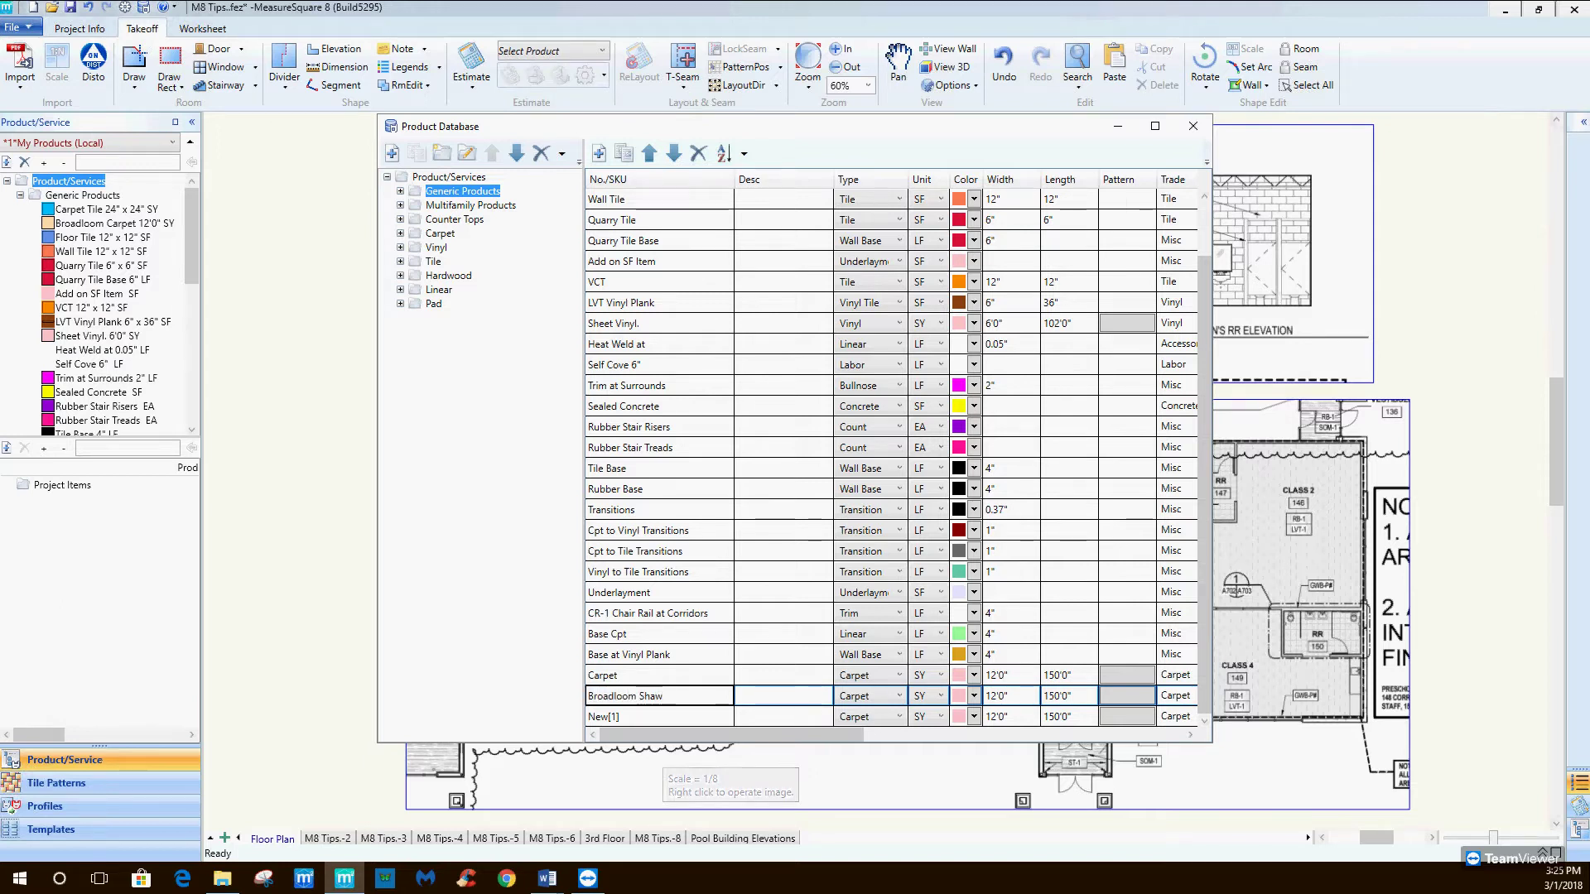
# Set the Broadloom Shaw product's color to purple and widen the product database window.
pyautogui.click(869, 696)
pyautogui.click(870, 695)
pyautogui.click(973, 695)
pyautogui.click(973, 696)
pyautogui.click(1008, 581)
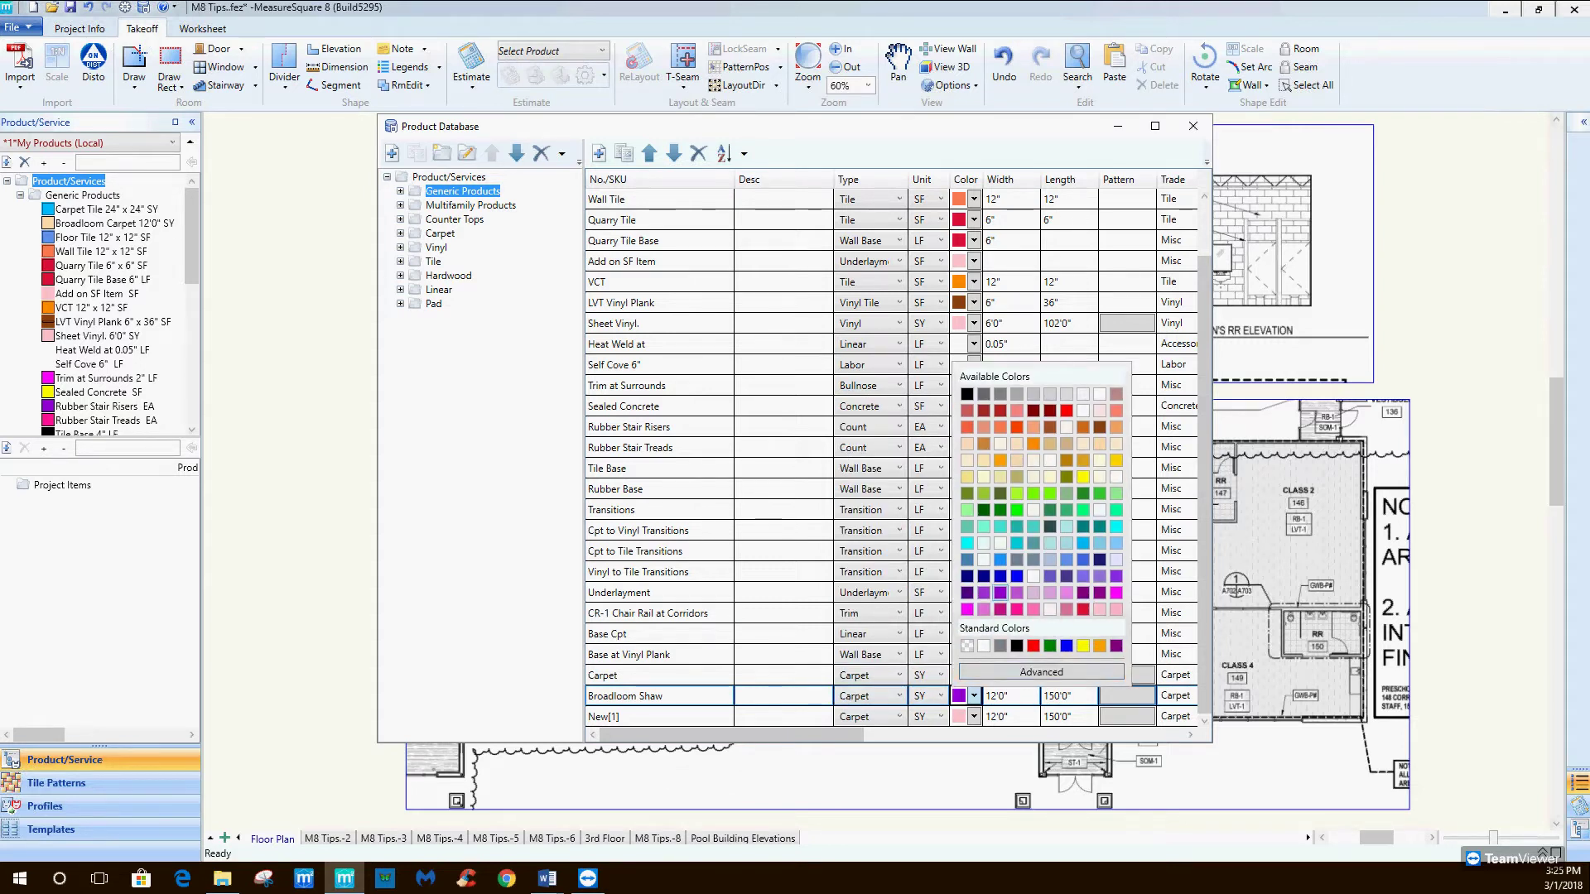
pyautogui.doubleClick(997, 696)
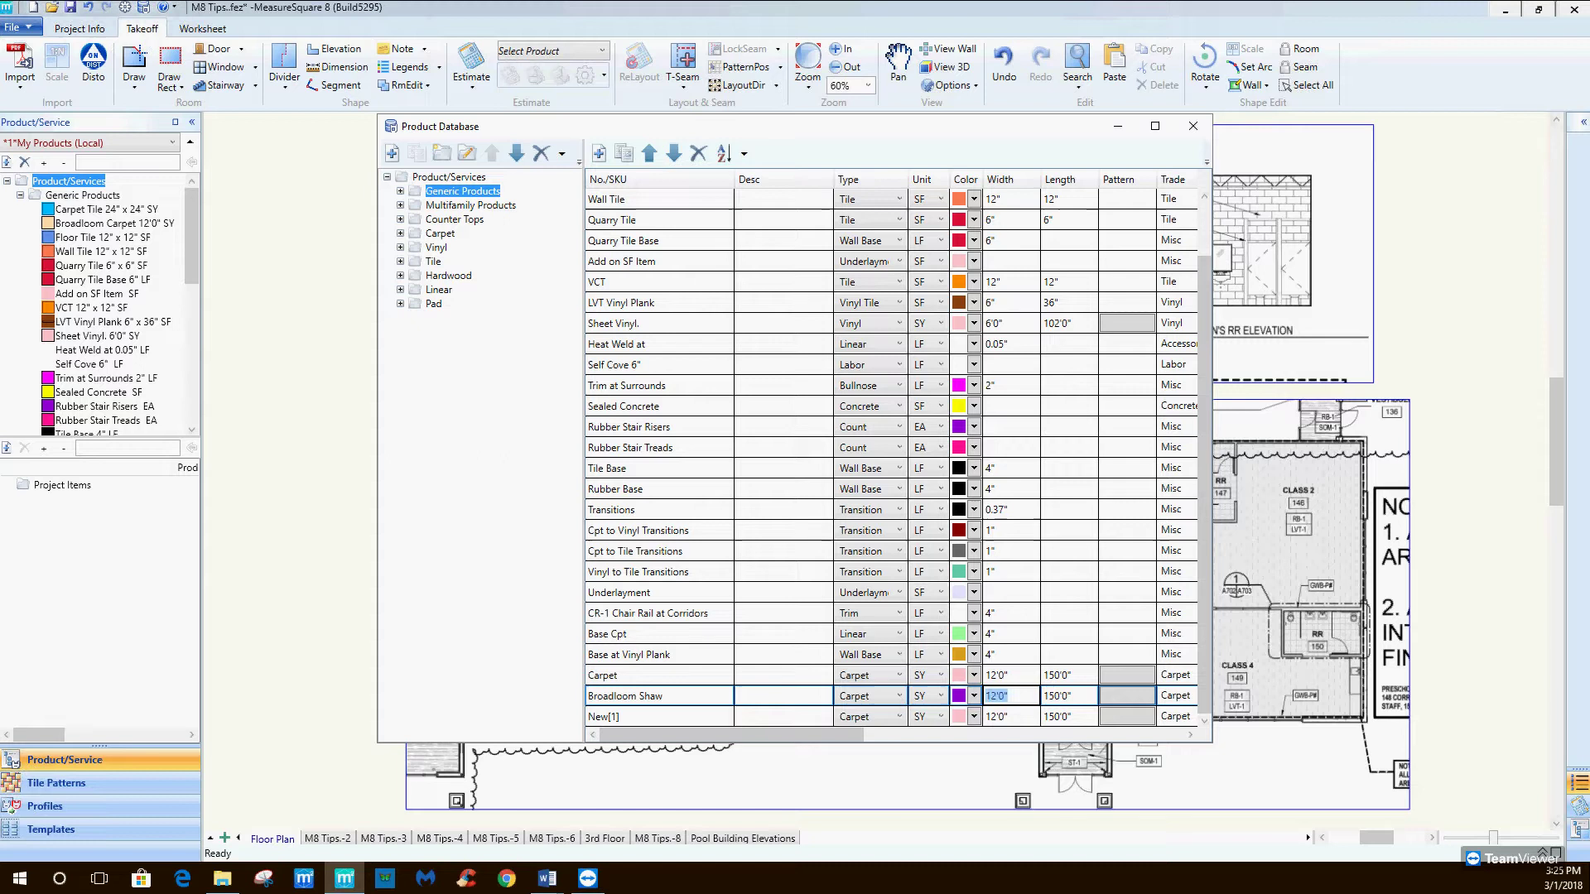
pyautogui.moveTo(1079, 696); pyautogui.dragTo(1042, 696)
pyautogui.click(997, 695)
pyautogui.click(1175, 695)
pyautogui.moveTo(1212, 714)
pyautogui.mouseDown()
pyautogui.moveTo(1292, 716)
pyautogui.moveTo(1239, 715)
pyautogui.mouseUp()
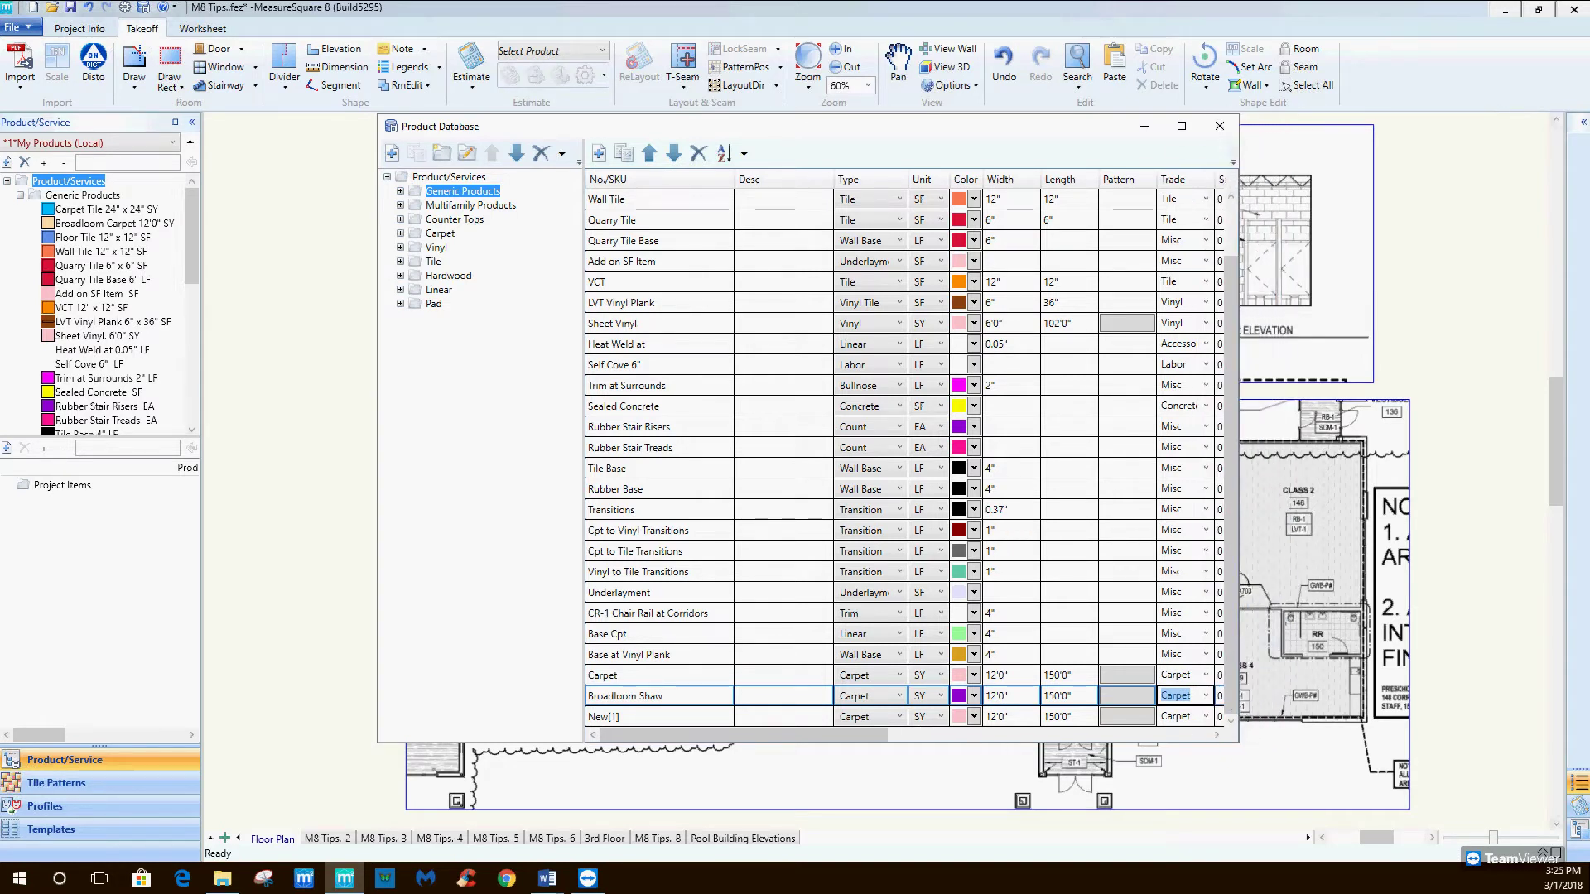
# Add another product row to Generic Products and rename the New[1] product as VCT Armstrong.
pyautogui.click(658, 716)
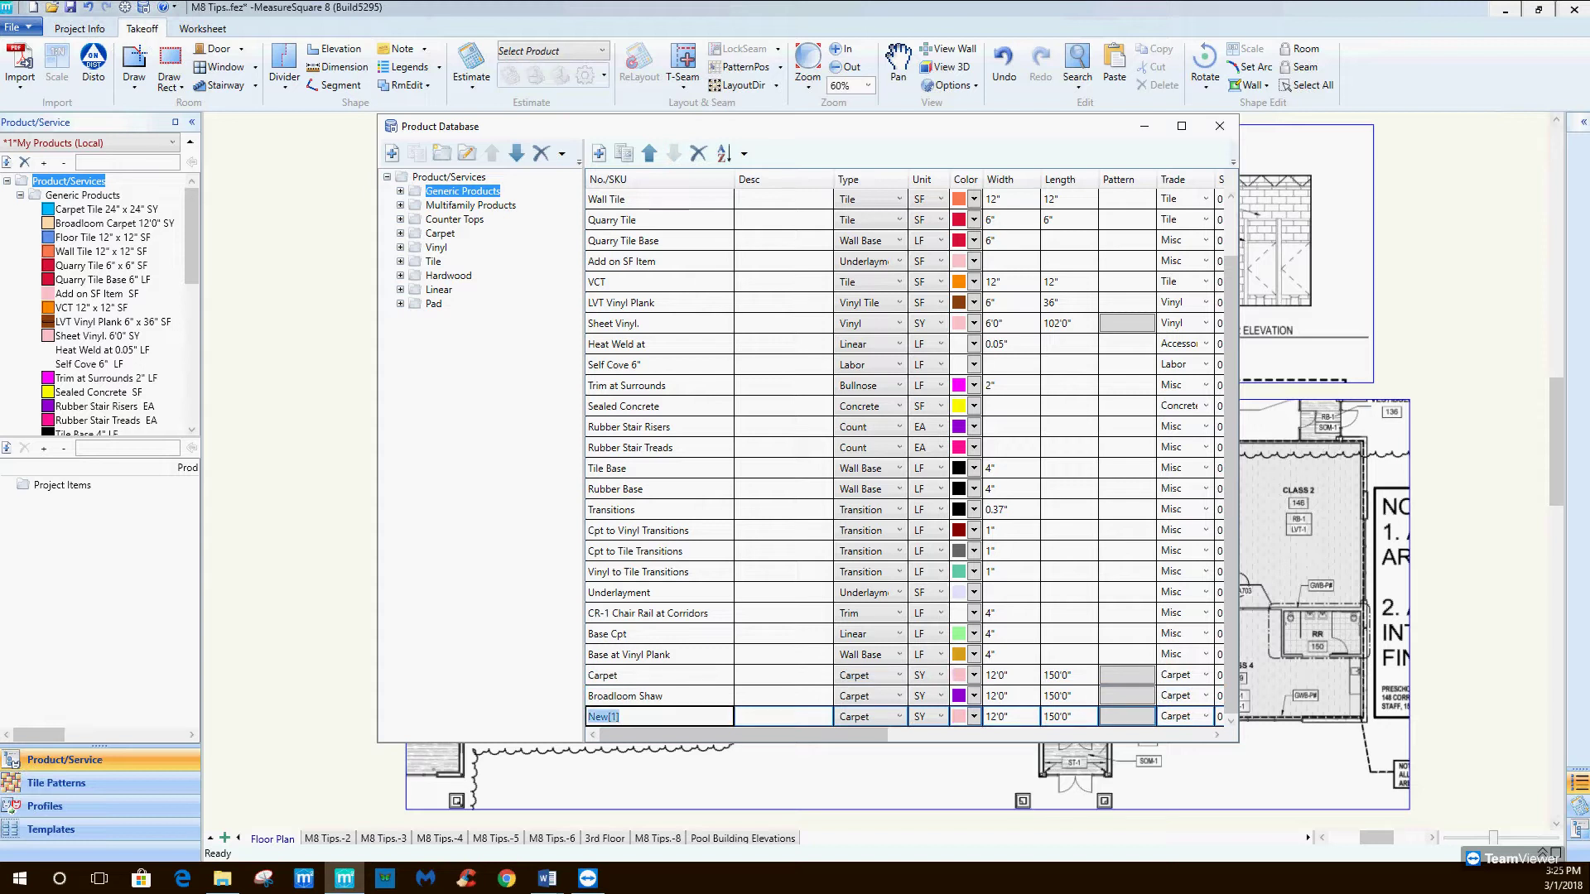
pyautogui.click(599, 153)
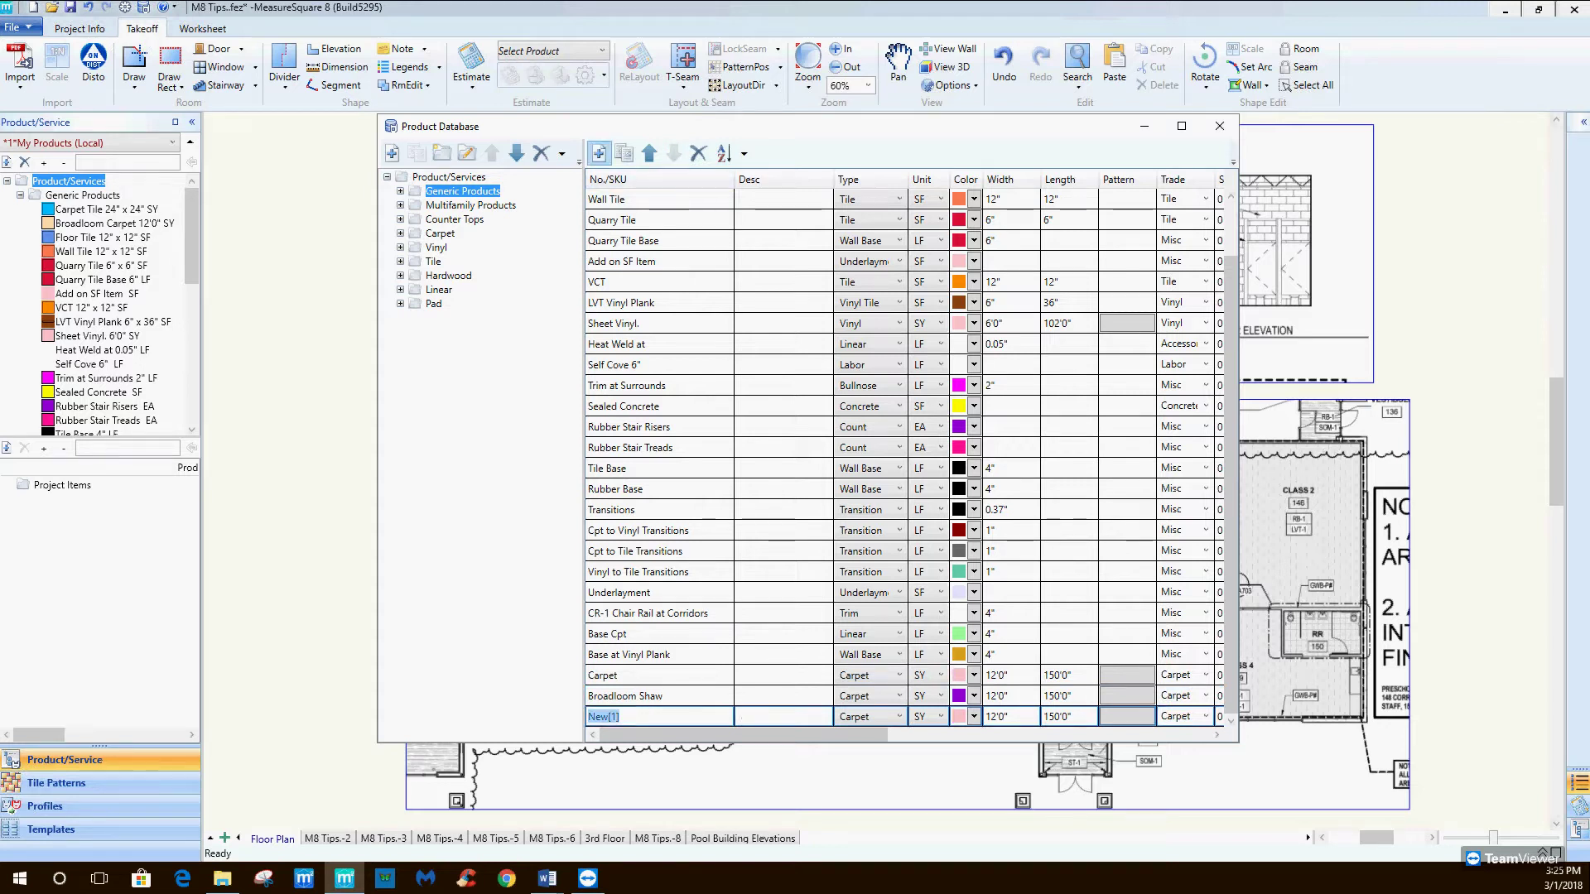
pyautogui.click(658, 695)
pyautogui.write('VCT Armstrong')
pyautogui.press('Return')
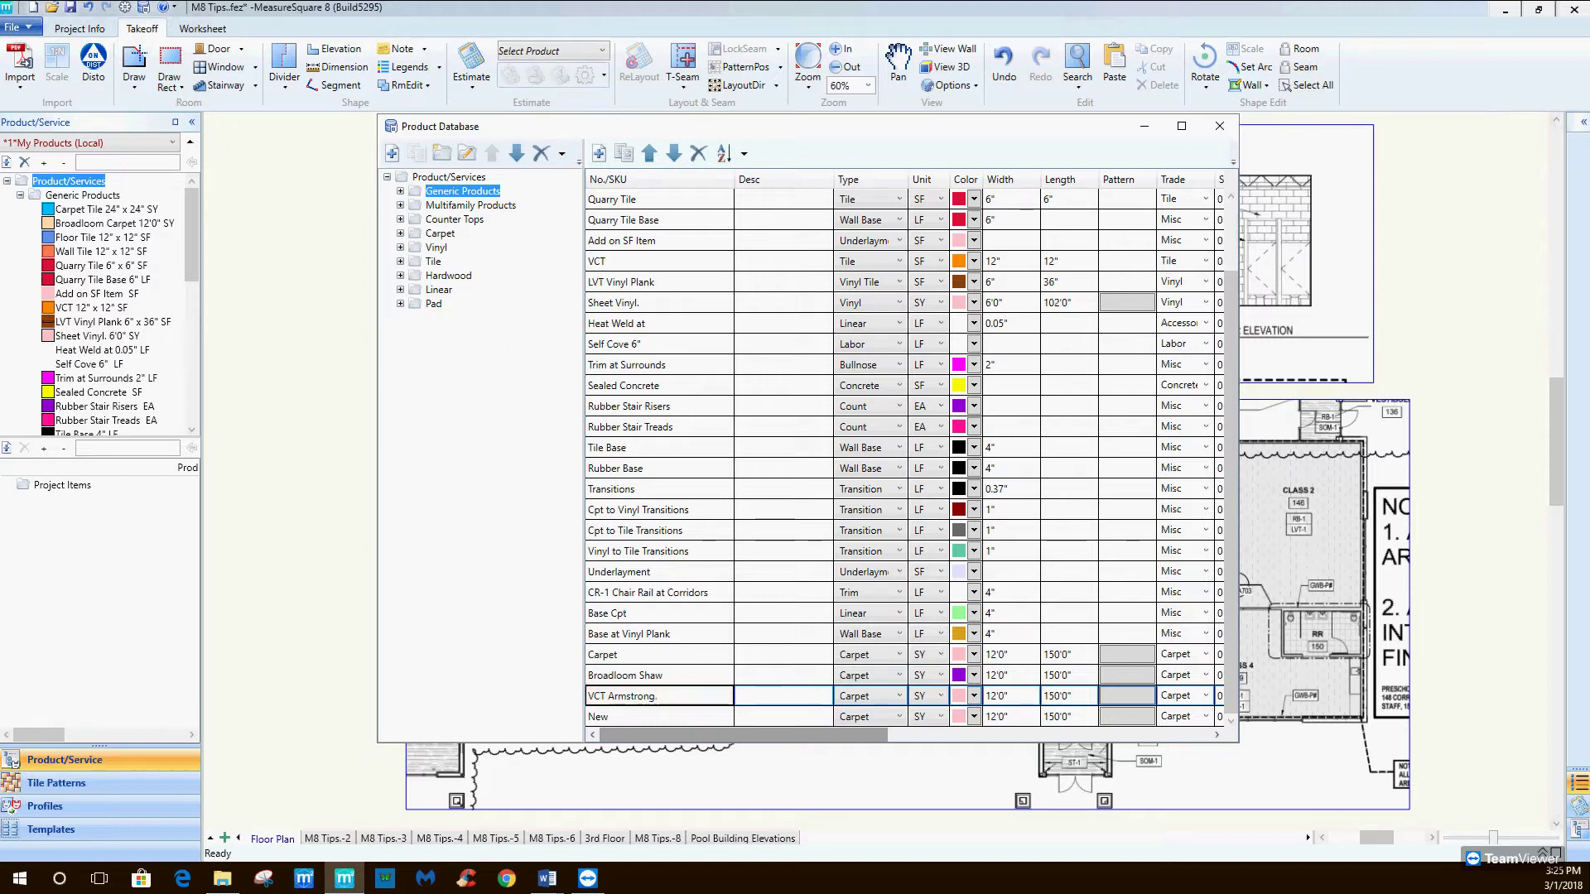
# Set the VCT Armstrong product's type to Vinyl Tile, its unit to SY and its trade to Tile.
pyautogui.click(869, 696)
pyautogui.scroll(-1, 869, 629)
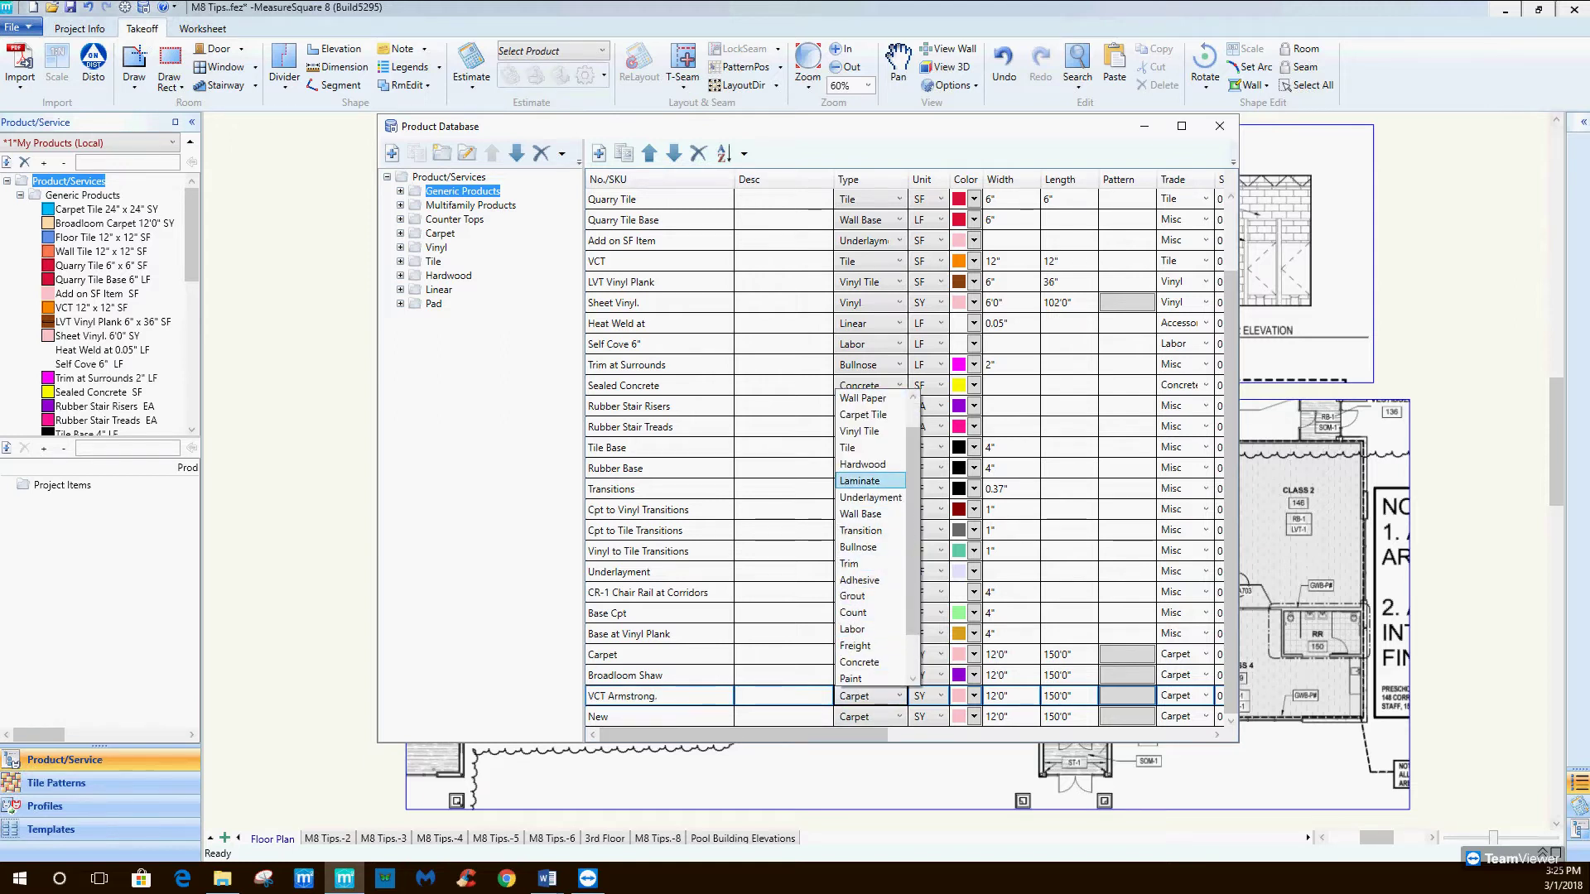
pyautogui.click(863, 430)
pyautogui.click(927, 696)
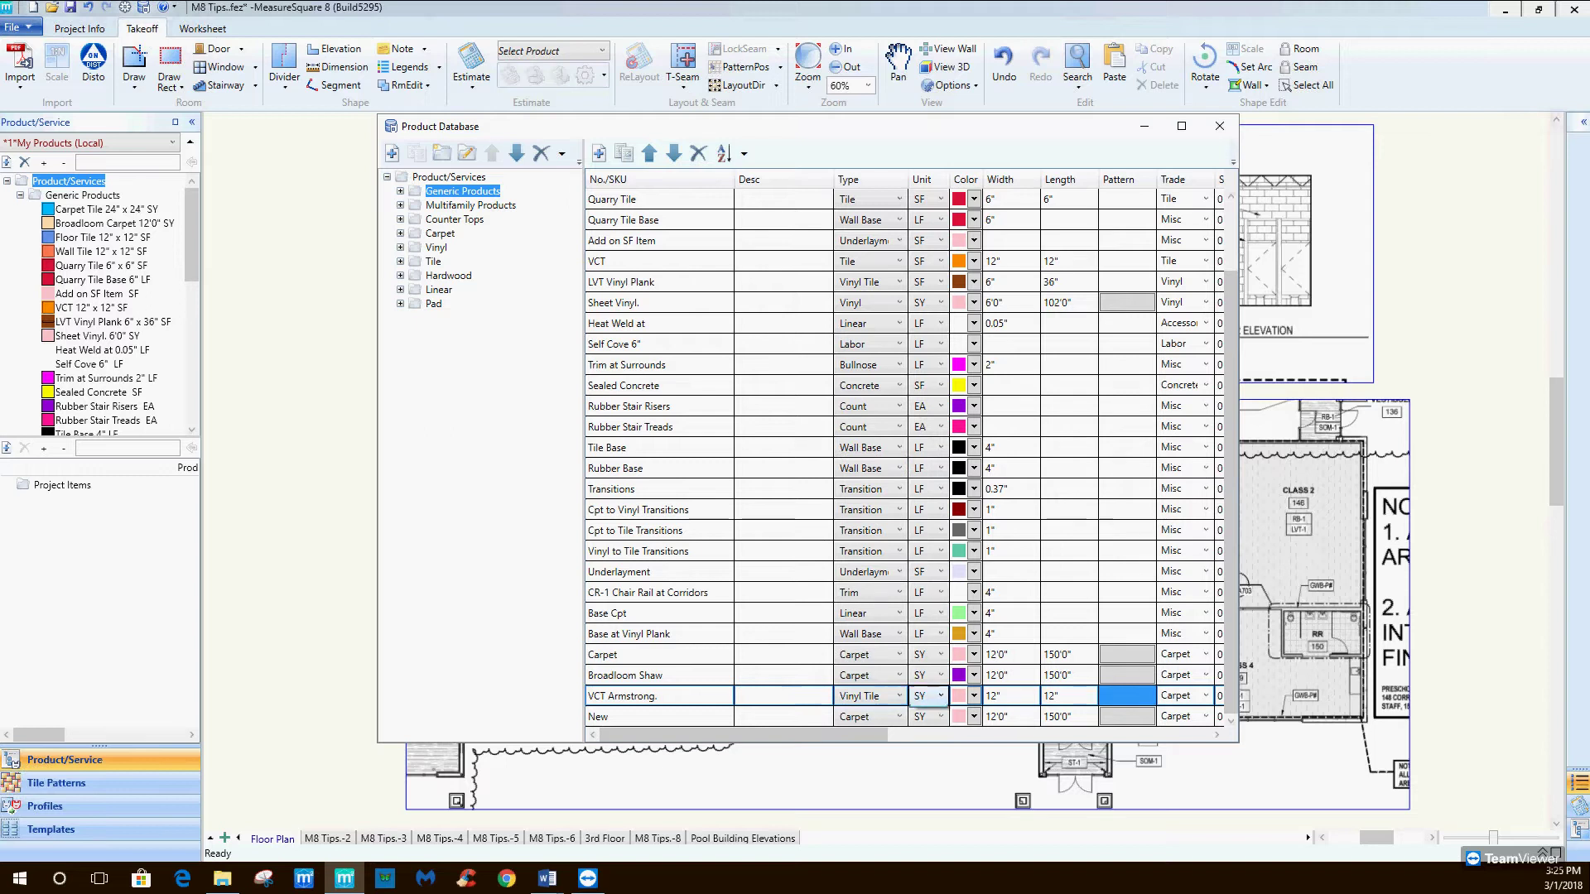
pyautogui.click(920, 731)
pyautogui.click(1205, 695)
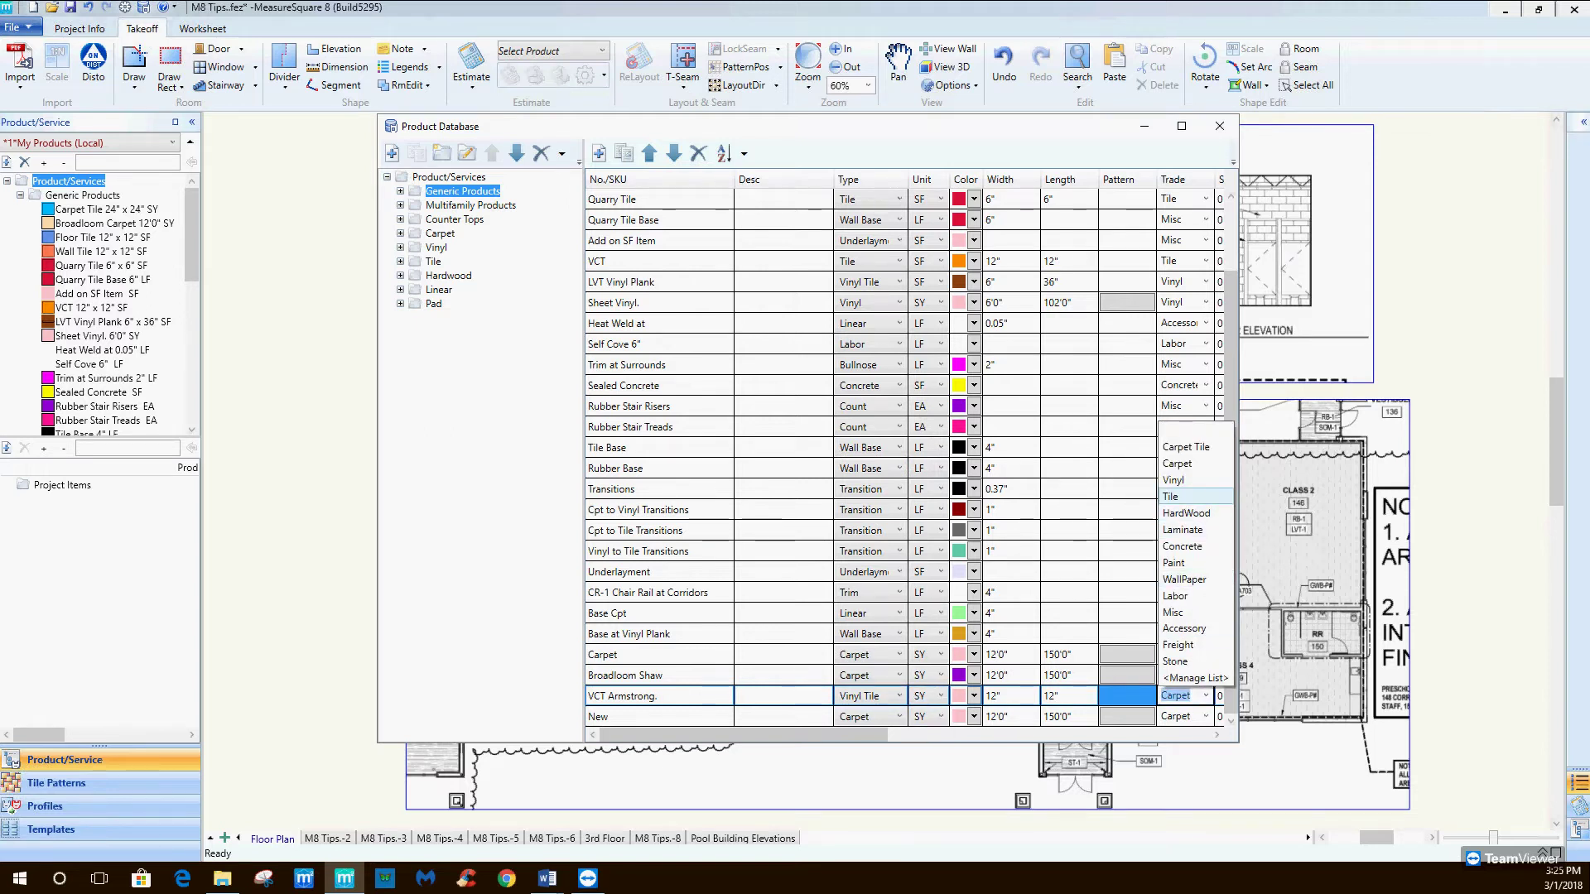
pyautogui.click(1176, 496)
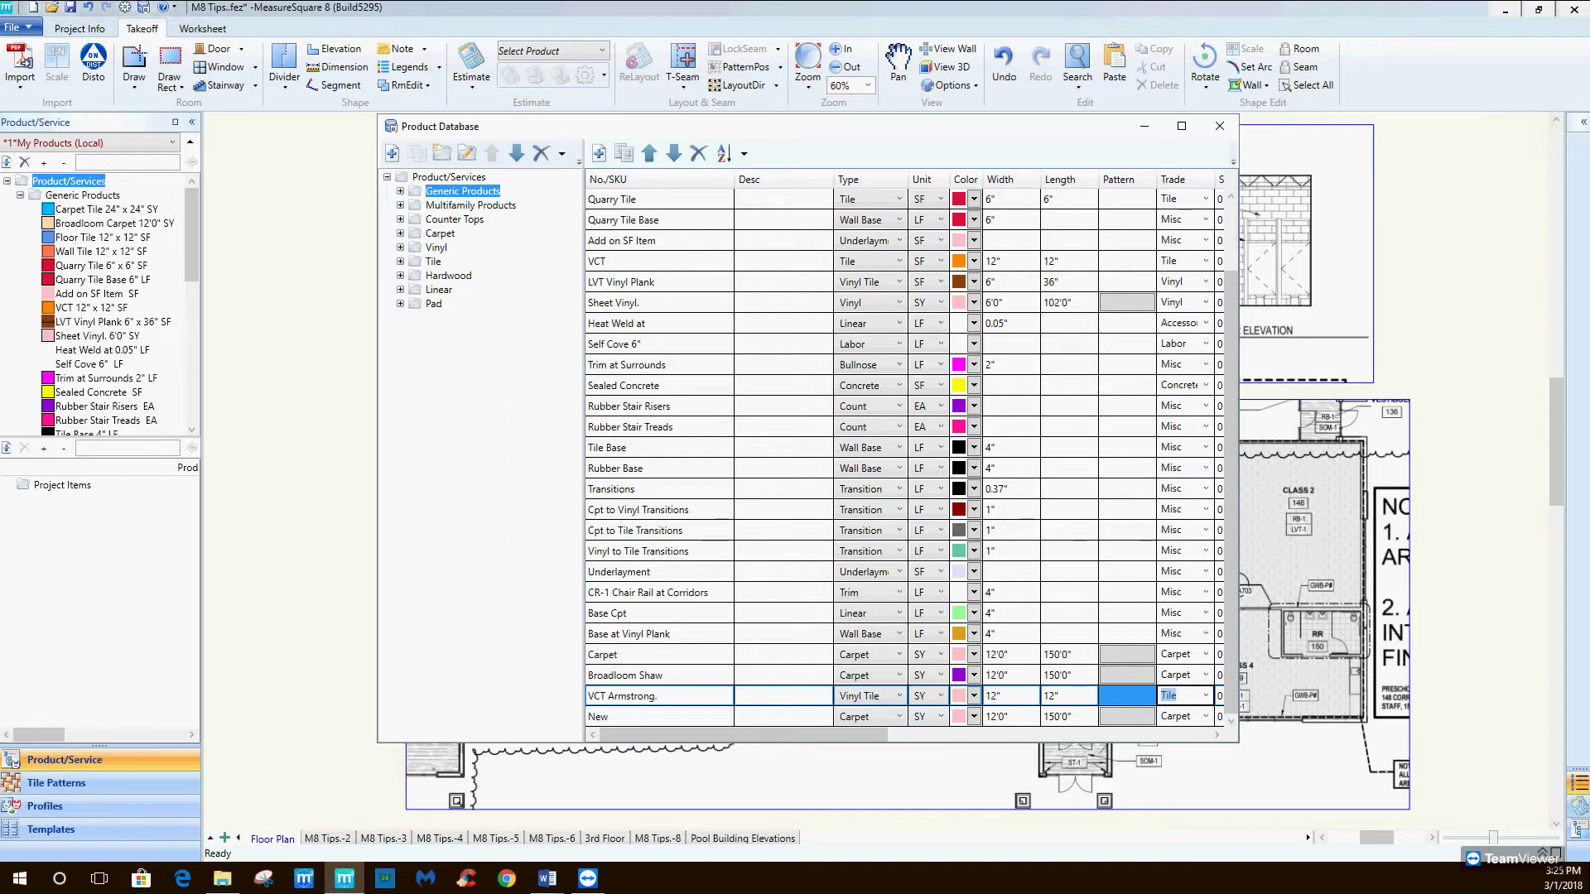
pyautogui.press('Return')
# Examine the VCT Armstrong product's color, width and calculation method options under Generic Products, and close the product database.
pyautogui.click(400, 190)
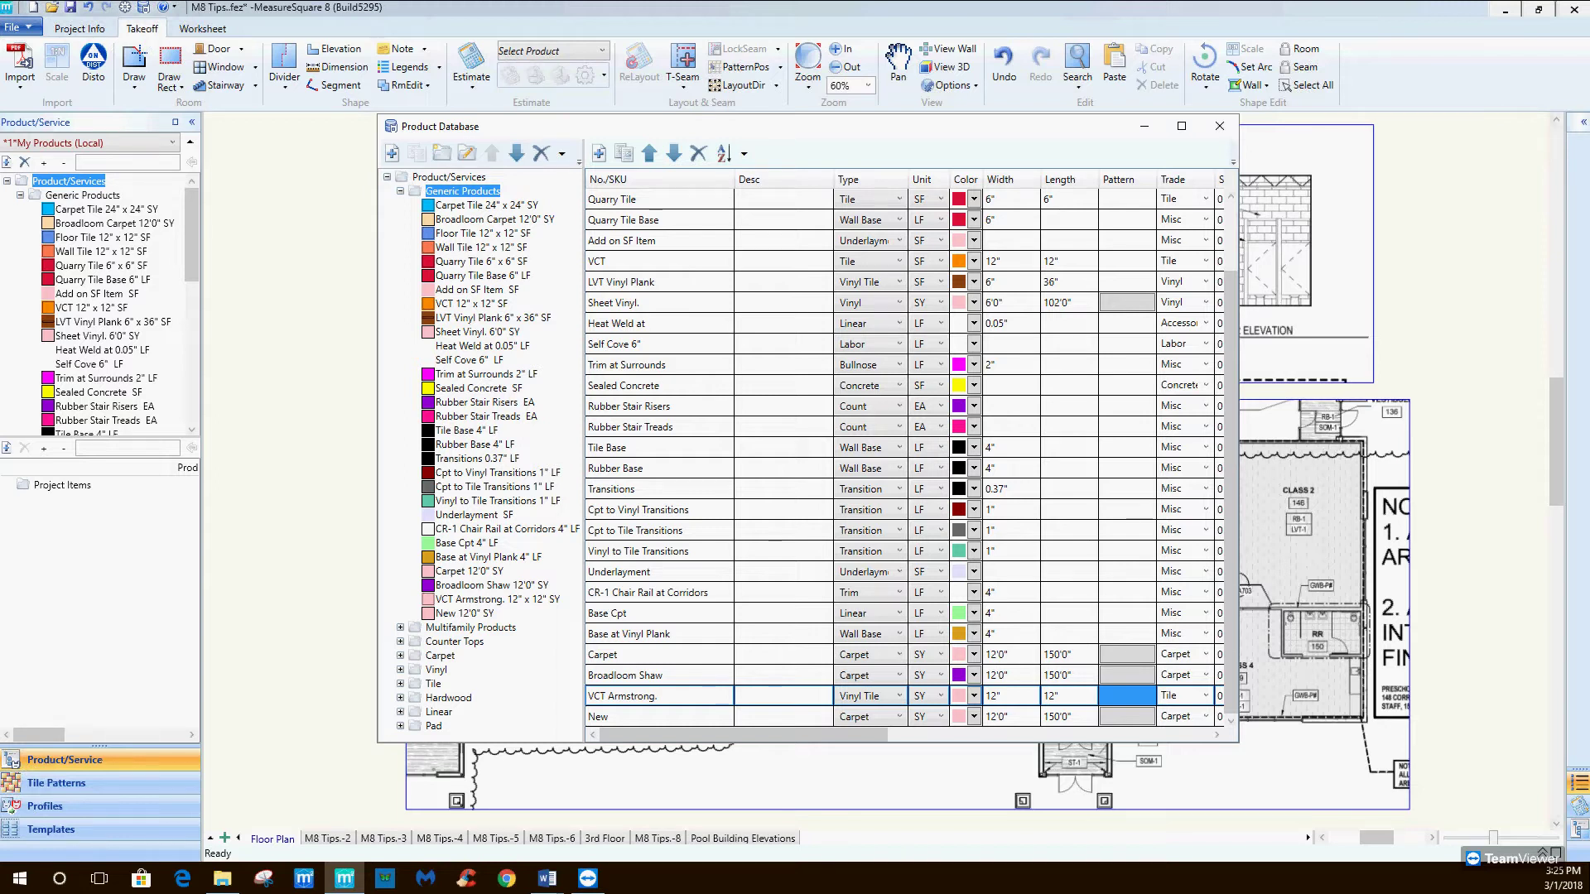
pyautogui.click(497, 598)
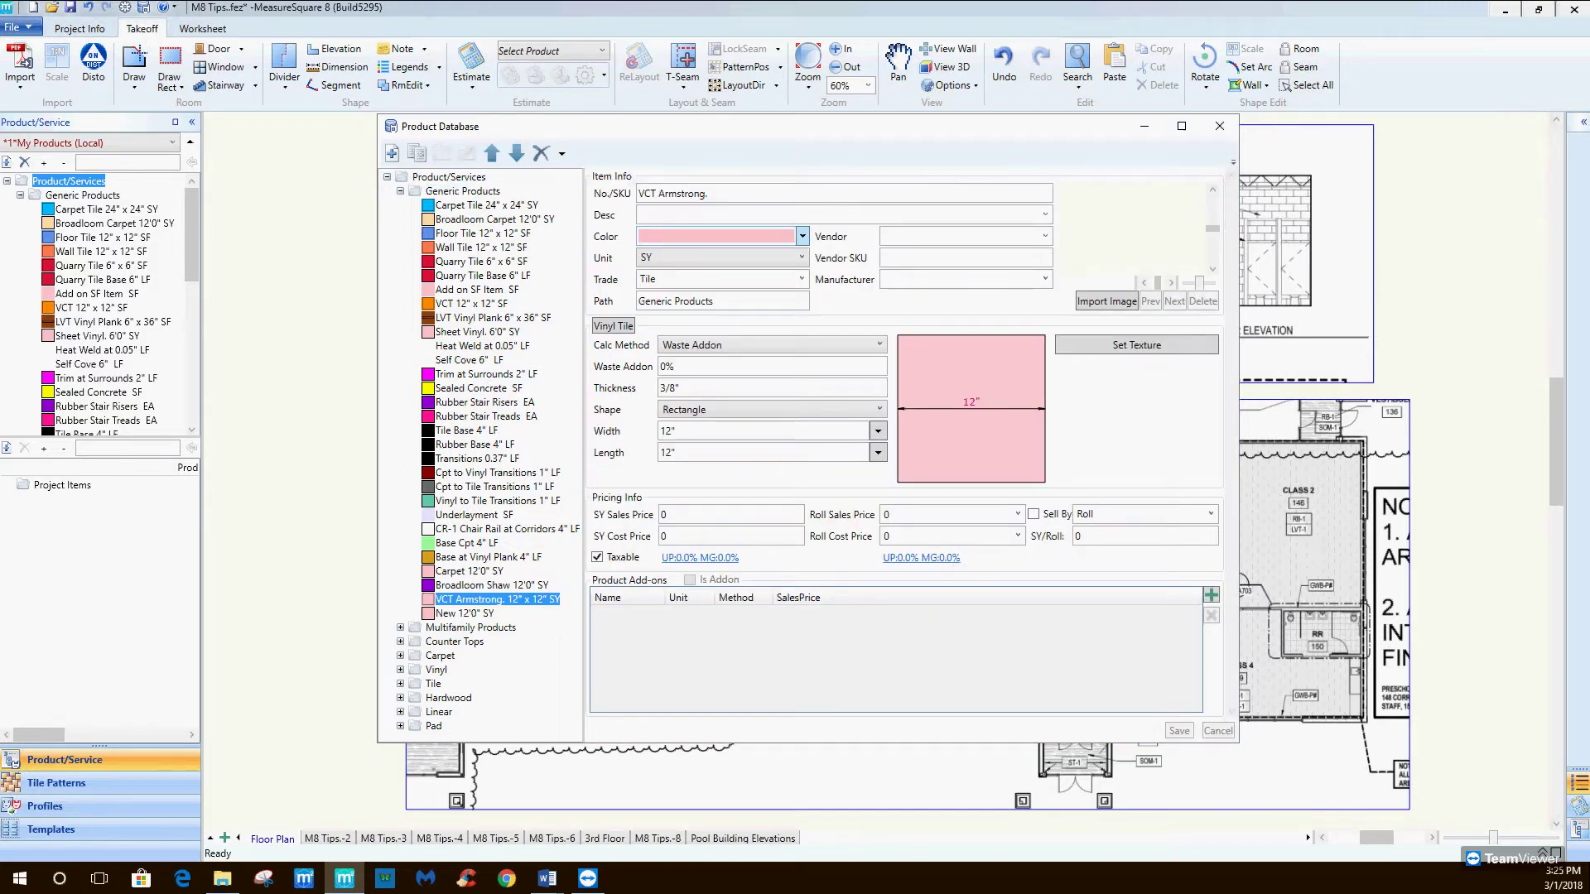
pyautogui.click(802, 236)
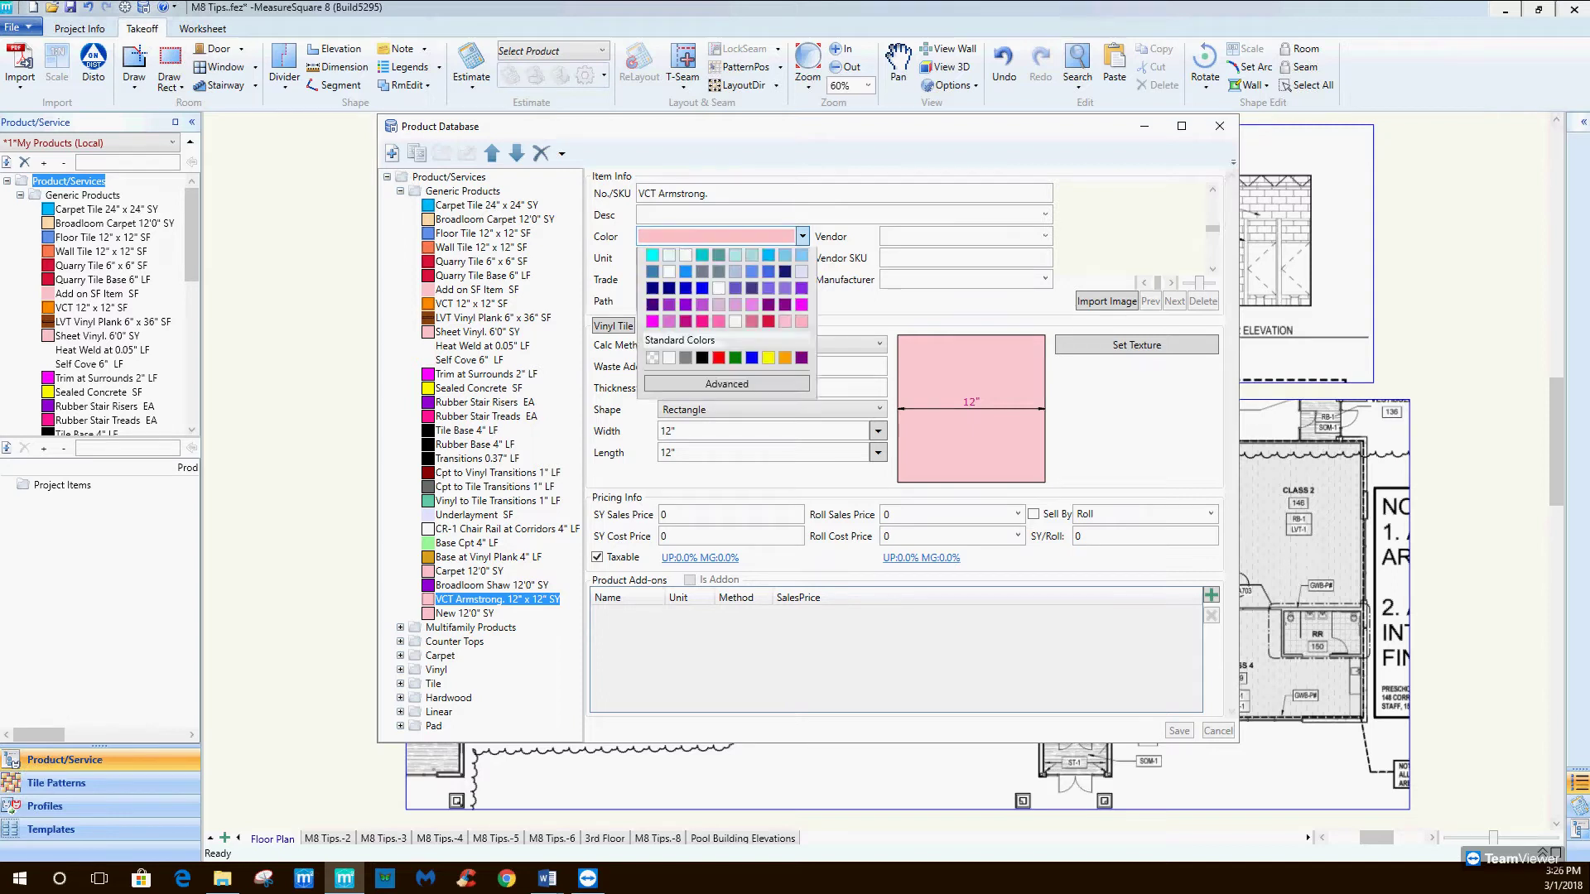
pyautogui.click(801, 236)
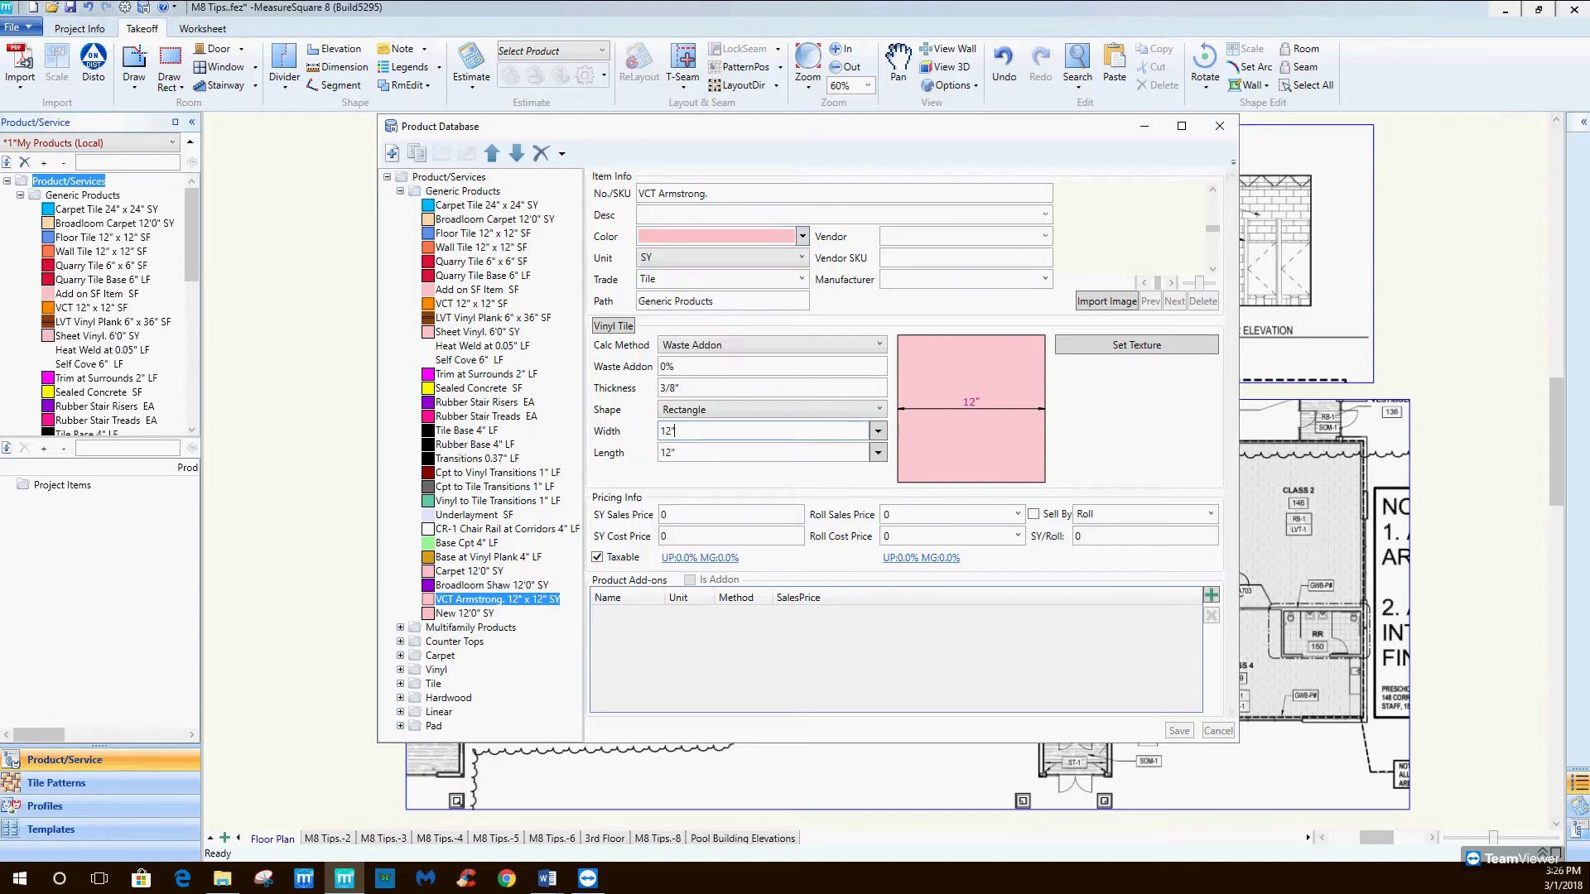
pyautogui.click(877, 430)
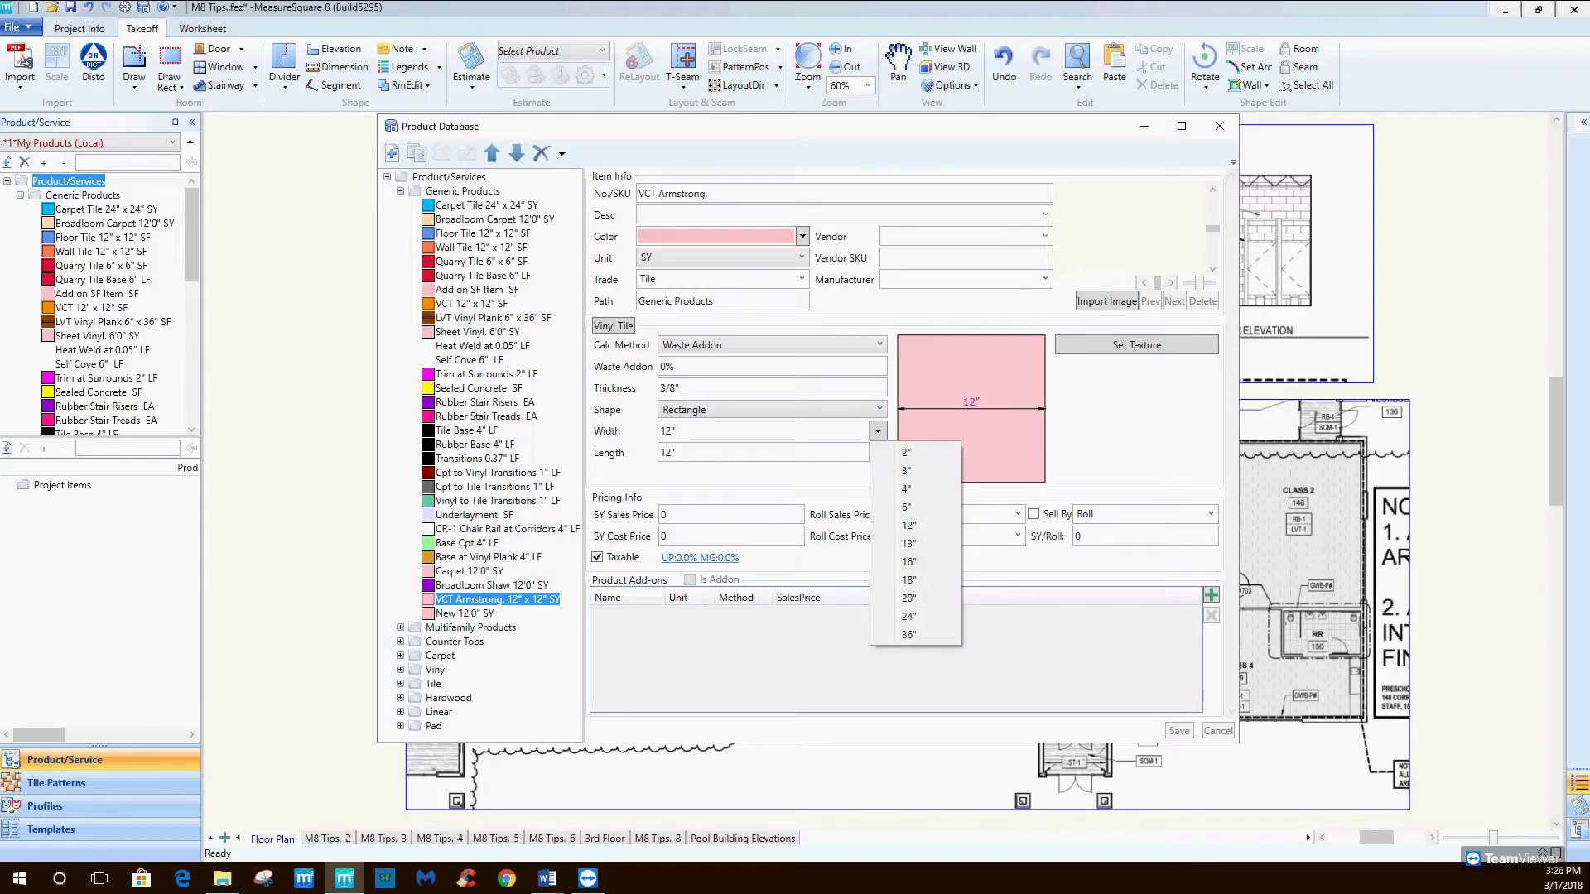
pyautogui.click(908, 525)
pyautogui.click(772, 345)
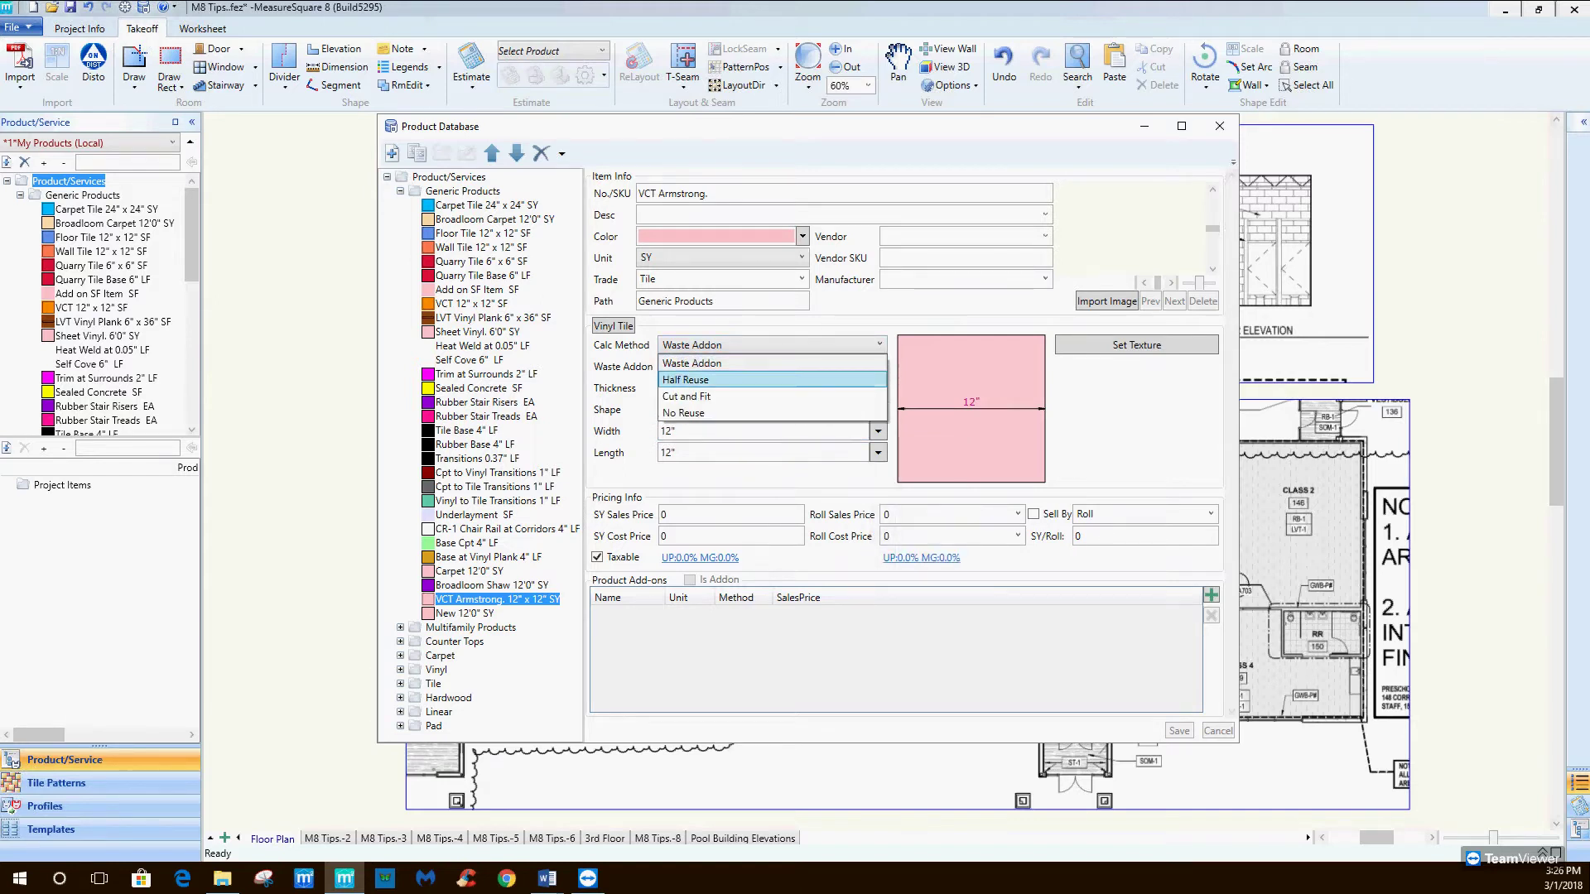
pyautogui.click(772, 363)
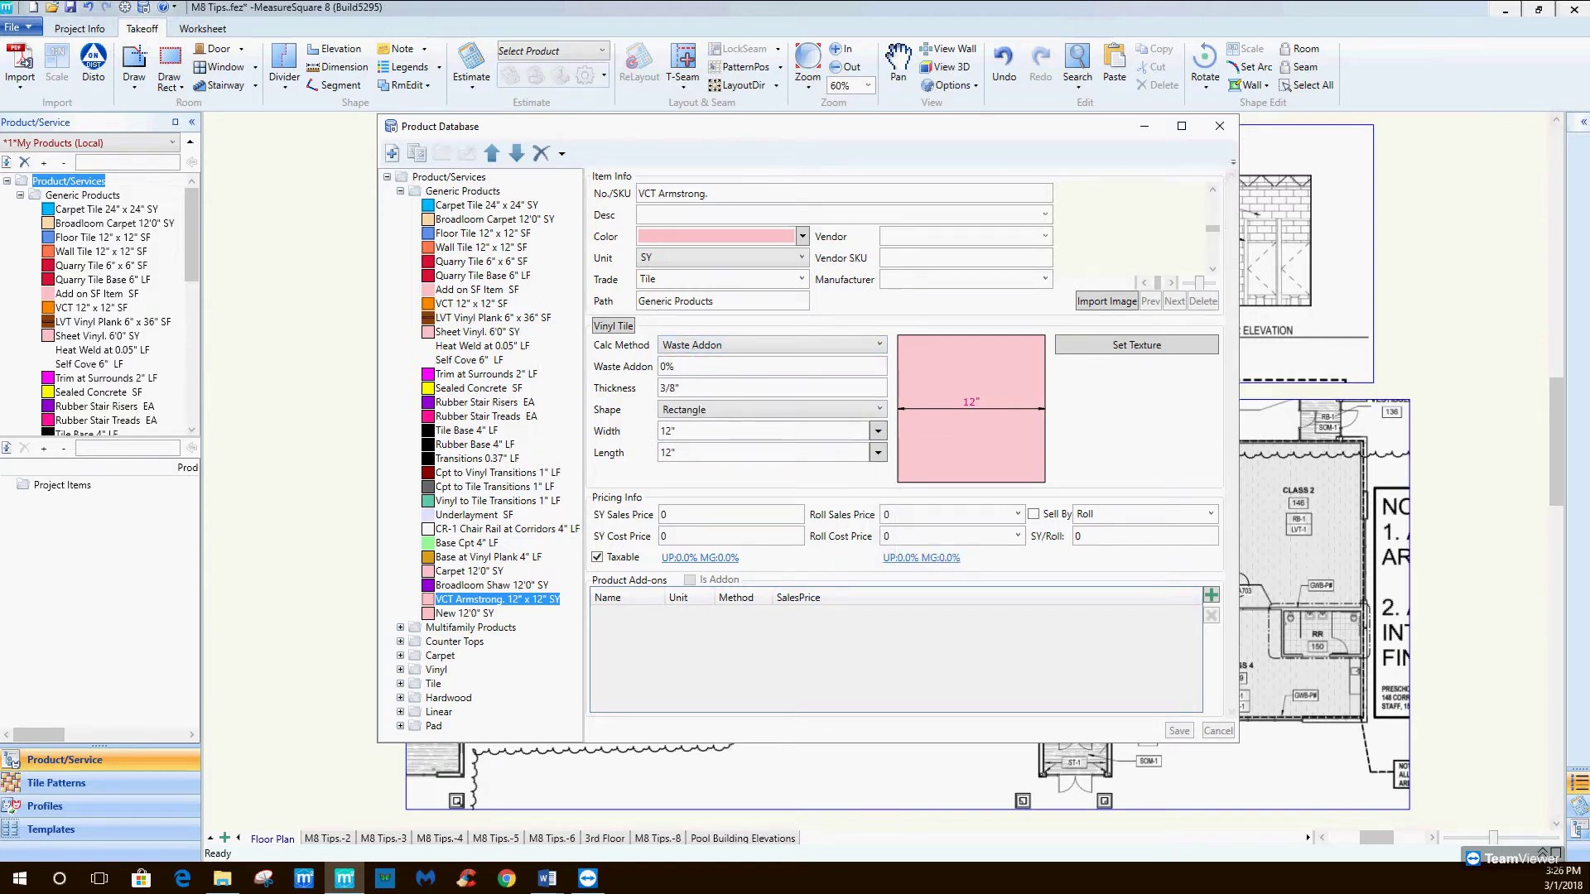
pyautogui.press('Down')
pyautogui.press('Up')
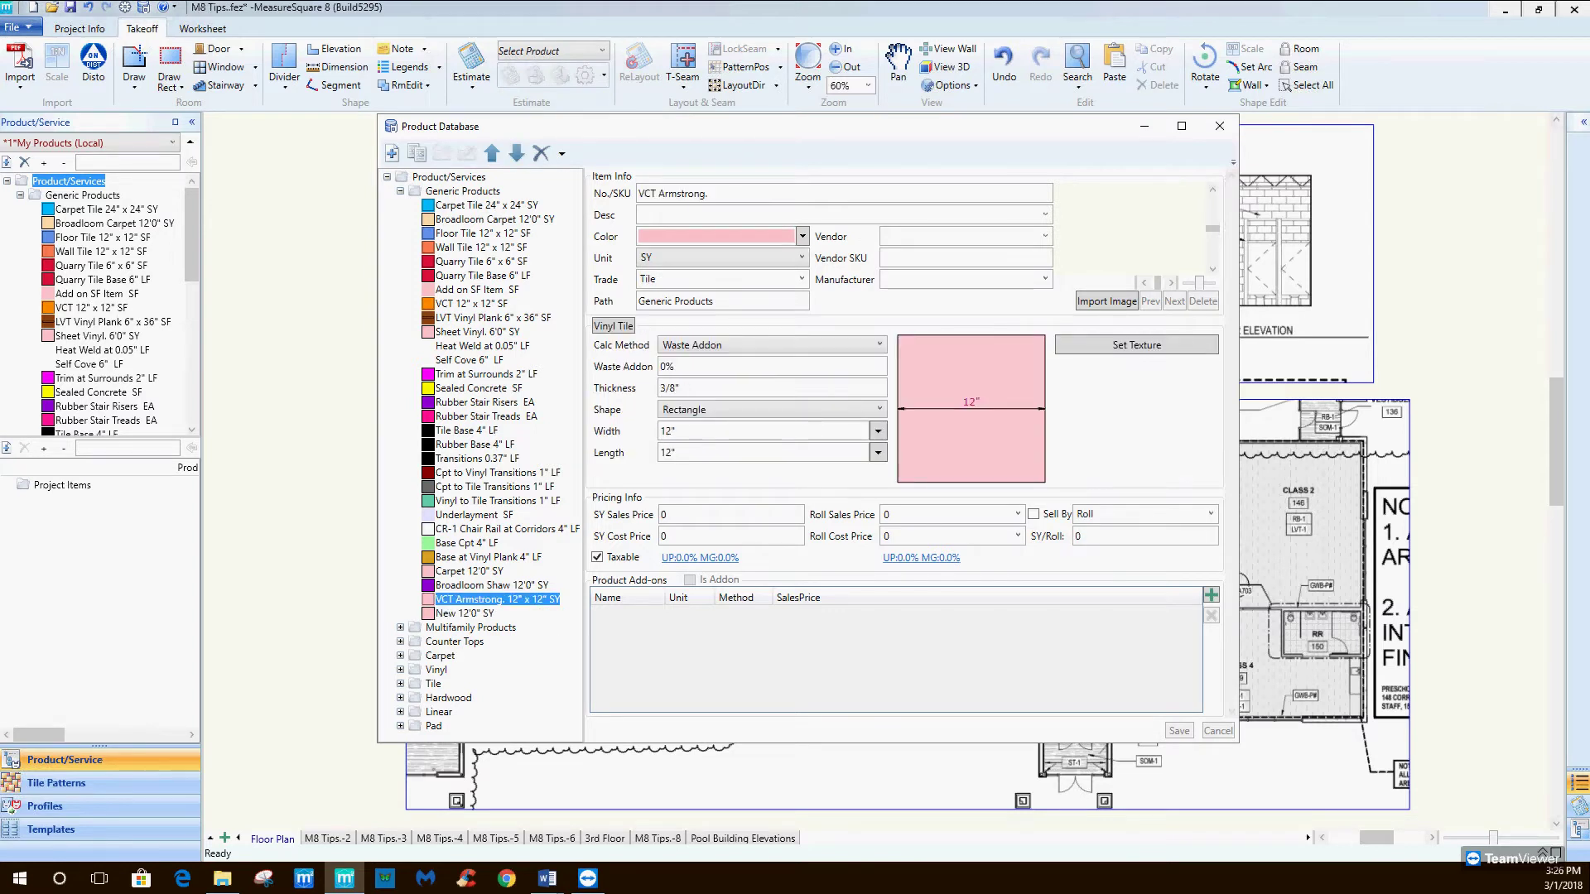
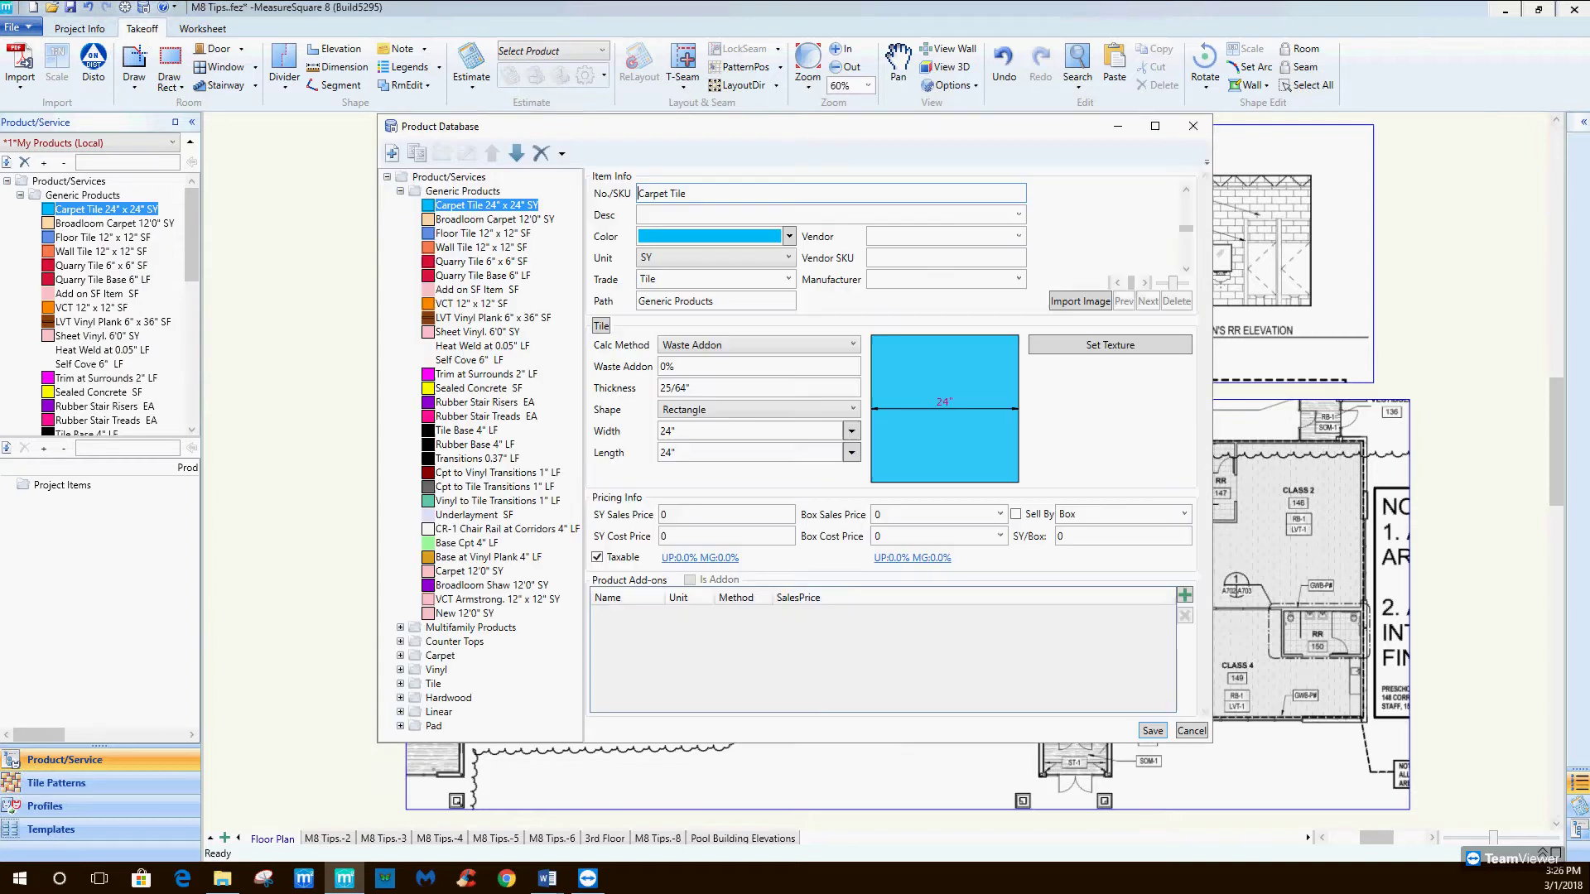
pyautogui.click(1199, 126)
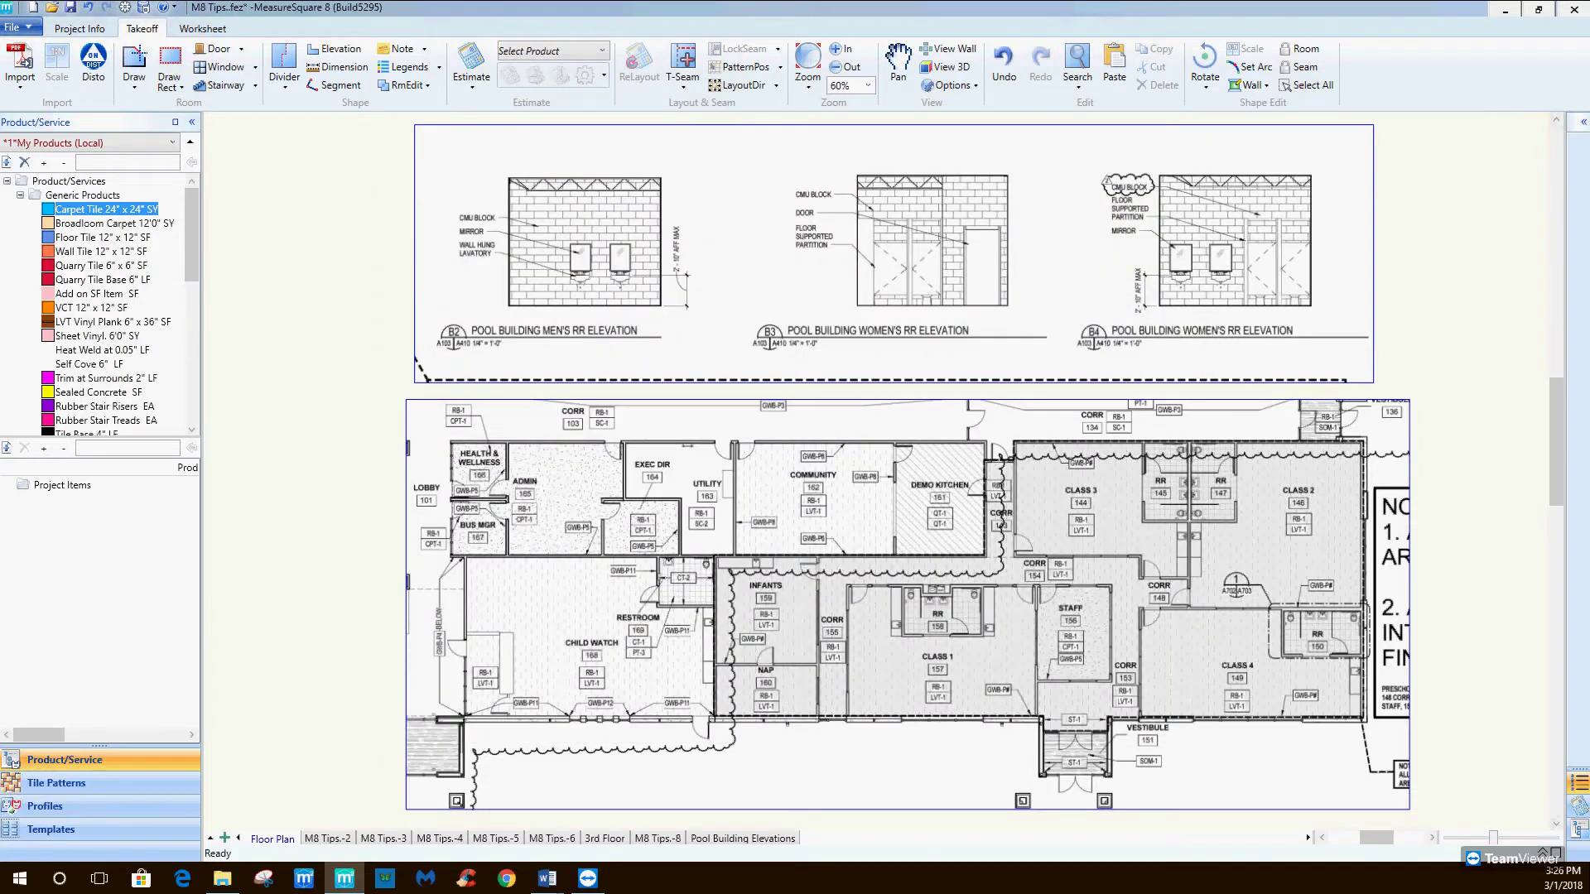
# Add the generic Carpet Tile, Broadloom Carpet, Floor Tile and Wall Tile products to the project items list.
pyautogui.rightClick(103, 210)
pyautogui.click(188, 322)
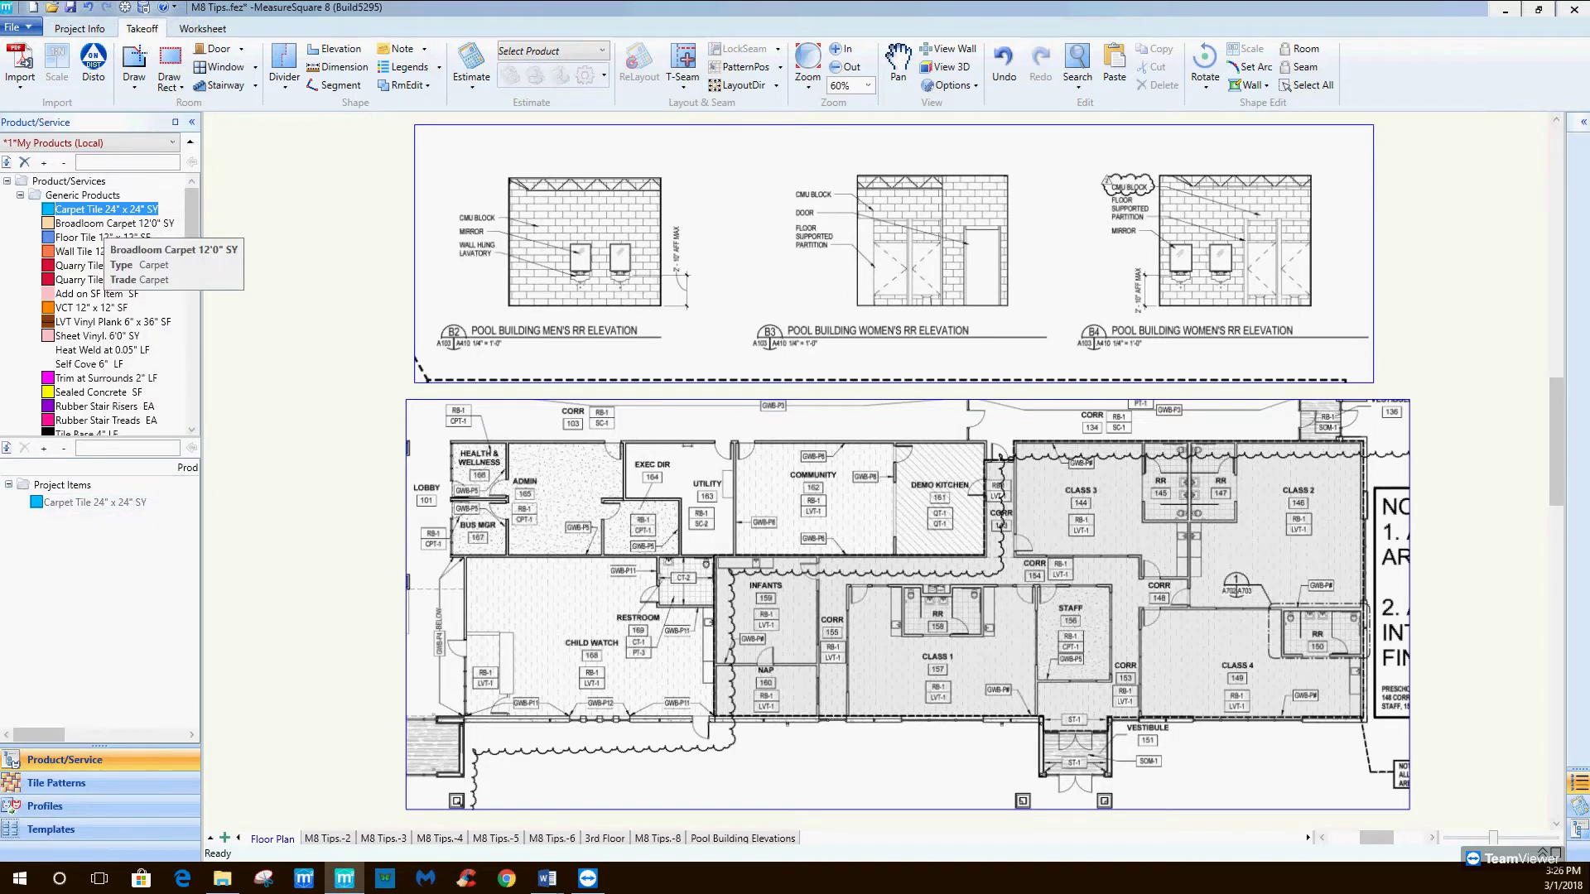
pyautogui.rightClick(105, 223)
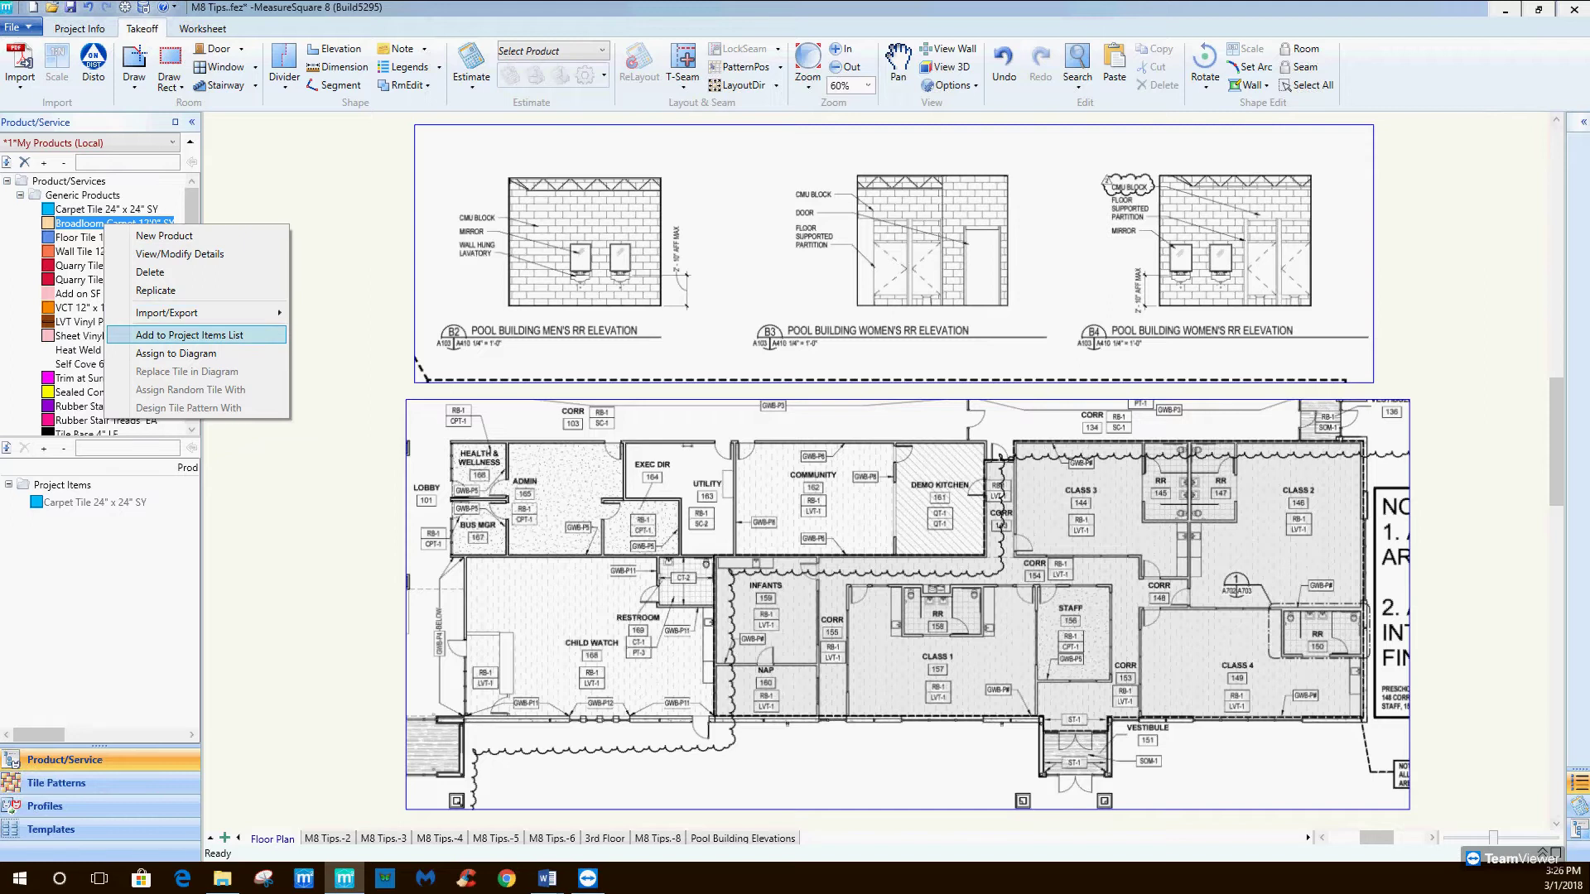
pyautogui.click(189, 336)
pyautogui.rightClick(87, 238)
pyautogui.click(174, 349)
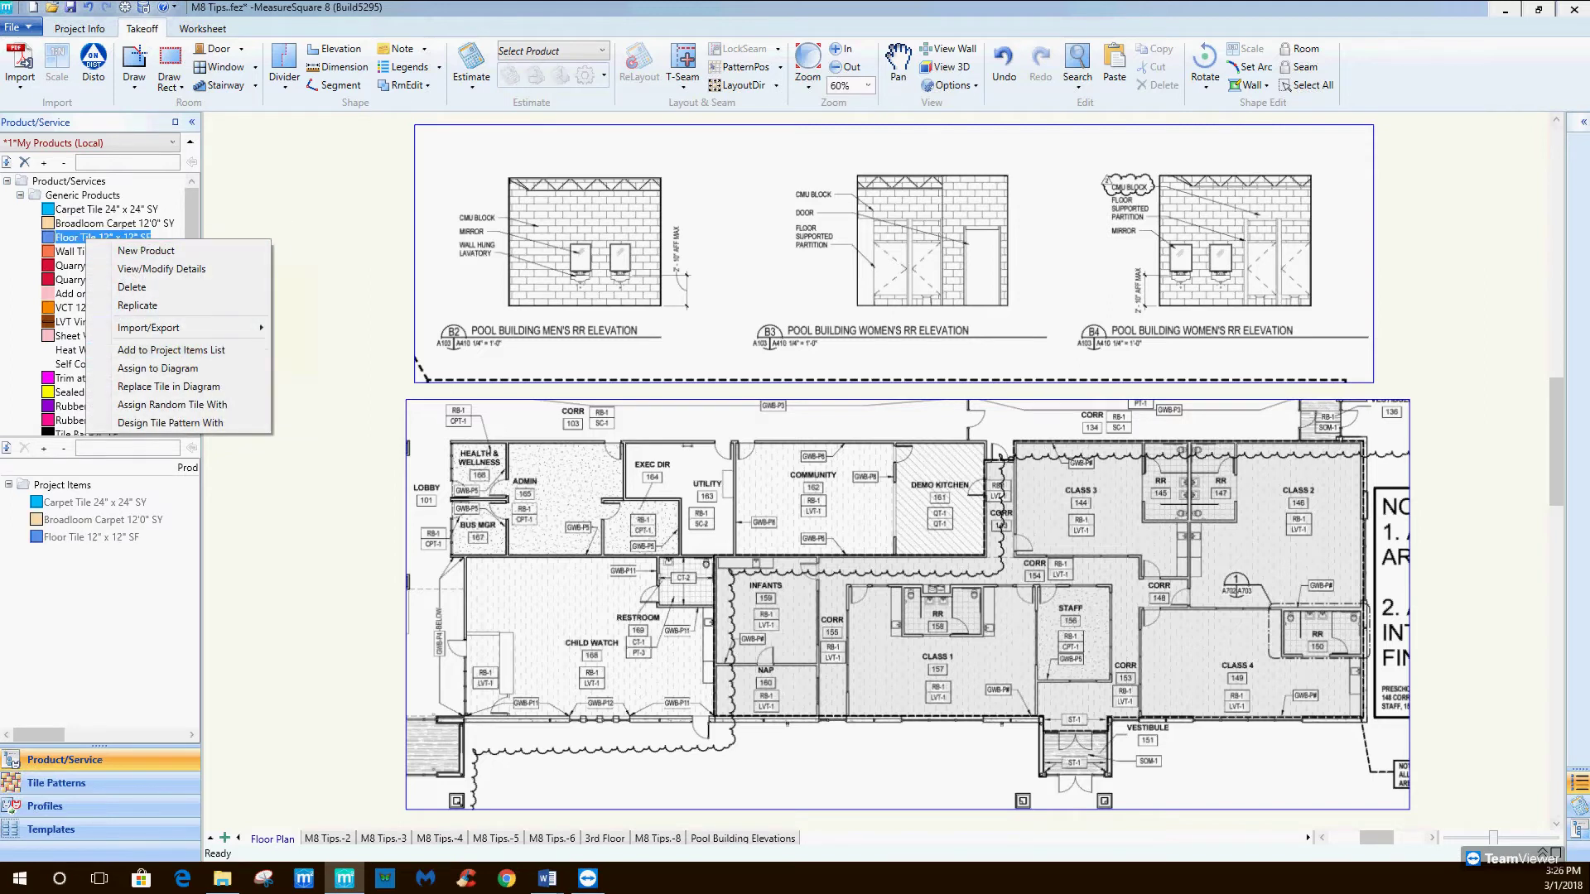
pyautogui.rightClick(91, 253)
pyautogui.click(174, 364)
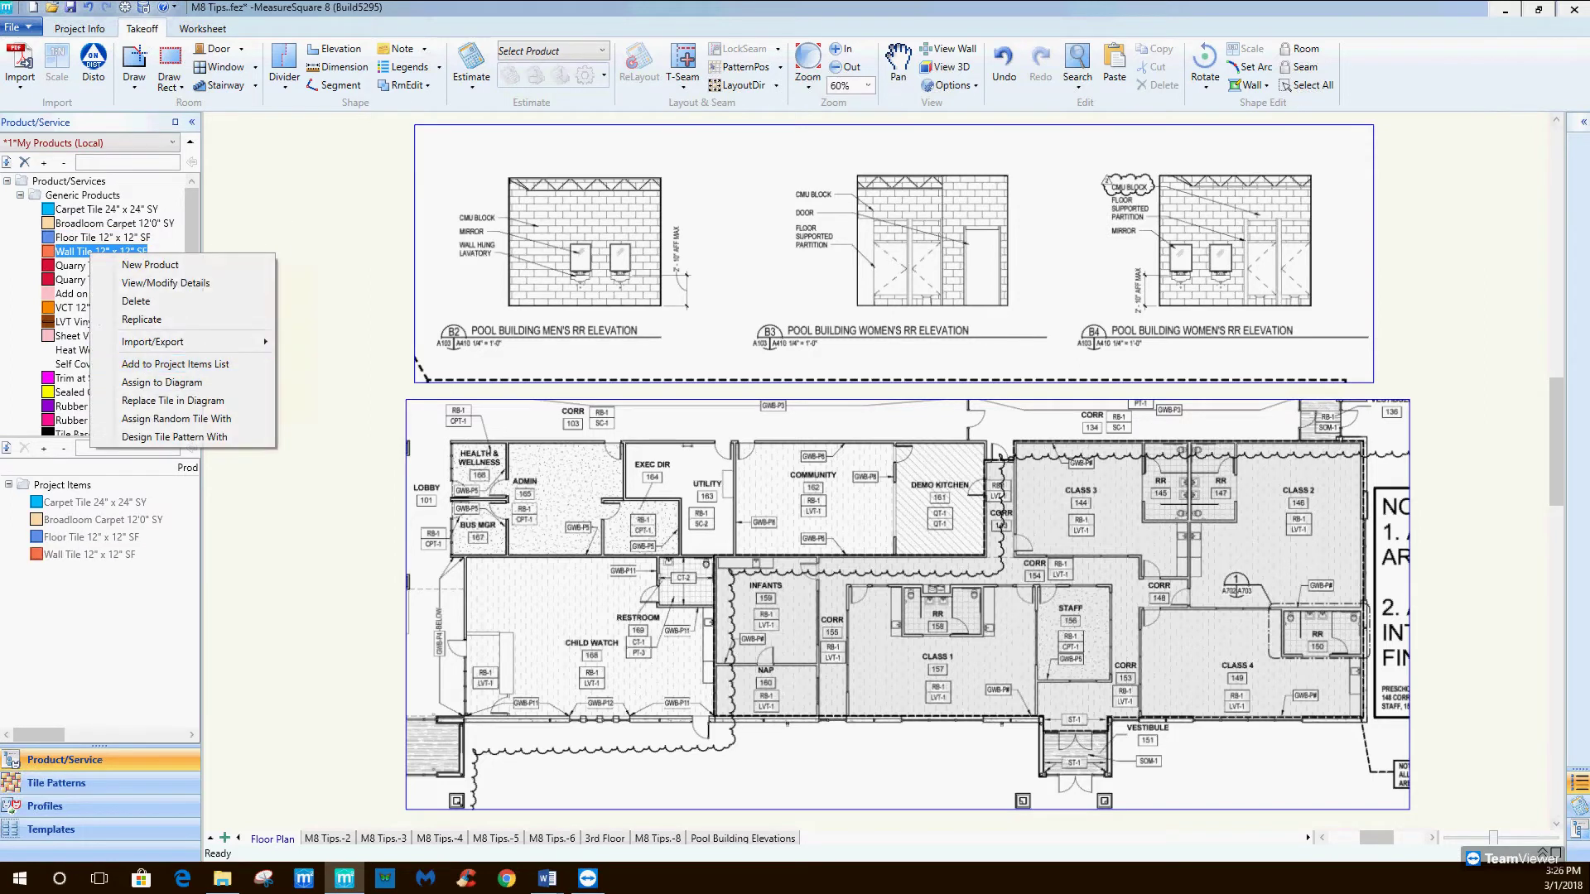
# Add the generic Transitions and Rubber Base products to the project items list.
pyautogui.scroll(-2, 100, 306)
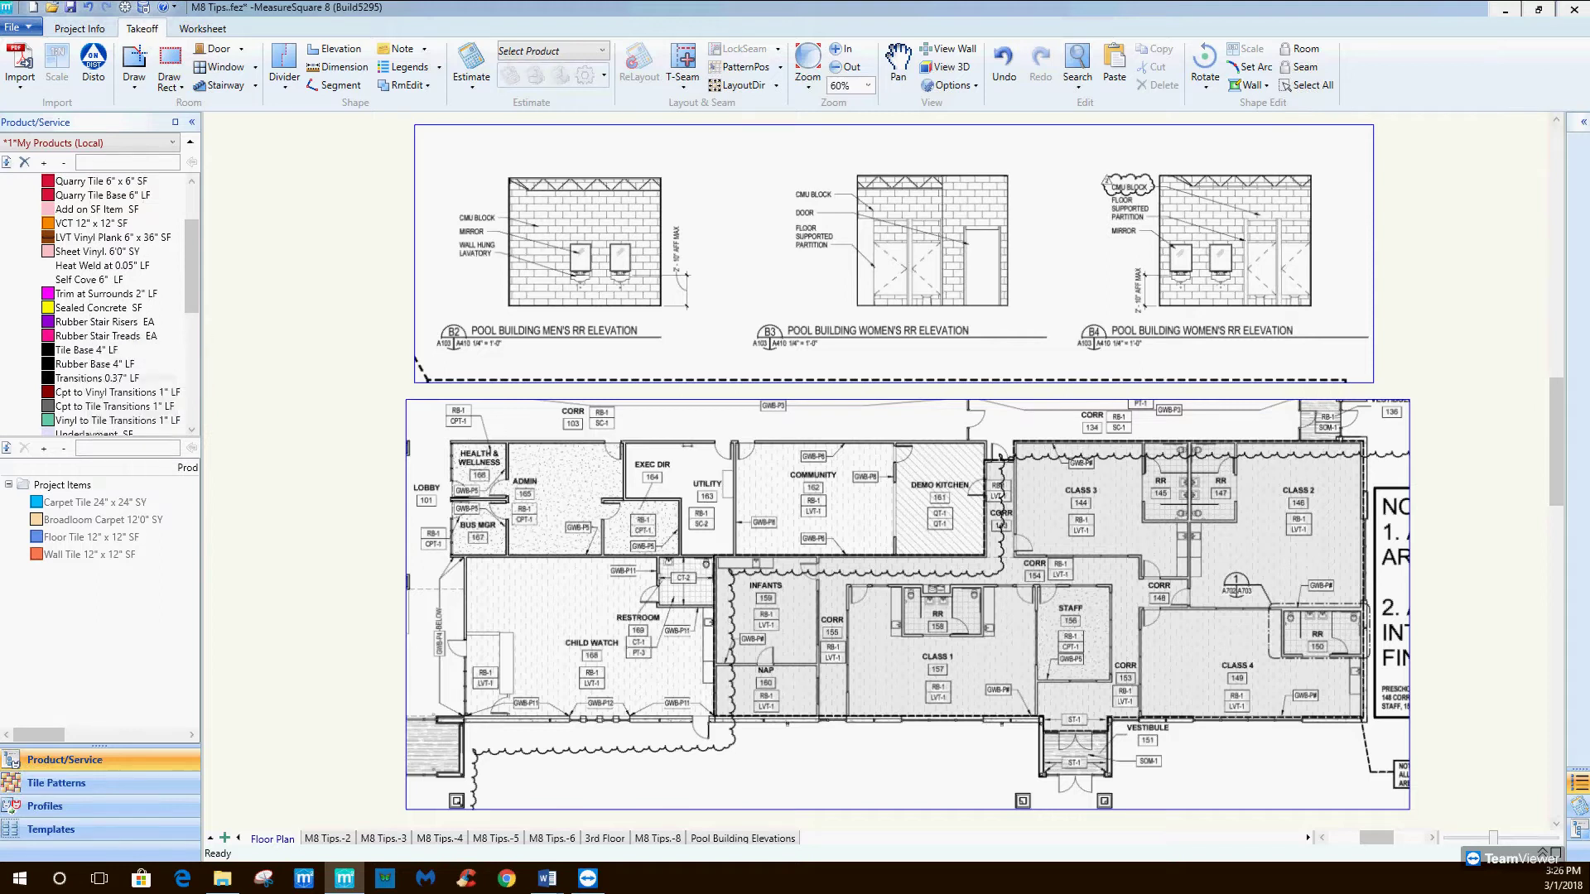
pyautogui.rightClick(79, 379)
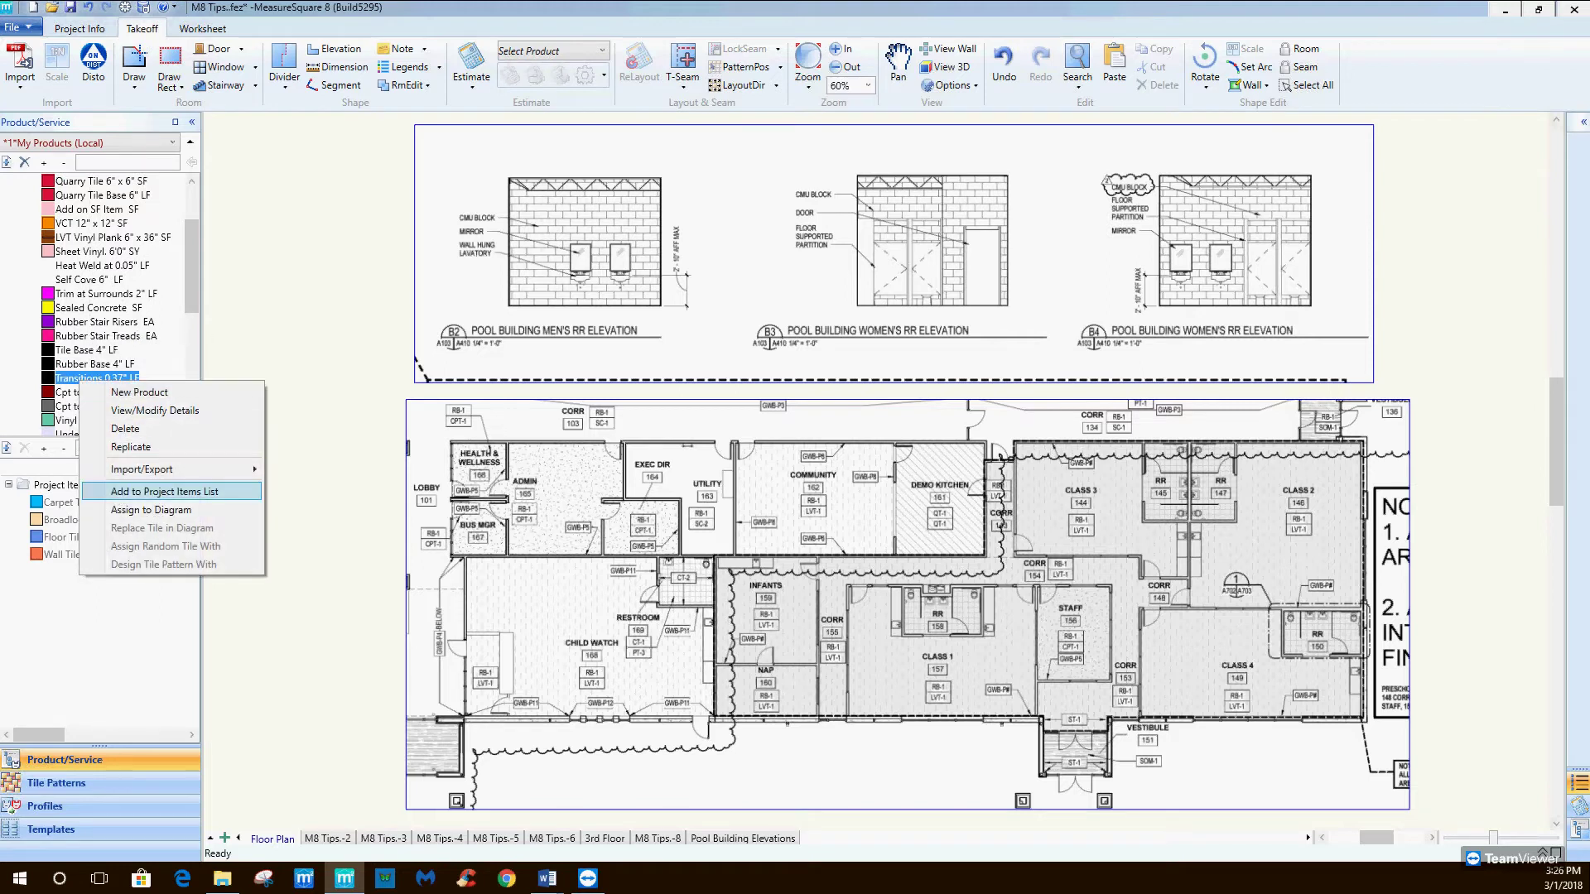
pyautogui.click(174, 490)
pyautogui.rightClick(79, 364)
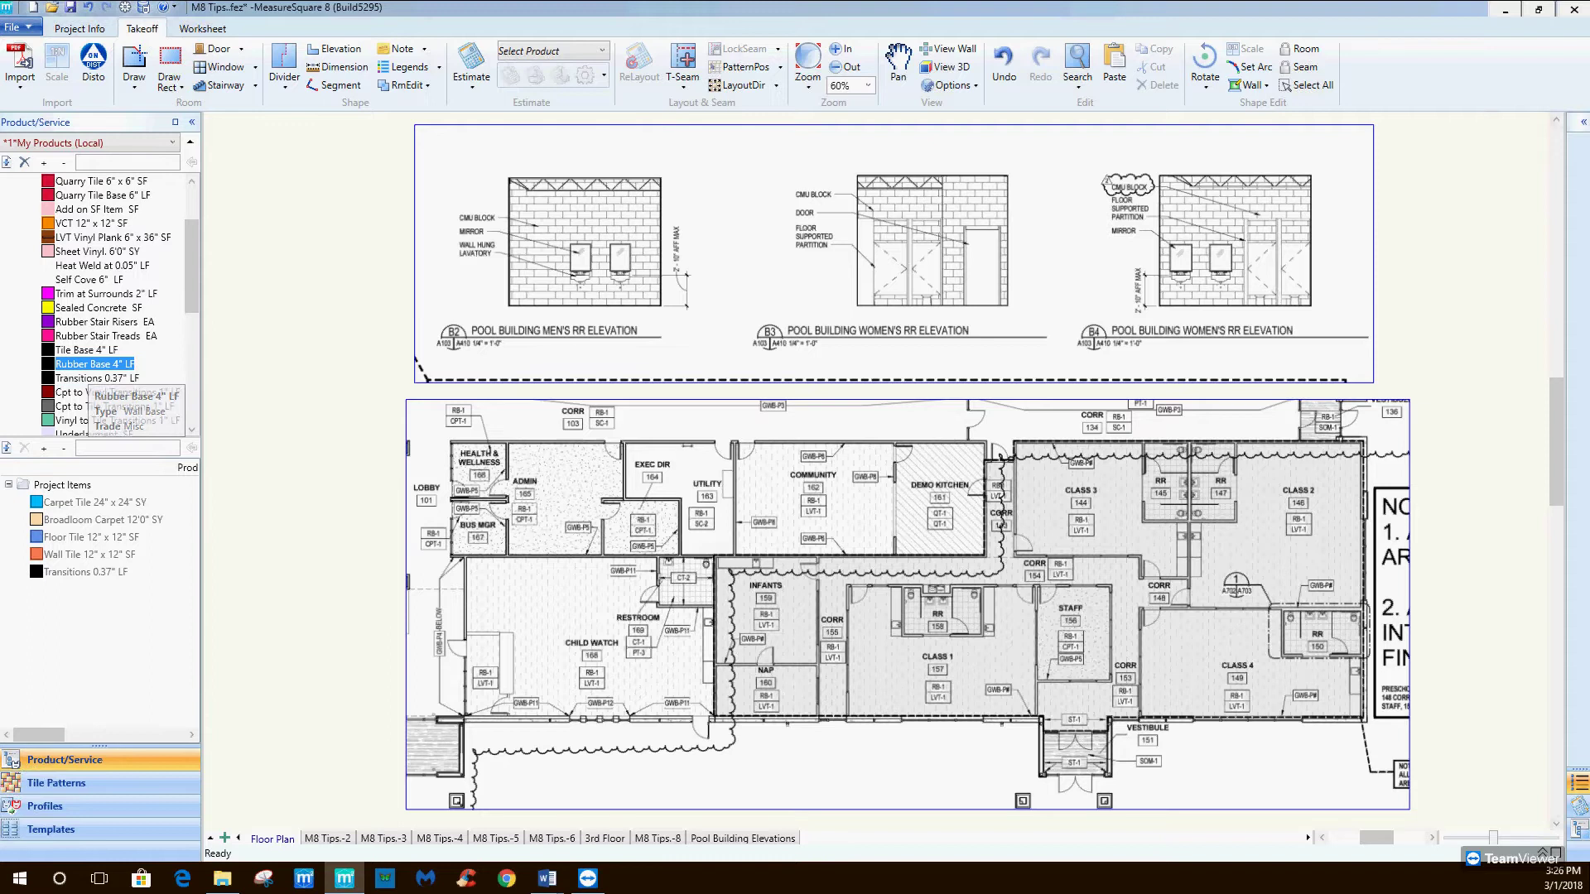
pyautogui.click(173, 477)
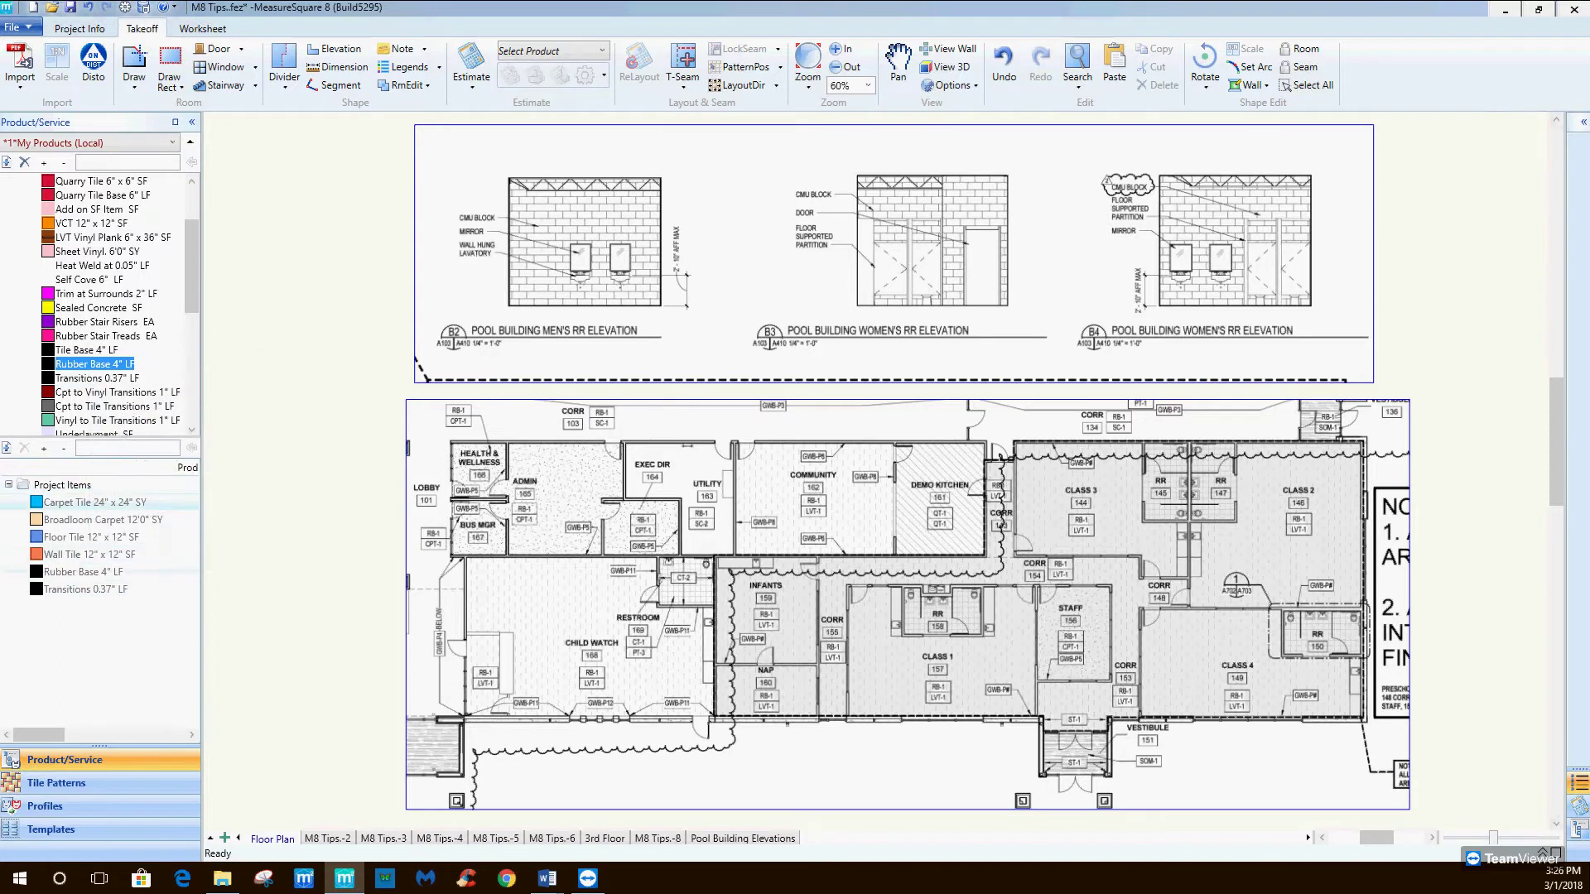
# Rename the Carpet Tile project item as Carpet Tile - Shaw Line, set its width to 18", and save it.
pyautogui.rightClick(74, 503)
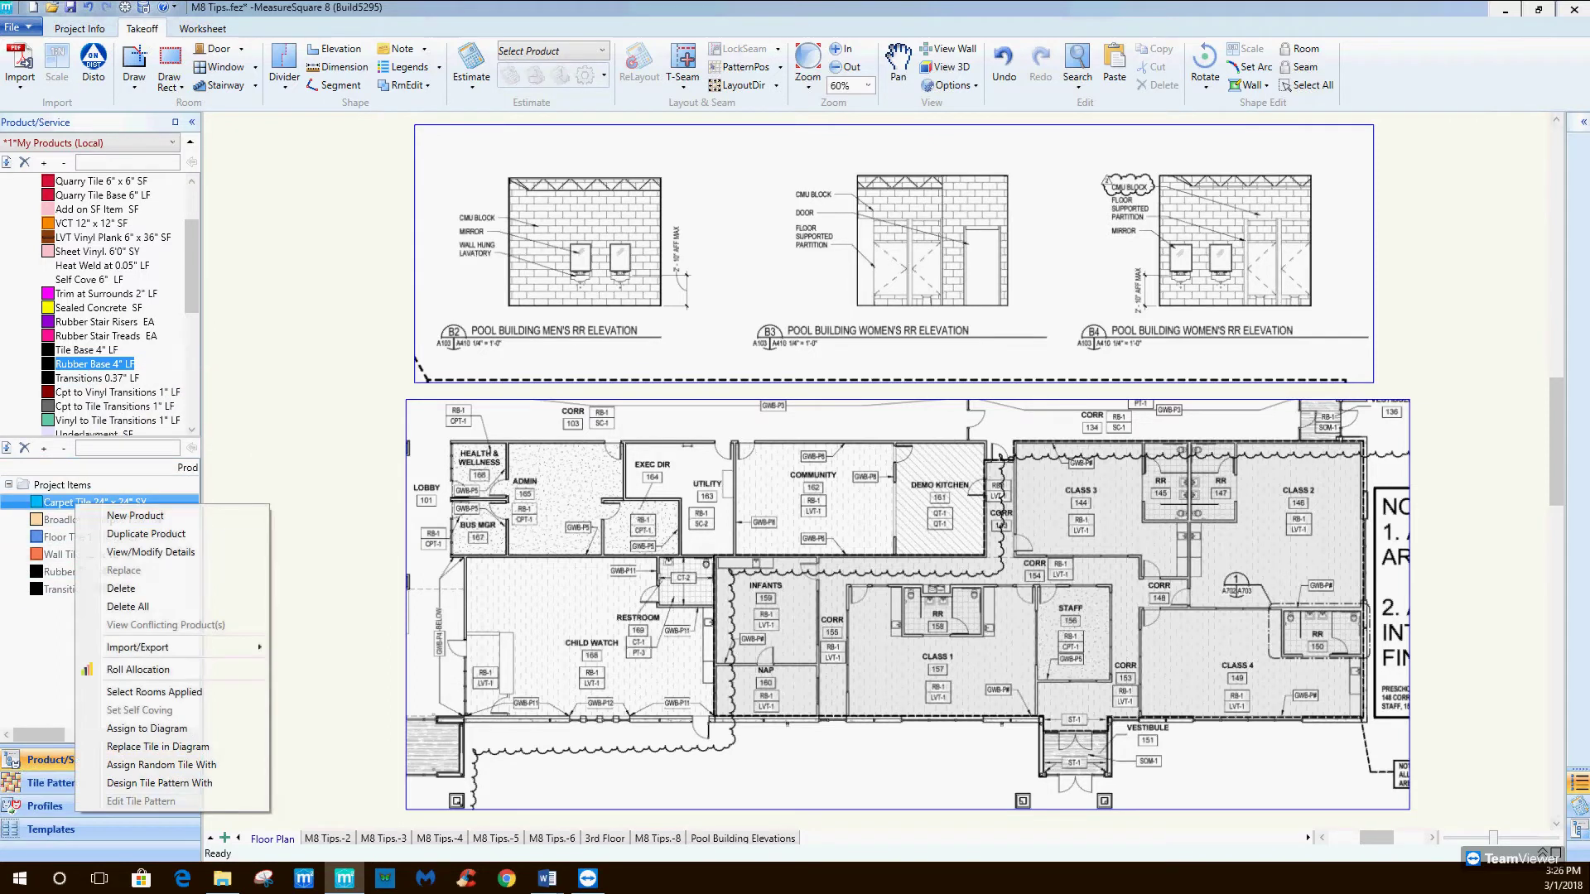
pyautogui.click(151, 553)
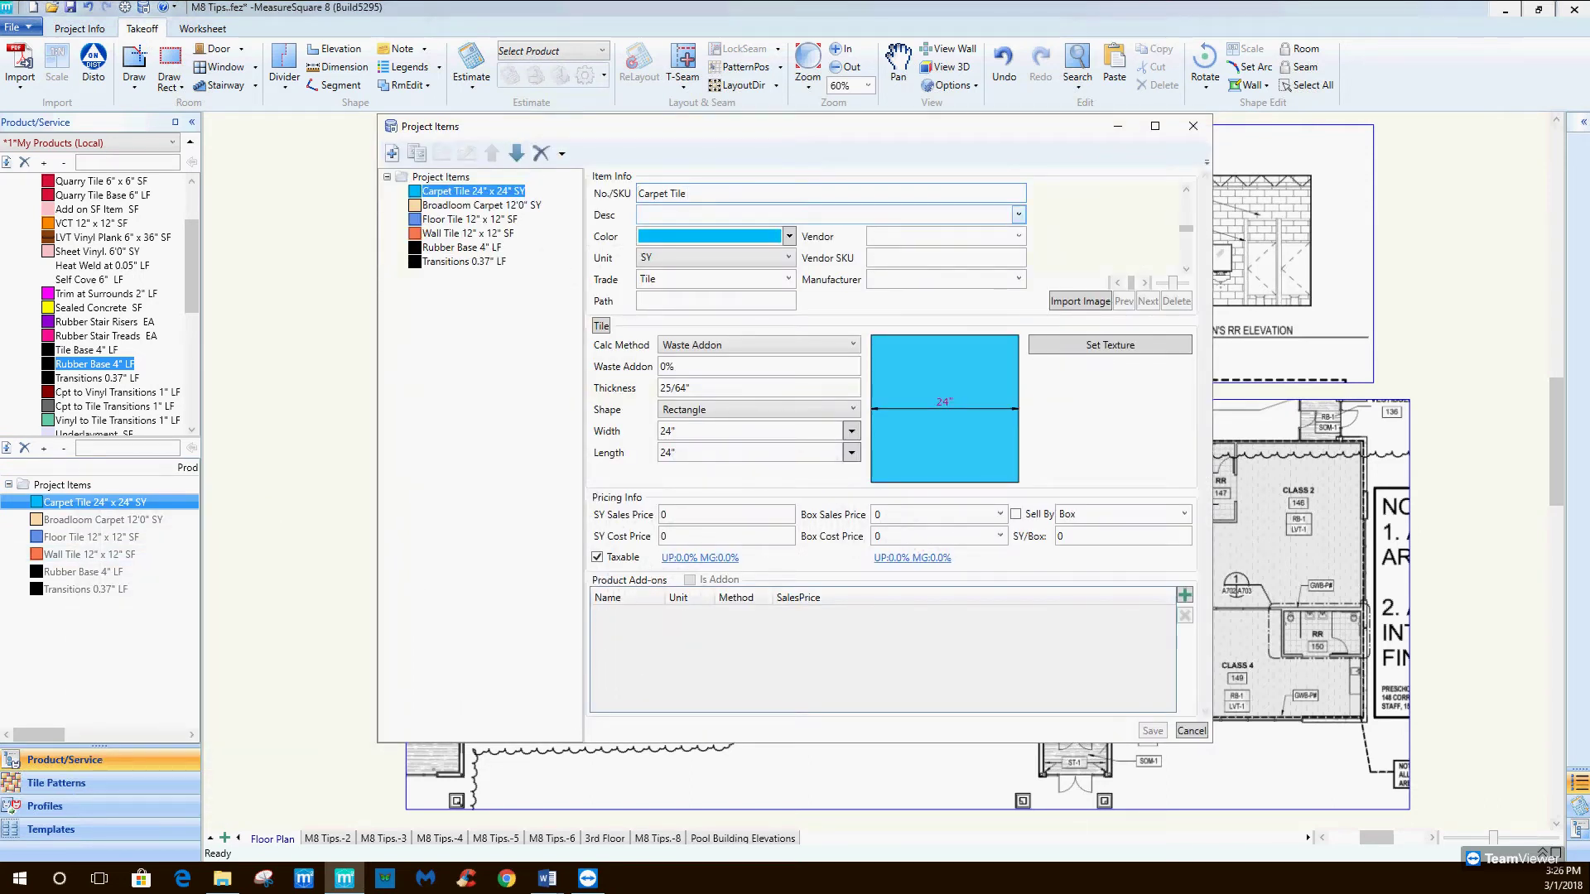
pyautogui.write('- Shaw Line')
pyautogui.click(851, 430)
pyautogui.click(886, 579)
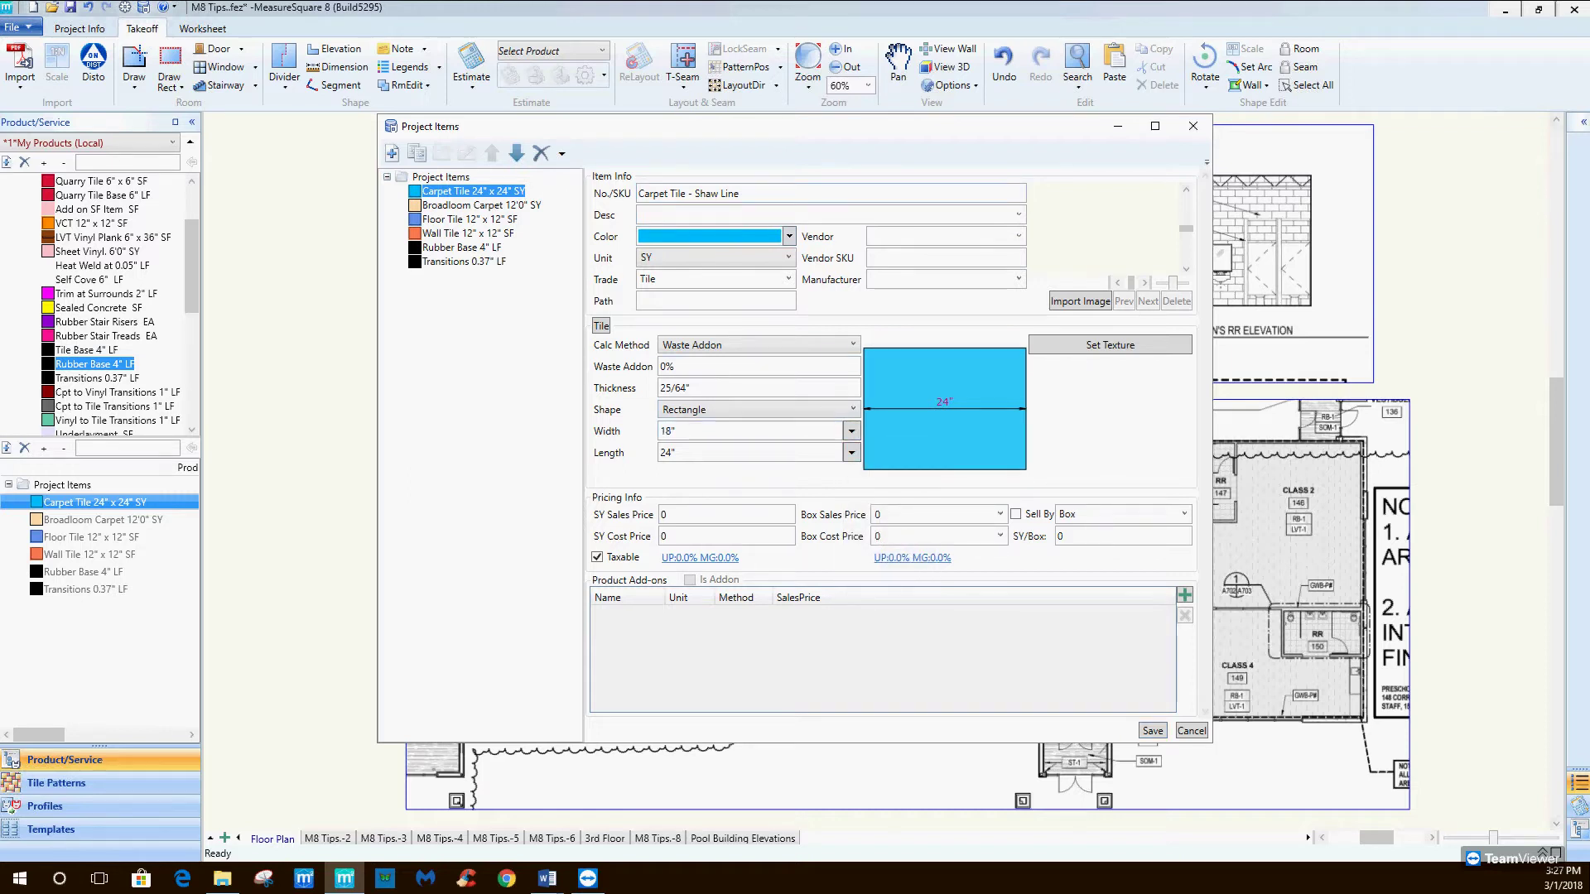
pyautogui.click(1151, 730)
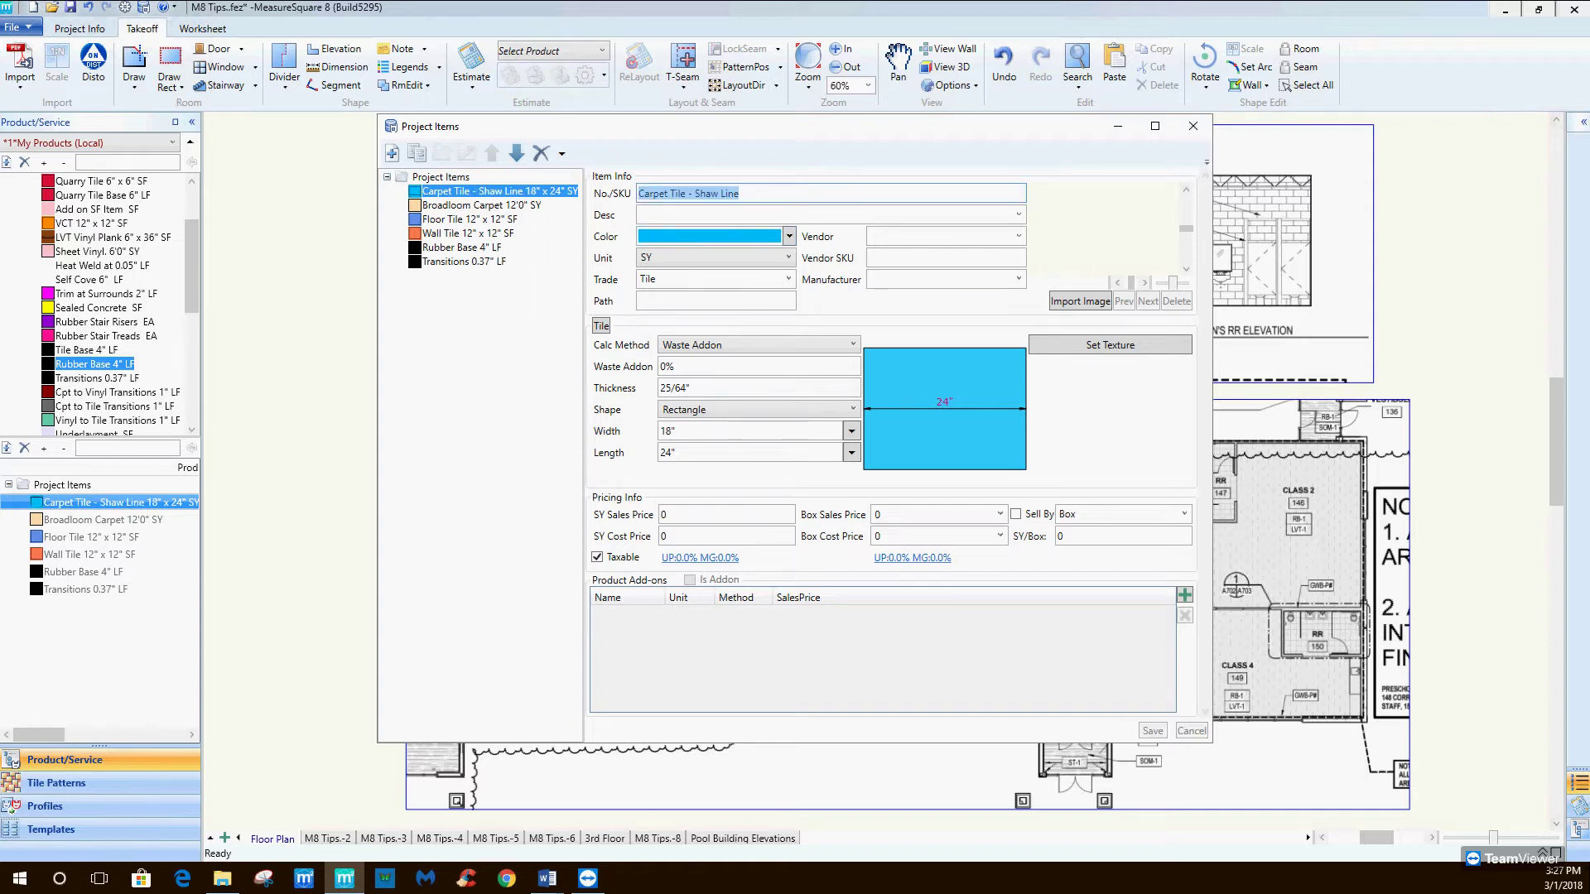
# Duplicate the Carpet Tile - Shaw Line project item and rename the copy as Carpet Tile - Mohawk.
pyautogui.rightClick(440, 189)
pyautogui.click(477, 221)
pyautogui.moveTo(695, 193); pyautogui.dragTo(750, 192)
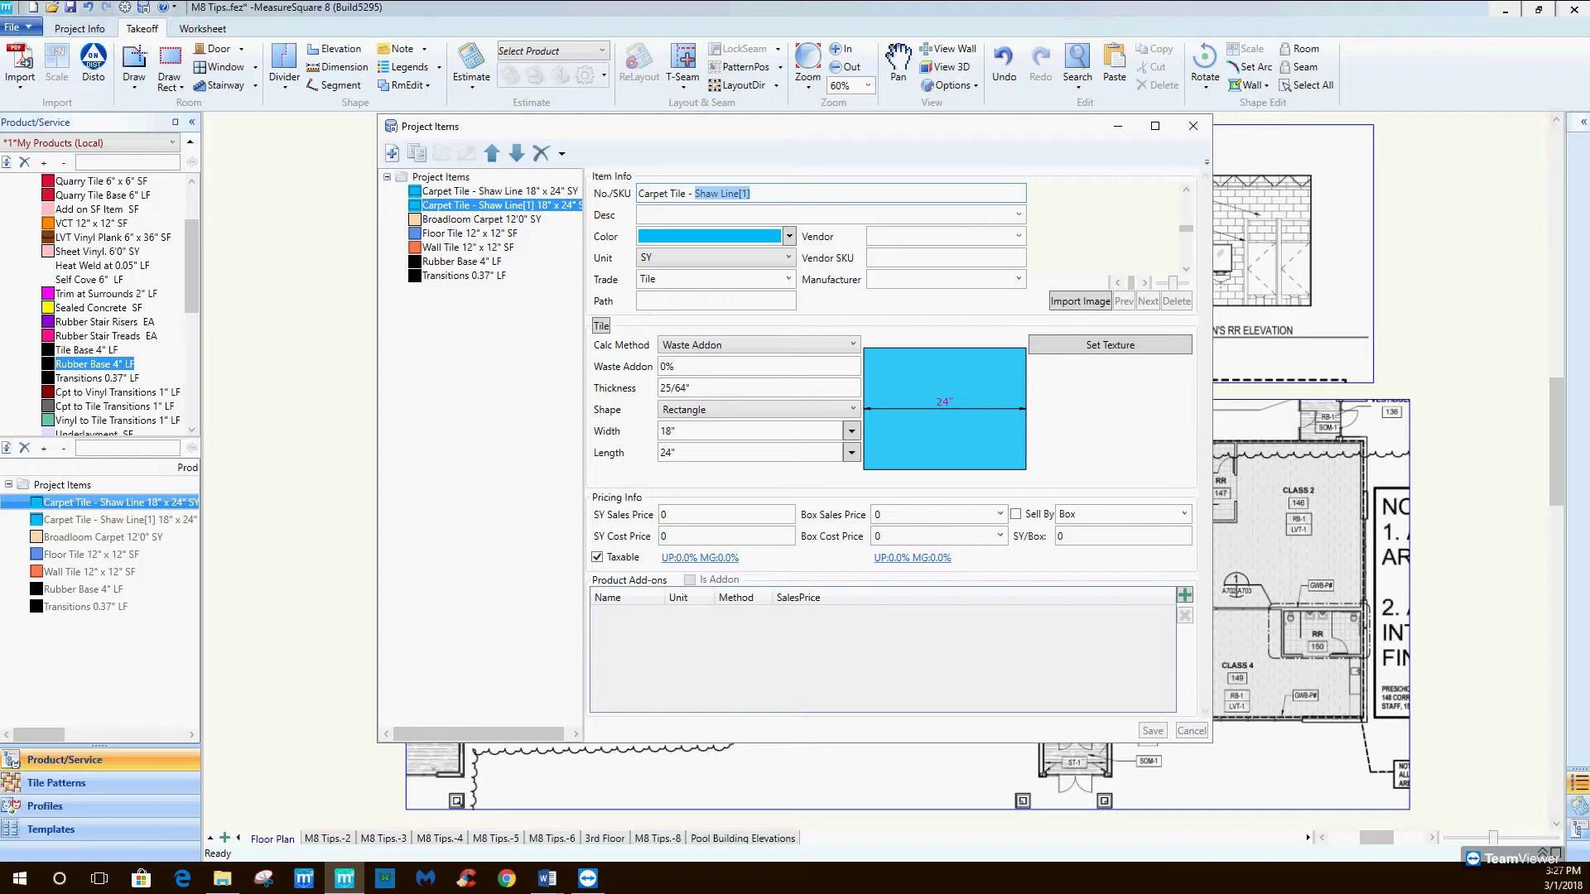
pyautogui.write('Mp')
pyautogui.write('hw')
pyautogui.press('BackSpace')
pyautogui.write('aw')
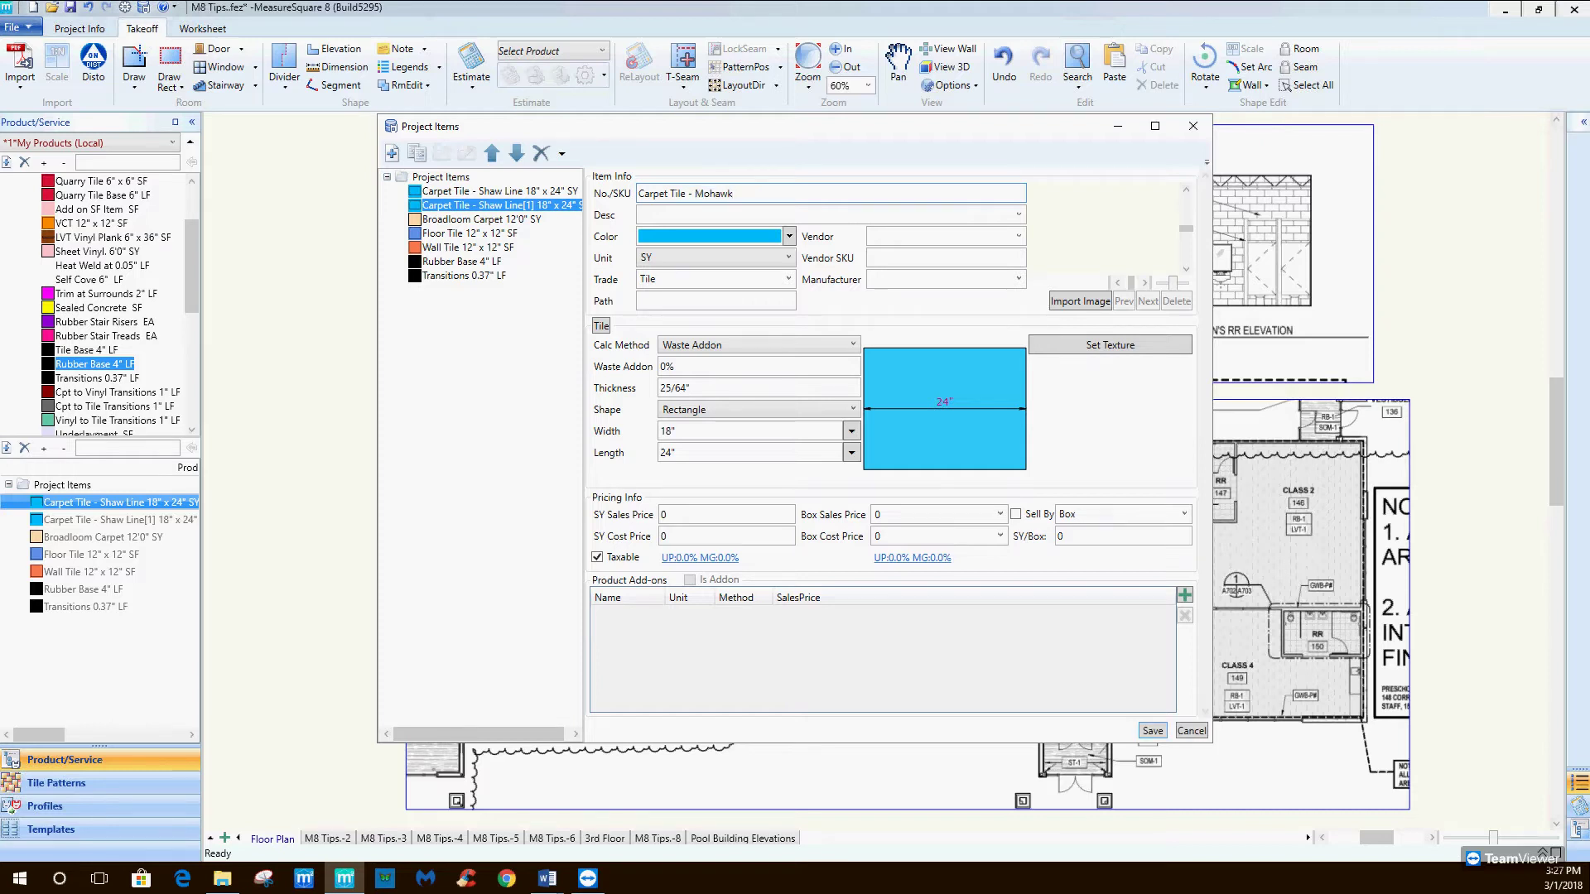
# Give the Carpet Tile - Mohawk item a pale ivory color, set its width and length to 20", and save it.
pyautogui.click(789, 236)
pyautogui.click(800, 364)
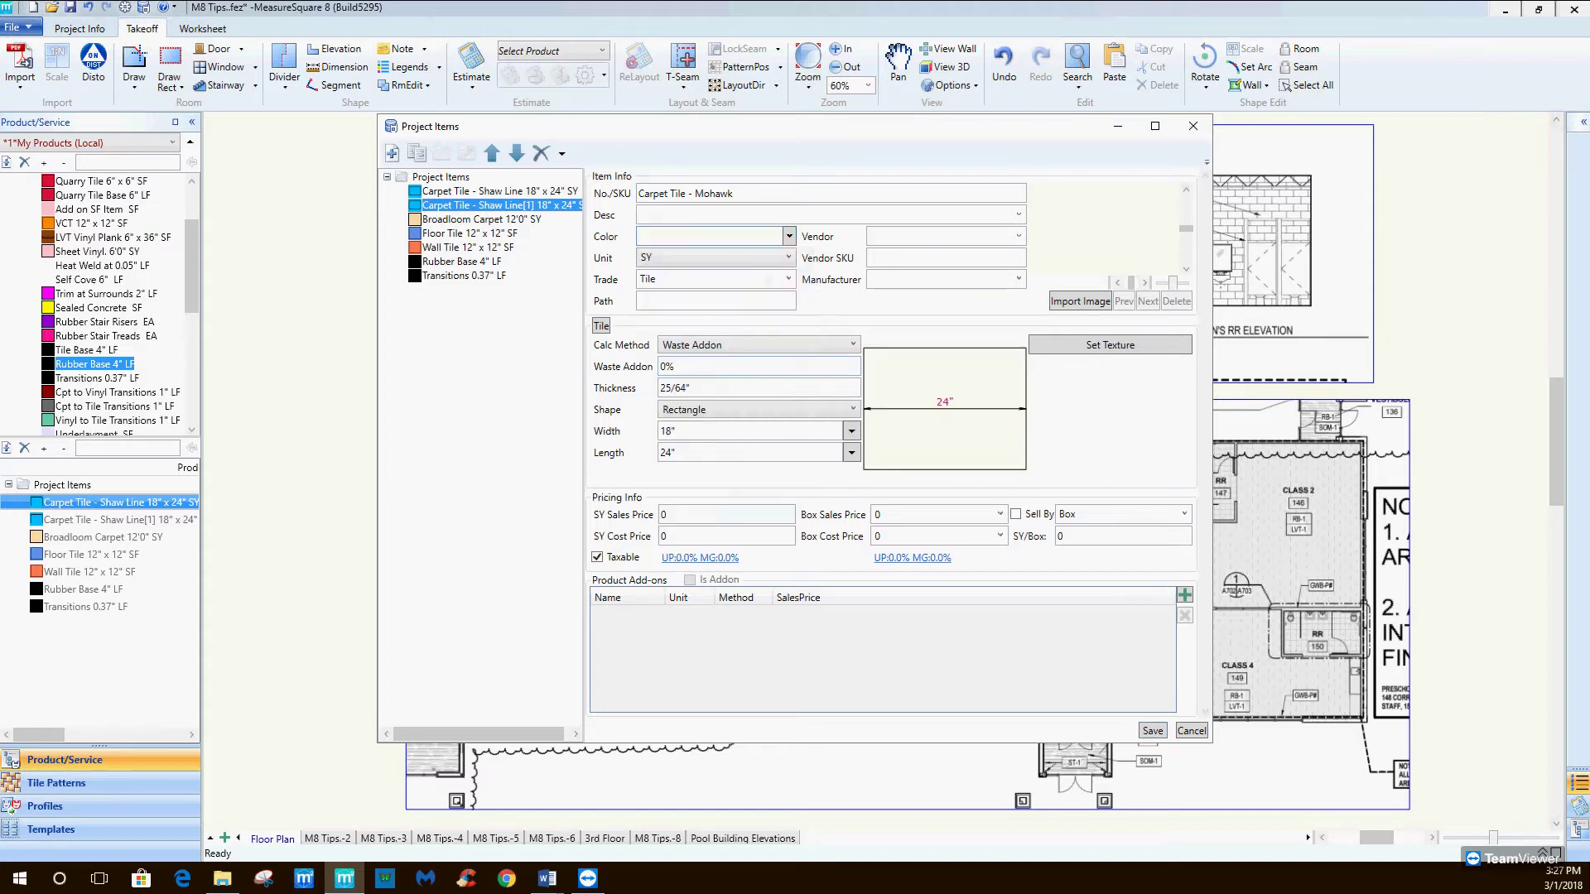
pyautogui.click(851, 431)
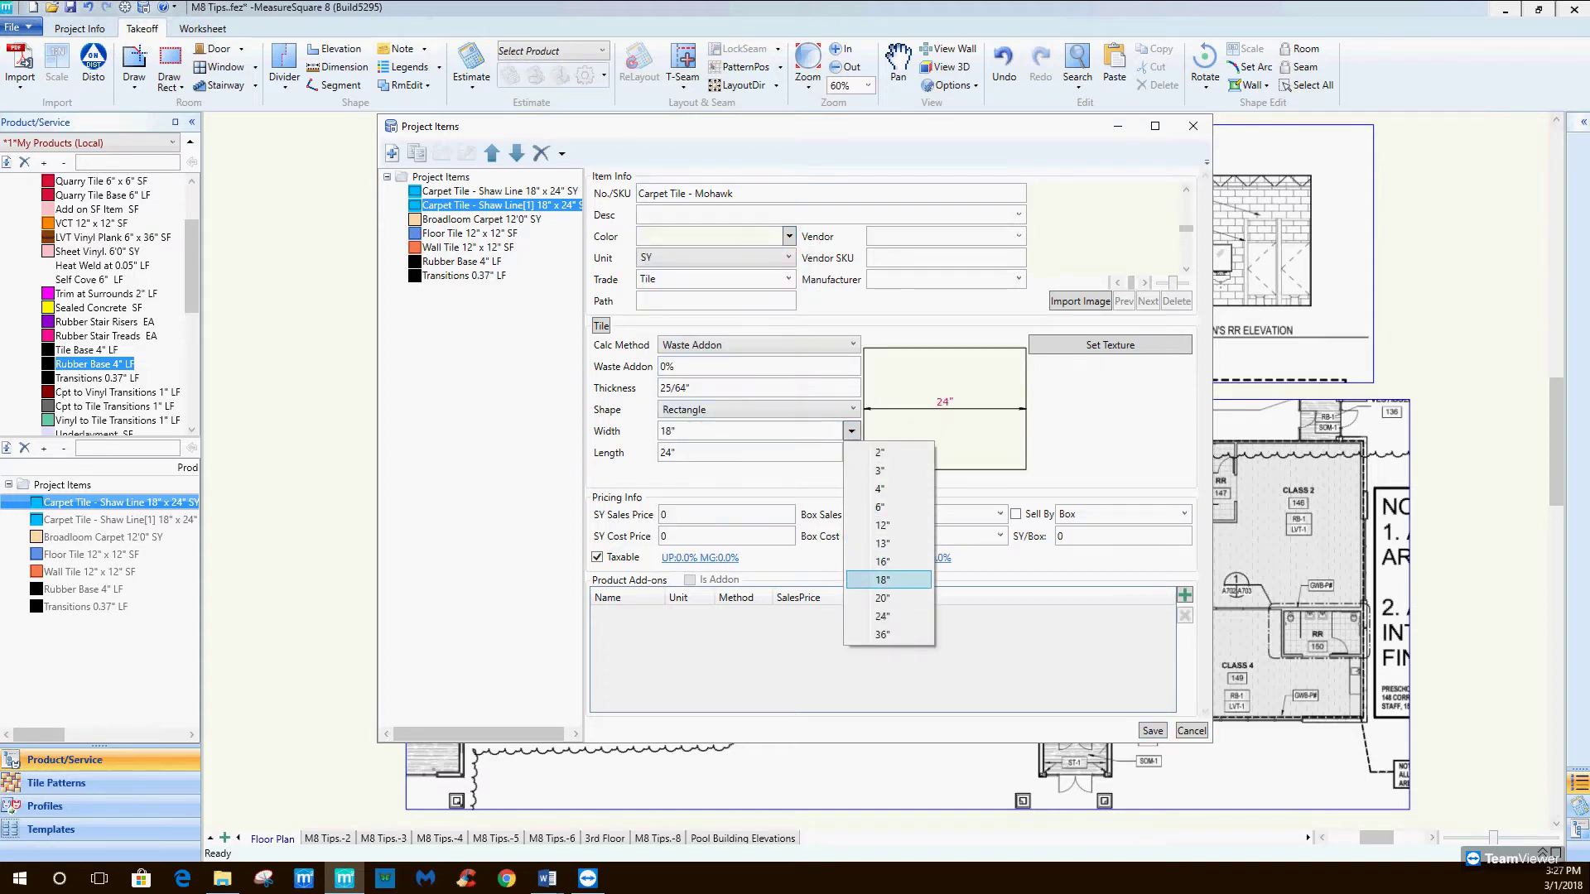
pyautogui.click(883, 596)
pyautogui.click(851, 452)
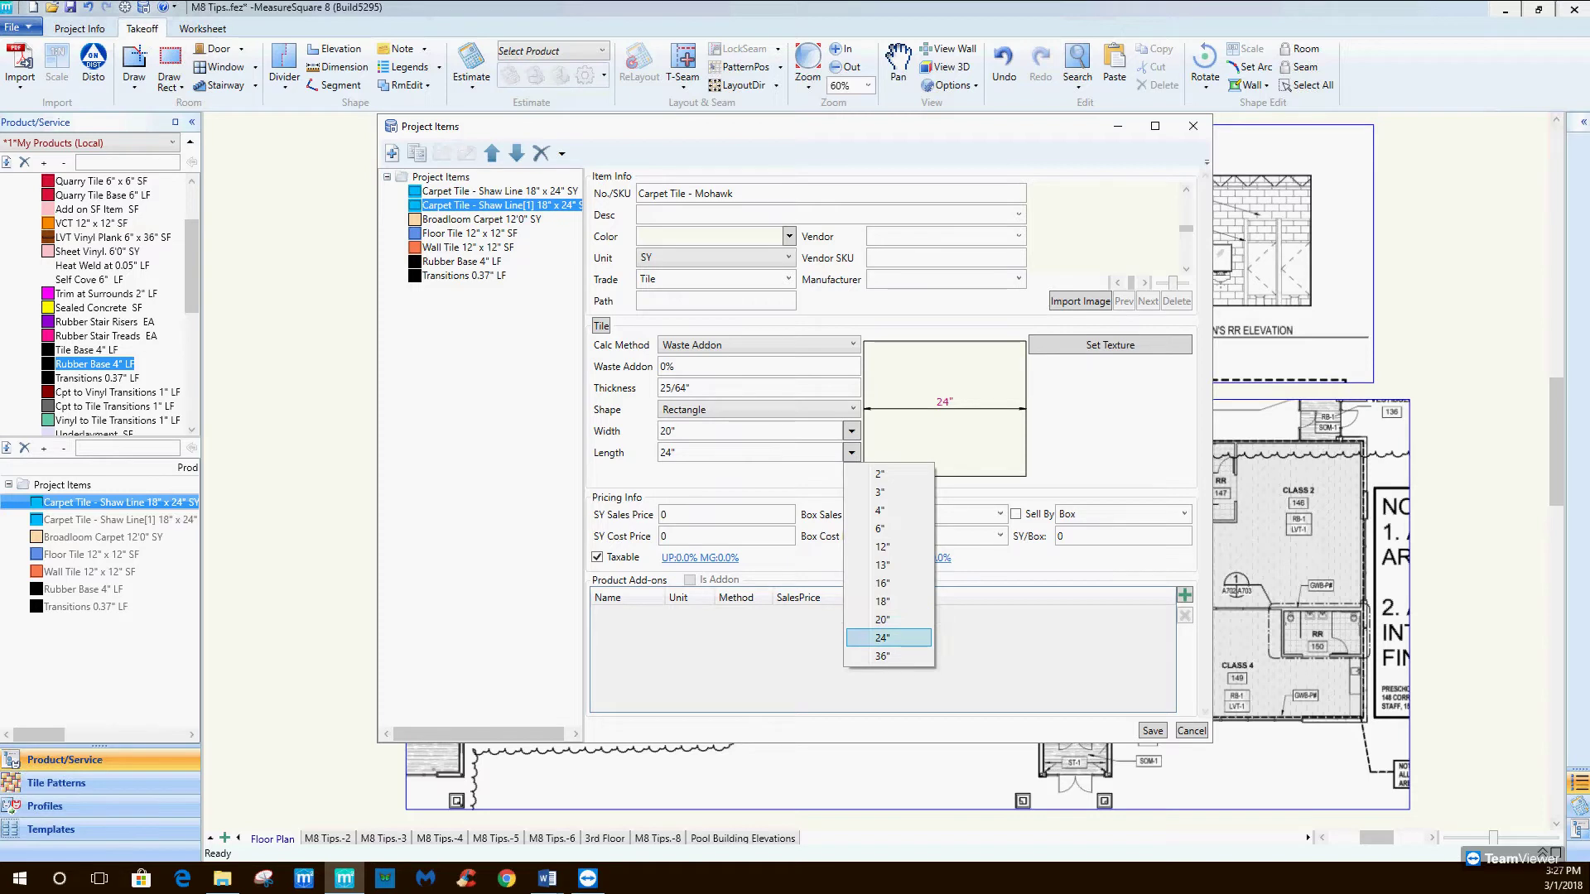
pyautogui.click(886, 637)
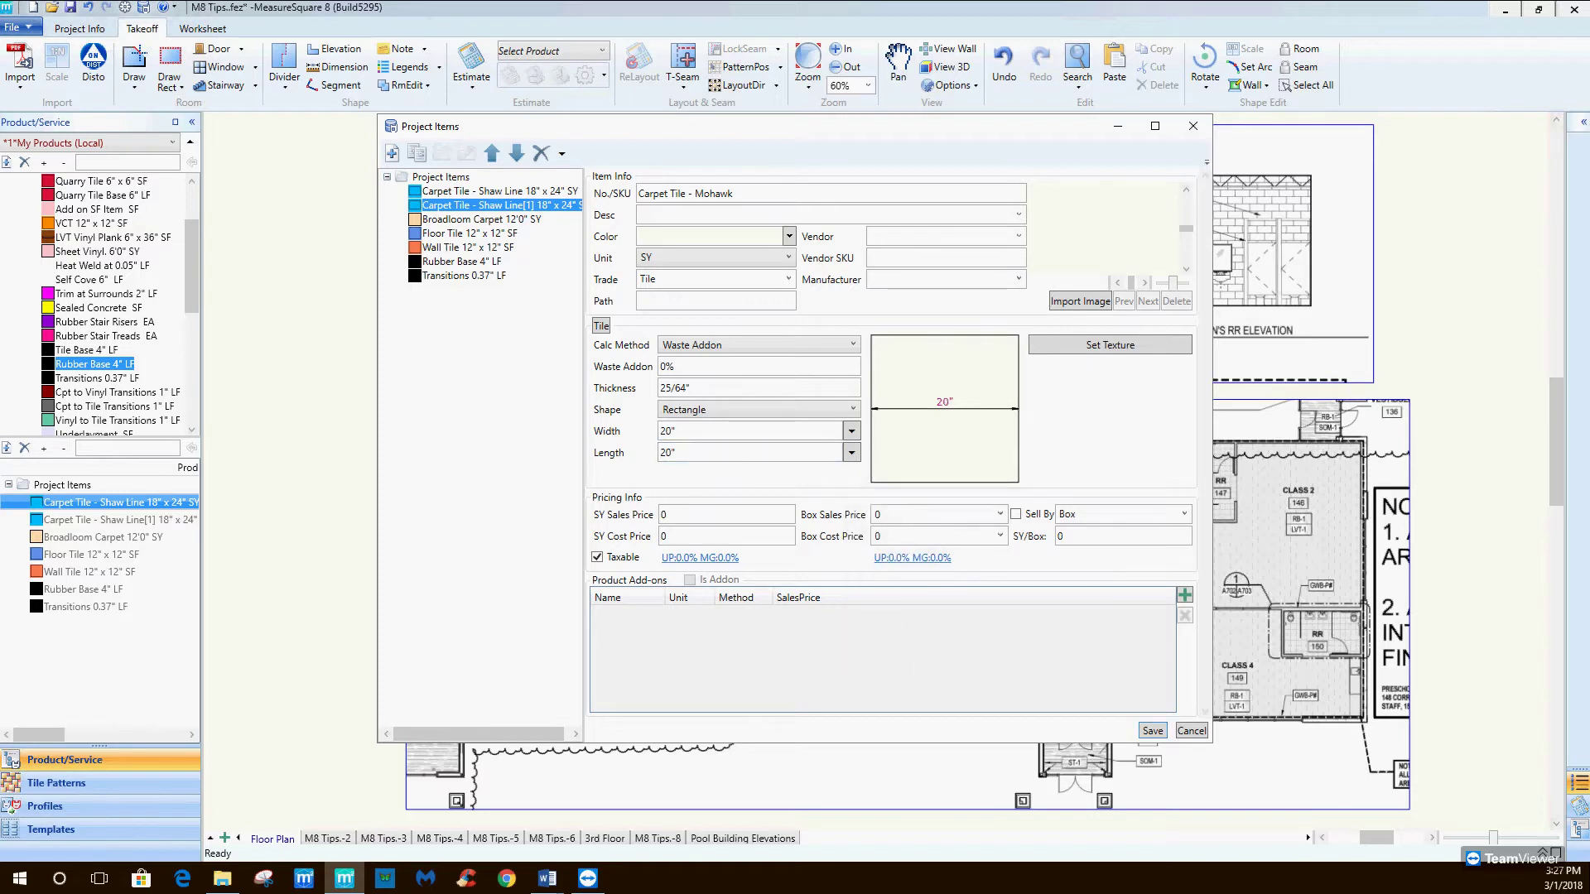
pyautogui.click(758, 344)
pyautogui.click(758, 344)
pyautogui.click(1152, 730)
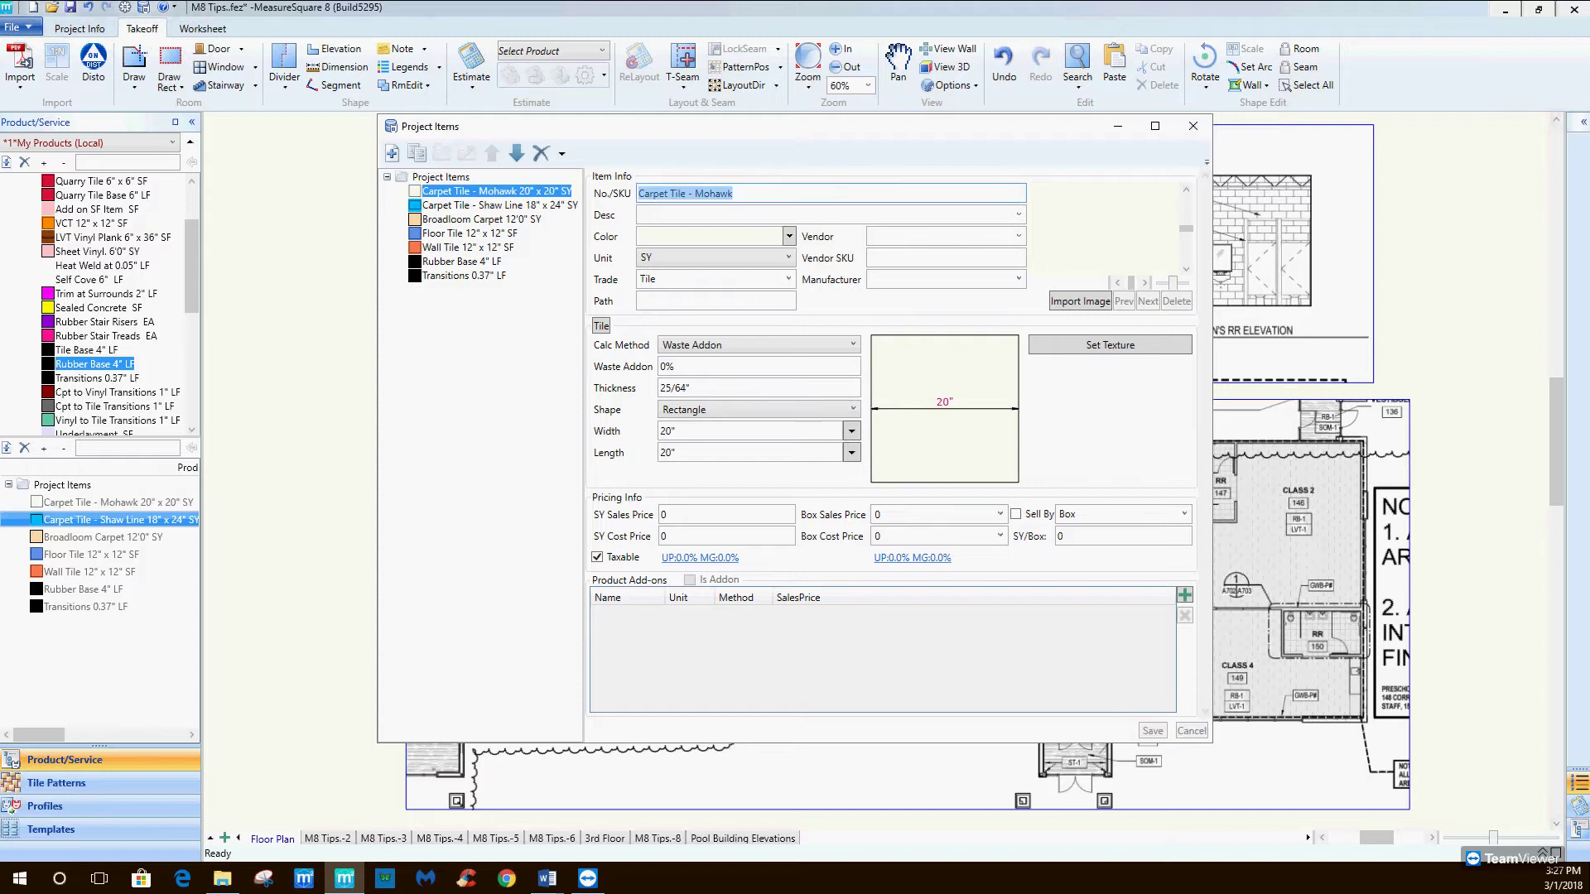
# Rename the Broadloom Carpet project item as Broadloom Carpet - Shaw.
pyautogui.click(481, 219)
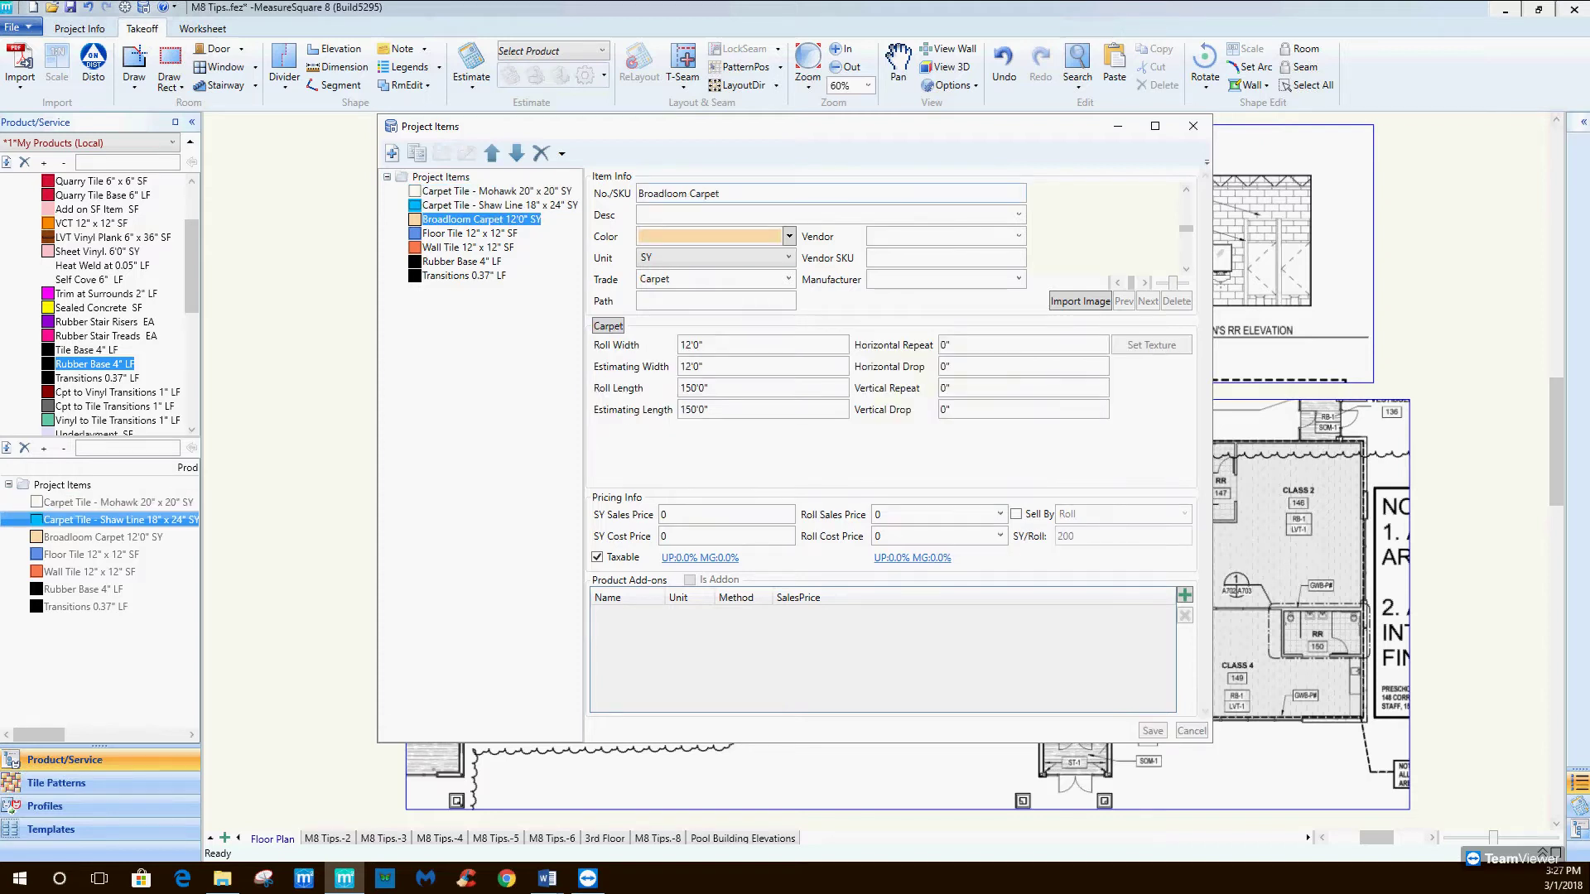
pyautogui.click(721, 193)
pyautogui.write('- ')
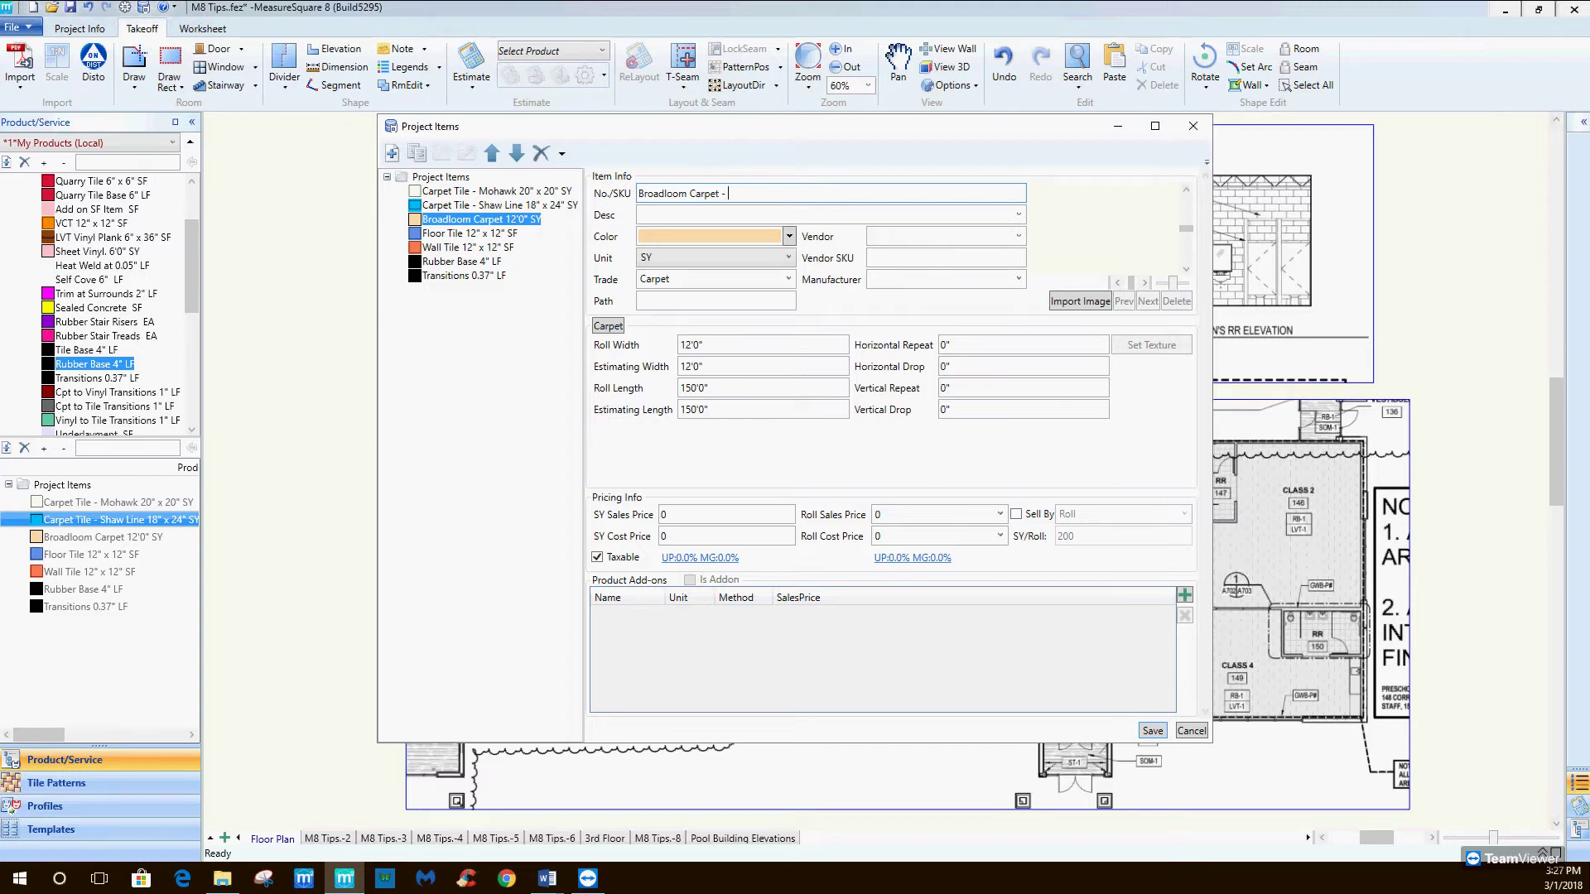
pyautogui.write('Shaw')
pyautogui.click(788, 236)
pyautogui.press('Escape')
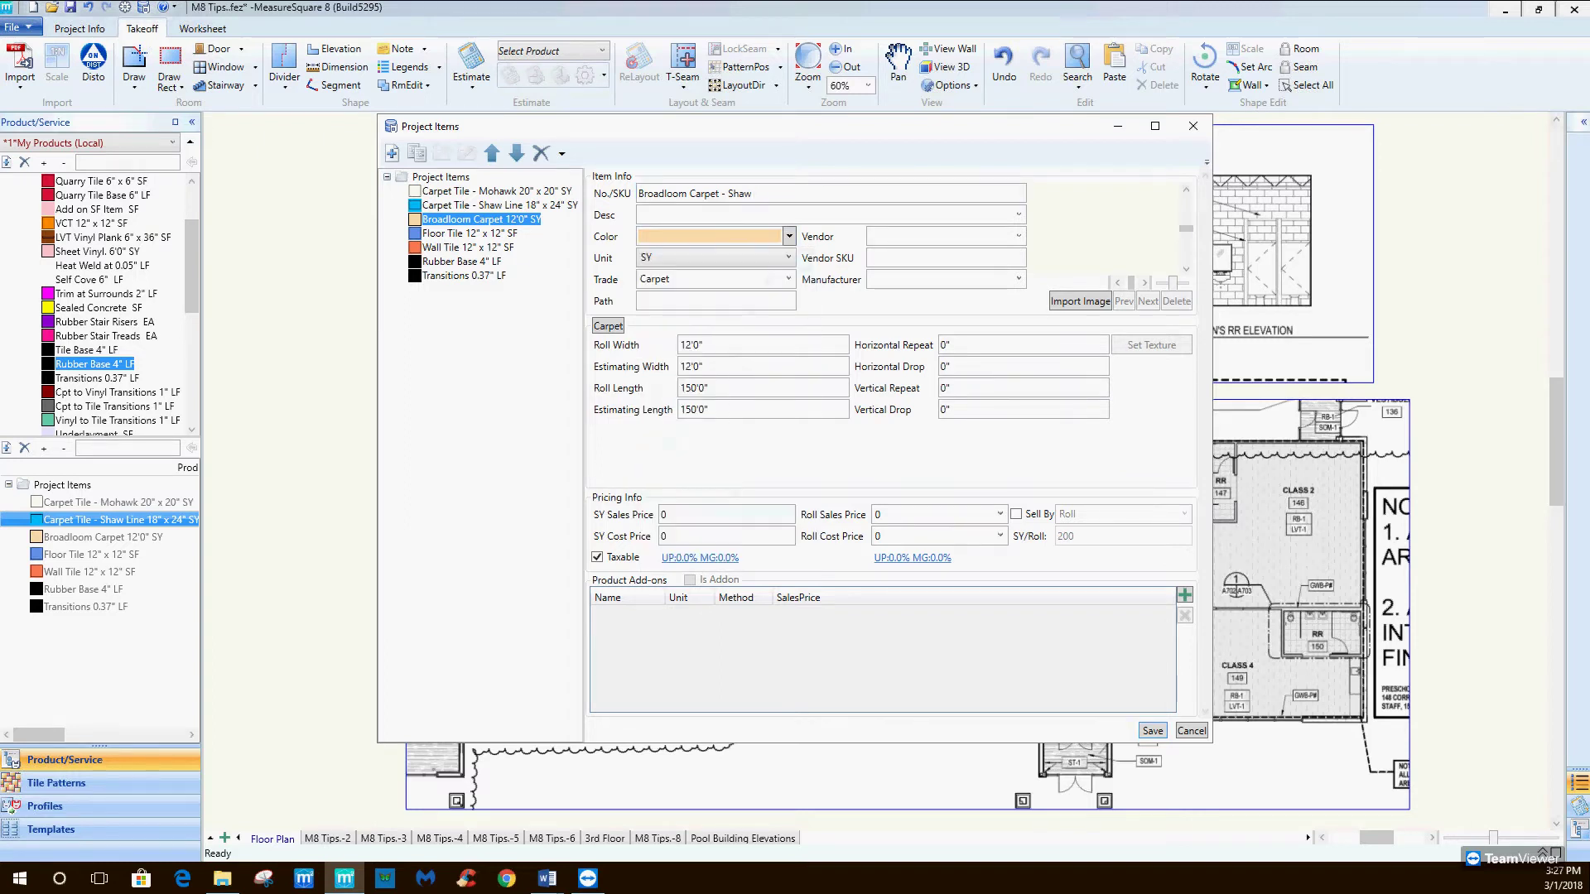
# Set the Broadloom Carpet - Shaw item's horizontal and vertical repeats to 18" and save it.
pyautogui.doubleClick(945, 344)
pyautogui.write('18')
pyautogui.doubleClick(945, 387)
pyautogui.write('18')
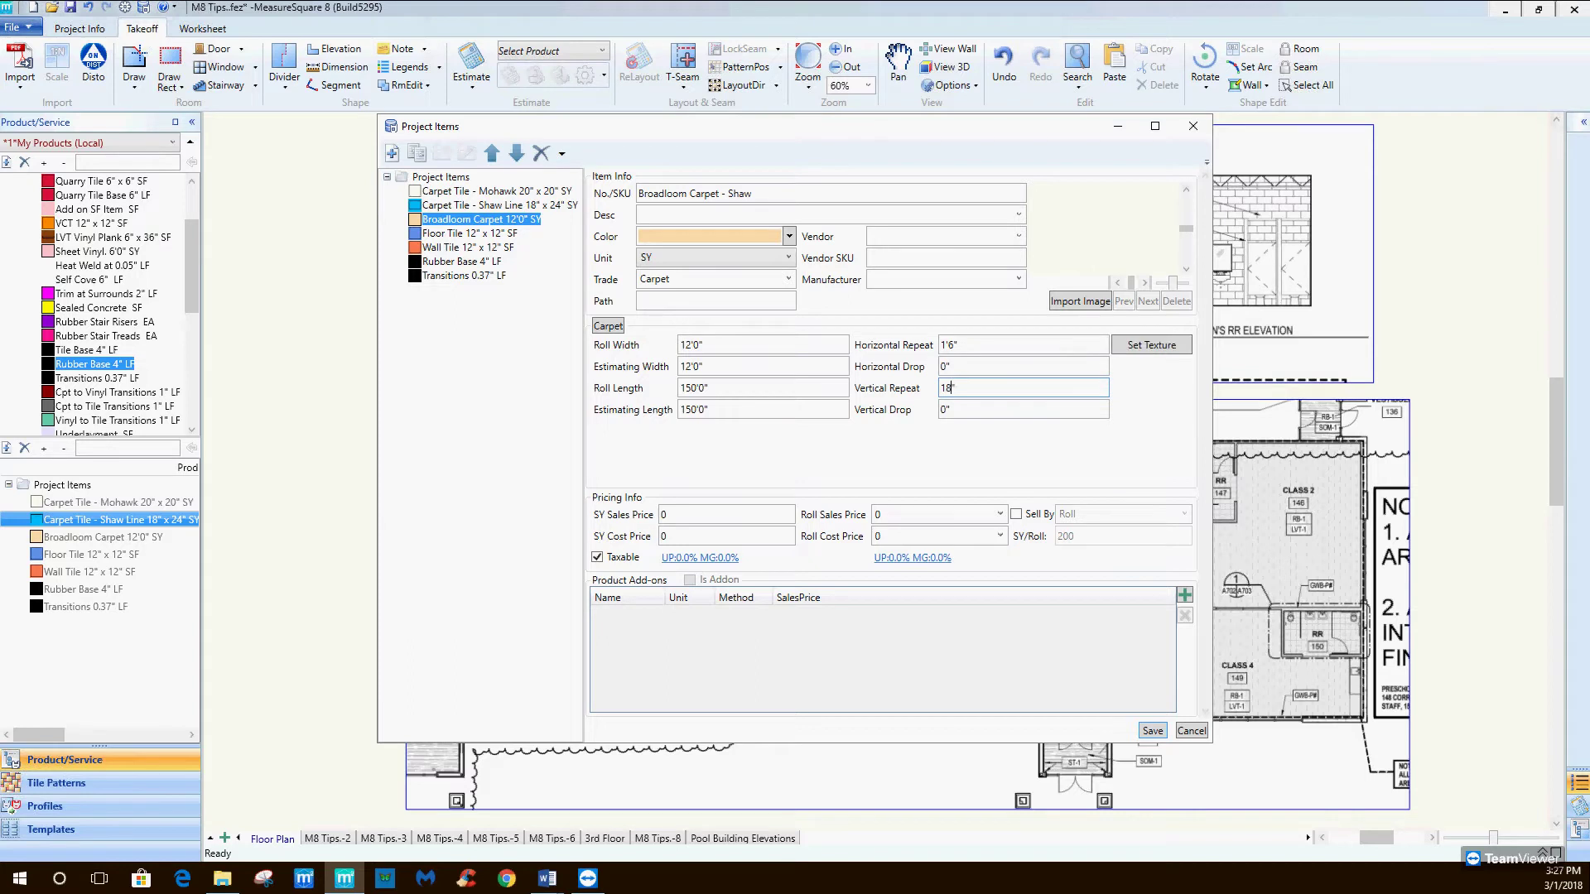
pyautogui.press('Return')
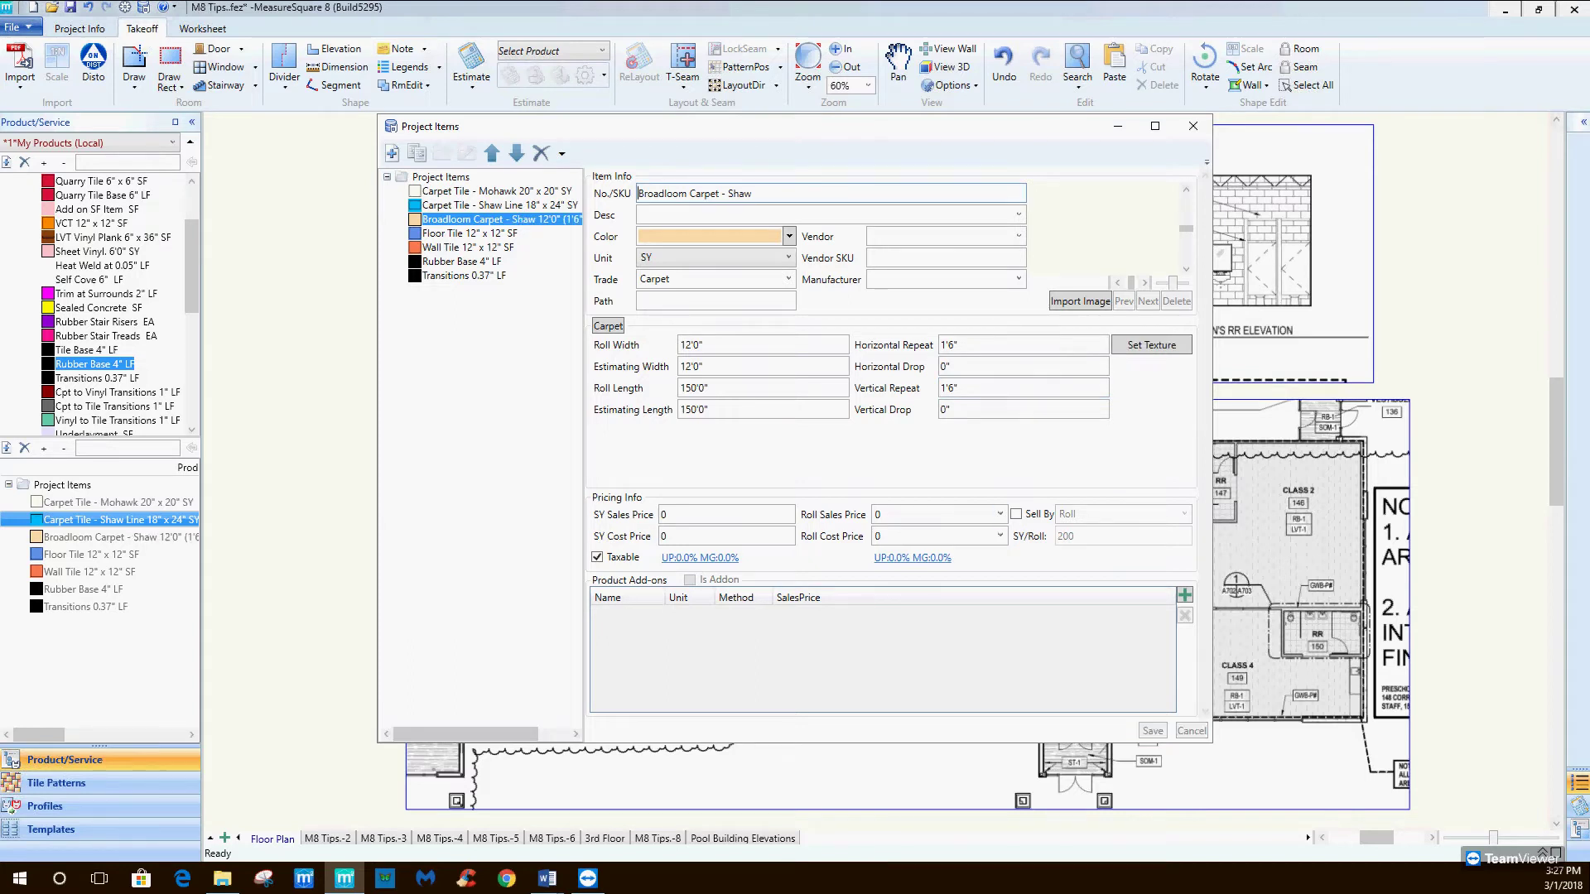
# Duplicate the Broadloom Carpet - Shaw project item three times and the Floor Tile item once.
pyautogui.rightClick(542, 218)
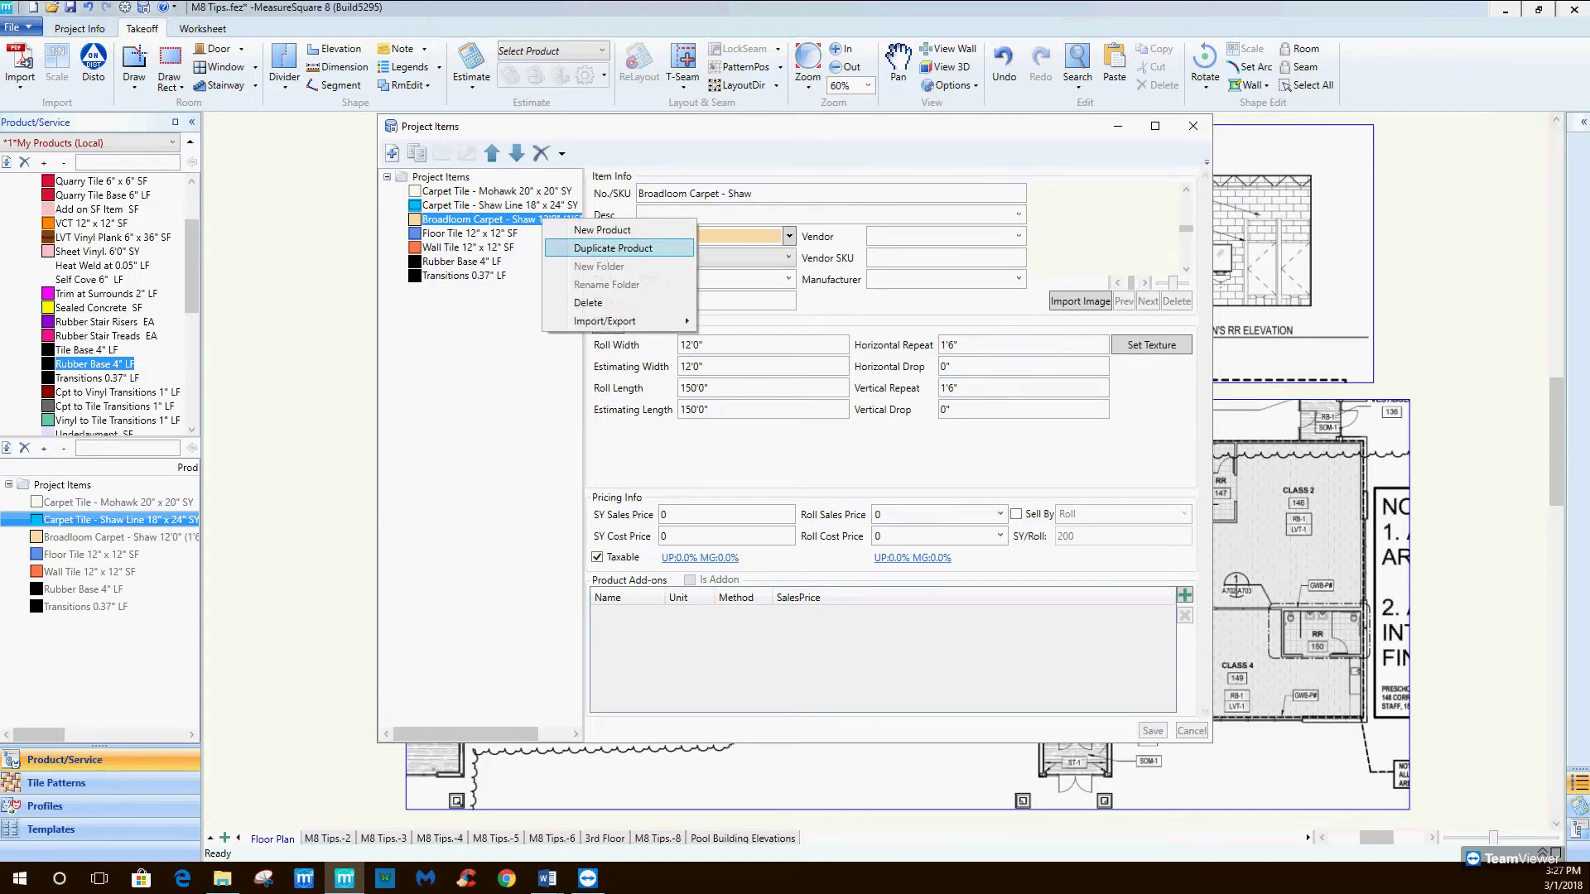
pyautogui.click(601, 247)
pyautogui.rightClick(530, 235)
pyautogui.click(601, 266)
pyautogui.rightClick(520, 248)
pyautogui.click(591, 274)
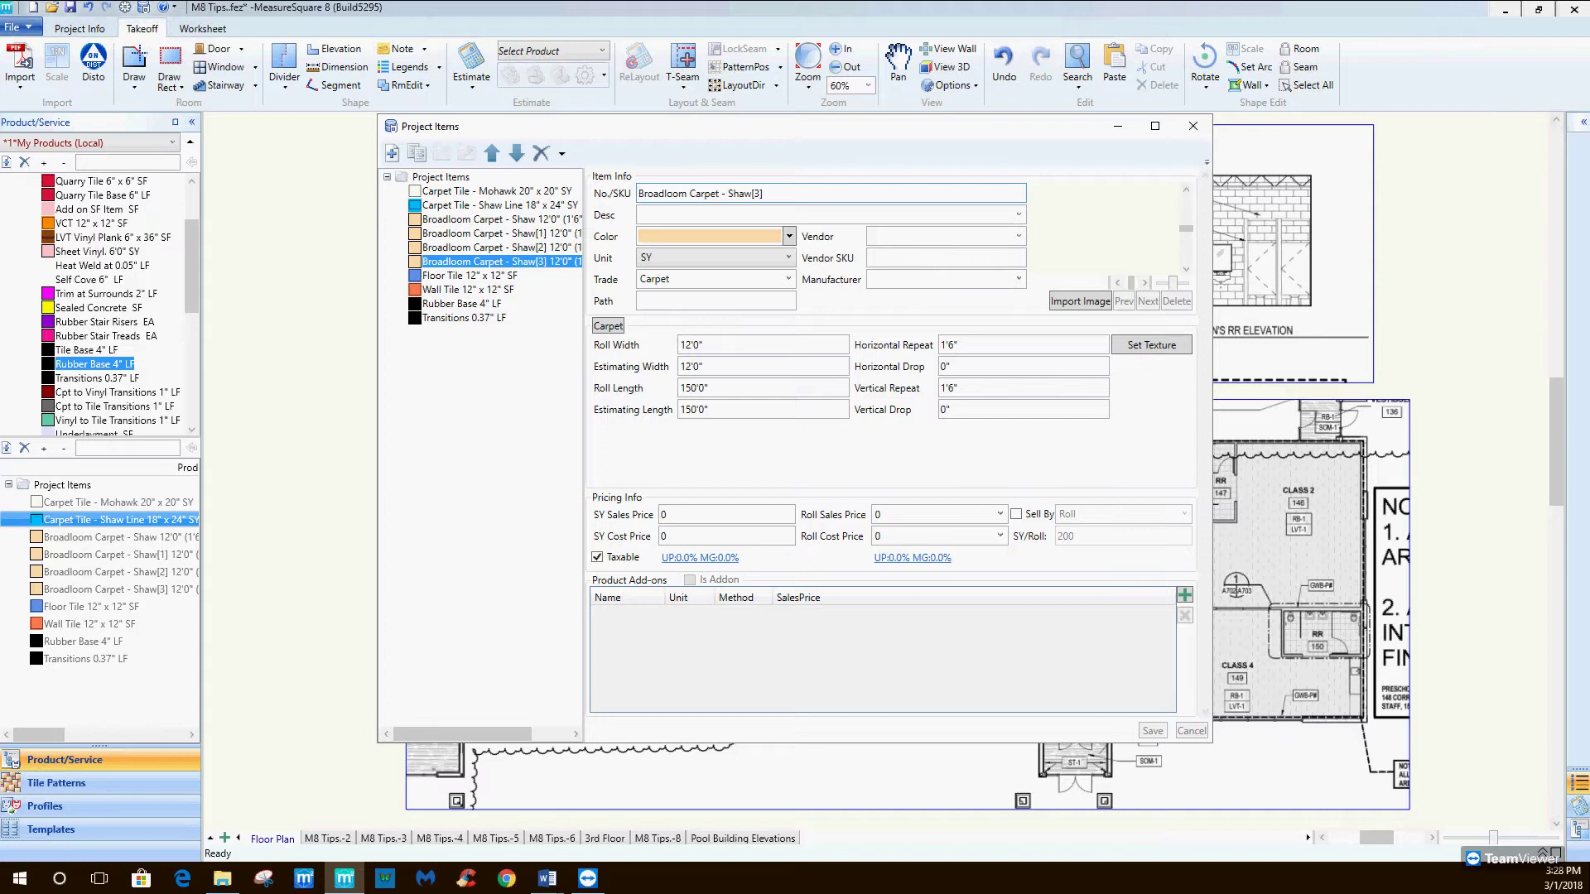
pyautogui.rightClick(490, 276)
pyautogui.click(555, 305)
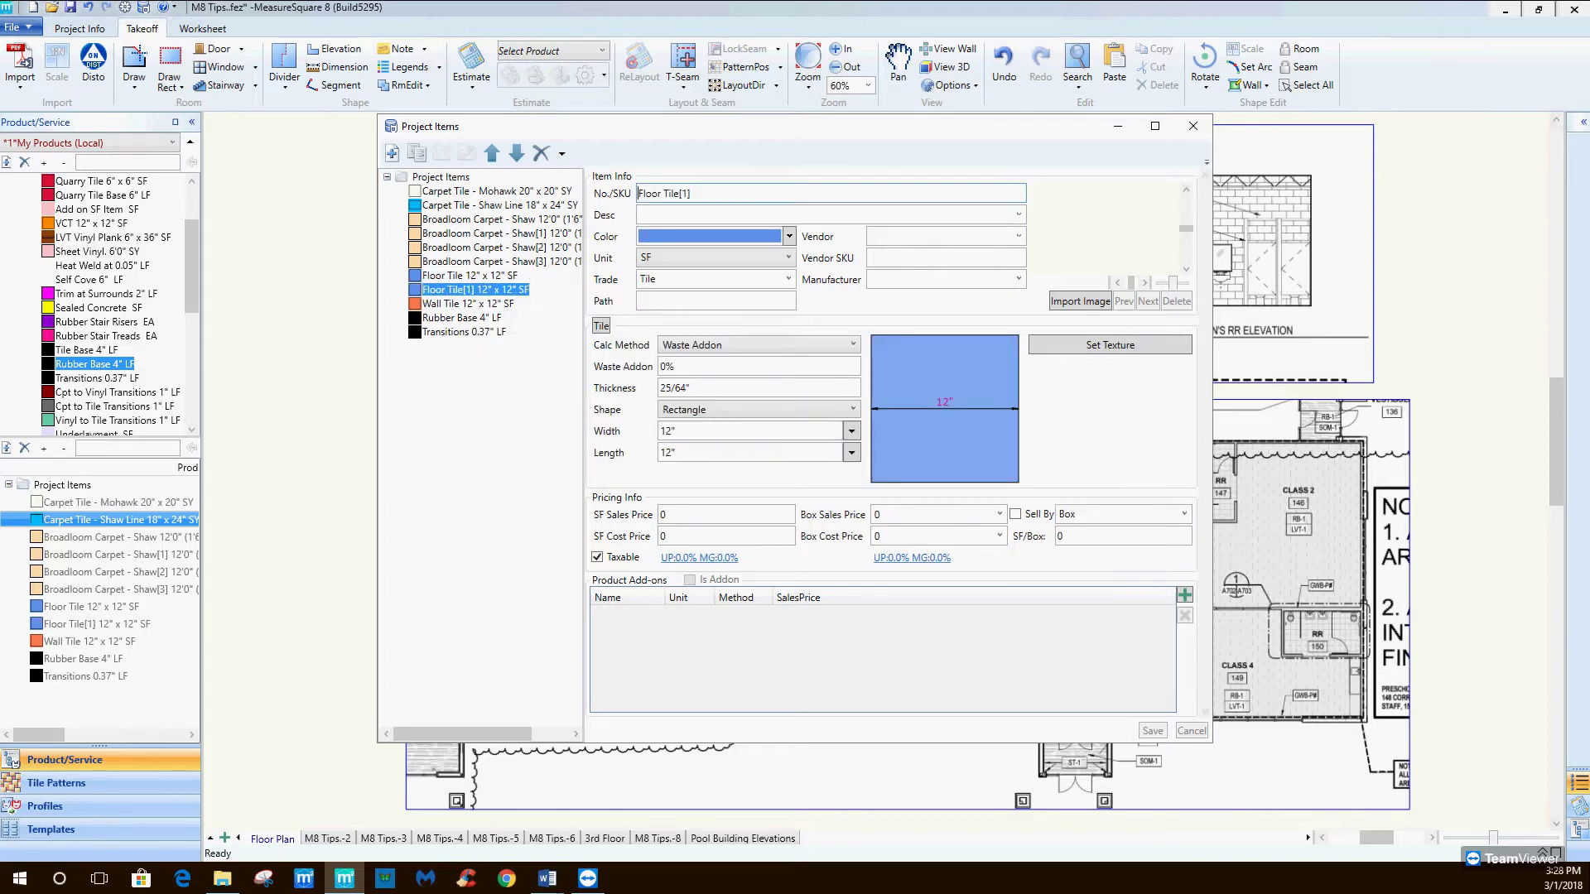
# Rename the Transitions project item as Schluter Reno and save it.
pyautogui.click(468, 304)
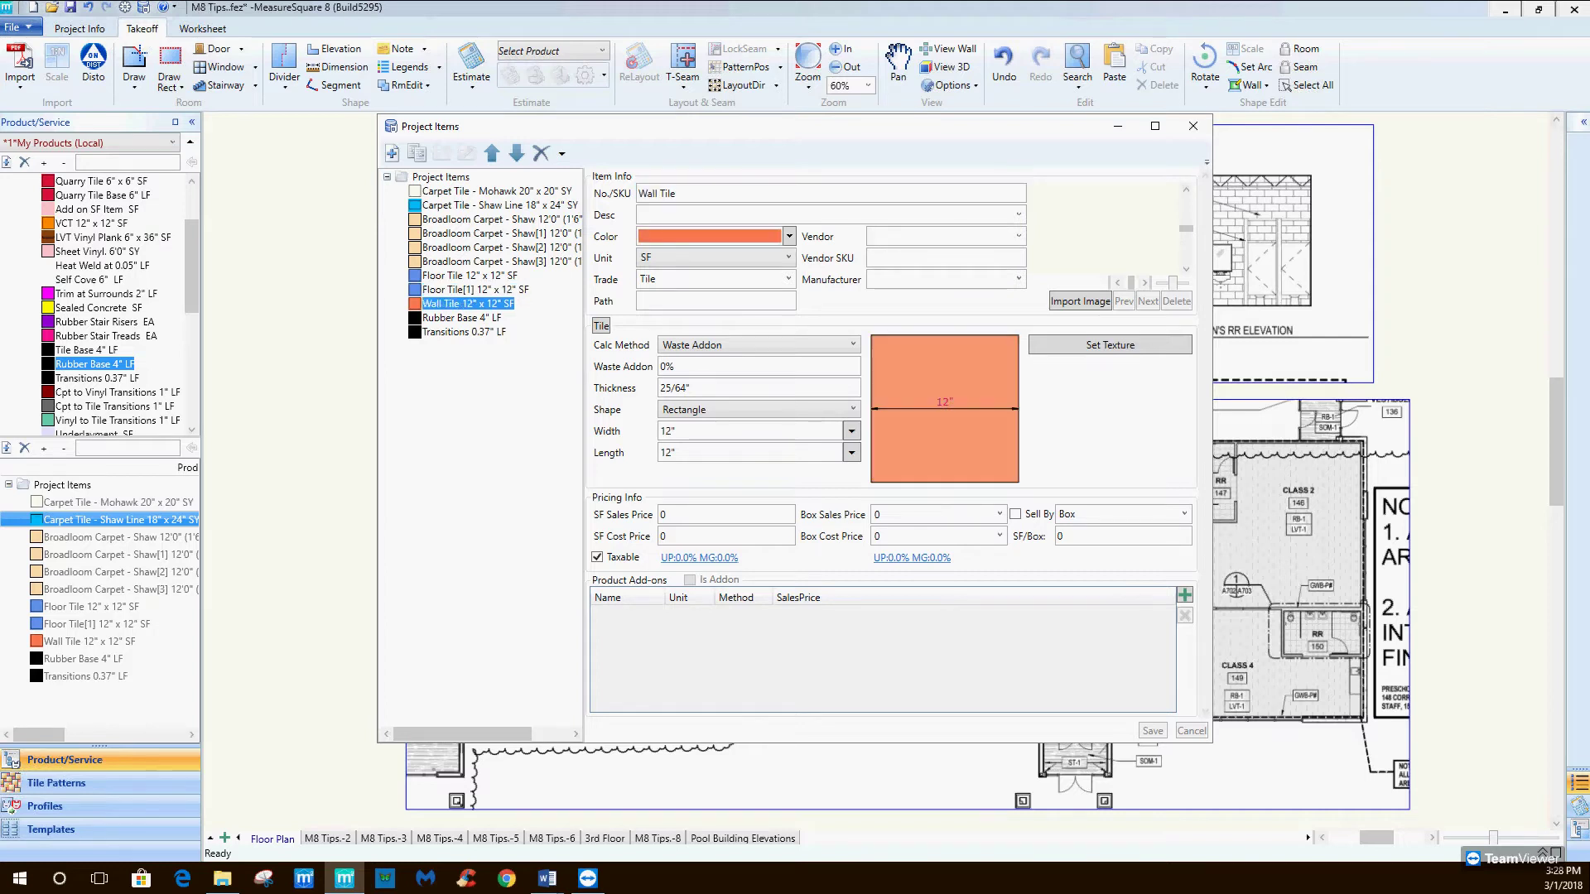
pyautogui.rightClick(464, 332)
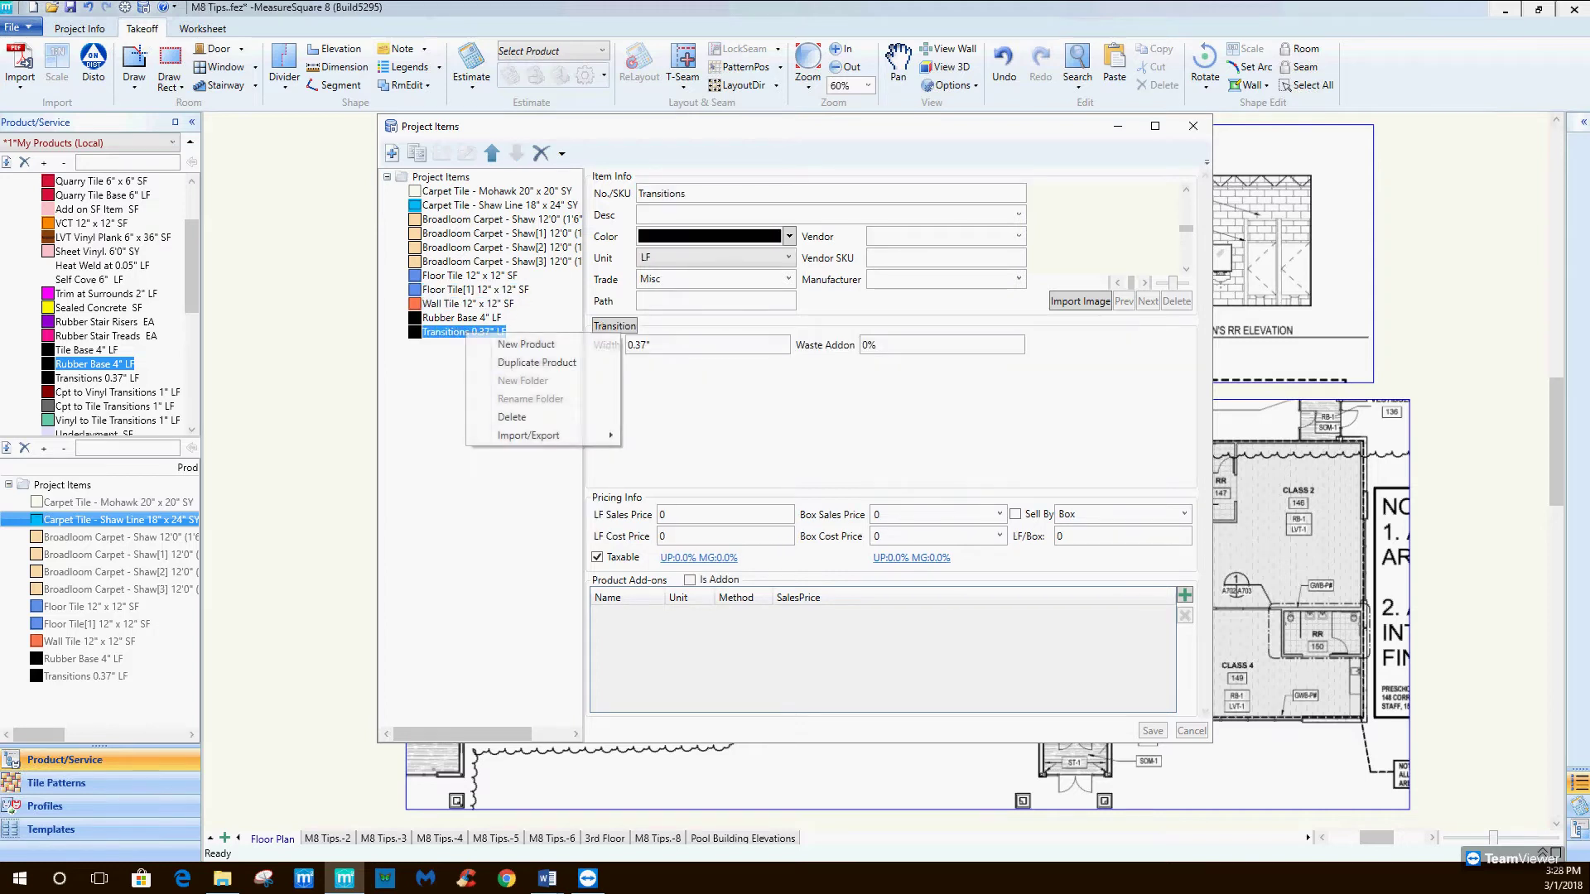
pyautogui.moveTo(694, 193); pyautogui.dragTo(636, 193)
pyautogui.write('Shc')
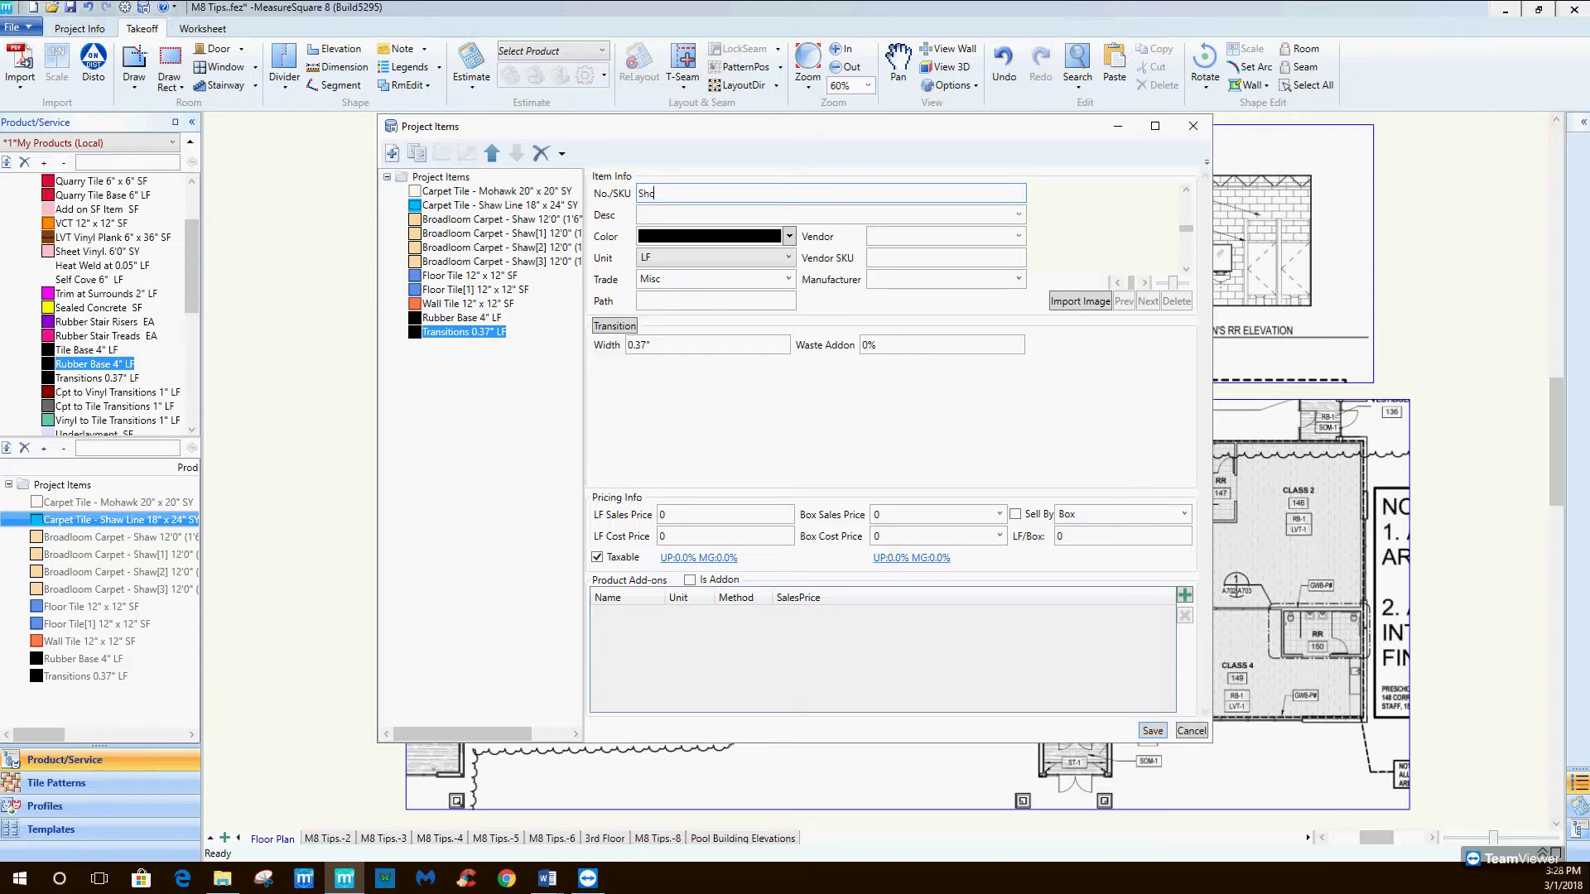
pyautogui.write('hluter Rend')
pyautogui.press('Return')
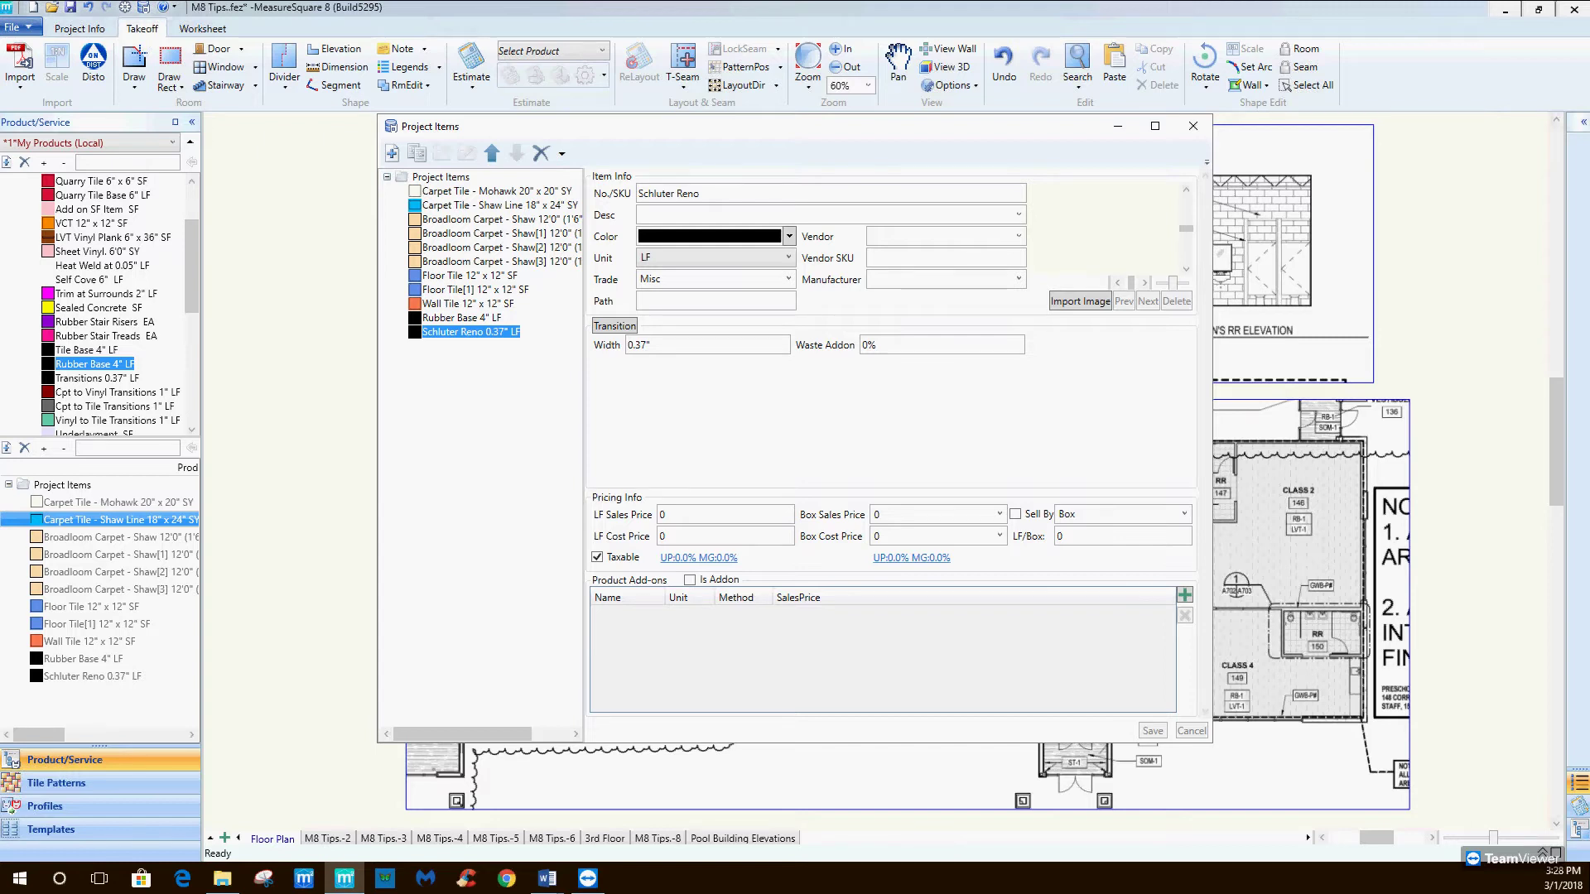
# Review the Carpet Tile - Mohawk item and close the Project Items window.
pyautogui.click(496, 190)
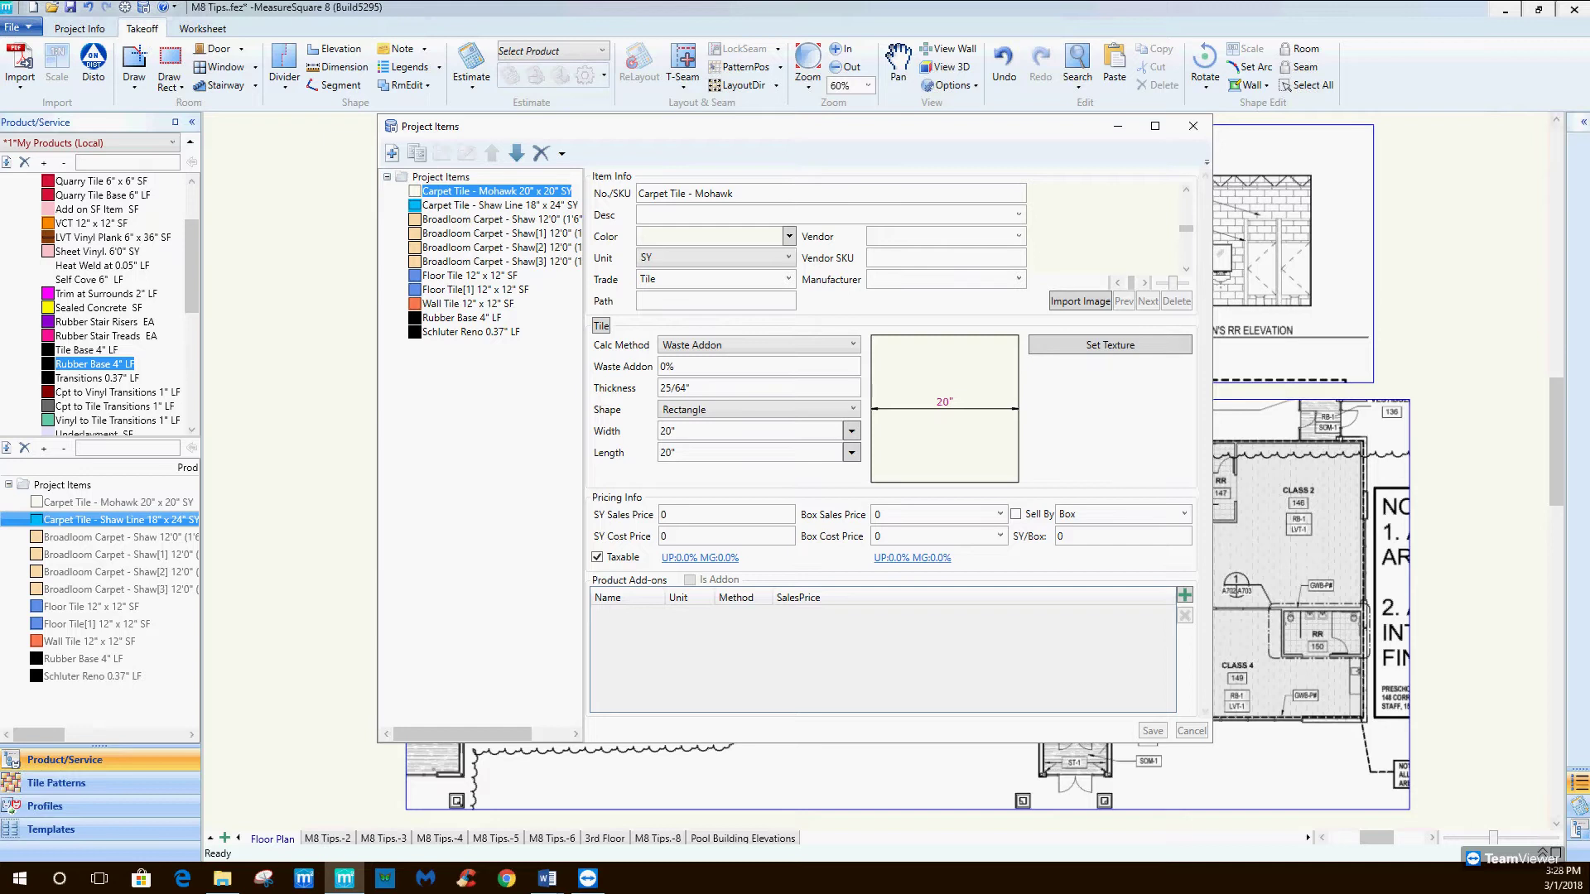
pyautogui.scroll(2, 125, 281)
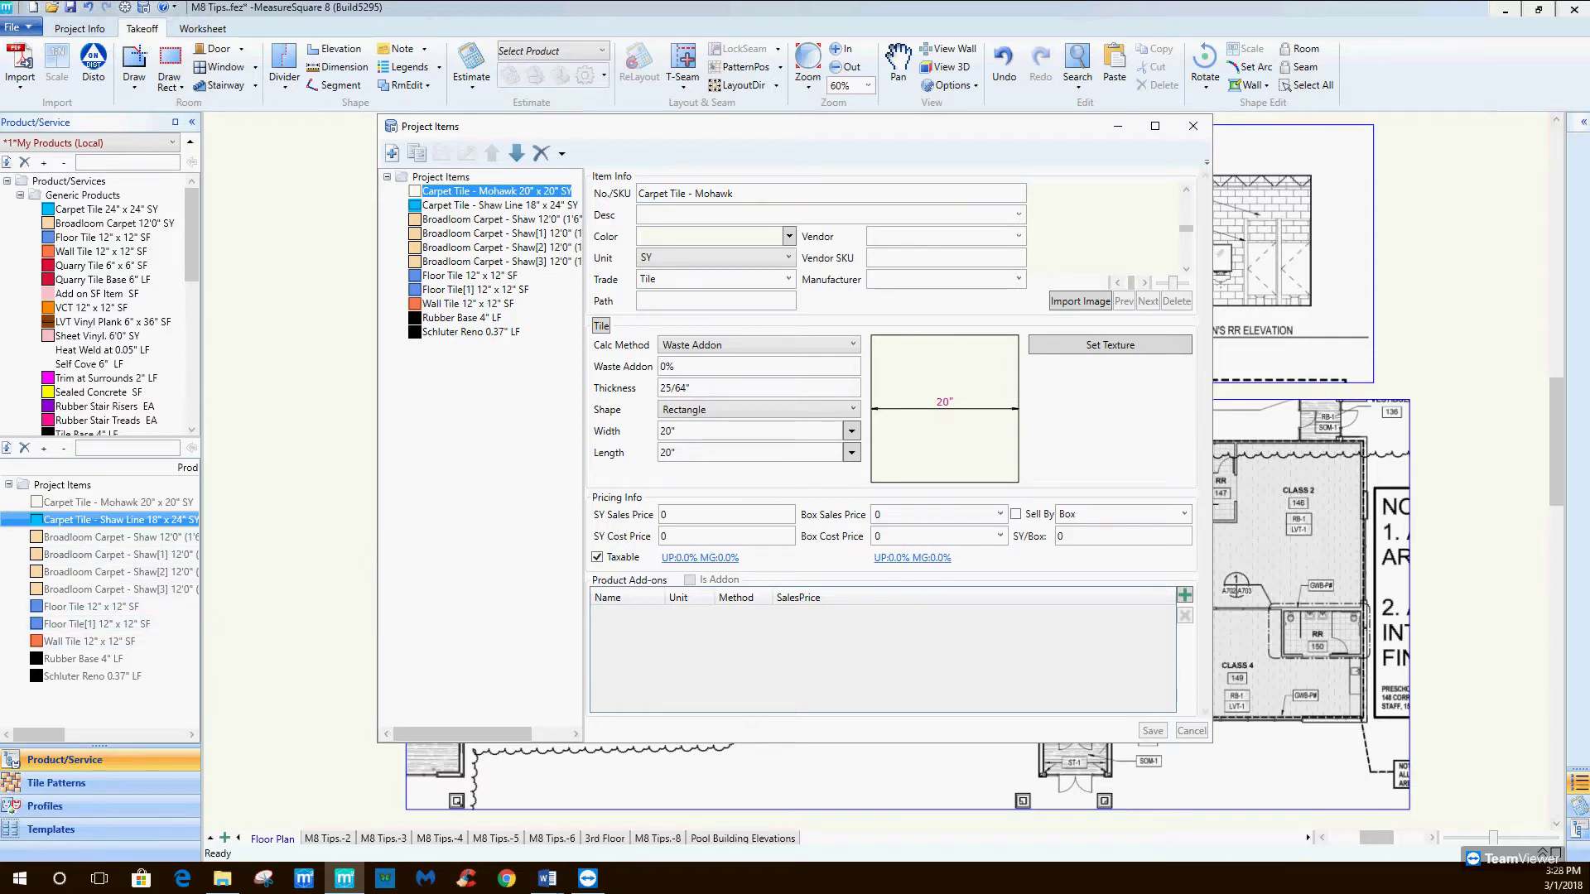
pyautogui.click(1193, 126)
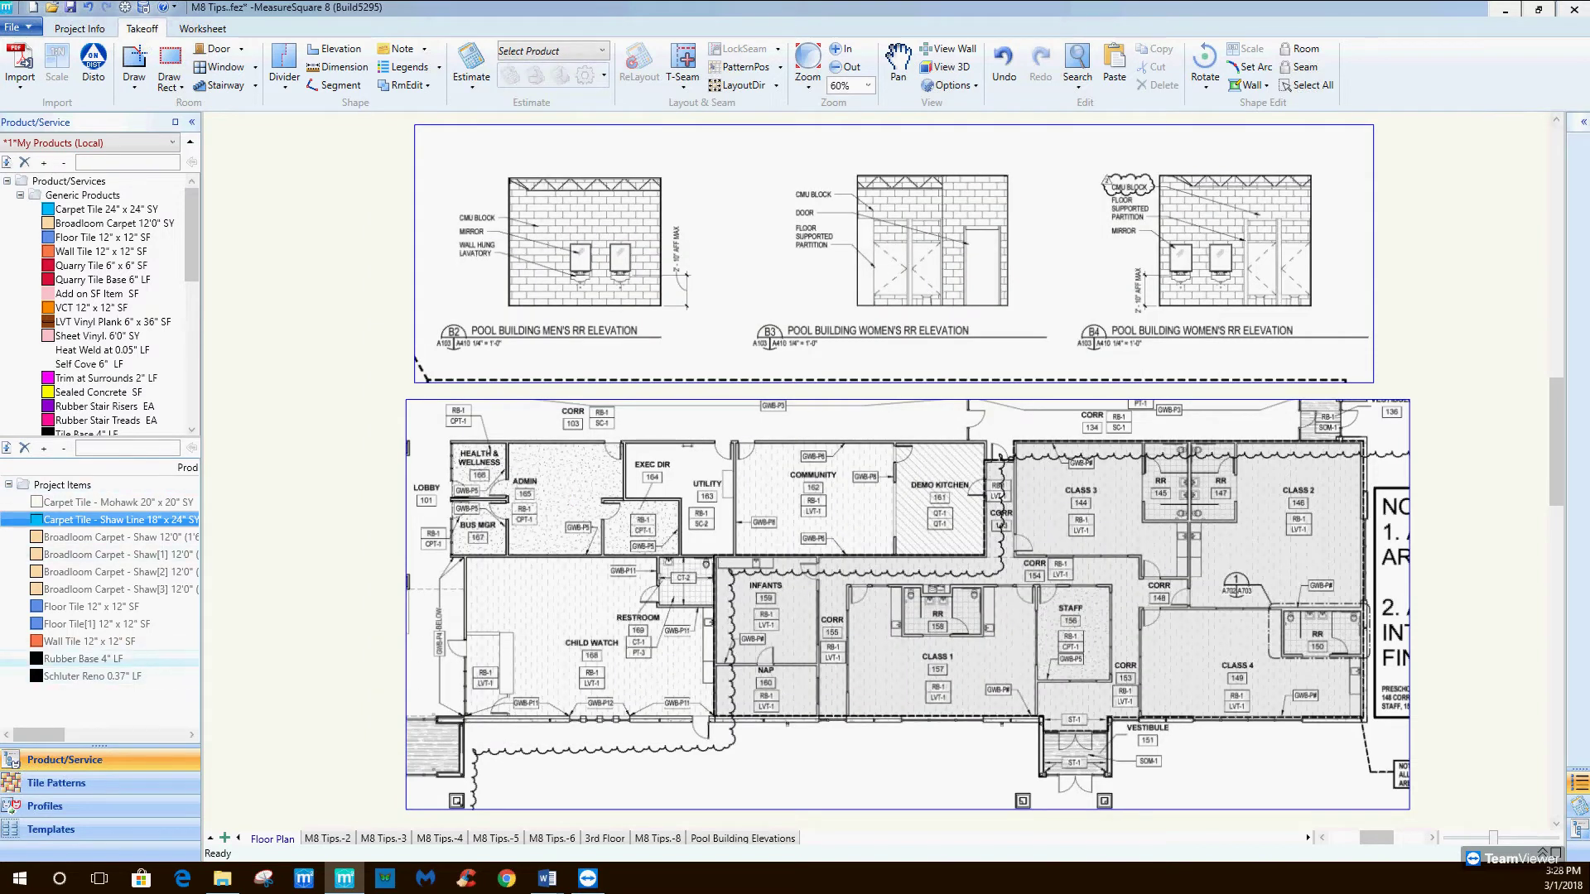
# Start a room outline at the Health & Wellness corner and trace the lobby-side wall to Child Watch's outer corner, about 26'11" along Child Watch.
pyautogui.moveTo(571, 496)
pyautogui.mouseDown(button='middle')
pyautogui.moveTo(542, 407)
pyautogui.moveTo(438, 336)
pyautogui.mouseUp(button='middle')
pyautogui.scroll(1, 542, 407)
pyautogui.moveTo(549, 371); pyautogui.dragTo(572, 361, button='middle')
pyautogui.moveTo(473, 394); pyautogui.dragTo(485, 377, button='middle')
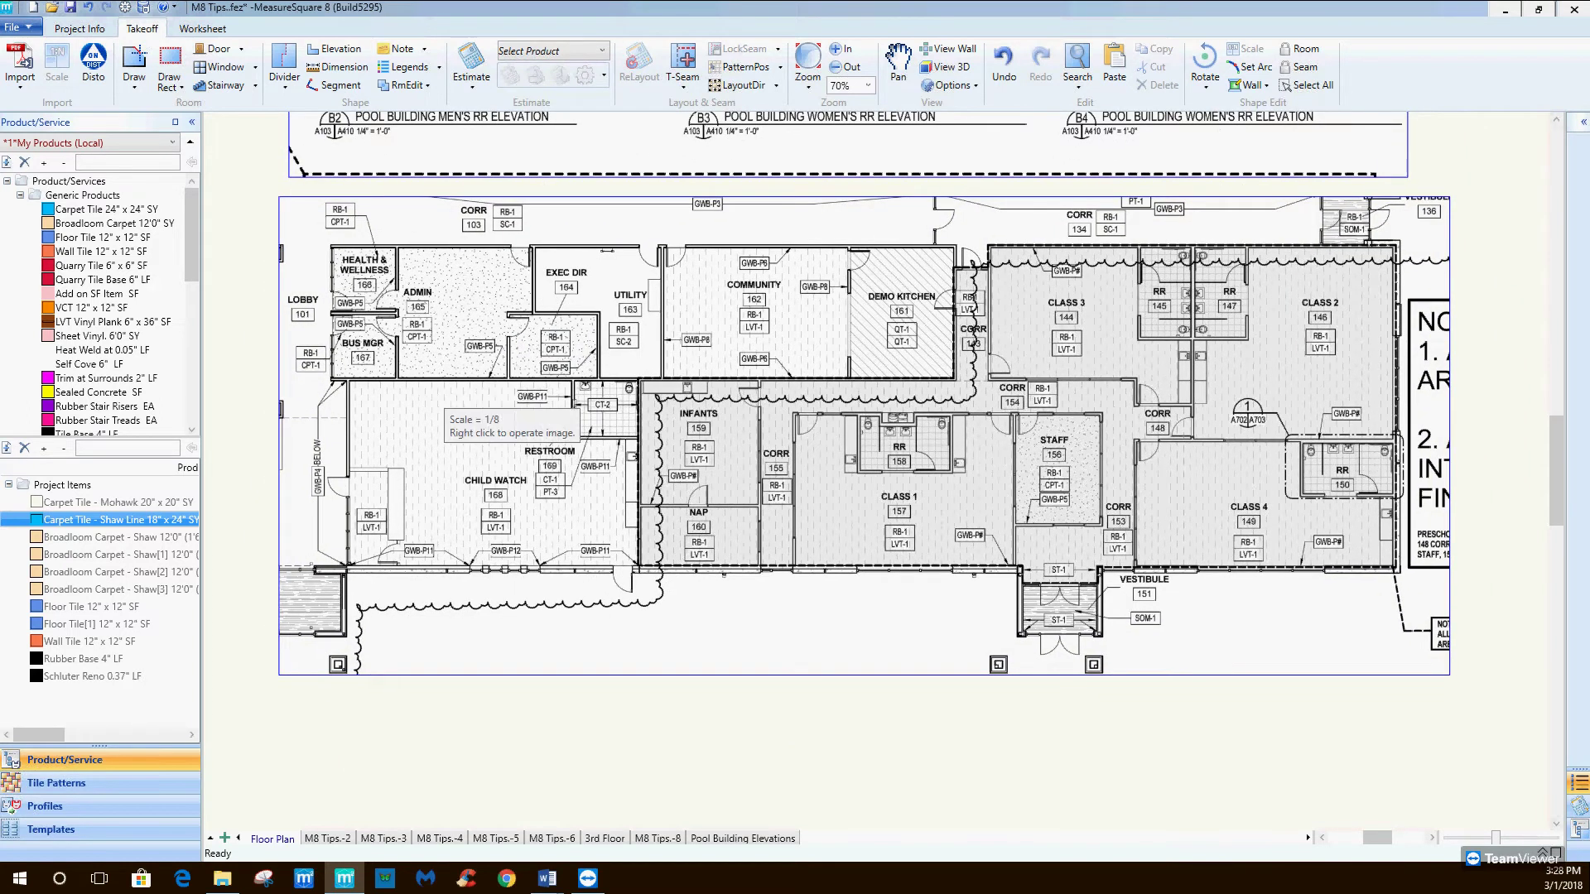
pyautogui.moveTo(557, 410)
pyautogui.mouseDown(button='middle')
pyautogui.moveTo(621, 422)
pyautogui.moveTo(542, 413)
pyautogui.mouseUp(button='middle')
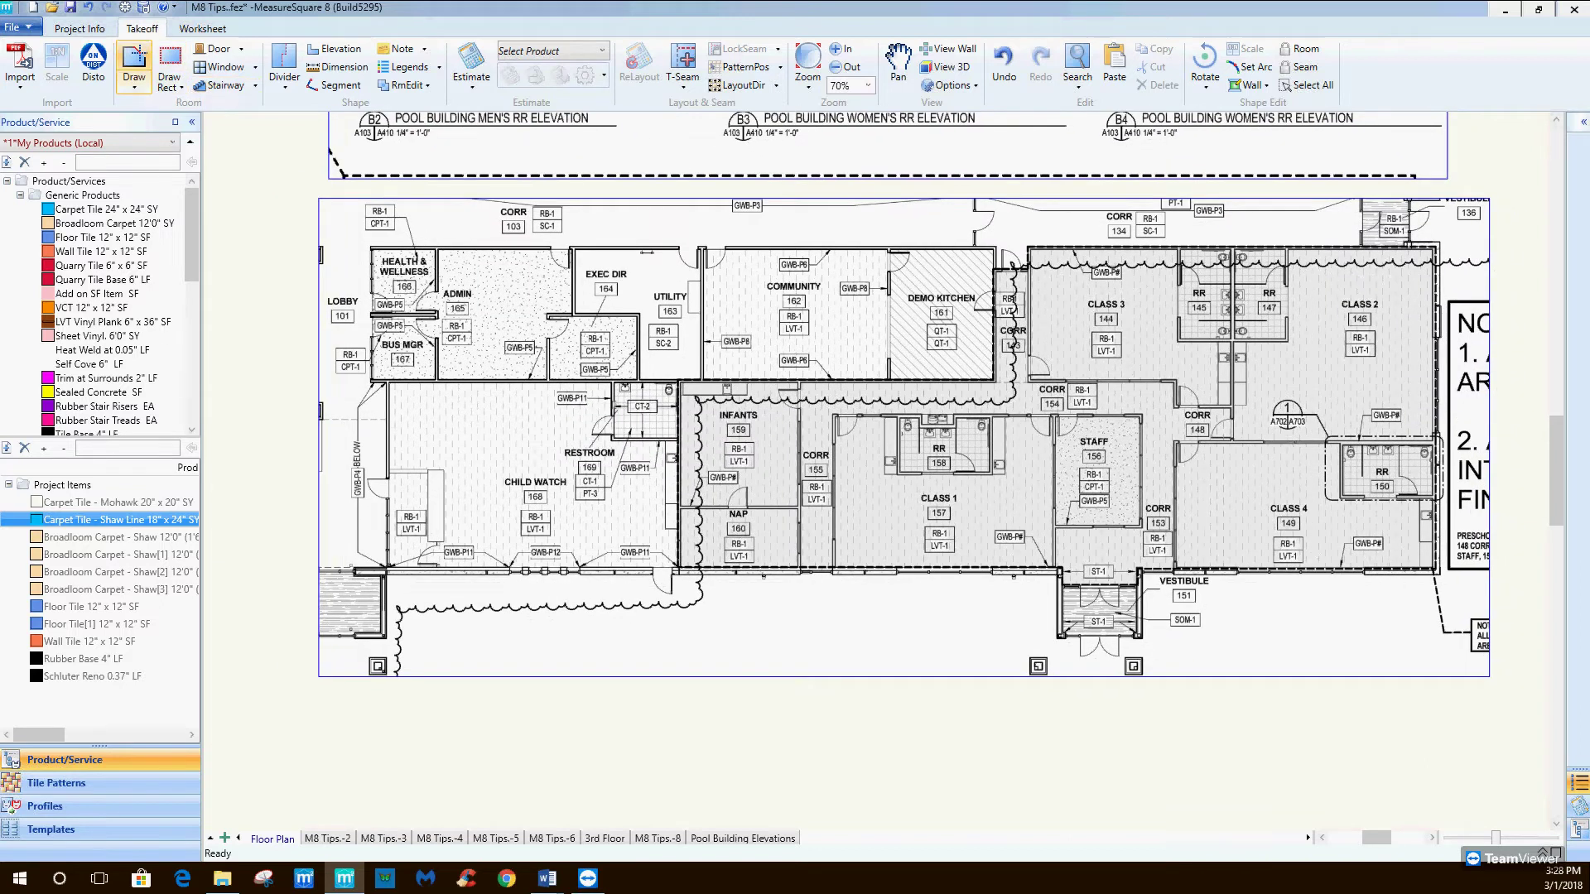
pyautogui.click(134, 68)
pyautogui.scroll(3, 372, 248)
pyautogui.click(369, 241)
pyautogui.click(369, 486)
pyautogui.click(401, 486)
pyautogui.click(395, 386)
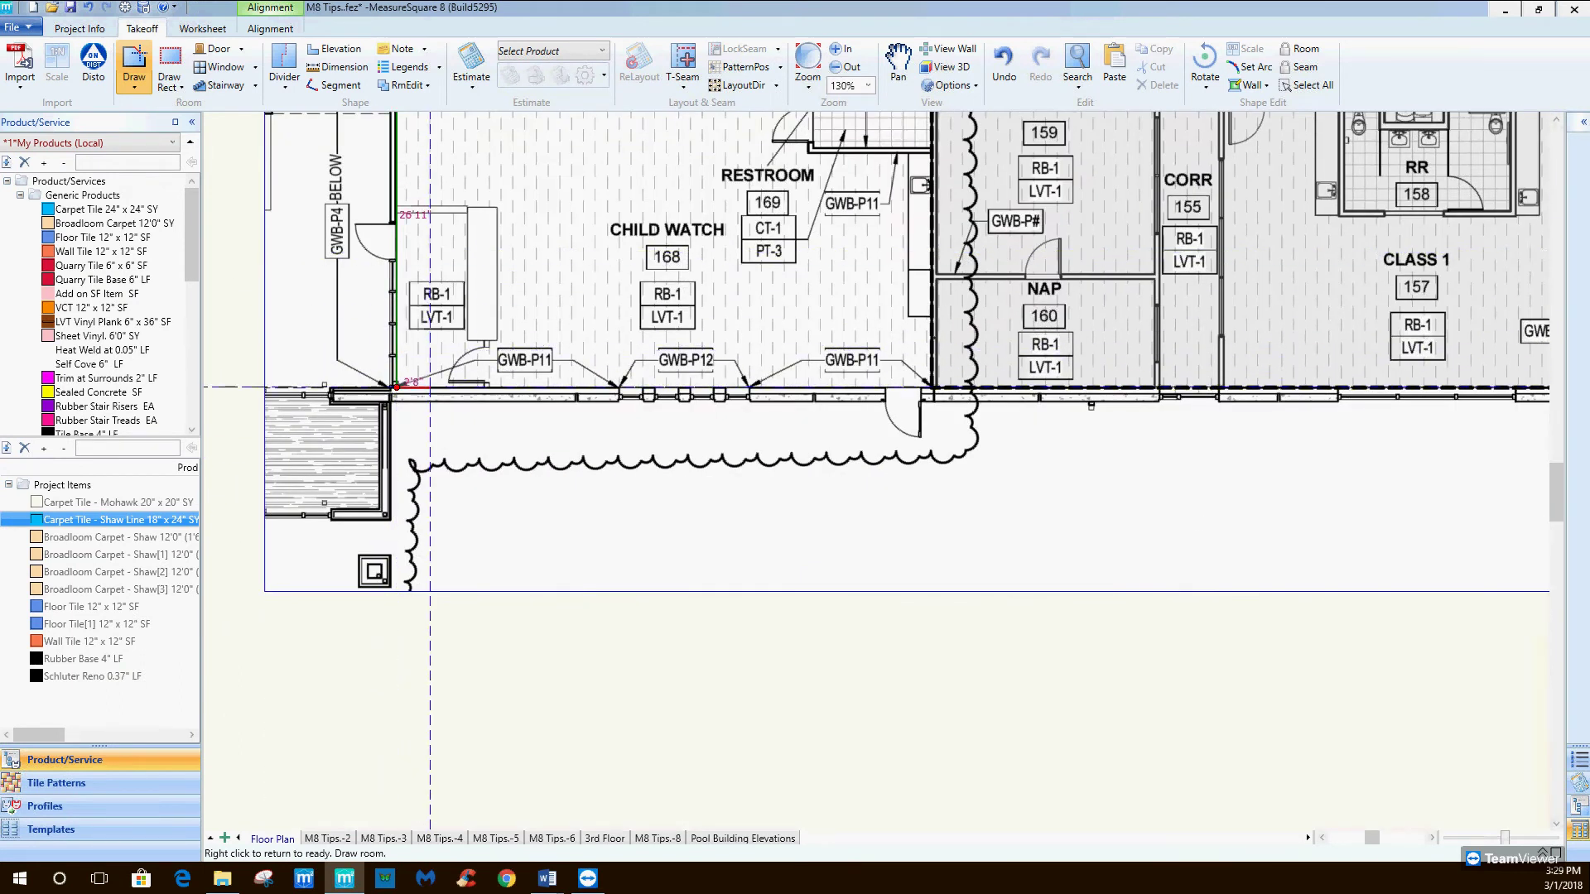
# Trace the outline about 150'2" along the south wall, up beside Class 4 and Class 2, and back along the corridor wall to close it.
pyautogui.moveTo(1360, 404); pyautogui.dragTo(930, 538, button='middle')
pyautogui.scroll(-2, 930, 538)
pyautogui.moveTo(1358, 539); pyautogui.dragTo(981, 509, button='middle')
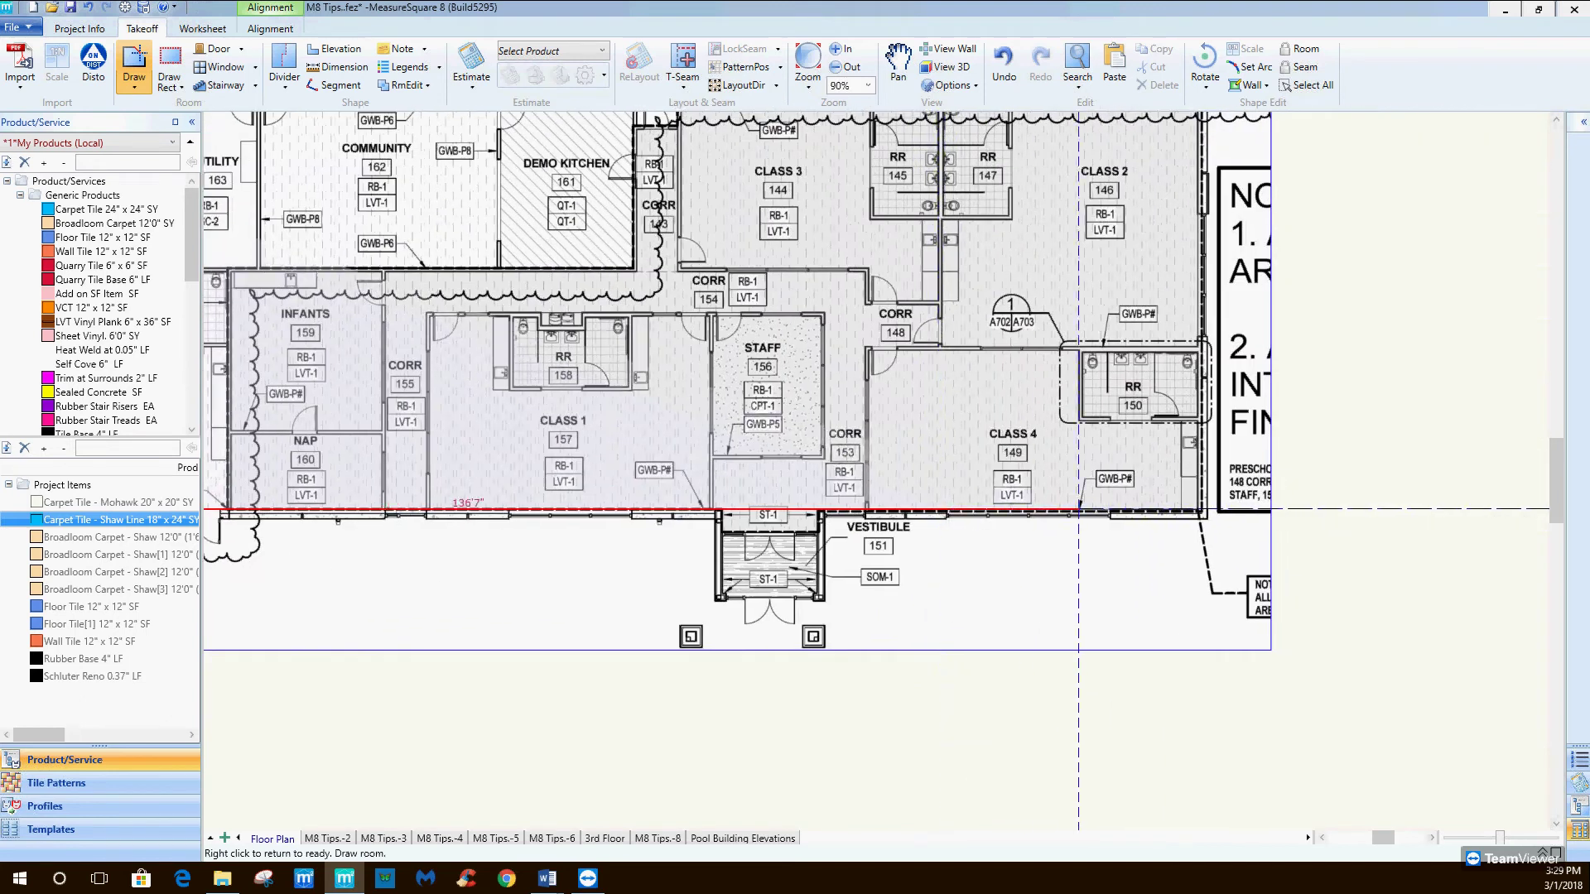
pyautogui.click(1200, 509)
pyautogui.moveTo(1203, 242); pyautogui.dragTo(1293, 427, button='middle')
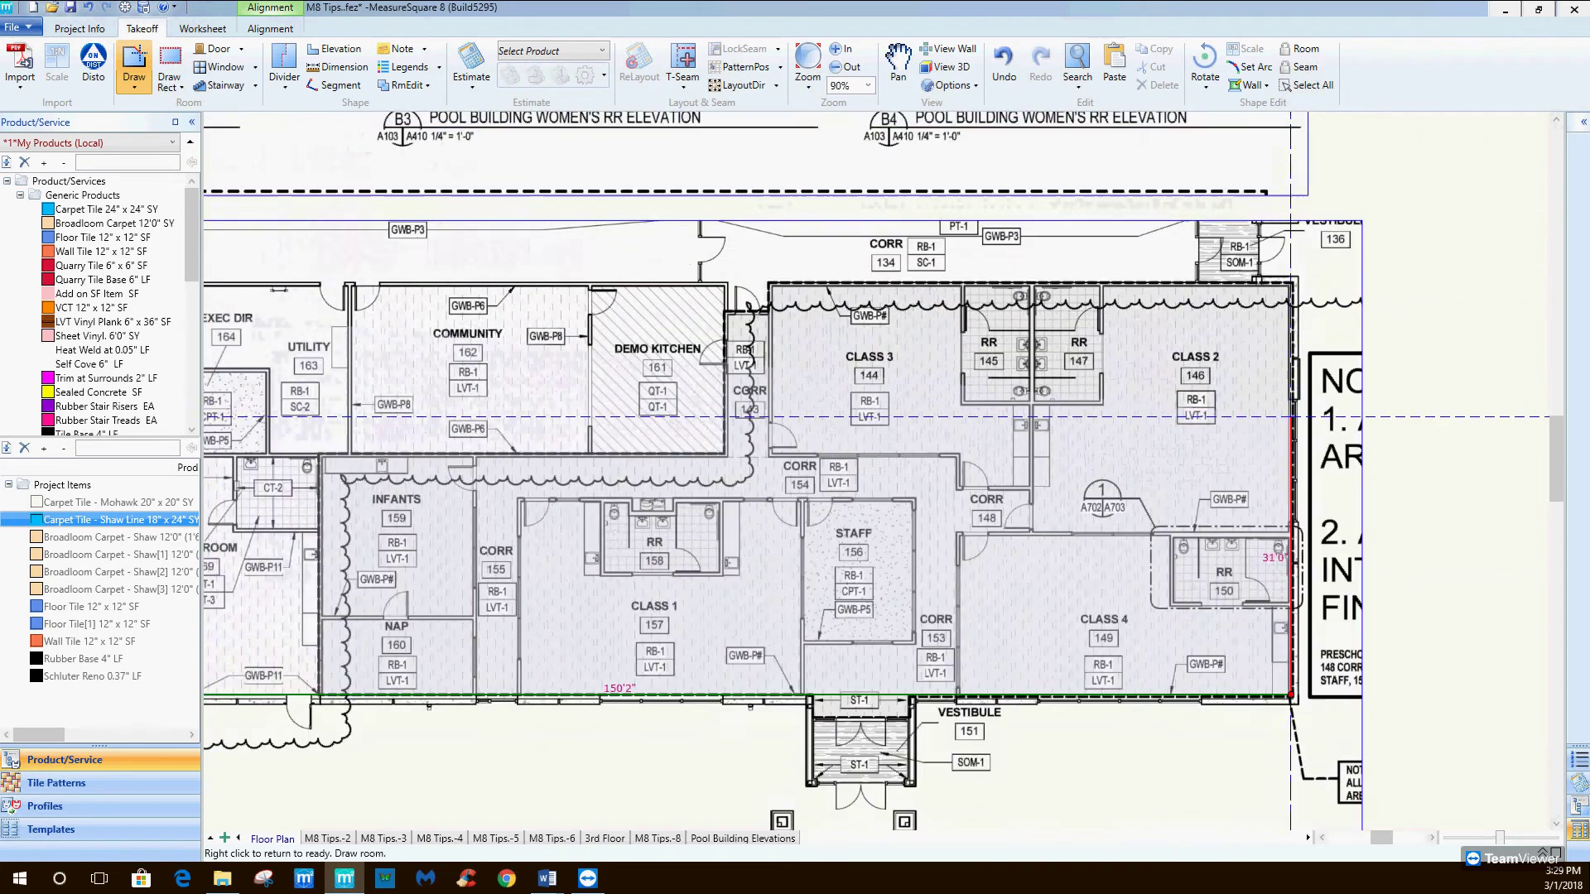
pyautogui.click(1291, 284)
pyautogui.moveTo(540, 284); pyautogui.dragTo(1262, 252, button='middle')
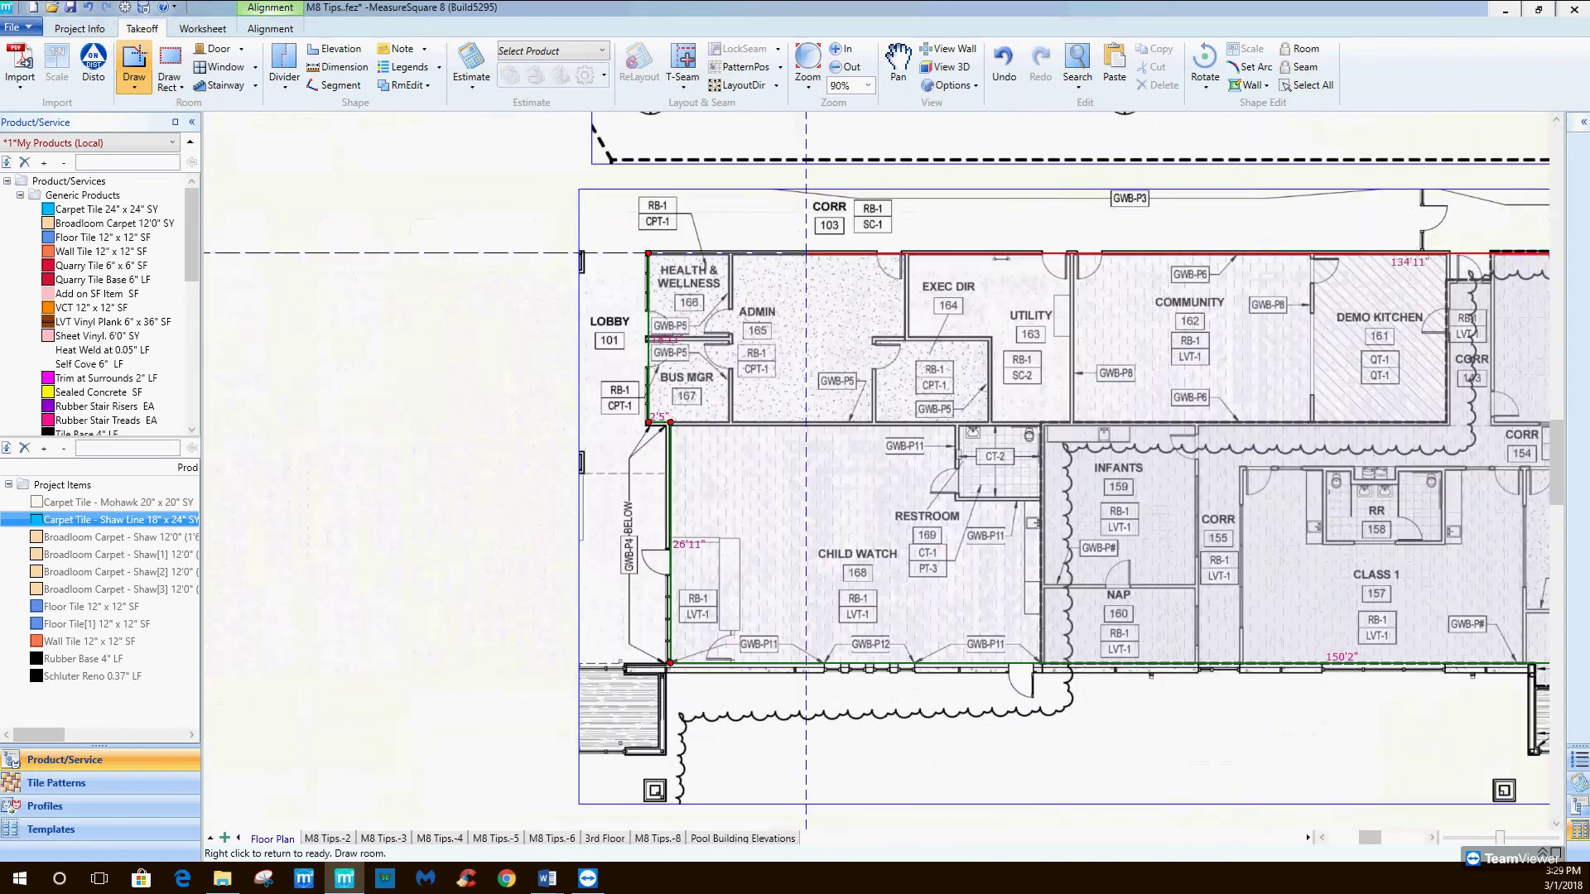
pyautogui.click(658, 253)
pyautogui.scroll(-3, 659, 260)
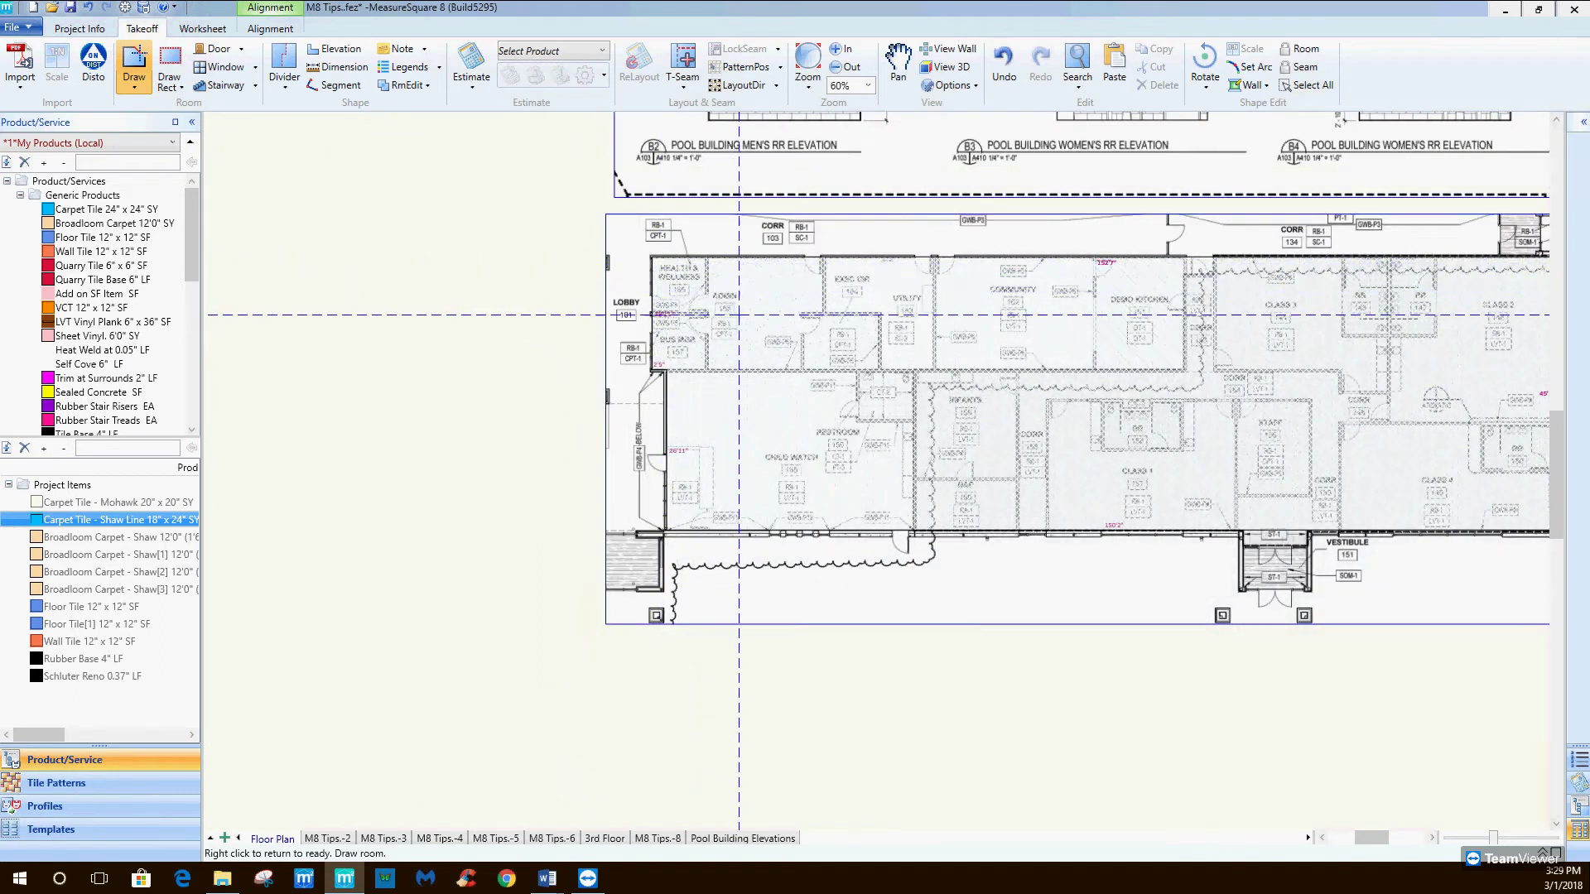
pyautogui.moveTo(732, 316); pyautogui.dragTo(504, 352, button='middle')
pyautogui.rightClick(518, 251)
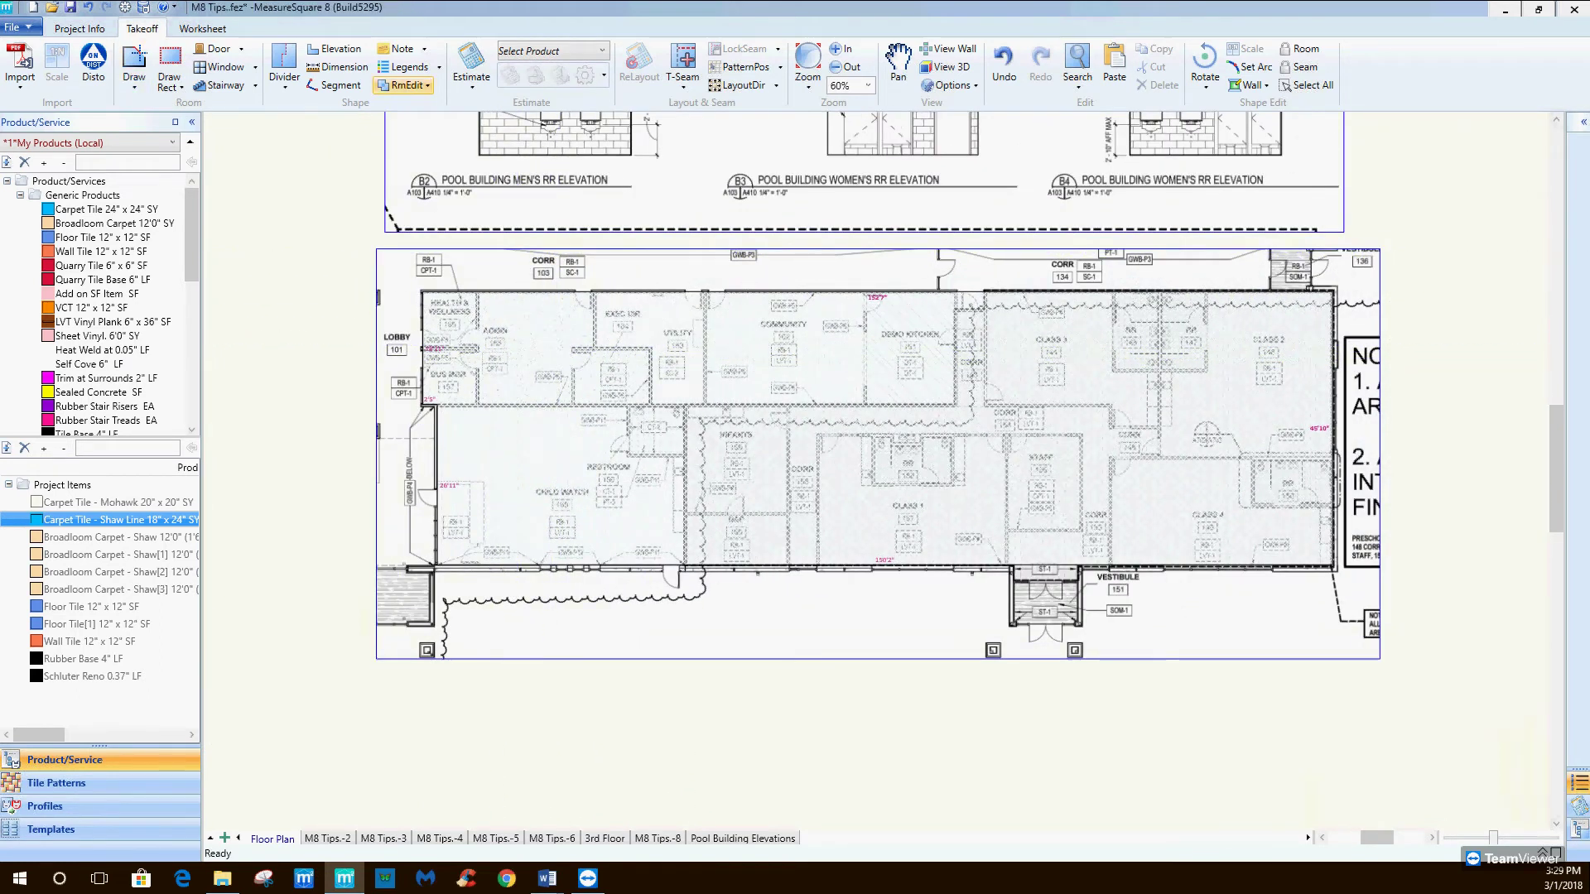
# Draw a wall from Child Watch's upper corner beneath the office row to Demo Kitchen's far side and up to the corridor wall.
pyautogui.click(406, 84)
pyautogui.click(423, 122)
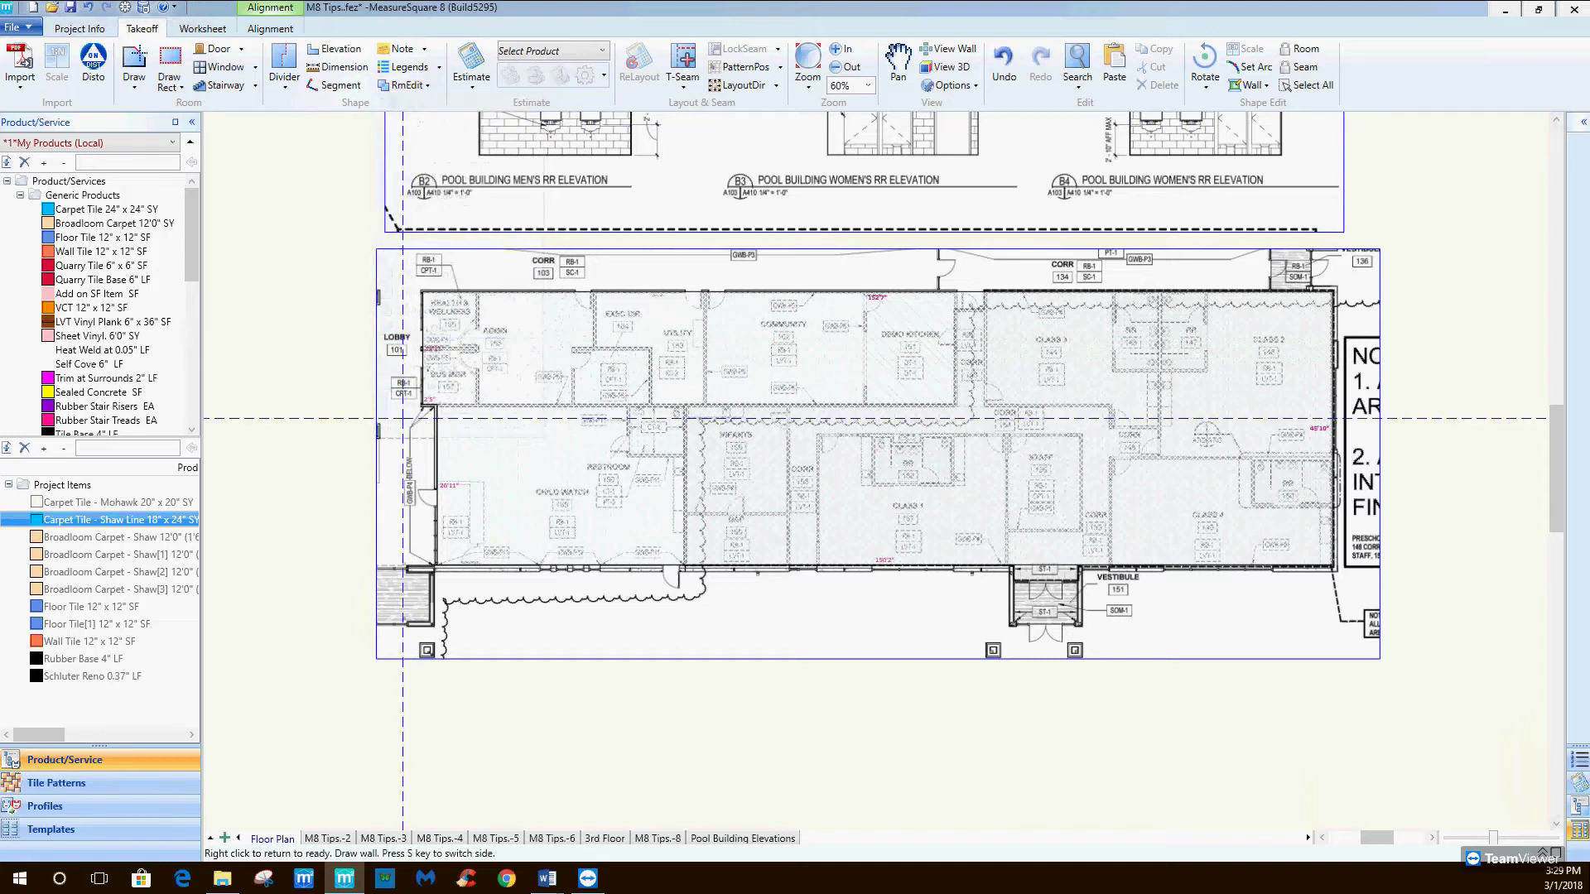
pyautogui.click(437, 408)
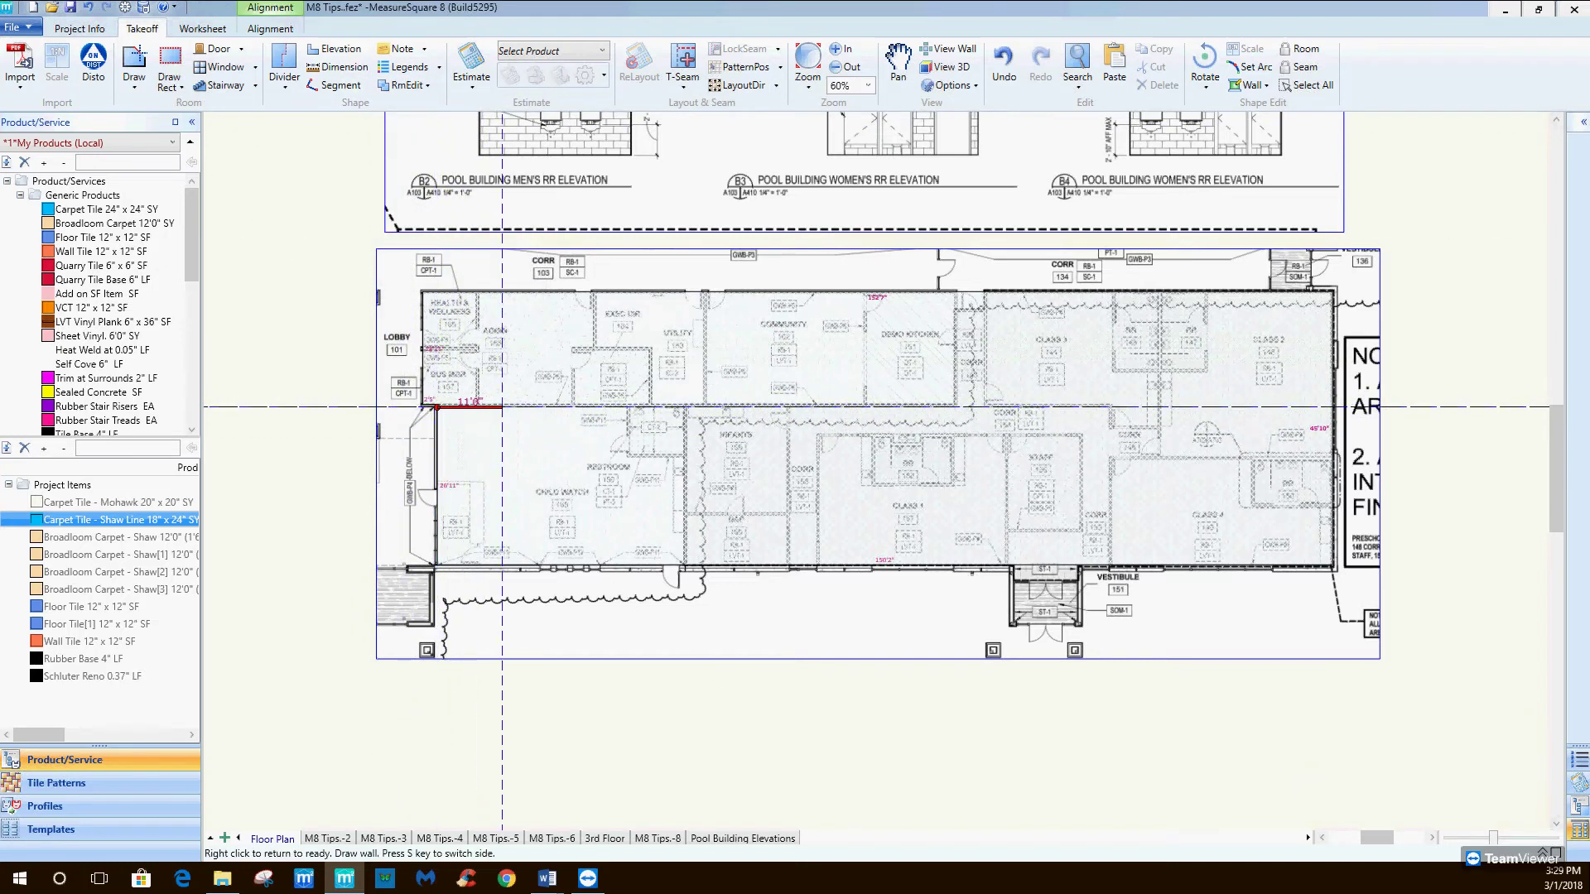
pyautogui.click(955, 407)
pyautogui.click(955, 291)
# Draw the two partition walls on either side of Community 162, each about 19'3" long.
pyautogui.click(865, 291)
pyautogui.click(865, 406)
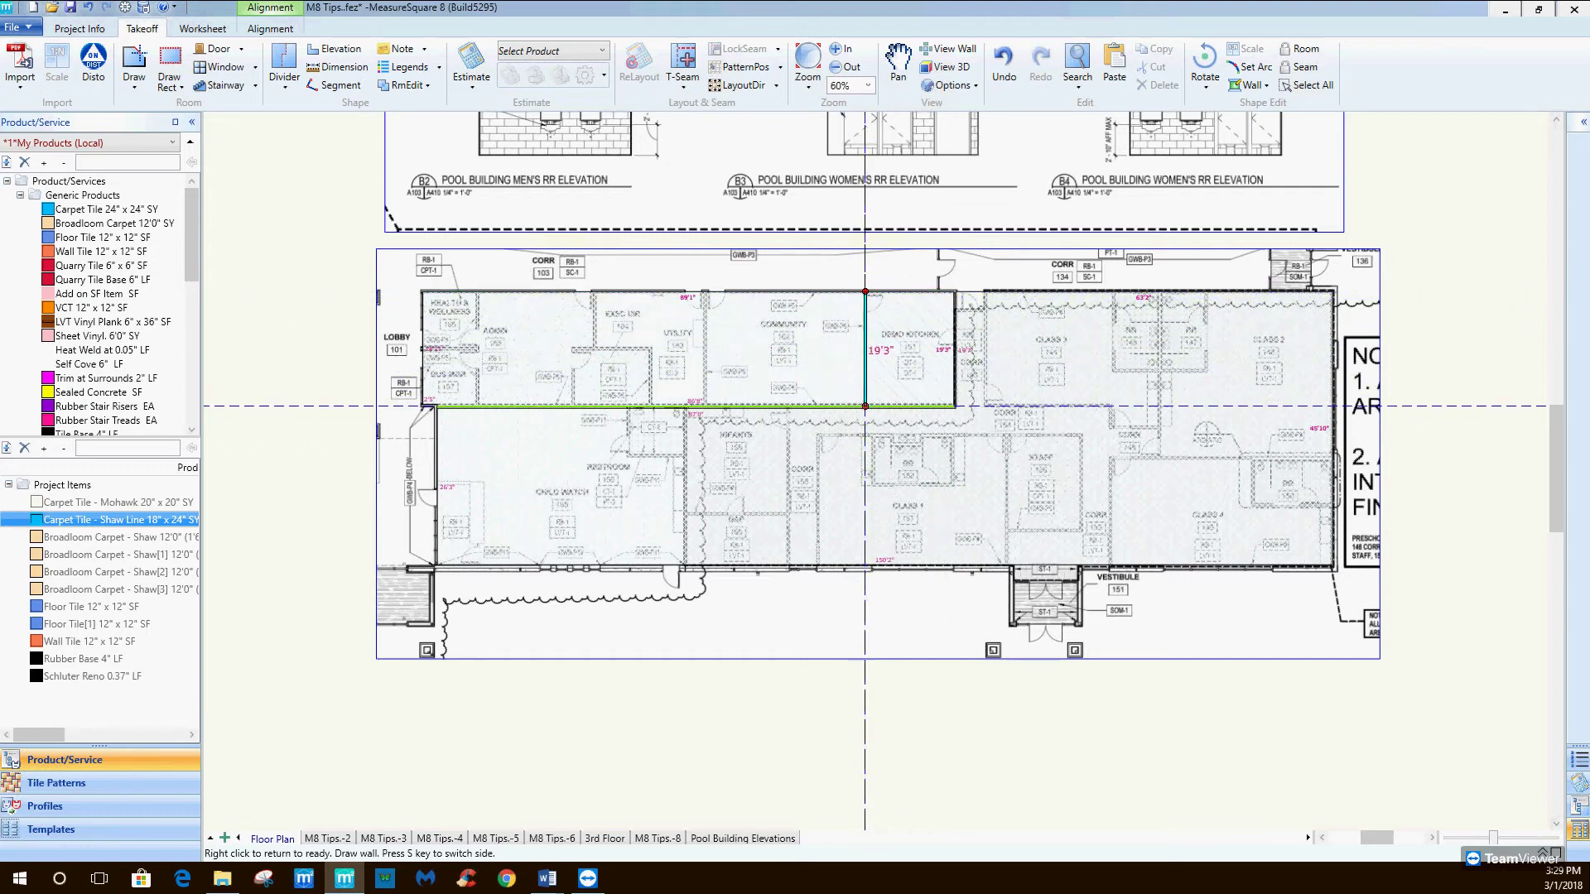
pyautogui.click(704, 406)
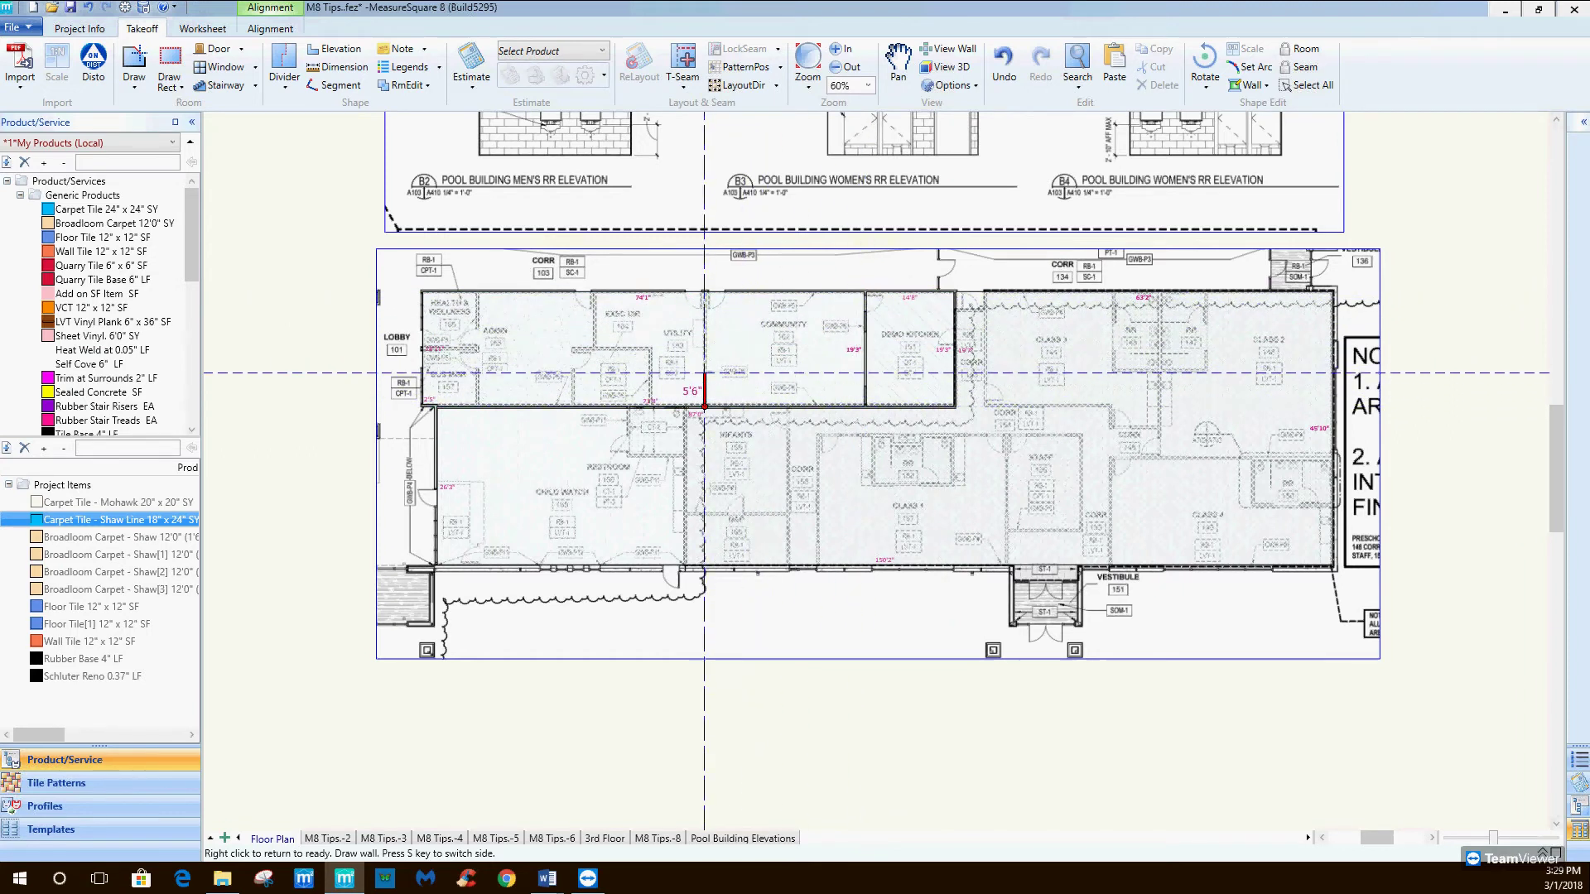
pyautogui.click(704, 291)
# Draw the walls separating Exec Dir 164, Admin 165 and Utility 163 and enclosing the small carpeted office below Exec Dir, about 12'7" wide.
pyautogui.click(595, 291)
pyautogui.click(595, 349)
pyautogui.click(573, 348)
pyautogui.click(573, 406)
pyautogui.click(595, 349)
pyautogui.click(650, 349)
pyautogui.click(650, 406)
pyautogui.rightClick(650, 405)
pyautogui.moveTo(595, 351); pyautogui.dragTo(573, 350)
# Draw the partition between Admin and the two lobby-side offices, and a wall about 9'0" long dividing Health & Wellness from Bus Mgr.
pyautogui.scroll(5, 578, 349)
pyautogui.scroll(1, 571, 351)
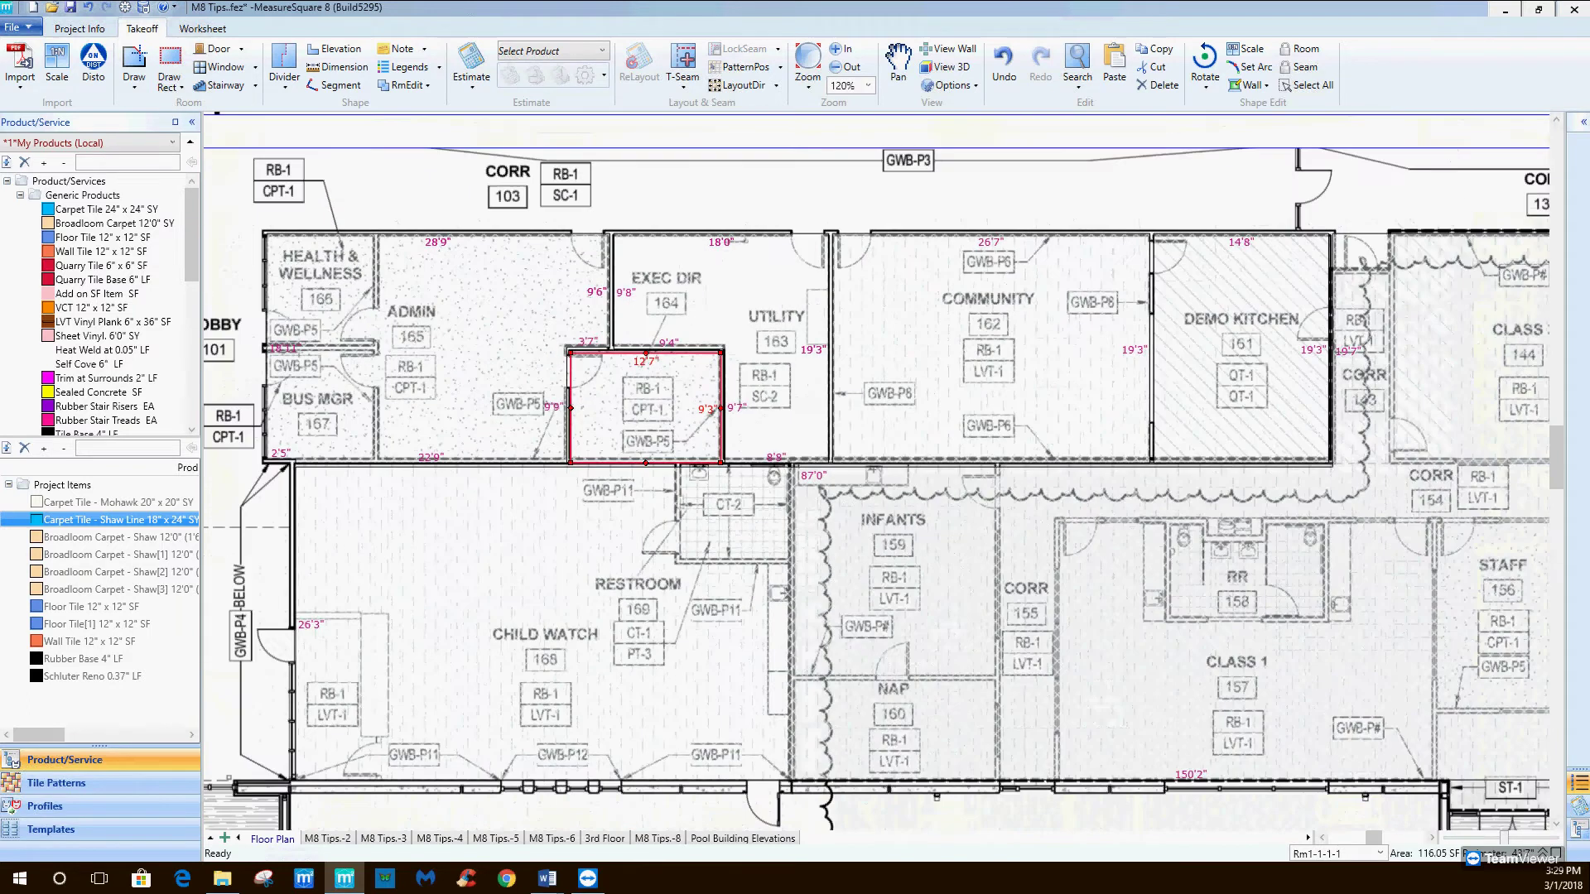
pyautogui.click(404, 86)
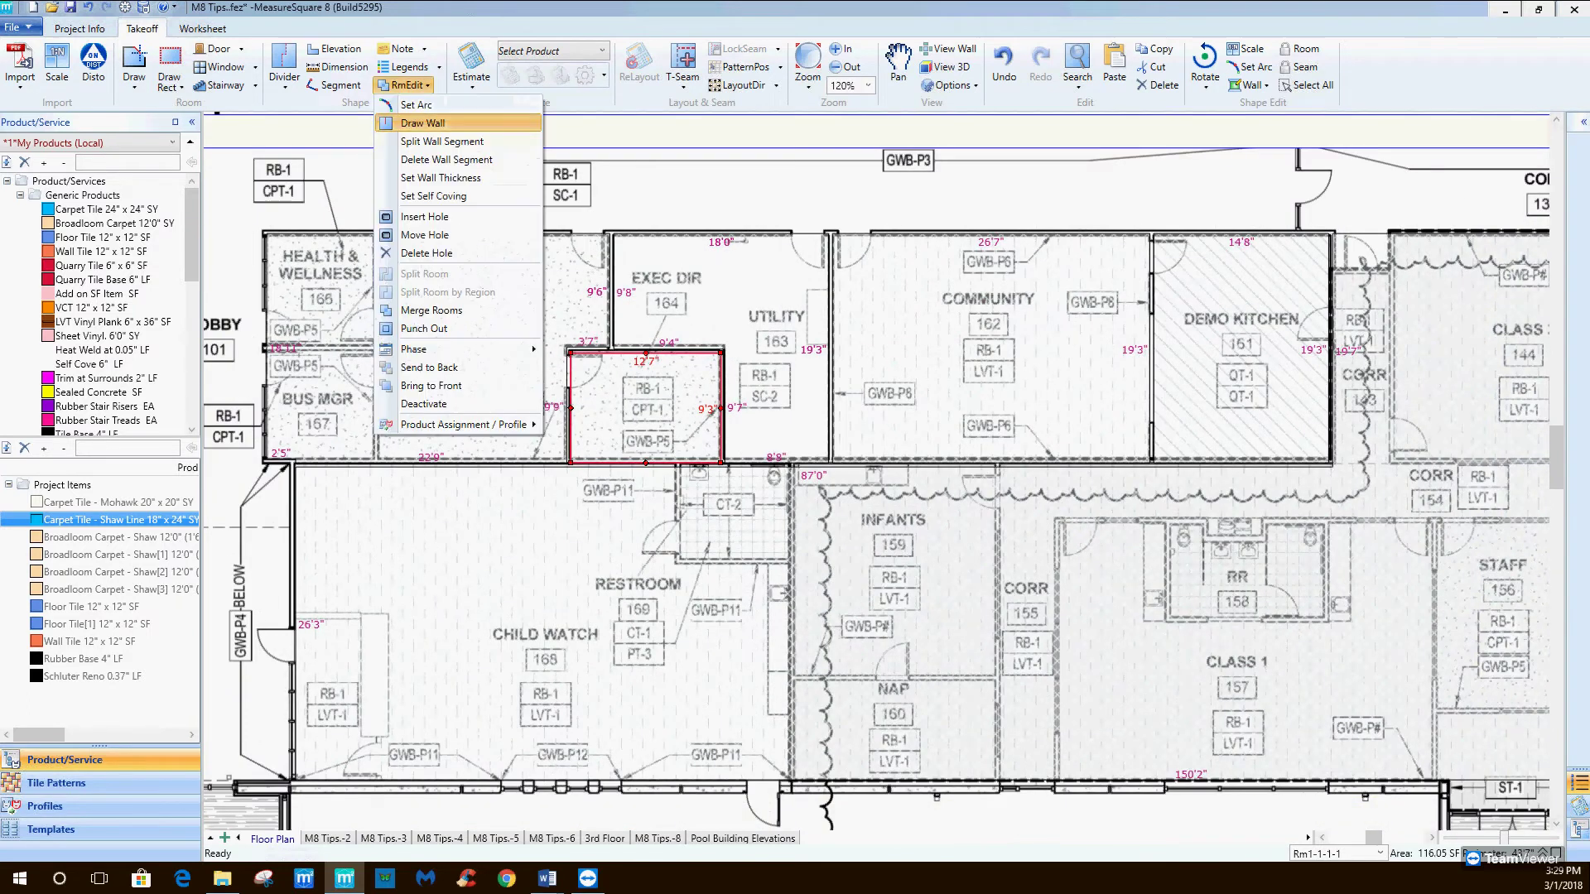
pyautogui.click(414, 123)
pyautogui.click(376, 233)
pyautogui.click(375, 460)
pyautogui.click(374, 350)
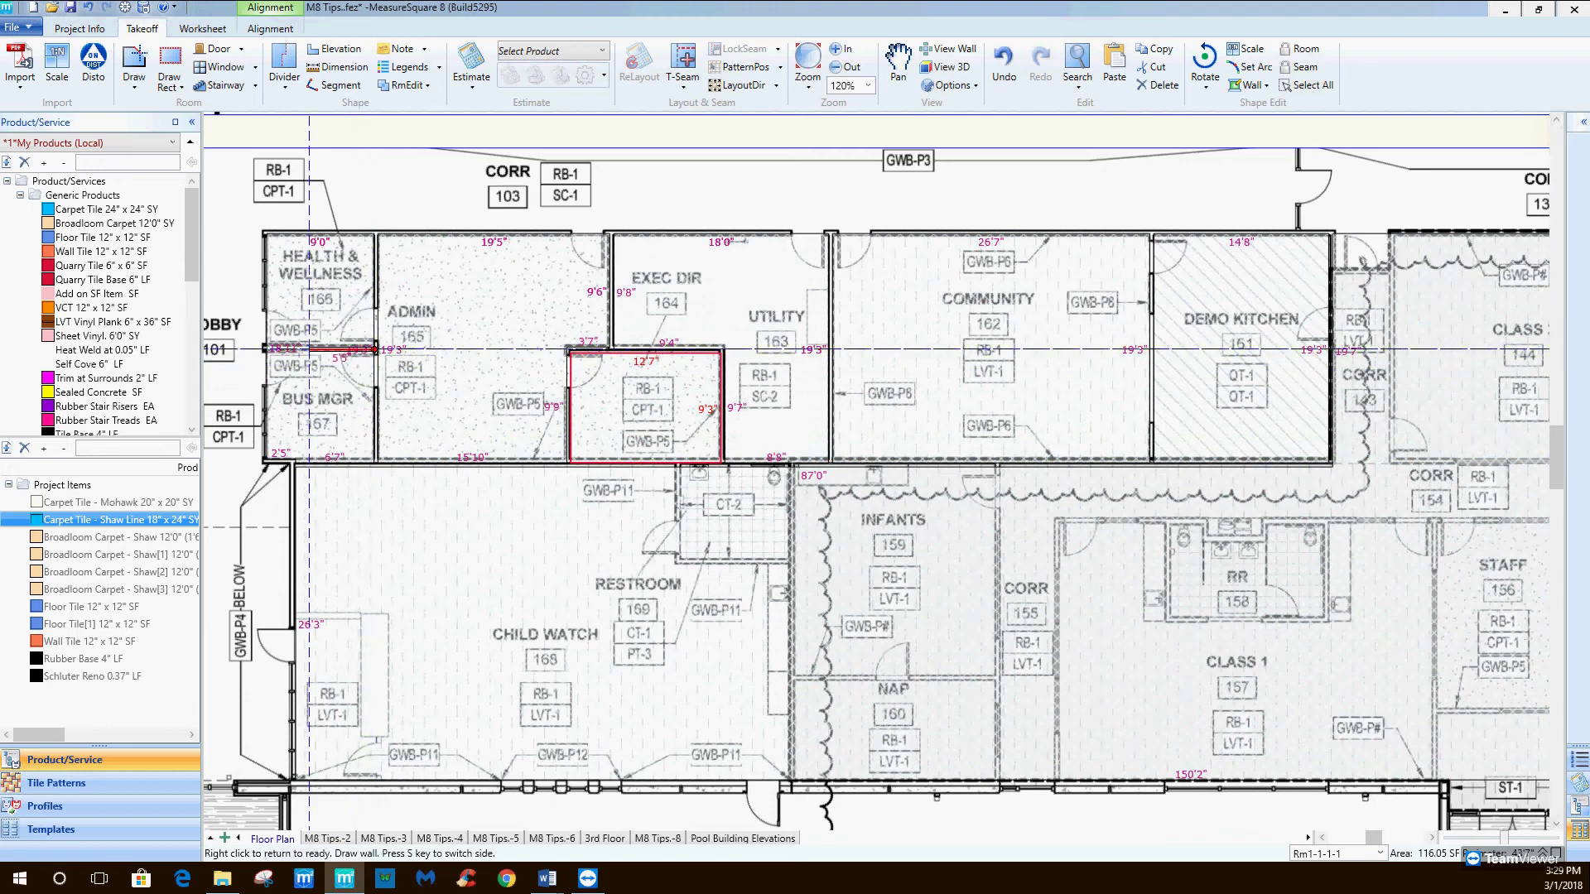
pyautogui.click(264, 350)
# Draw the walls enclosing restroom 169 at Child Watch's upper corner, about 9'8" by 8'3".
pyautogui.moveTo(455, 396); pyautogui.dragTo(472, 319, button='middle')
pyautogui.scroll(-3, 473, 319)
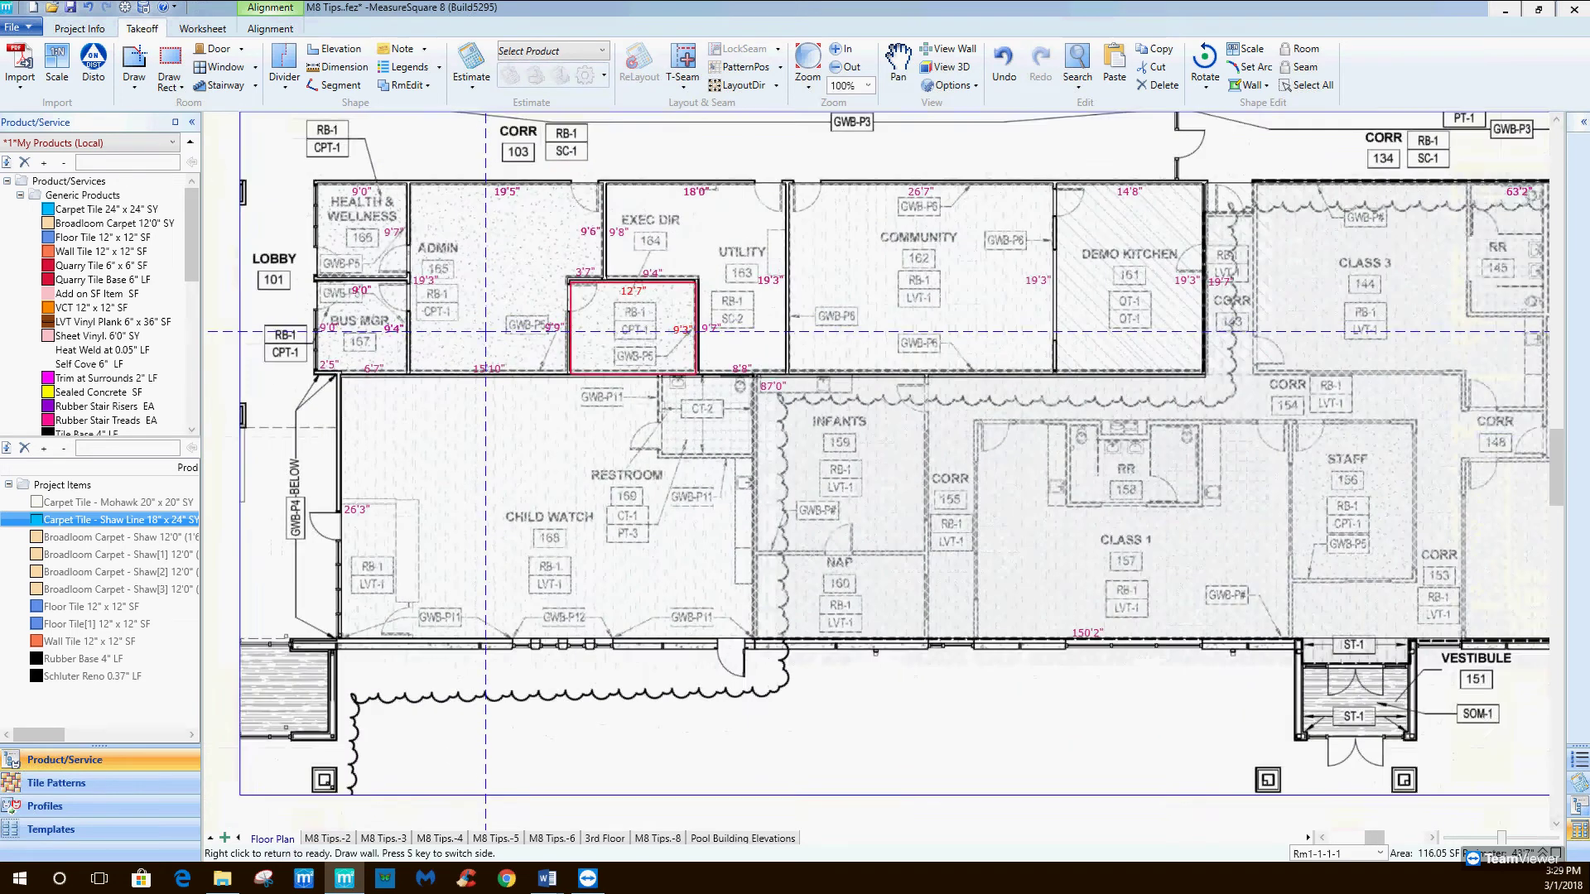
pyautogui.click(641, 373)
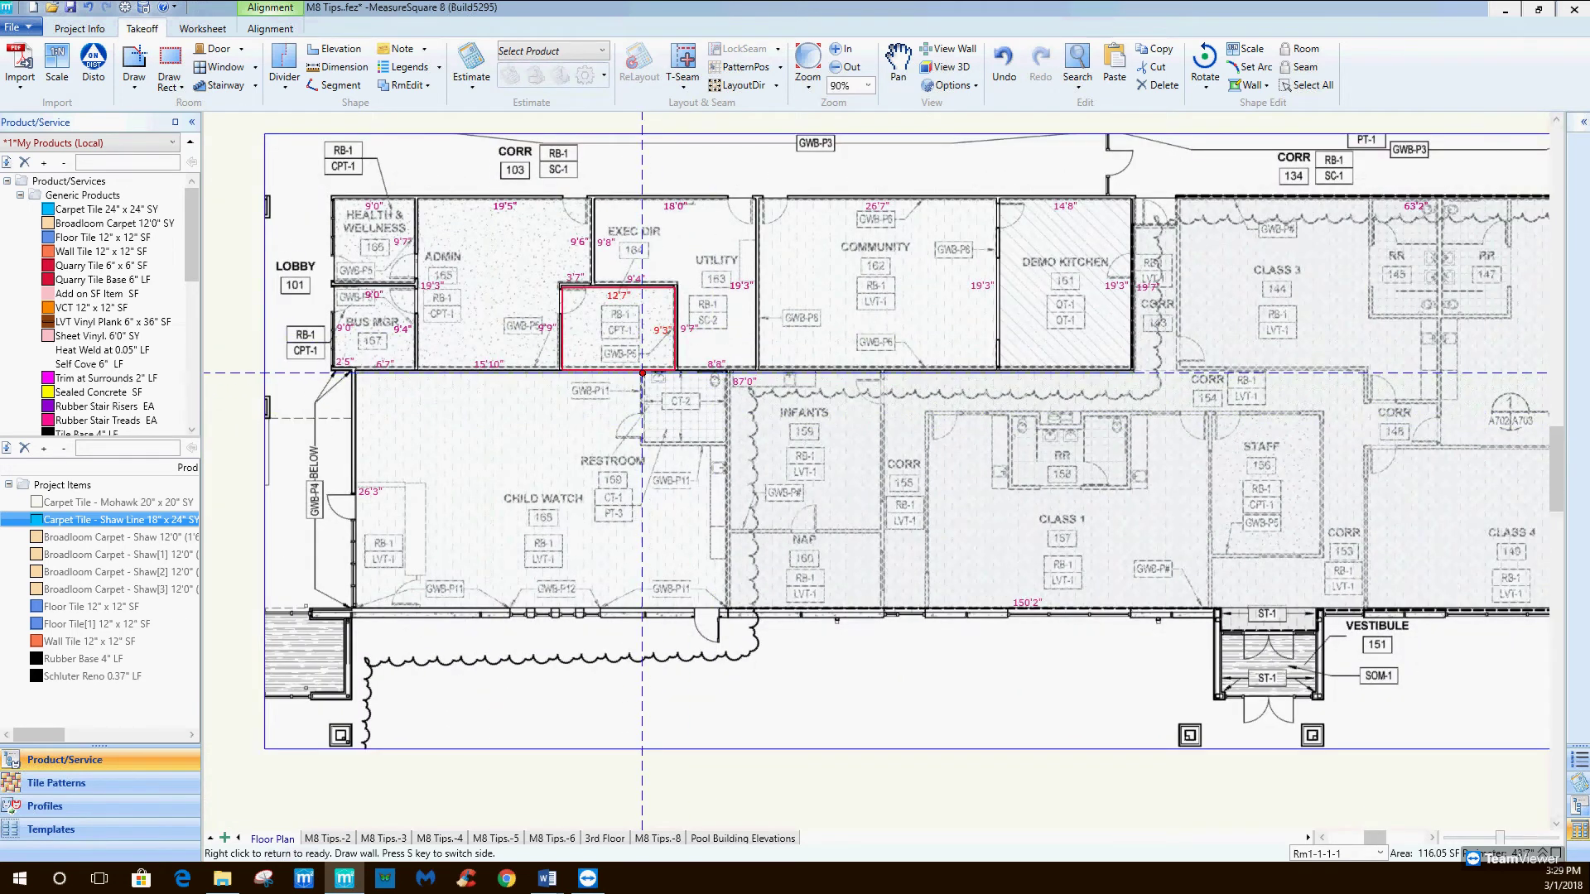
pyautogui.click(642, 446)
pyautogui.click(727, 444)
pyautogui.click(727, 373)
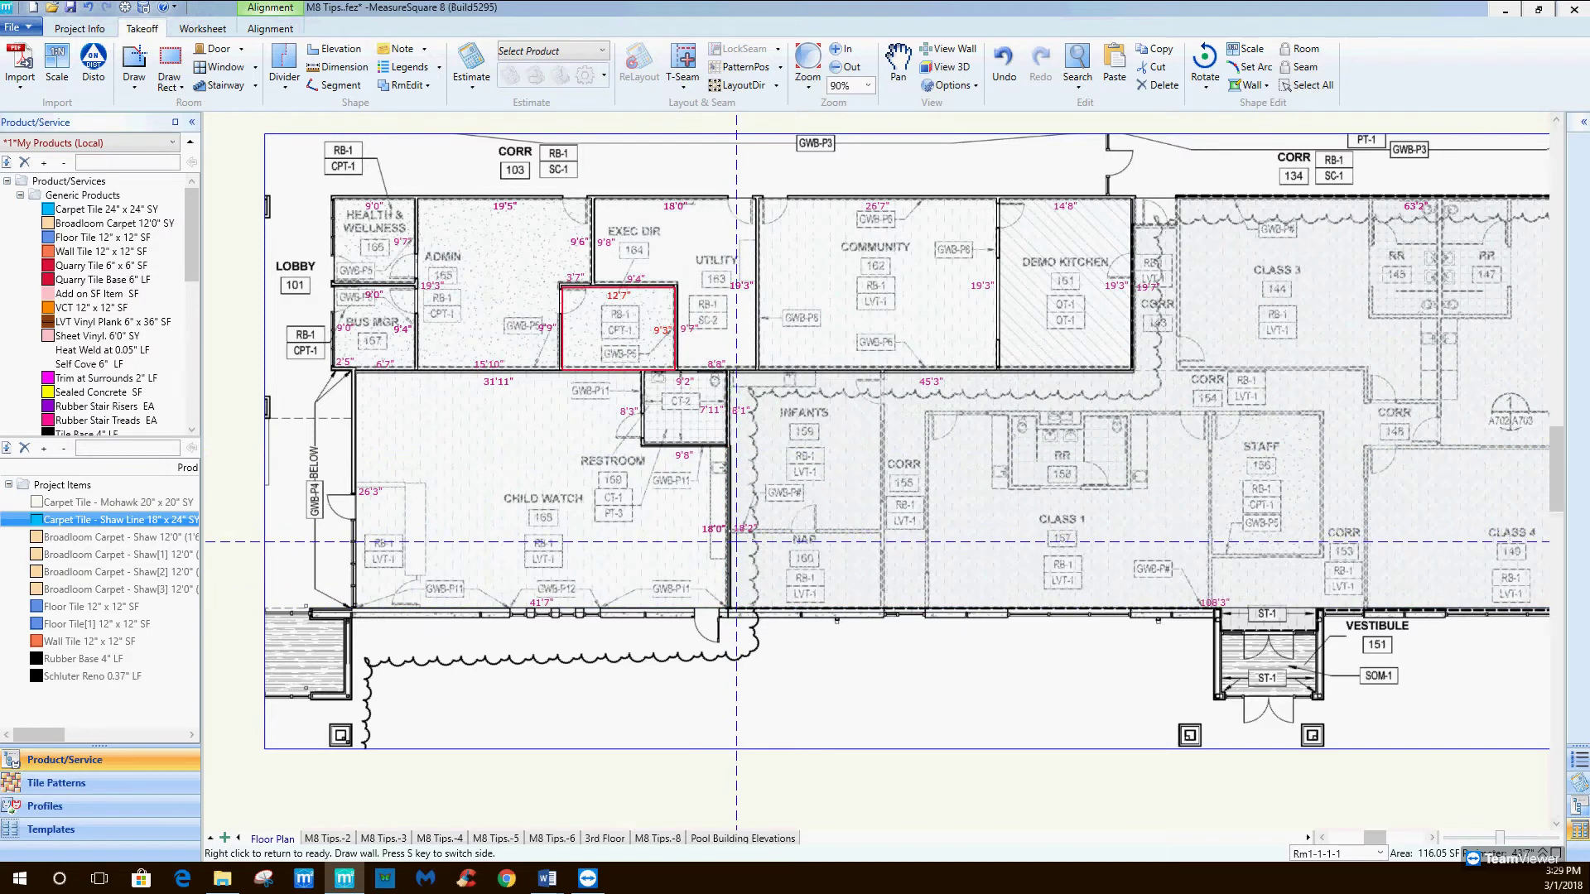
# Draw the dividing wall between Infants 159 and Nap 160 and the walls separating both rooms from Corridor 155.
pyautogui.click(729, 530)
pyautogui.click(882, 530)
pyautogui.click(881, 372)
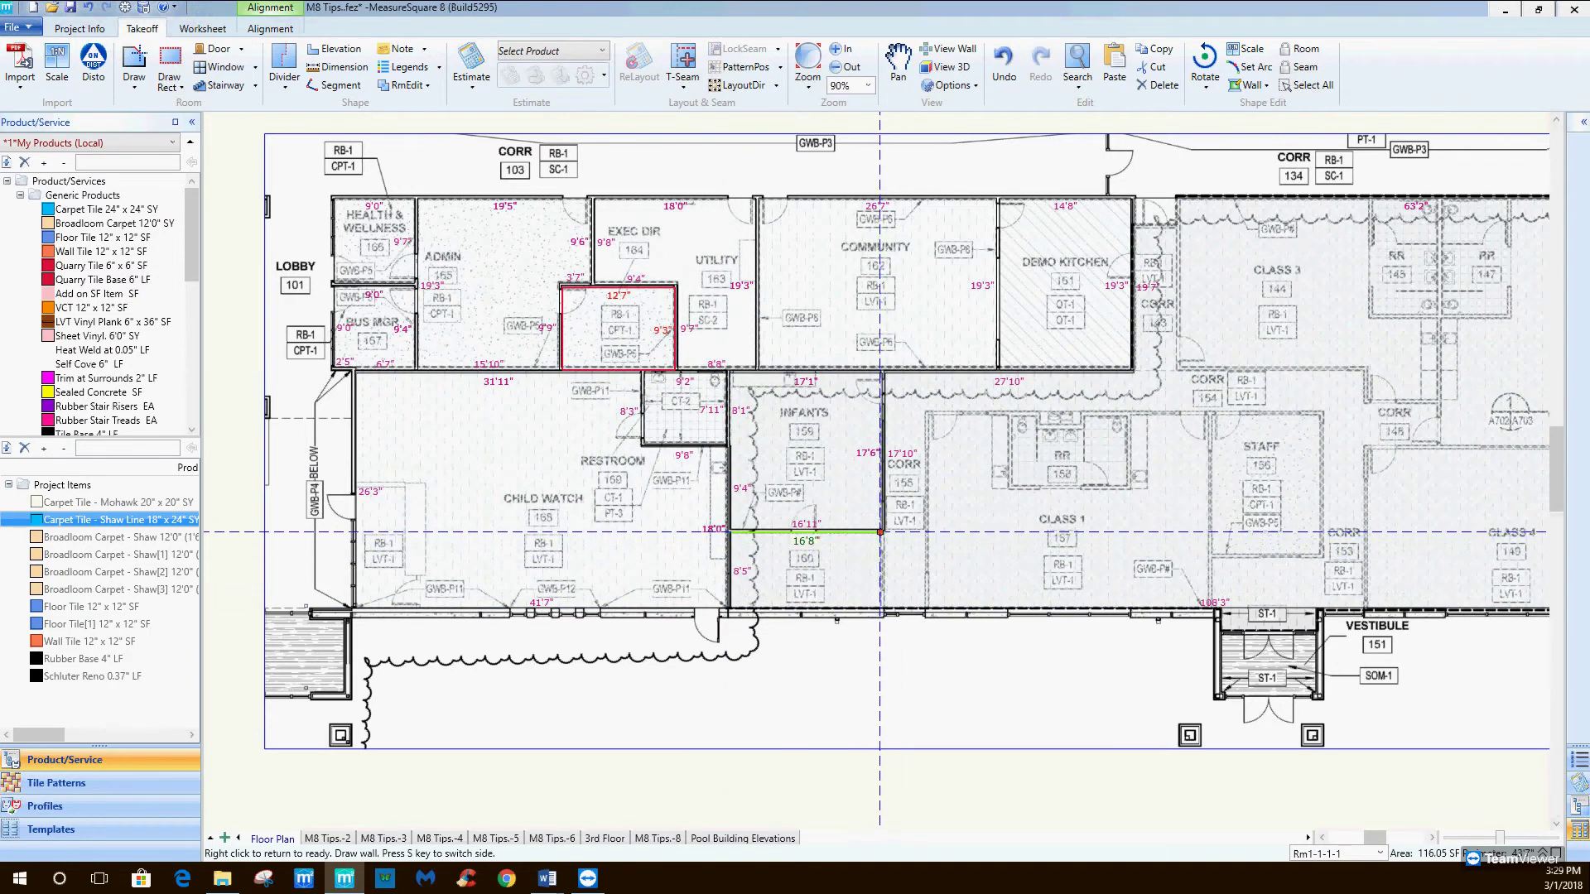
pyautogui.click(880, 532)
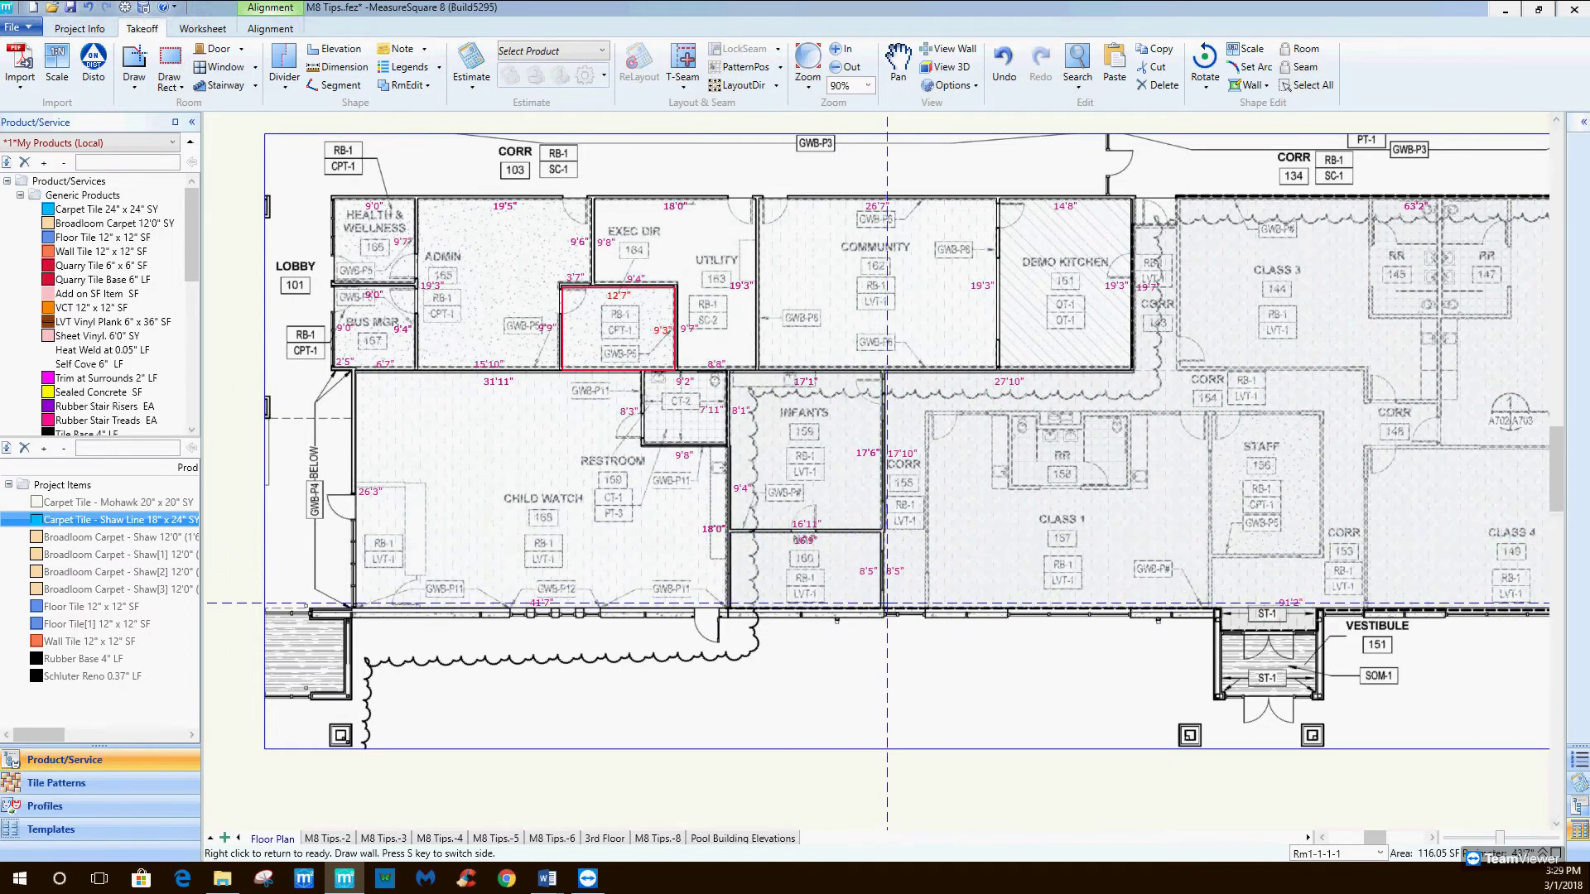
# Draw the walls enclosing Class 1 against the south wall, about 31'3" by 21'6".
pyautogui.click(927, 607)
pyautogui.click(928, 413)
pyautogui.click(1209, 608)
# Draw the walls enclosing restroom 158 inside Class 1, about 13'7" by 8'3".
pyautogui.click(1010, 416)
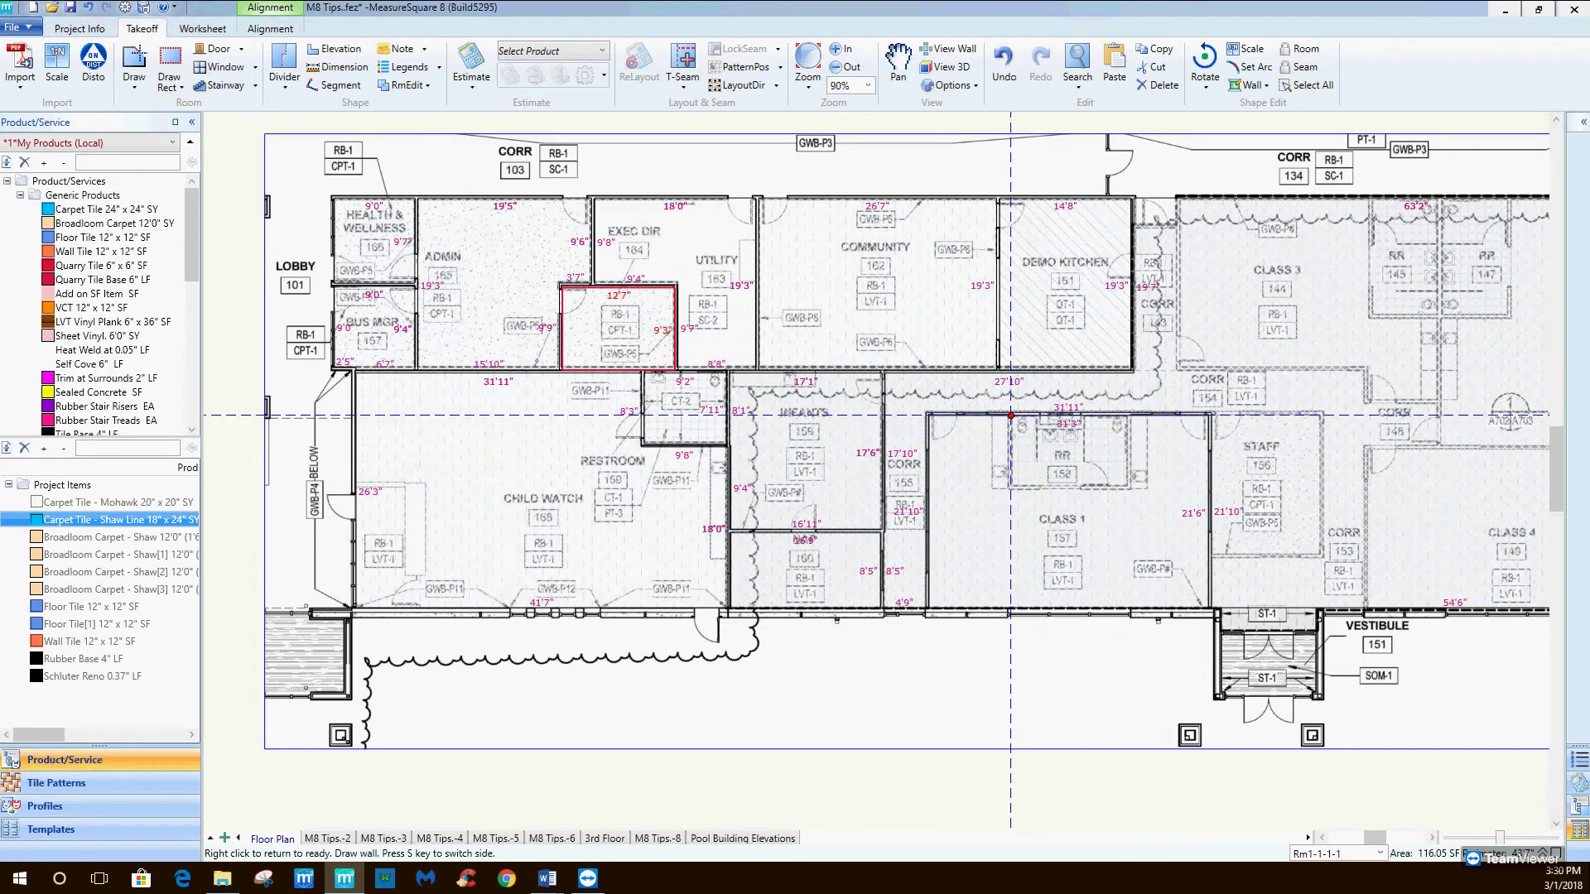
pyautogui.click(1010, 487)
pyautogui.click(1127, 487)
pyautogui.click(1128, 417)
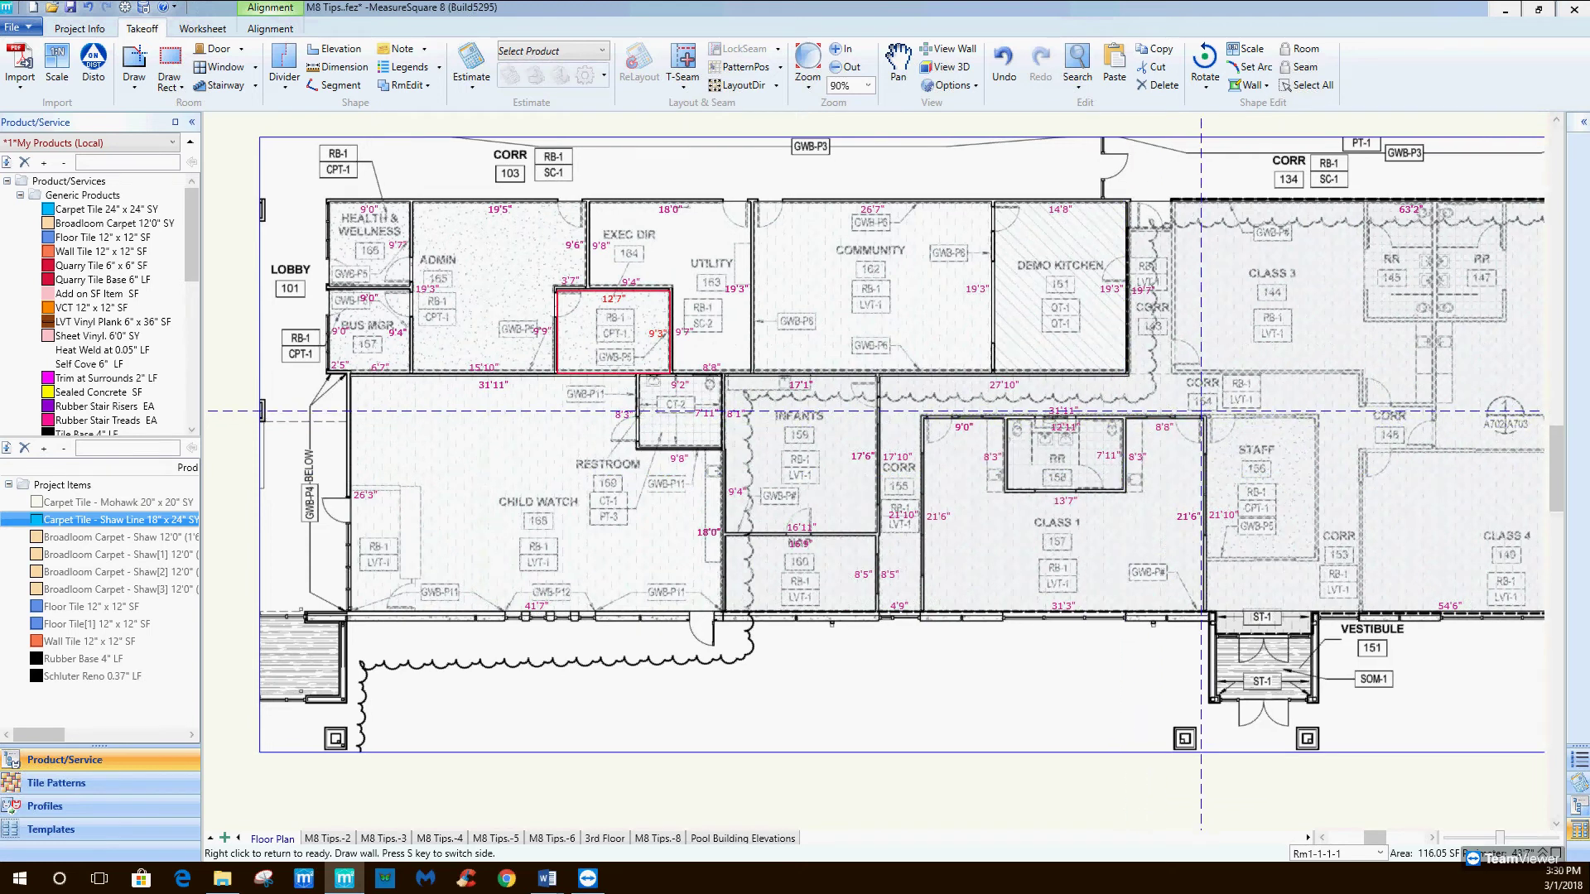
# Draw the stepped walls enclosing Class 3, about 19'1" deep on the corridor side and 20'9" along the first south segment.
pyautogui.moveTo(1201, 410); pyautogui.dragTo(996, 478, button='middle')
pyautogui.click(969, 269)
pyautogui.click(968, 439)
pyautogui.click(1155, 439)
pyautogui.click(1155, 473)
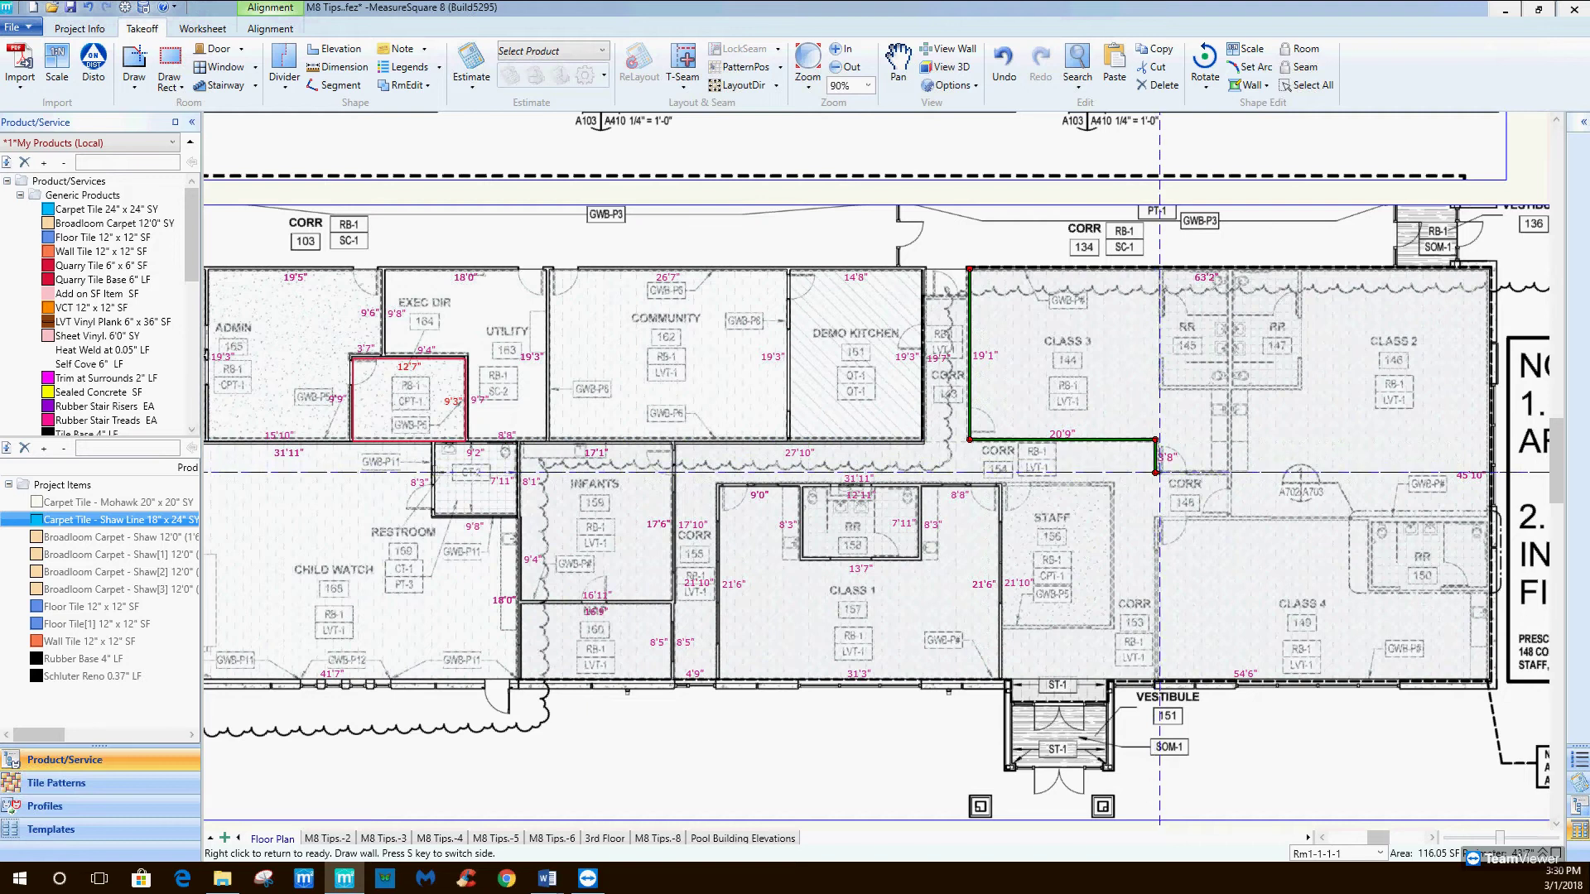
pyautogui.click(1230, 269)
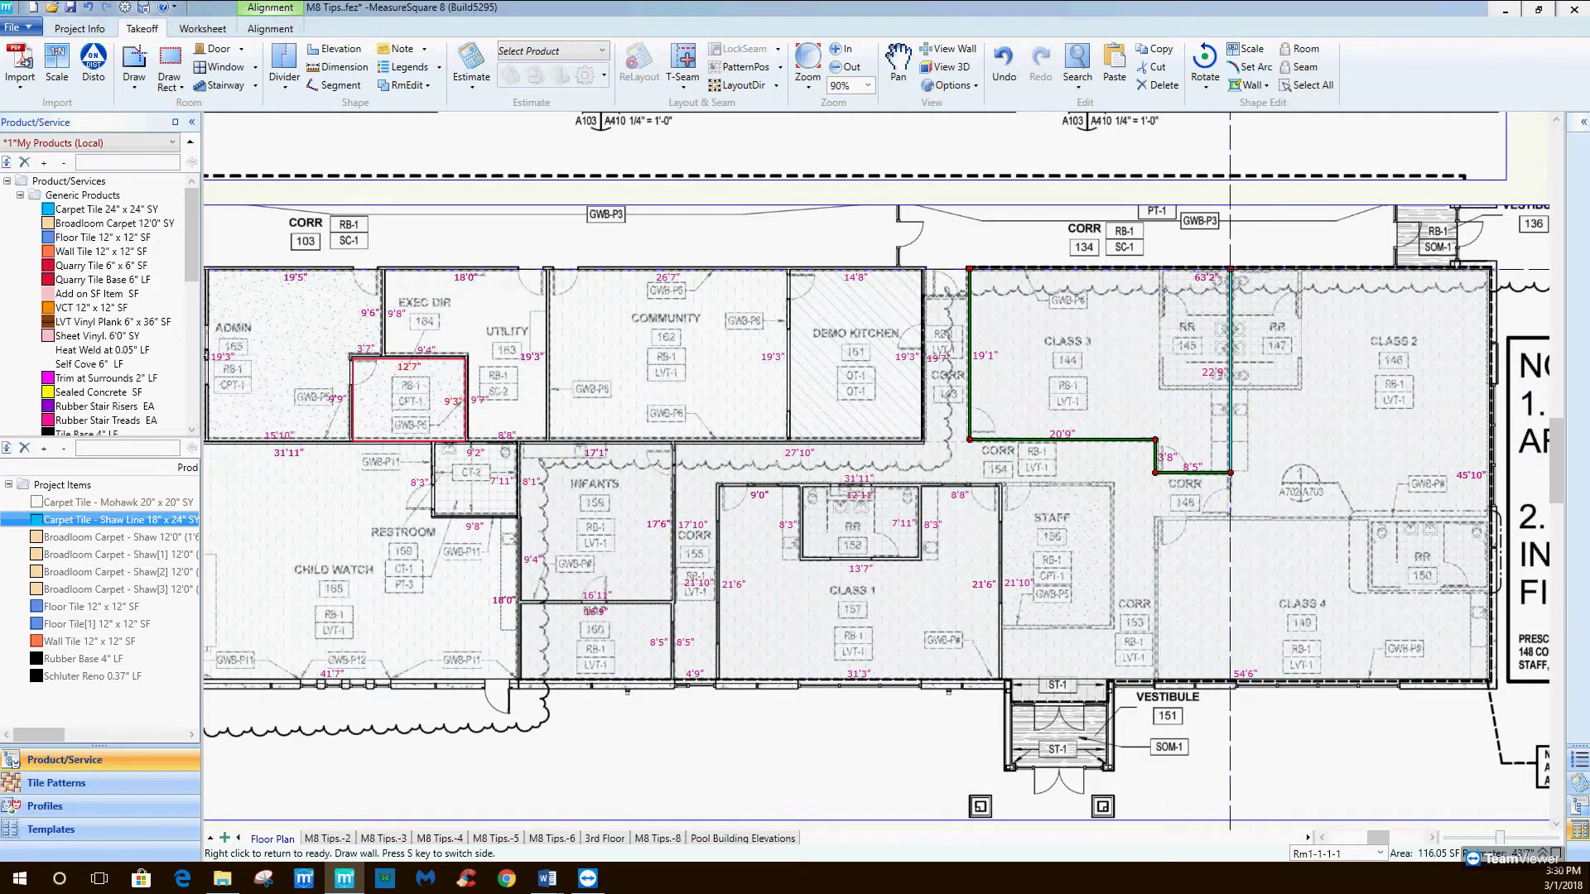
# Draw the walls enclosing the restroom inside Class 3, about 7'10" by 13'8".
pyautogui.click(1162, 269)
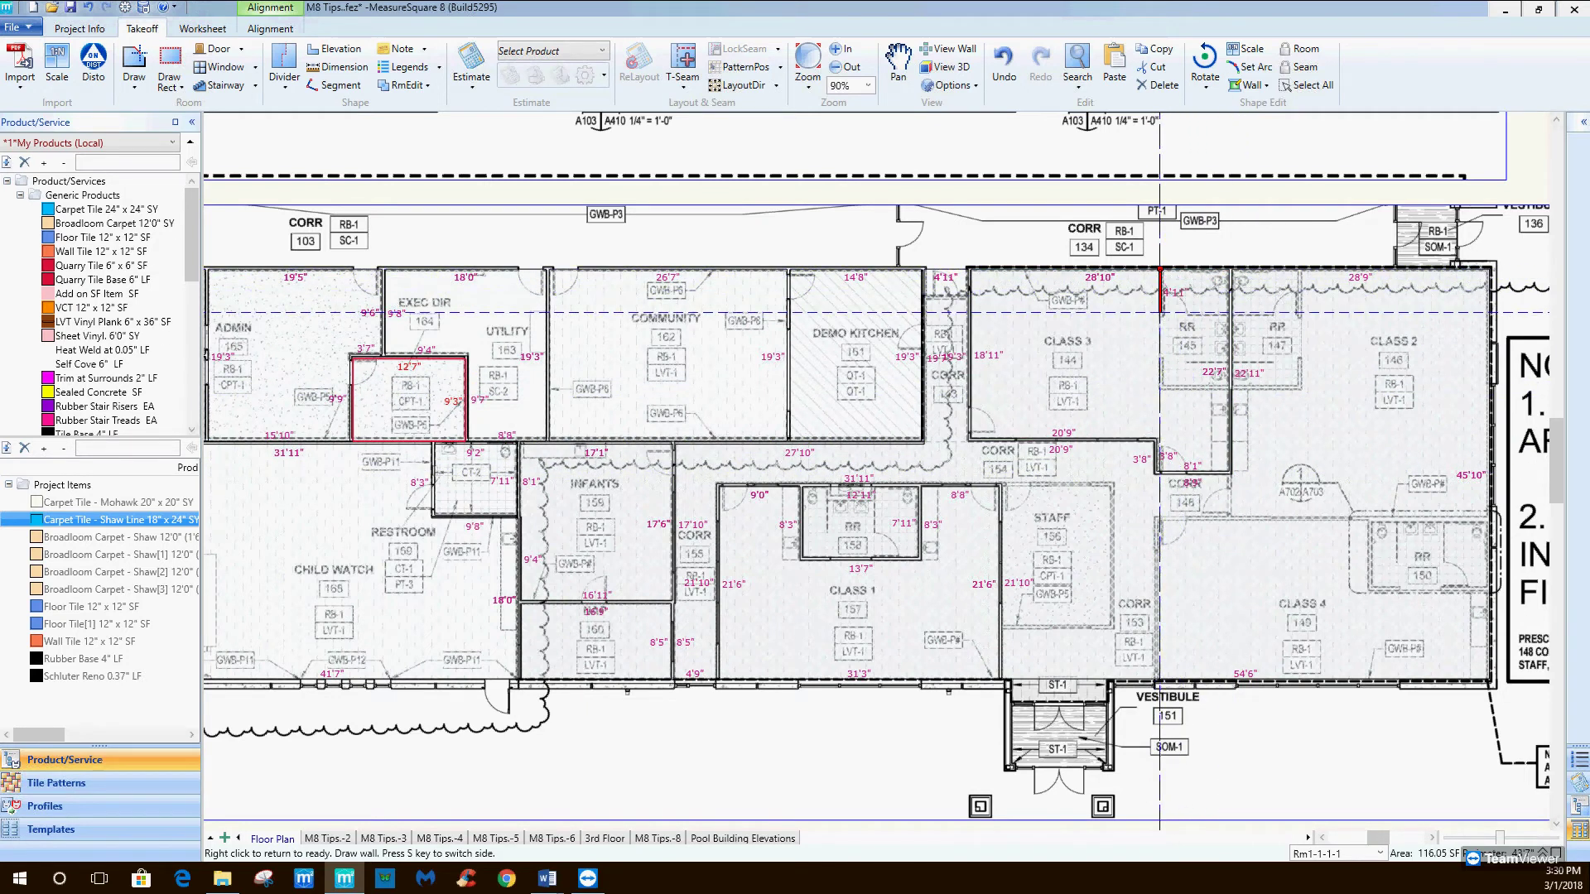
pyautogui.click(1232, 389)
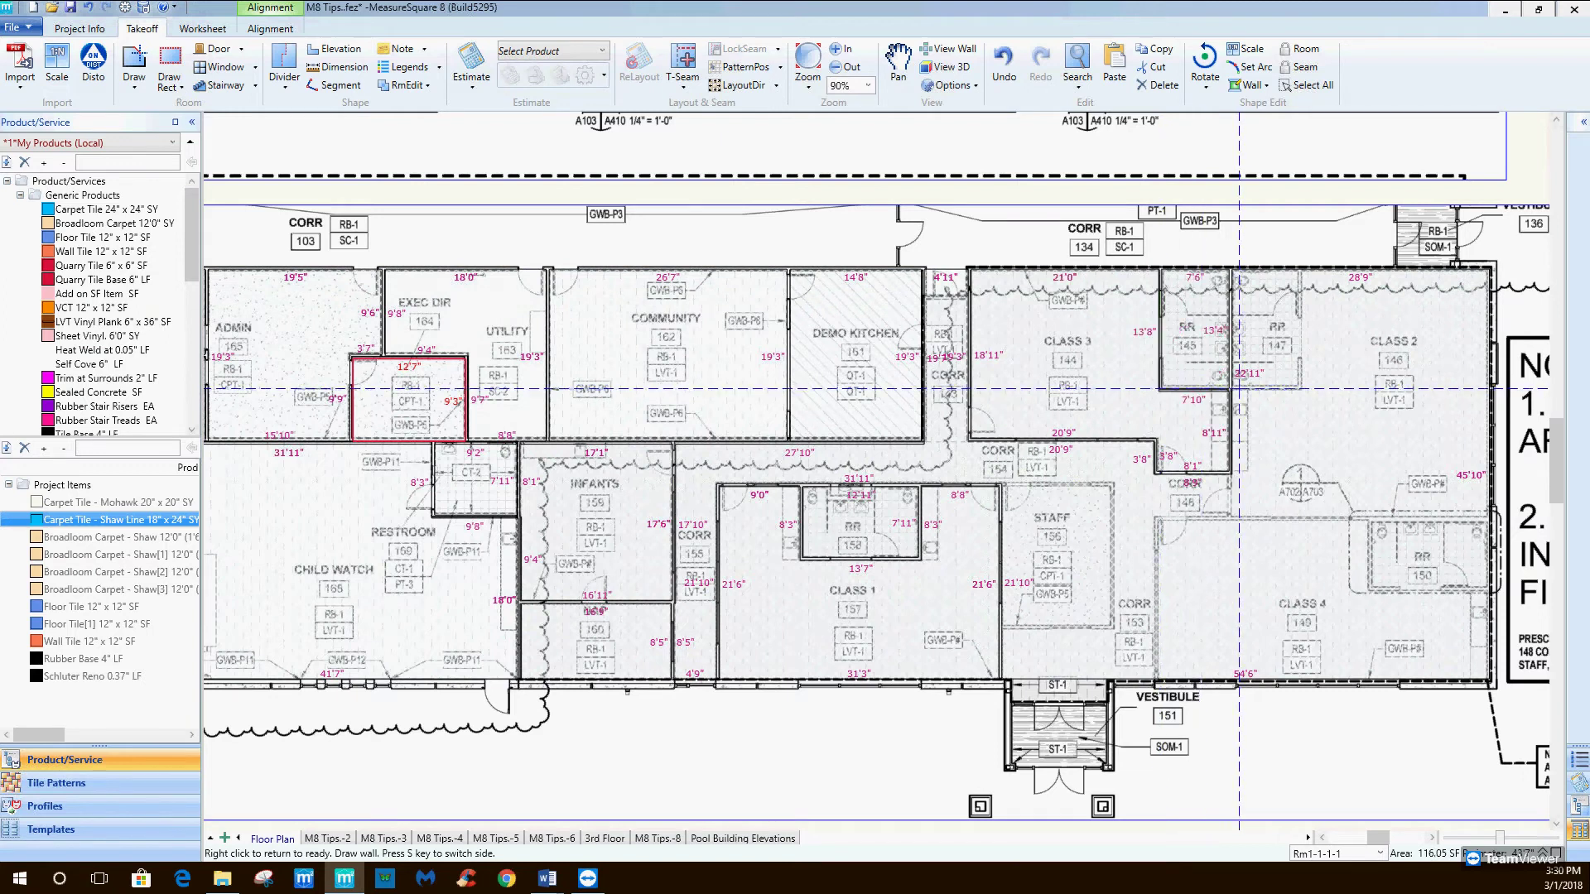
pyautogui.click(1300, 389)
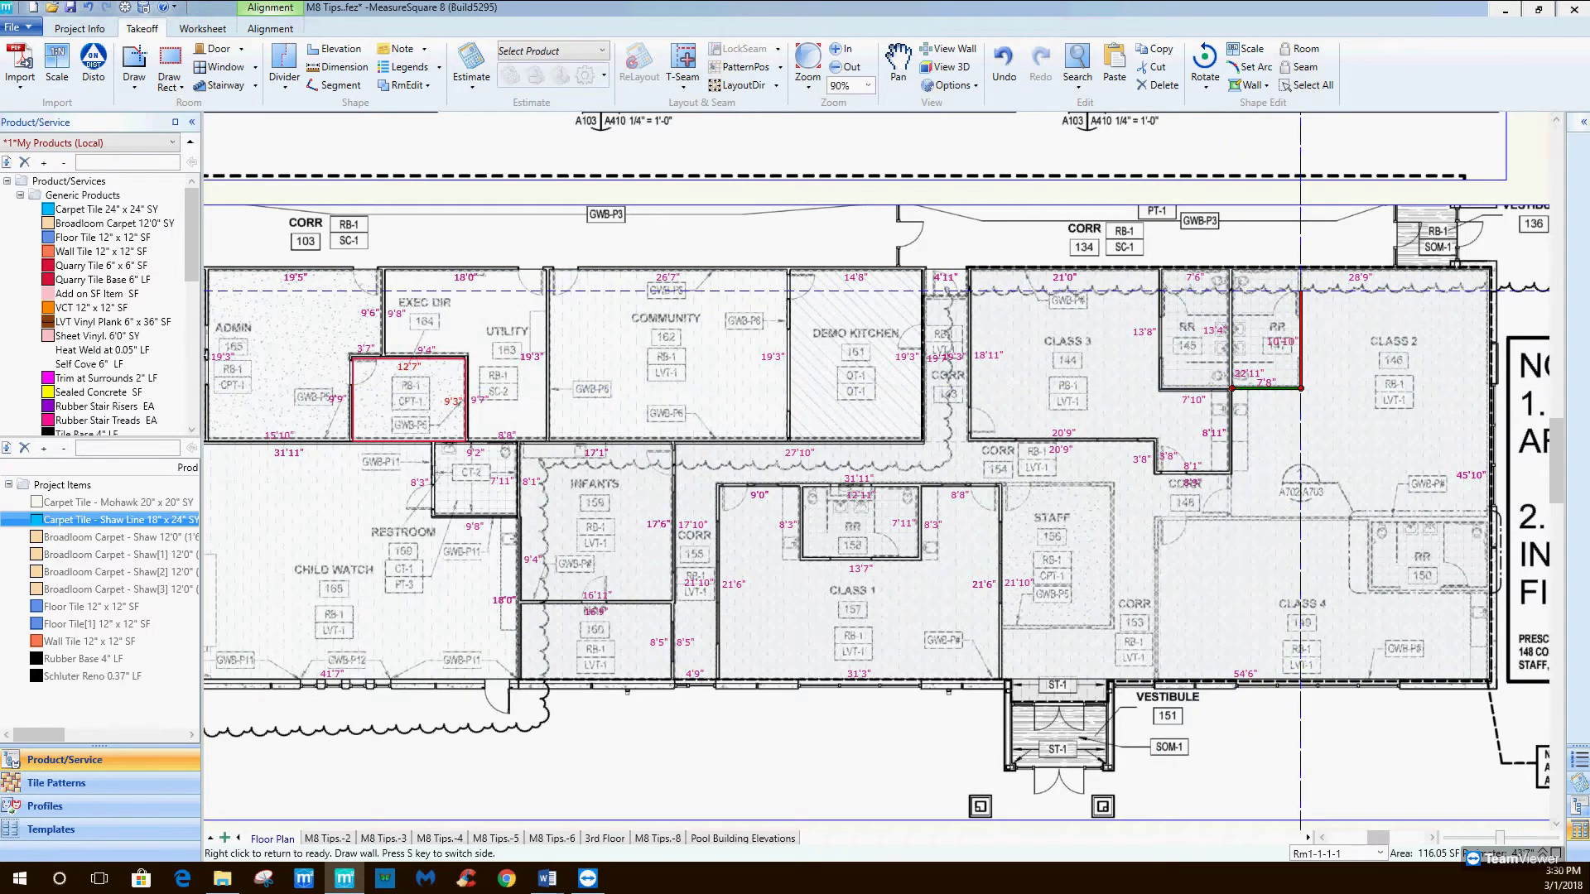
pyautogui.click(1300, 266)
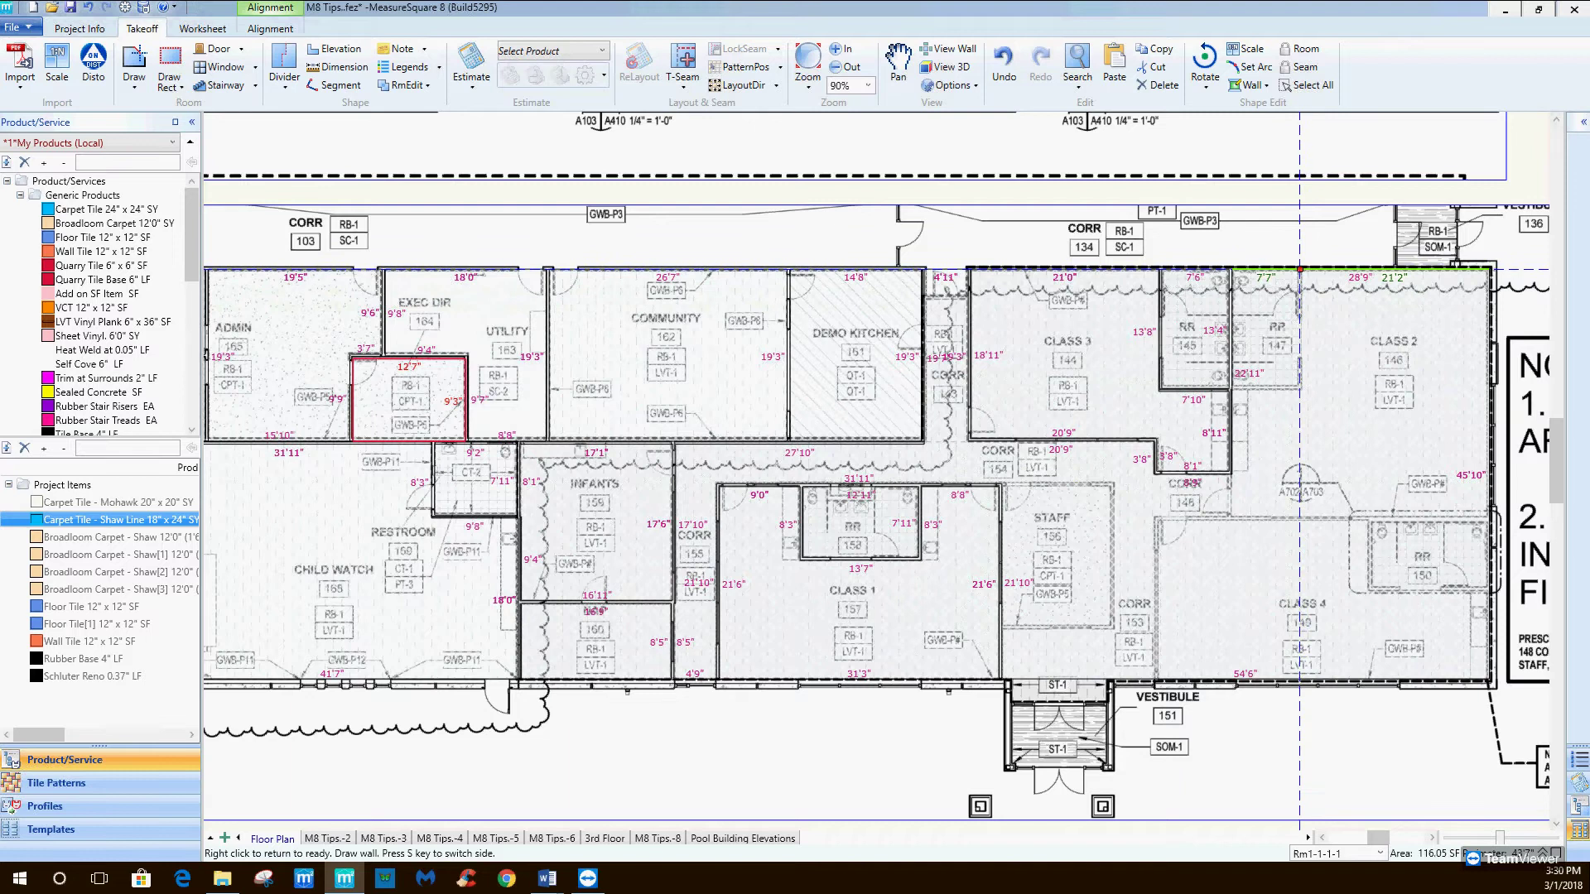
pyautogui.rightClick(1300, 267)
# Draw the walls enclosing restroom 147 in the northwest corner of Class 2, about 7'9" by 13'5".
pyautogui.click(405, 85)
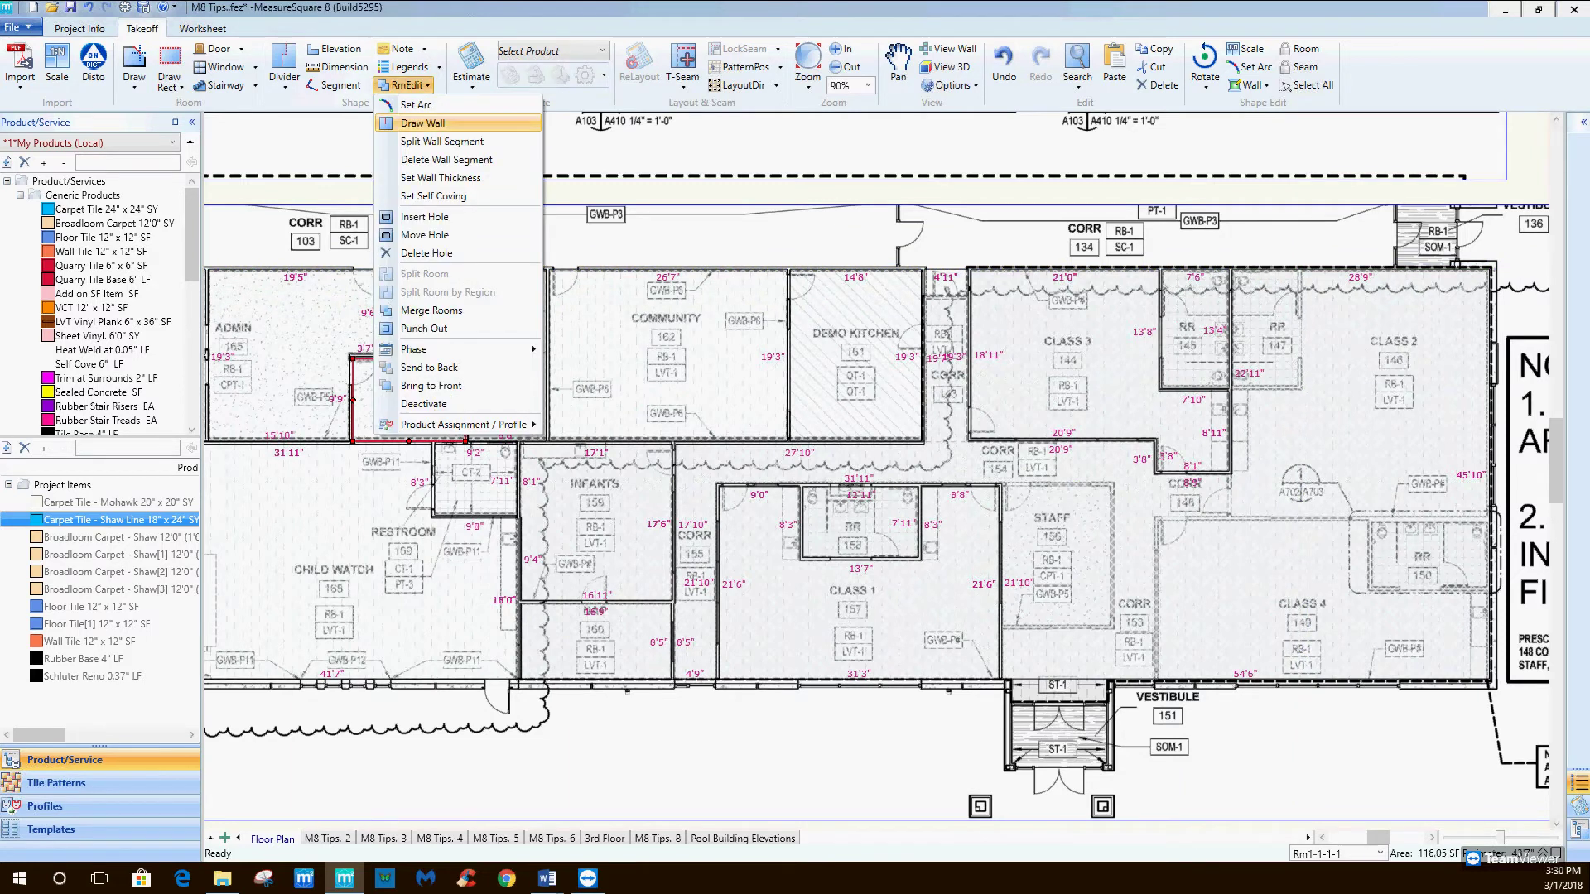
pyautogui.click(431, 122)
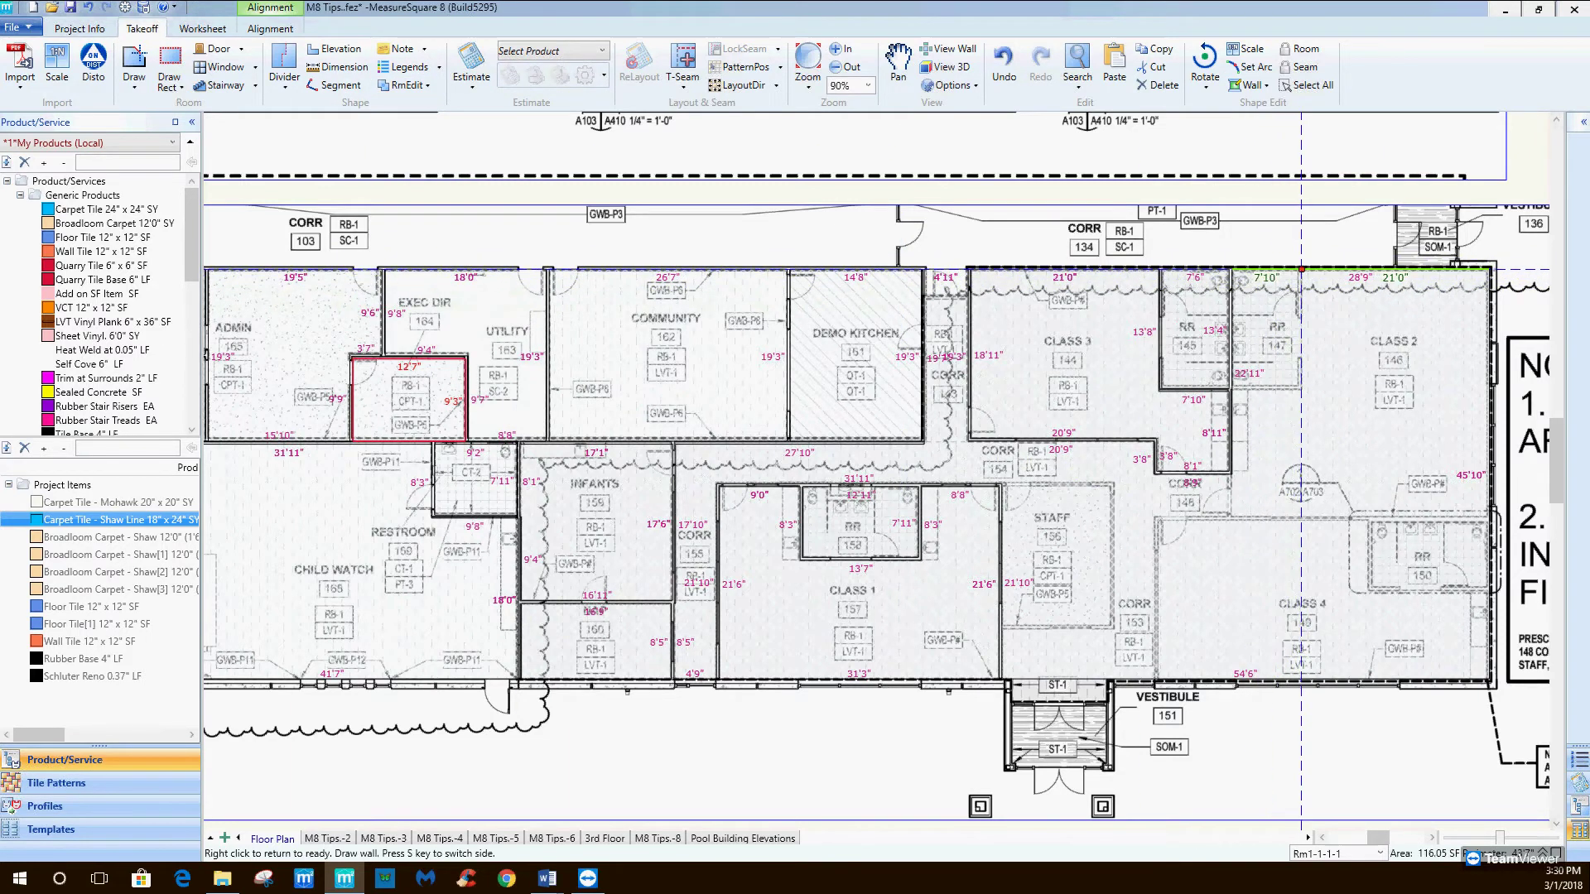
pyautogui.click(1300, 267)
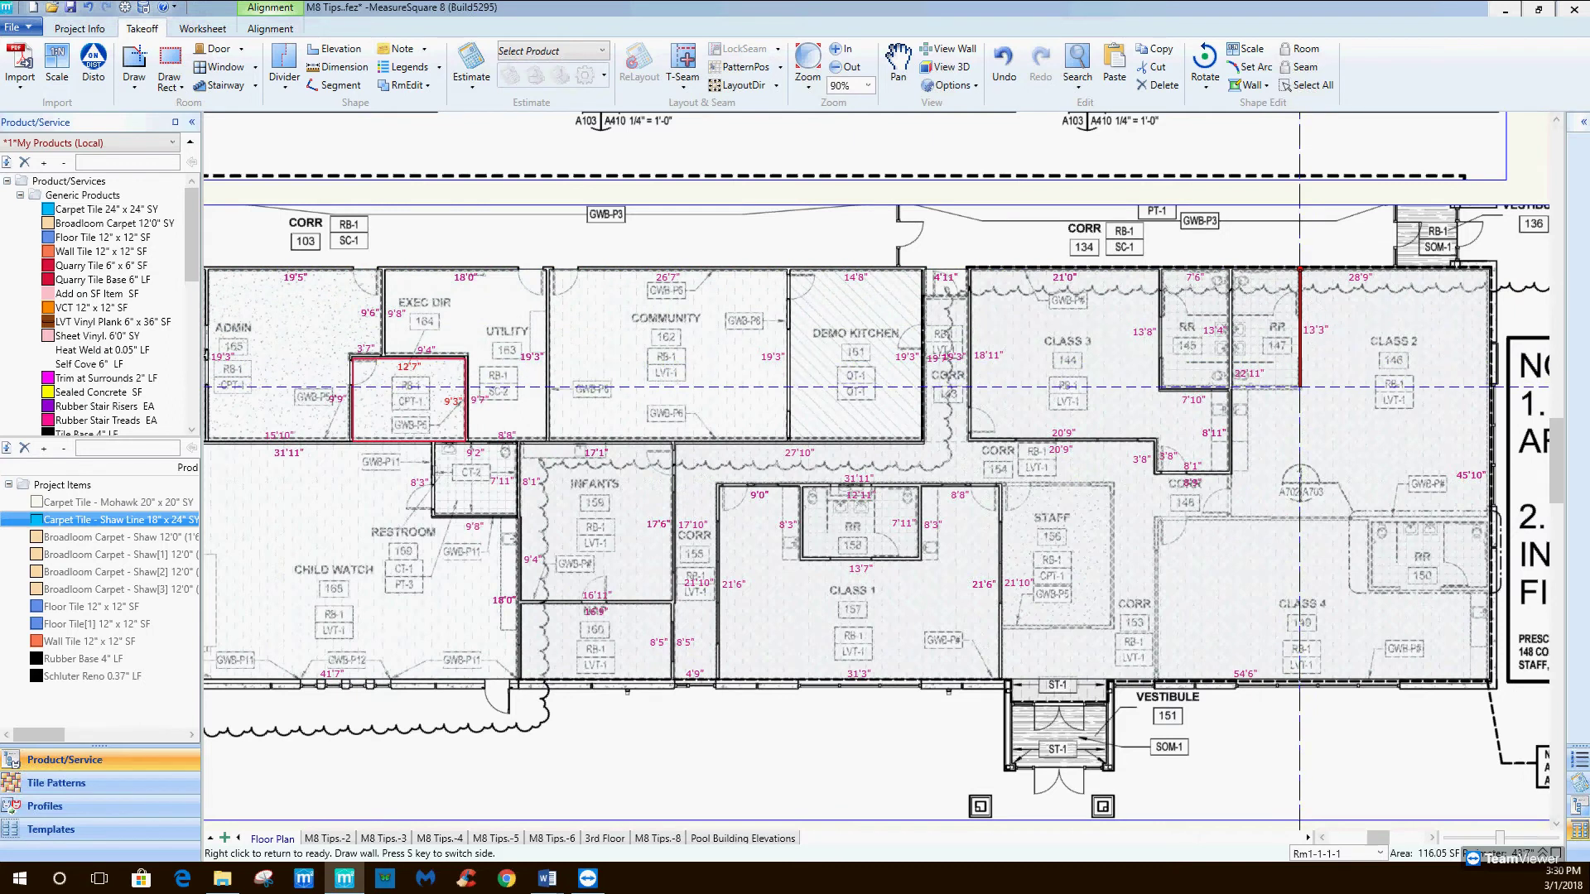
pyautogui.click(1236, 386)
# Draw a freestanding partition in Class 2 with a horizontal segment about 12'4" long and an angled end about 3'10" long.
pyautogui.click(1284, 427)
pyautogui.click(1396, 427)
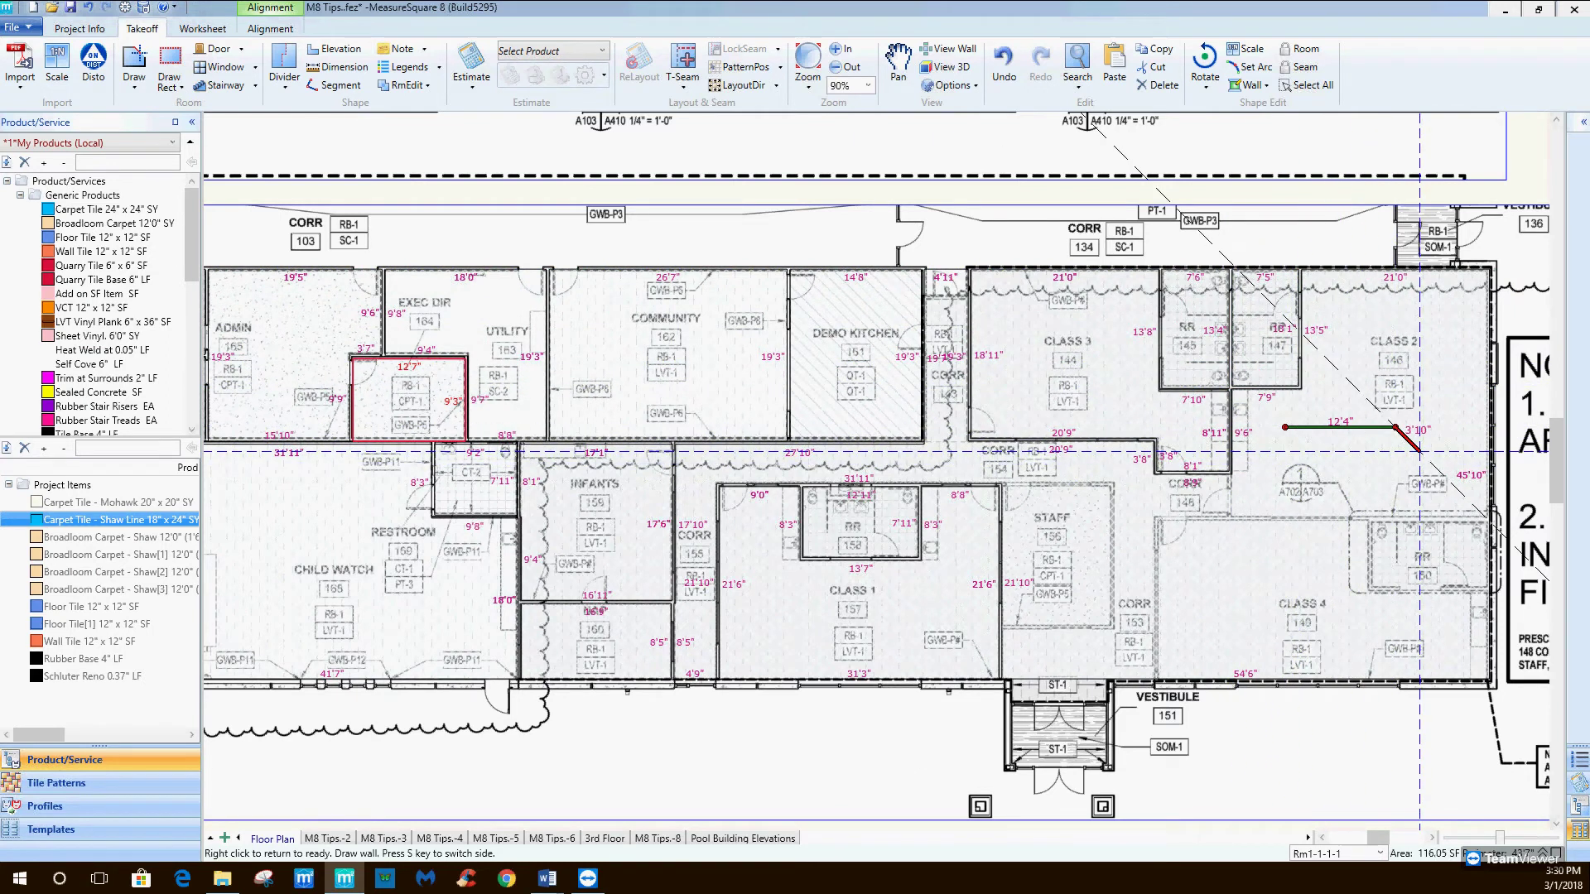
pyautogui.click(1419, 451)
pyautogui.rightClick(1419, 452)
pyautogui.click(1391, 458)
pyautogui.moveTo(1340, 429)
pyautogui.mouseDown()
pyautogui.moveTo(1340, 466)
pyautogui.moveTo(1340, 434)
pyautogui.mouseUp()
pyautogui.rightClick(1408, 434)
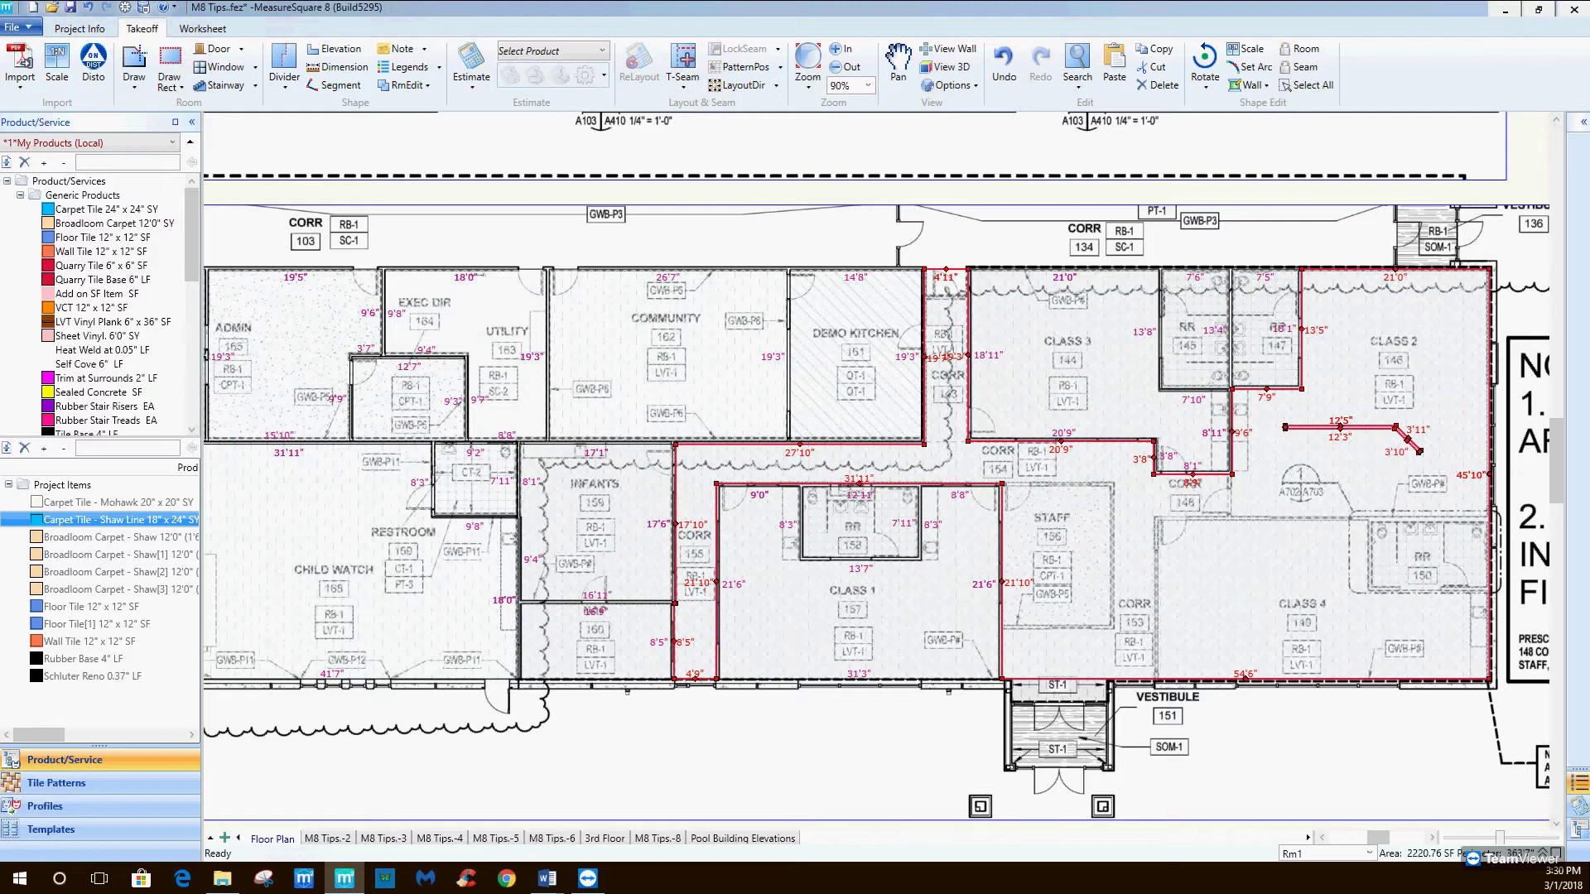
pyautogui.click(1267, 762)
# Draw the walls enclosing Staff 156 against the east wall of Class 1, about 12'2" by 15'9".
pyautogui.moveTo(1117, 592); pyautogui.dragTo(1115, 563, button='middle')
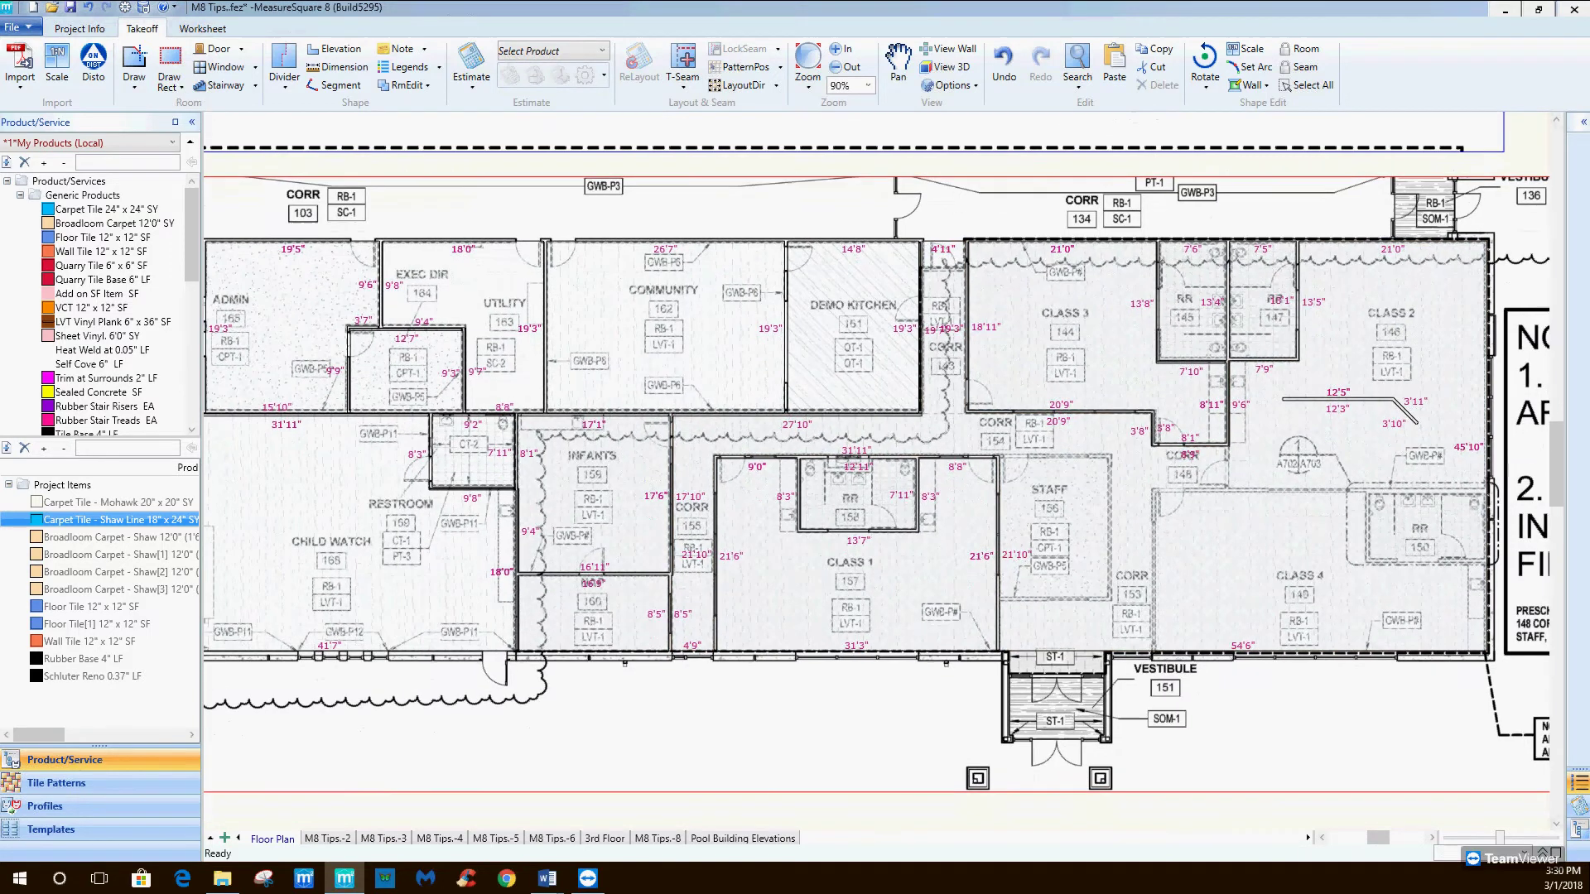
pyautogui.click(406, 84)
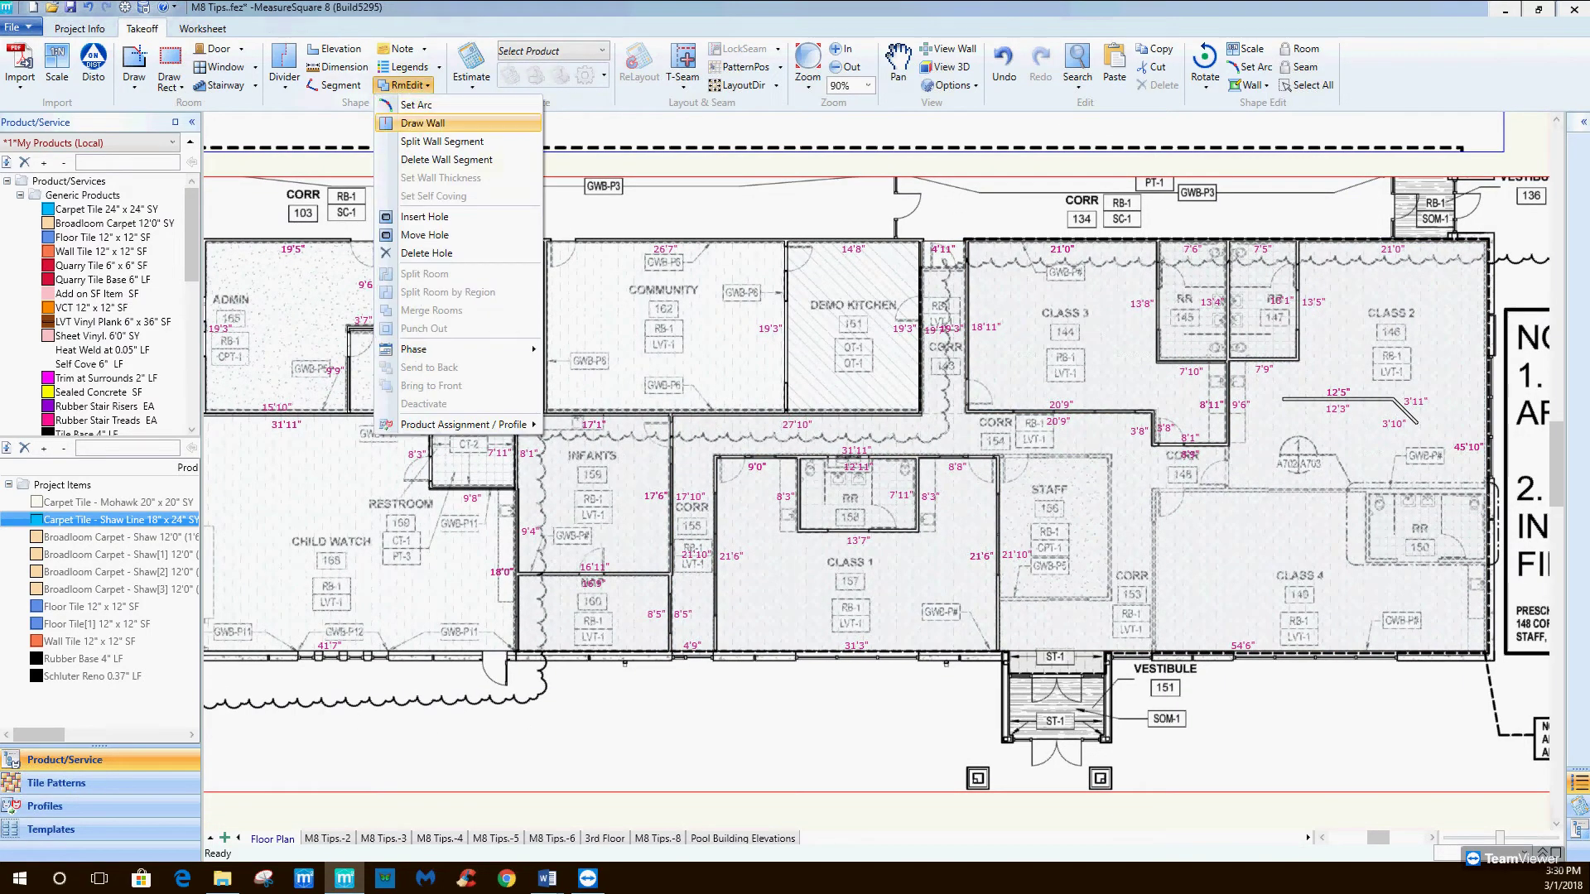
pyautogui.click(414, 122)
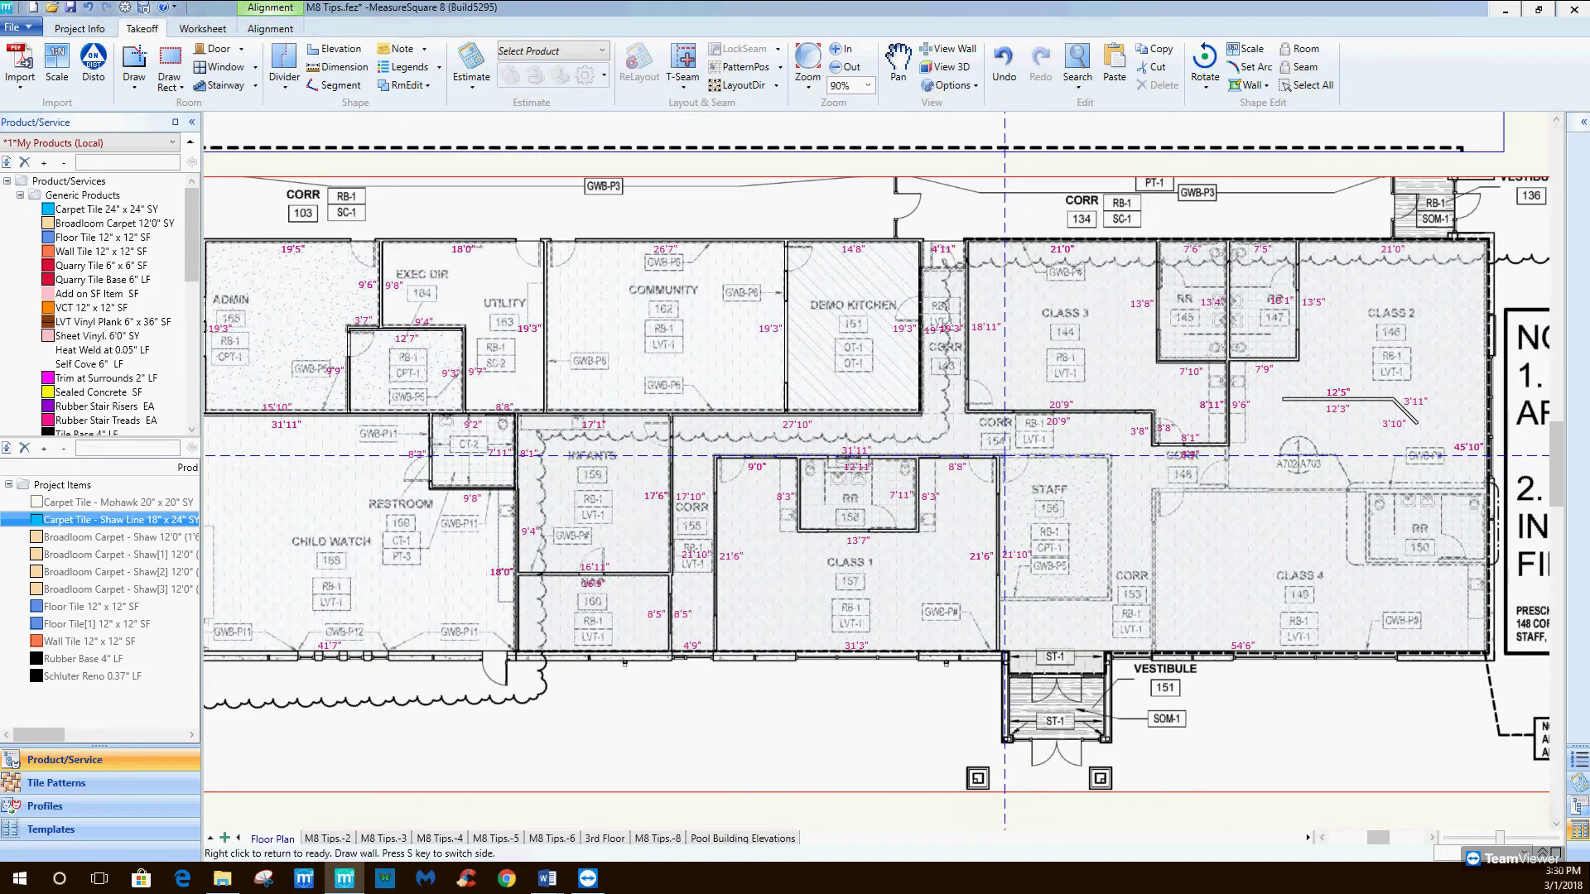
pyautogui.click(999, 455)
pyautogui.click(1110, 455)
pyautogui.click(1109, 599)
pyautogui.click(998, 598)
# Draw the walls enclosing Class 4, about 37'0" by 17'9", and restroom 150 inside it, about 13'6" by 7'5".
pyautogui.click(1153, 654)
pyautogui.click(1155, 491)
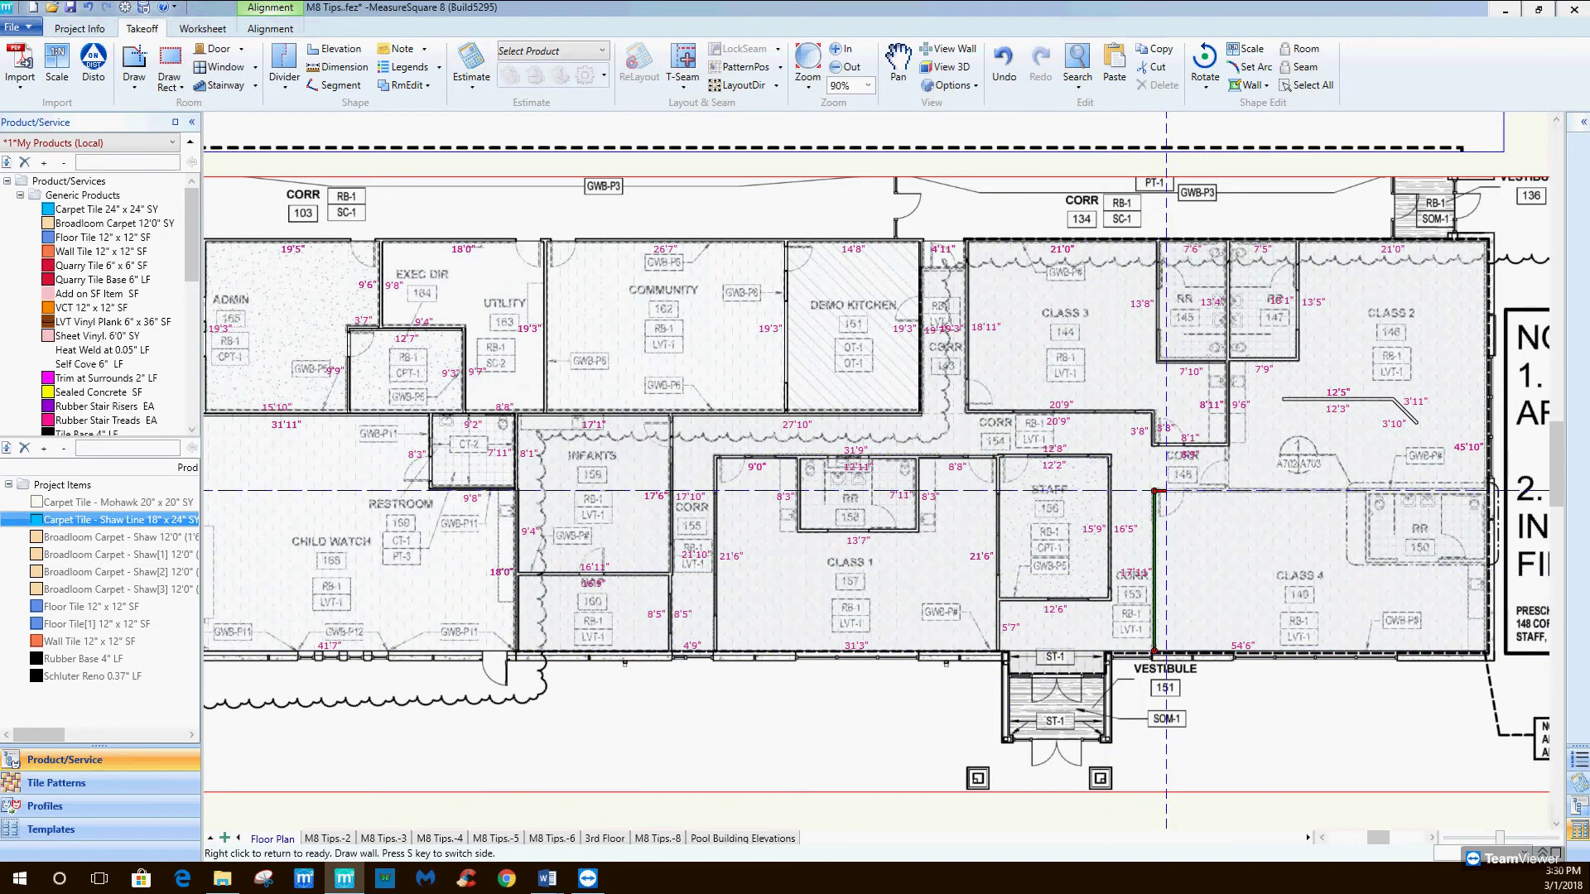
pyautogui.click(1482, 491)
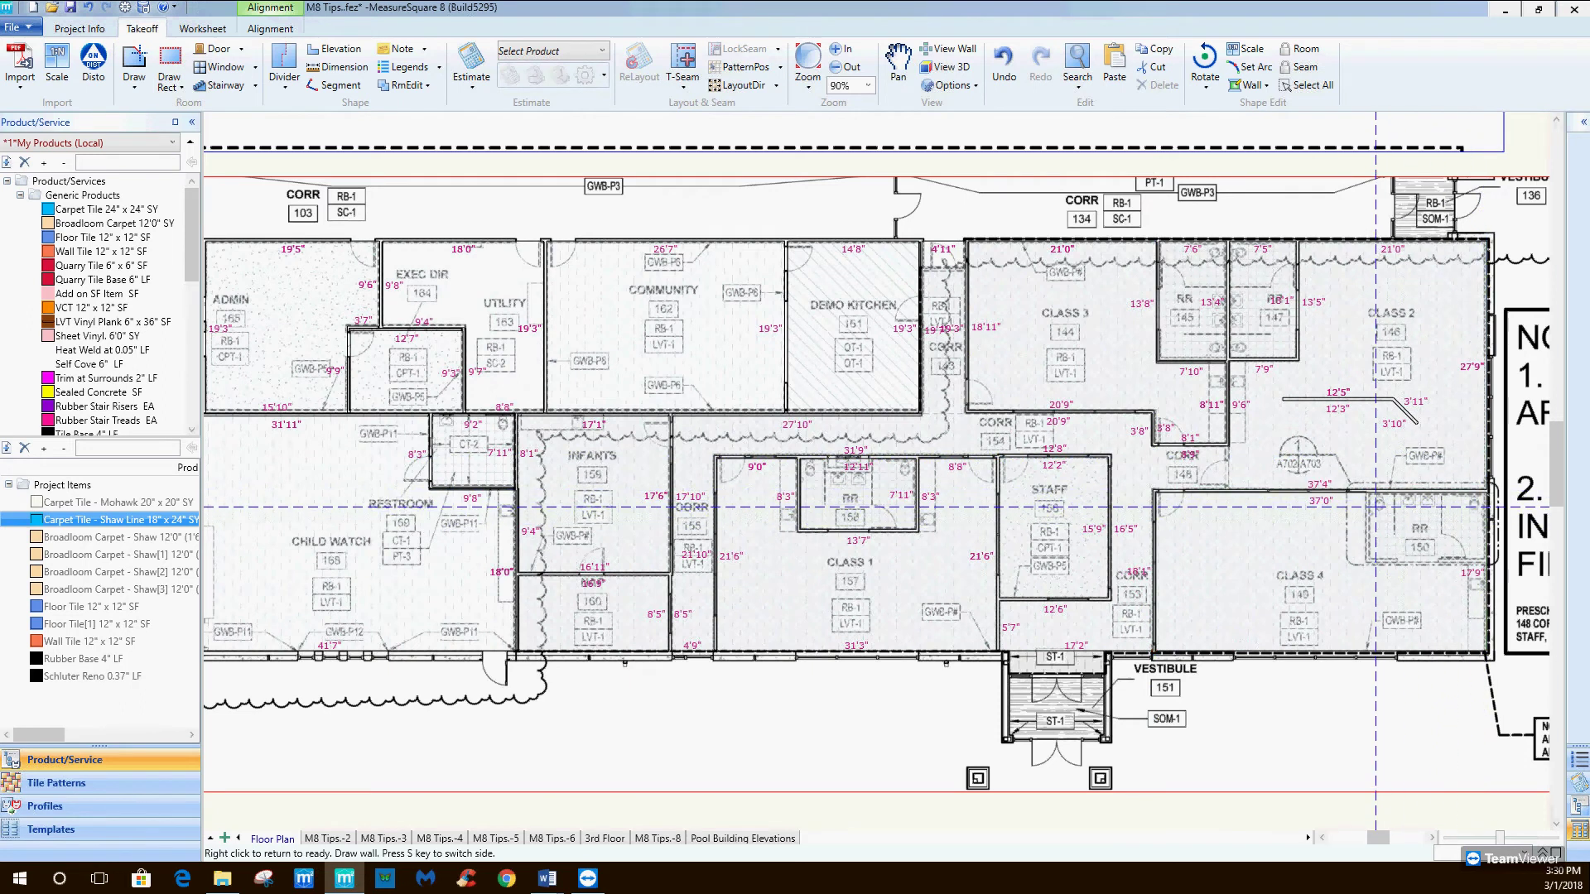
pyautogui.click(1367, 492)
pyautogui.click(1367, 560)
pyautogui.click(1489, 561)
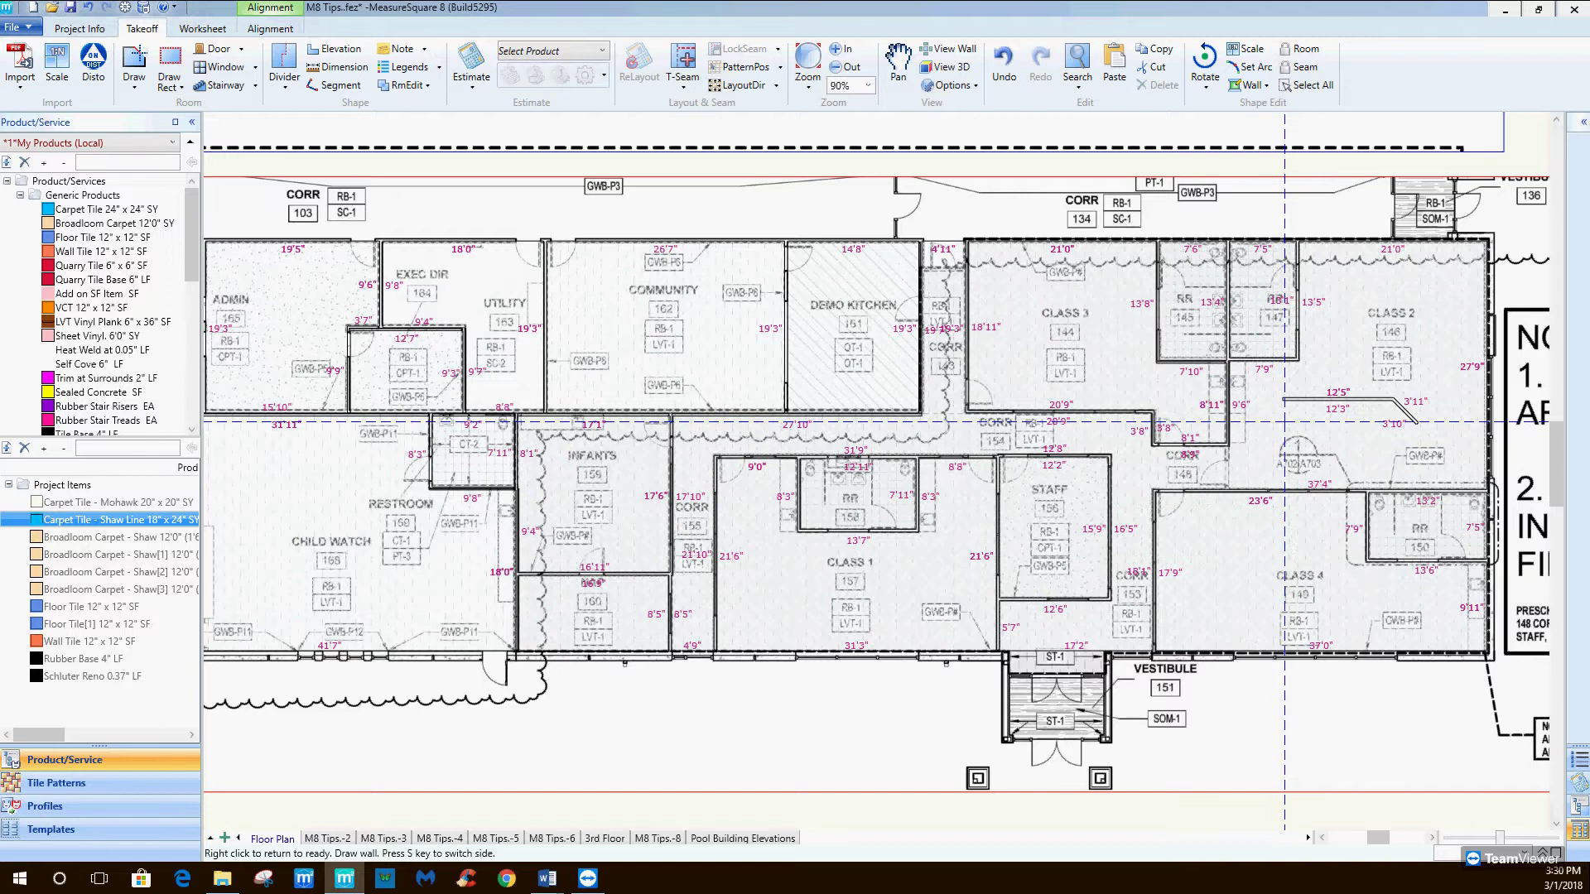
# Draw a wall about 4'10" long closing off Corridor 148 from Class 2.
pyautogui.click(1226, 445)
pyautogui.click(1226, 490)
pyautogui.rightClick(1227, 502)
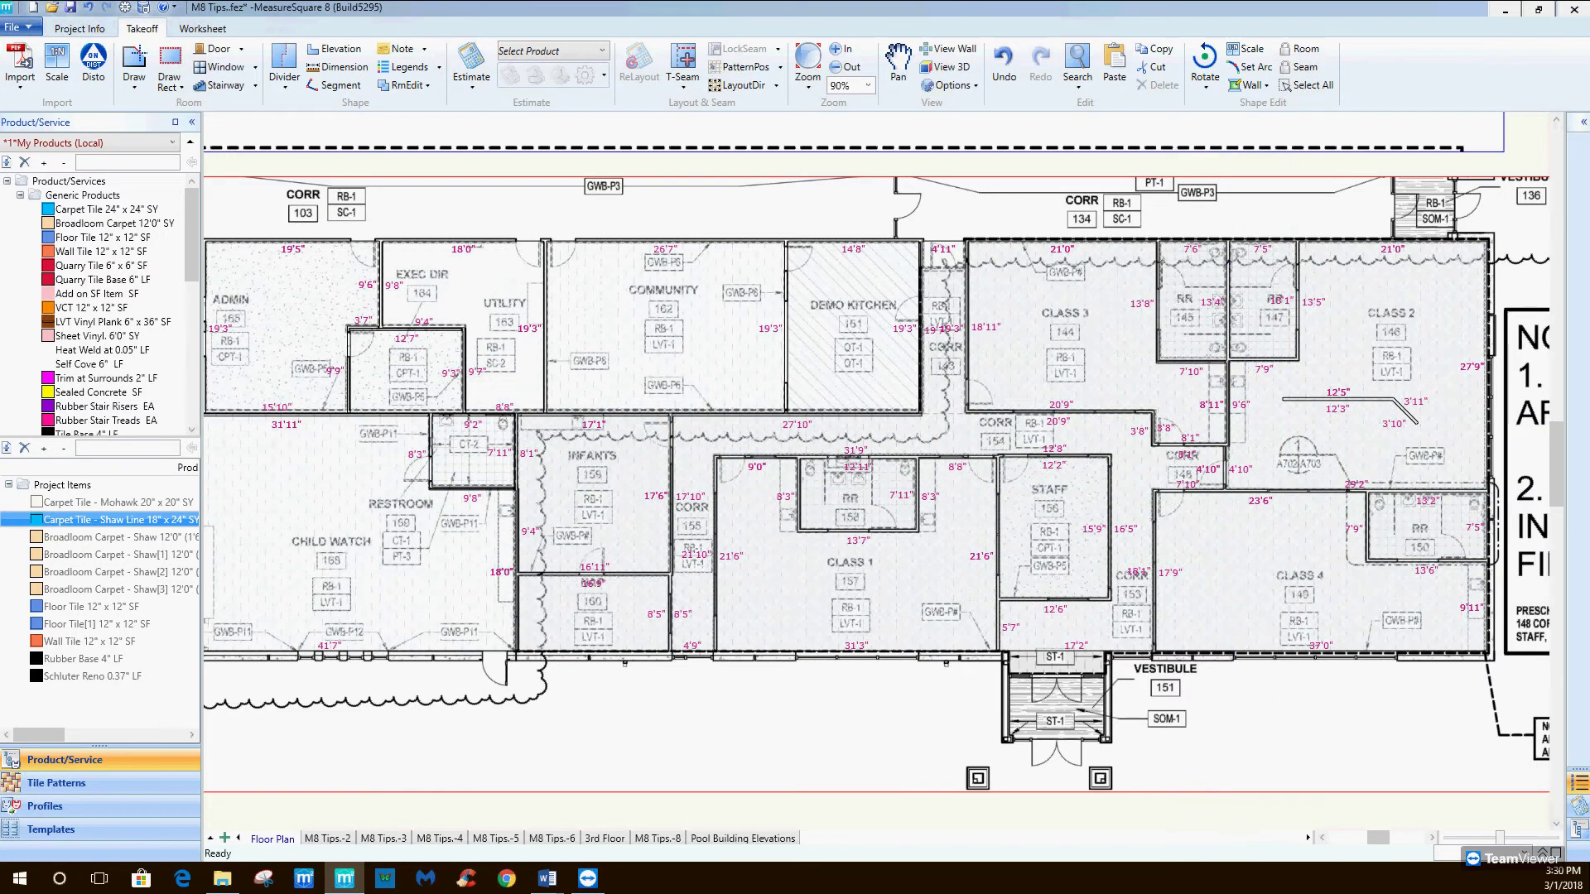
# Add doors to Health & Wellness, Bus Mgr, the CPT-1 room below Exec Dir, and the Child Watch restroom.
pyautogui.scroll(-3, 1227, 549)
pyautogui.moveTo(1228, 548); pyautogui.dragTo(1186, 515, button='middle')
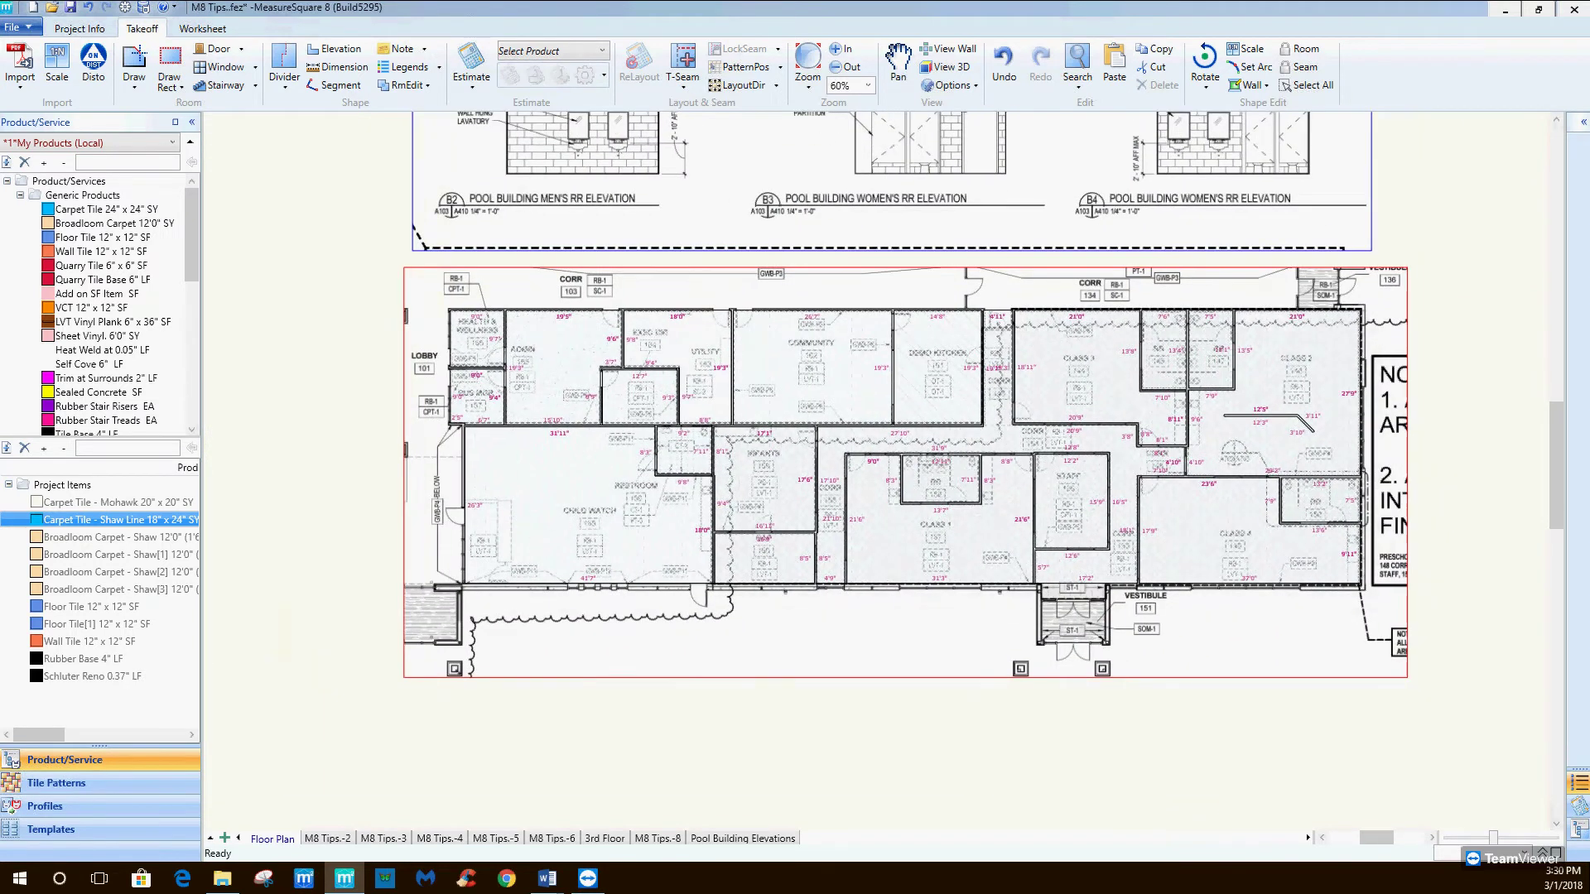
pyautogui.click(214, 48)
pyautogui.scroll(4, 554, 468)
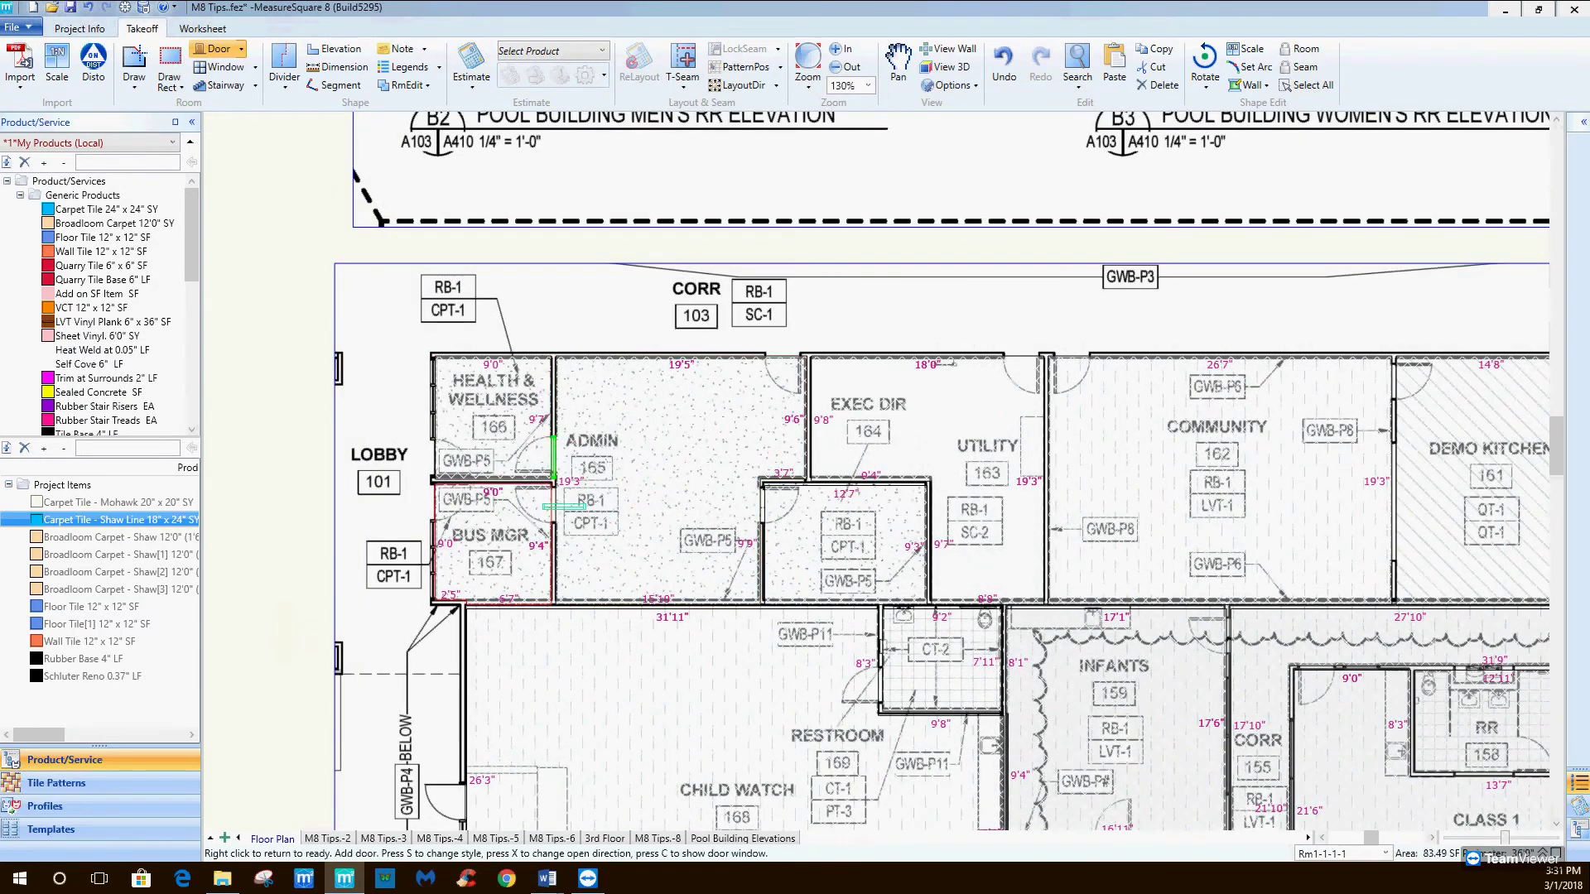
pyautogui.moveTo(663, 554); pyautogui.dragTo(586, 413, button='middle')
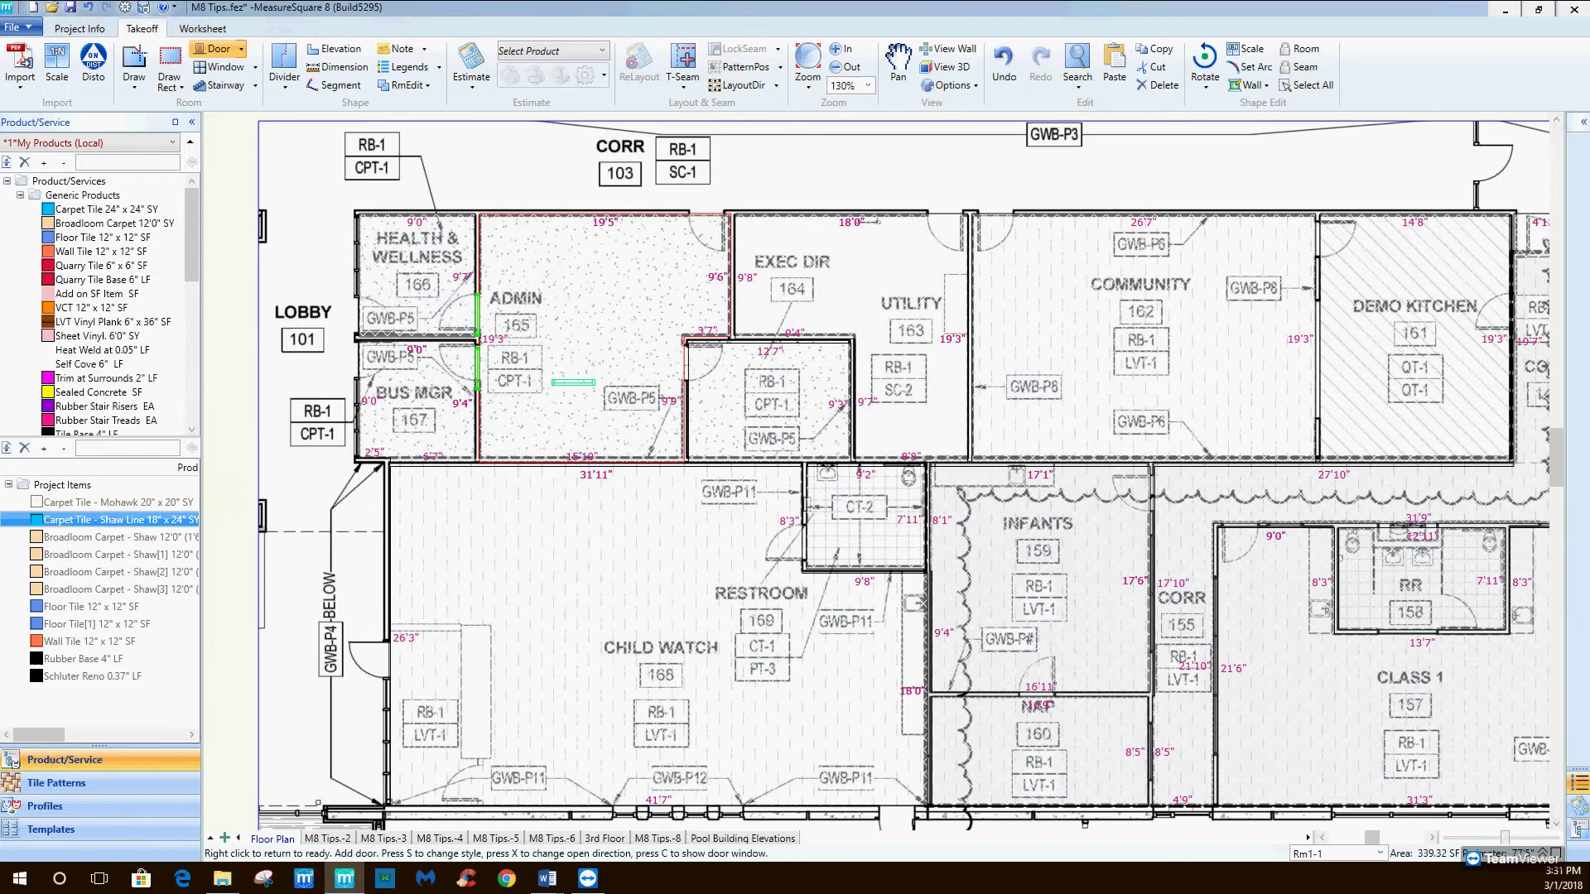
pyautogui.click(686, 348)
pyautogui.click(803, 523)
# Add doors to restroom 158 in Class 1, the Class 3 restroom, restroom 147 in Class 2, and restroom 150 in Class 4.
pyautogui.moveTo(1019, 538); pyautogui.dragTo(655, 426, button='middle')
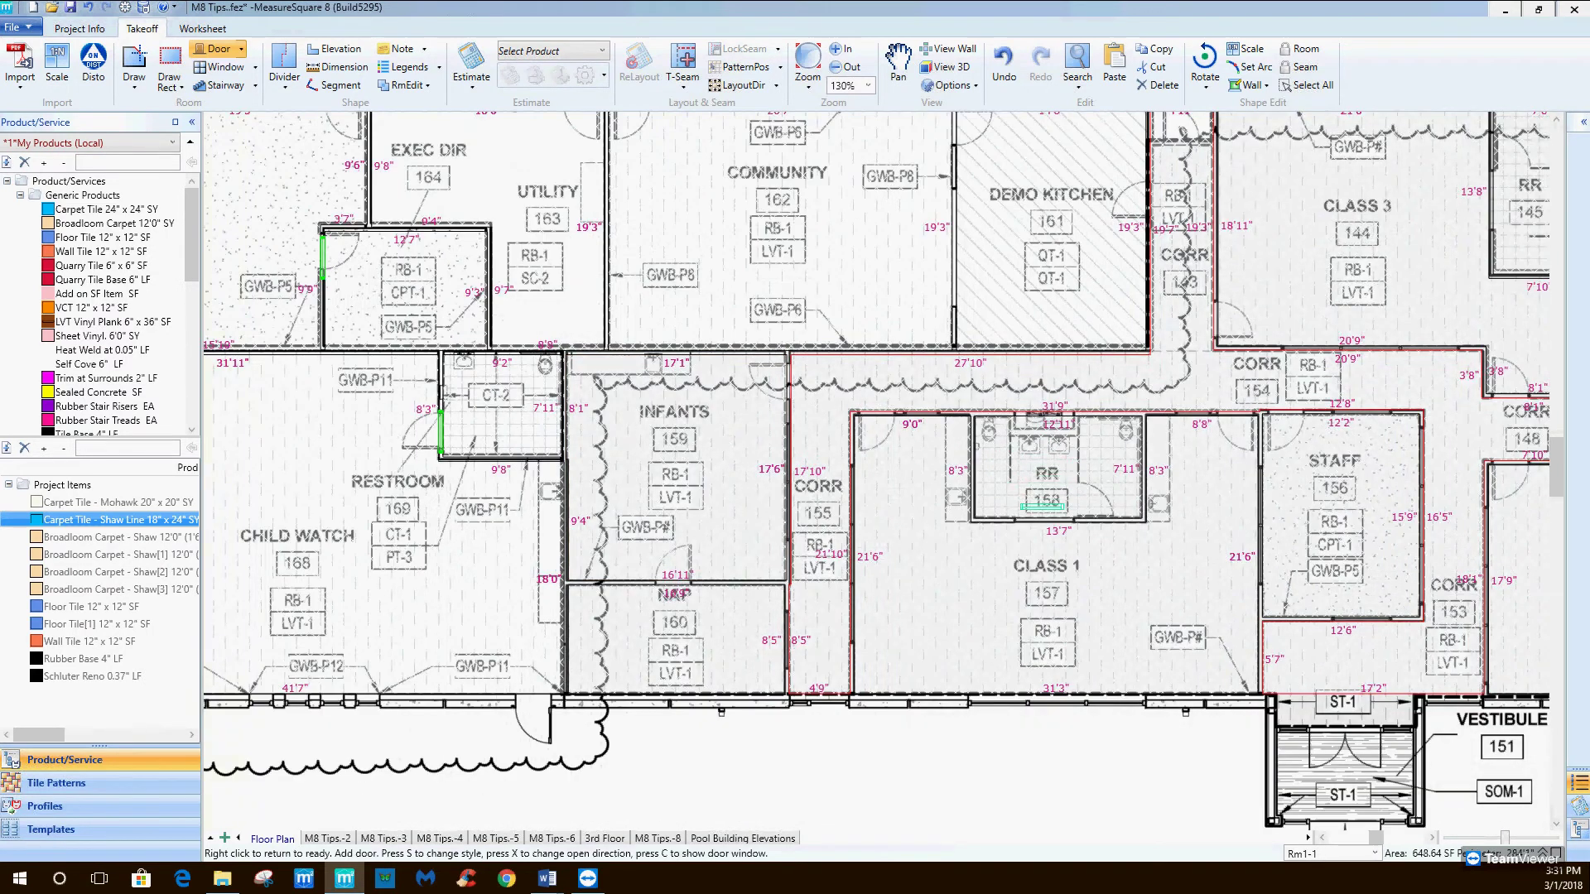
pyautogui.click(1041, 519)
pyautogui.moveTo(1235, 532); pyautogui.dragTo(1023, 531, button='middle')
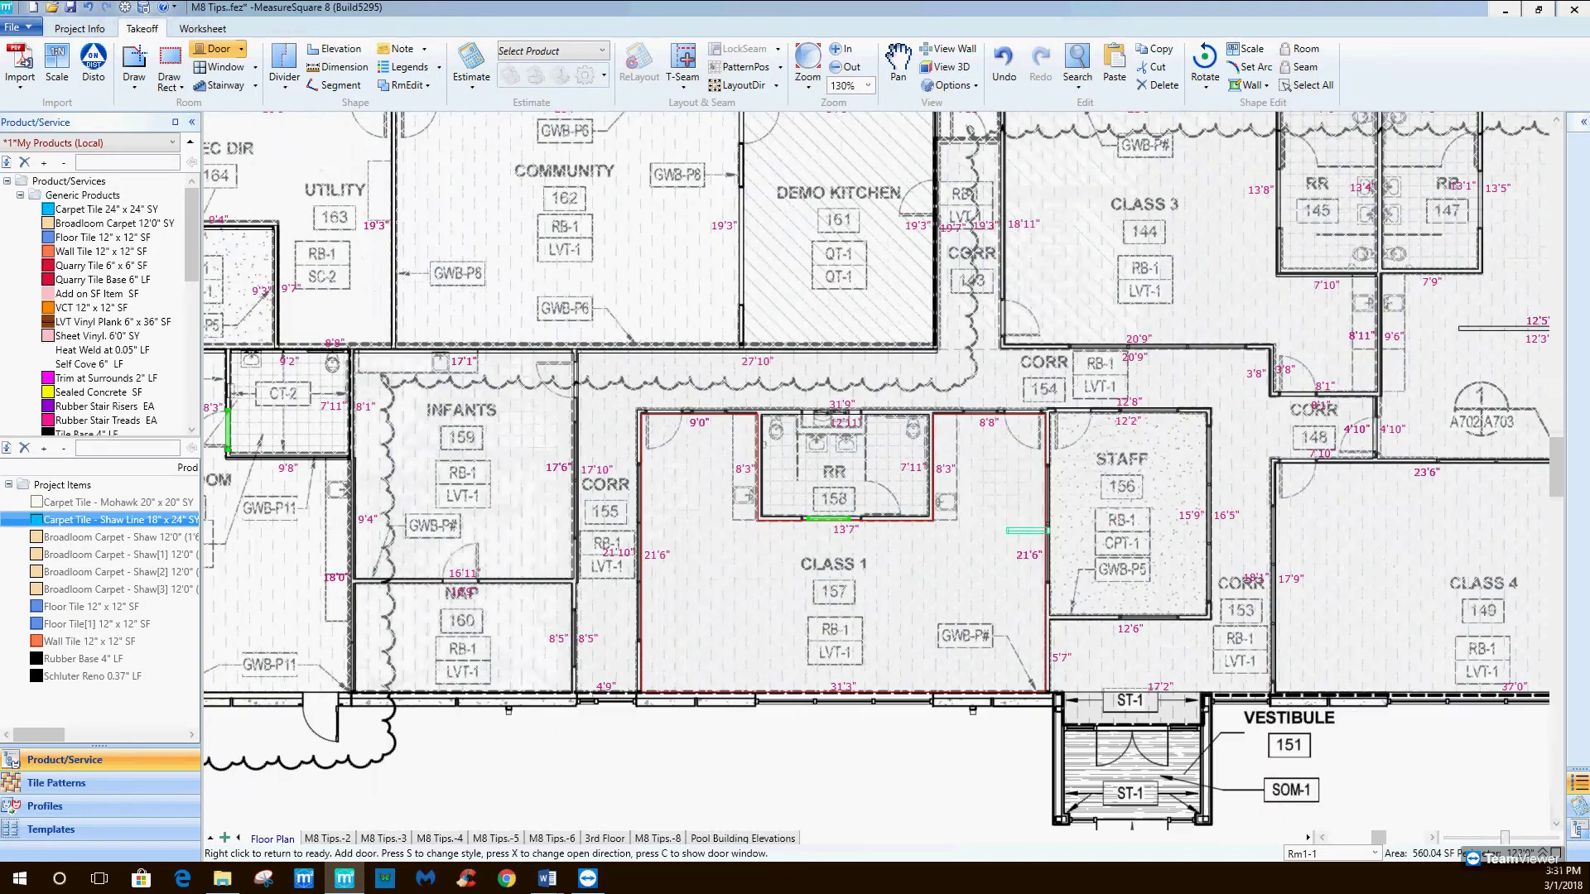
pyautogui.moveTo(1113, 474); pyautogui.dragTo(1102, 479, button='middle')
pyautogui.scroll(-2, 1101, 479)
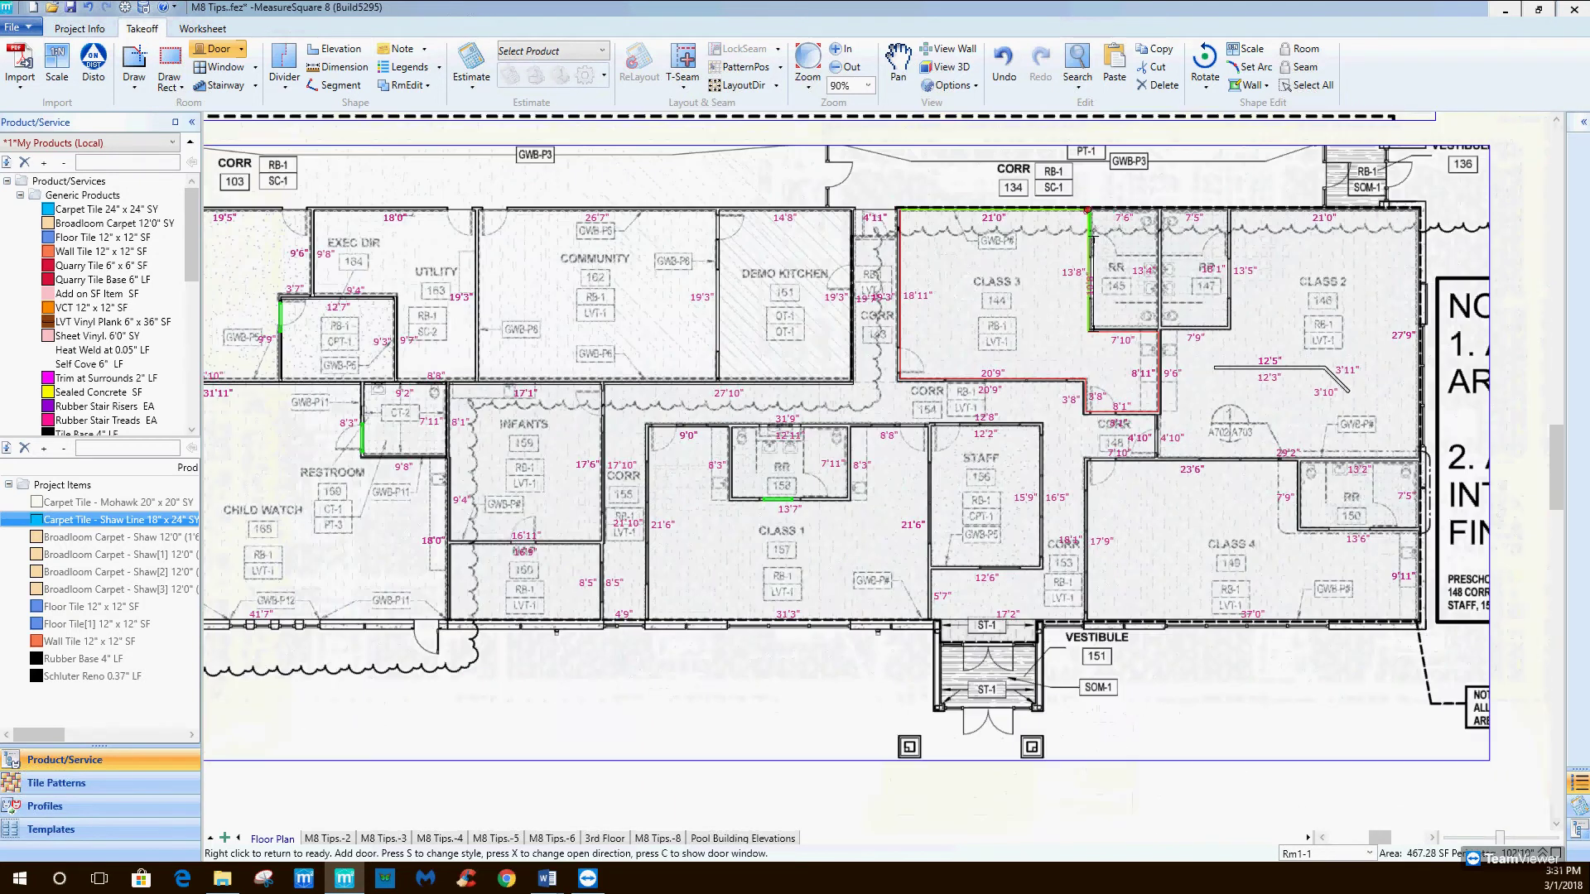
pyautogui.click(1090, 259)
pyautogui.click(1242, 276)
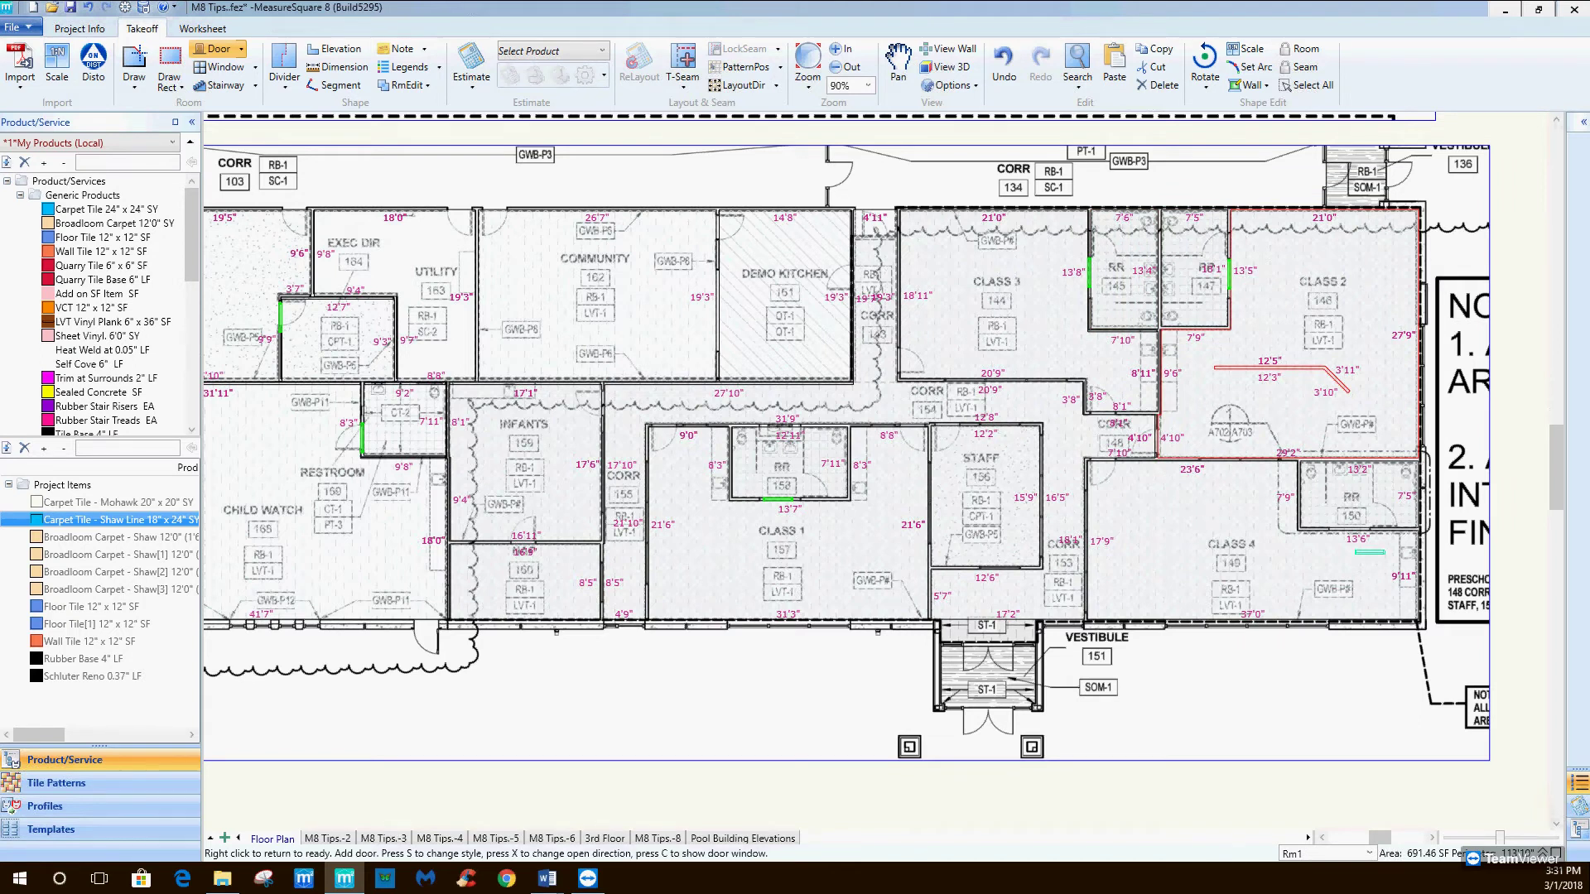
pyautogui.click(1356, 527)
pyautogui.rightClick(1355, 527)
# Assign Broadloom Carpet - Shaw 12'0" to Child Watch, Community, Exec Dir/Utility, Admin, Infants, the corridor, Demo Kitchen, Class 3 and Class 2.
pyautogui.scroll(-2, 1355, 527)
pyautogui.moveTo(1355, 667); pyautogui.dragTo(1267, 609, button='middle')
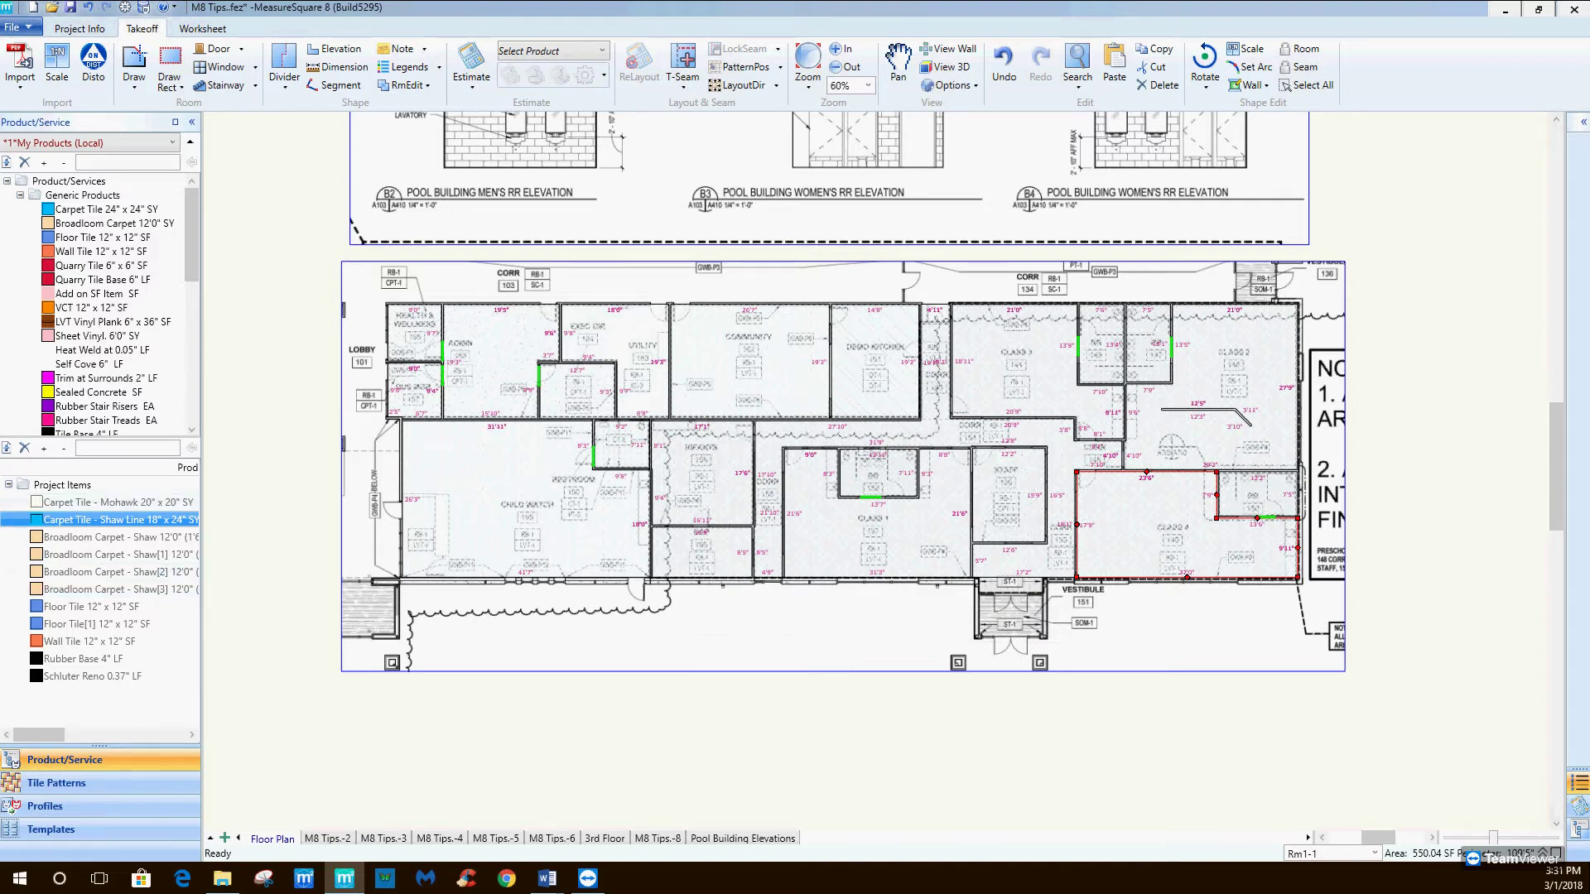
pyautogui.click(116, 537)
pyautogui.click(522, 513)
pyautogui.click(574, 477)
pyautogui.click(749, 361)
pyautogui.click(630, 356)
pyautogui.click(497, 361)
pyautogui.click(702, 472)
pyautogui.click(836, 435)
pyautogui.click(874, 361)
pyautogui.click(1013, 361)
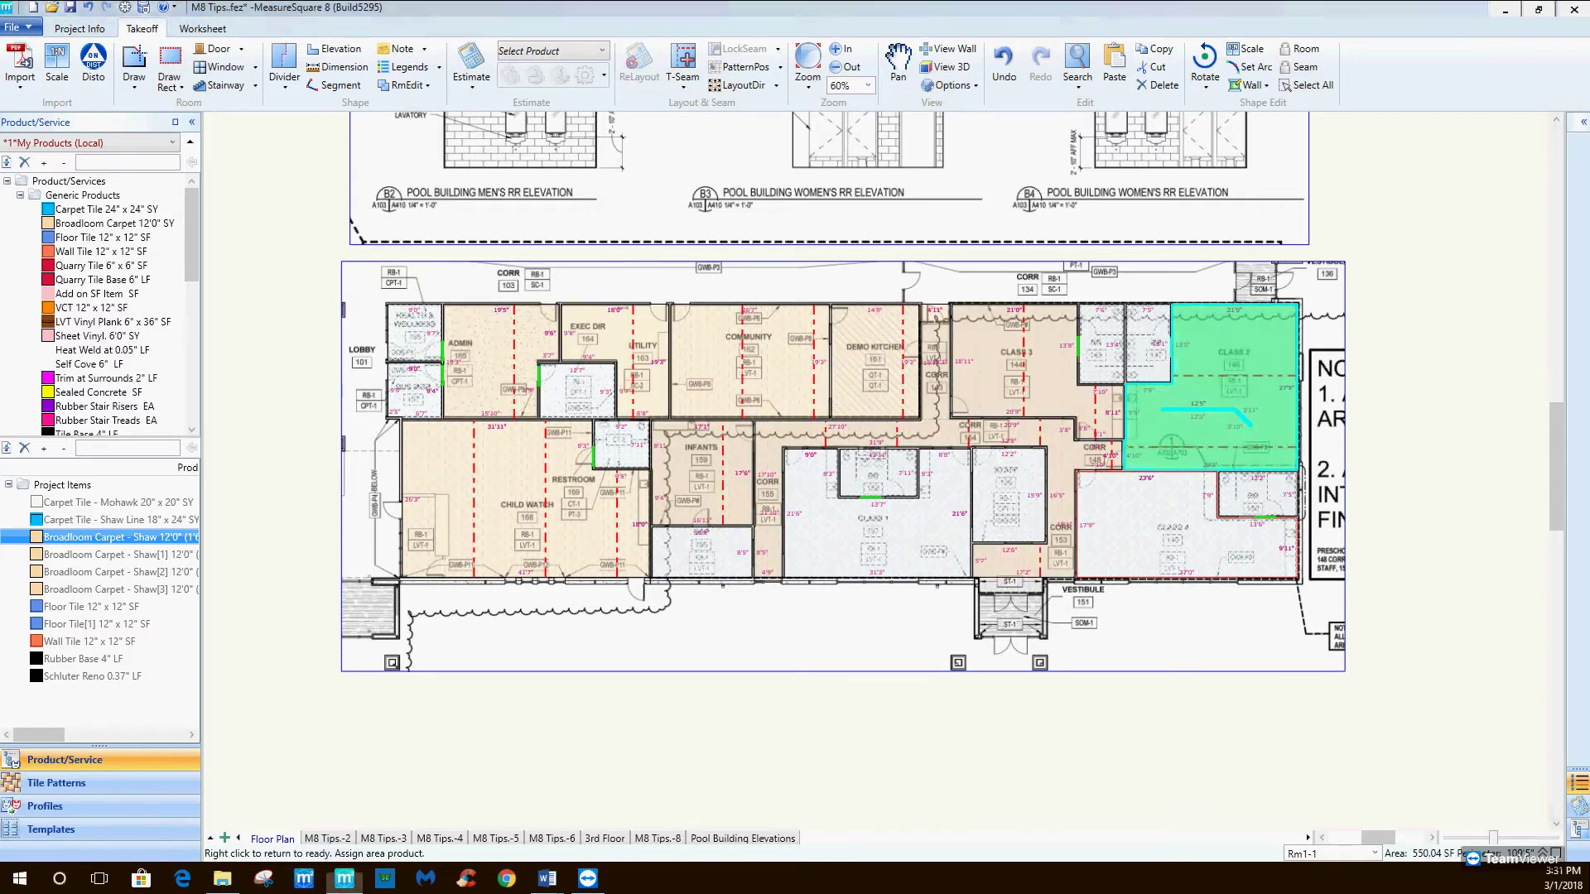
pyautogui.click(1211, 388)
pyautogui.rightClick(1186, 530)
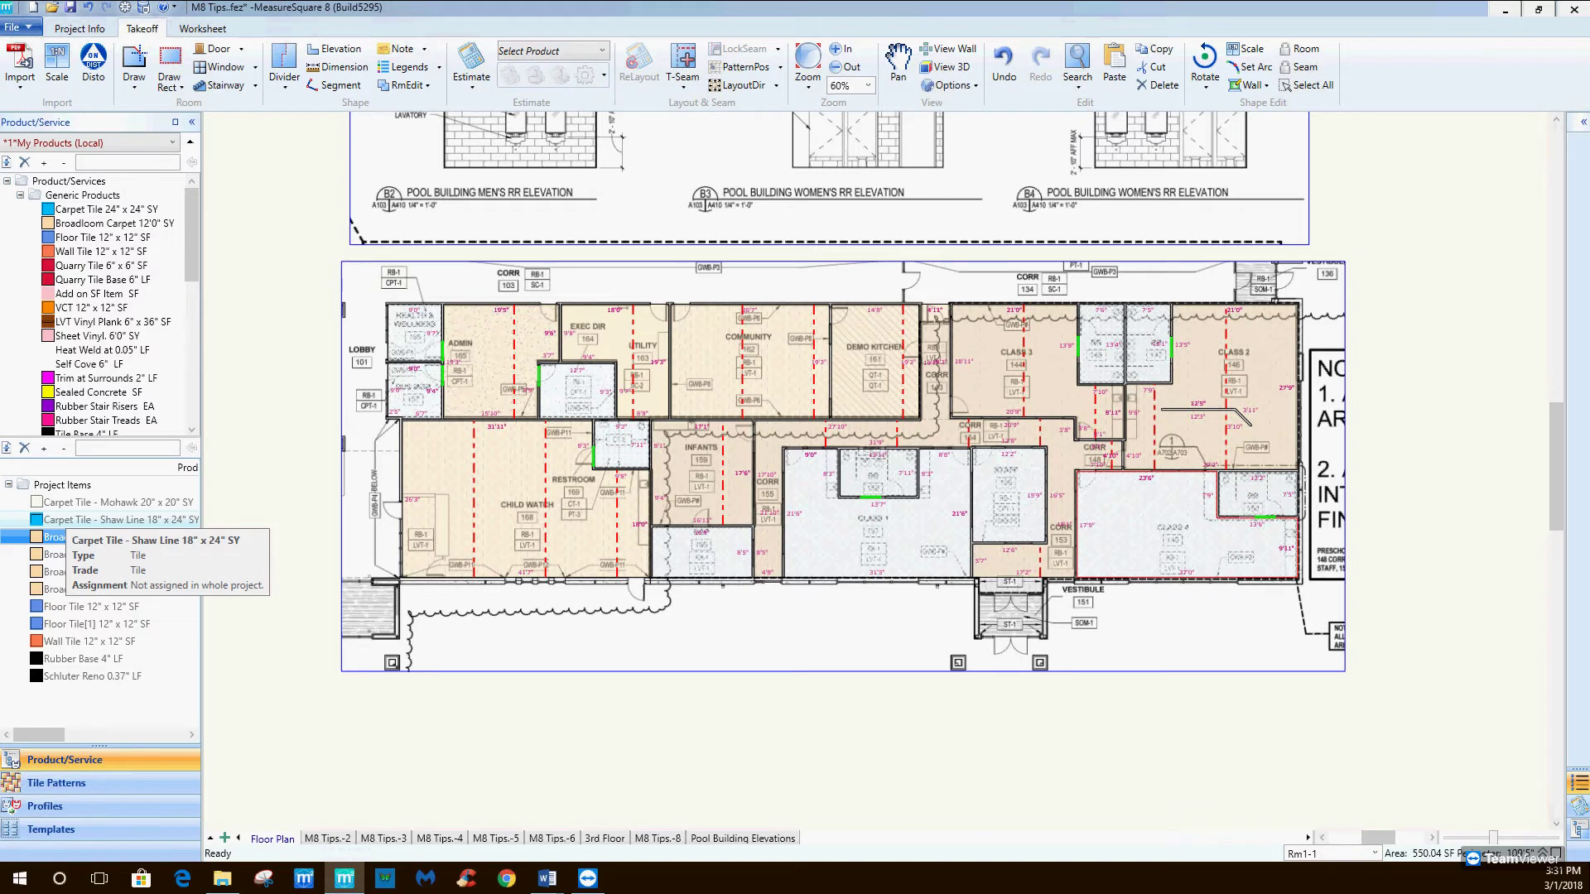
# Assign Carpet Tile - Shaw Line 18" x 24" to Nap, Class 1, Staff and Class 4.
pyautogui.click(83, 519)
pyautogui.click(702, 551)
pyautogui.click(878, 530)
pyautogui.click(1009, 497)
pyautogui.click(1175, 530)
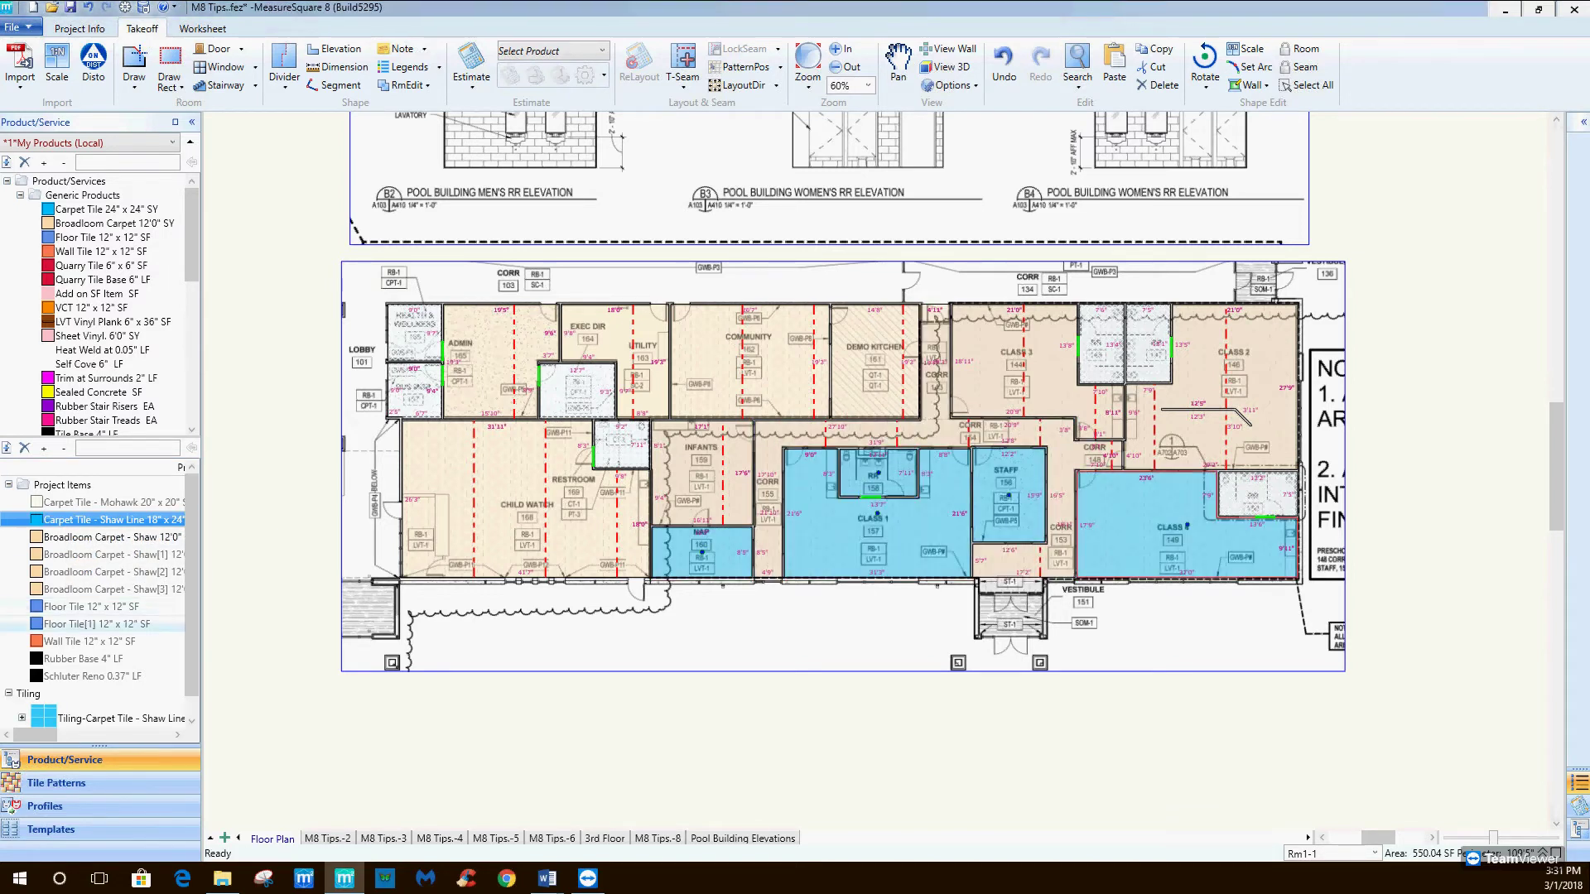
# Assign Rubber Base 4" to the perimeters of Child Watch, Admin and Exec Dir/Utility.
pyautogui.click(83, 659)
pyautogui.click(526, 497)
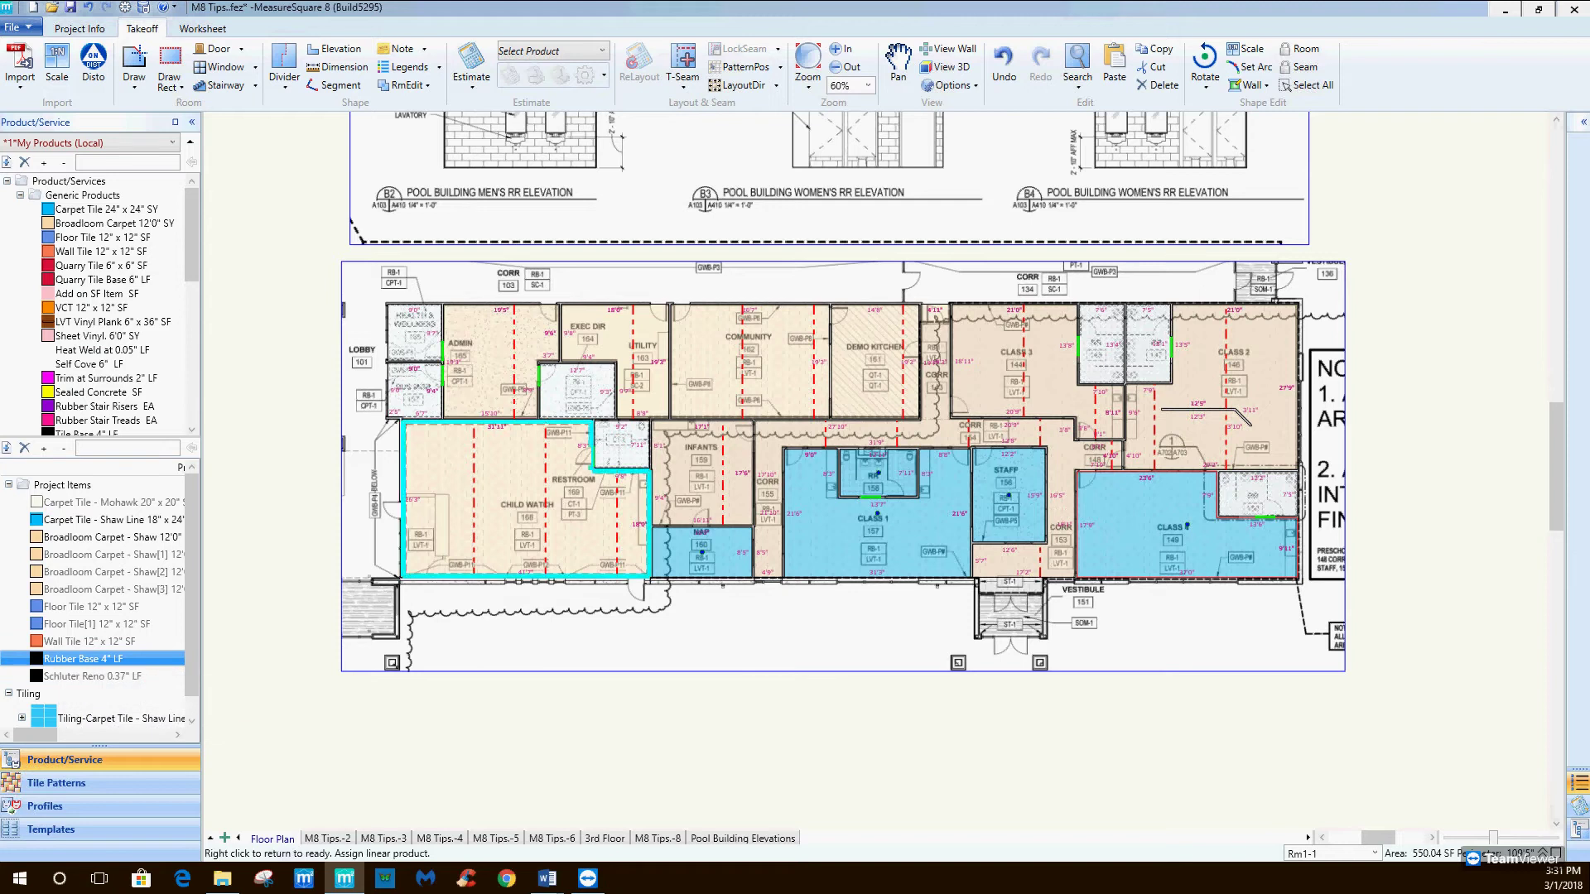
pyautogui.click(497, 356)
pyautogui.click(612, 347)
pyautogui.click(522, 497)
pyautogui.rightClick(522, 497)
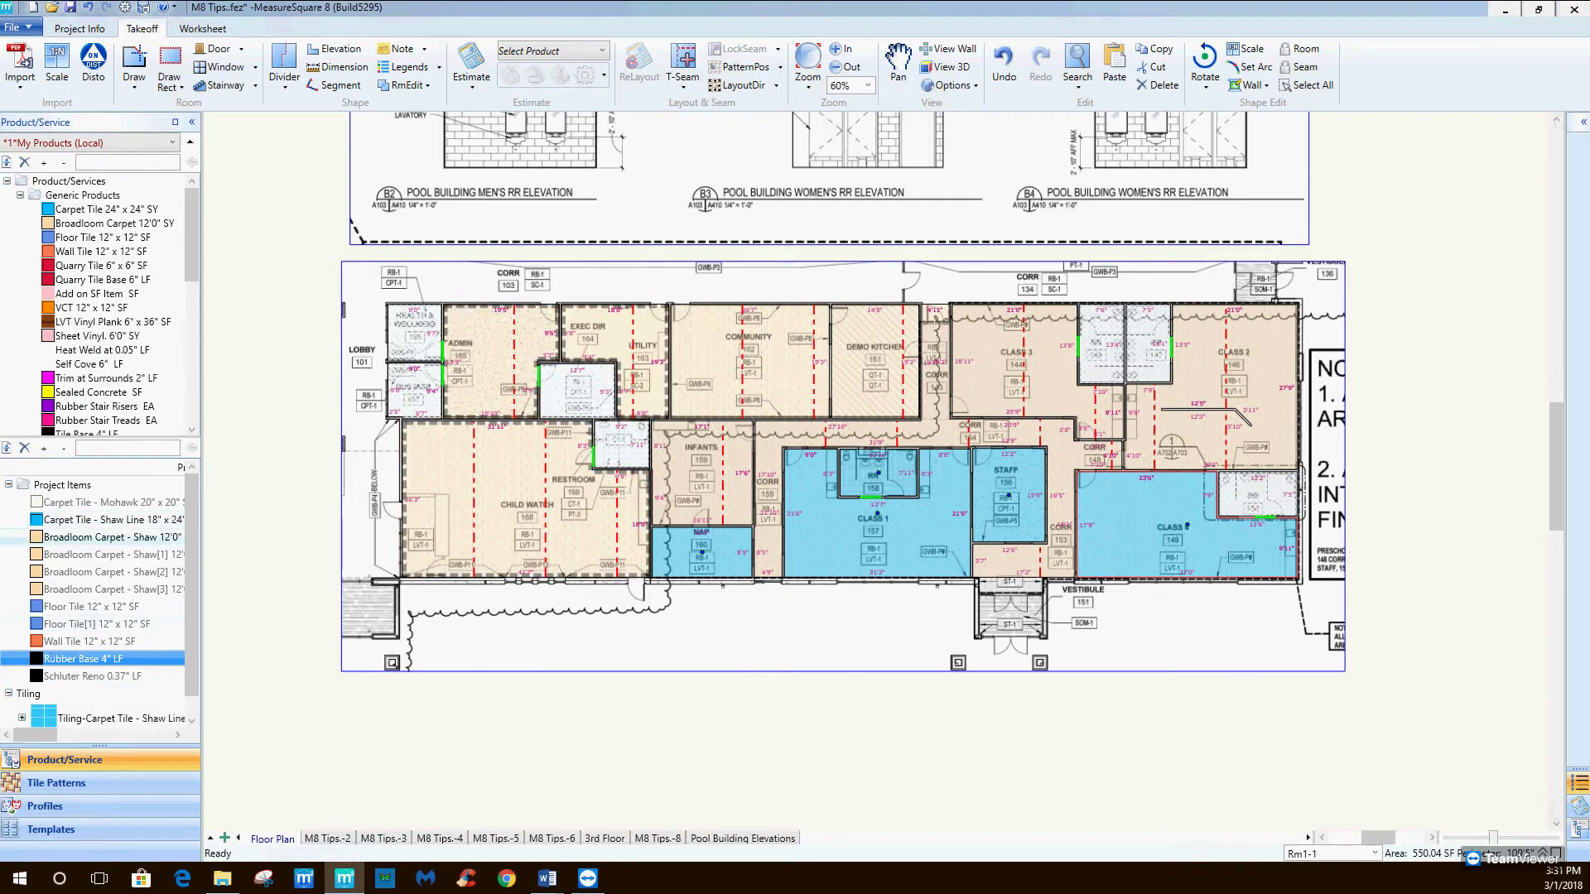
# Add Rubber Base 4" as a Base Perimeter add-on to Carpet Tile - Shaw Line 18" x 24" and save the item.
pyautogui.click(136, 520)
pyautogui.rightClick(135, 522)
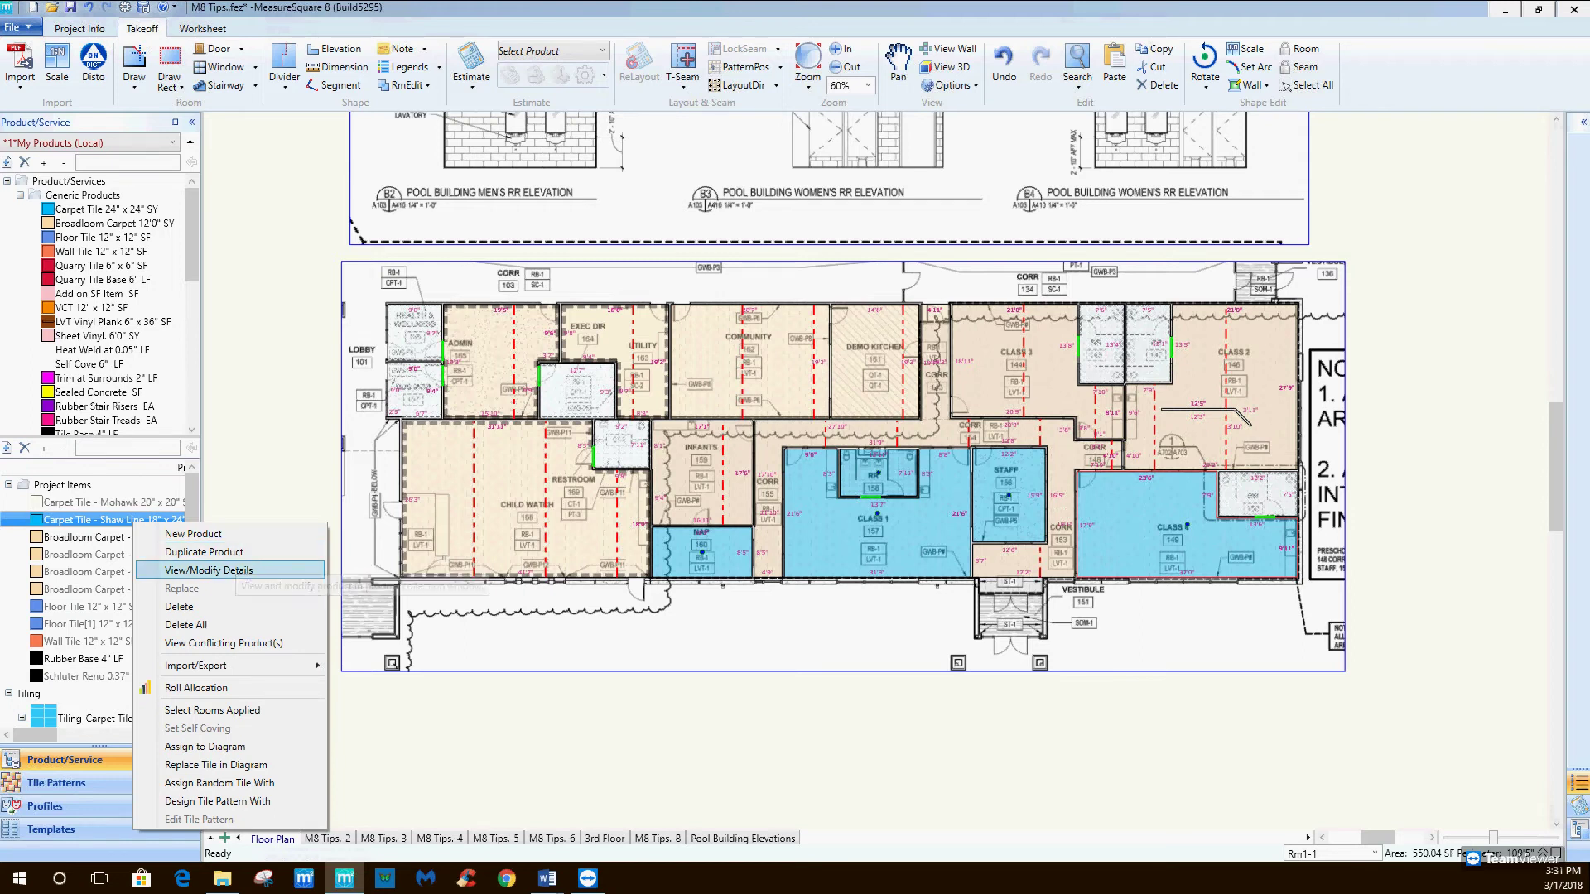
pyautogui.click(240, 571)
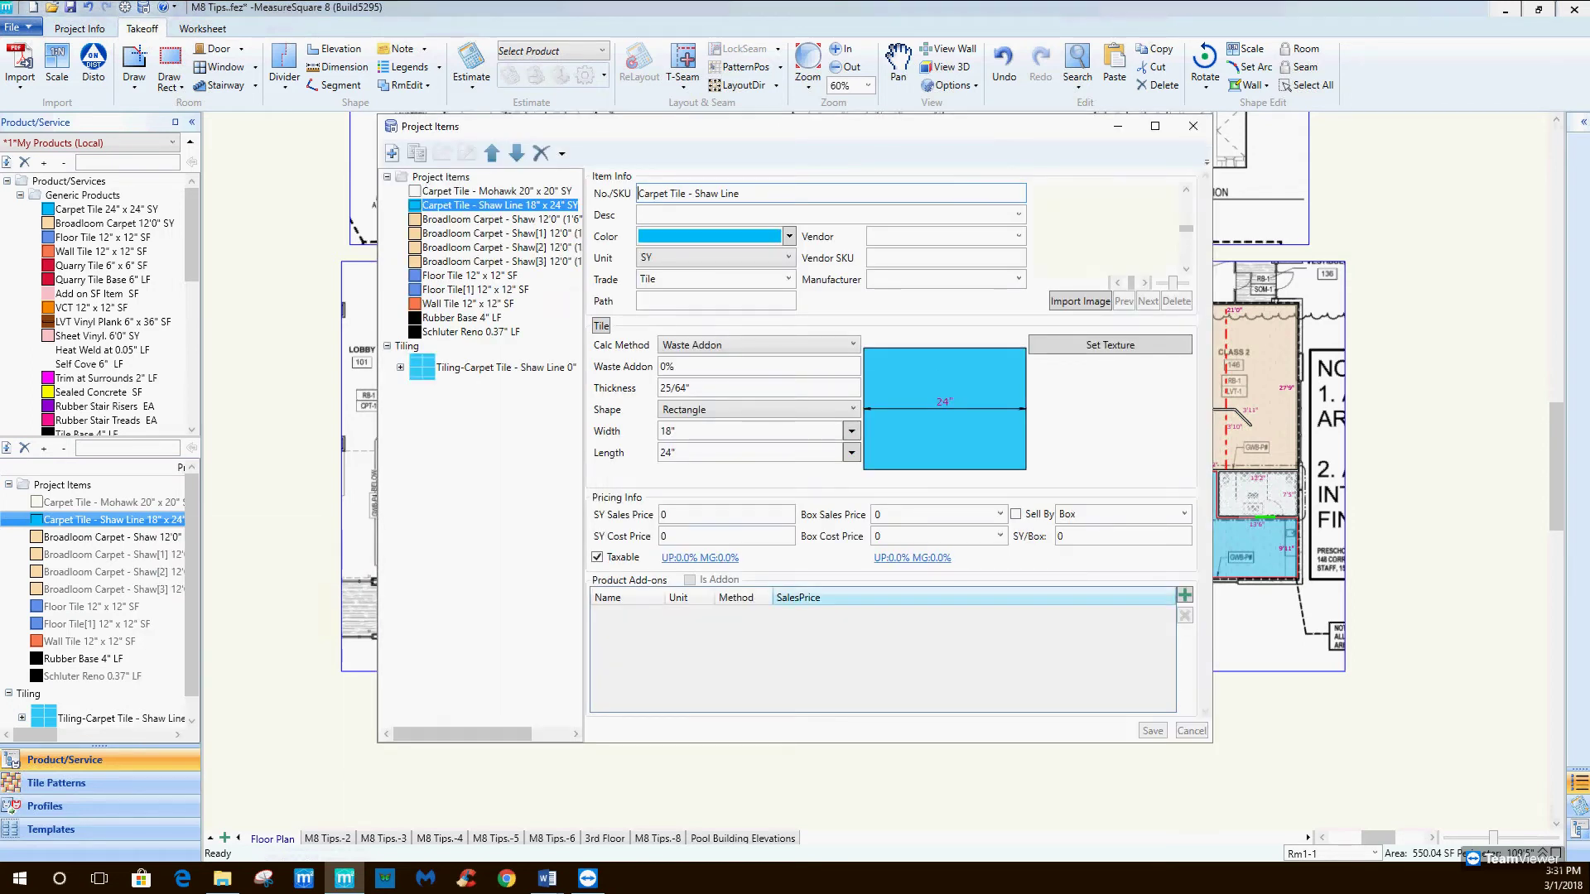
pyautogui.click(1184, 595)
pyautogui.click(784, 438)
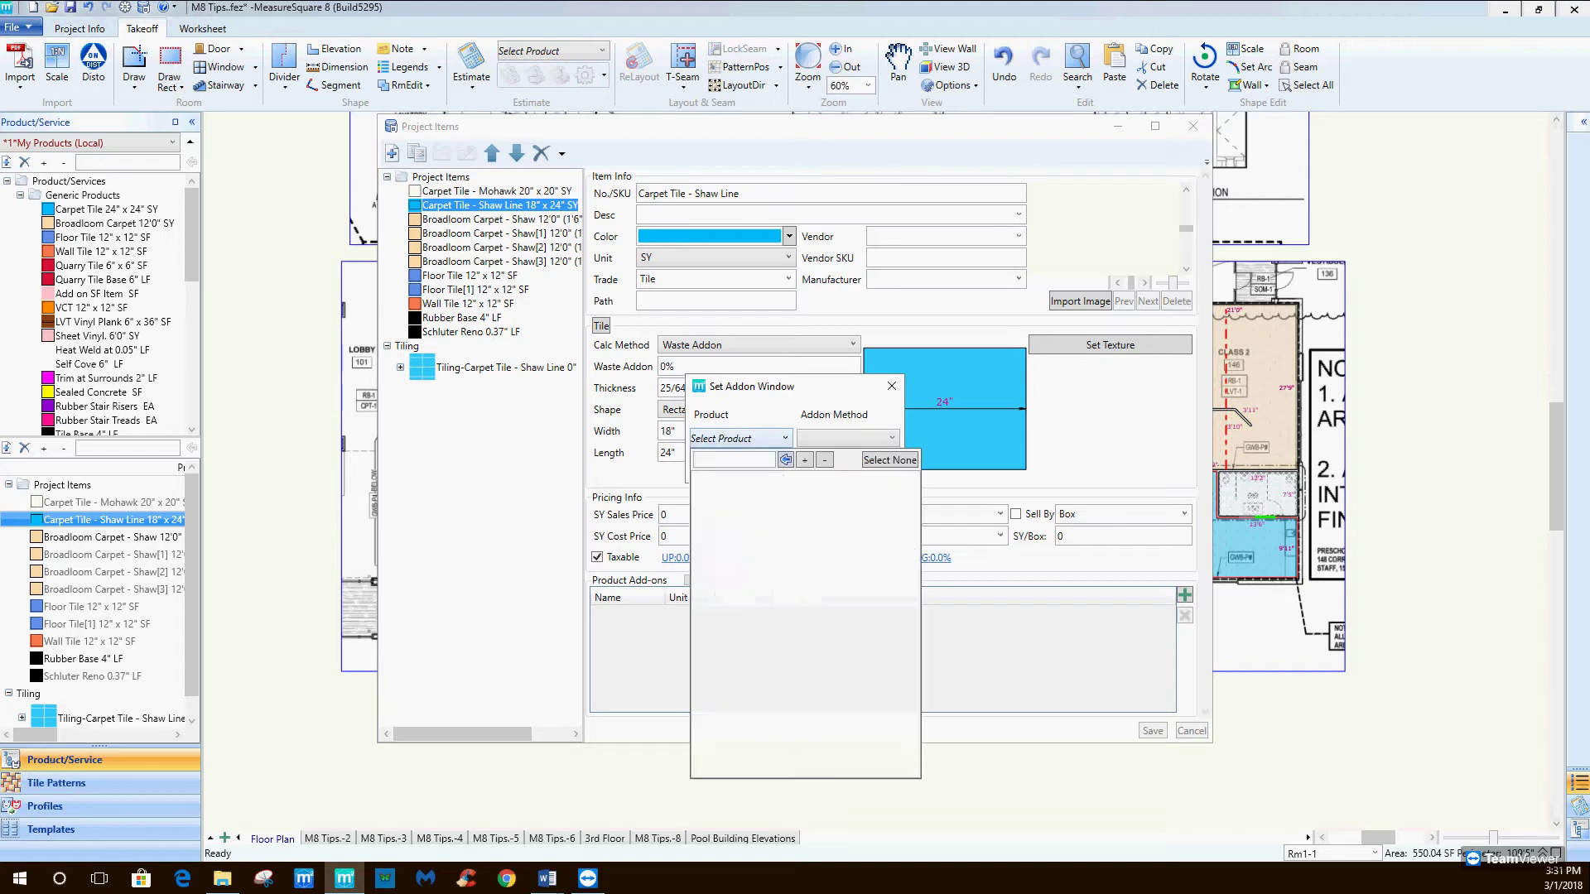
pyautogui.click(768, 563)
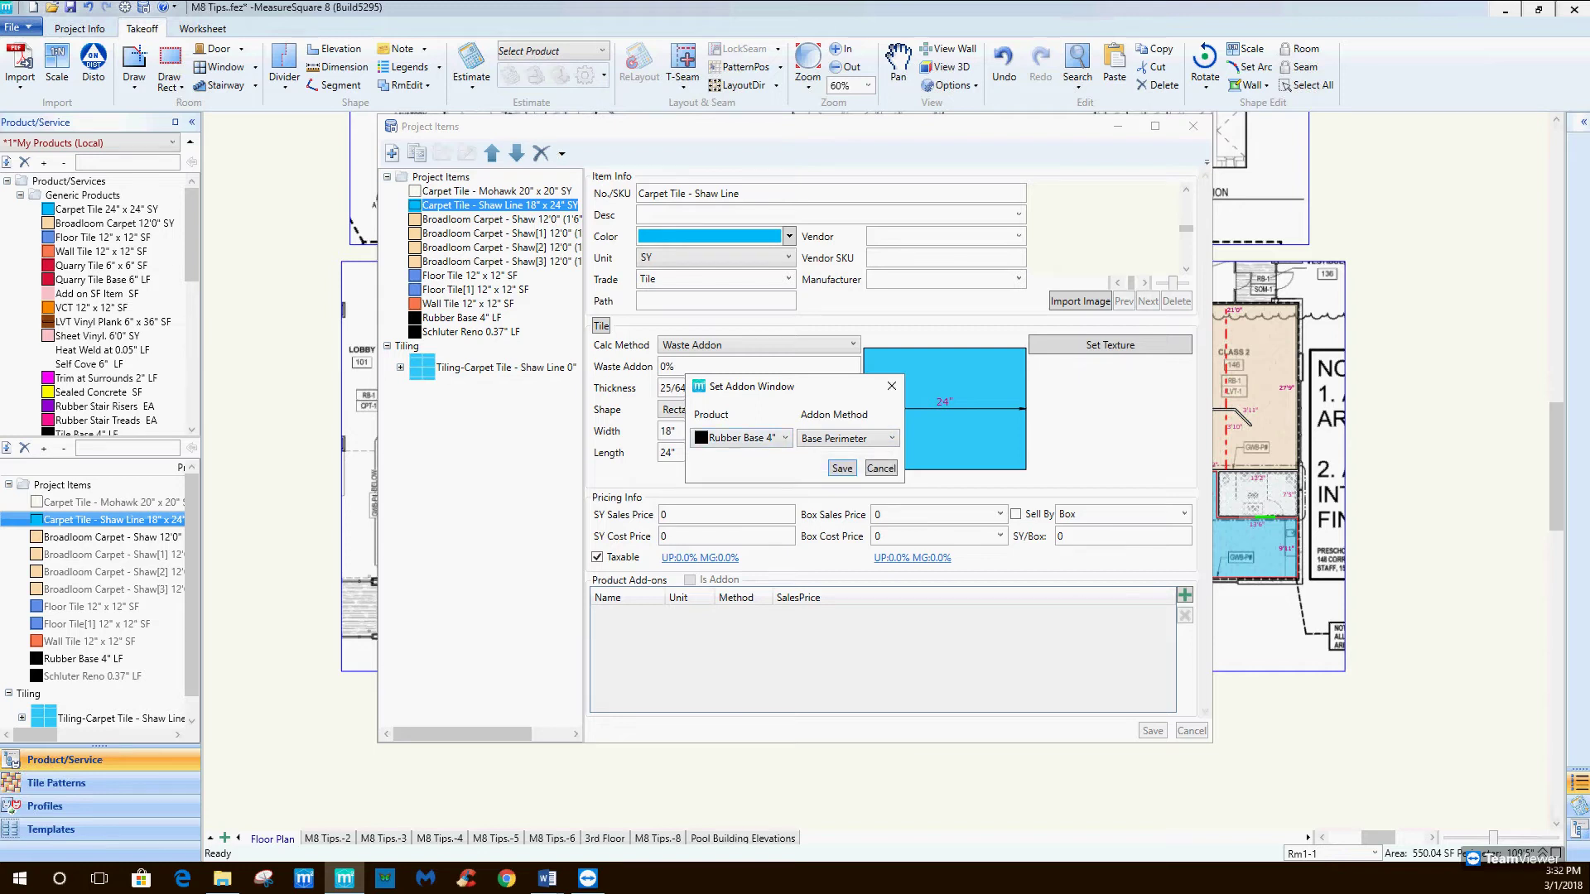
pyautogui.click(892, 438)
pyautogui.click(836, 456)
pyautogui.press('Return')
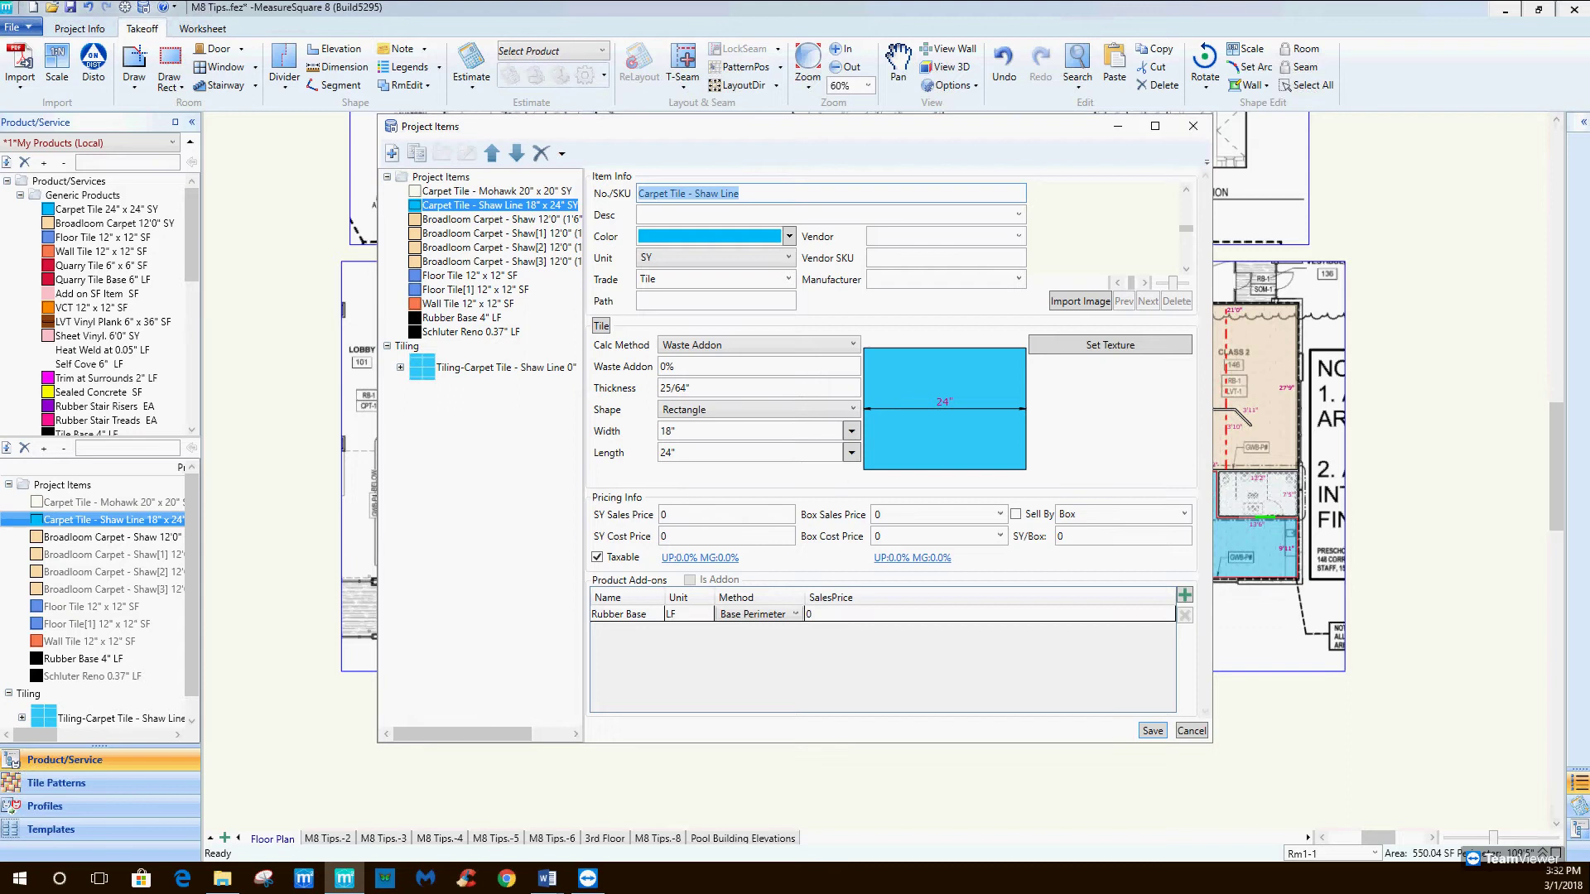
pyautogui.click(1151, 730)
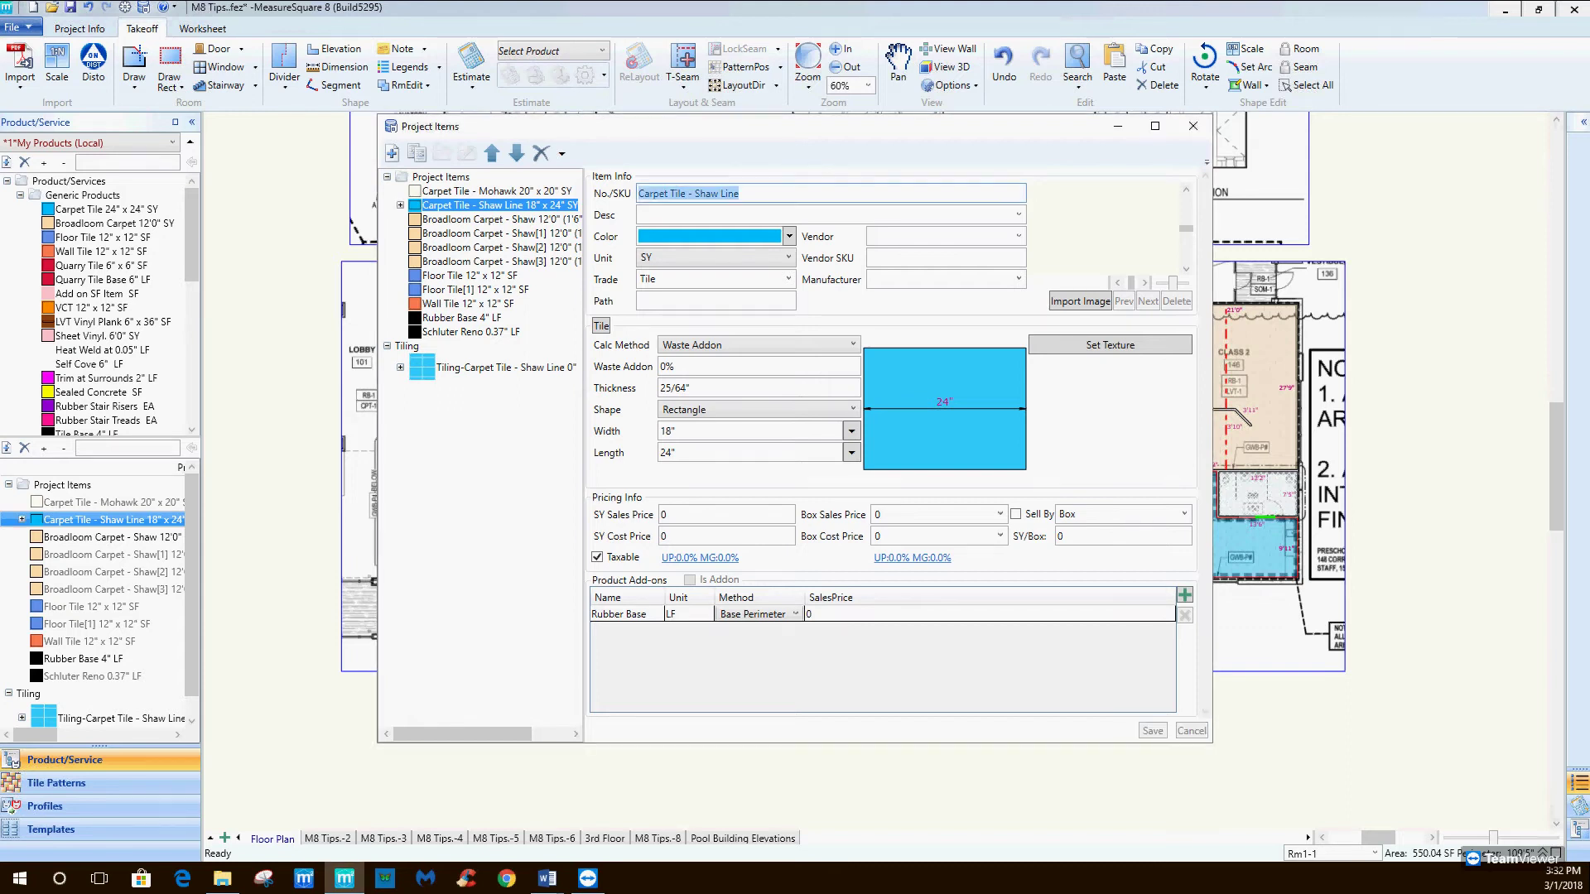
# Assign Carpet Tile - Shaw Line 18" x 24" to Exec Dir/Utility and the corridor, replacing their broadloom carpet.
pyautogui.click(1192, 126)
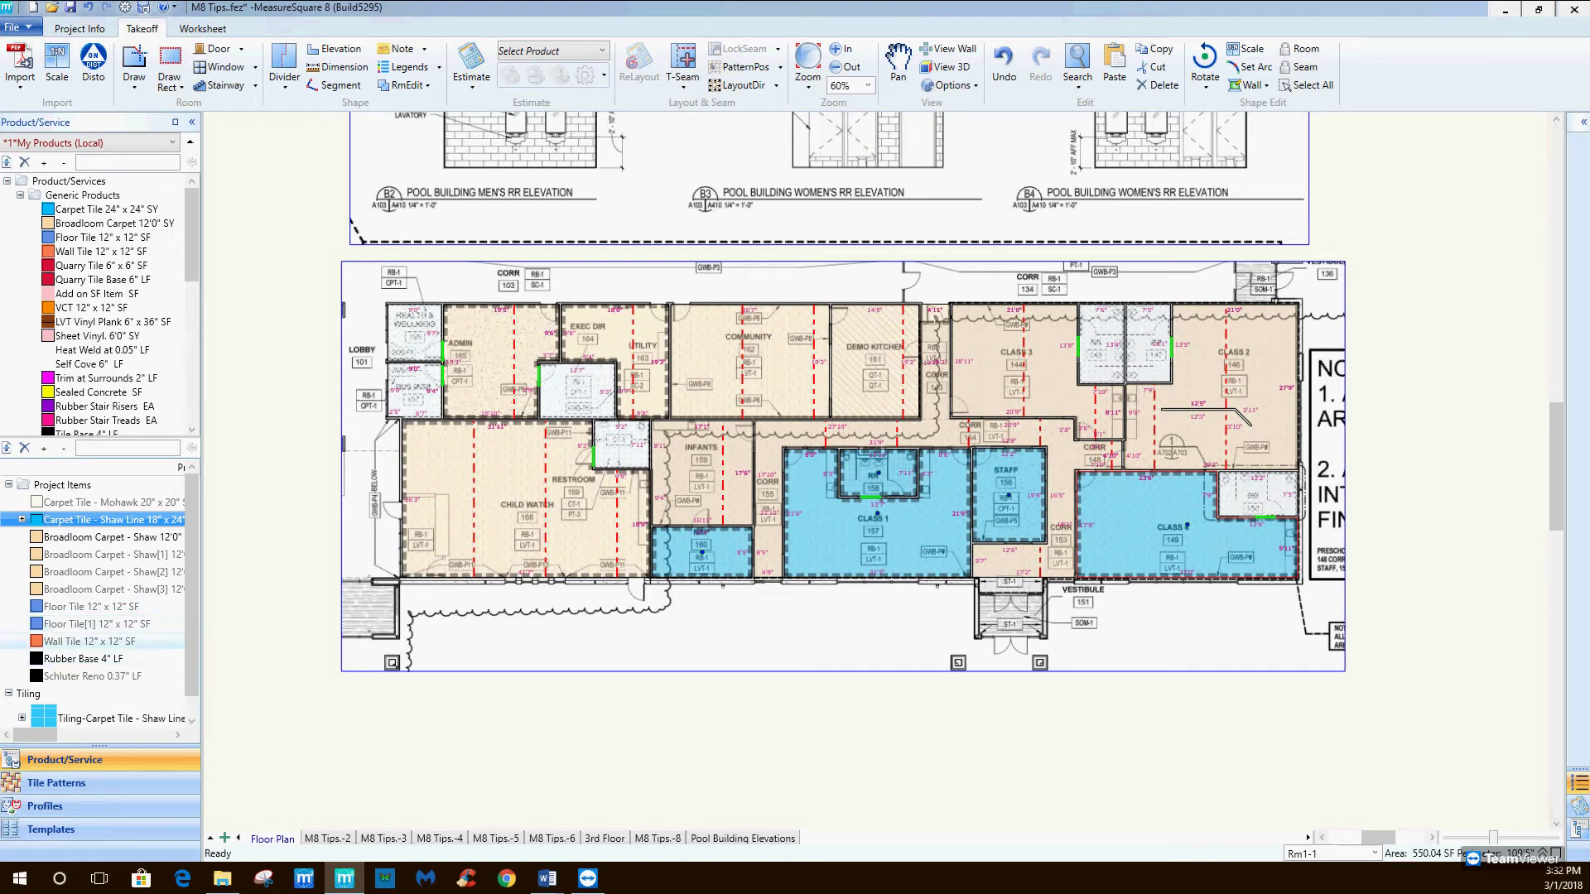
pyautogui.click(83, 519)
pyautogui.click(615, 347)
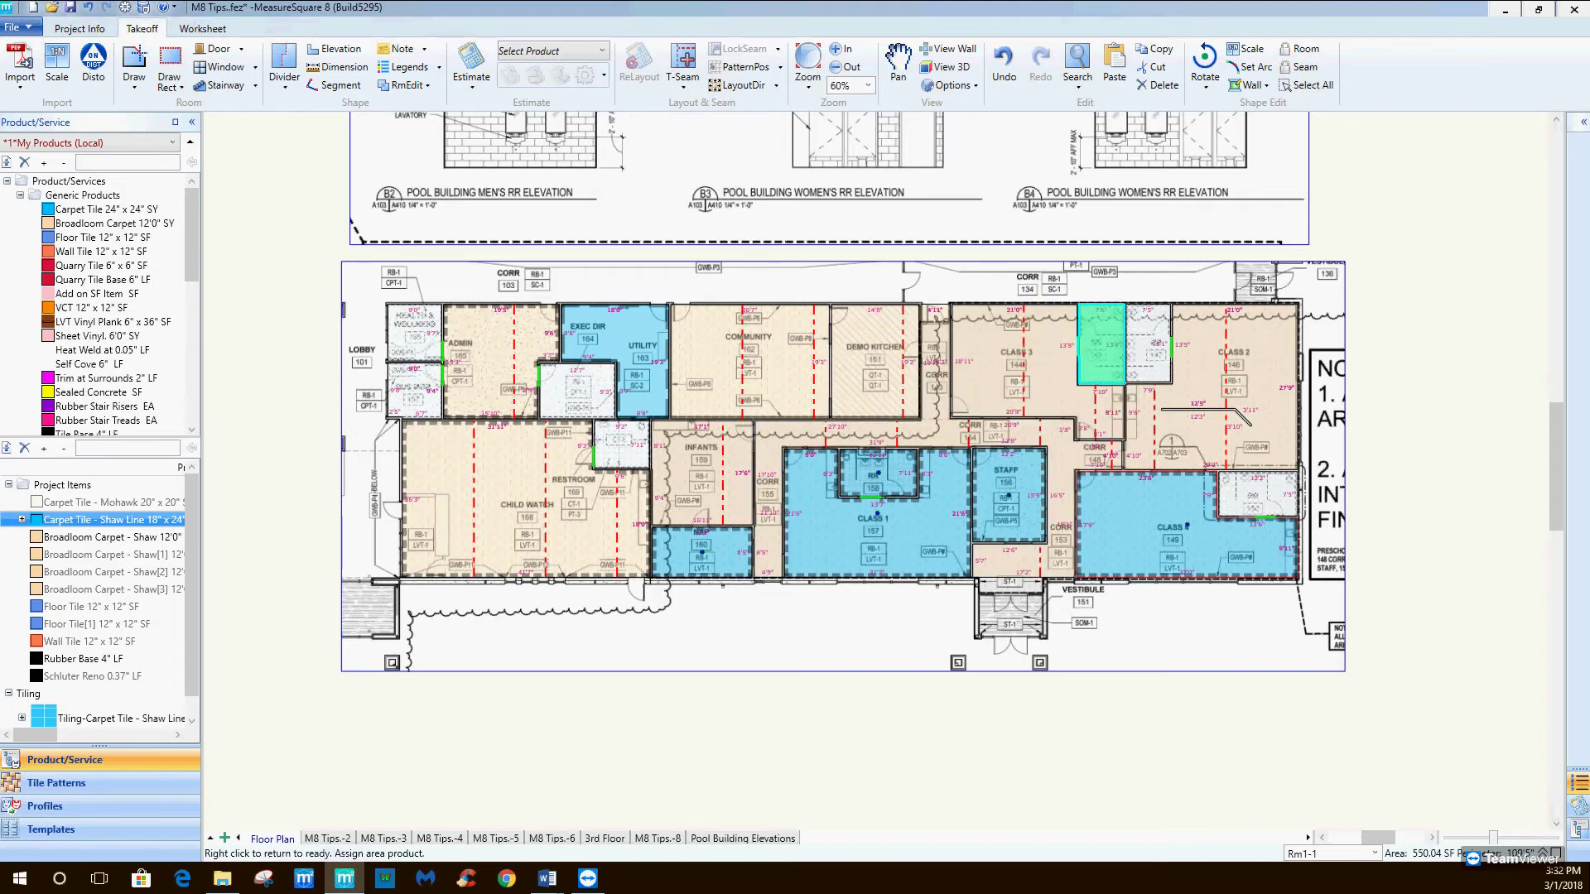
pyautogui.click(1061, 452)
pyautogui.press('Escape')
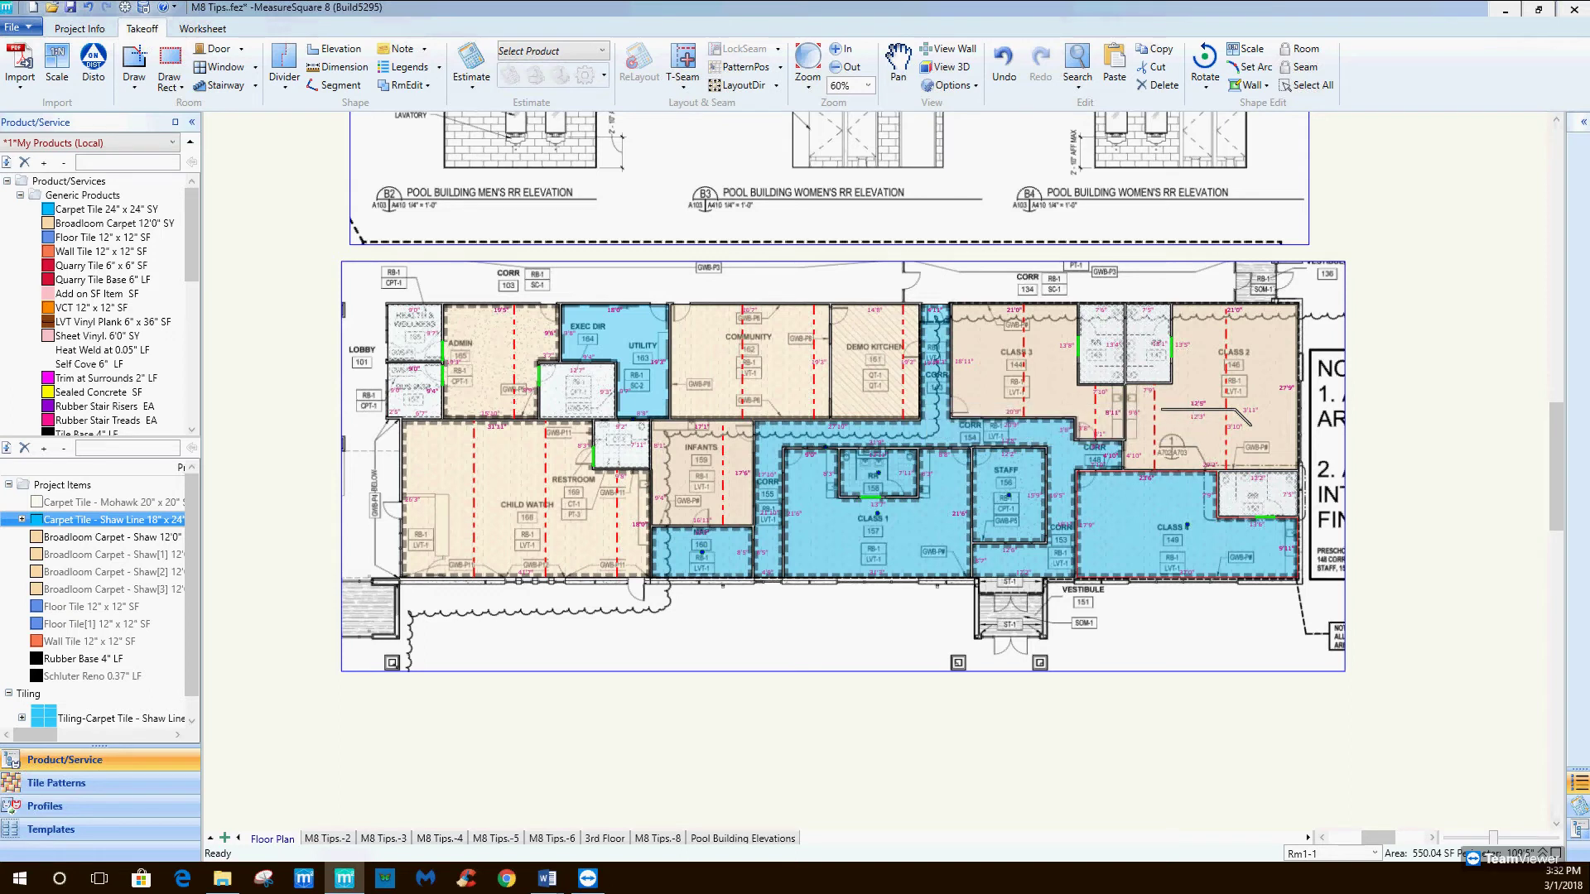
pyautogui.scroll(5, 866, 500)
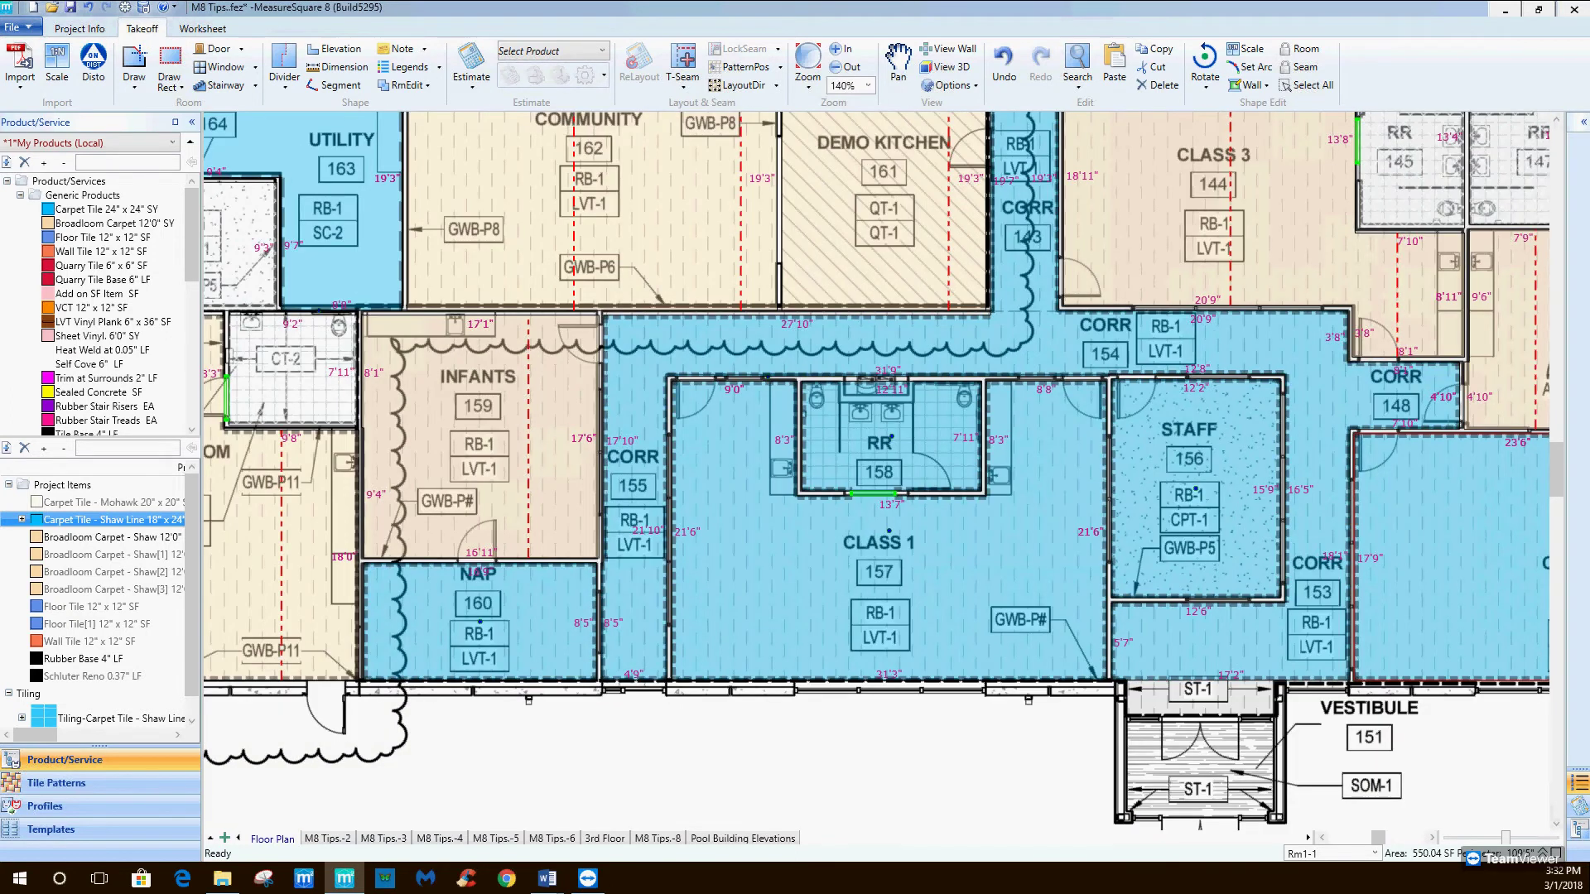
pyautogui.scroll(-4, 882, 530)
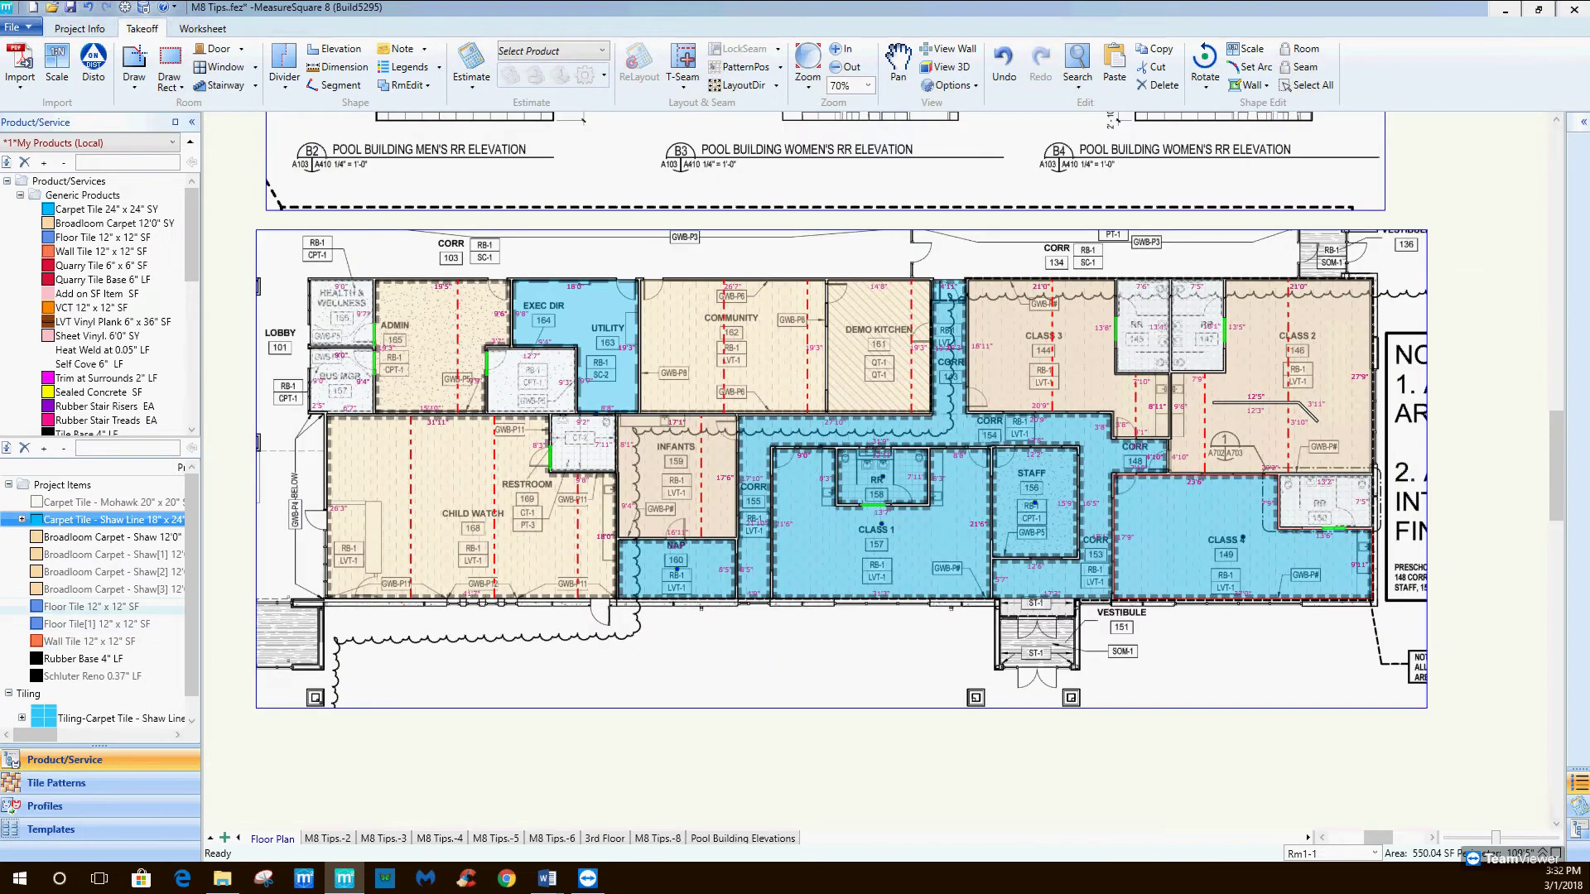
# Assign Floor Tile 12" x 12" to restrooms 158, 145 and 147.
pyautogui.click(91, 606)
pyautogui.click(883, 477)
pyautogui.click(1143, 326)
pyautogui.click(1197, 326)
pyautogui.moveTo(1242, 539); pyautogui.dragTo(964, 515, button='middle')
pyautogui.rightClick(964, 514)
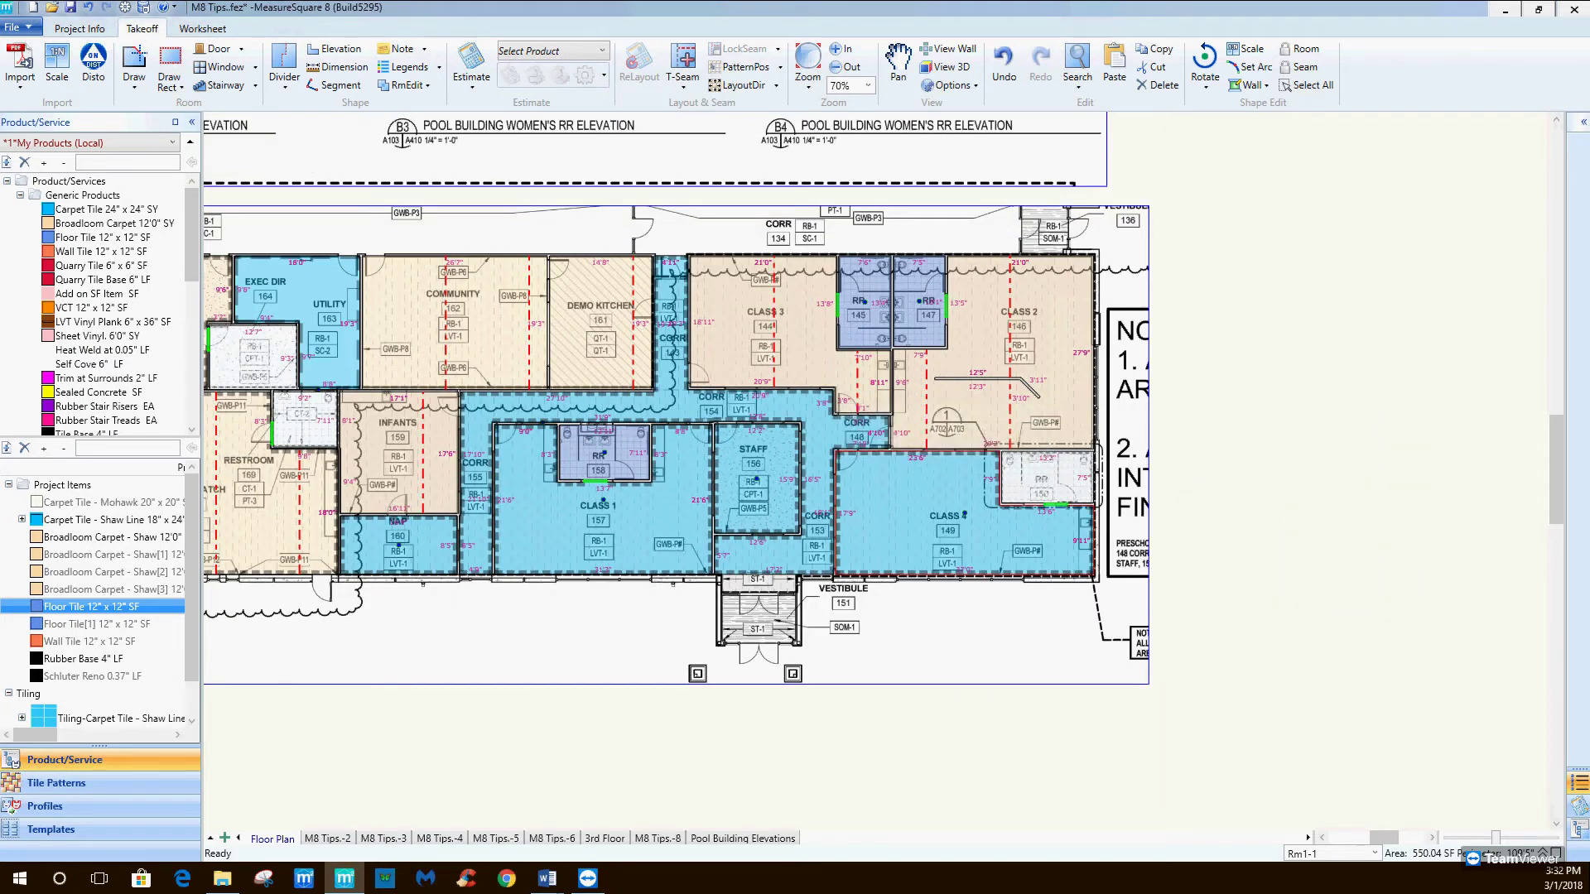
pyautogui.moveTo(770, 356); pyautogui.dragTo(779, 431, button='middle')
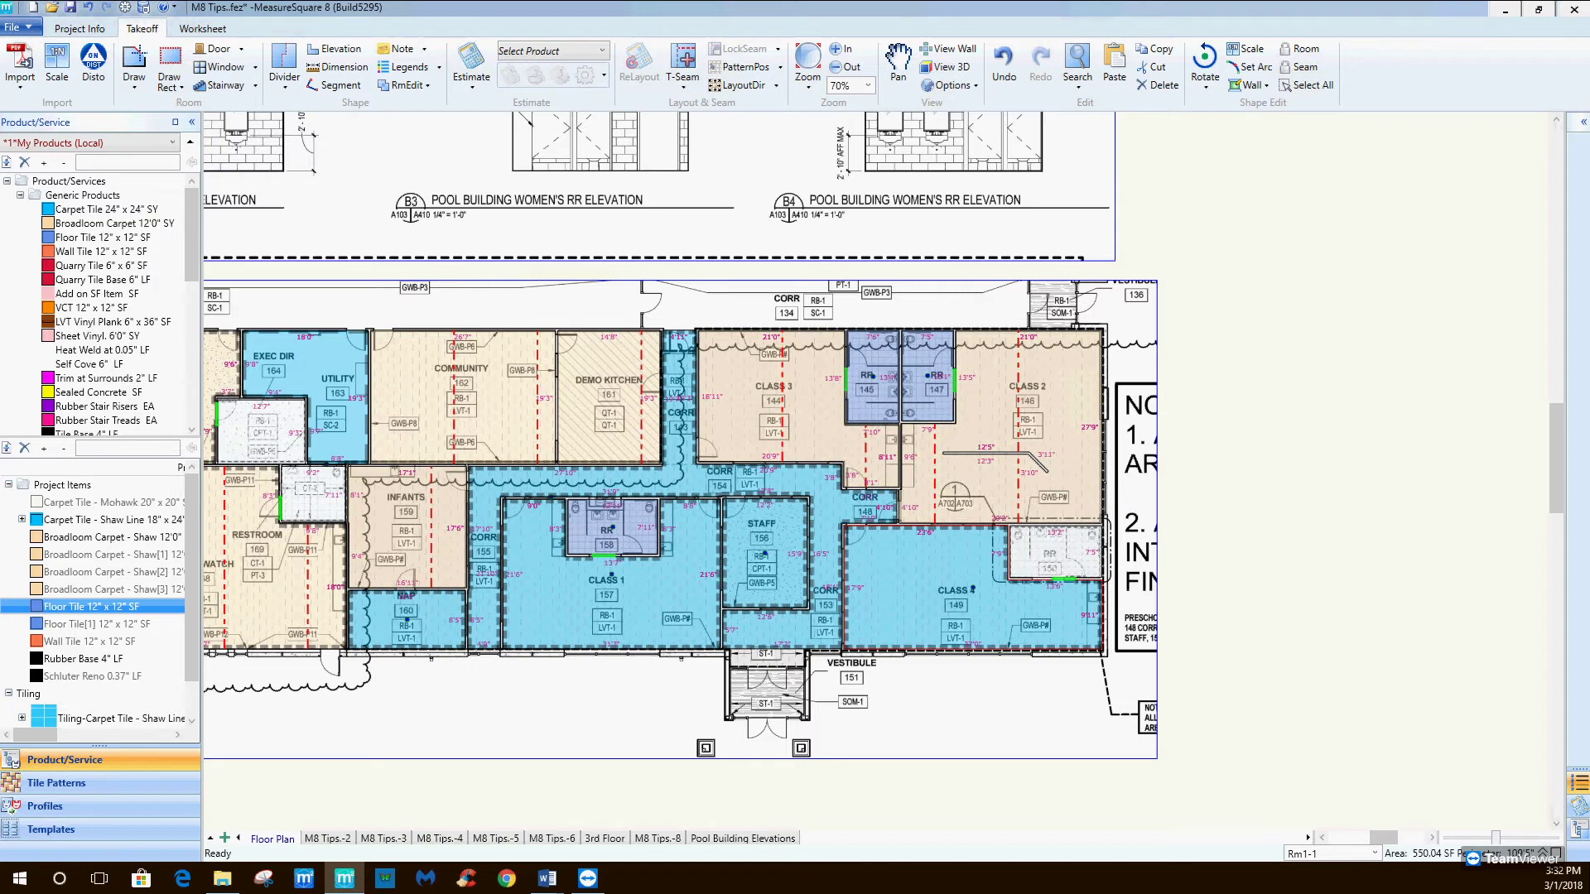
# Move a broadloom seam in Class 3 to its east wall and one in Class 2 to its west wall, then lock the seams.
pyautogui.click(865, 456)
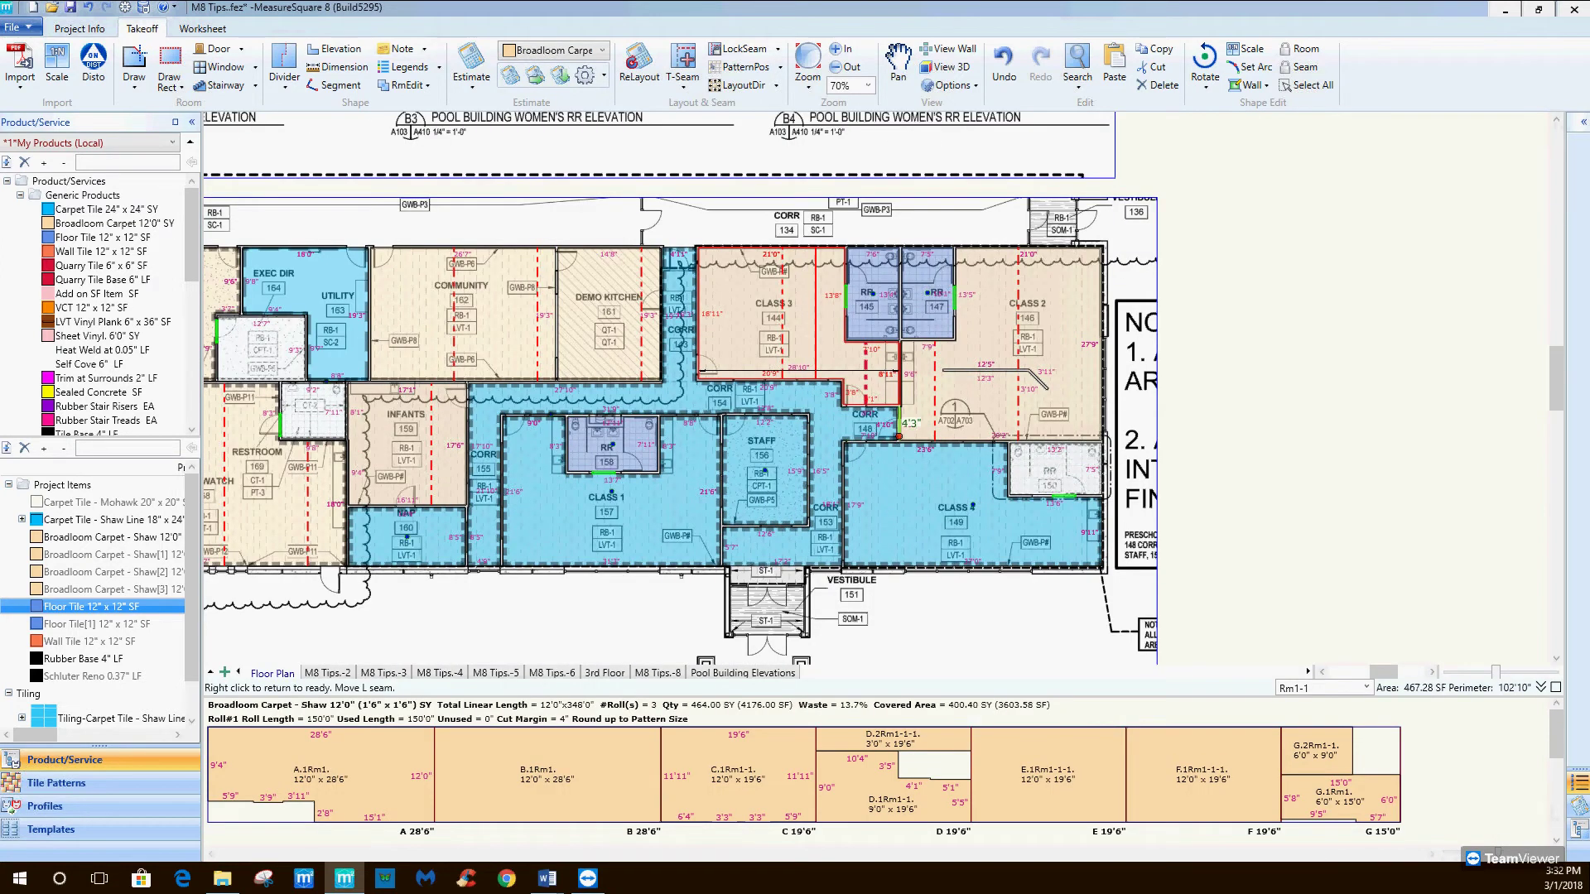
pyautogui.click(898, 437)
pyautogui.scroll(3, 927, 487)
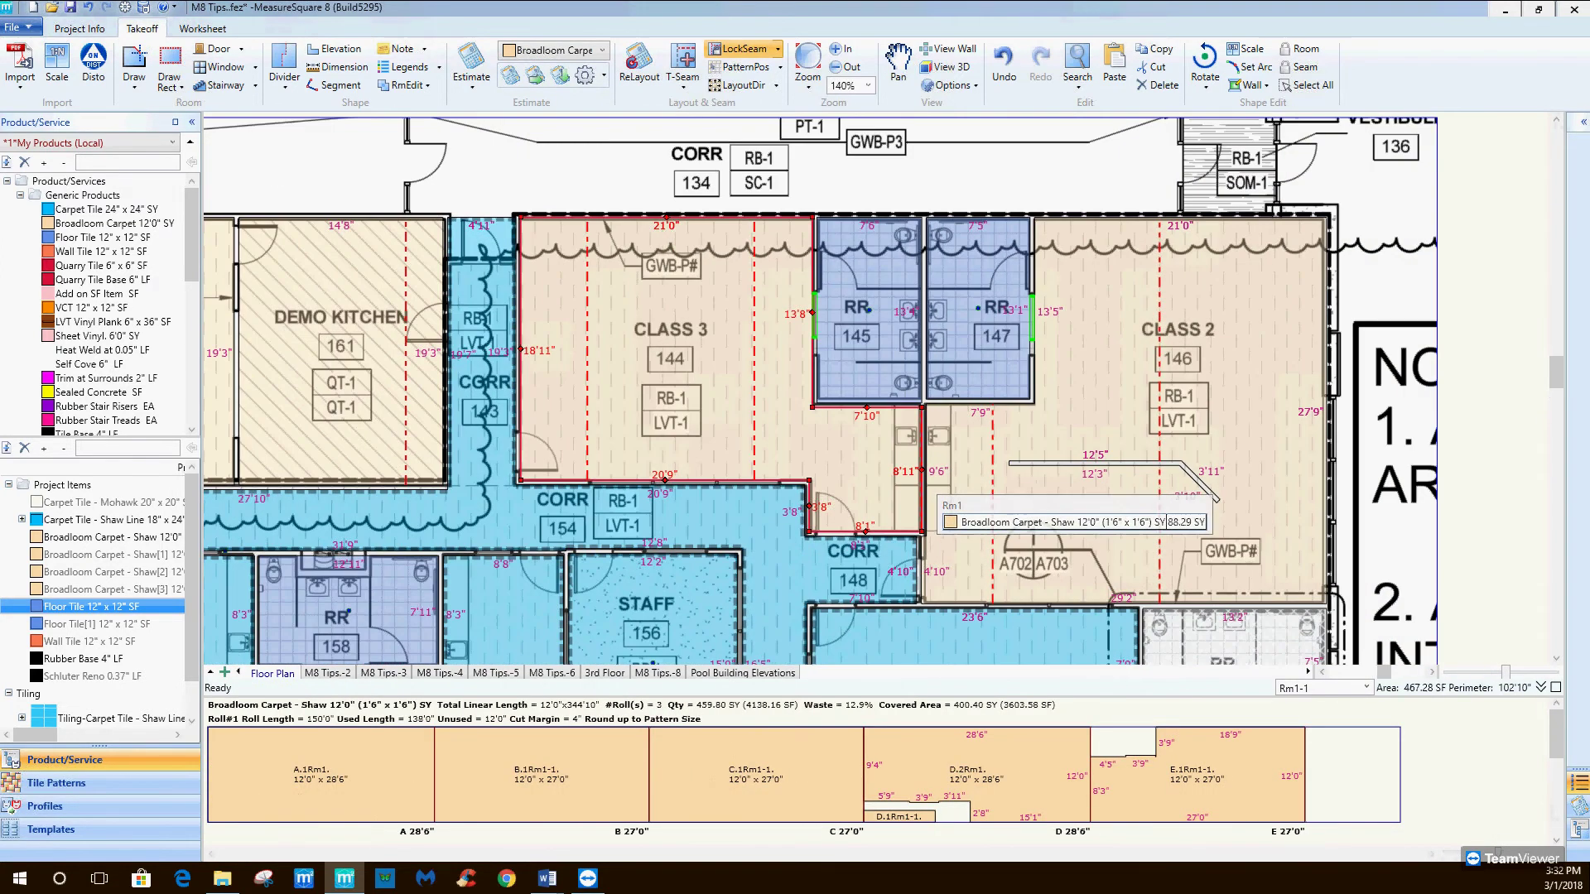
pyautogui.click(992, 497)
pyautogui.click(926, 497)
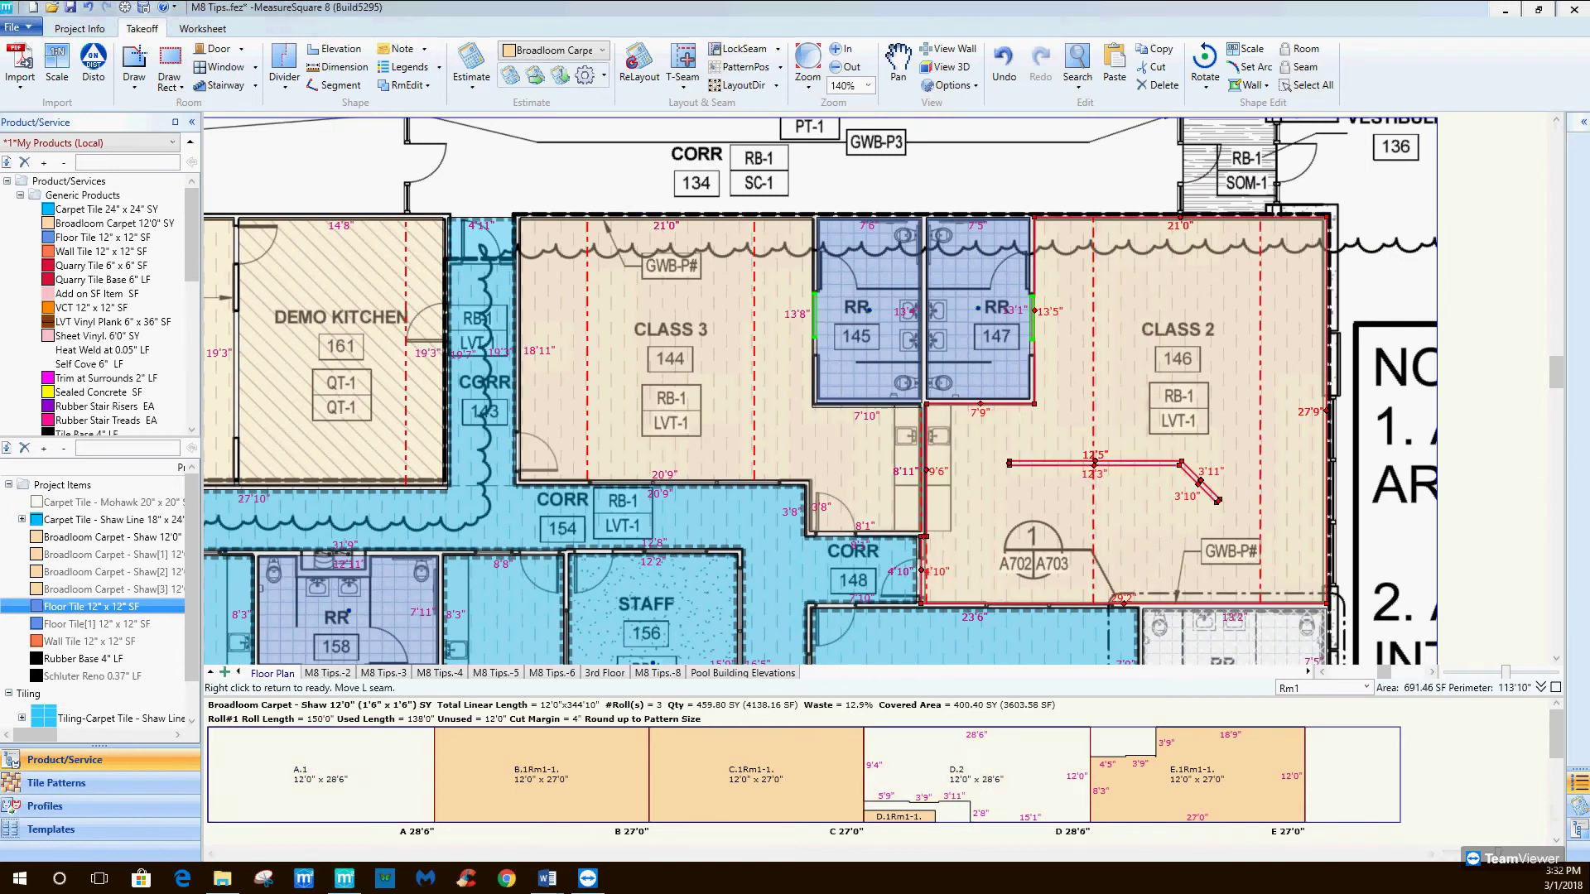
pyautogui.click(742, 48)
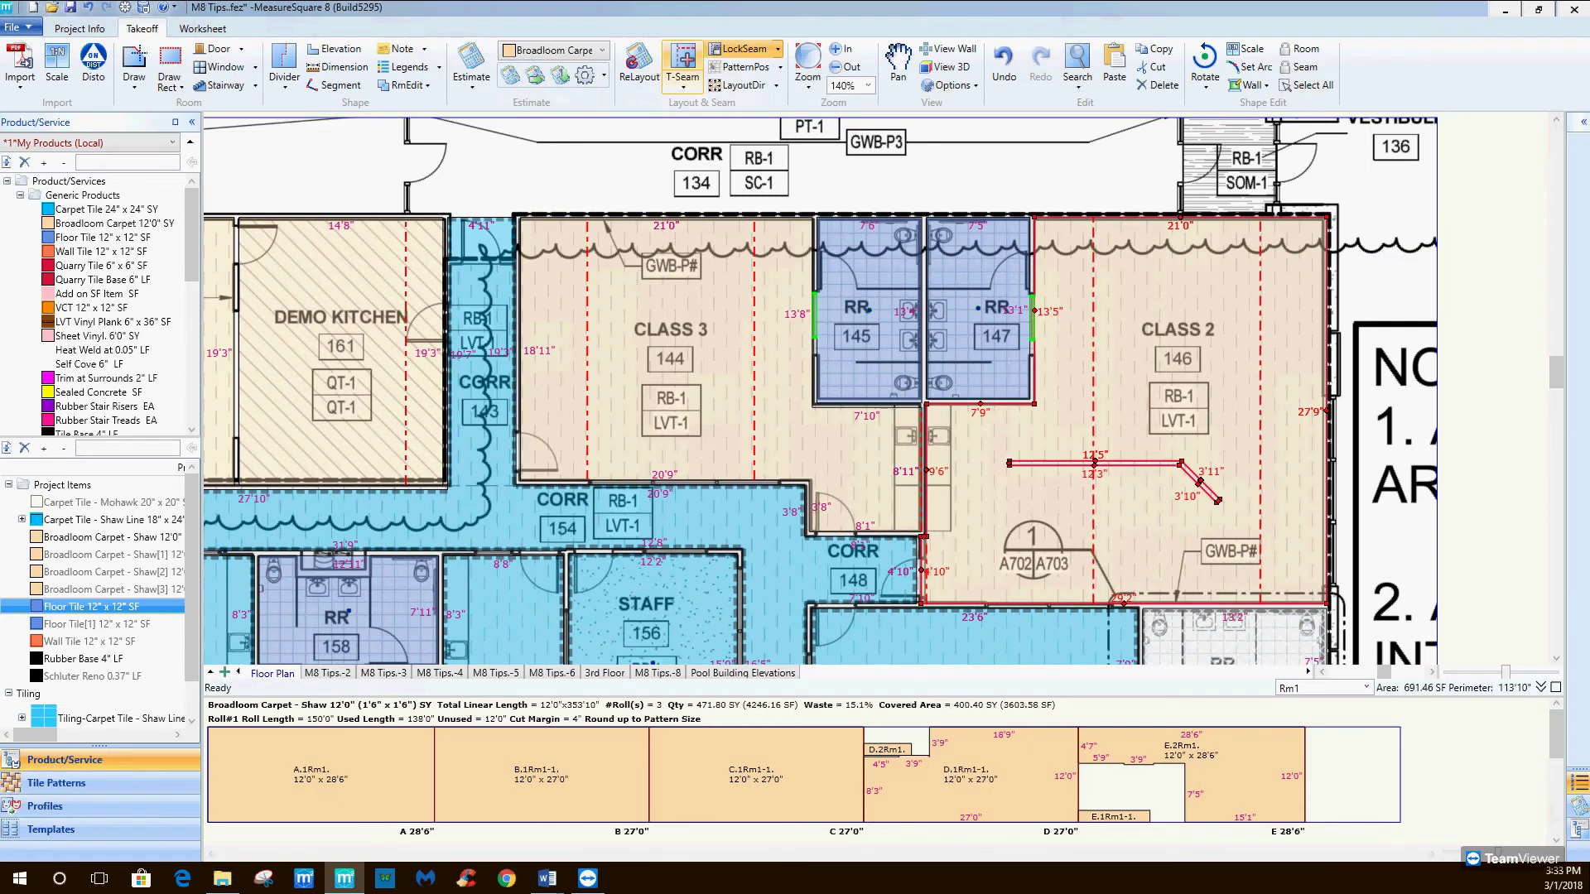
# Add two T-seams across the narrow east strip of Class 2 and another on a broadloom cut in the roll layout.
pyautogui.click(684, 62)
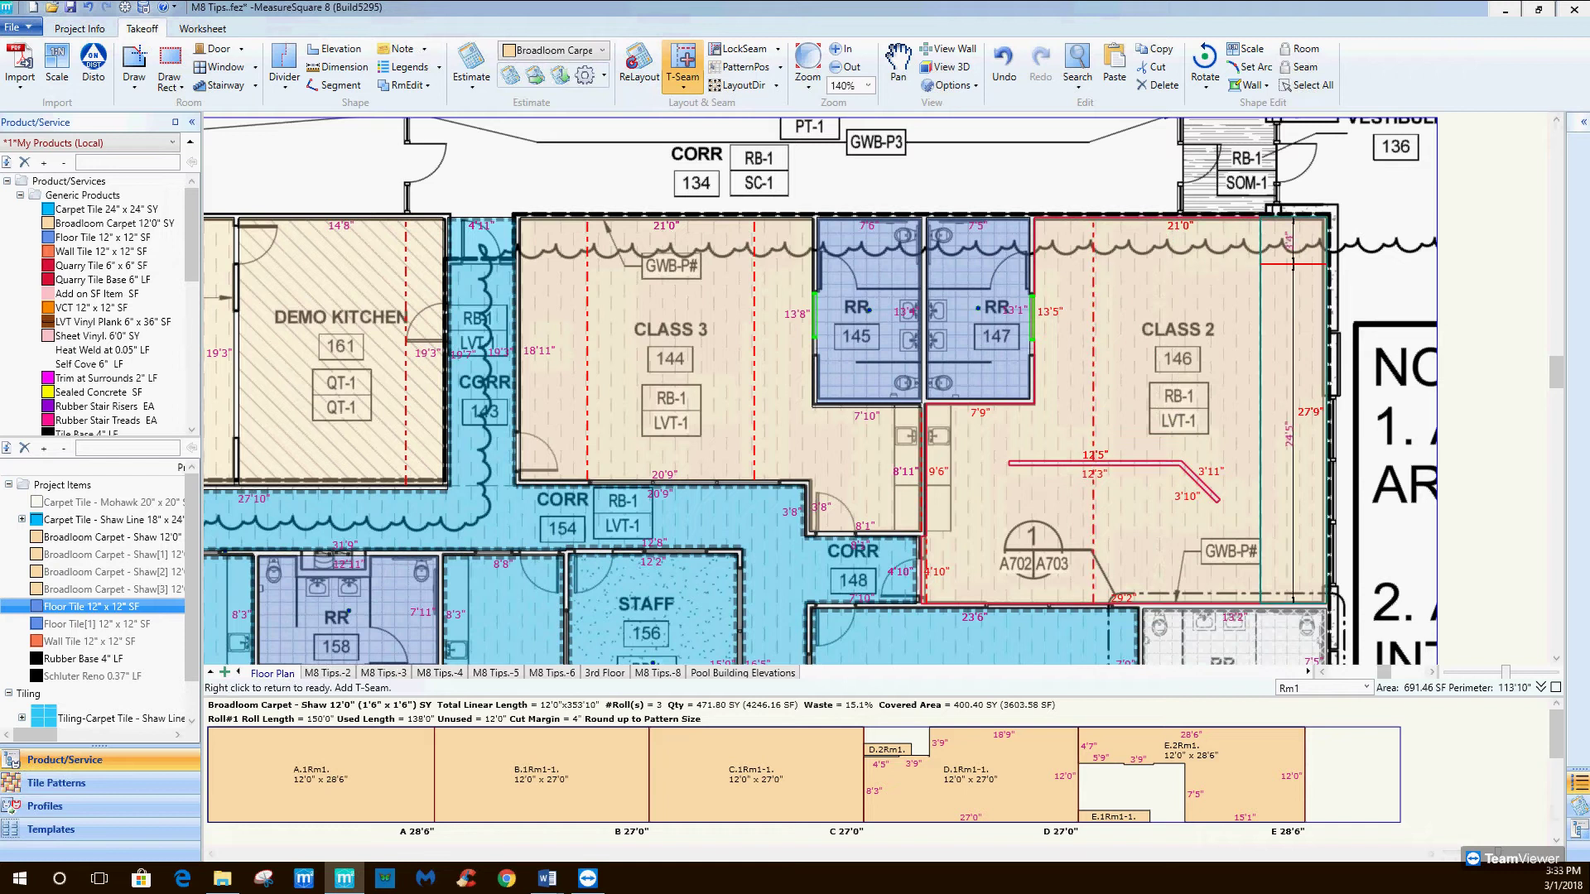
pyautogui.click(1293, 450)
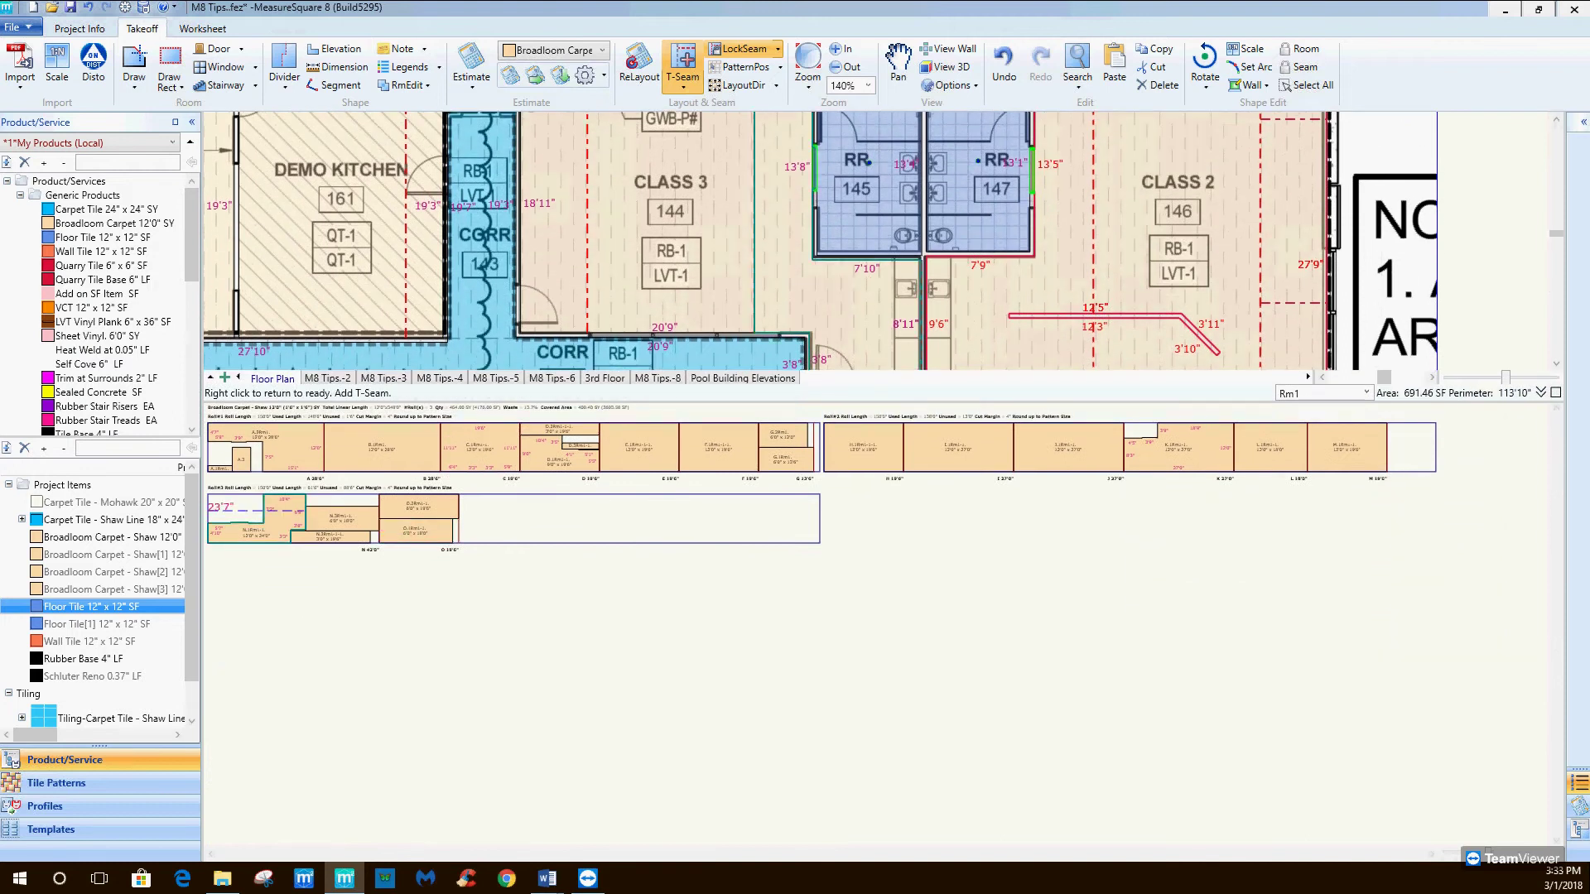
pyautogui.click(338, 519)
pyautogui.rightClick(338, 518)
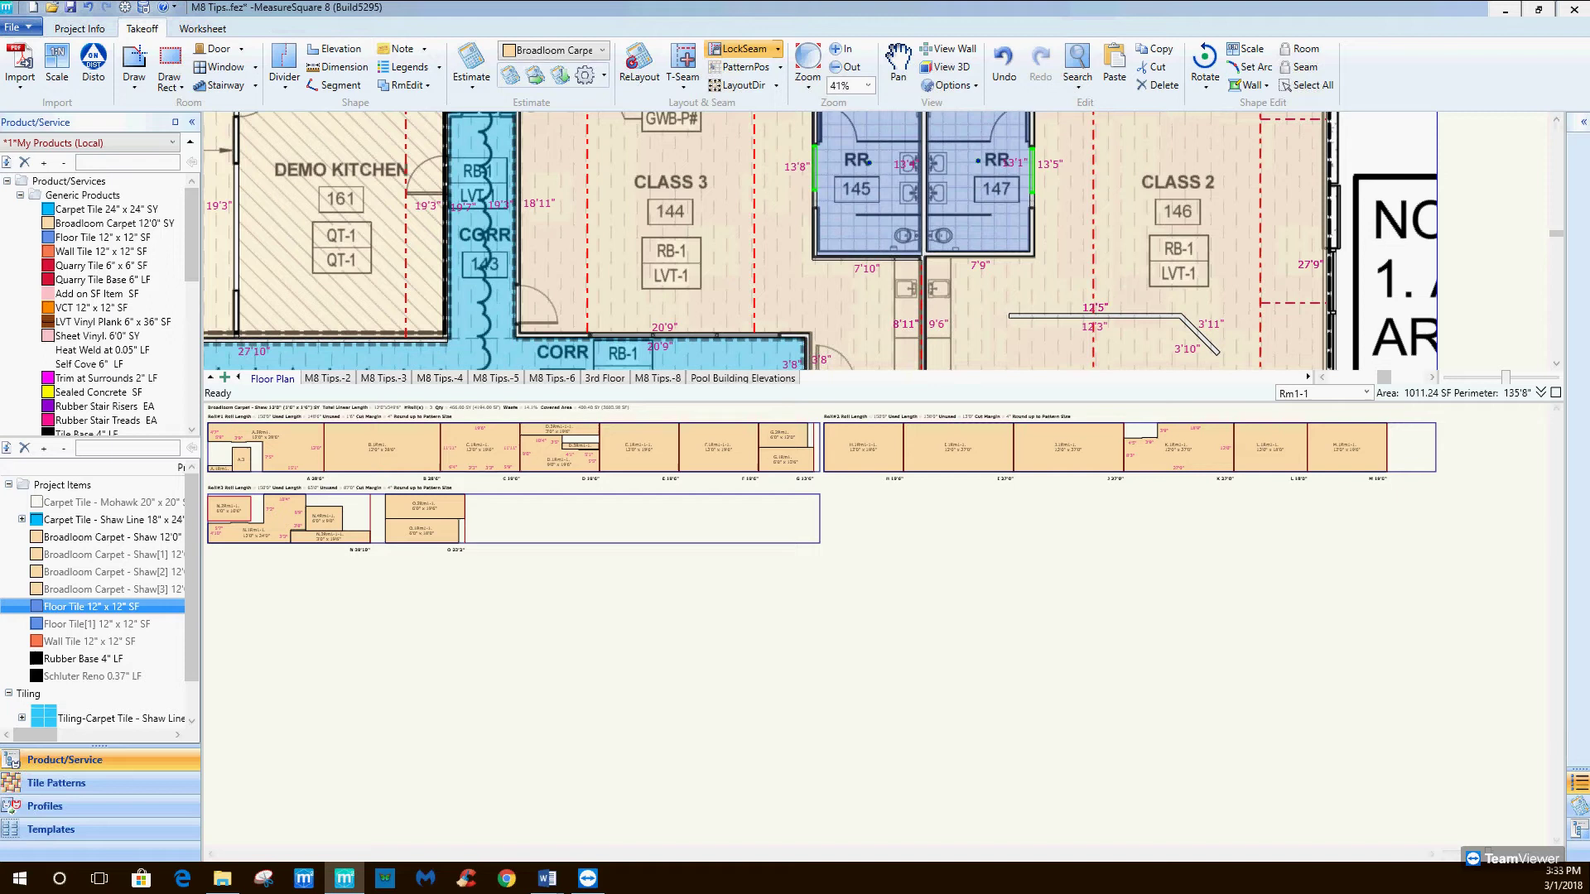
pyautogui.click(1540, 392)
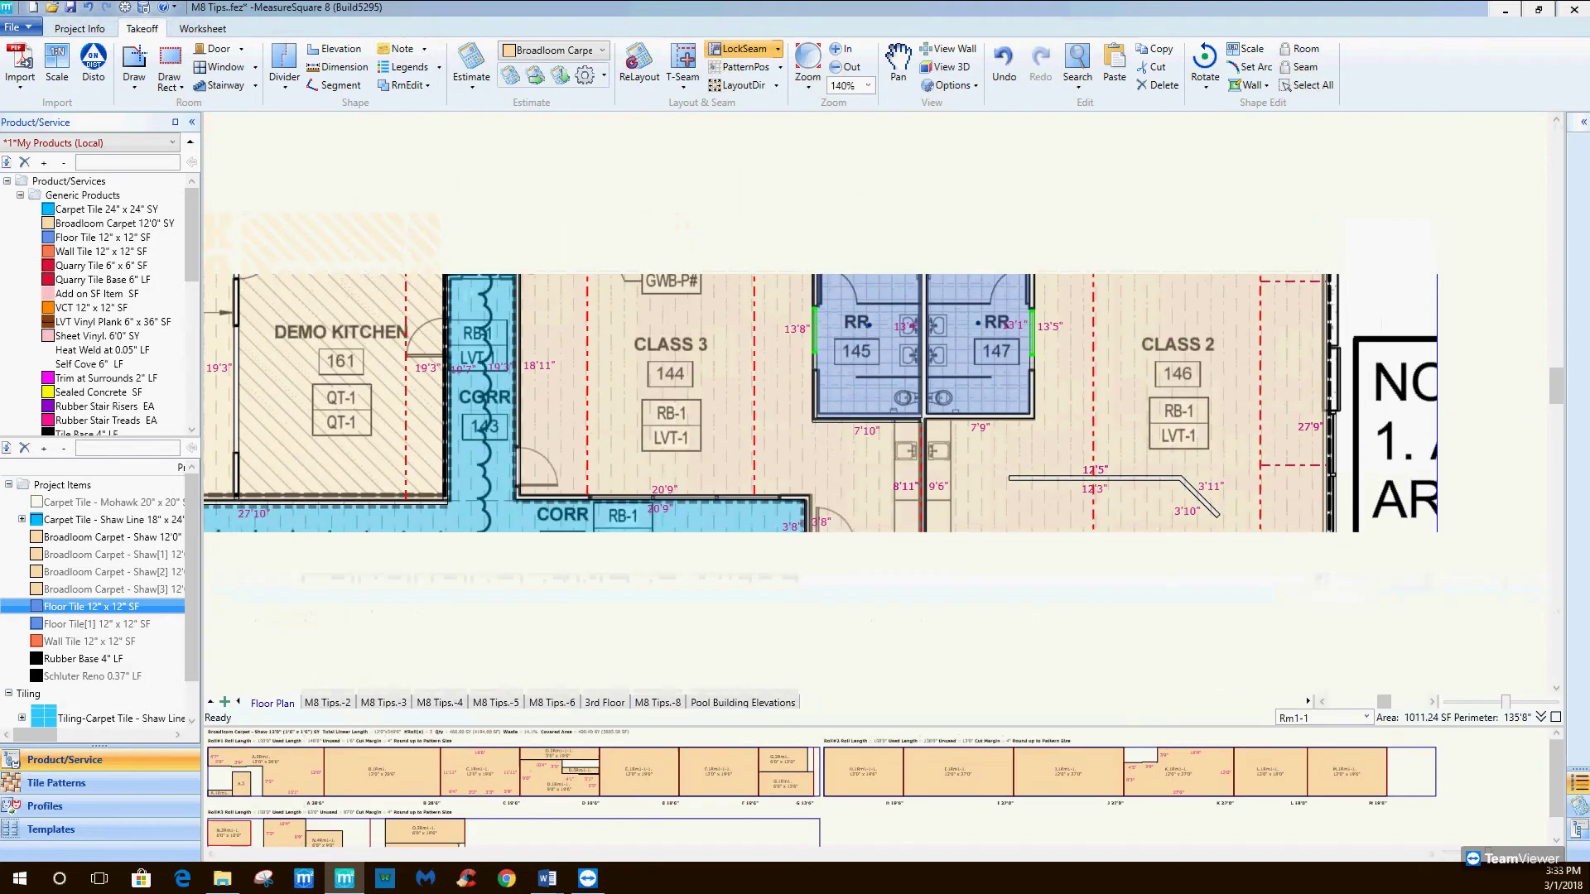
# Add evenly spaced T-seams to the broadloom carpet with Even T-Seam 3.
pyautogui.scroll(-5, 979, 587)
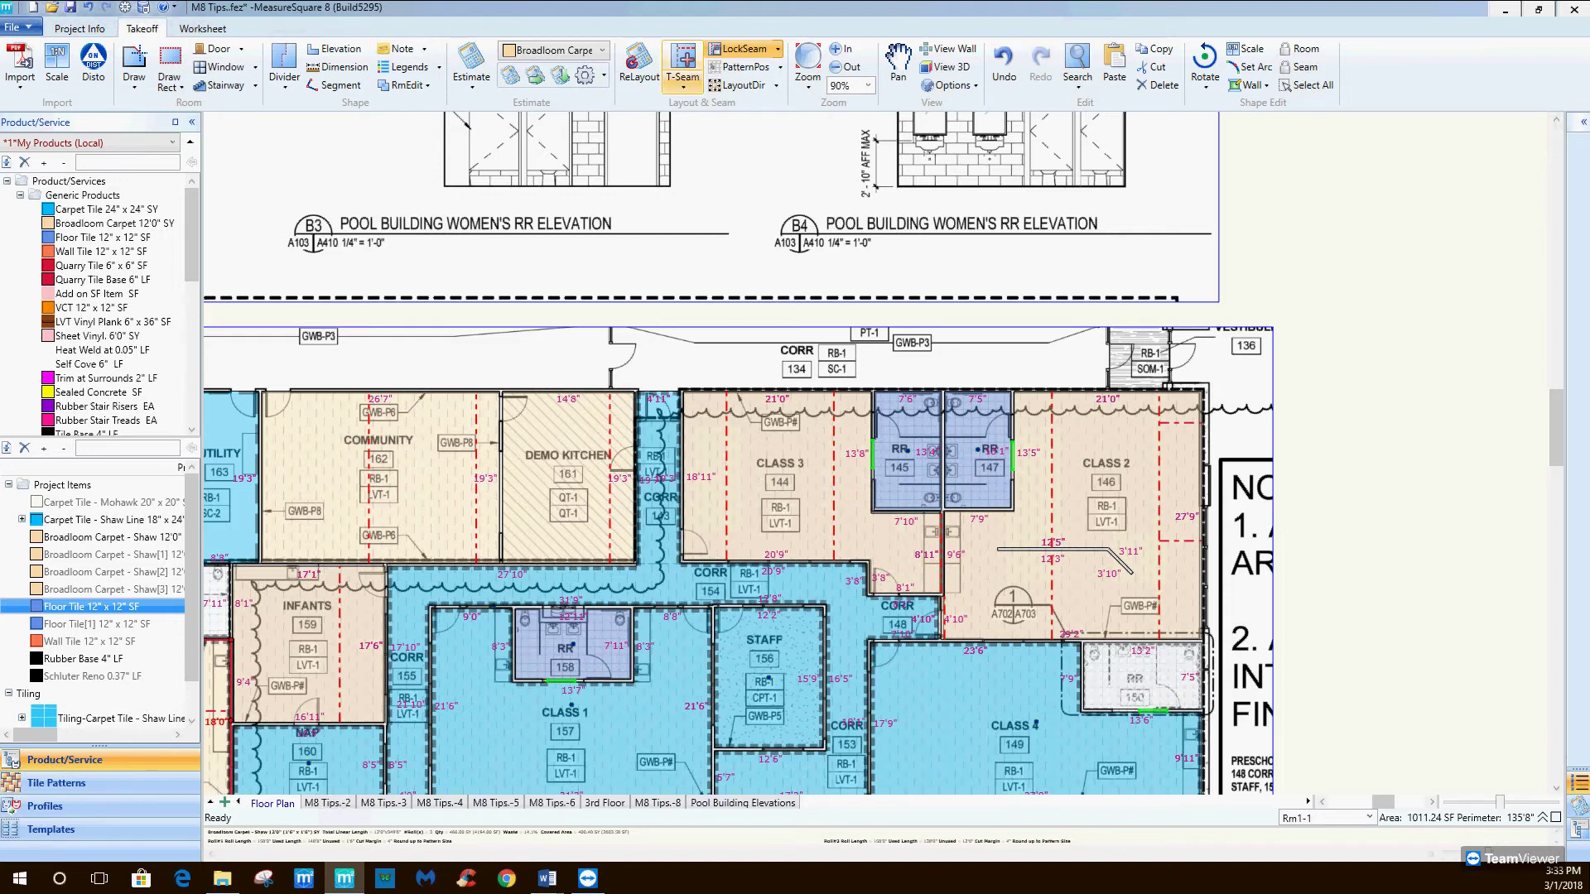
pyautogui.click(684, 77)
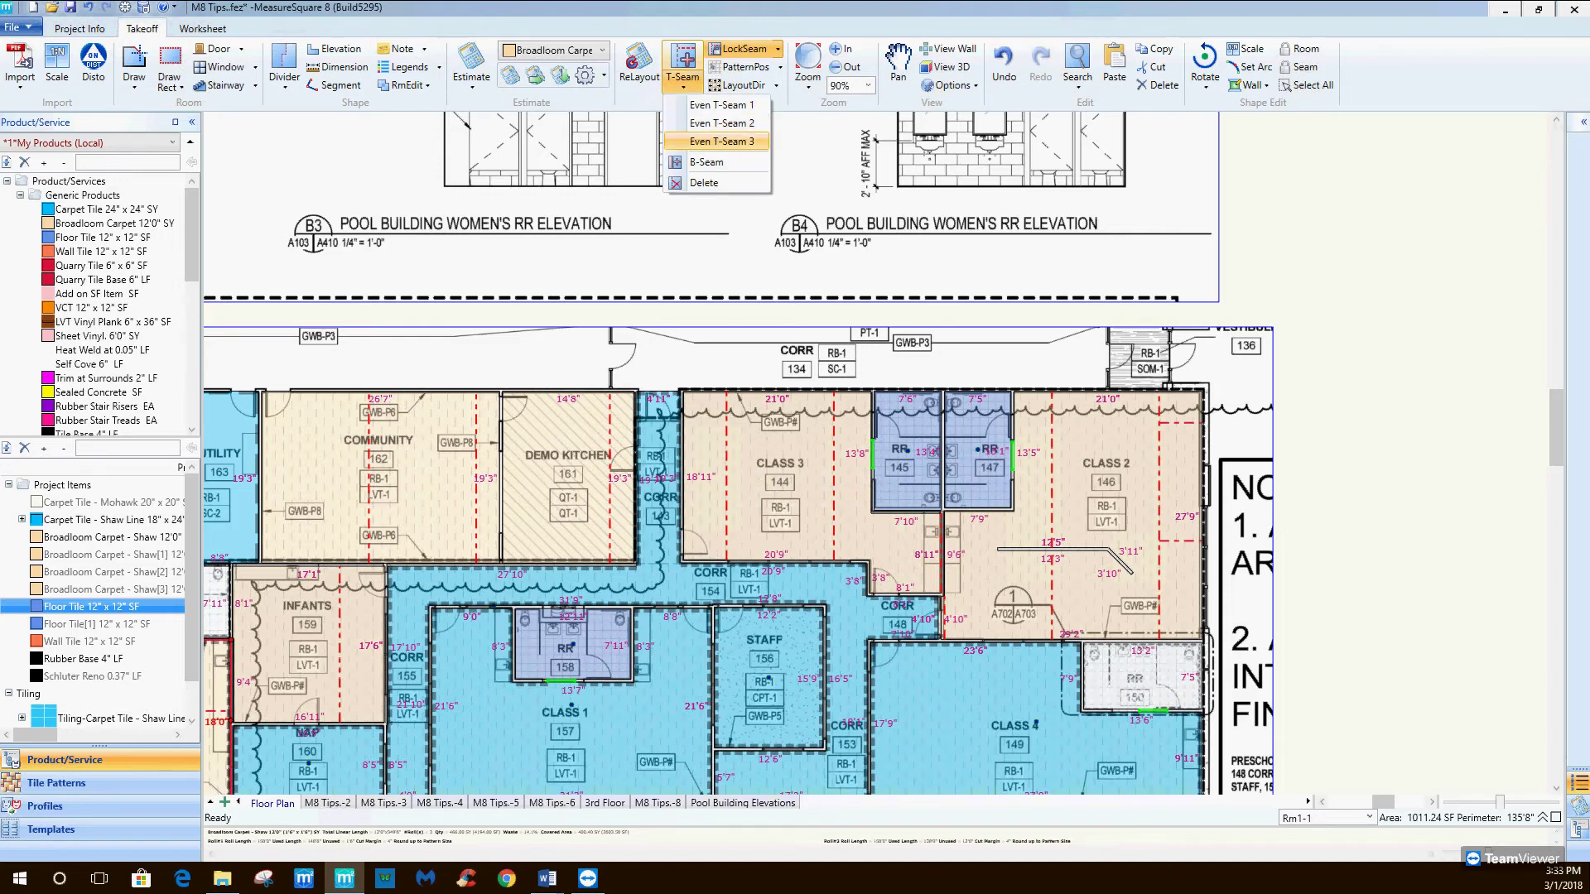
pyautogui.click(721, 141)
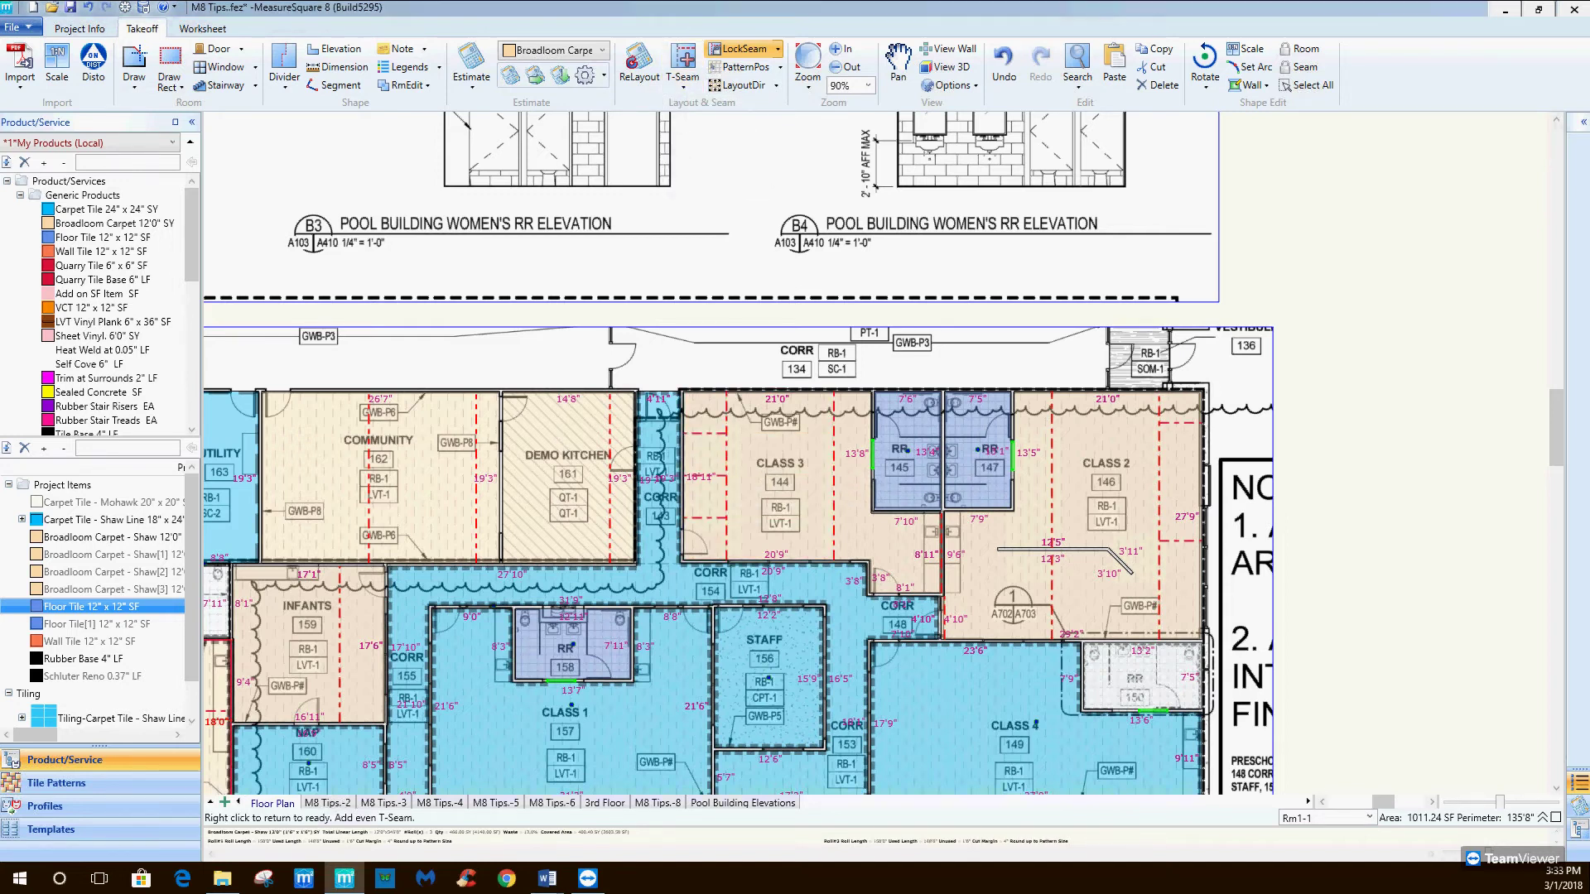
pyautogui.rightClick(759, 514)
pyautogui.scroll(-3, 759, 515)
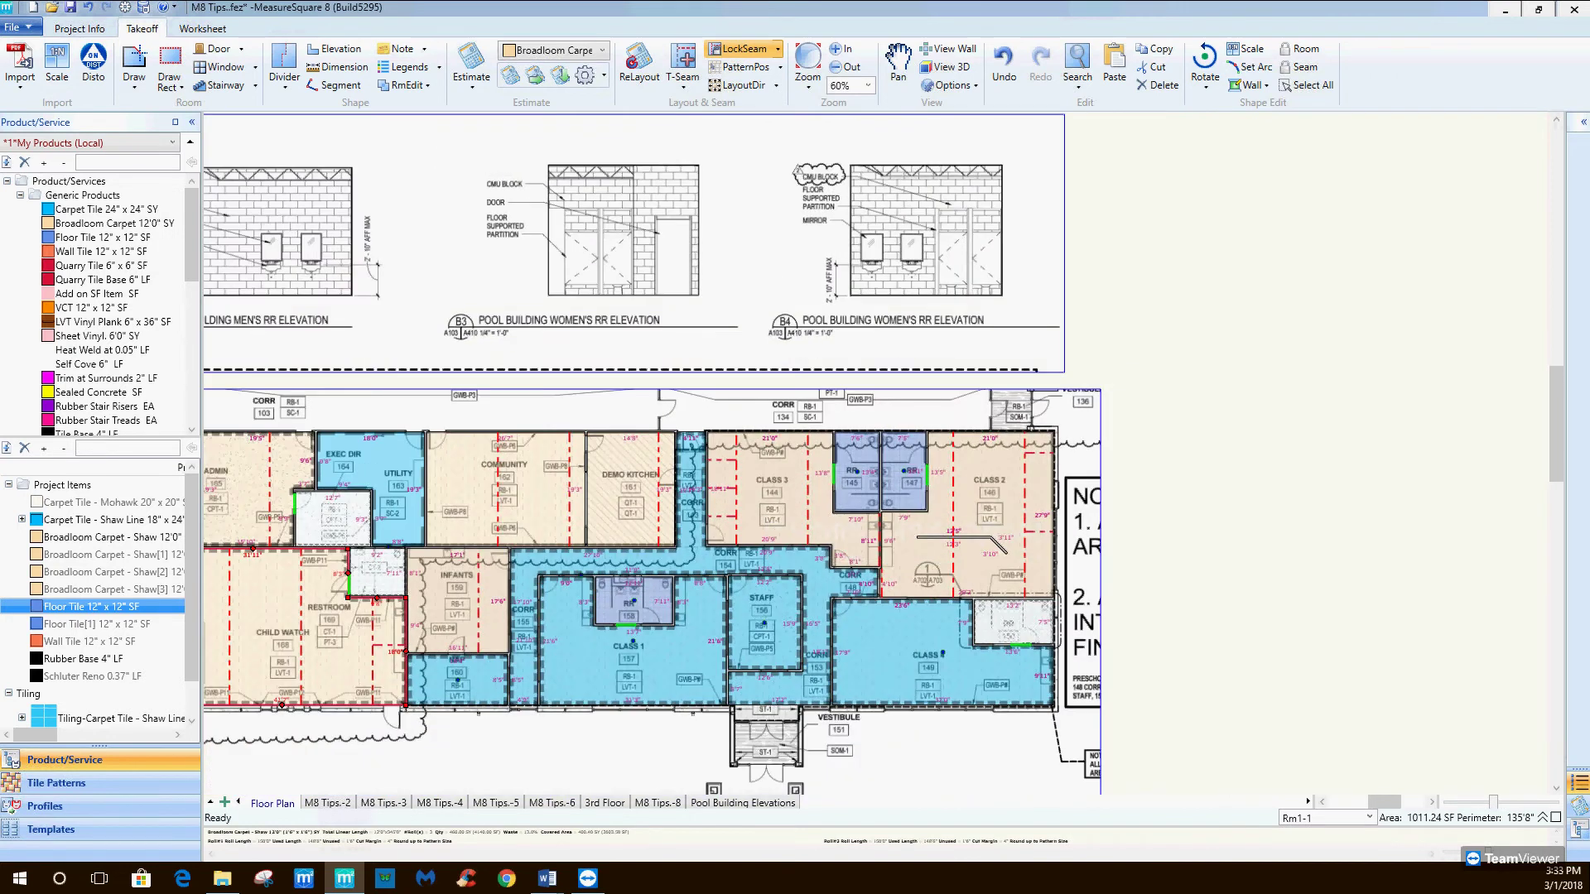
pyautogui.click(758, 515)
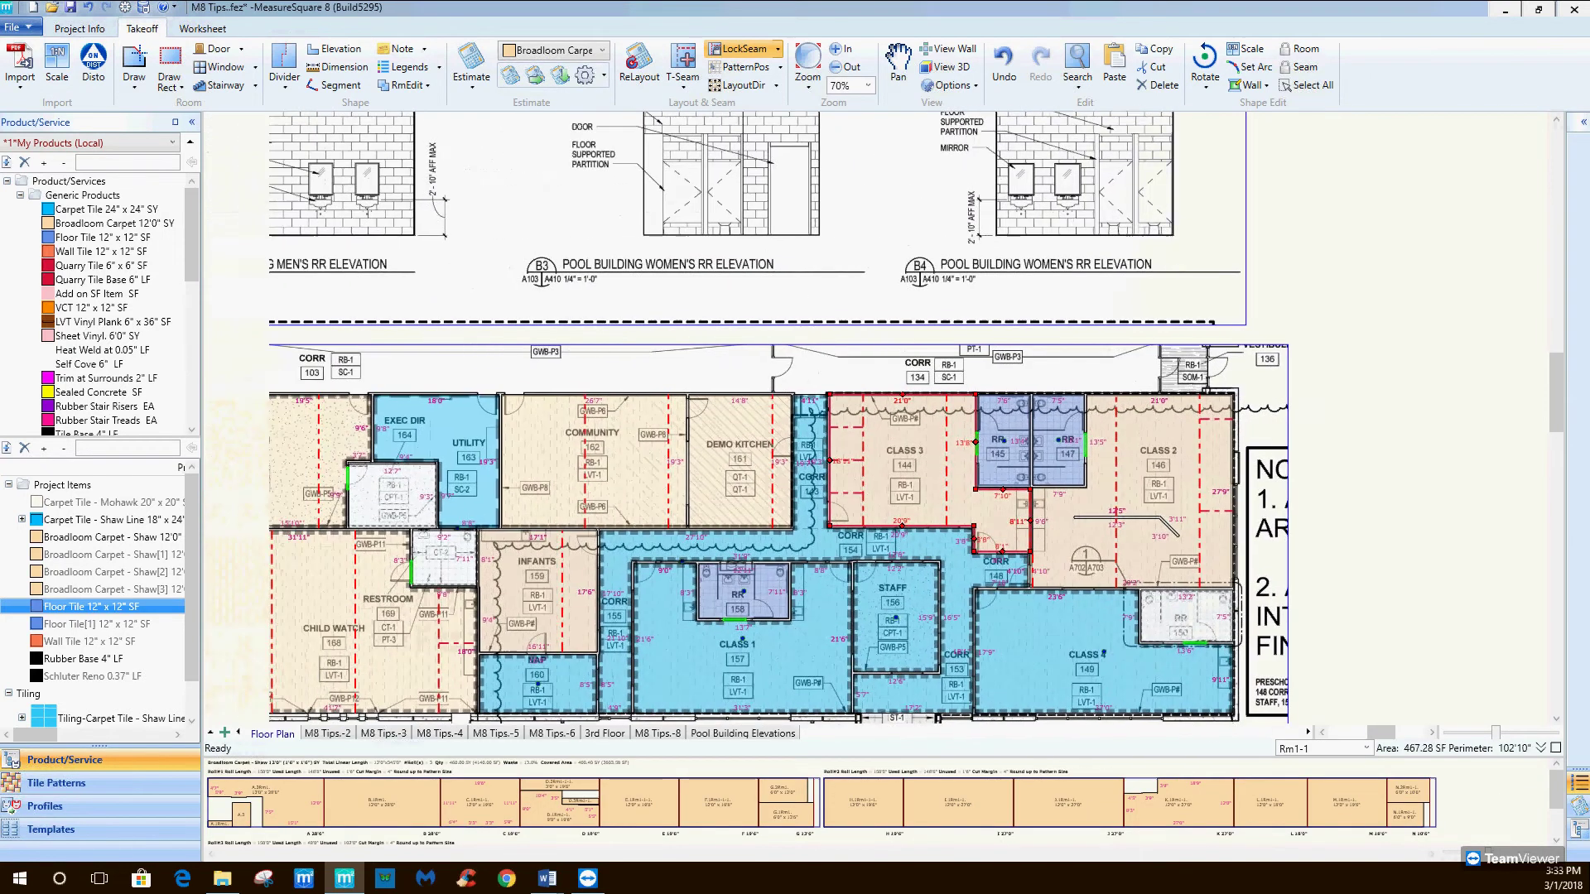
pyautogui.scroll(1, 906, 409)
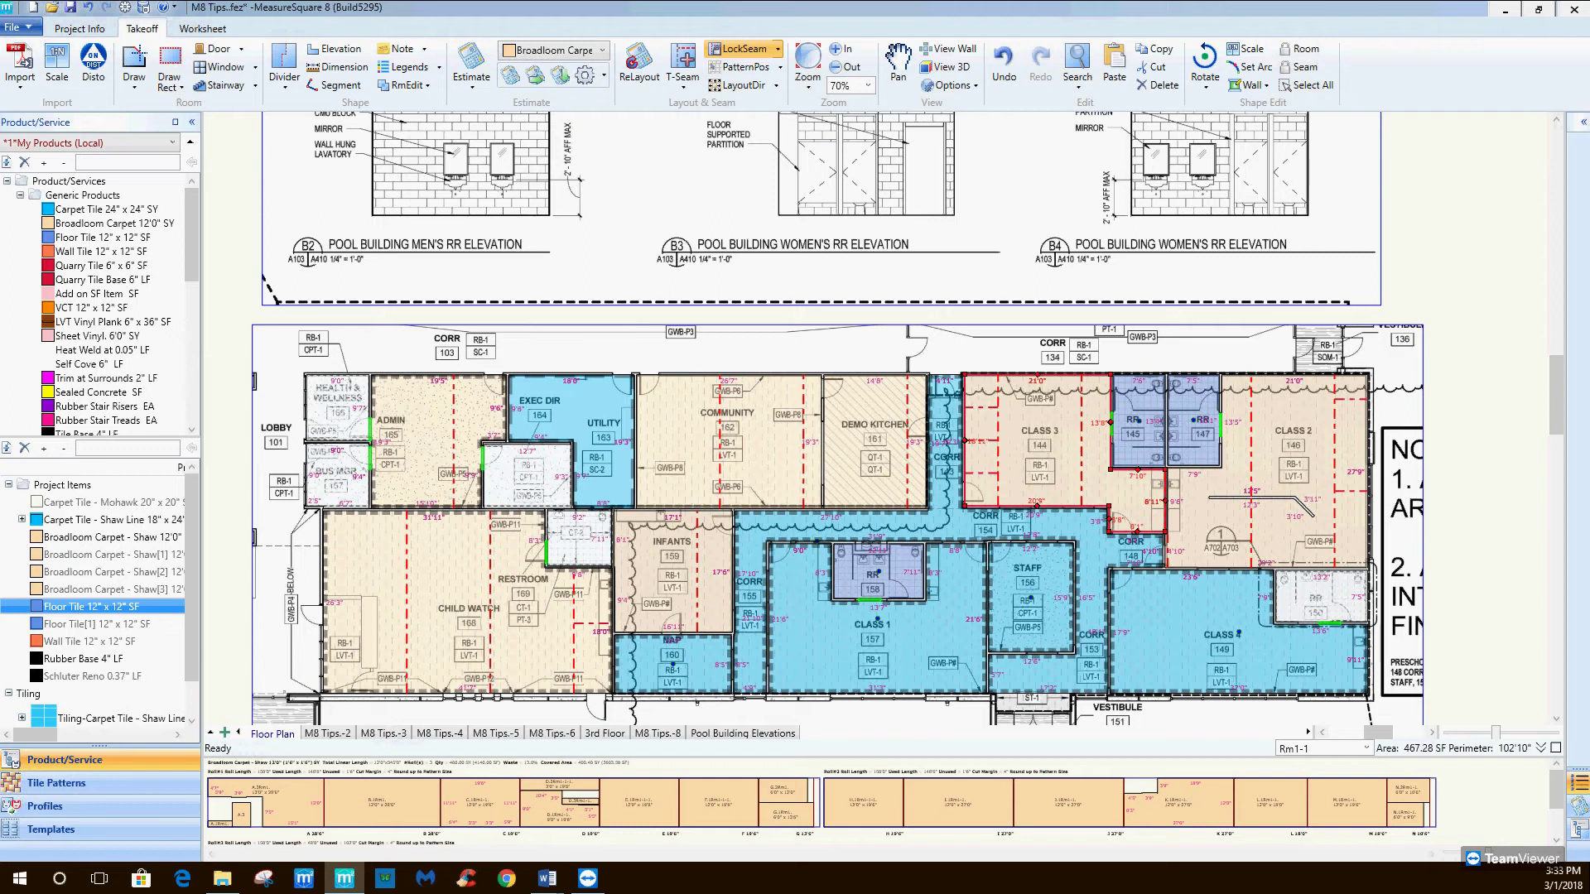
pyautogui.click(740, 67)
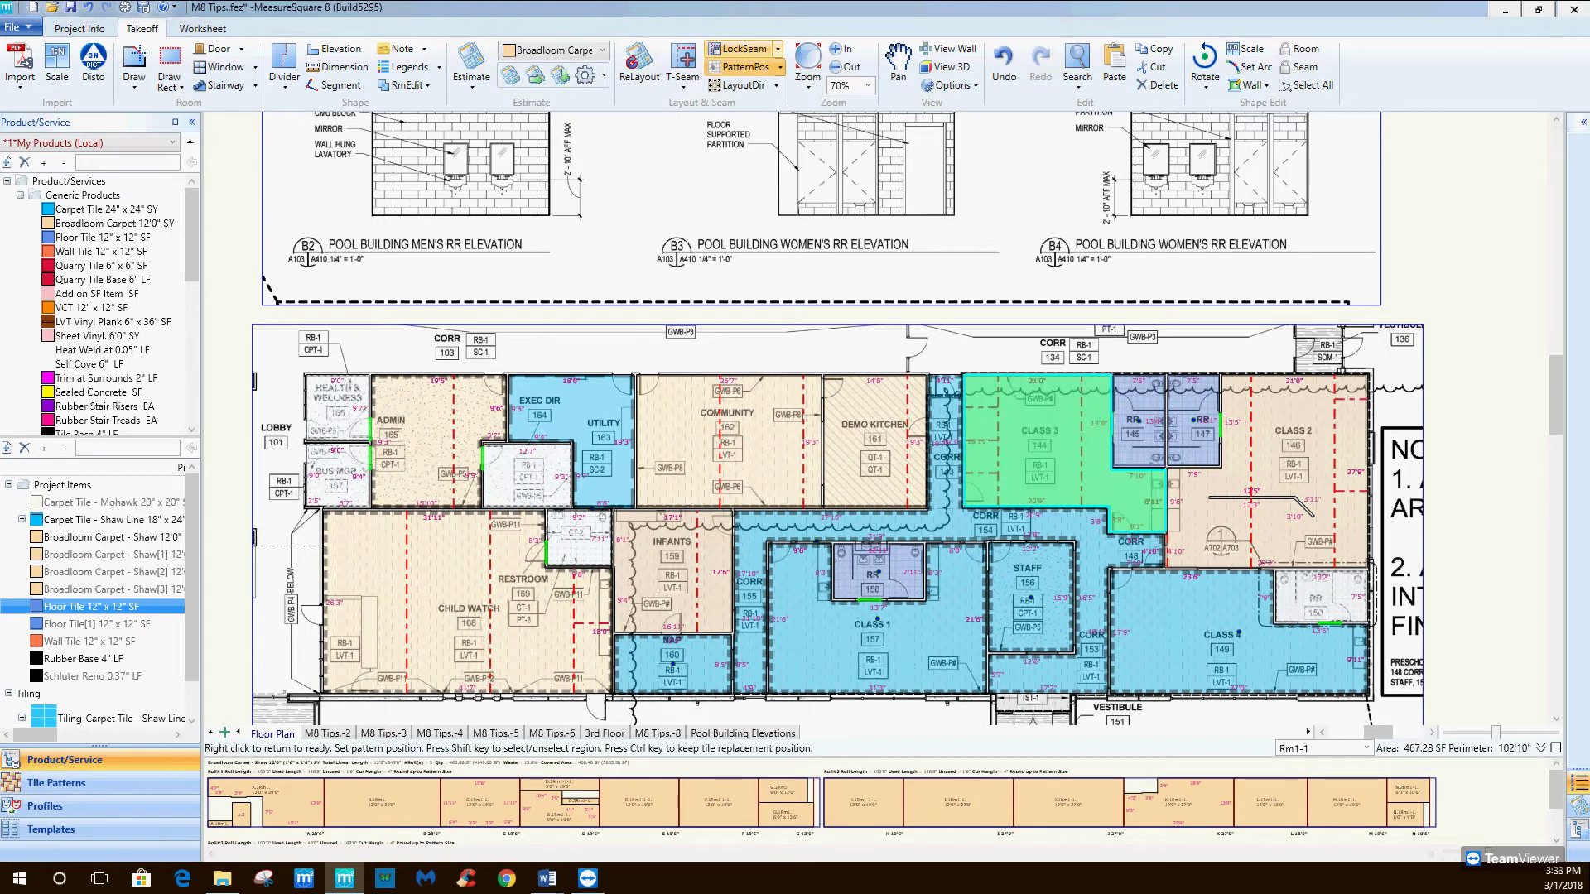
pyautogui.click(739, 67)
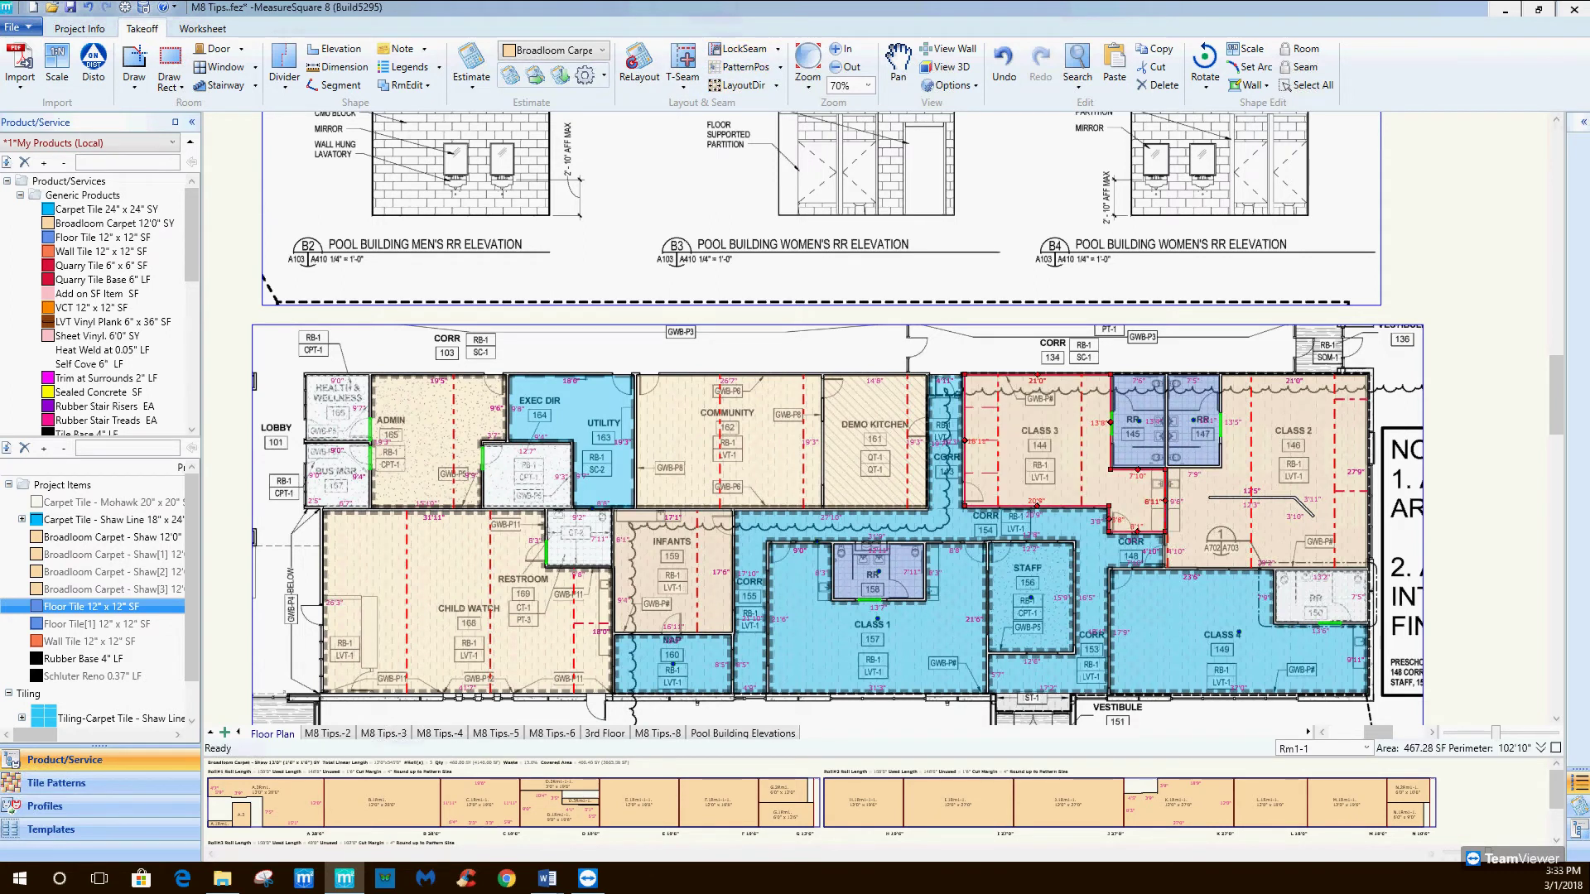
# Recalculate the broadloom carpet's roll layout with an alternative estimate option.
pyautogui.click(602, 50)
pyautogui.click(602, 50)
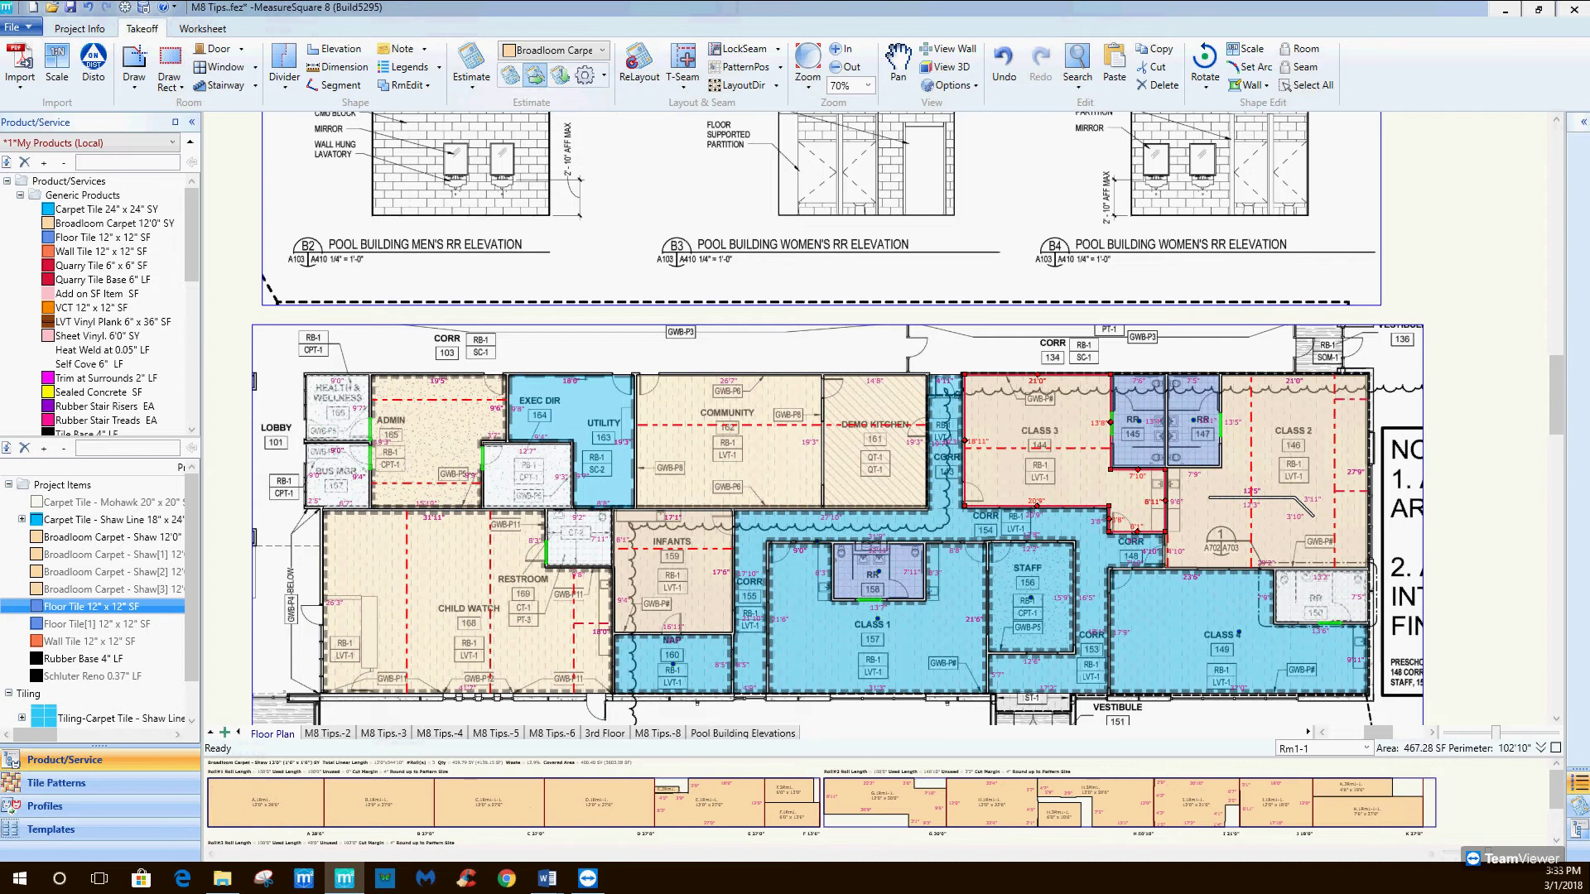
pyautogui.click(560, 73)
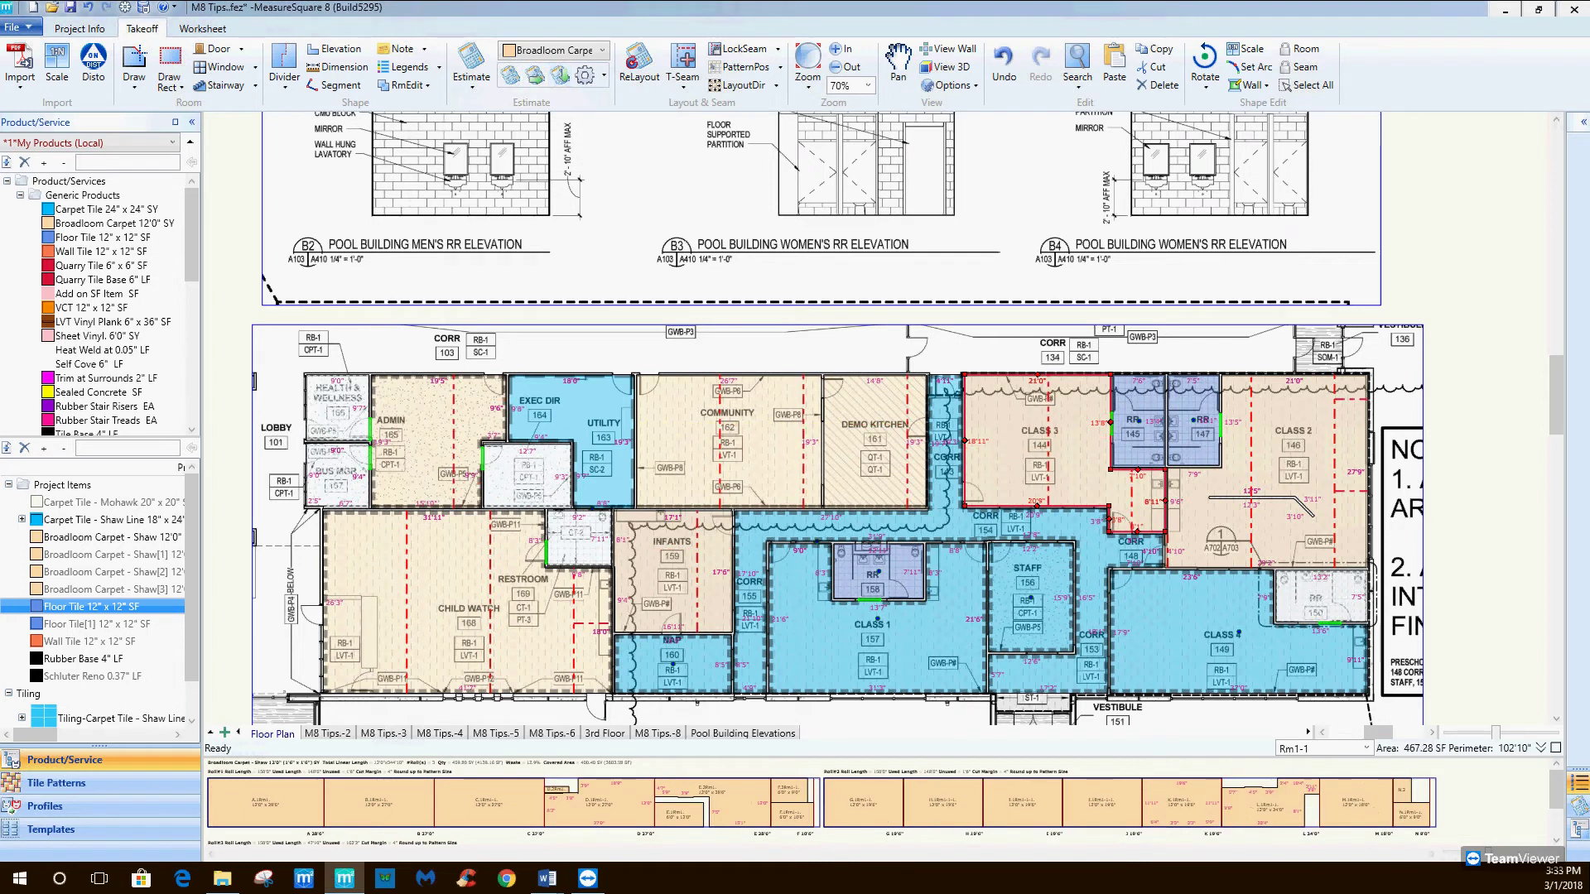
# Set the broadloom layout direction from Class 3's west wall and along the north walls of Demo Kitchen and Community.
pyautogui.click(737, 84)
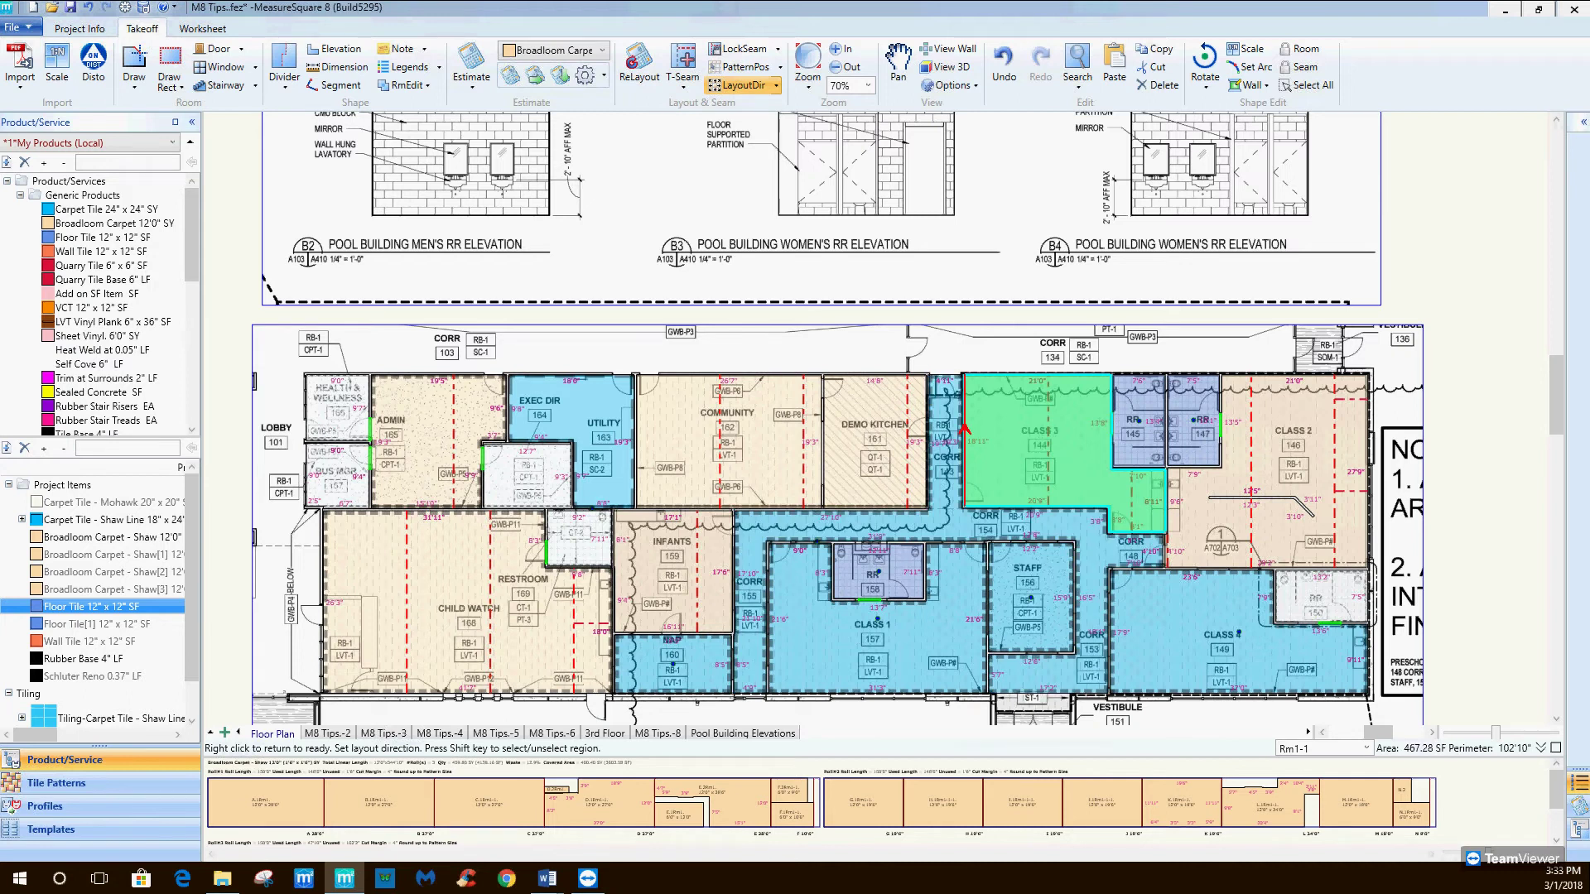
pyautogui.click(964, 428)
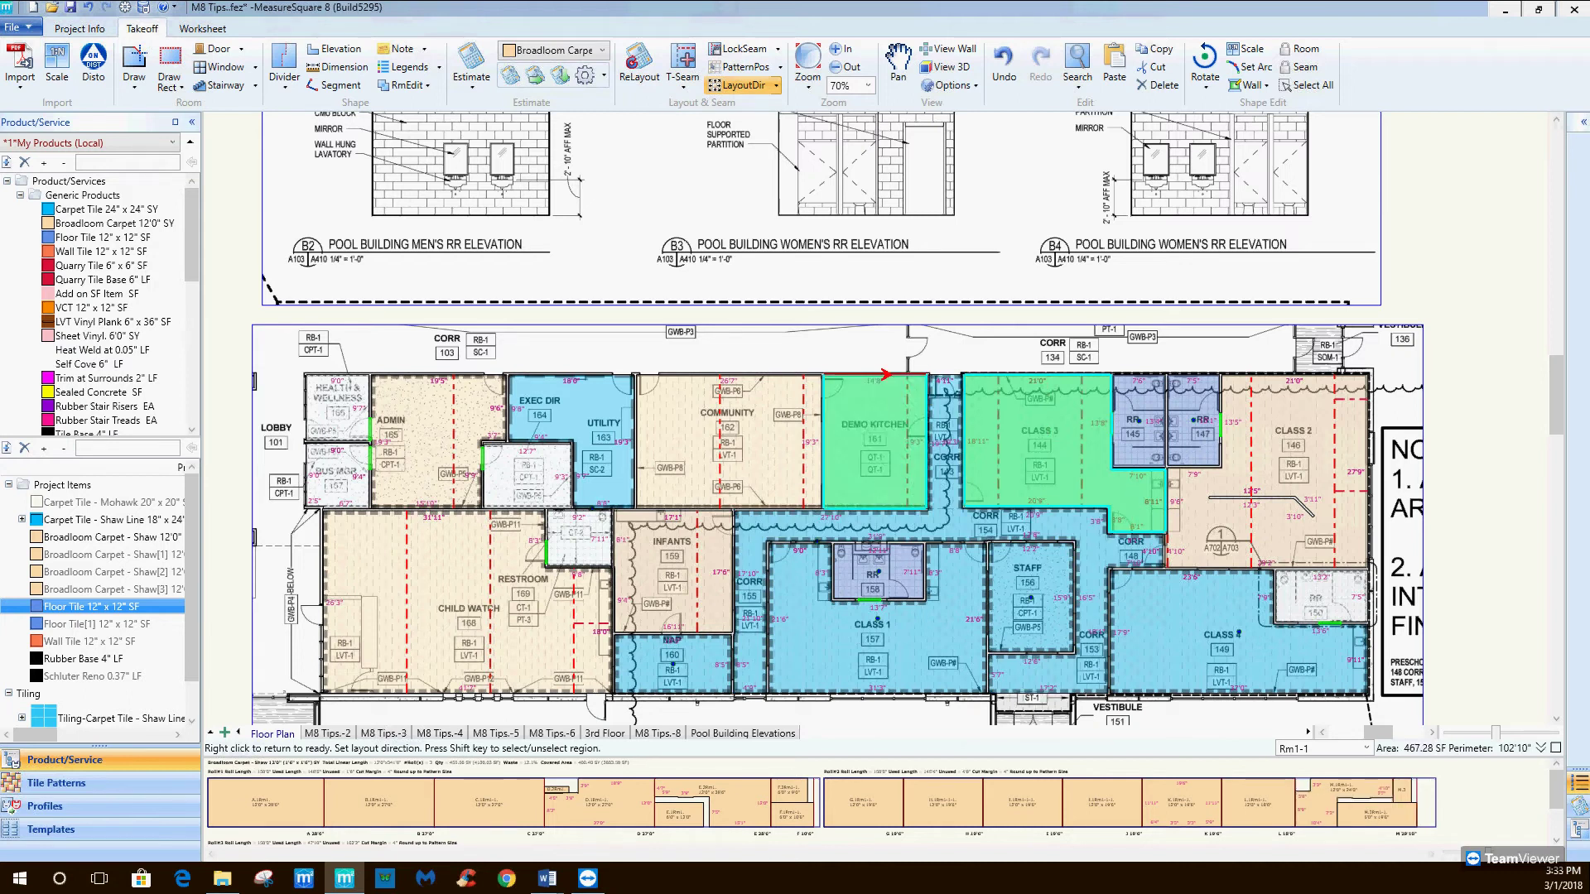
pyautogui.click(886, 374)
pyautogui.click(739, 374)
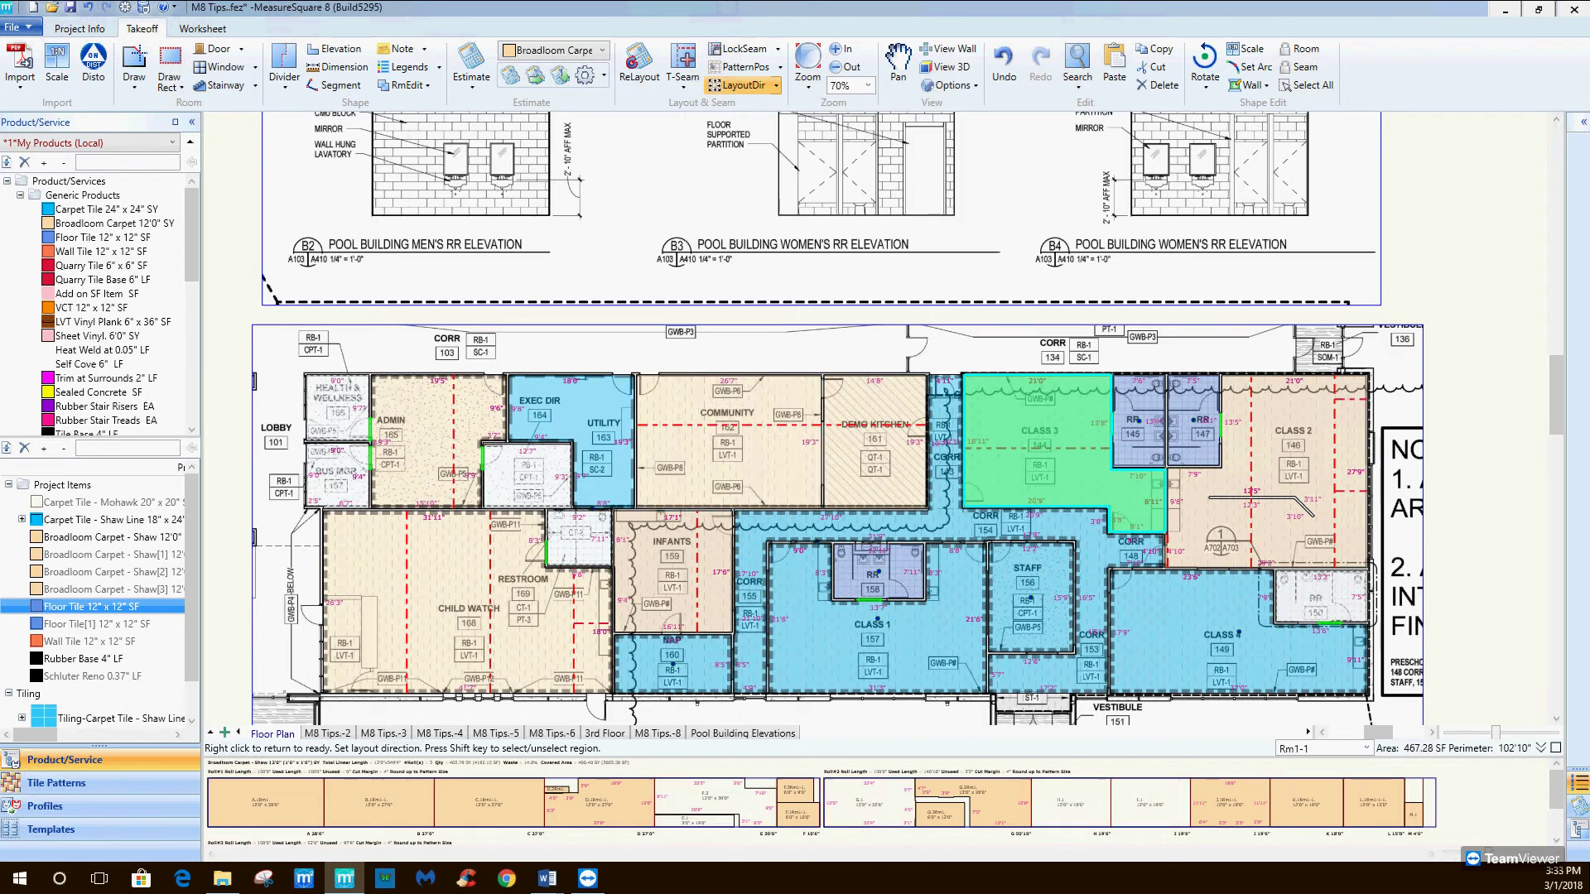
pyautogui.keyDown('shift'); pyautogui.click(463, 596); pyautogui.keyUp('shift')
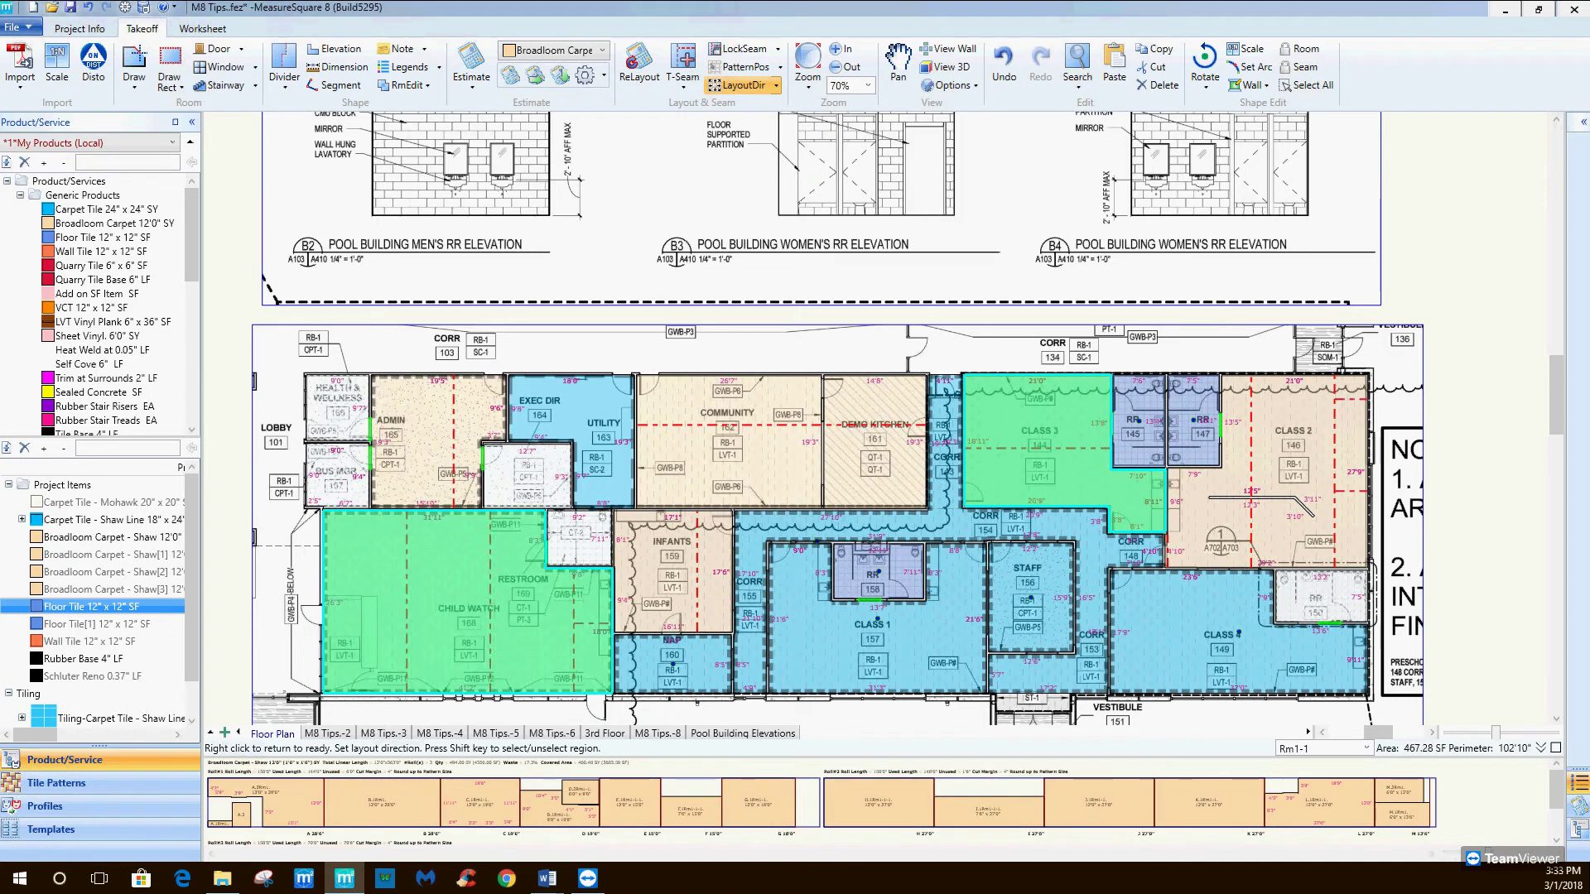
pyautogui.keyDown('shift'); pyautogui.click(673, 580); pyautogui.keyUp('shift')
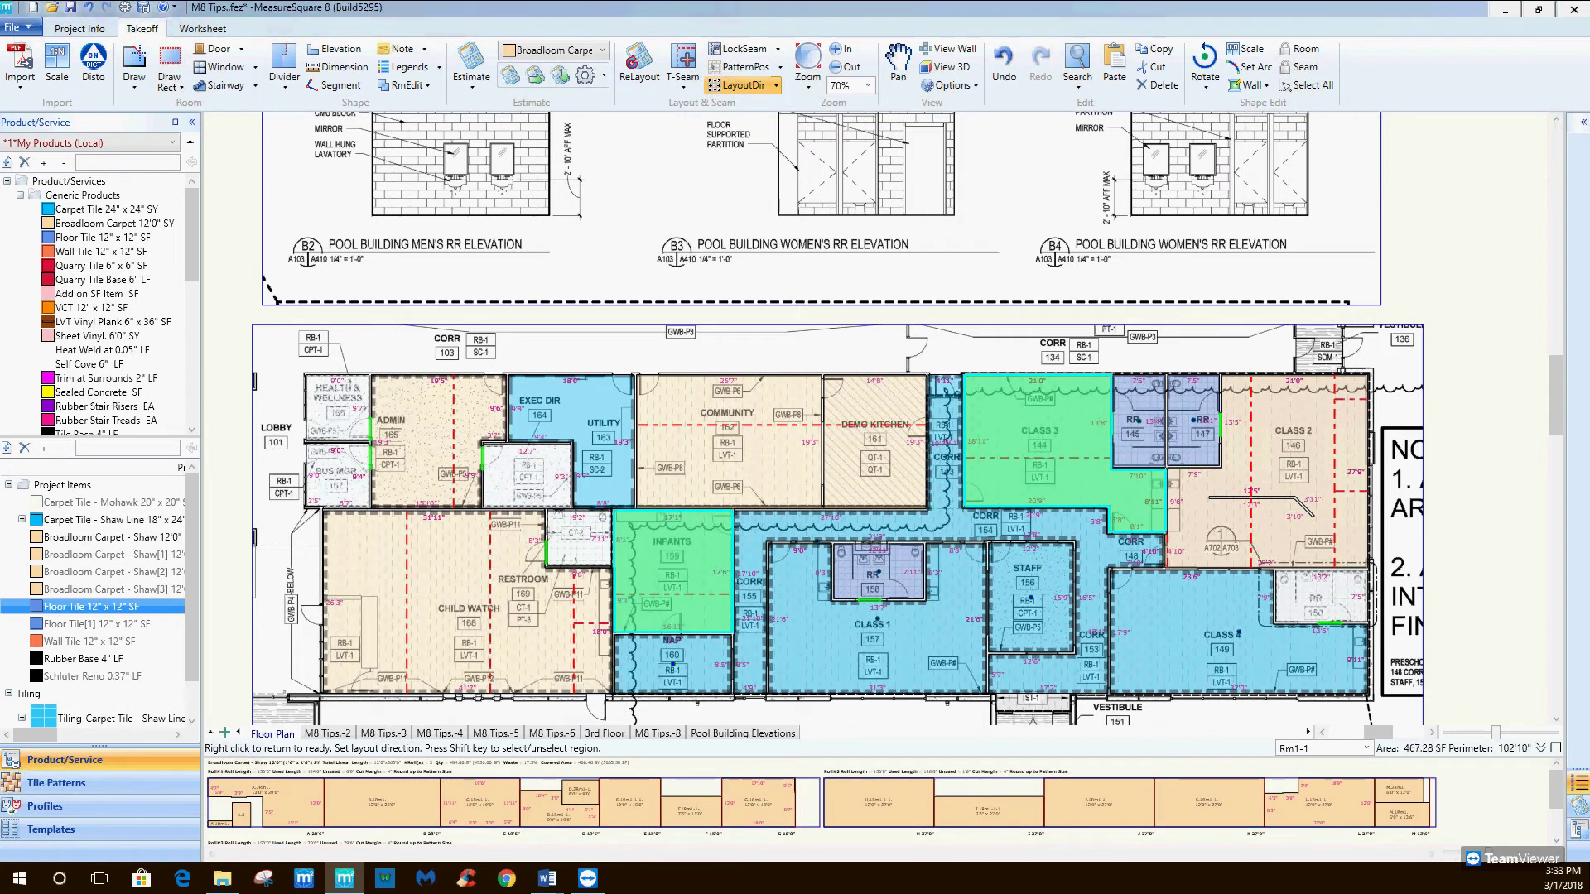
pyautogui.rightClick(663, 512)
# Apply a layout direction option to the broadloom in Infants and switch its seam side.
pyautogui.click(672, 571)
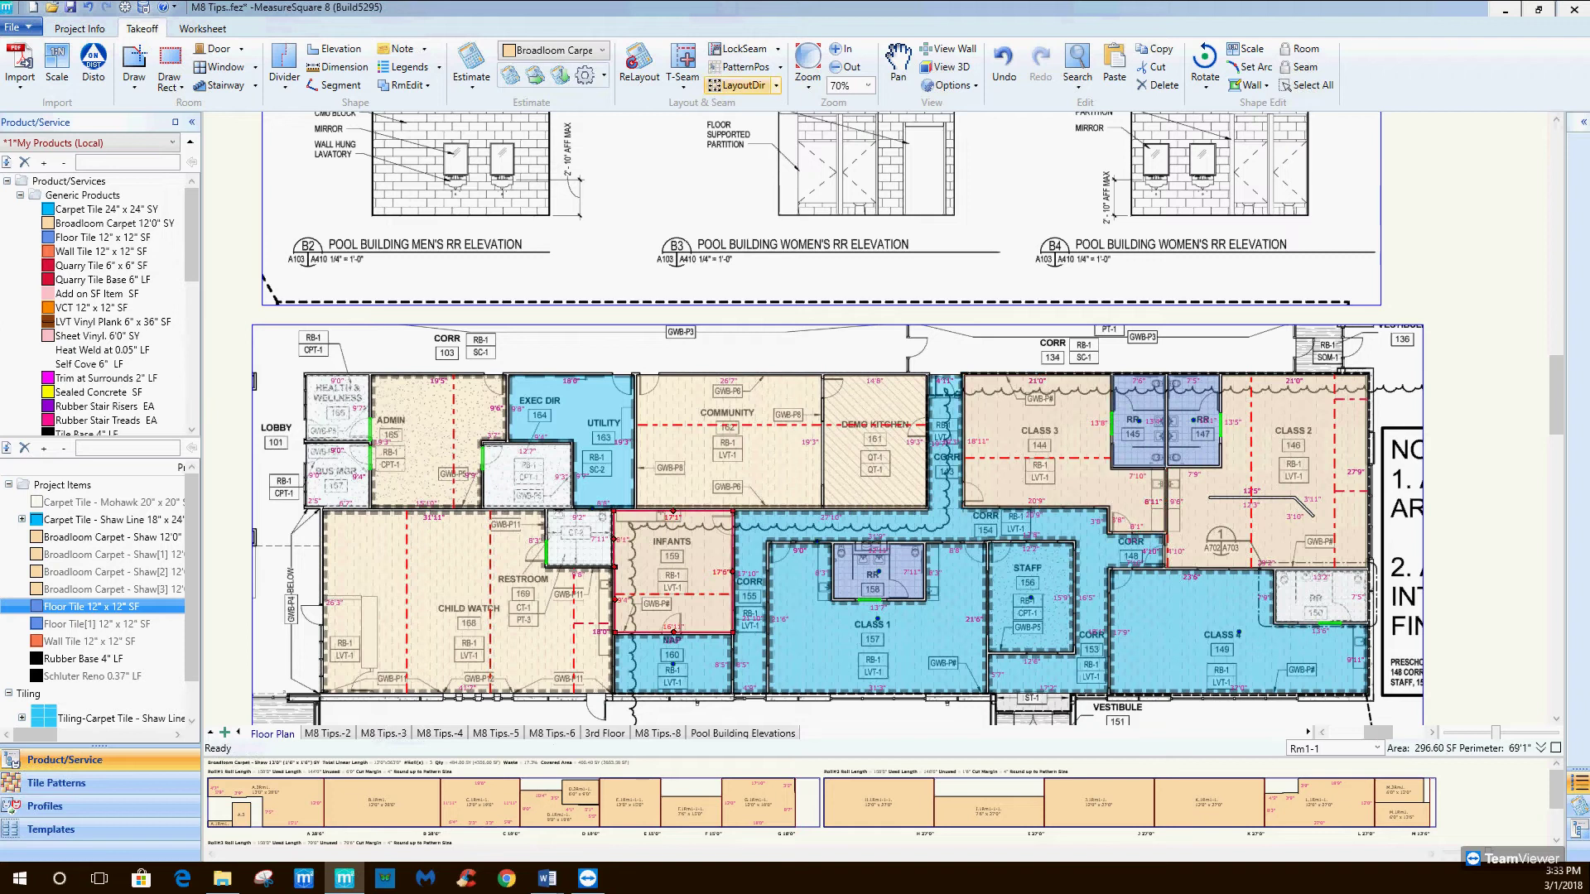
pyautogui.click(775, 85)
pyautogui.click(758, 105)
pyautogui.click(777, 49)
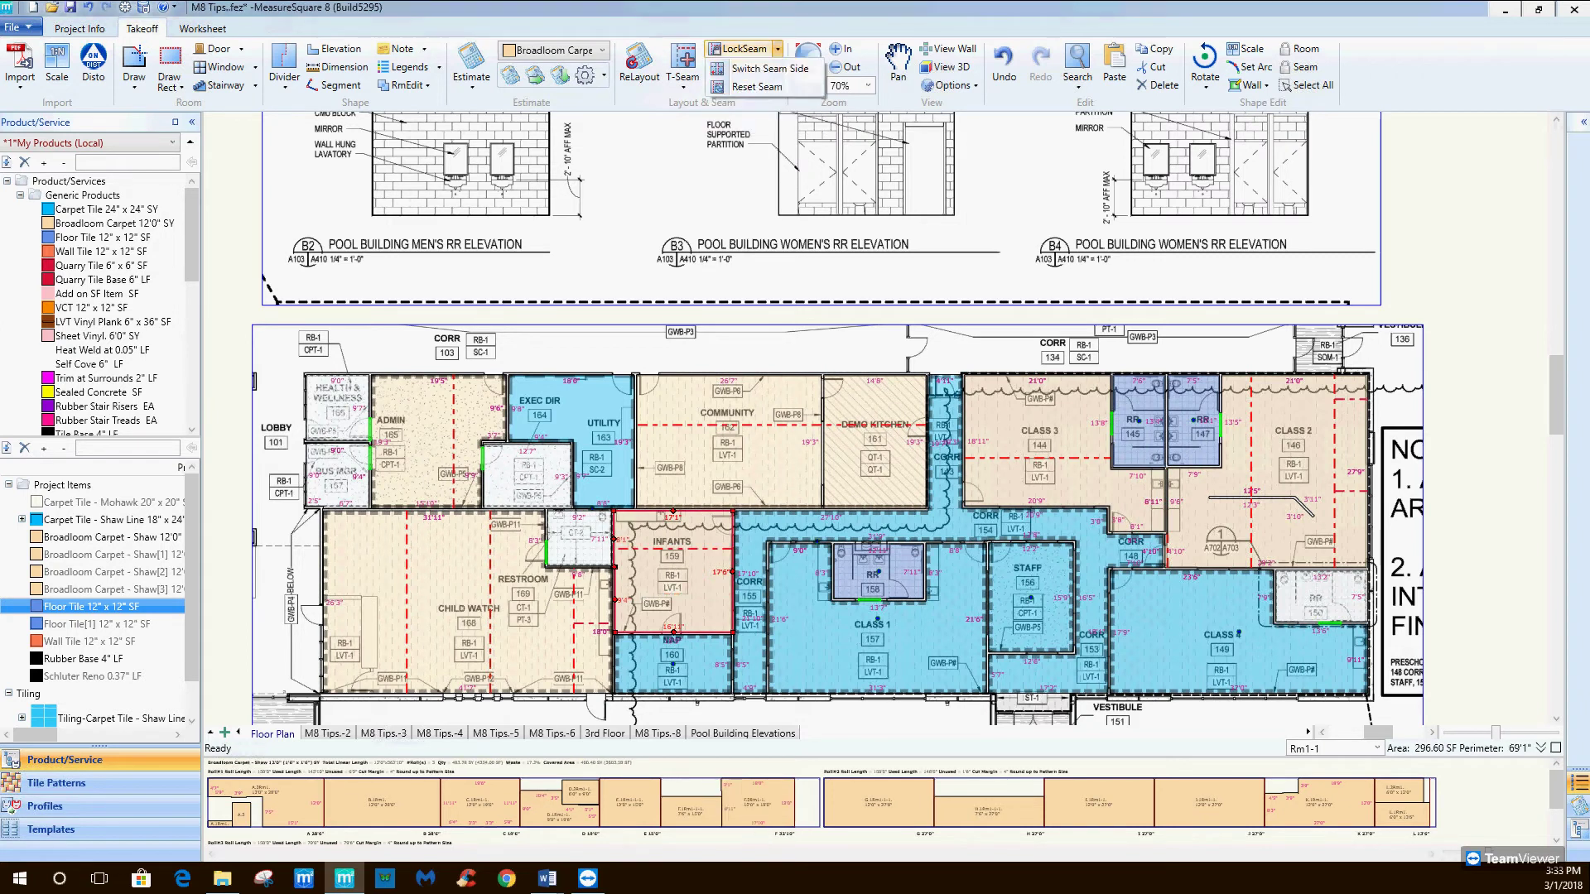
pyautogui.click(758, 67)
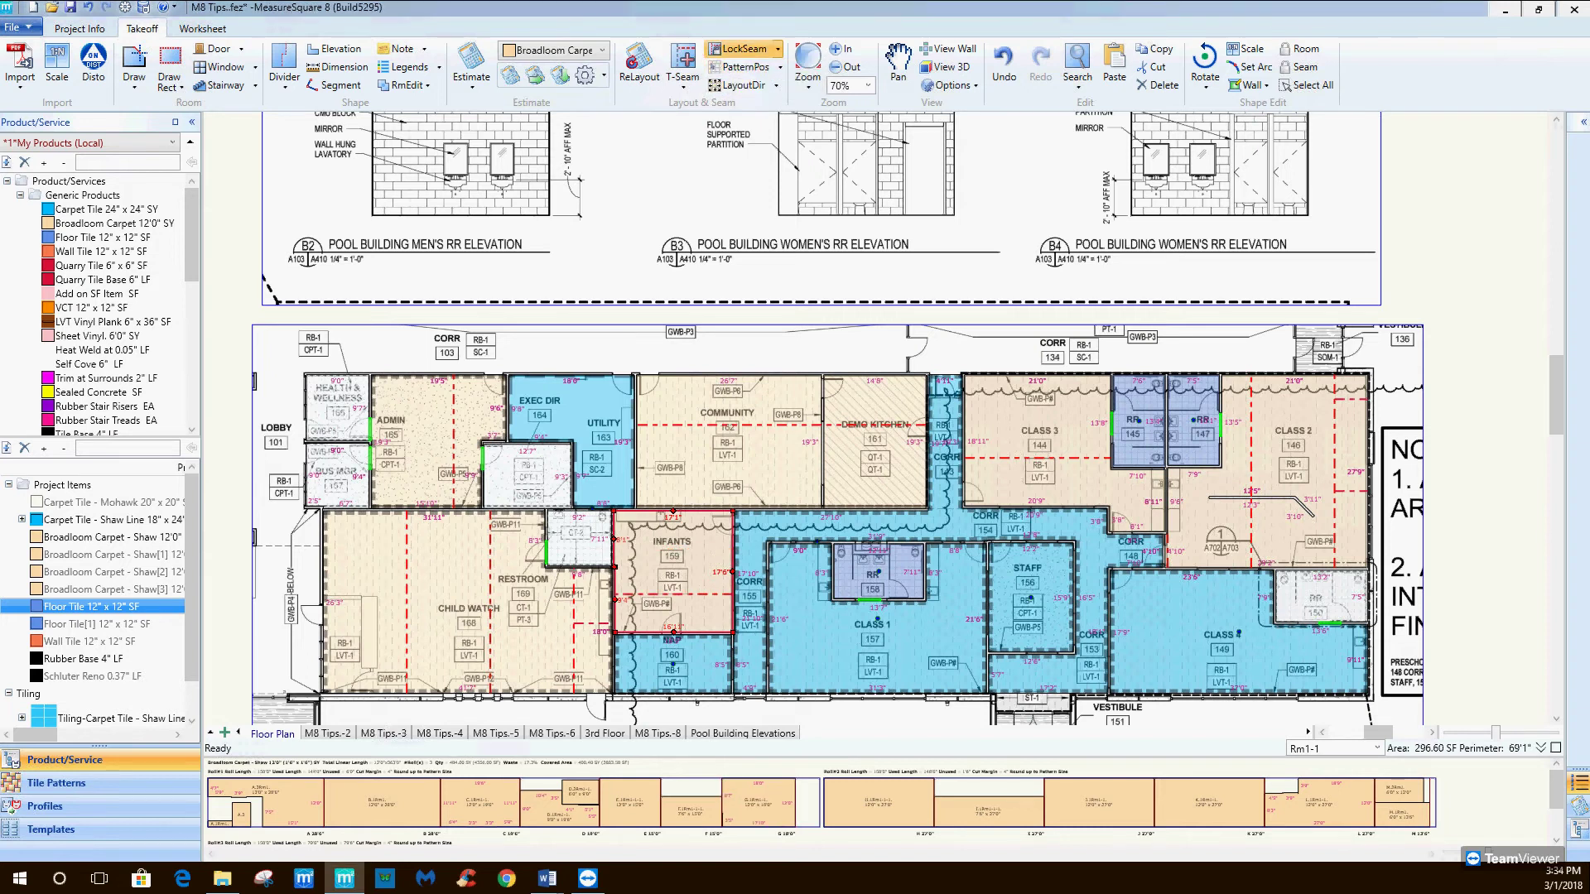
pyautogui.click(872, 274)
pyautogui.moveTo(698, 355); pyautogui.dragTo(687, 290, button='middle')
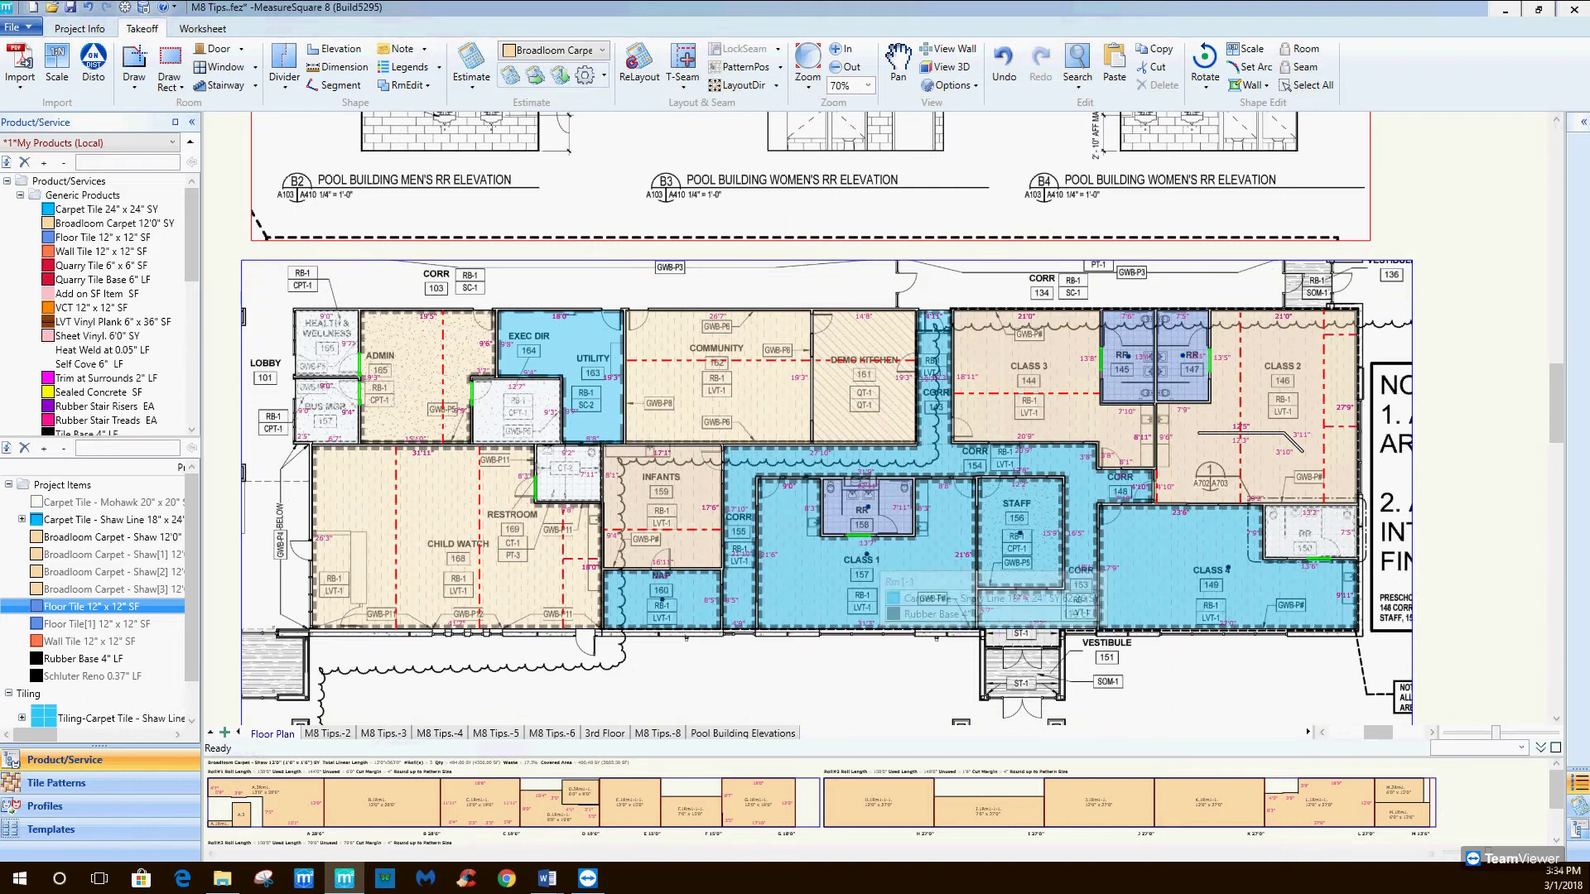
pyautogui.moveTo(770, 695); pyautogui.dragTo(782, 668, button='middle')
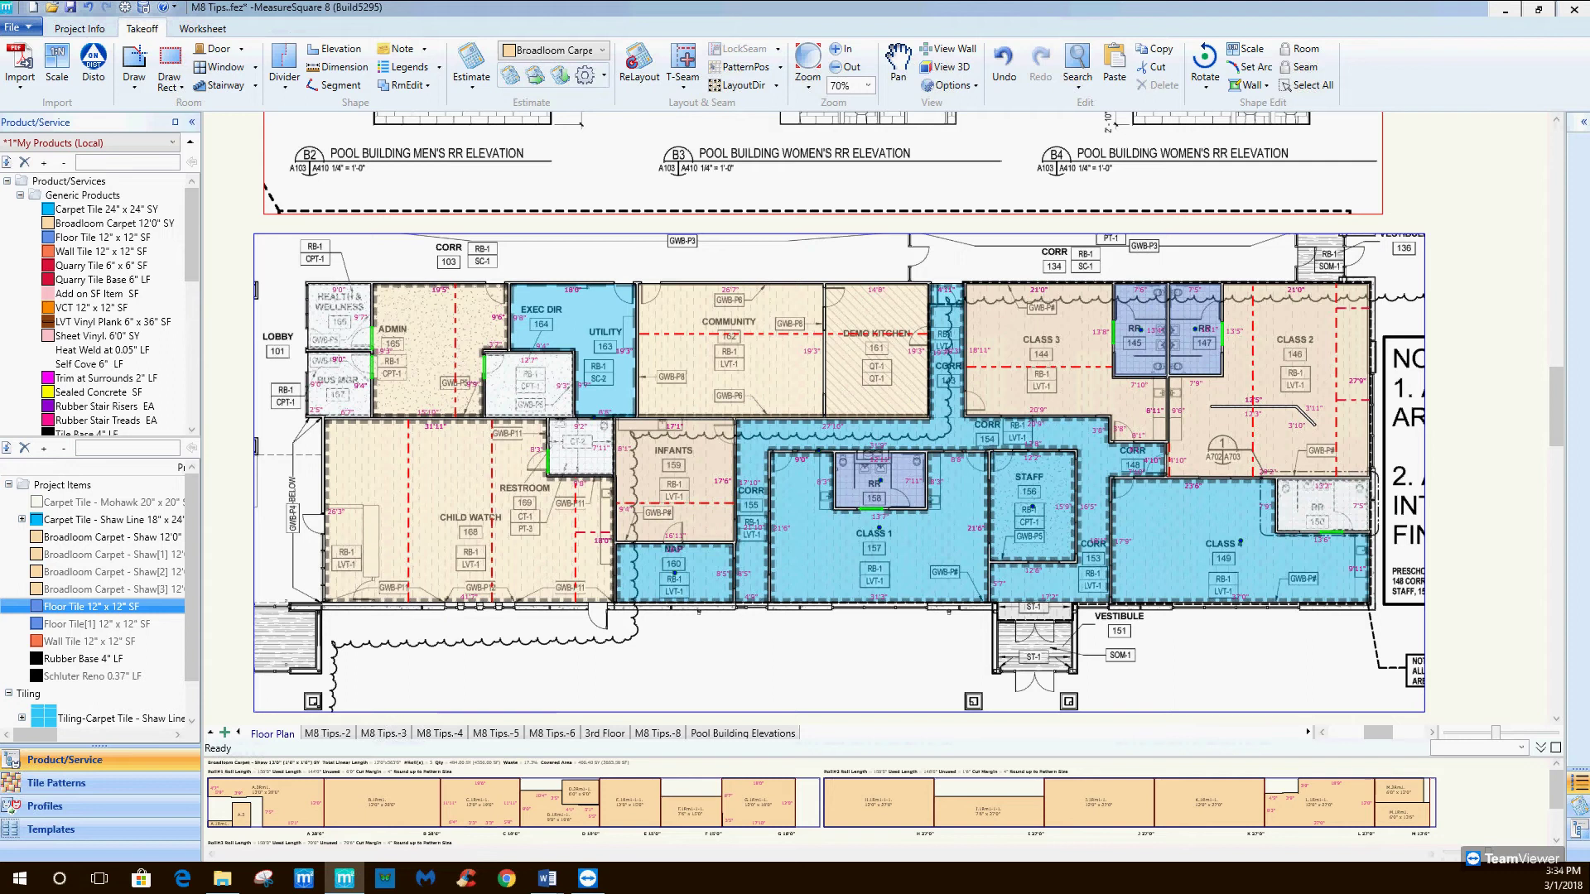
# Show the walls of RR 145 and add a horizontal wall stack 5'0" high to wall #3.
pyautogui.click(1158, 332)
pyautogui.scroll(2, 1163, 331)
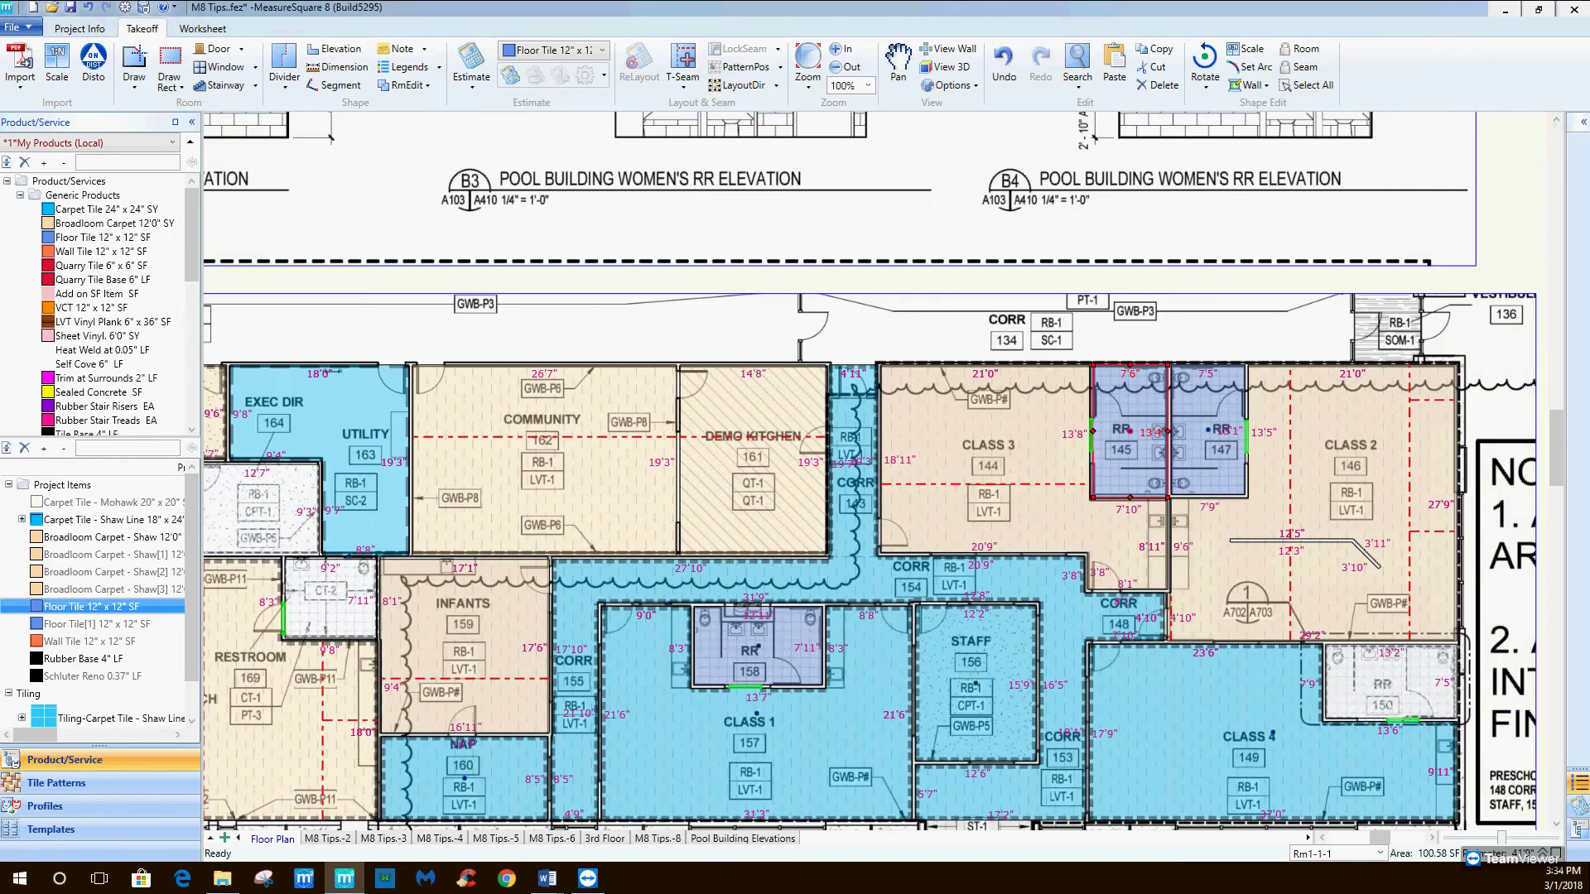
pyautogui.click(948, 50)
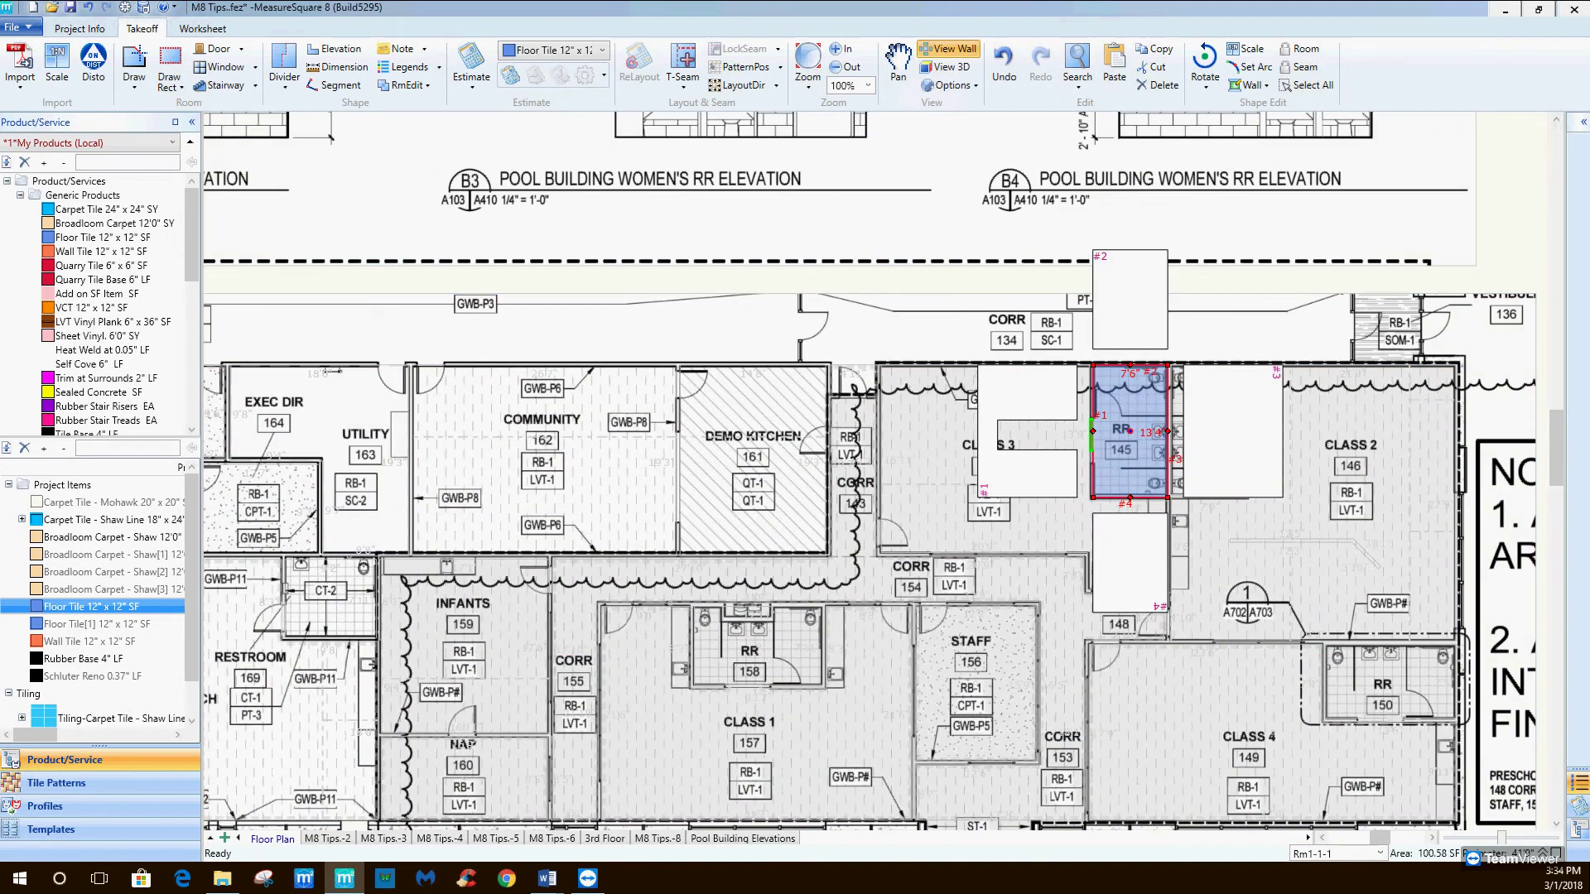
pyautogui.moveTo(1234, 443); pyautogui.dragTo(879, 362, button='middle')
pyautogui.scroll(4, 879, 362)
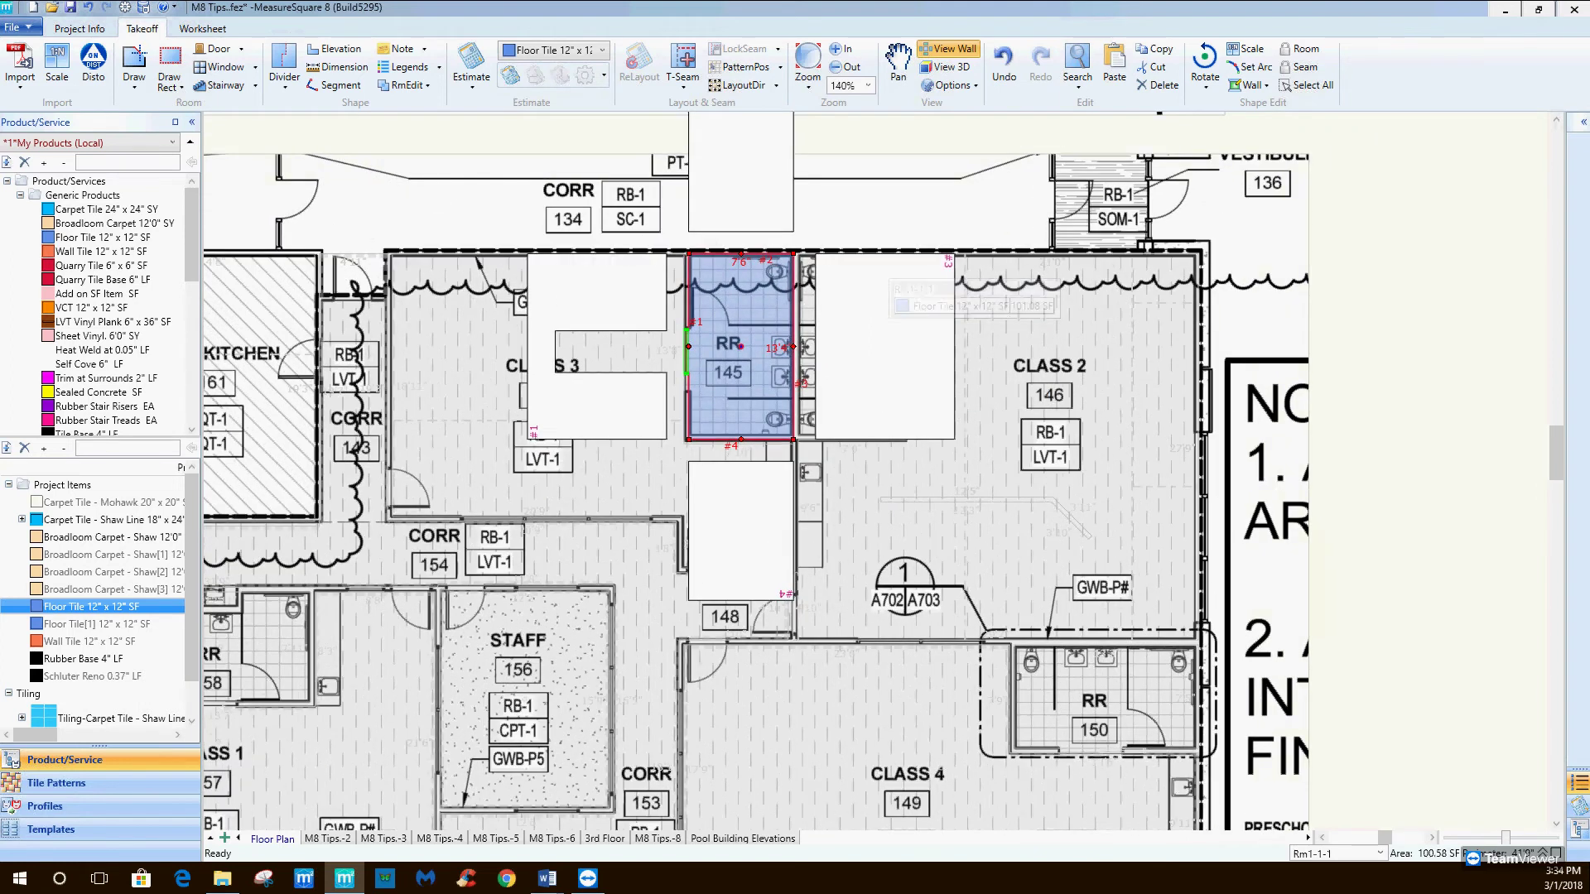
pyautogui.rightClick(883, 306)
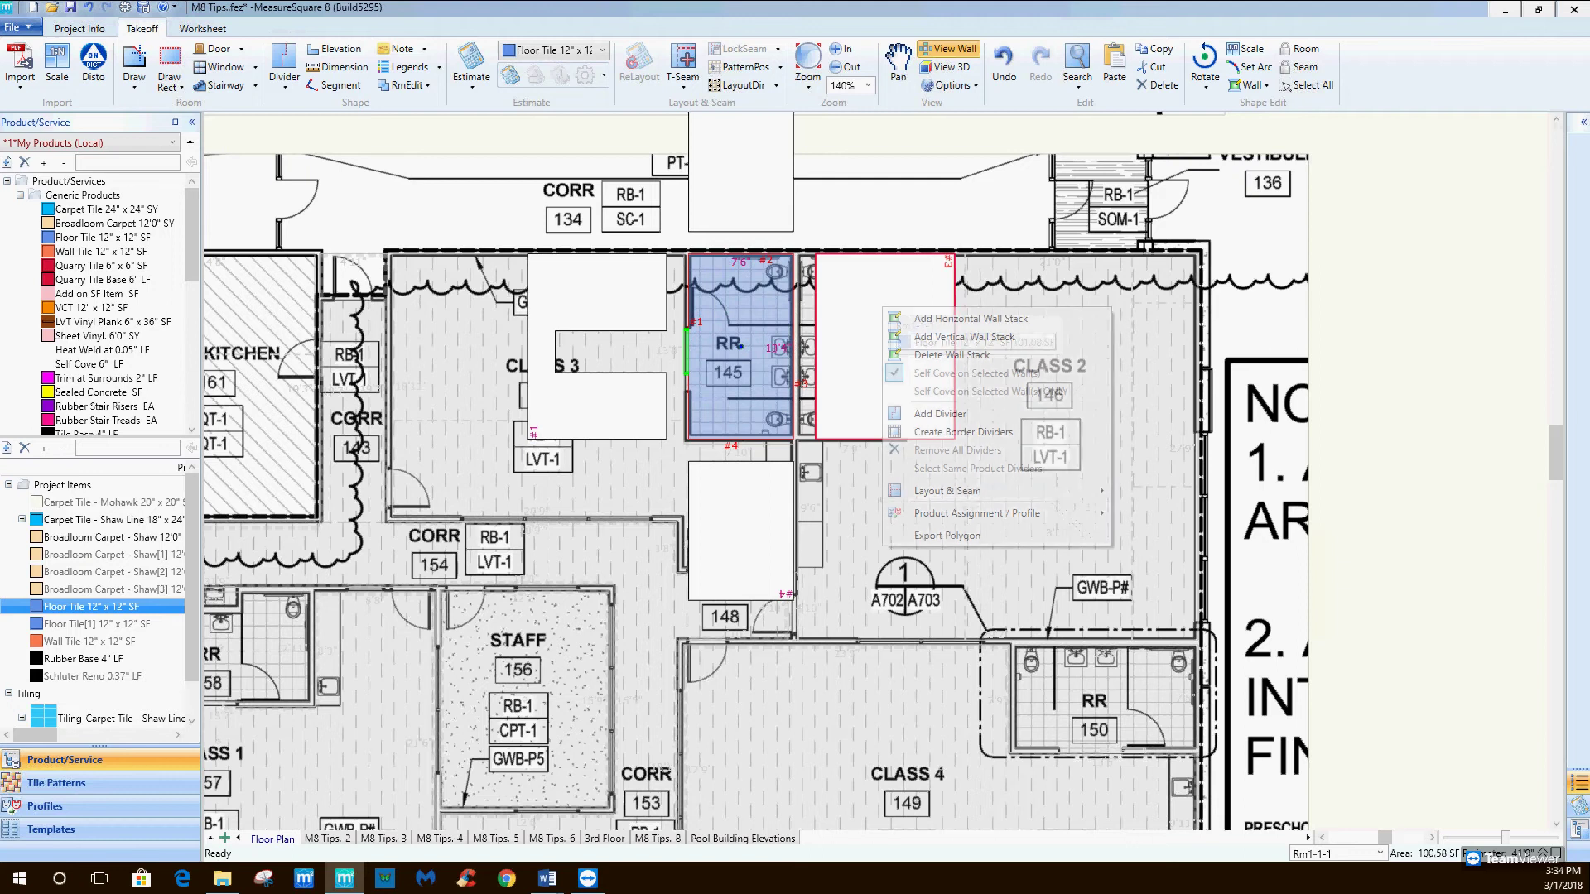
pyautogui.click(963, 336)
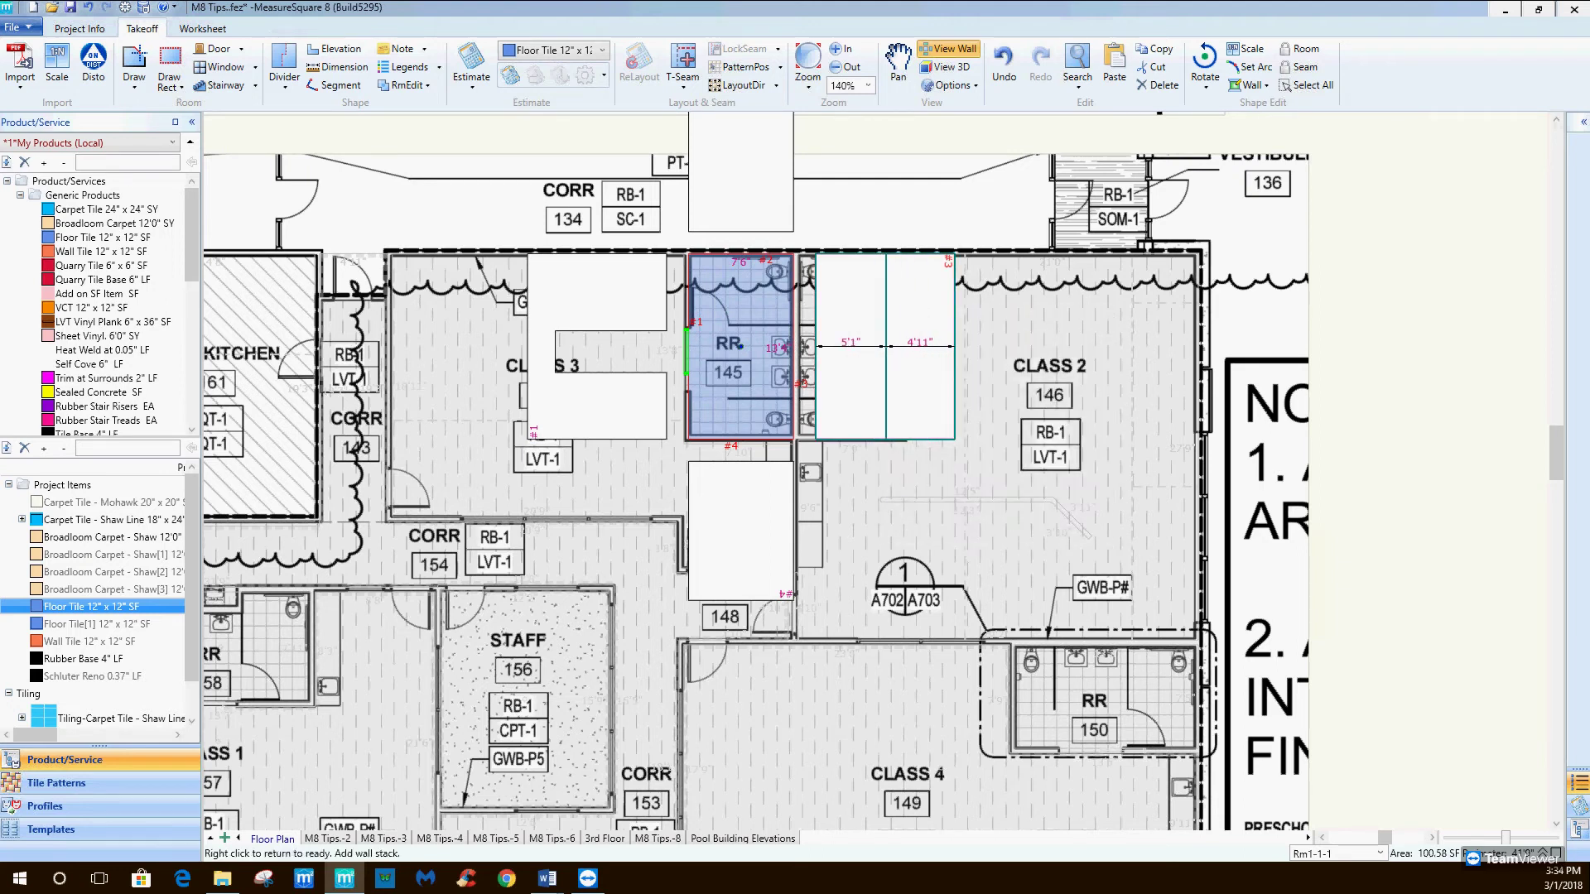
pyautogui.click(886, 342)
# Split the lower stack of wall #3 with a vertical wall stack into 6'5" and 6'11" sections.
pyautogui.rightClick(834, 341)
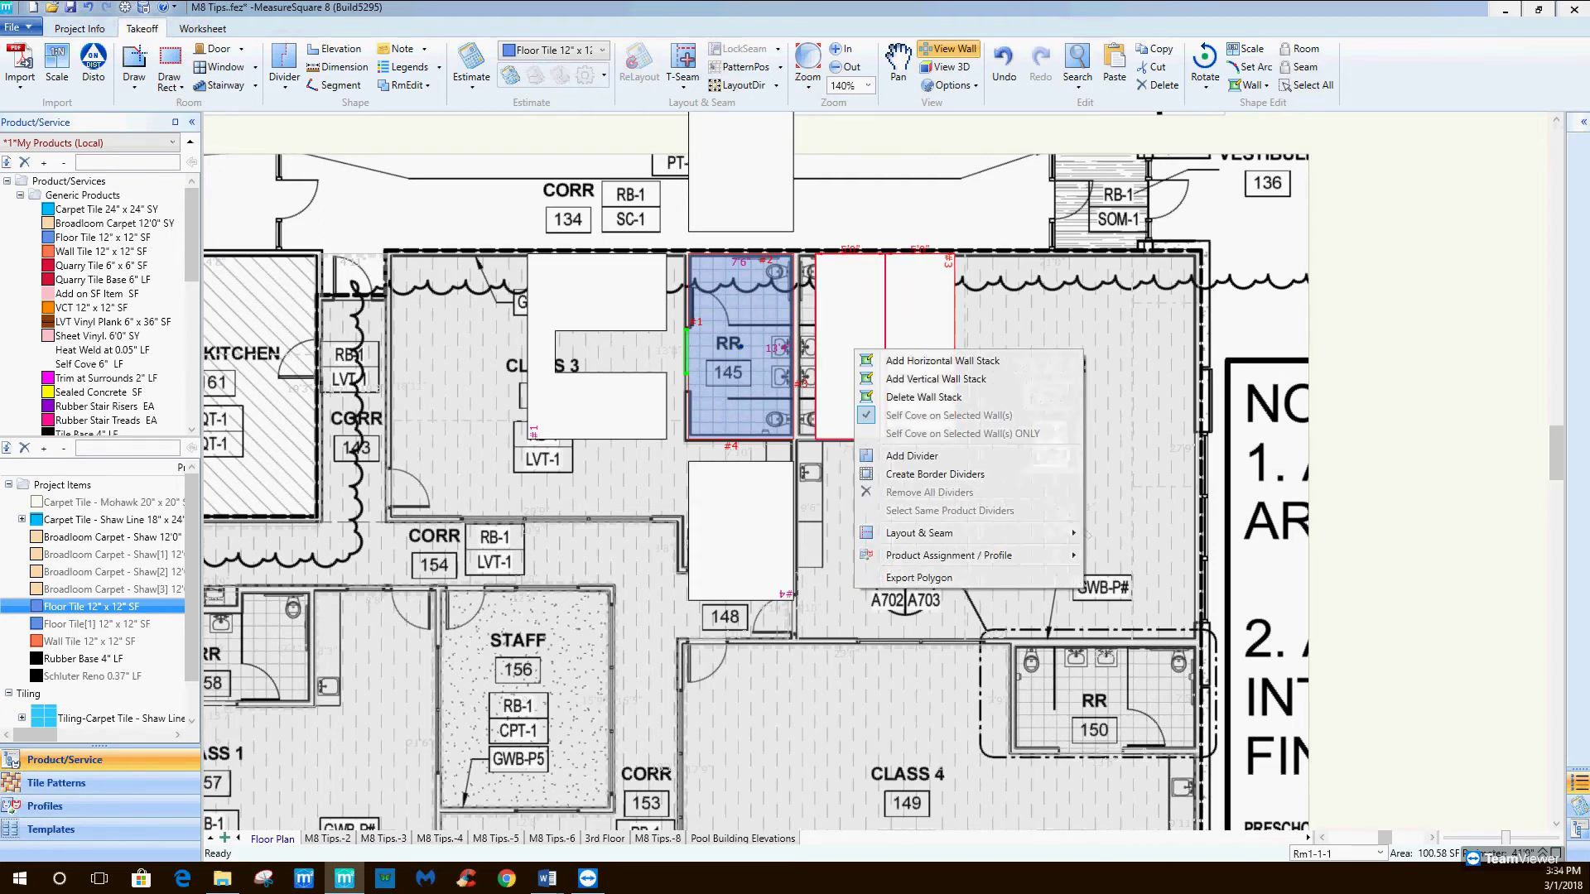
pyautogui.click(911, 377)
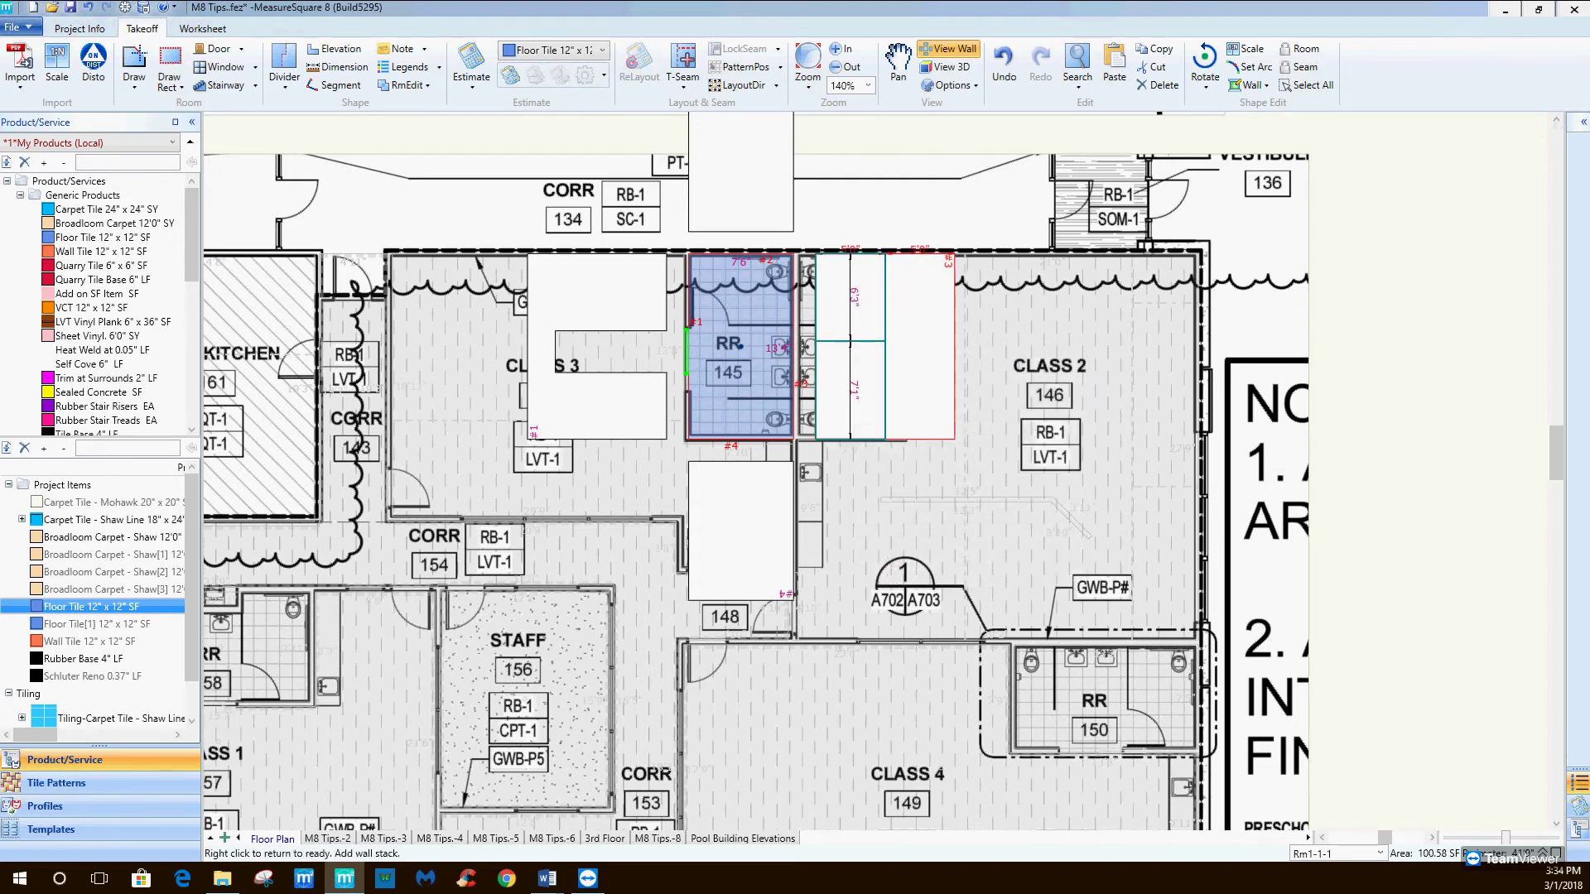
pyautogui.click(850, 342)
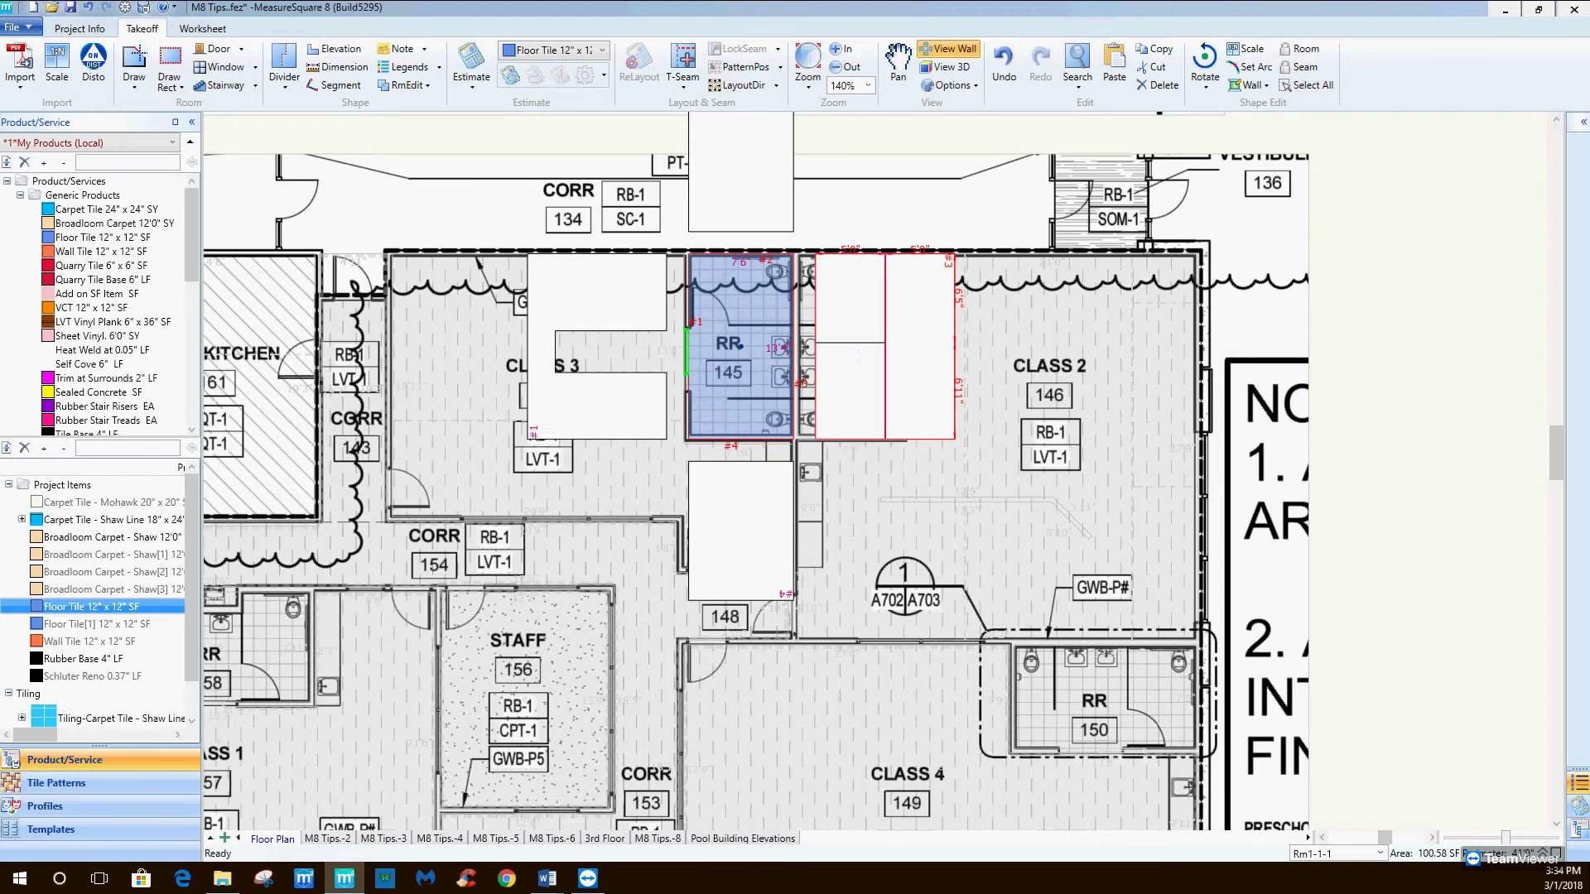
# Assign Floor Tile 12" x 12" to wall #3's 6'5" lower section and Wall Tile 12" x 12" to the 6'11" section.
pyautogui.click(91, 606)
pyautogui.click(850, 298)
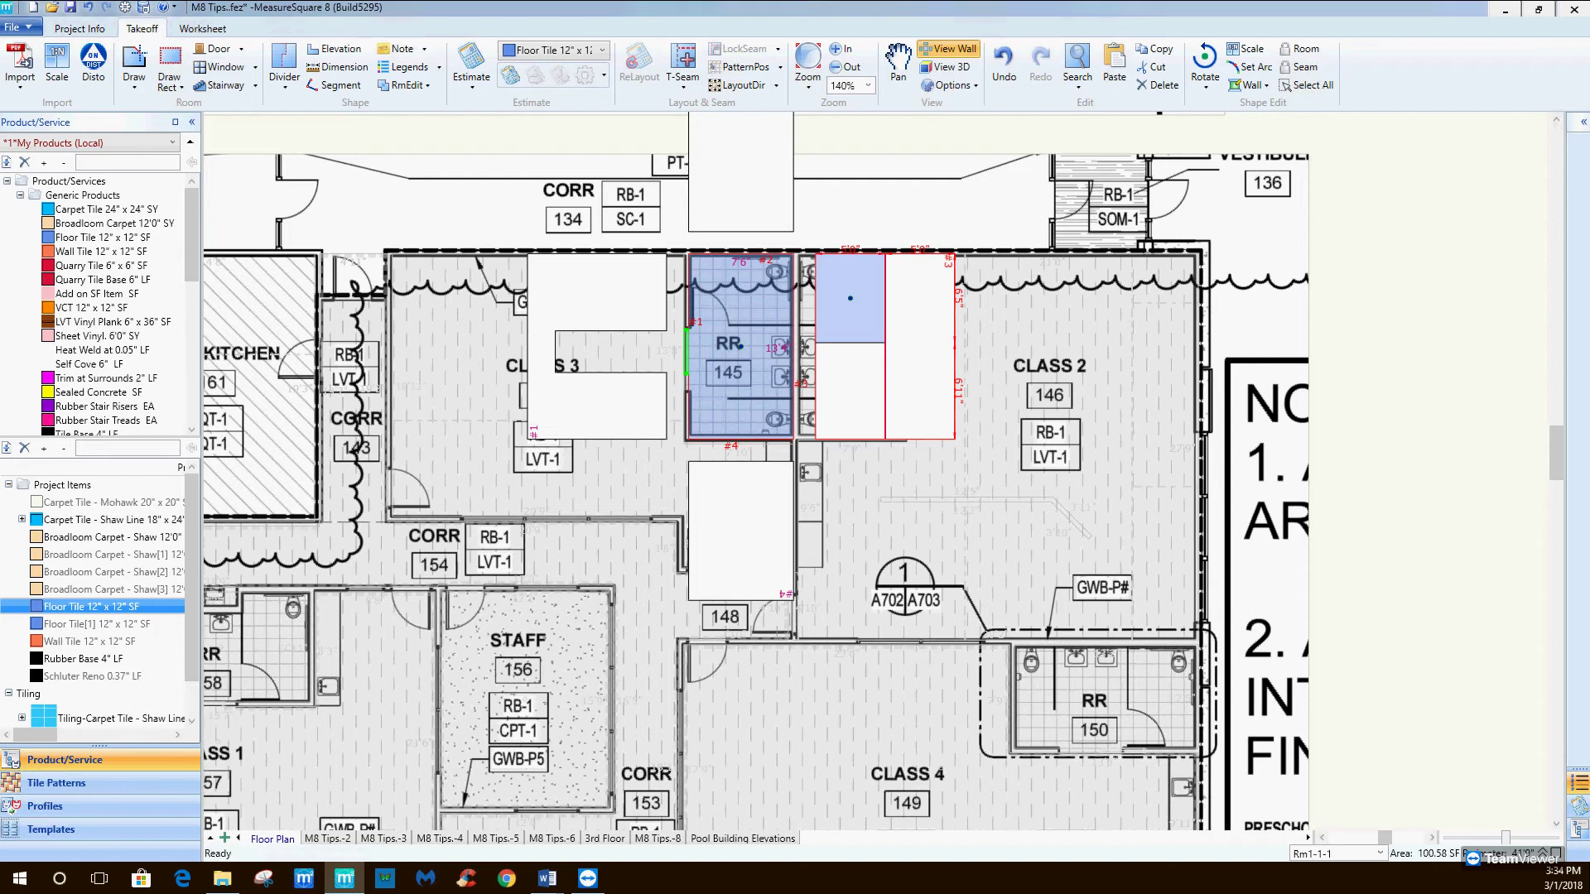
pyautogui.click(91, 641)
pyautogui.click(850, 391)
pyautogui.rightClick(851, 391)
# Assign Schluter Reno 0.37" along the top edge of wall #3's two tiled sections.
pyautogui.click(91, 676)
pyautogui.click(885, 298)
pyautogui.click(885, 390)
pyautogui.rightClick(886, 390)
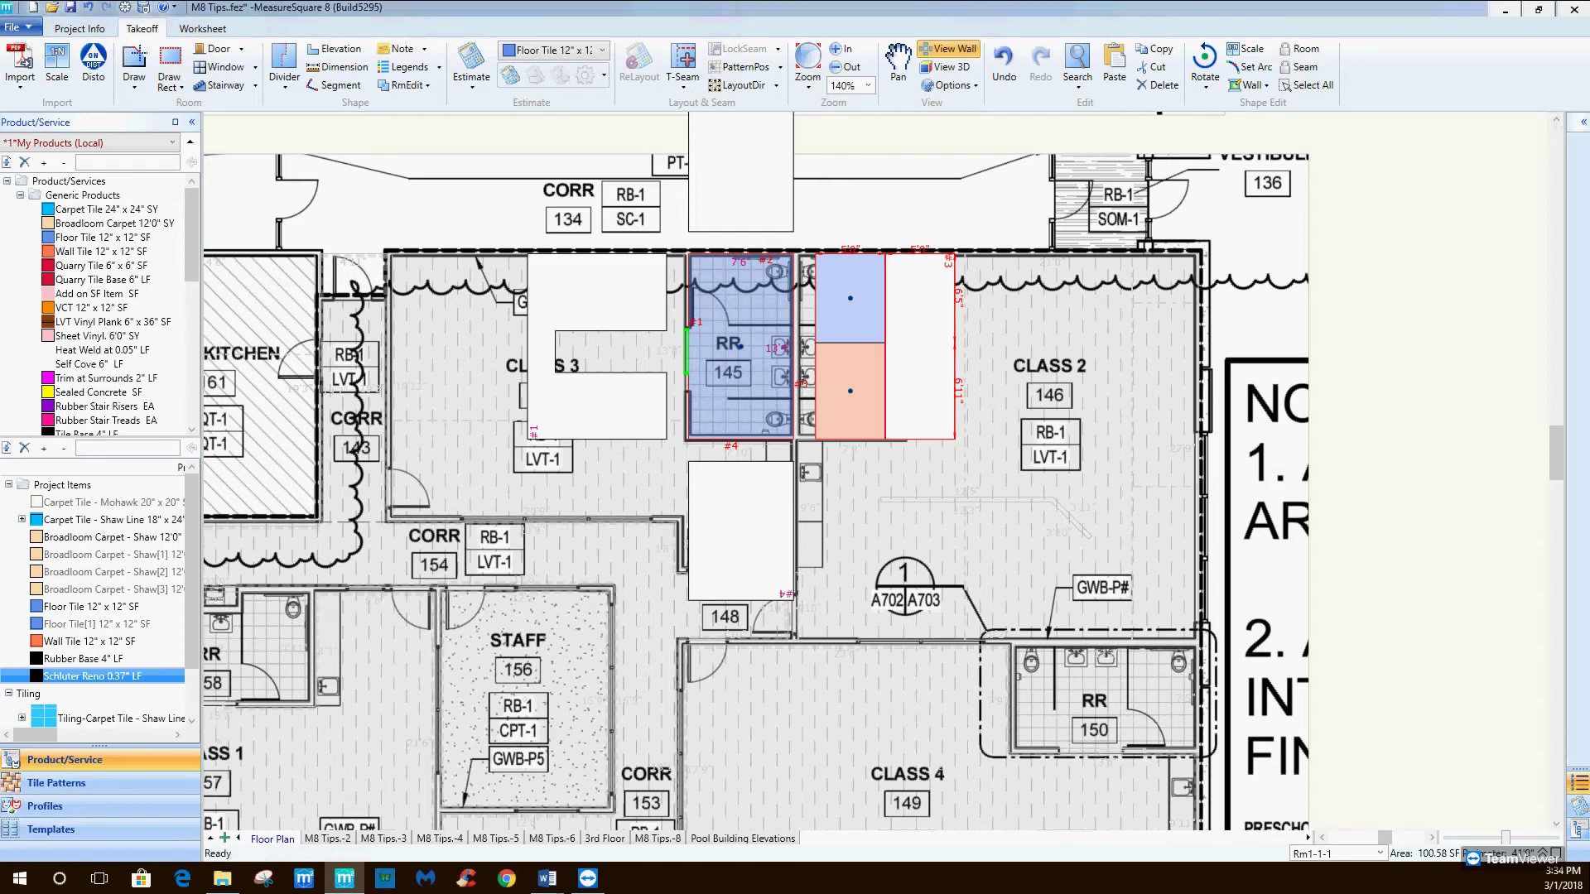
pyautogui.click(91, 676)
pyautogui.rightClick(889, 351)
pyautogui.scroll(6, 890, 352)
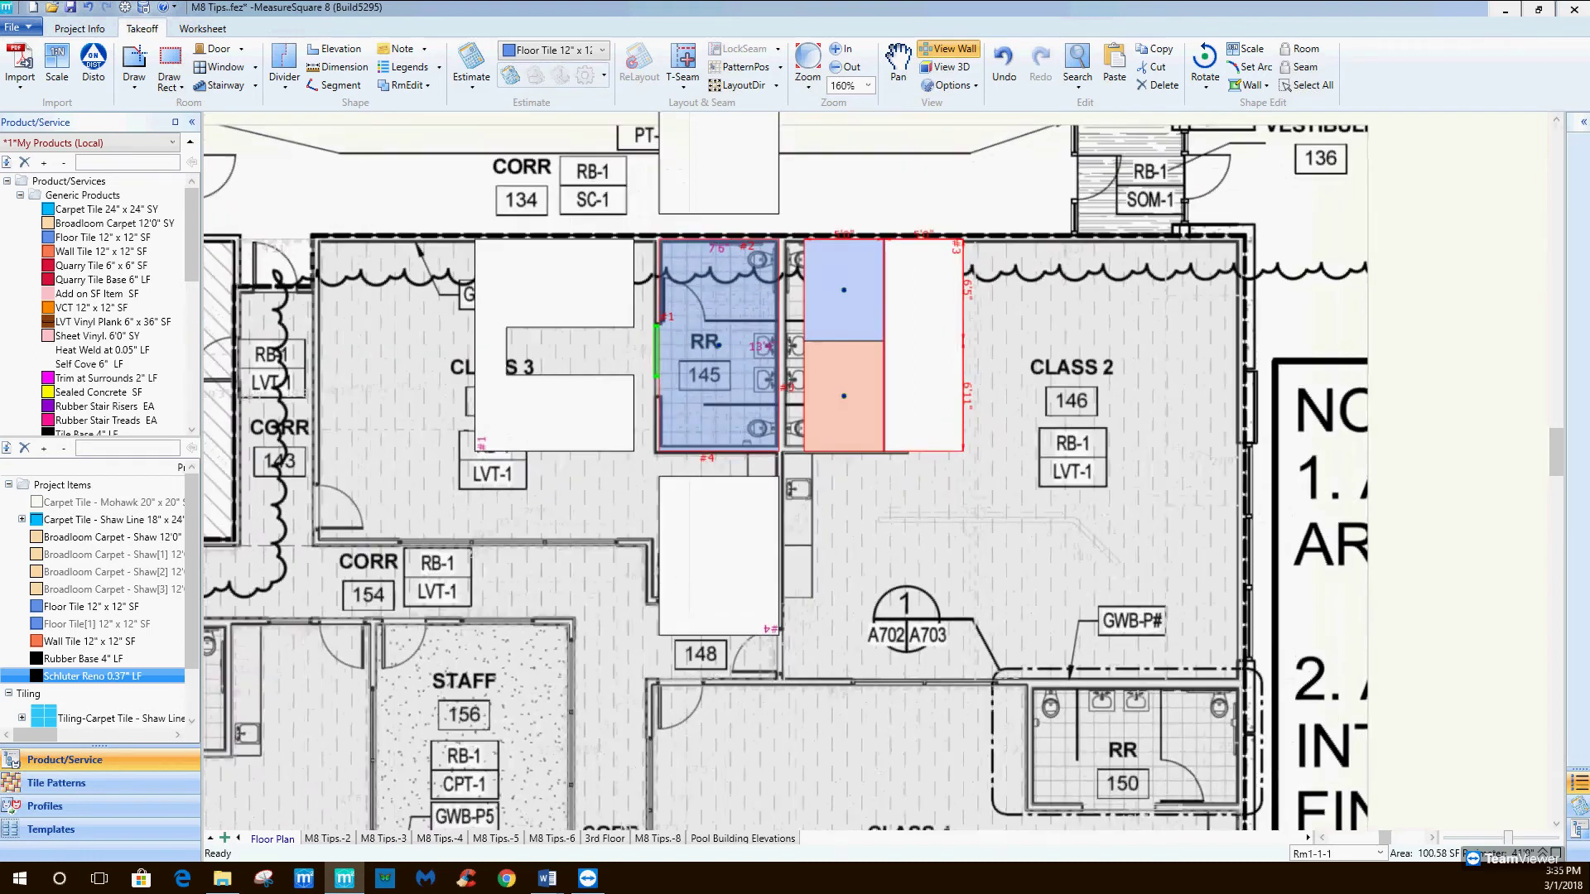
pyautogui.scroll(2, 884, 355)
pyautogui.scroll(2, 884, 355)
pyautogui.scroll(-2, 884, 355)
pyautogui.scroll(-2, 842, 417)
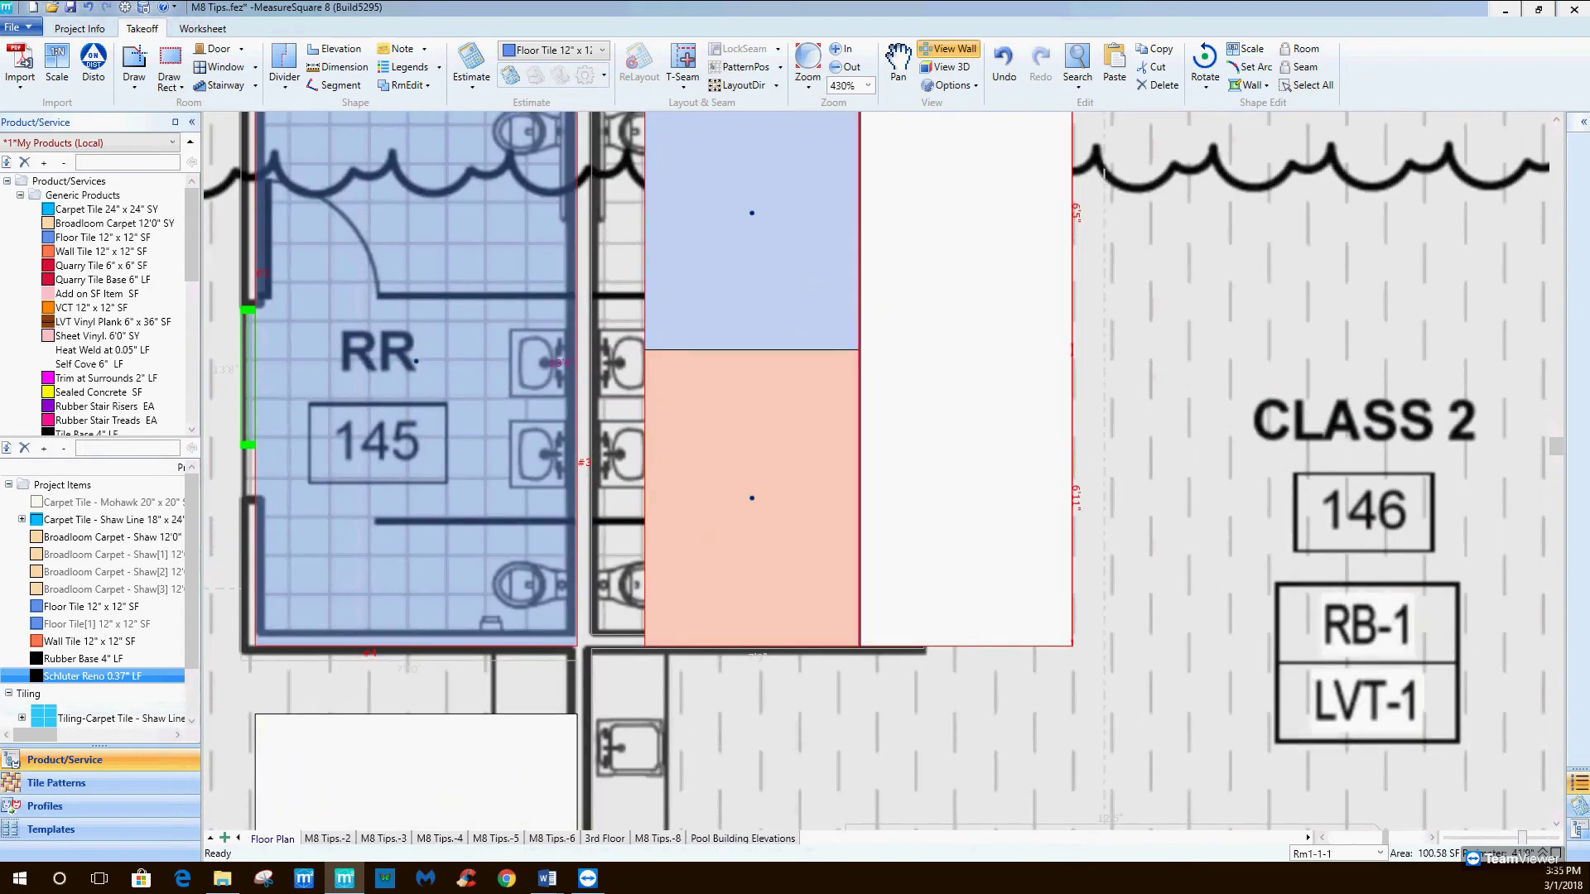
# Assign Rubber Base 4" along the line between wall #3's tiled sections and its upper stack.
pyautogui.click(91, 658)
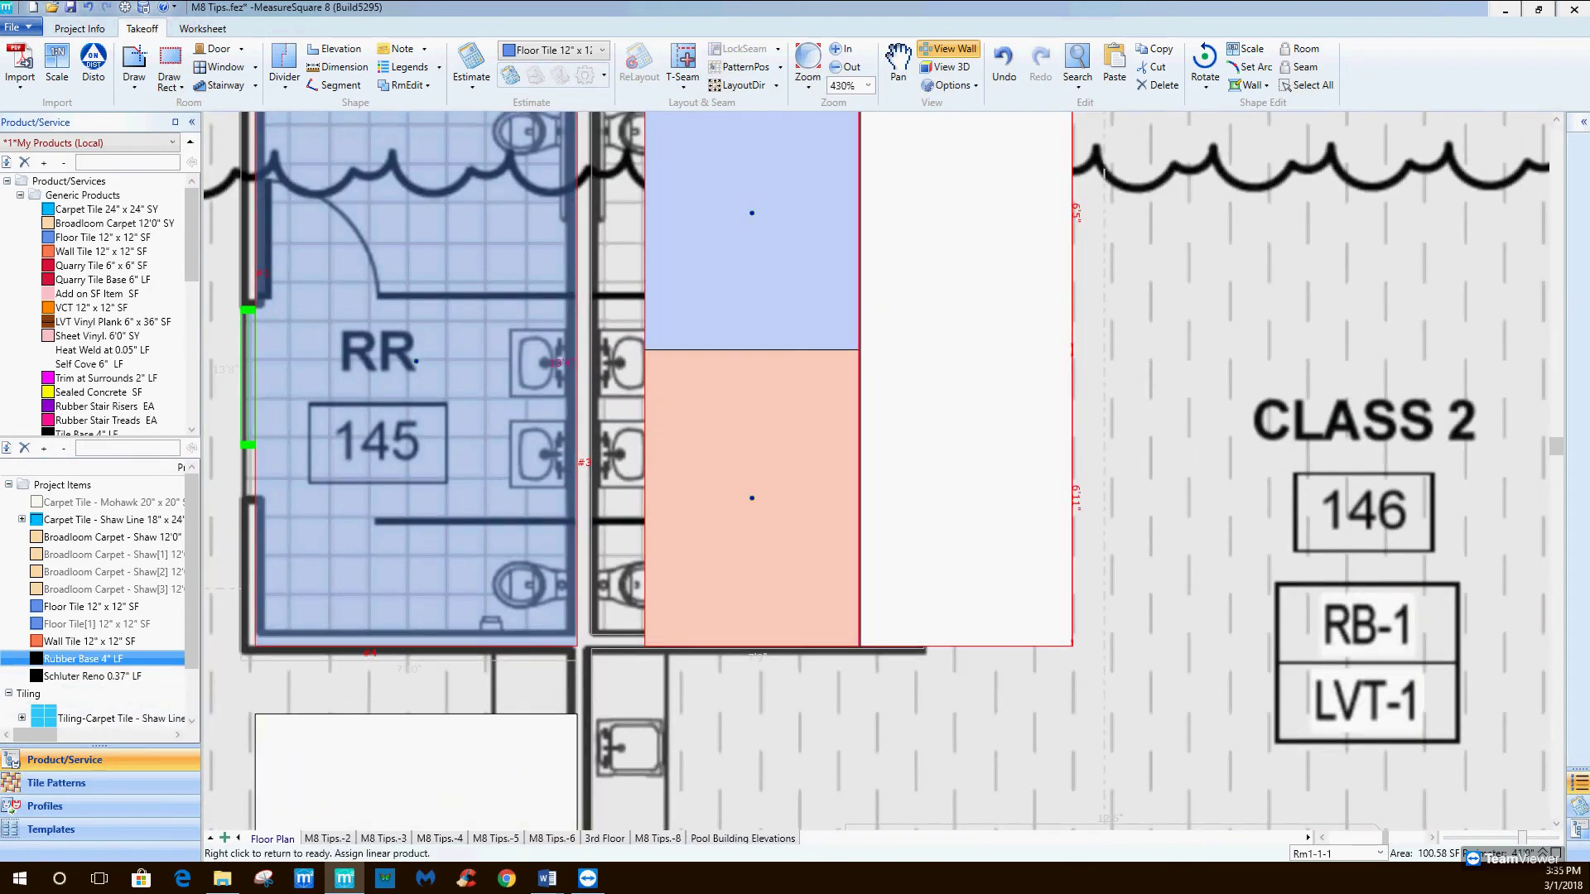
pyautogui.click(861, 431)
pyautogui.rightClick(973, 430)
pyautogui.scroll(-3, 973, 430)
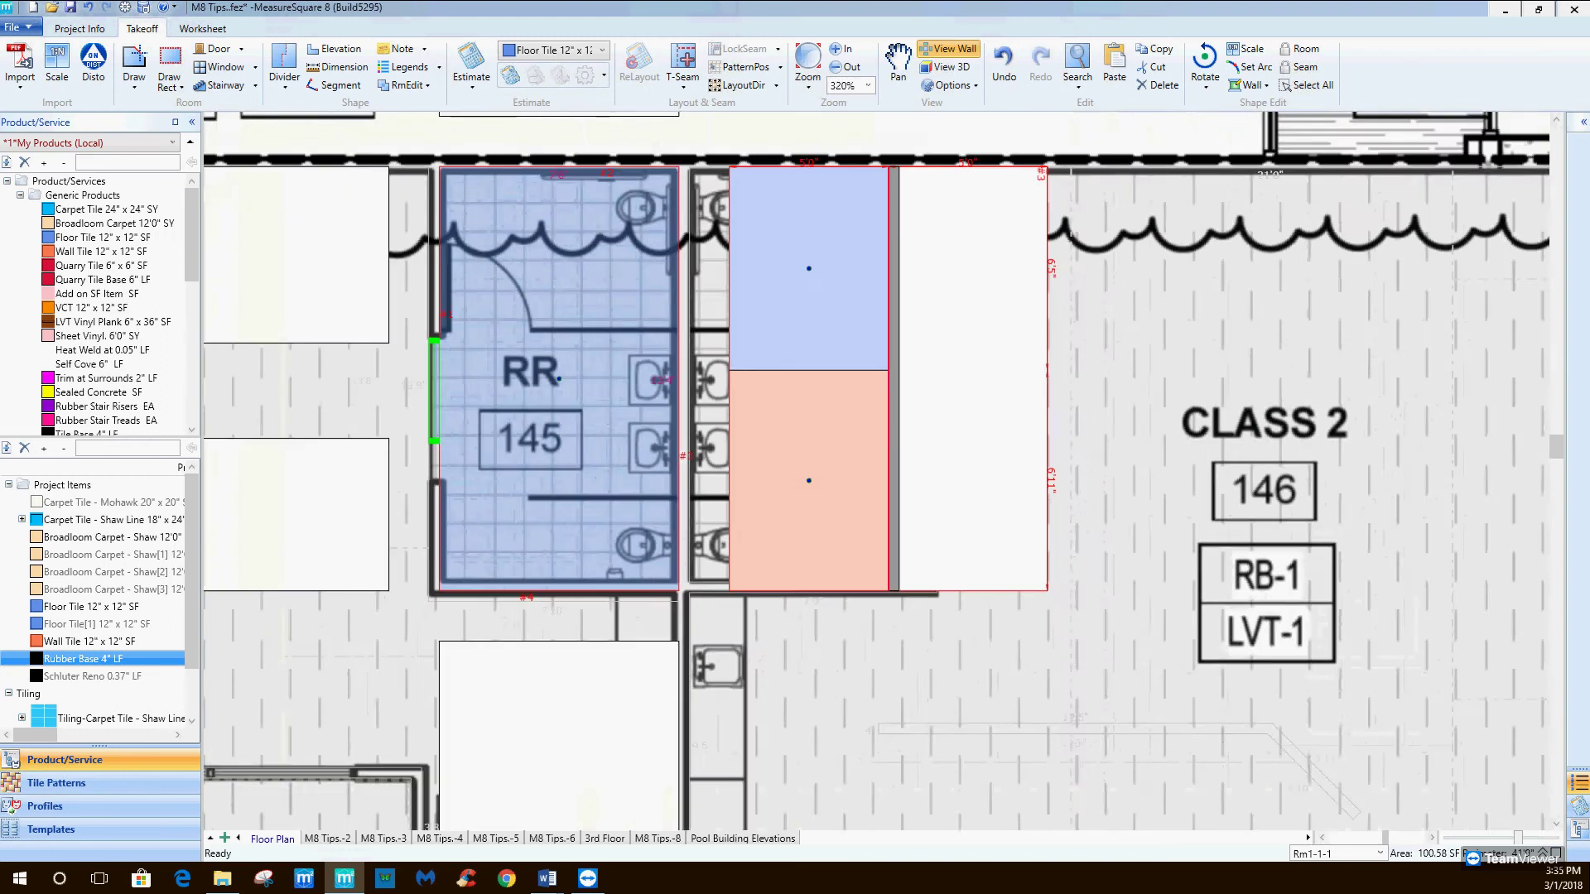
pyautogui.rightClick(915, 188)
pyautogui.click(852, 338)
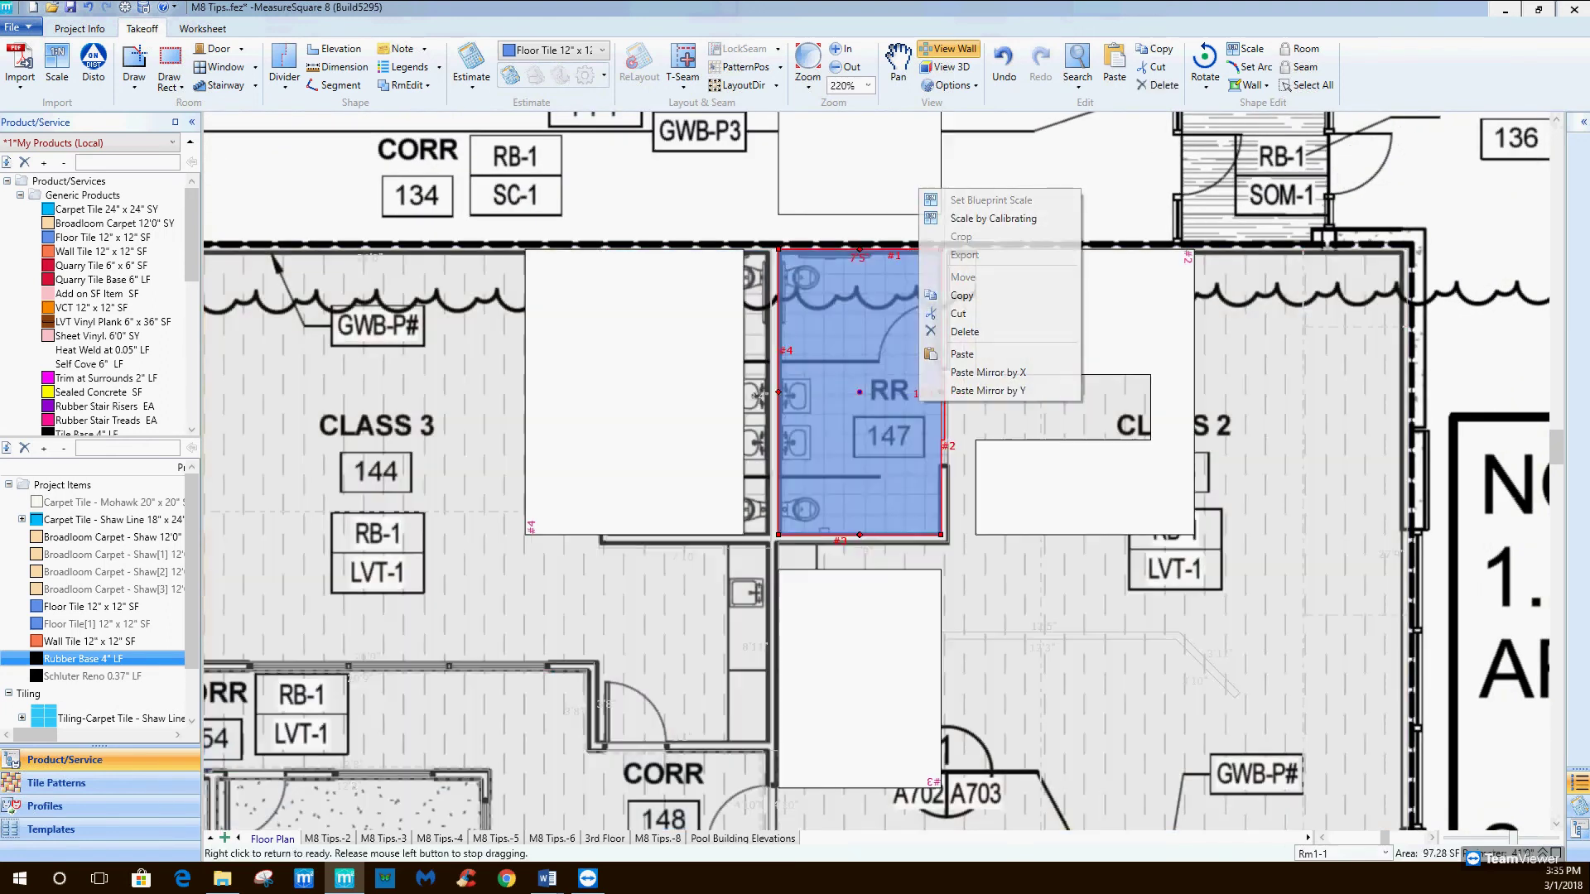
pyautogui.scroll(-1, 852, 338)
pyautogui.scroll(-1, 853, 342)
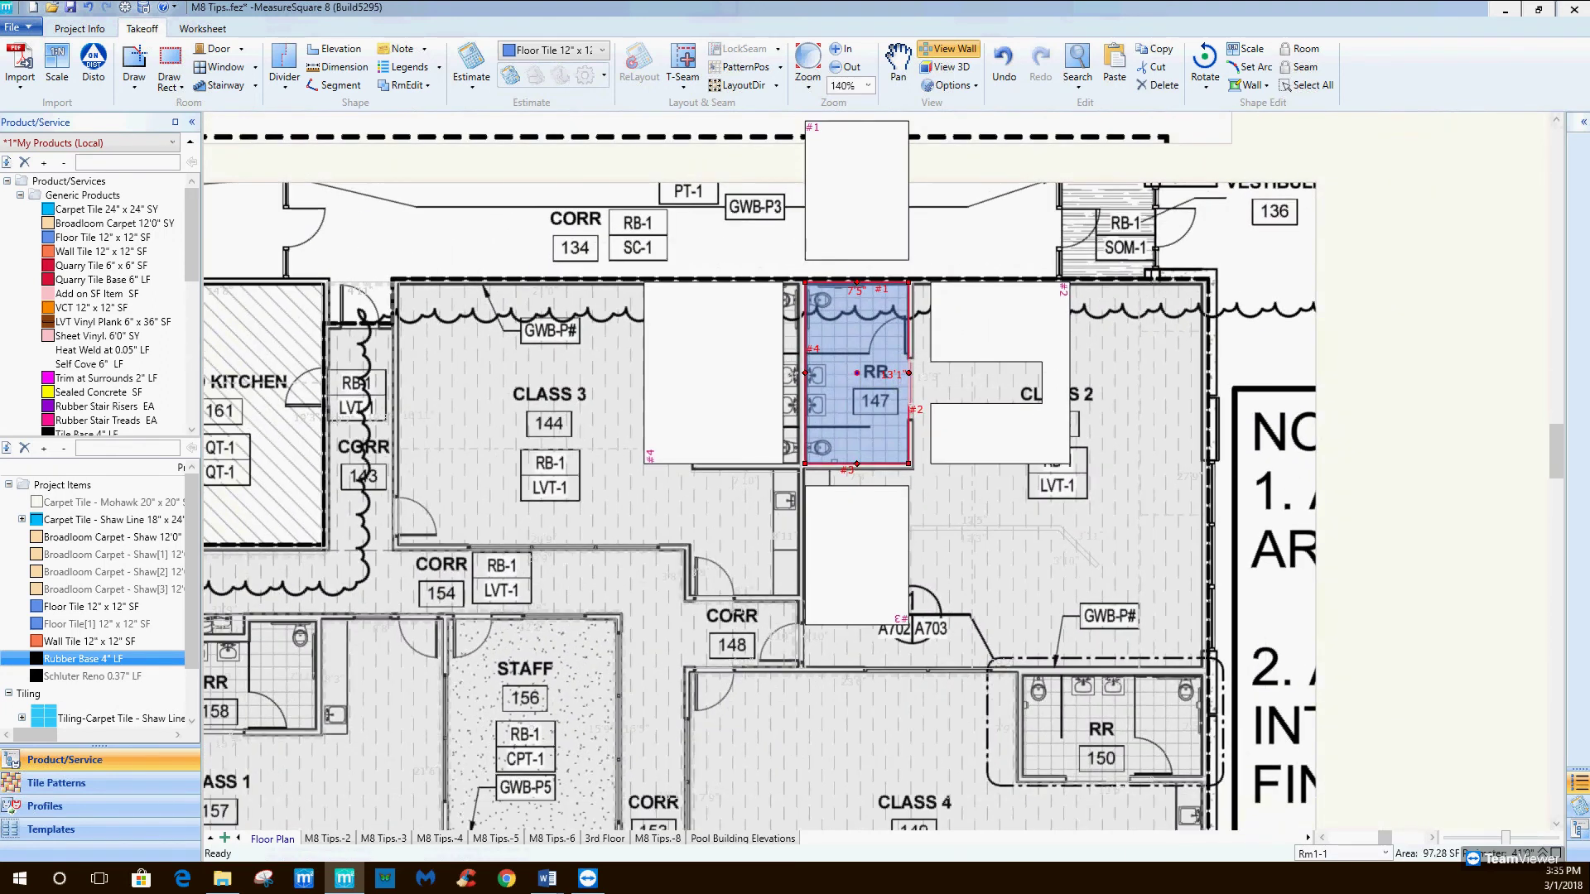
# Copy the wall profile of wall #3 in RR 145 and paste it onto wall #4.
pyautogui.click(737, 374)
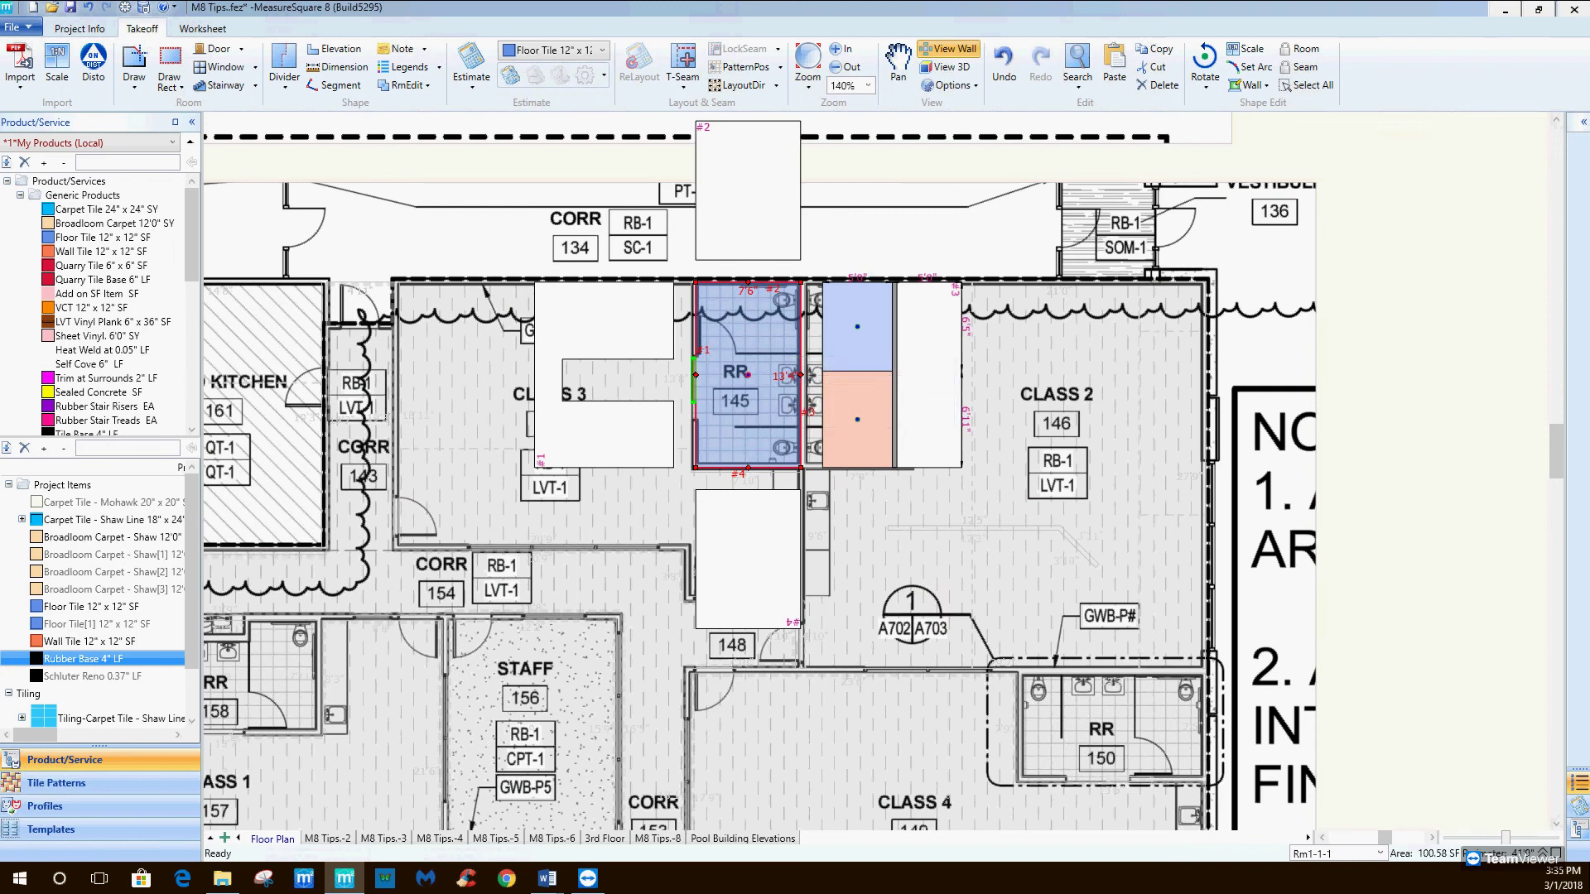
pyautogui.rightClick(862, 349)
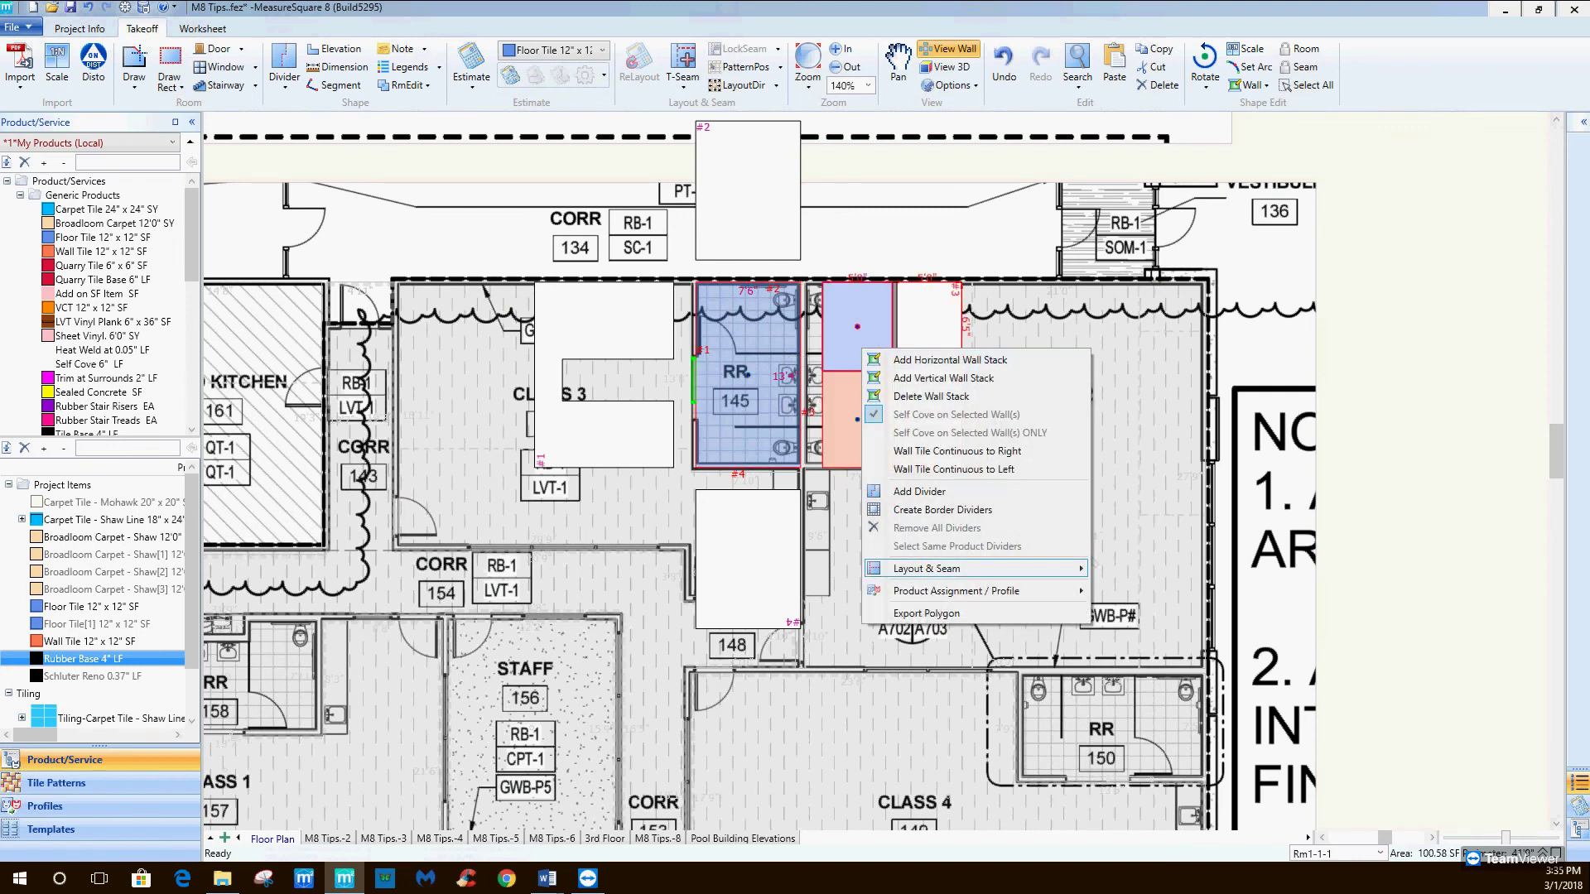
pyautogui.moveTo(952, 591)
pyautogui.rightClick(920, 315)
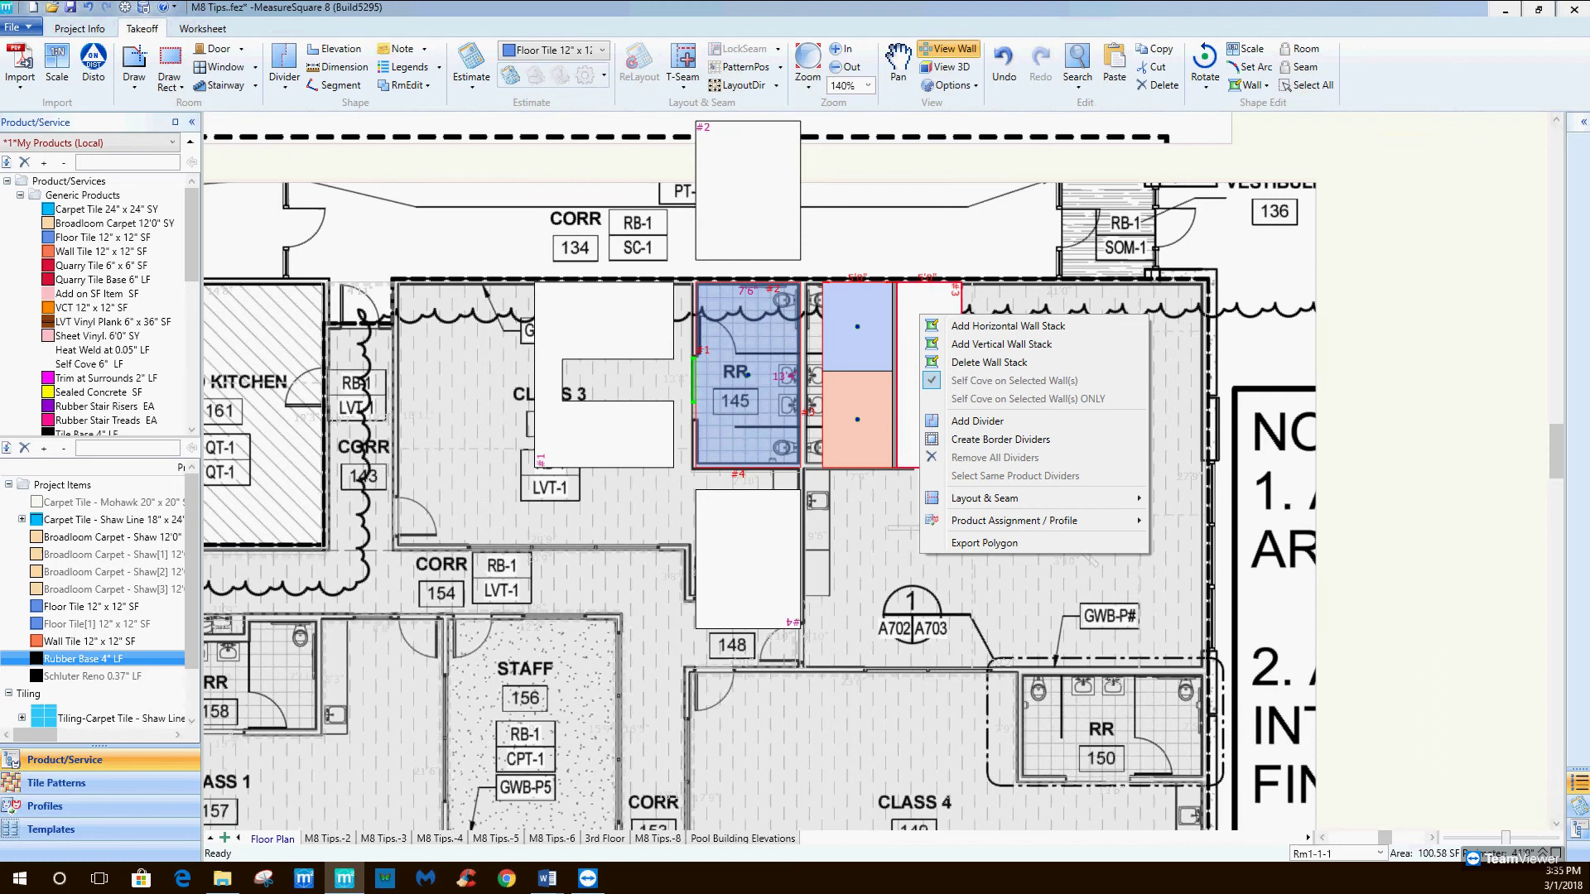
pyautogui.moveTo(1043, 520)
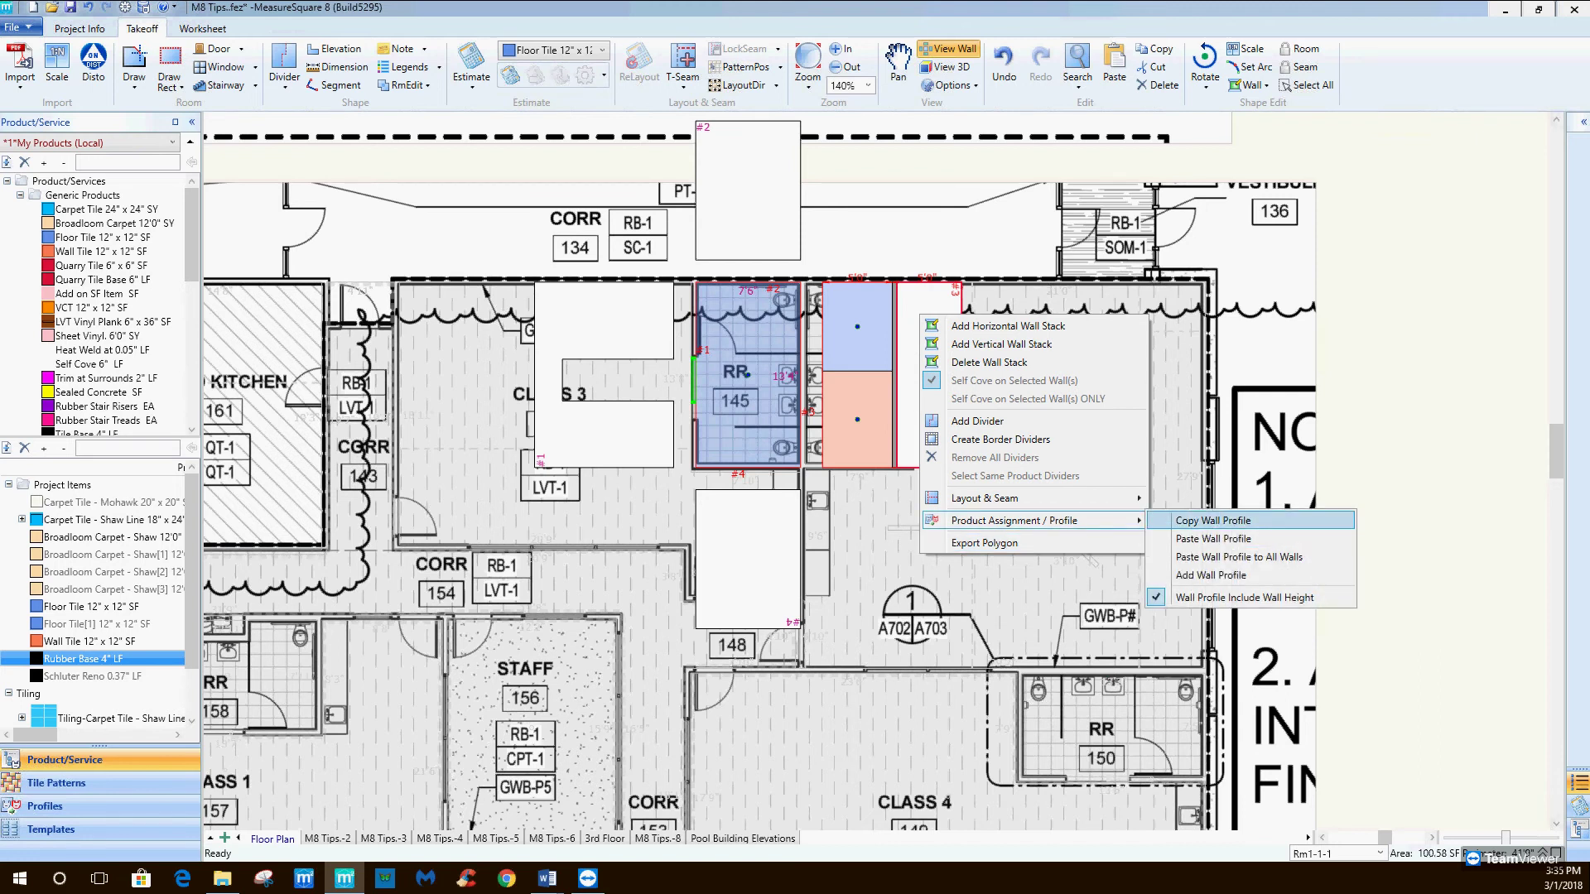
pyautogui.click(1213, 538)
pyautogui.rightClick(748, 557)
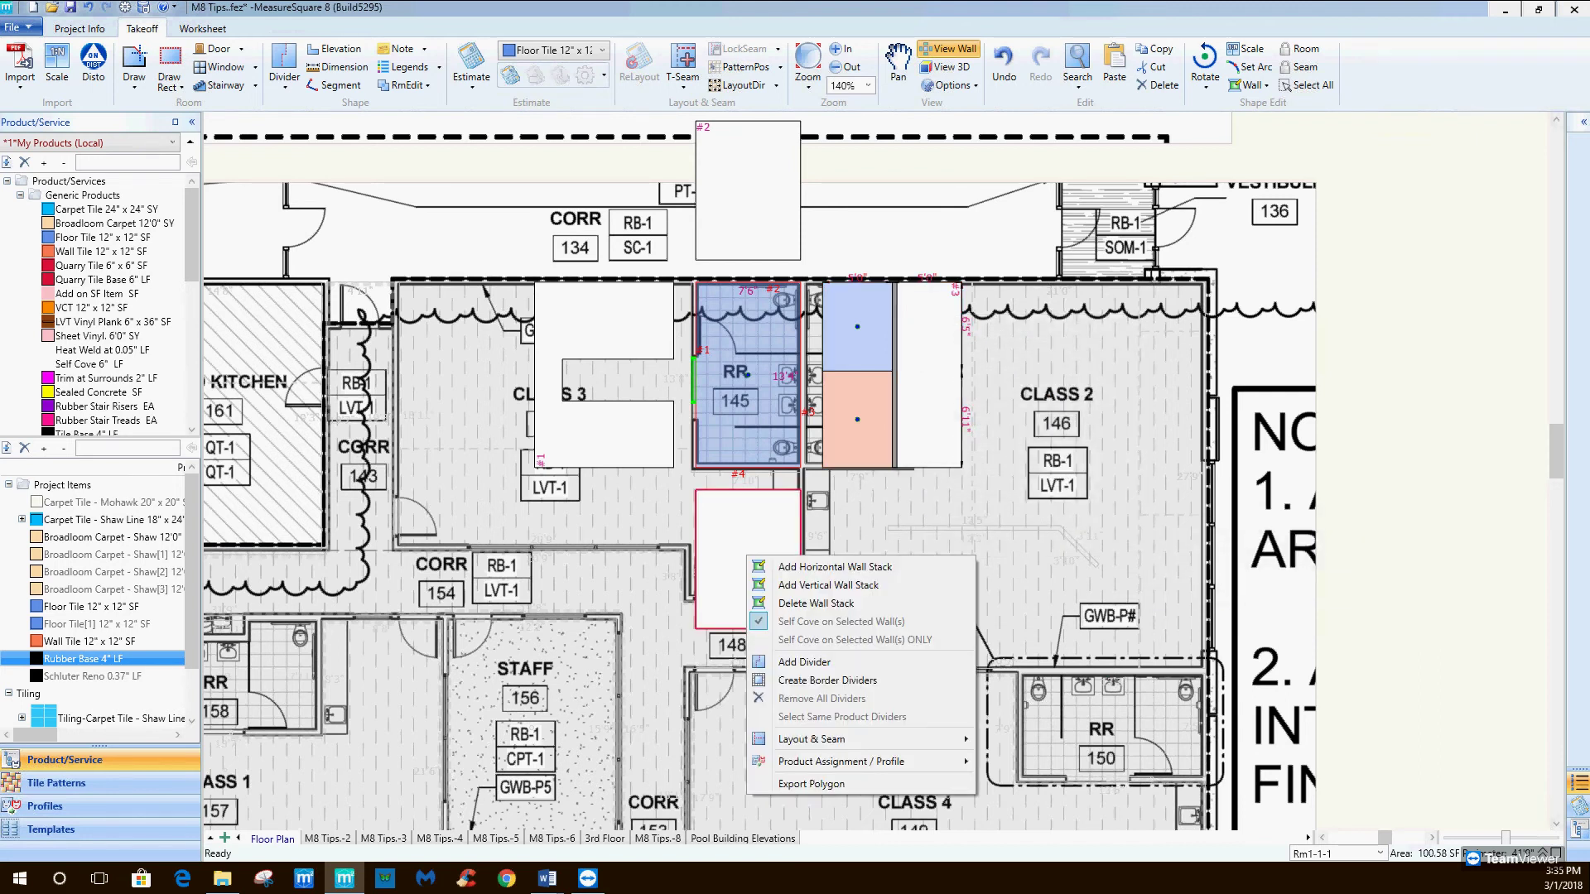
pyautogui.moveTo(869, 761)
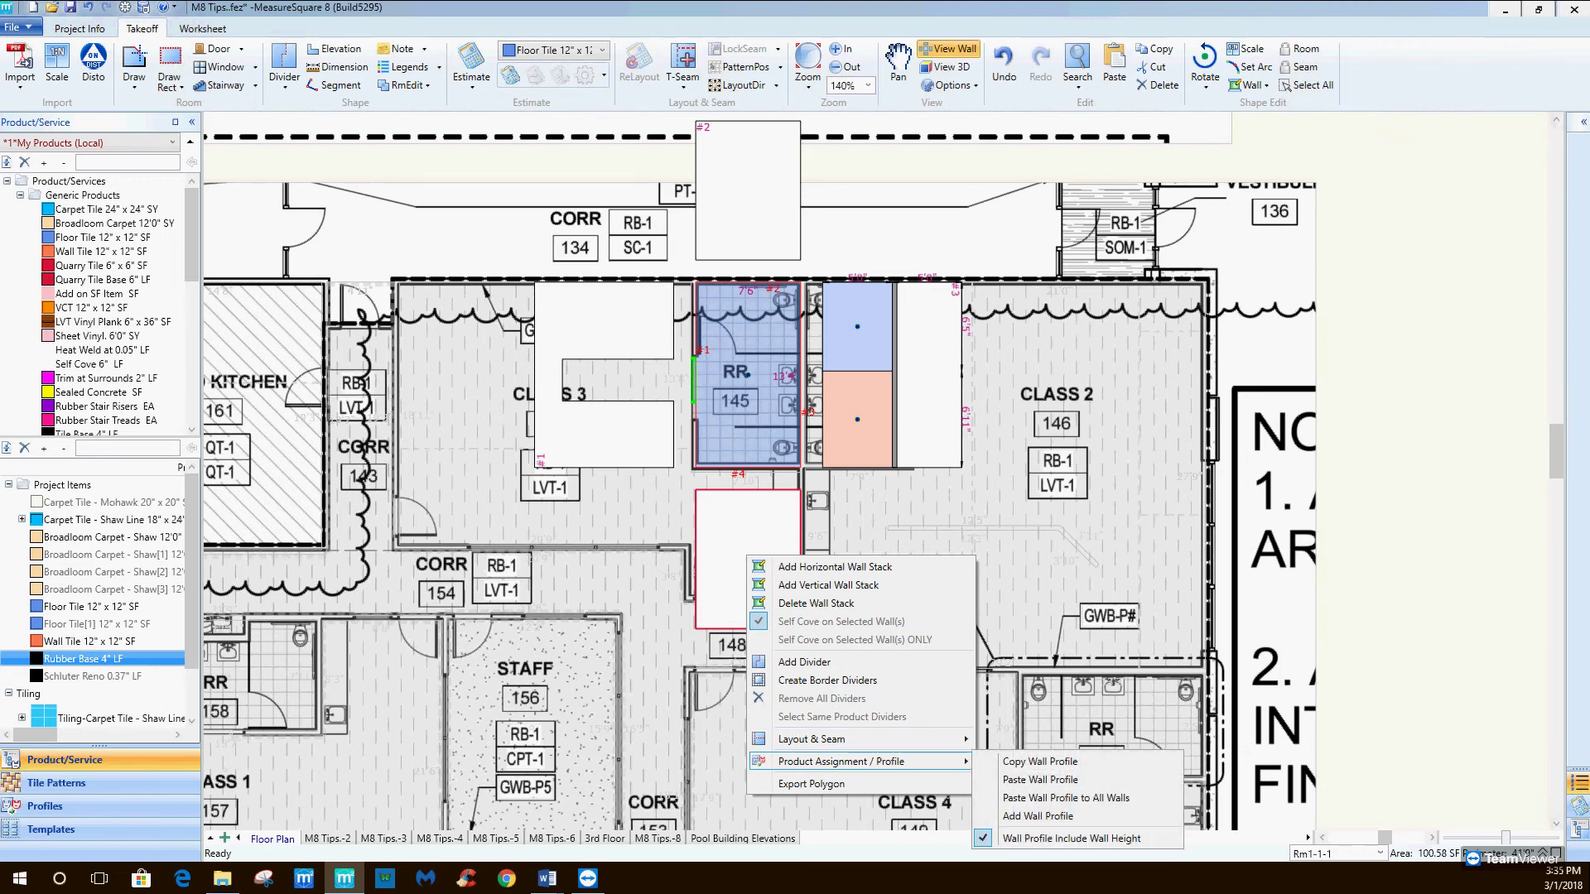
pyautogui.click(1067, 798)
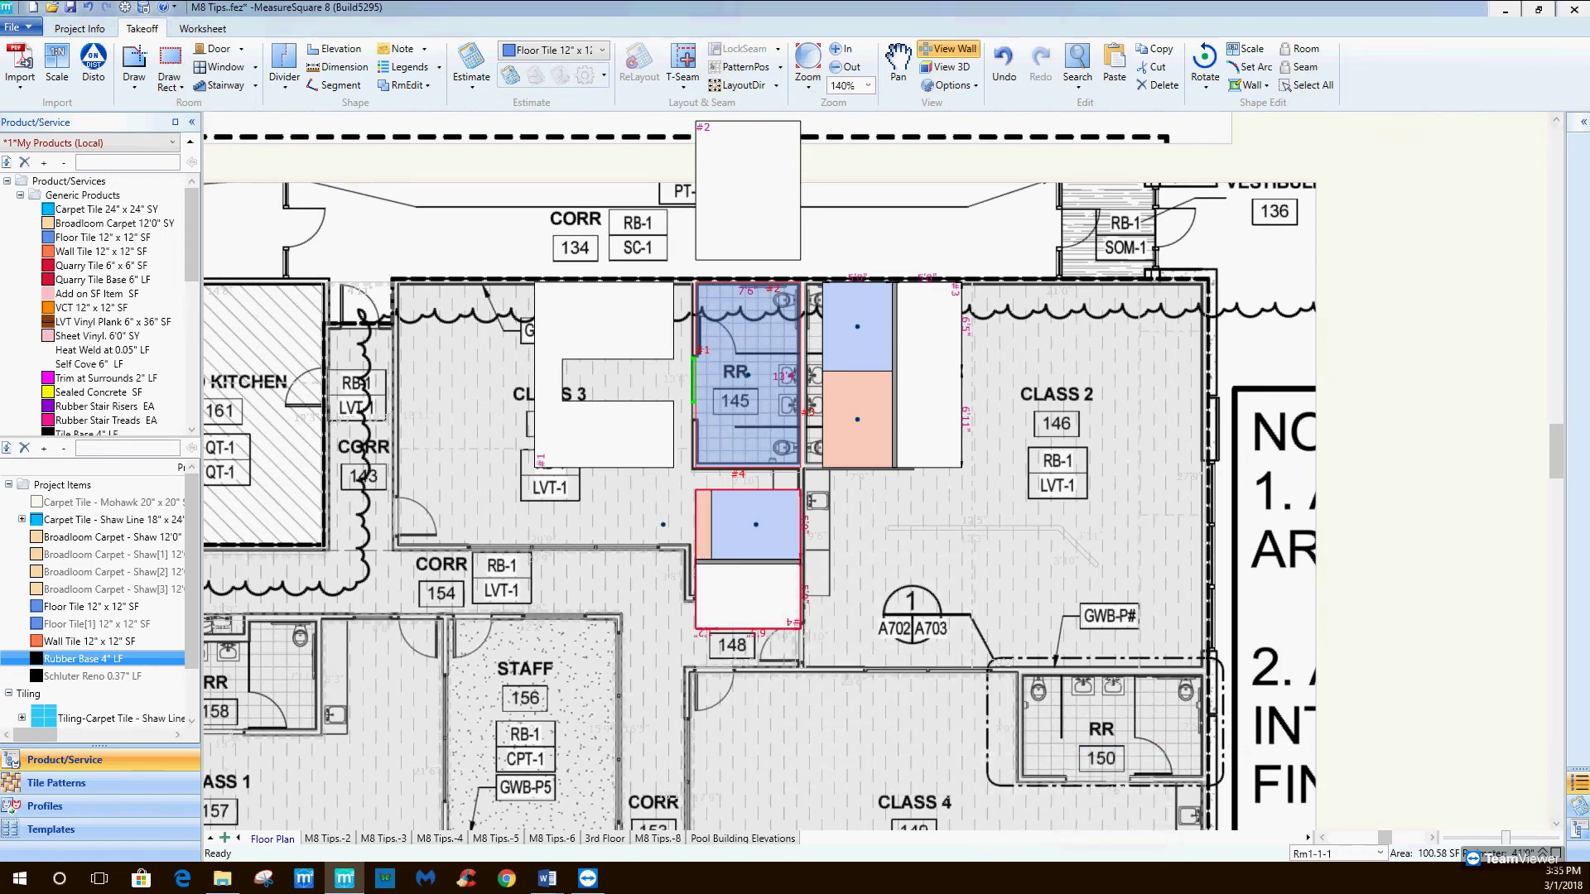
# Paste the copied wall profile to all walls of RR 145.
pyautogui.click(693, 380)
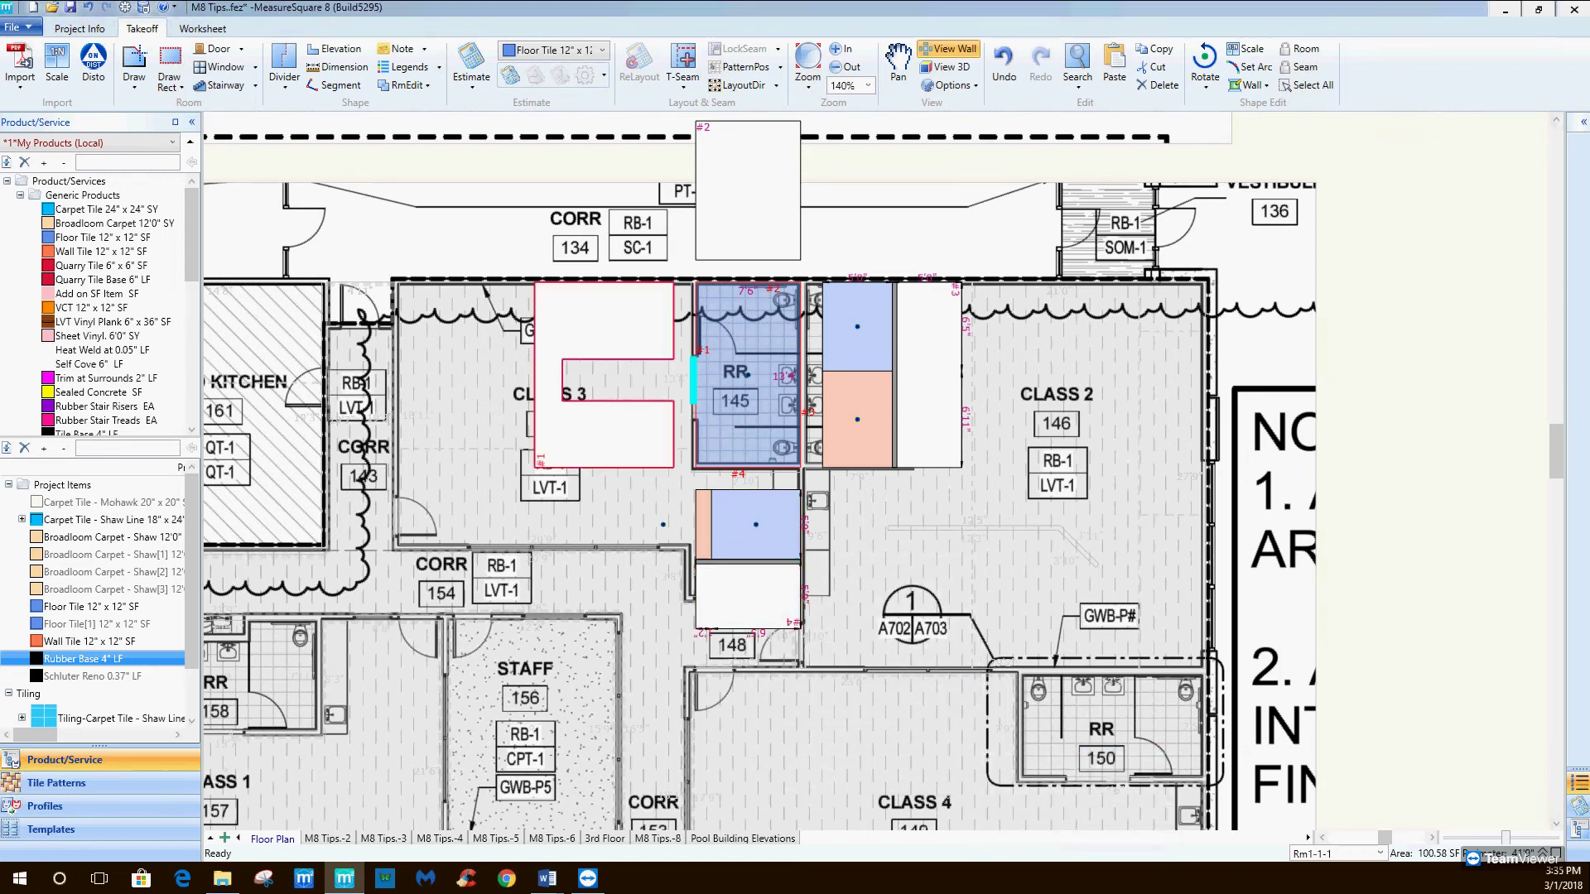
pyautogui.rightClick(612, 435)
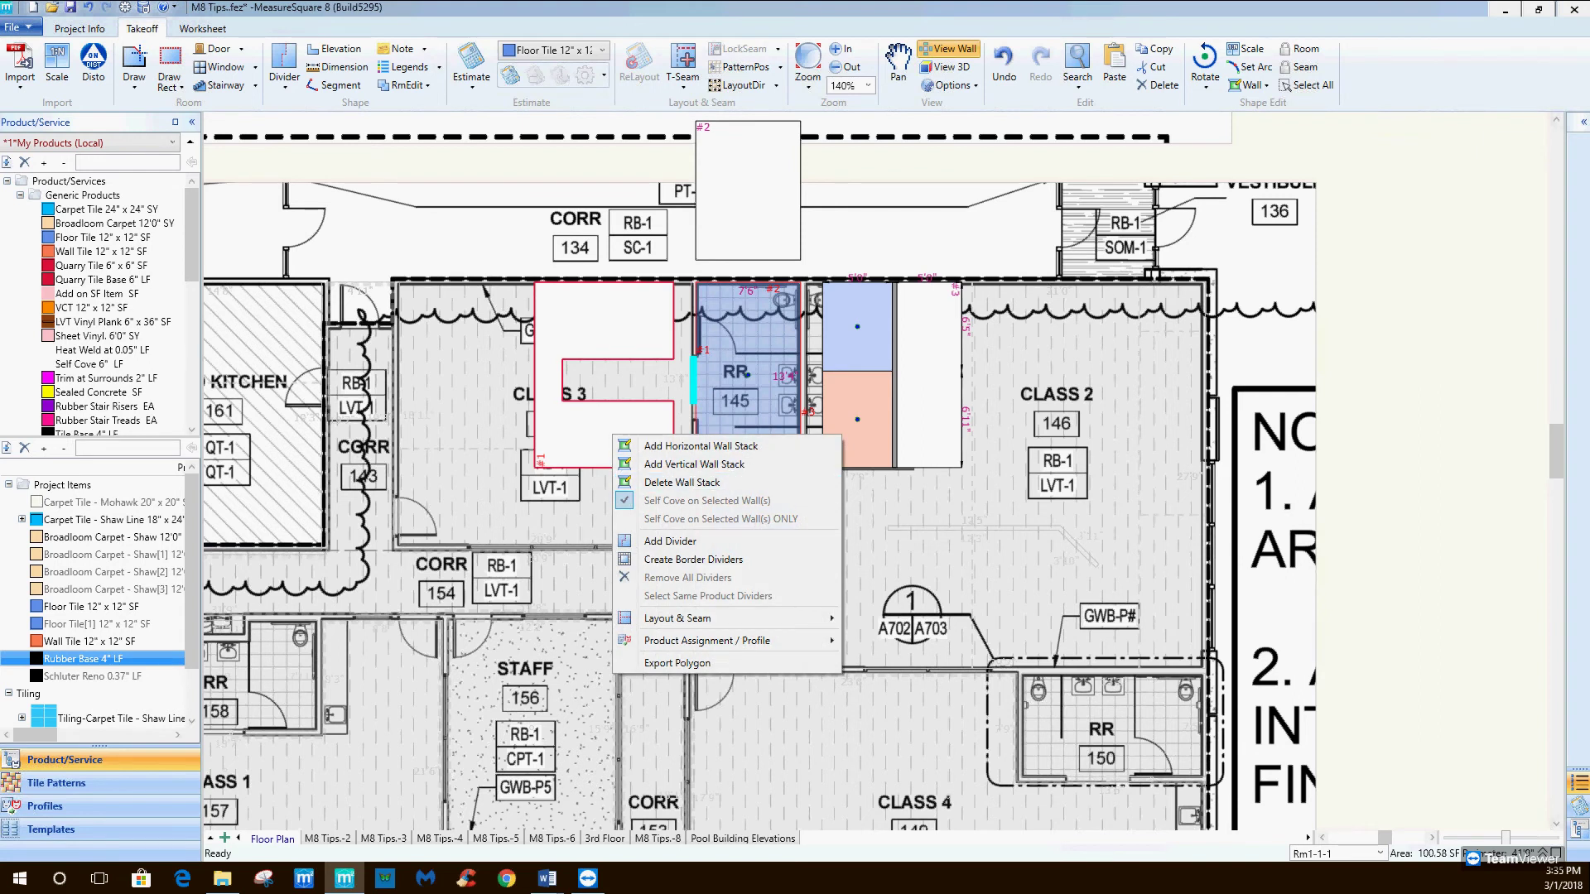
pyautogui.moveTo(708, 640)
pyautogui.click(932, 677)
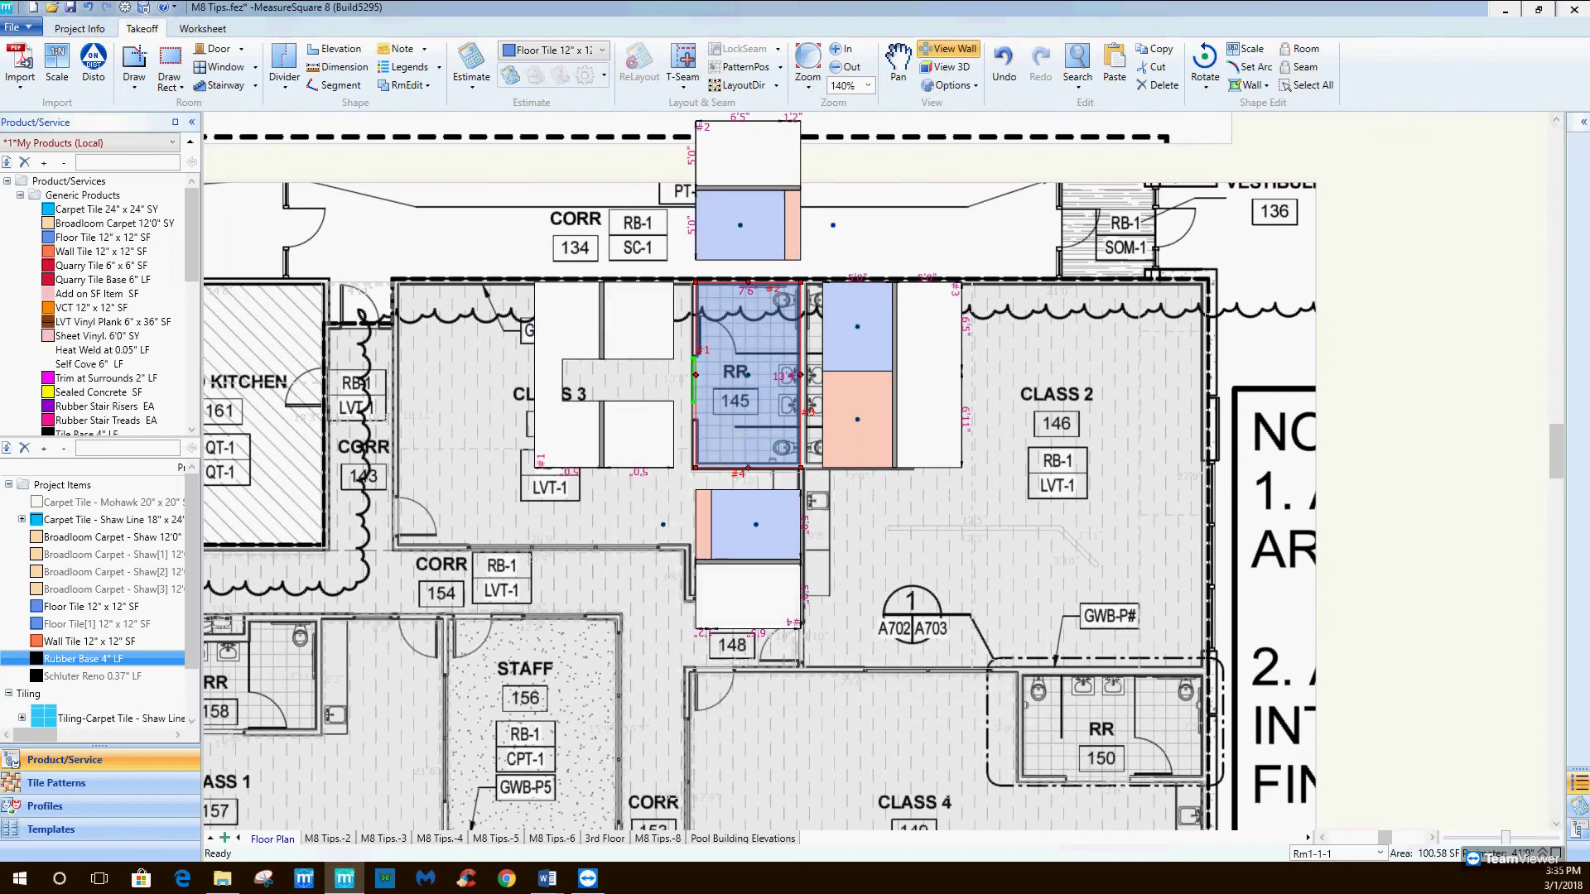
# Select RR 147 and add a horizontal wall stack 4'0" high to its wall #1.
pyautogui.scroll(-2, 653, 471)
pyautogui.scroll(-2, 460, 279)
pyautogui.moveTo(618, 650); pyautogui.dragTo(1317, 630, button='middle')
pyautogui.scroll(-4, 501, 418)
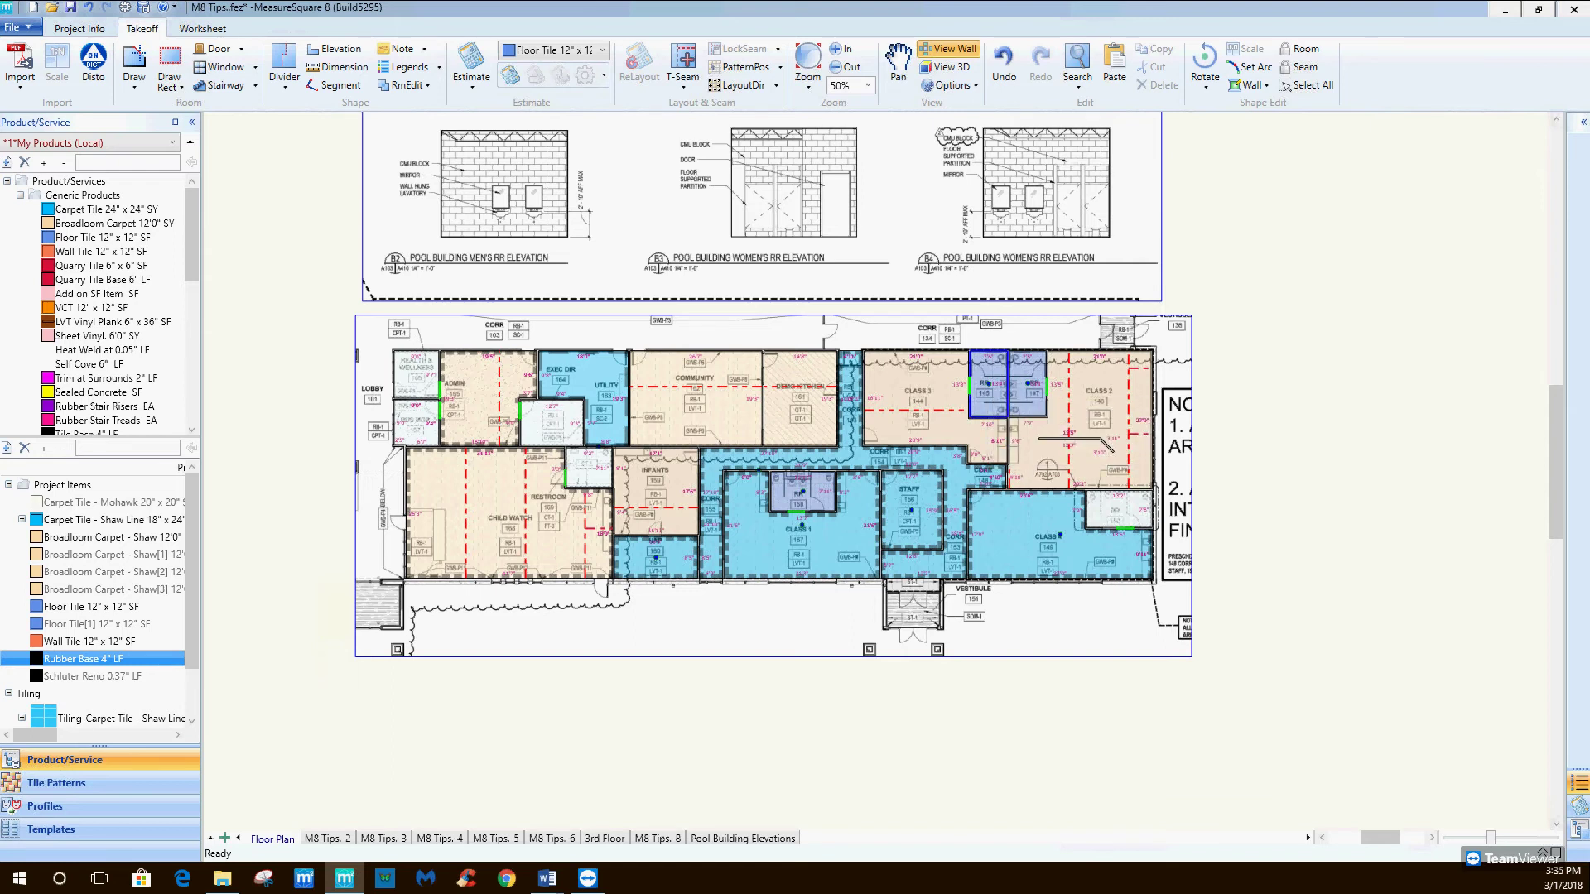
pyautogui.click(1031, 383)
pyautogui.scroll(9, 1032, 385)
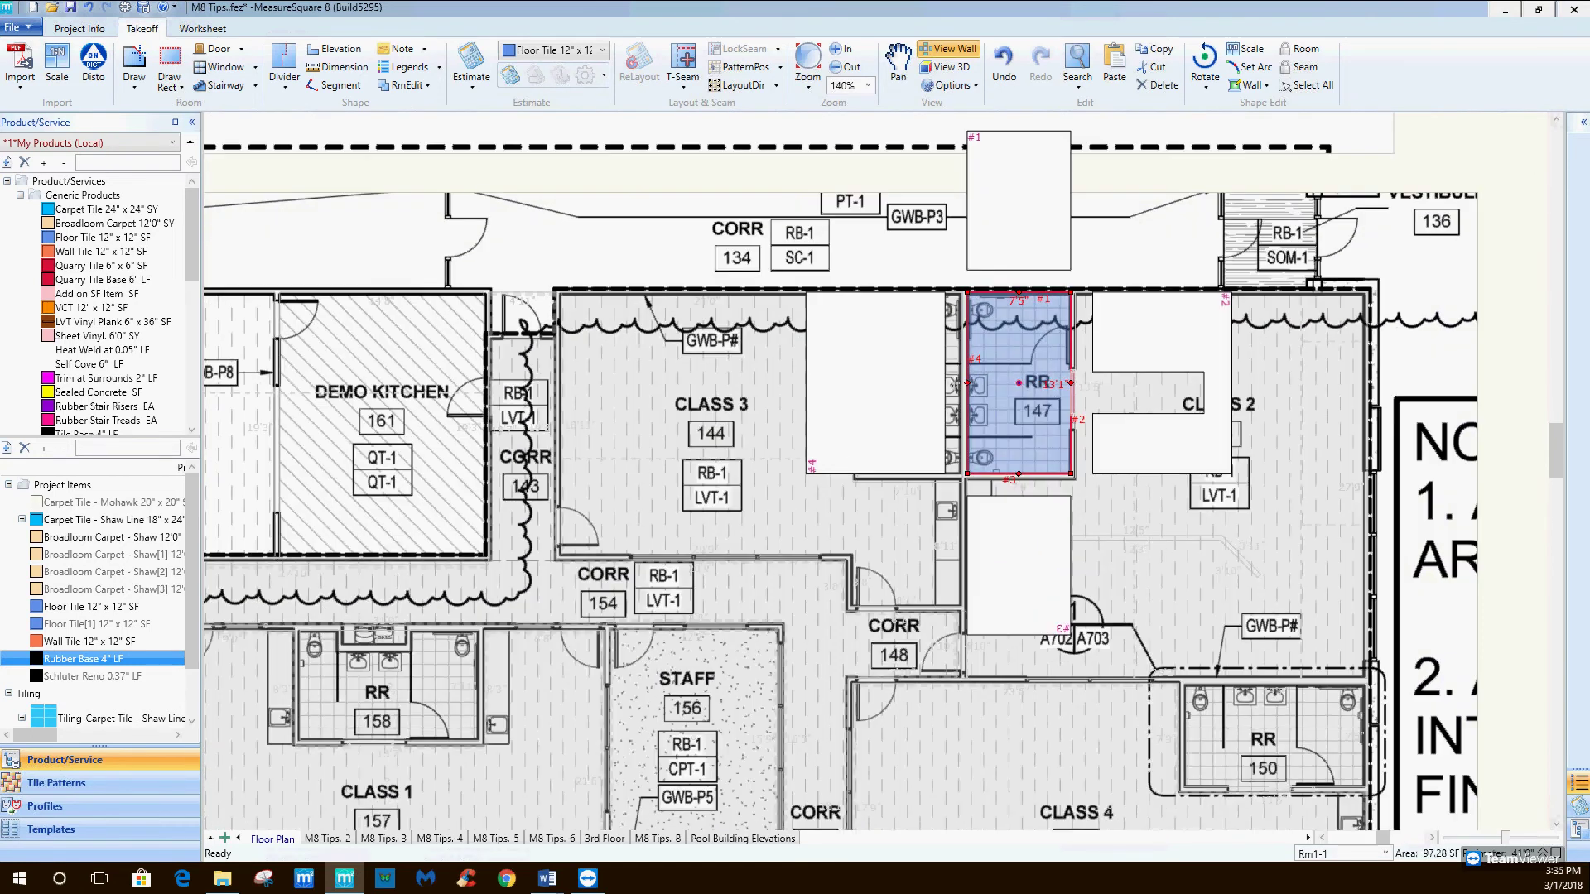
pyautogui.rightClick(1016, 171)
pyautogui.click(1104, 181)
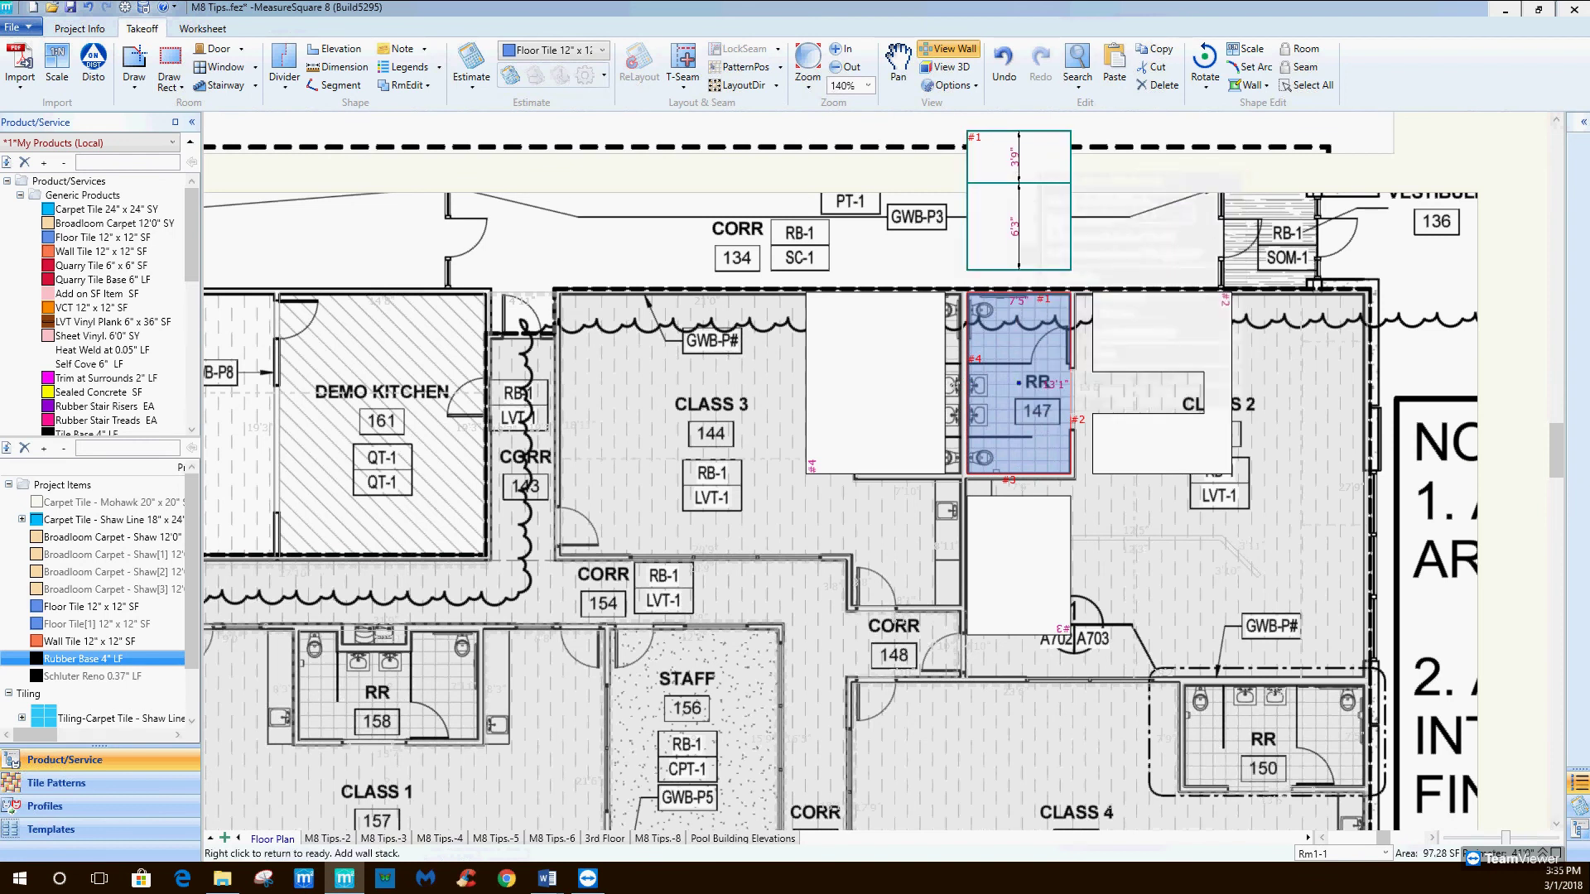
pyautogui.click(1019, 213)
pyautogui.rightClick(1019, 264)
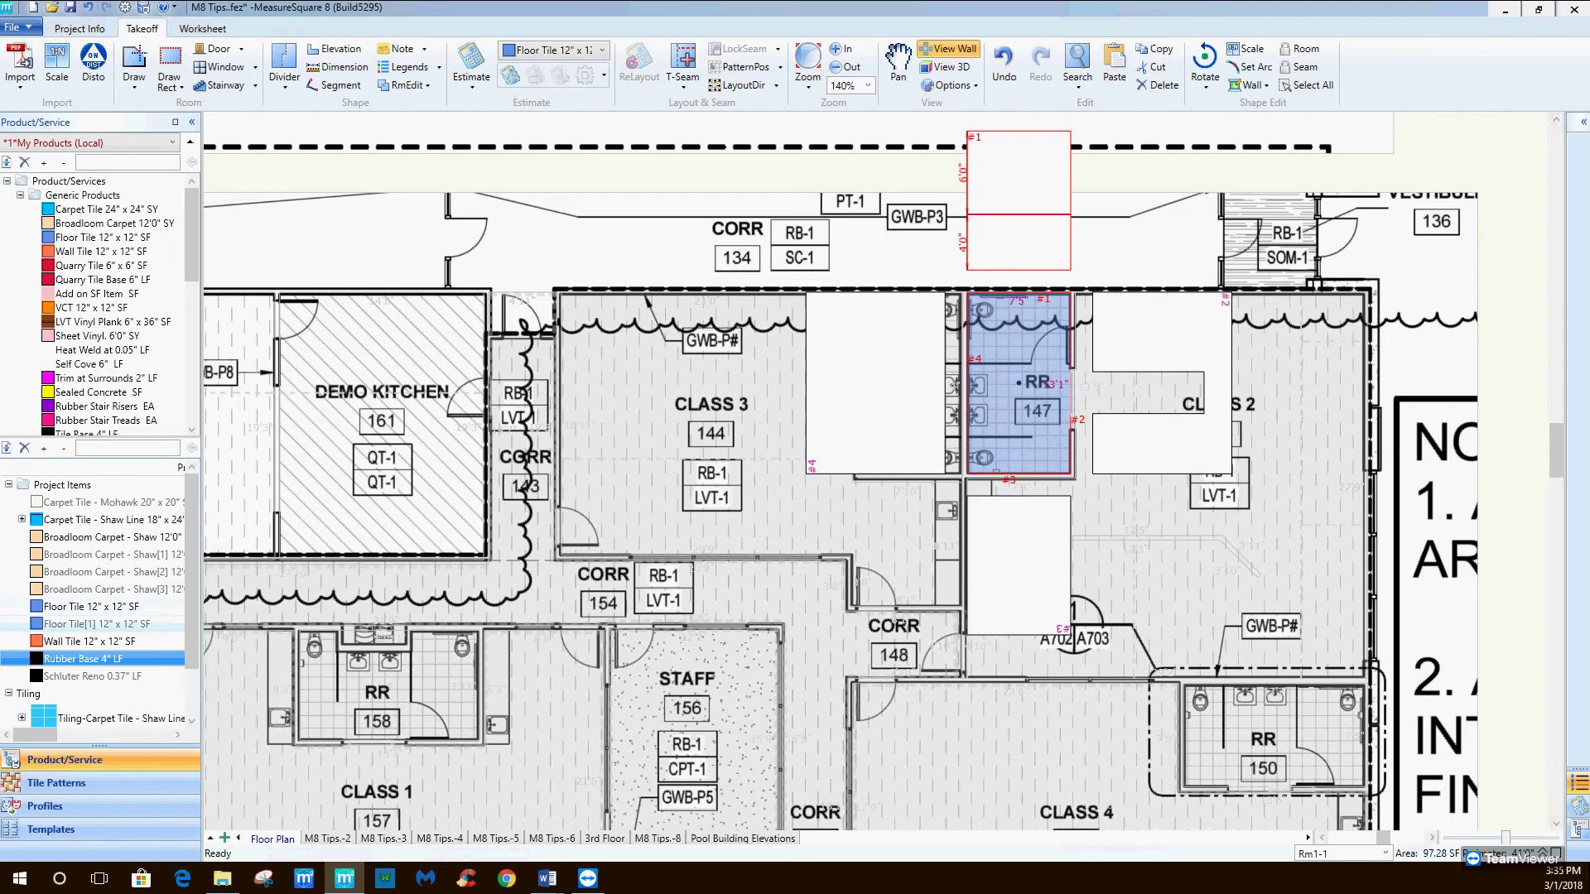
# Assign Wall Tile 12" x 12" to wall #1's 4'0" lower stack and Rubber Base 4" along its top edge.
pyautogui.click(89, 640)
pyautogui.click(1018, 242)
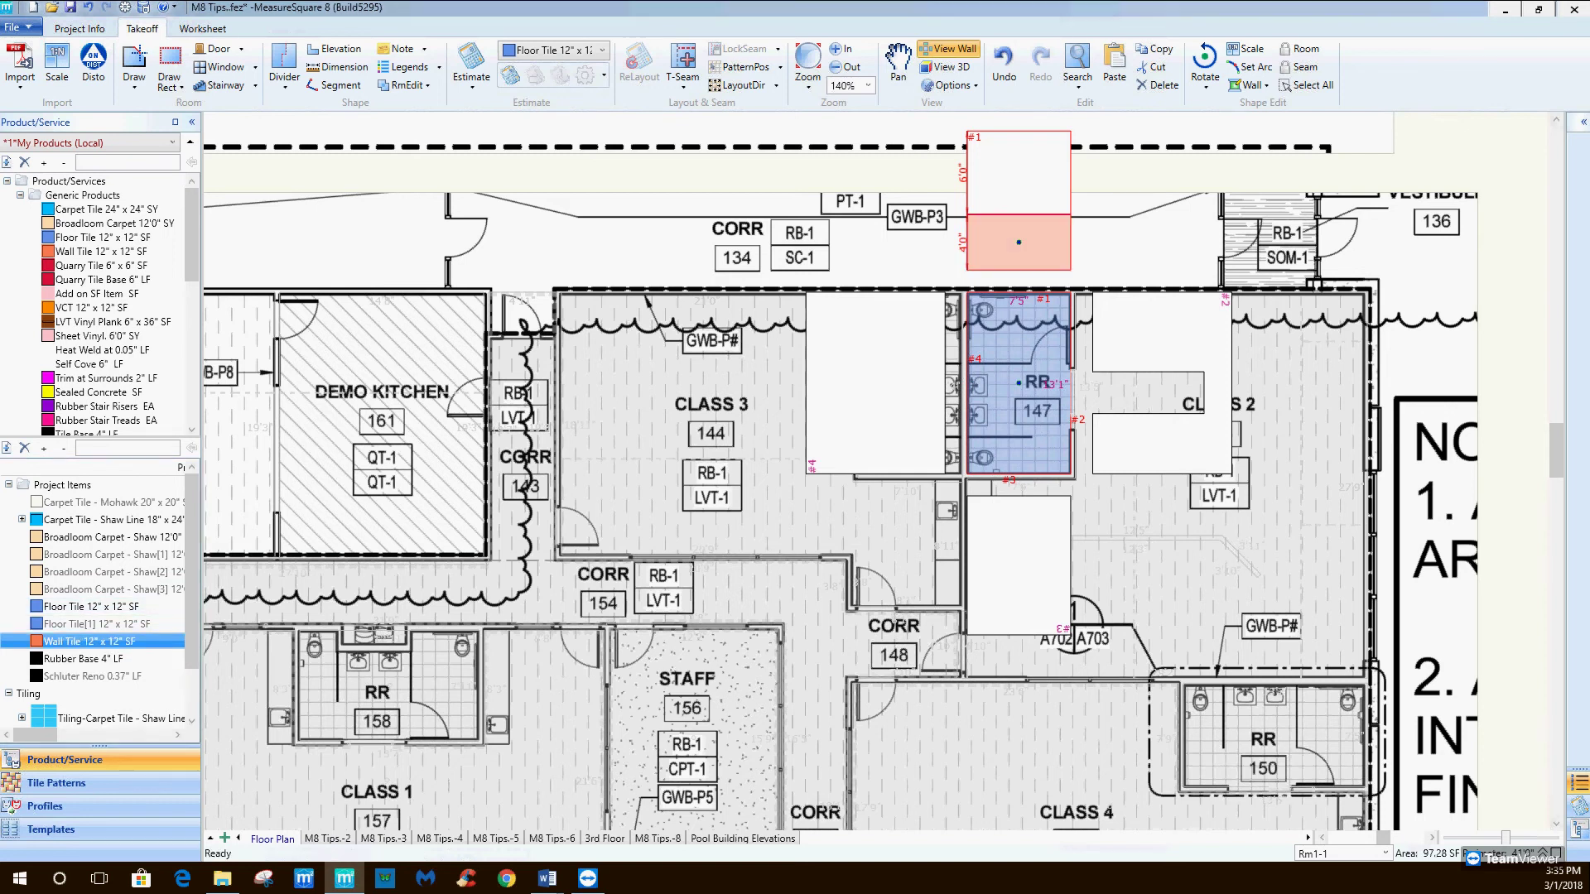
pyautogui.click(83, 658)
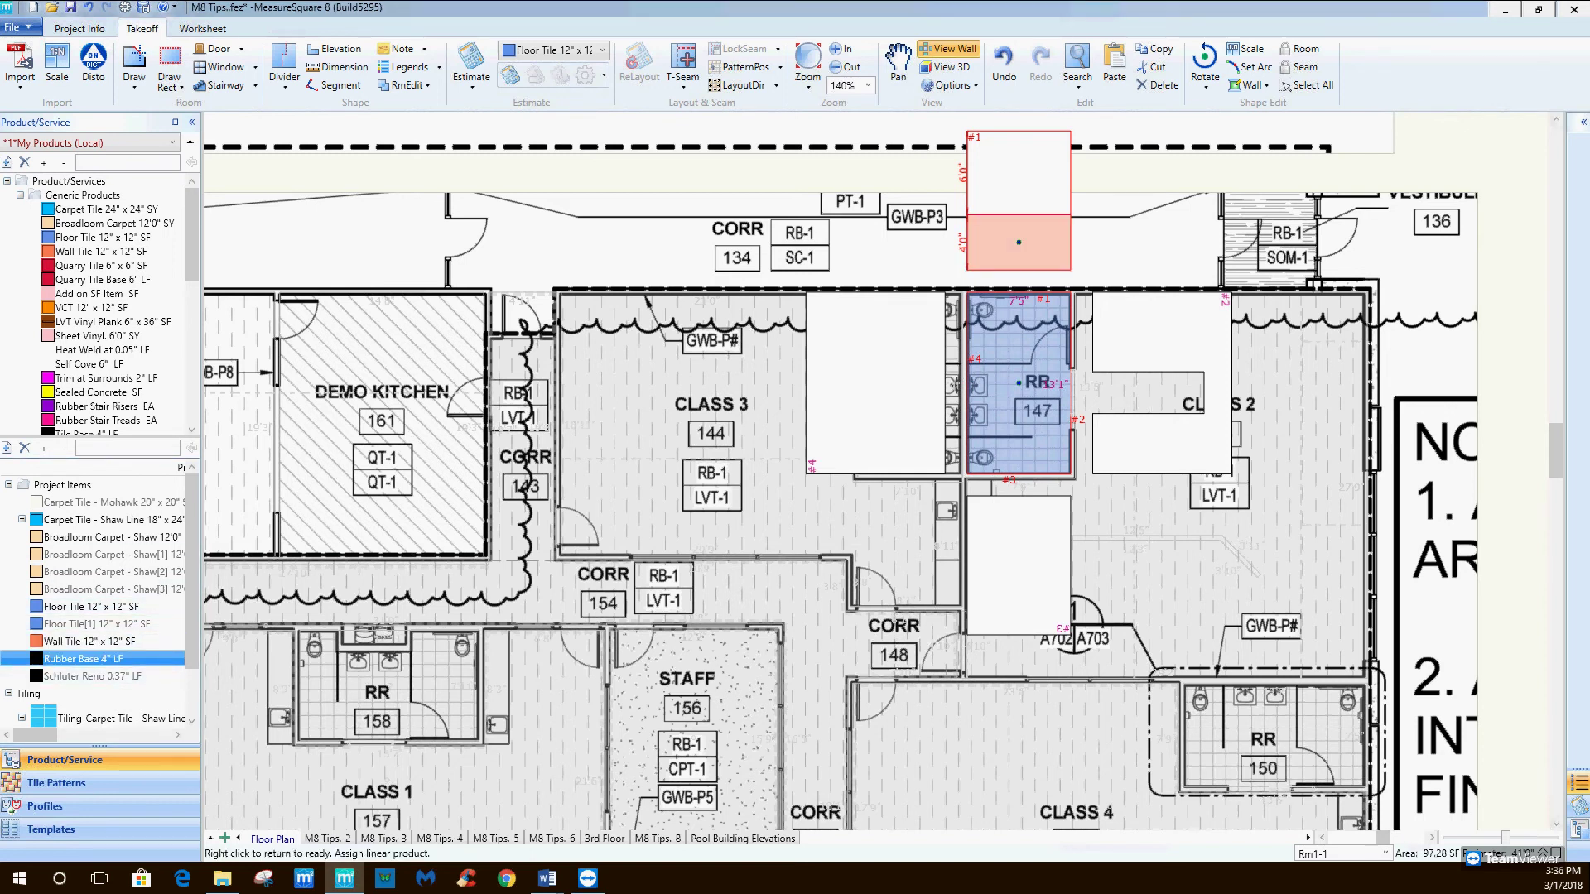
pyautogui.rightClick(1019, 242)
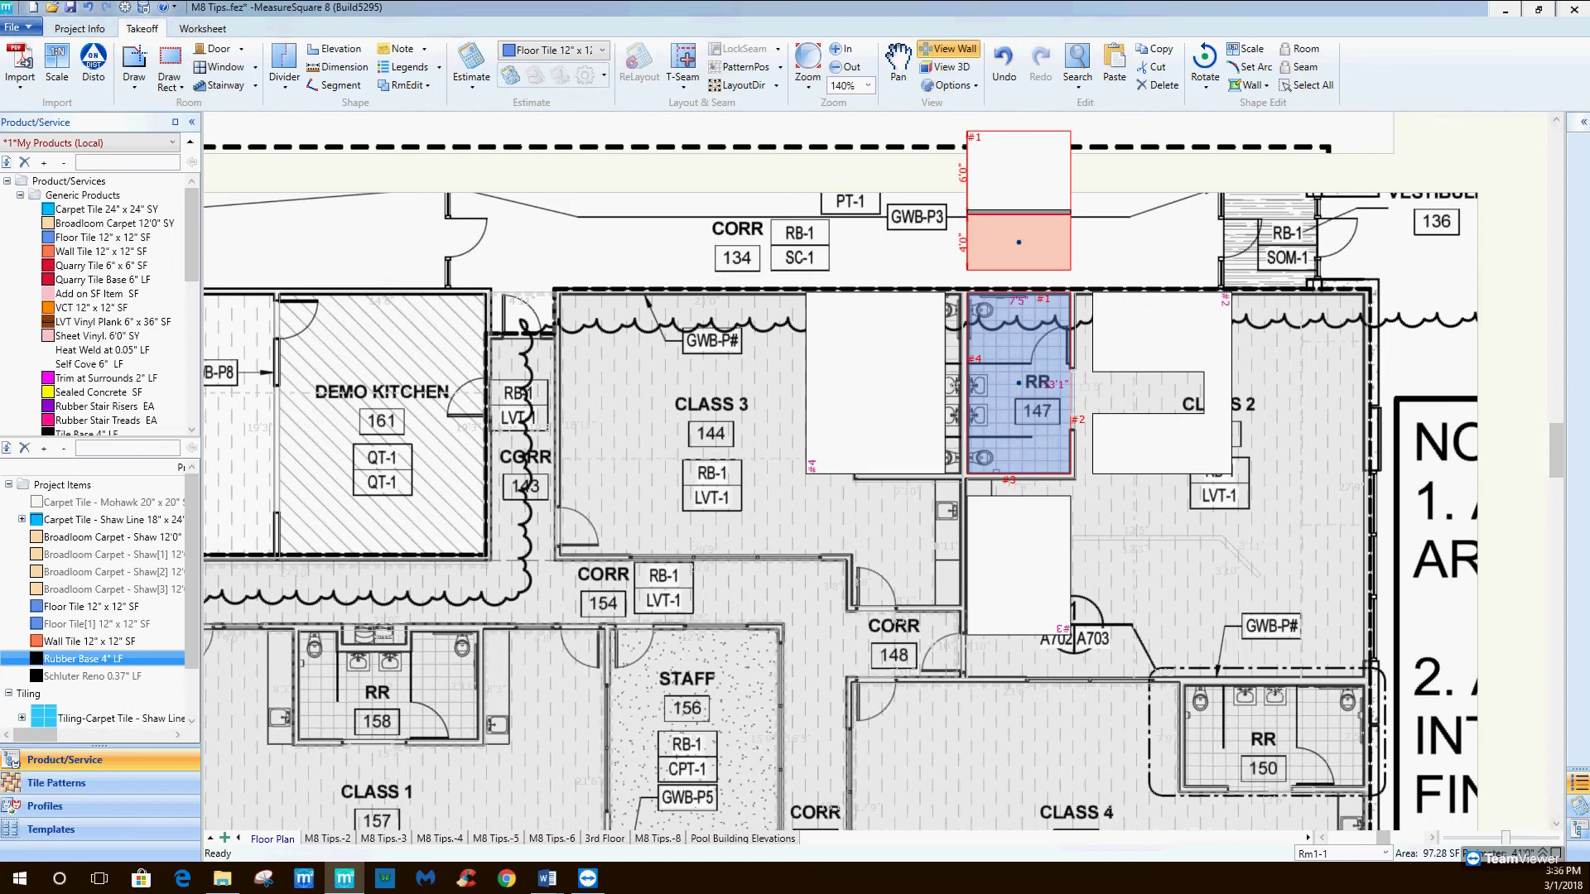
# Copy the wall profile of RR 147's wall #1.
pyautogui.rightClick(994, 235)
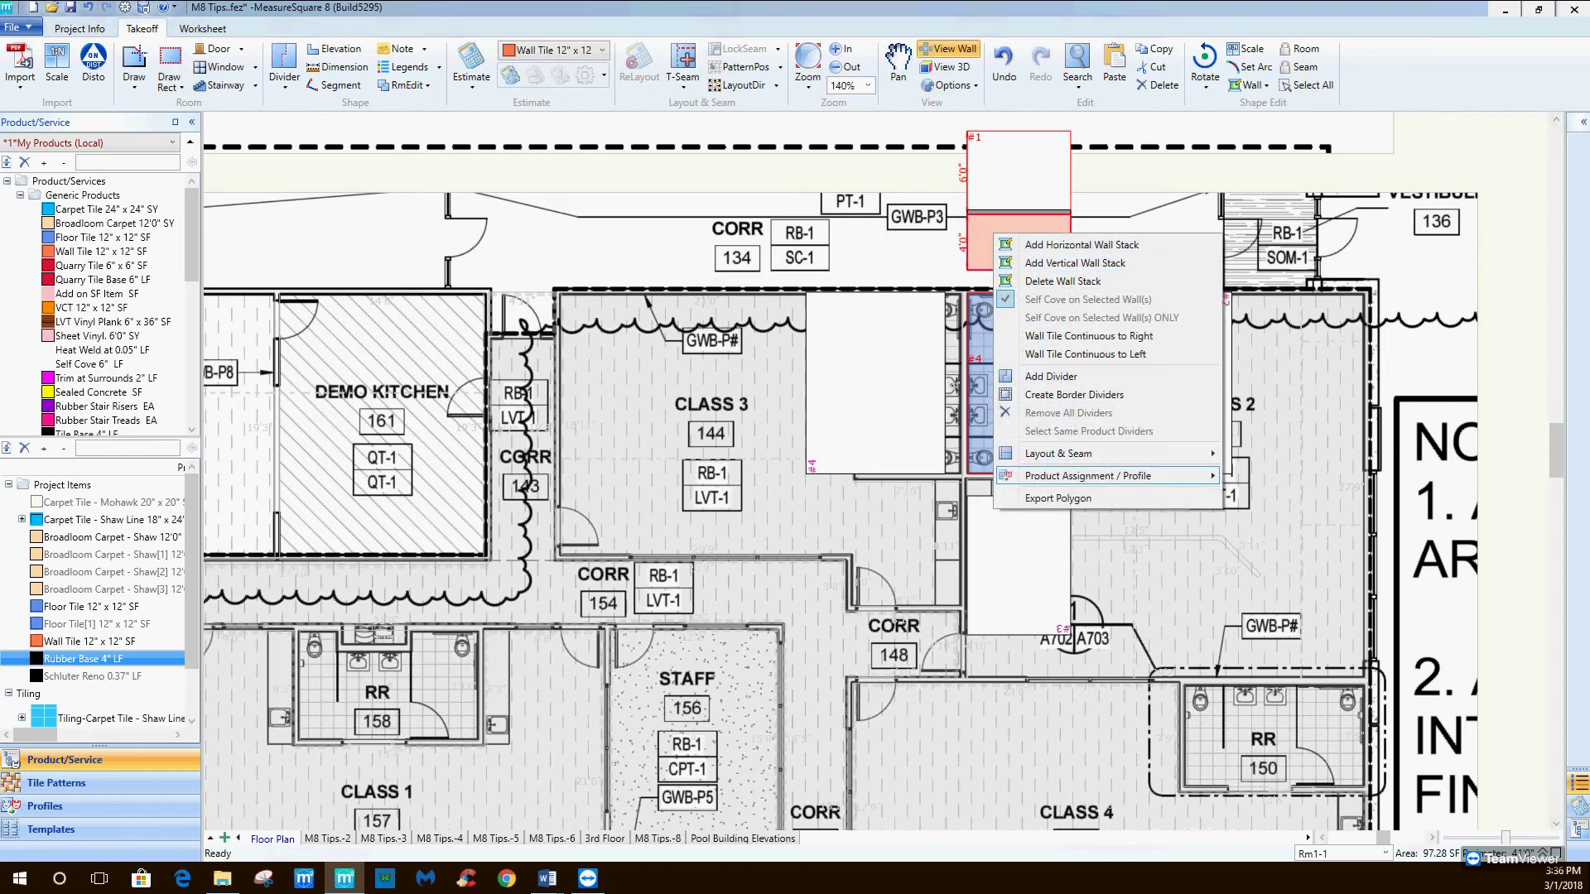
pyautogui.moveTo(1107, 475)
pyautogui.click(1263, 475)
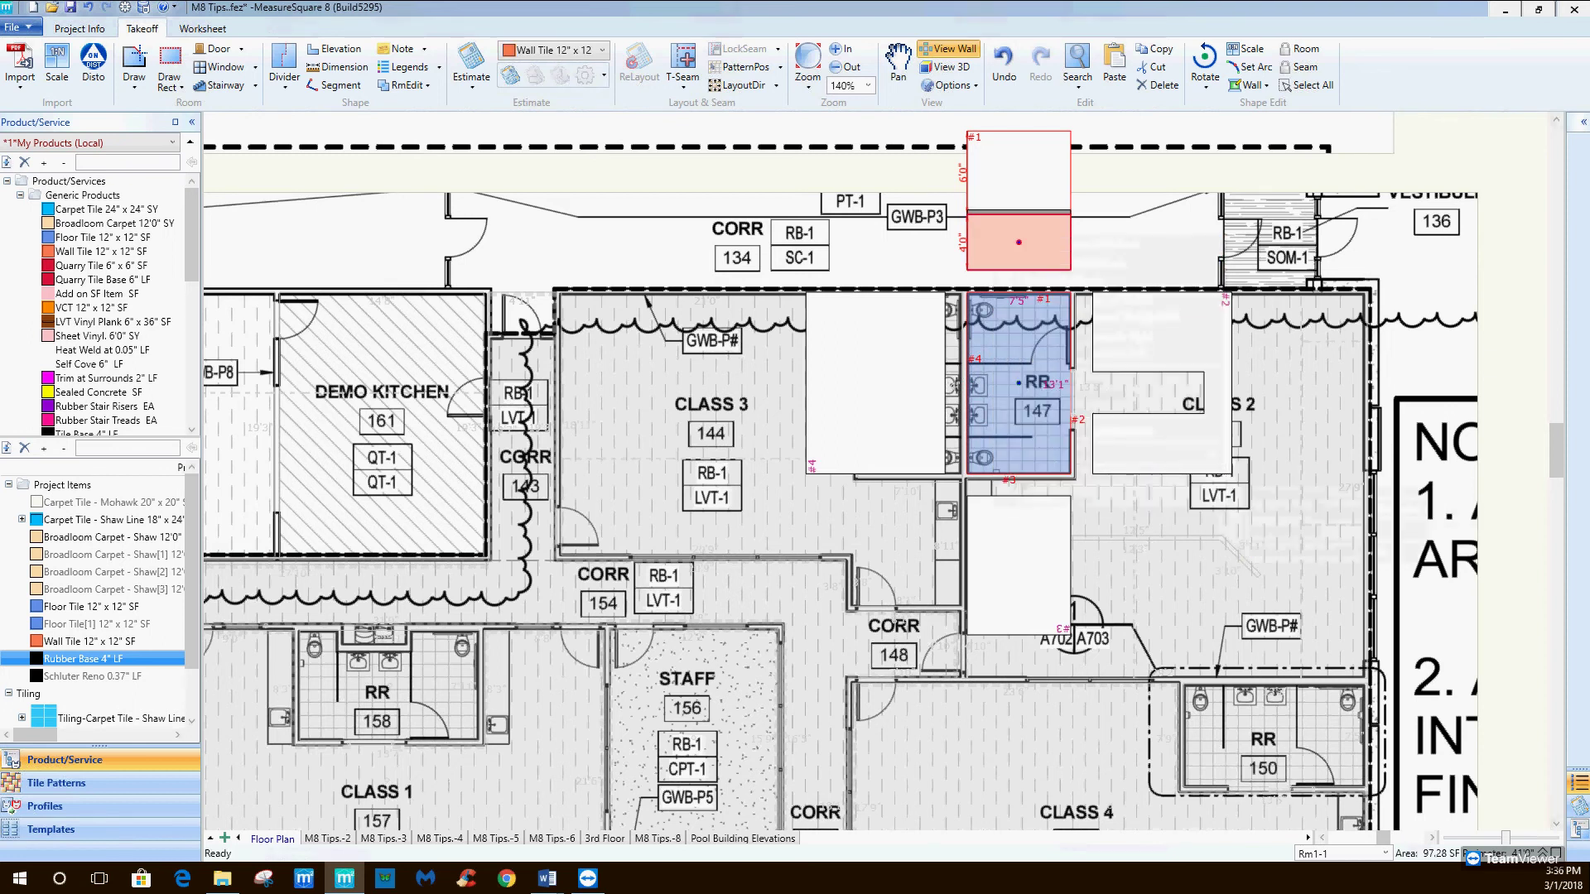
# Paste the copied wall profile to all walls of RR 147 and check the room's assigned products.
pyautogui.rightClick(1185, 443)
pyautogui.moveTo(1291, 646)
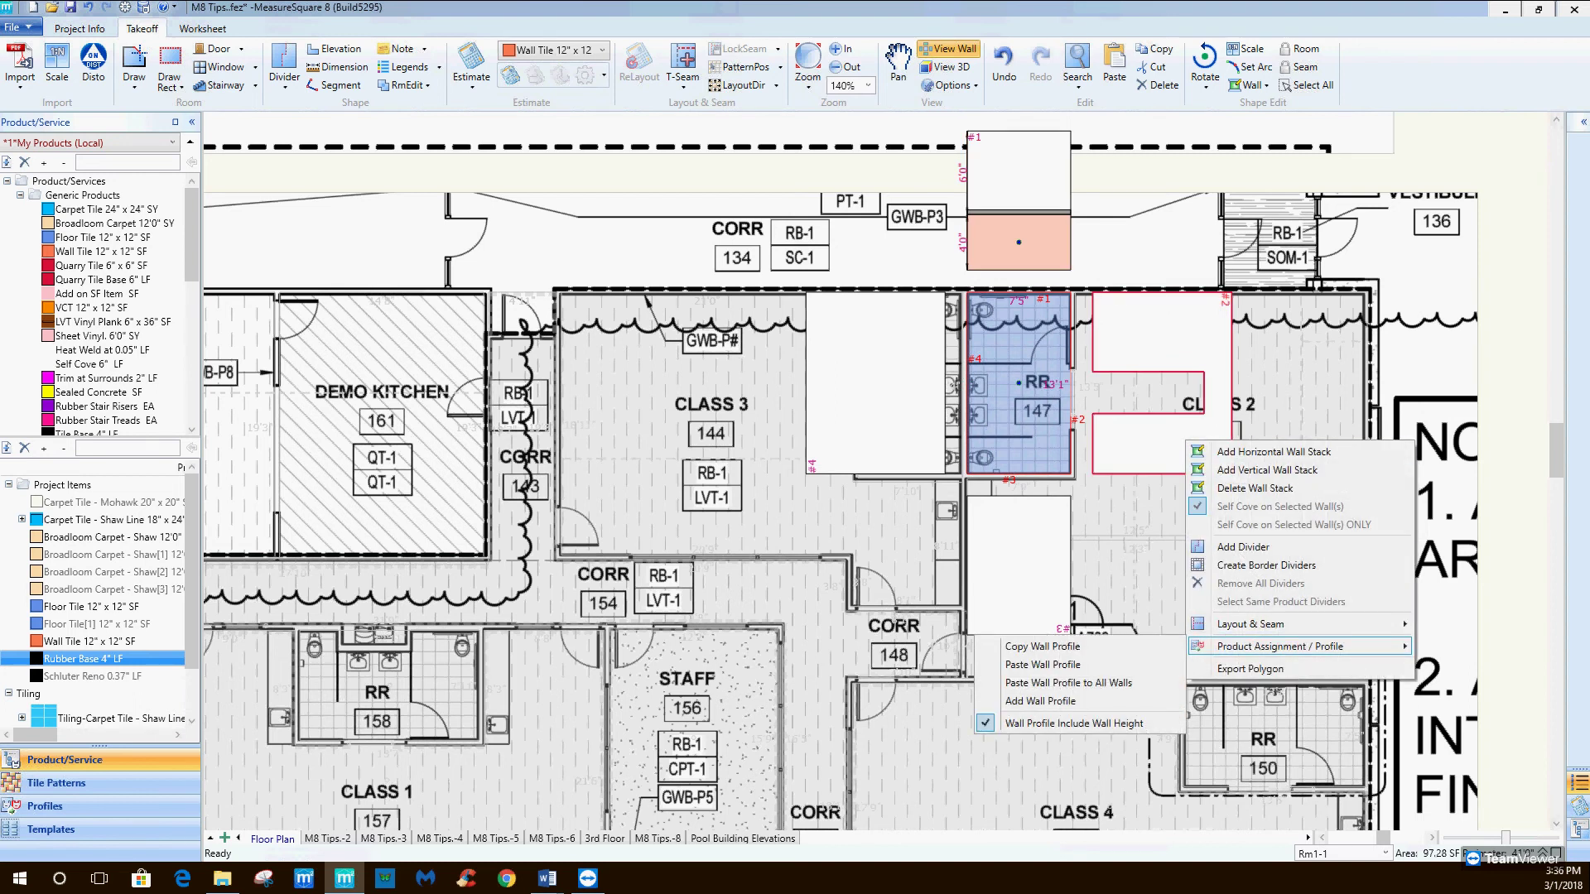
pyautogui.click(1062, 682)
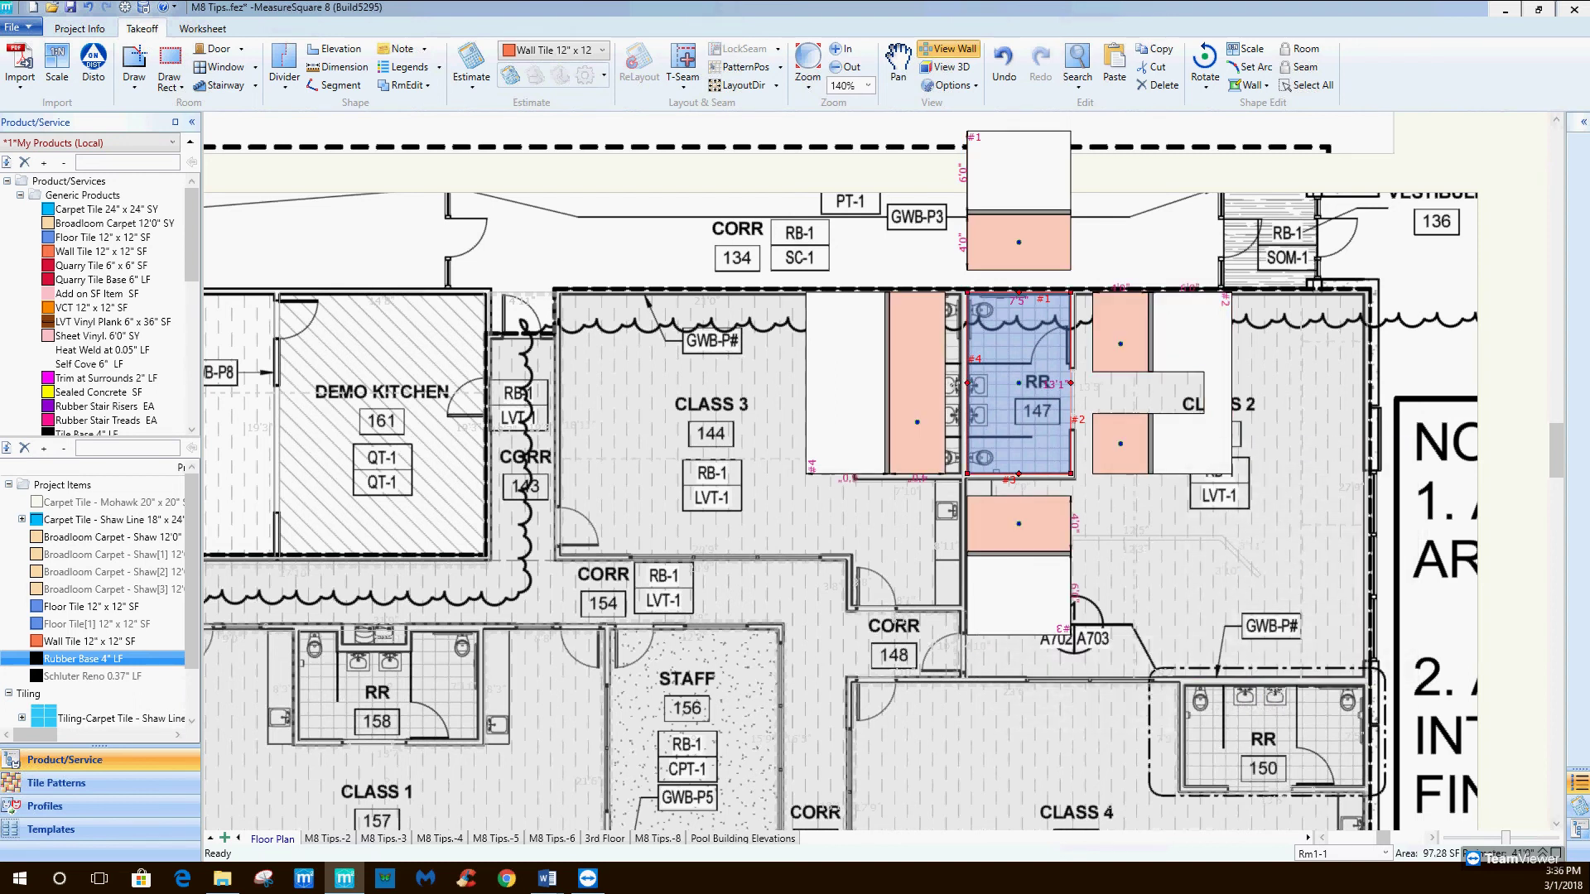
pyautogui.click(836, 255)
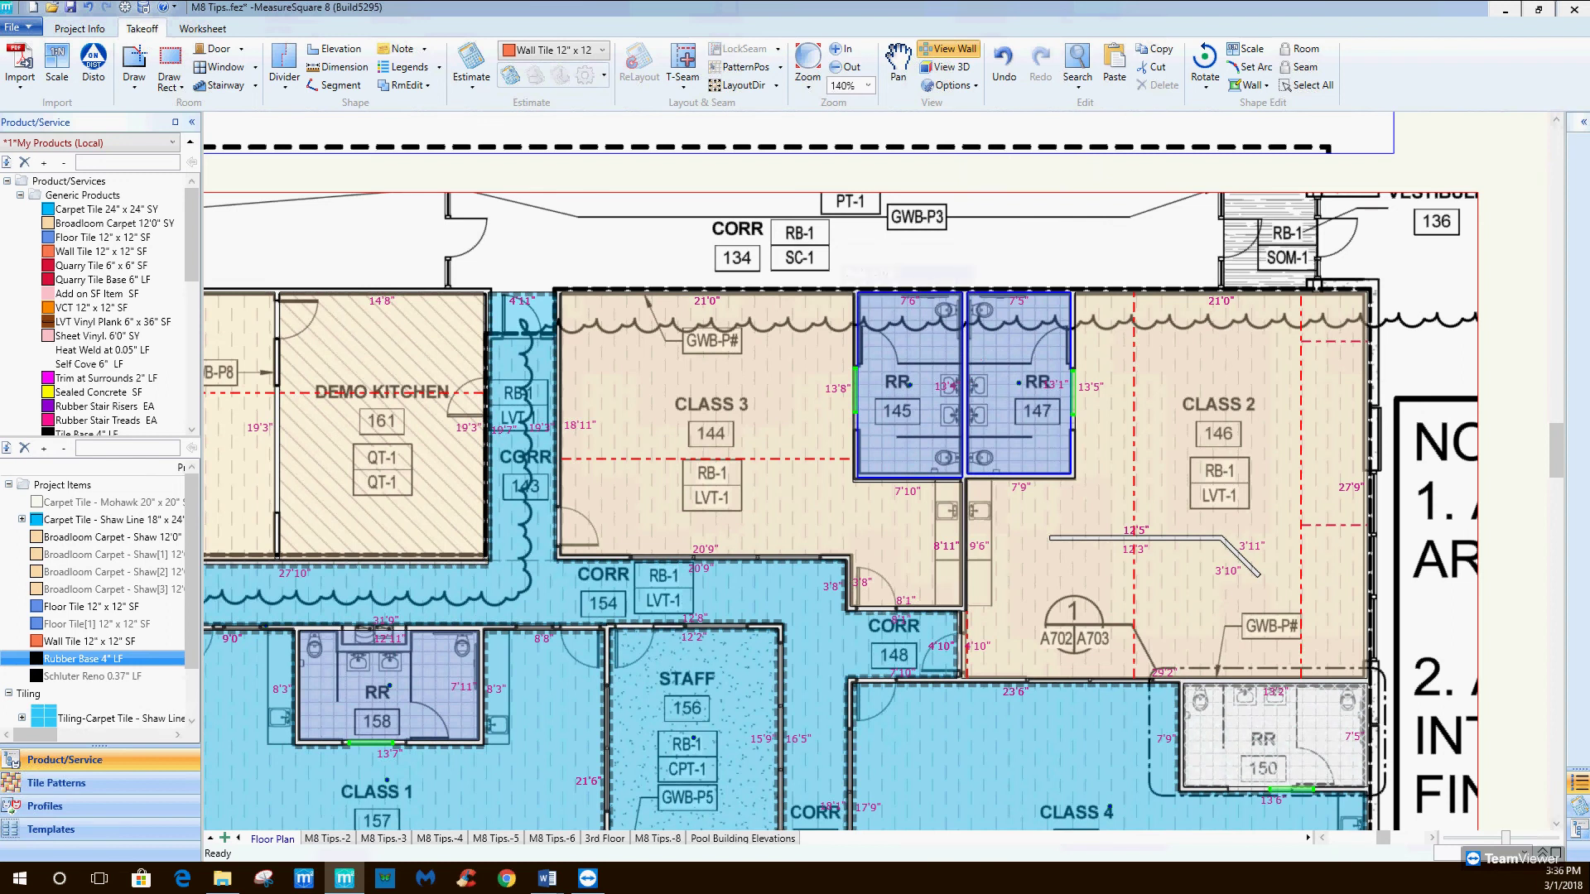
pyautogui.moveTo(980, 362)
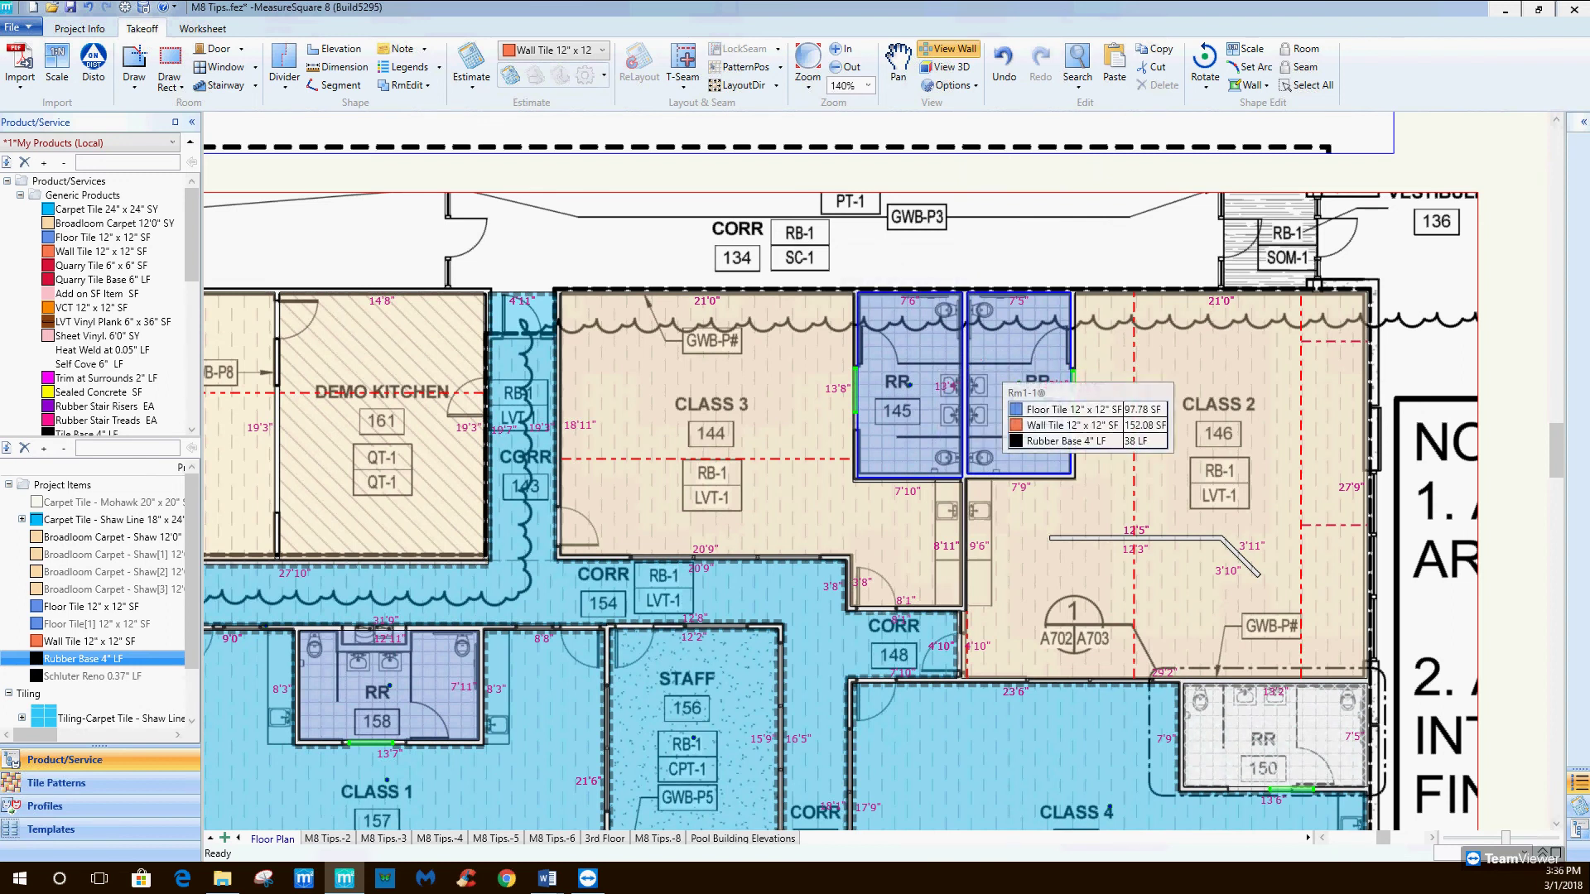
# Copy the room profile of RR 147, including its floor and wall product assignments.
pyautogui.scroll(-4, 1011, 363)
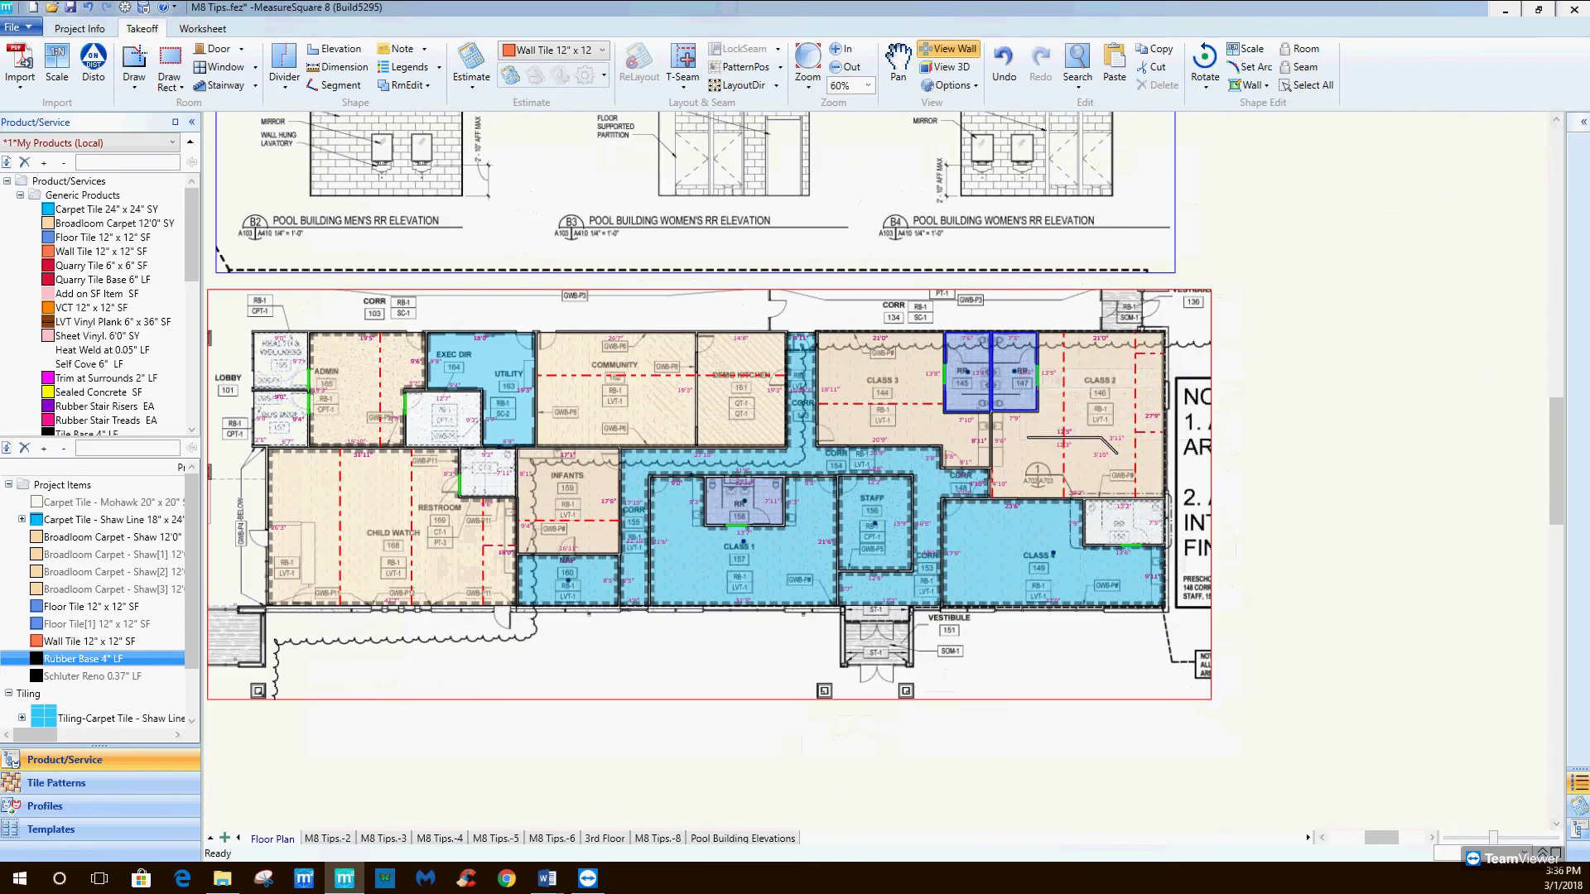
pyautogui.rightClick(1023, 374)
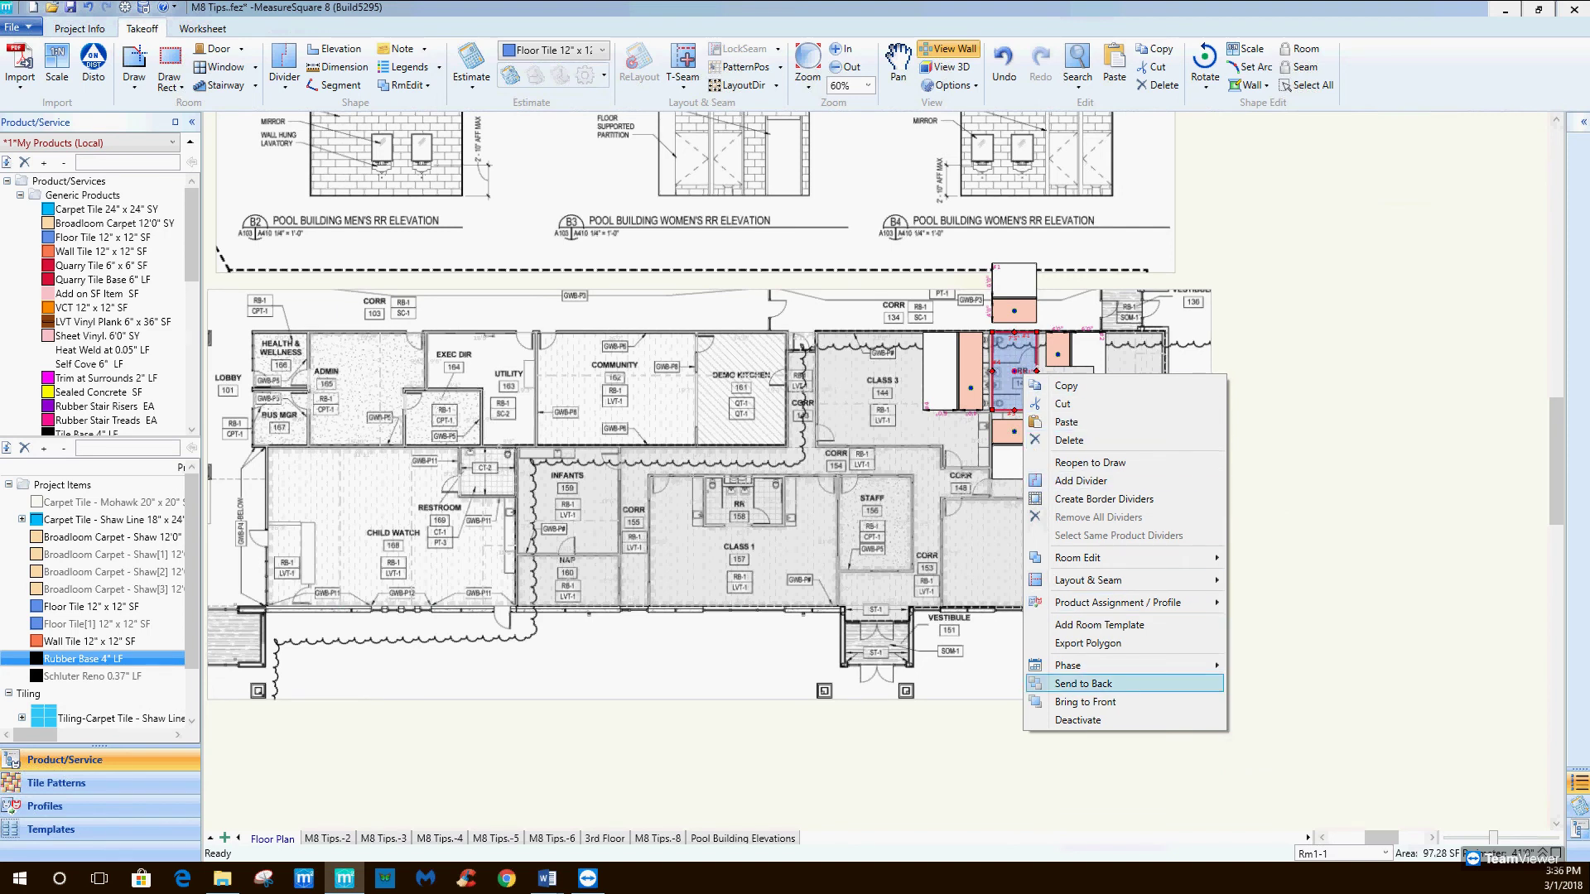
pyautogui.moveTo(1110, 602)
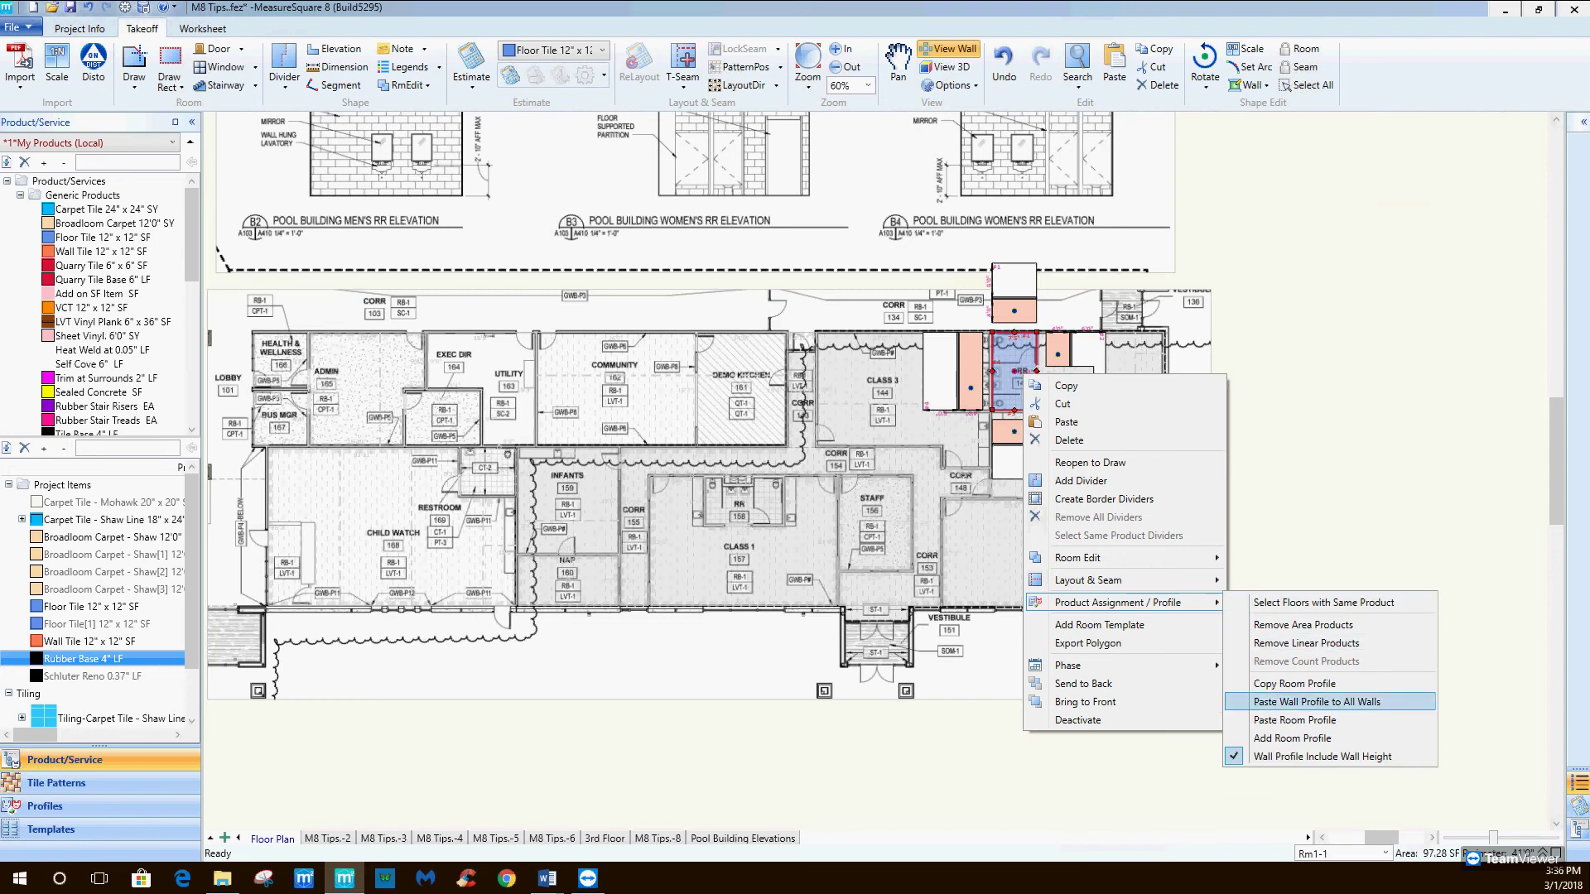
pyautogui.click(1295, 683)
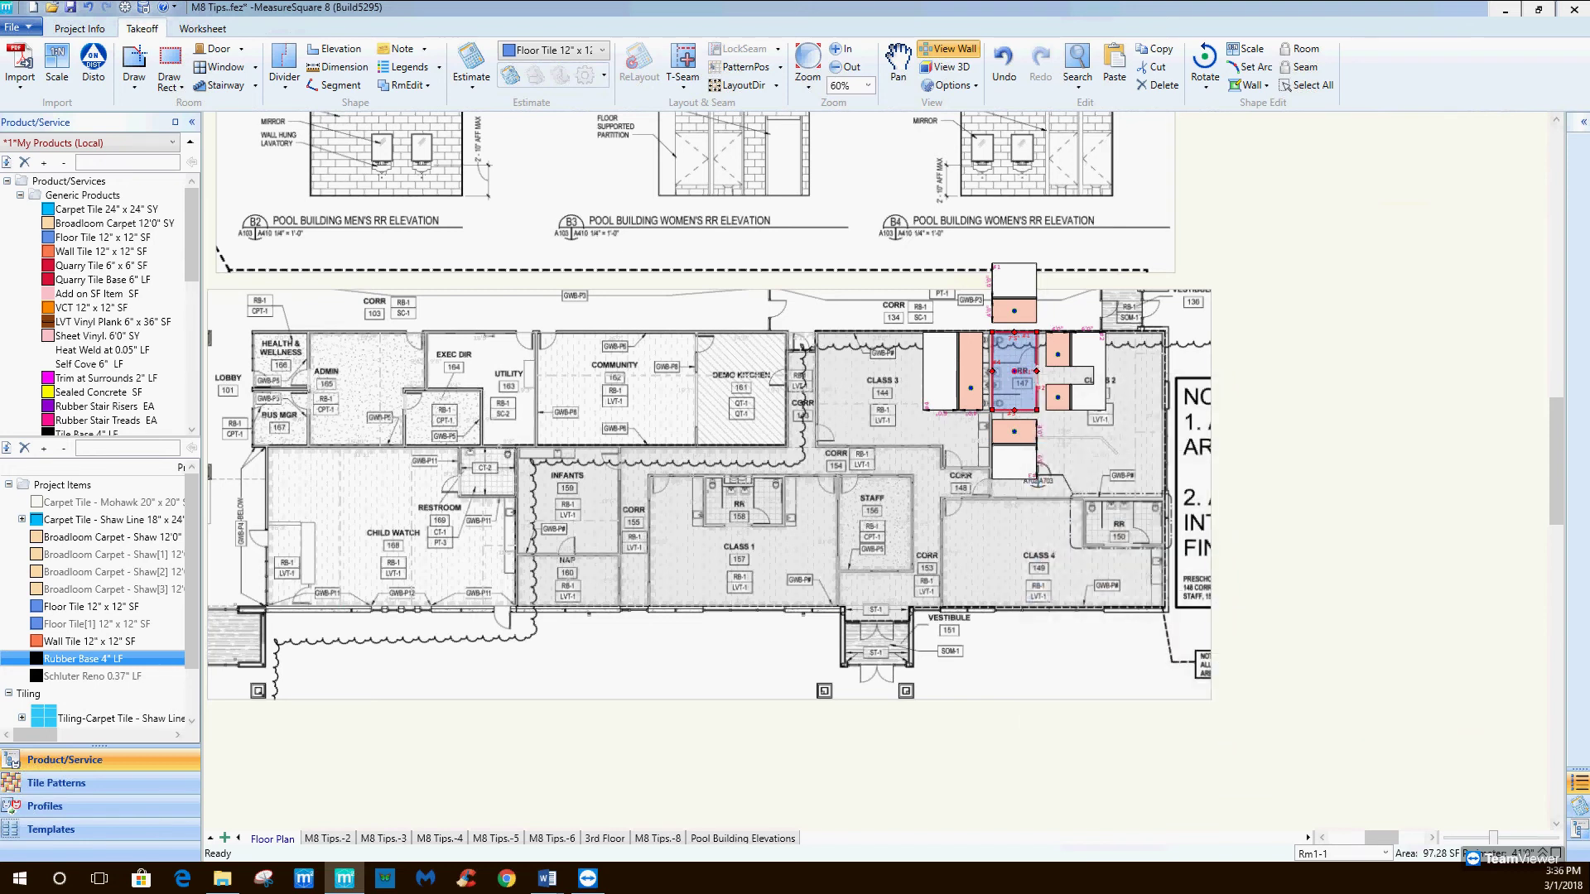
# Paste the copied room profile to RR 158, Restroom 169, the CPT-1 room beside Utility 163, Health & Wellness 166 and Bus Mgr 167.
pyautogui.click(744, 501)
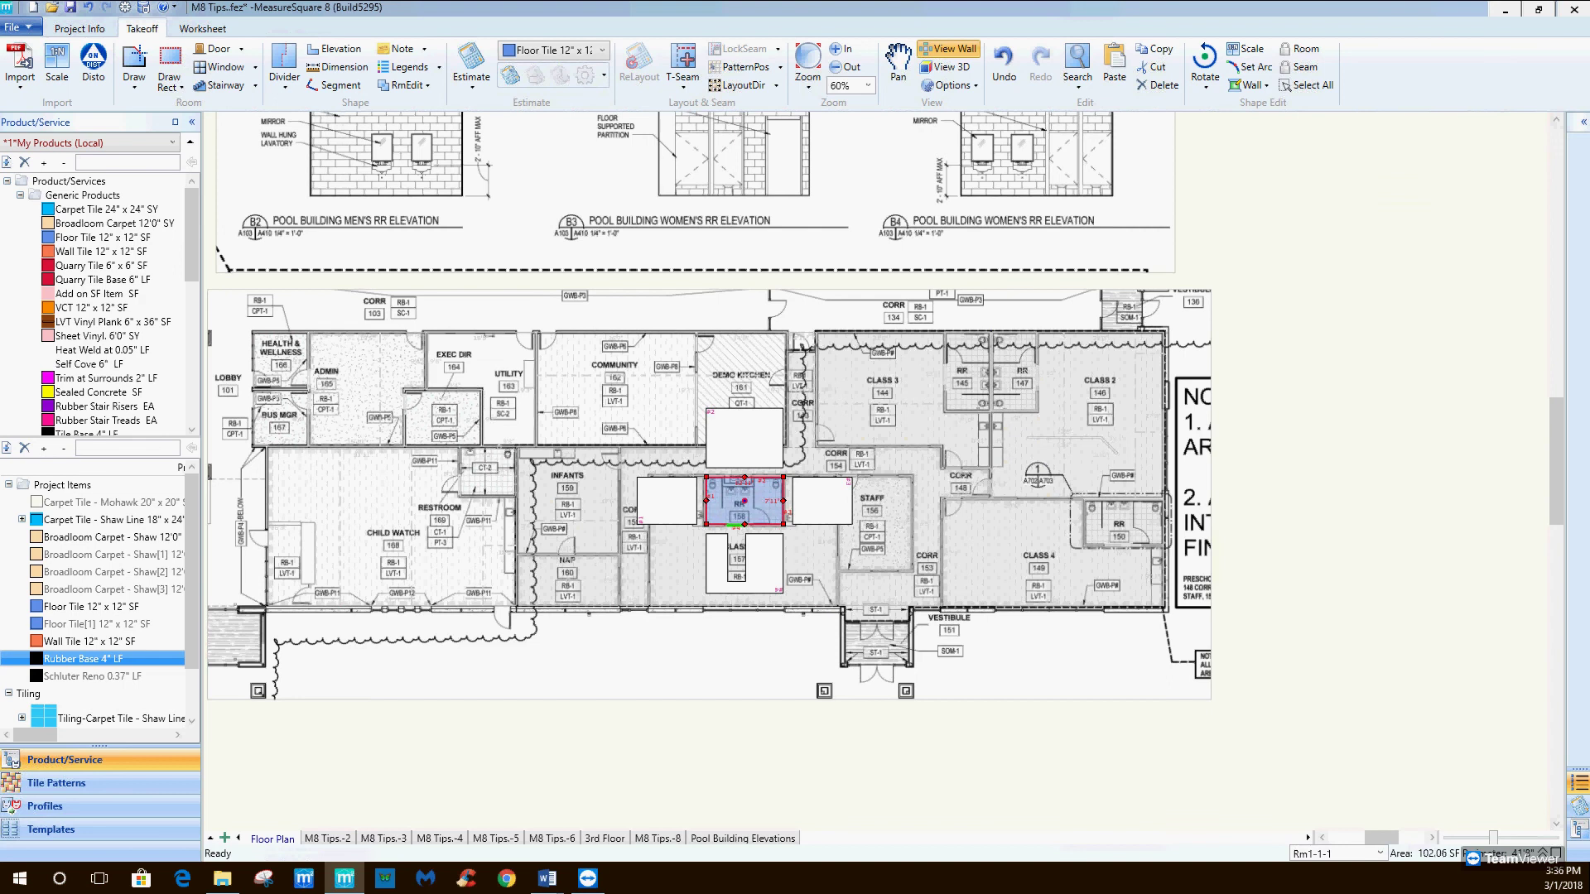
pyautogui.press('w')
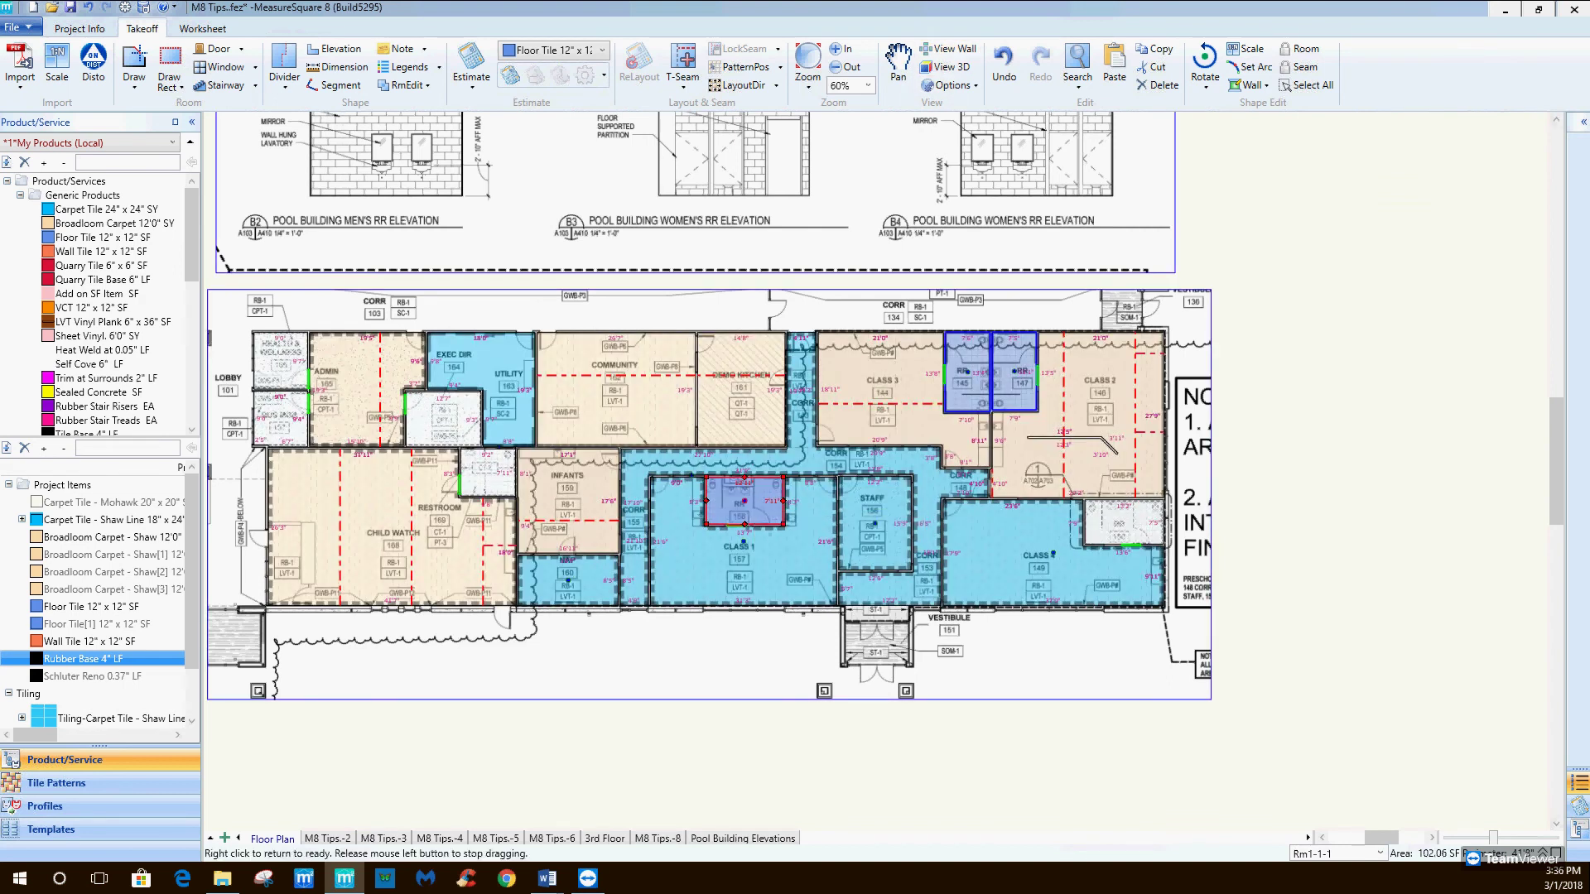
pyautogui.keyDown('ctrl'); pyautogui.click(488, 472); pyautogui.keyUp('ctrl')
pyautogui.keyDown('ctrl'); pyautogui.click(443, 419); pyautogui.keyUp('ctrl')
pyautogui.keyDown('ctrl'); pyautogui.click(286, 352); pyautogui.keyUp('ctrl')
pyautogui.keyDown('ctrl'); pyautogui.click(280, 414); pyautogui.keyUp('ctrl')
pyautogui.rightClick(276, 417)
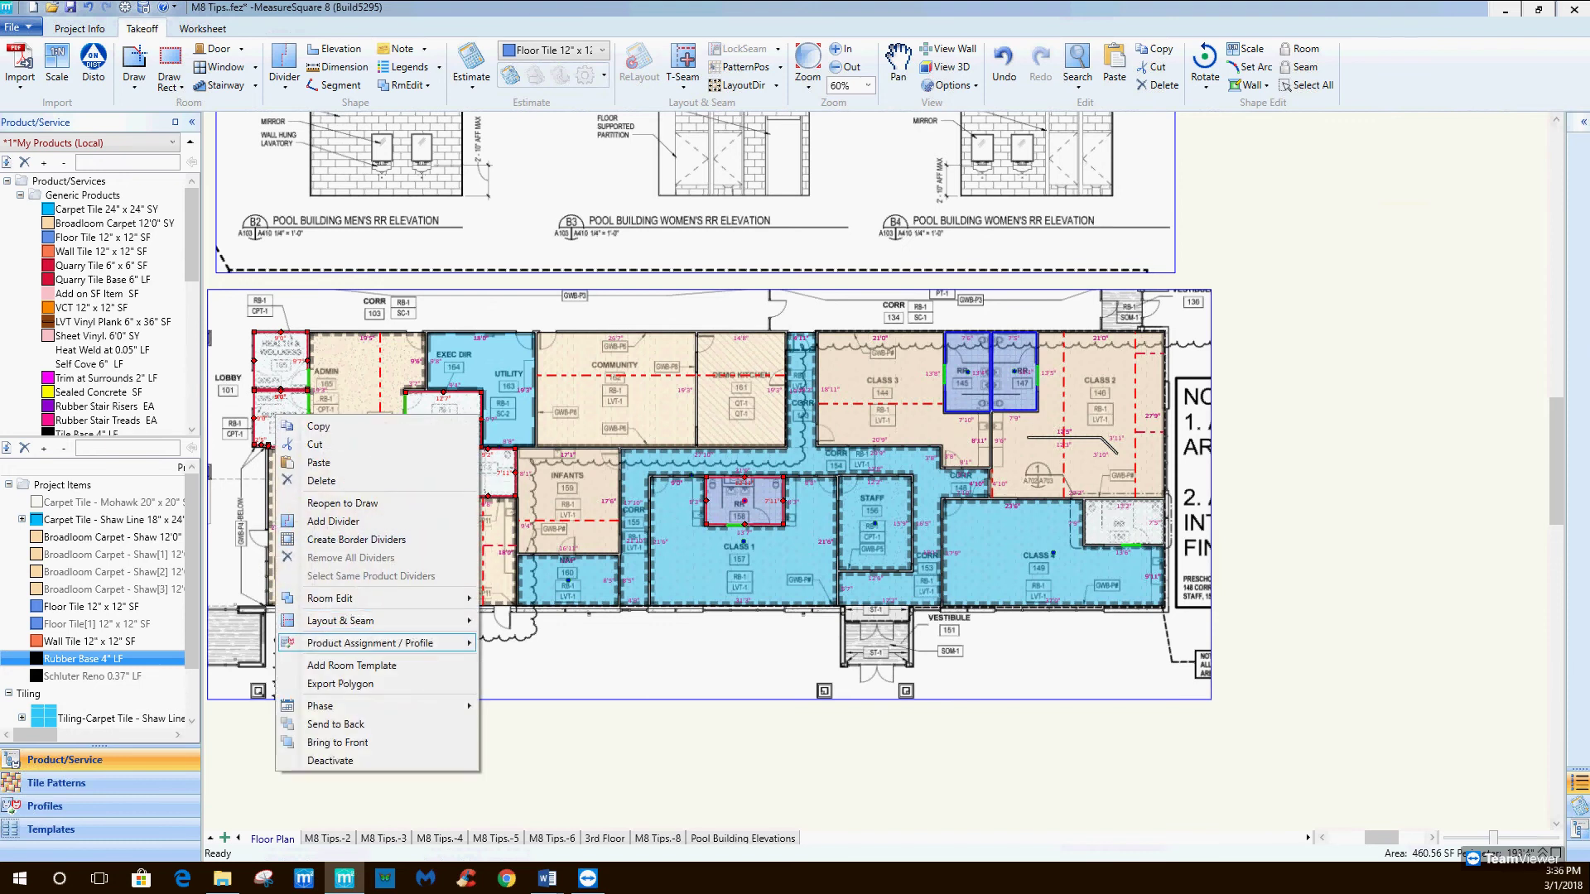
pyautogui.moveTo(390, 642)
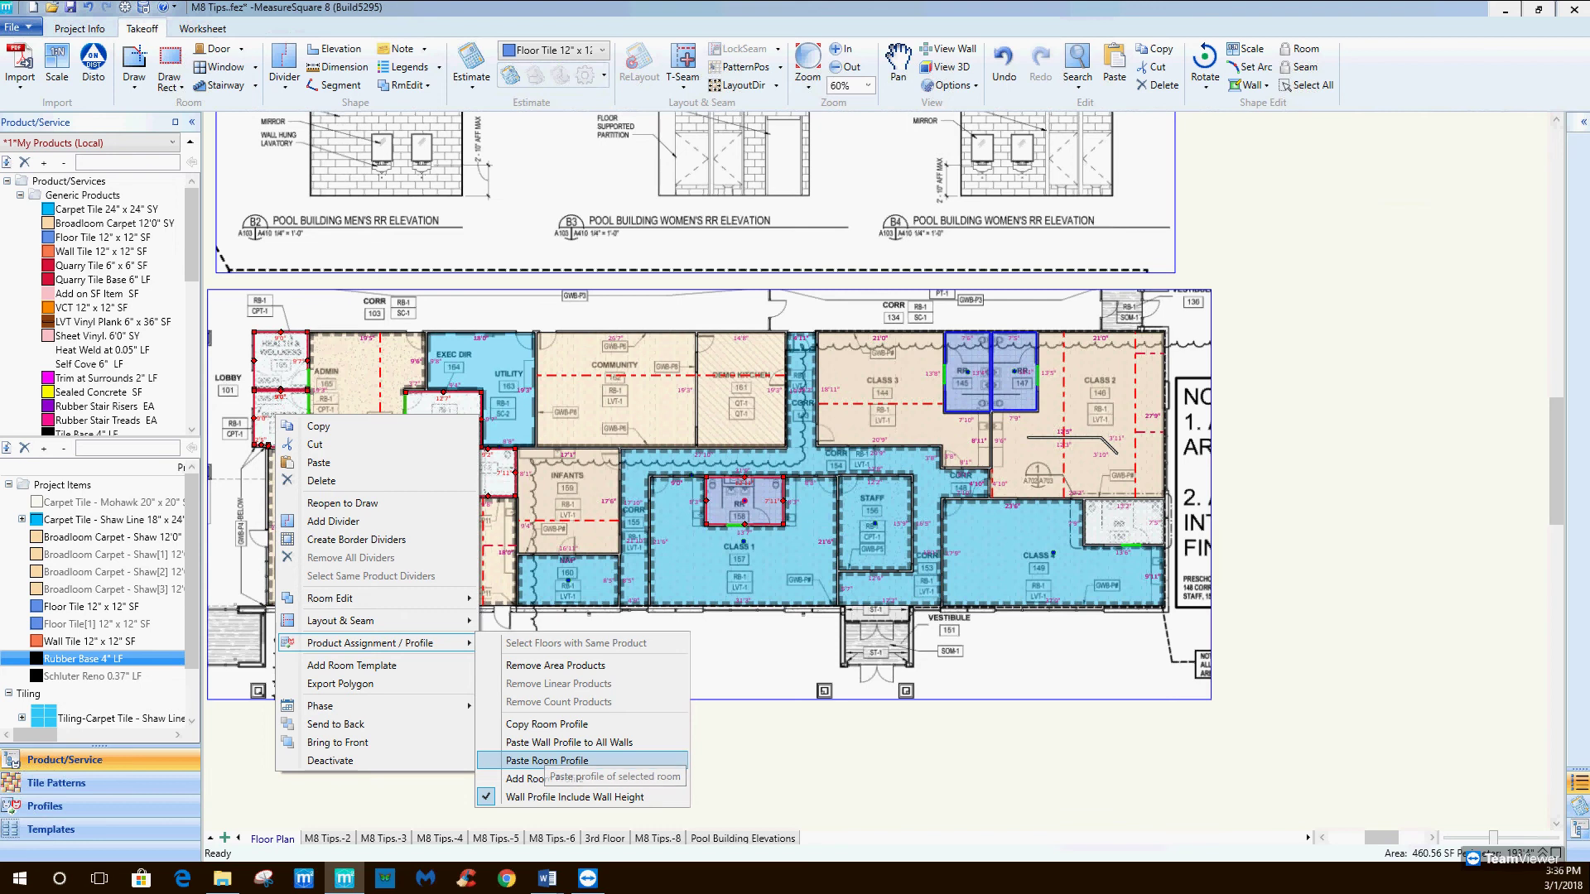
pyautogui.click(547, 760)
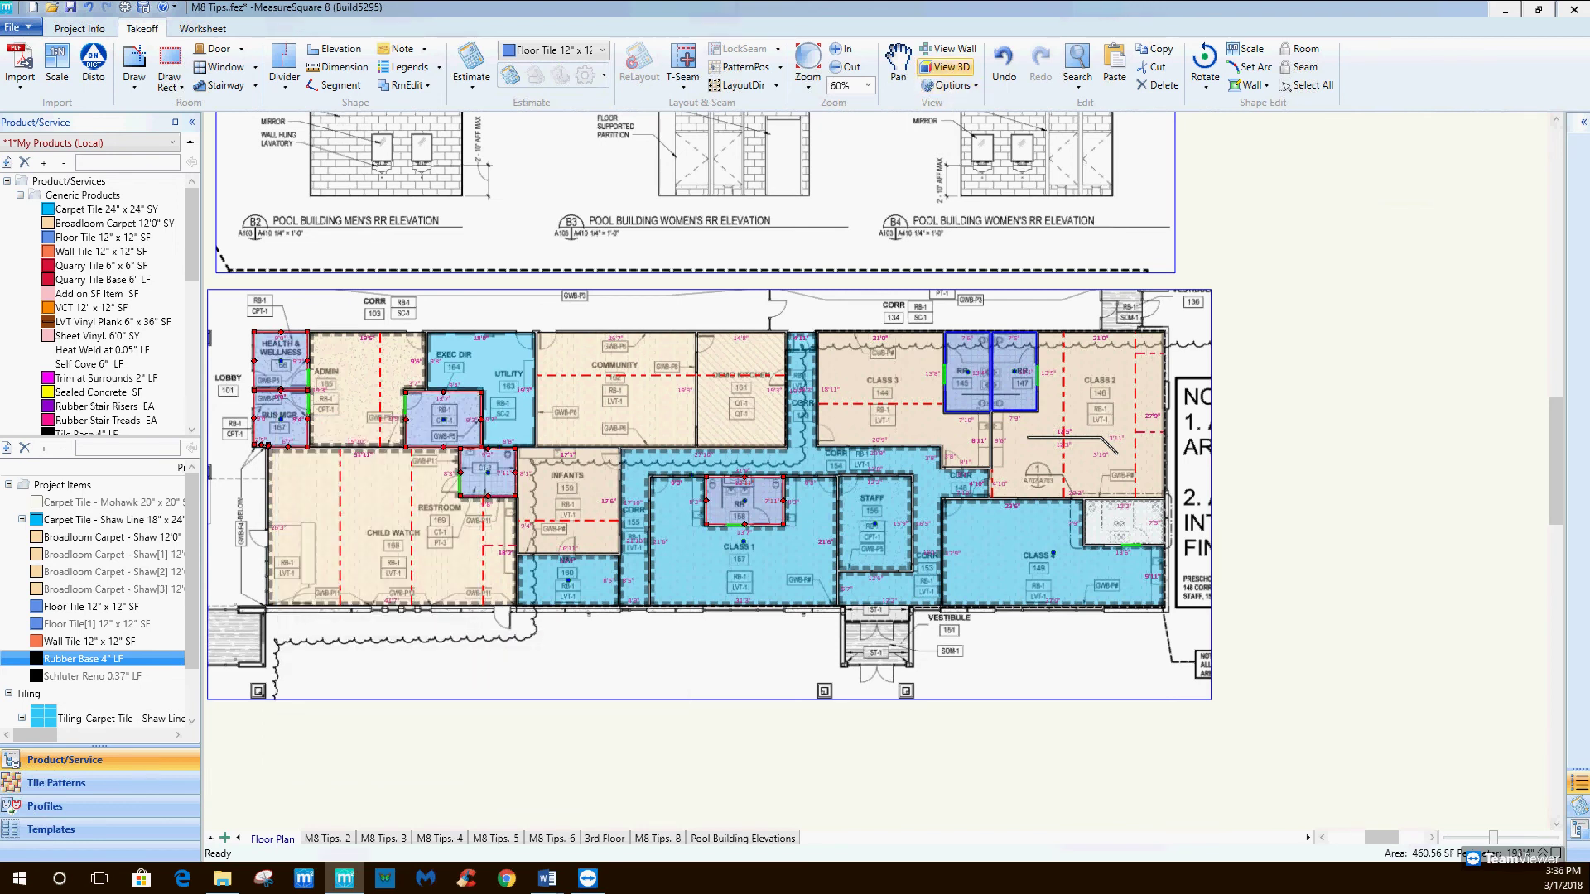
# Check the tiled walls of the selected rooms in the 3D view, and return to the floor plan.
pyautogui.click(943, 67)
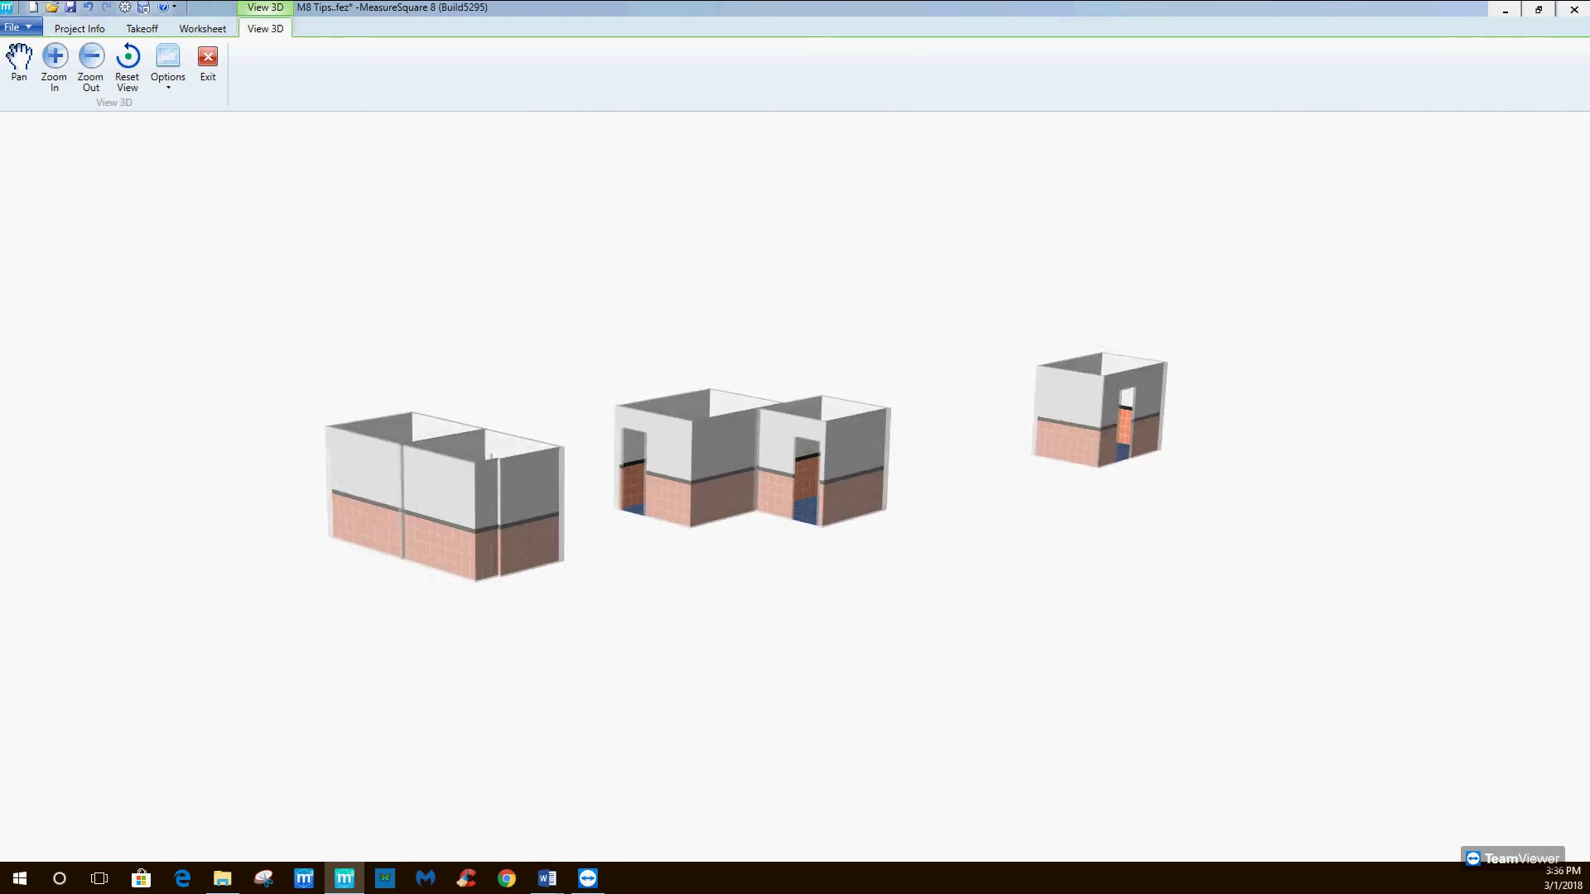
pyautogui.click(208, 58)
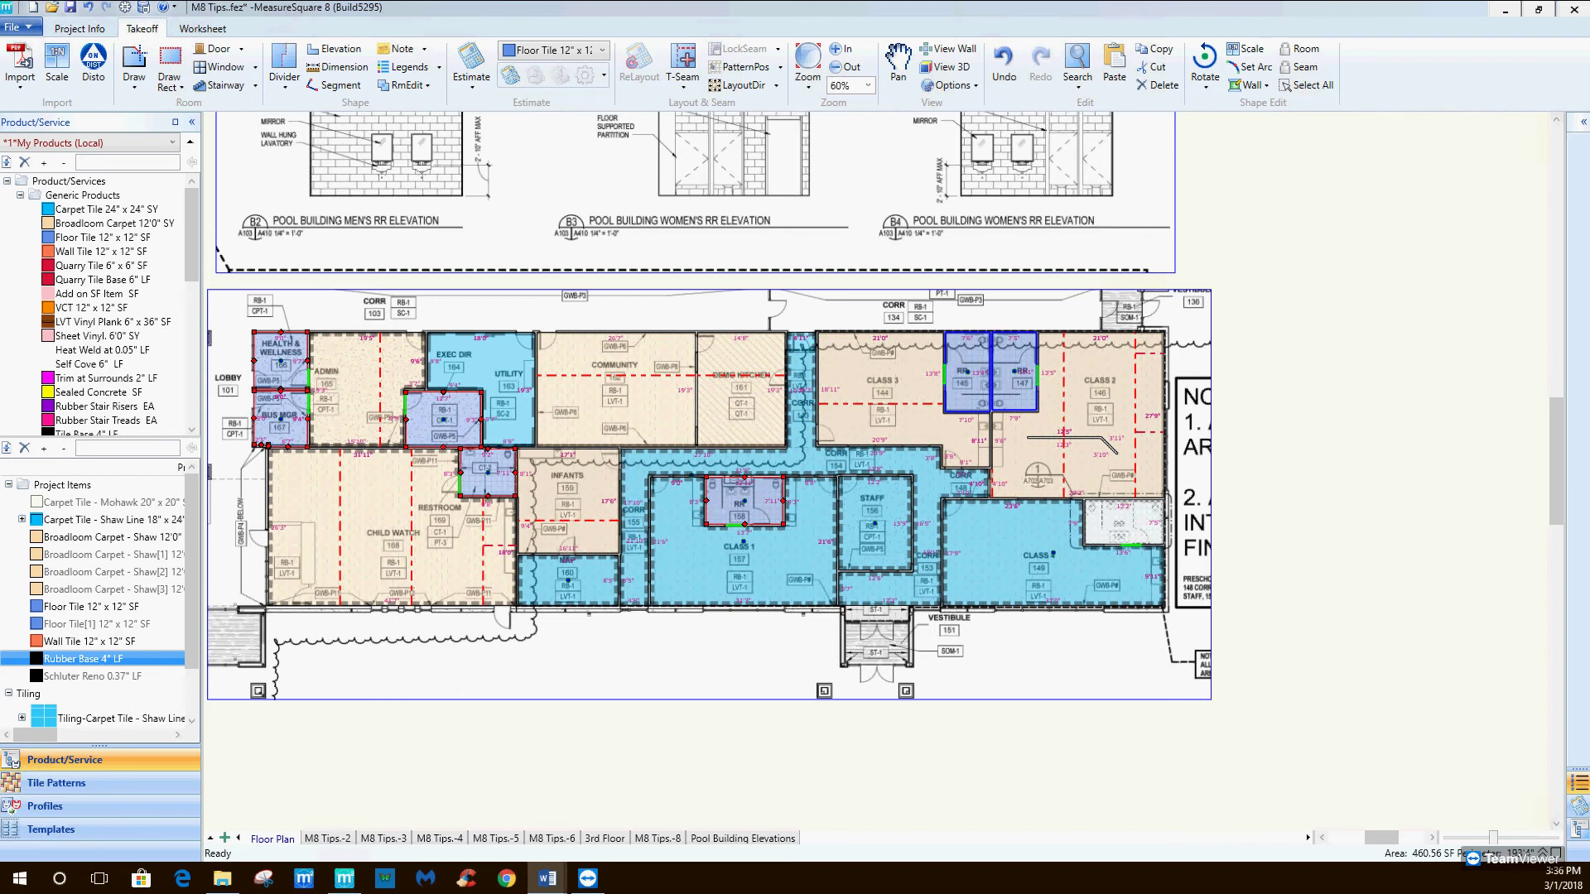
pyautogui.moveTo(688, 438); pyautogui.dragTo(840, 411, button='middle')
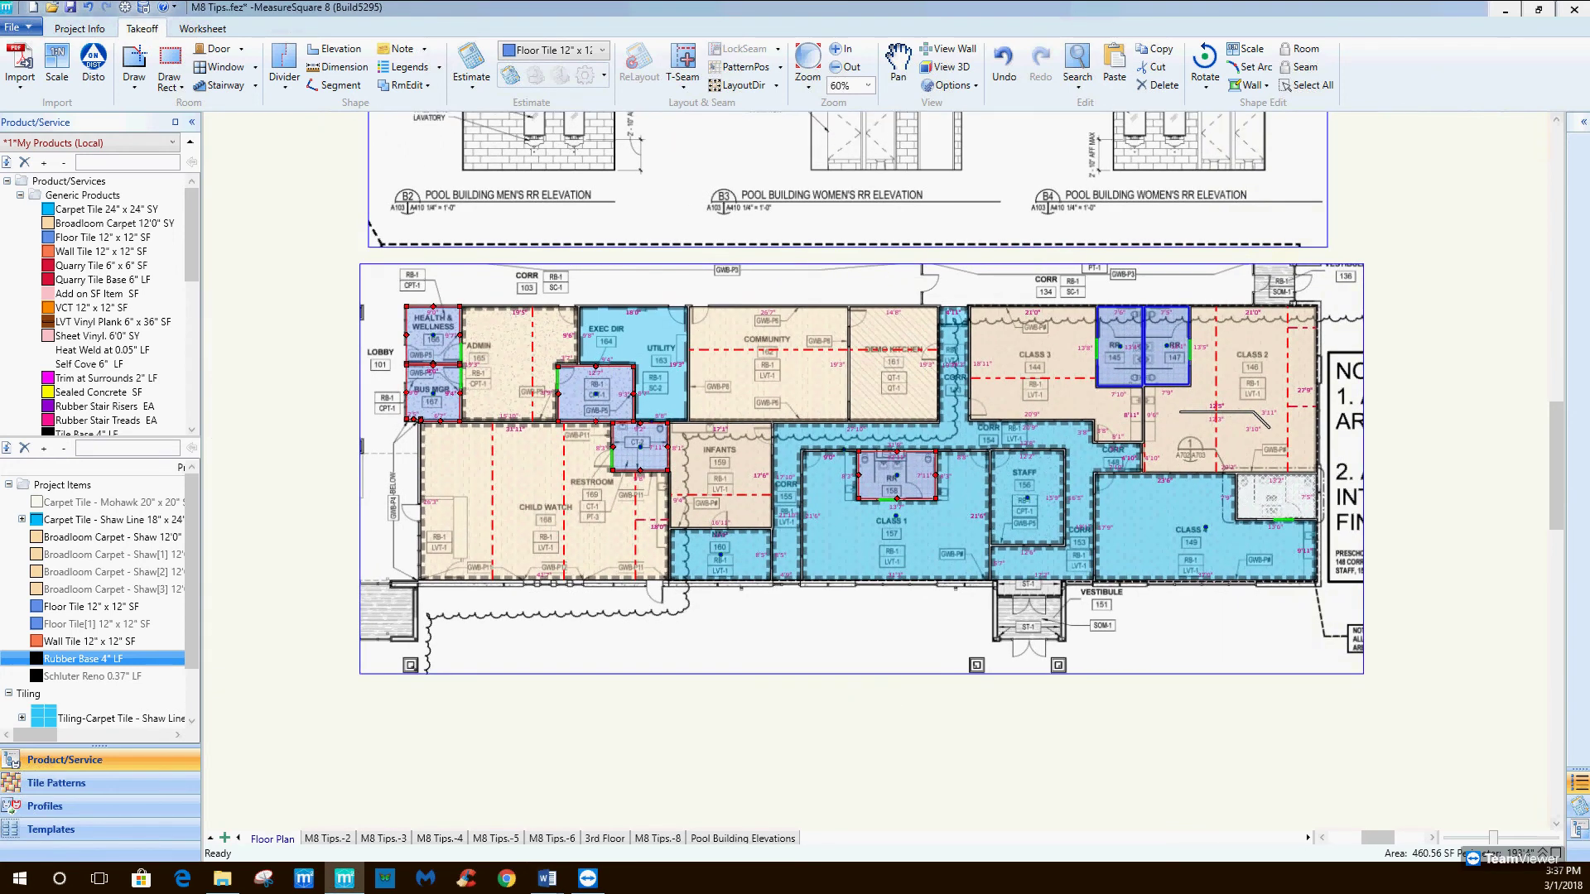
pyautogui.scroll(1, 666, 479)
pyautogui.moveTo(666, 478); pyautogui.dragTo(630, 495, button='middle')
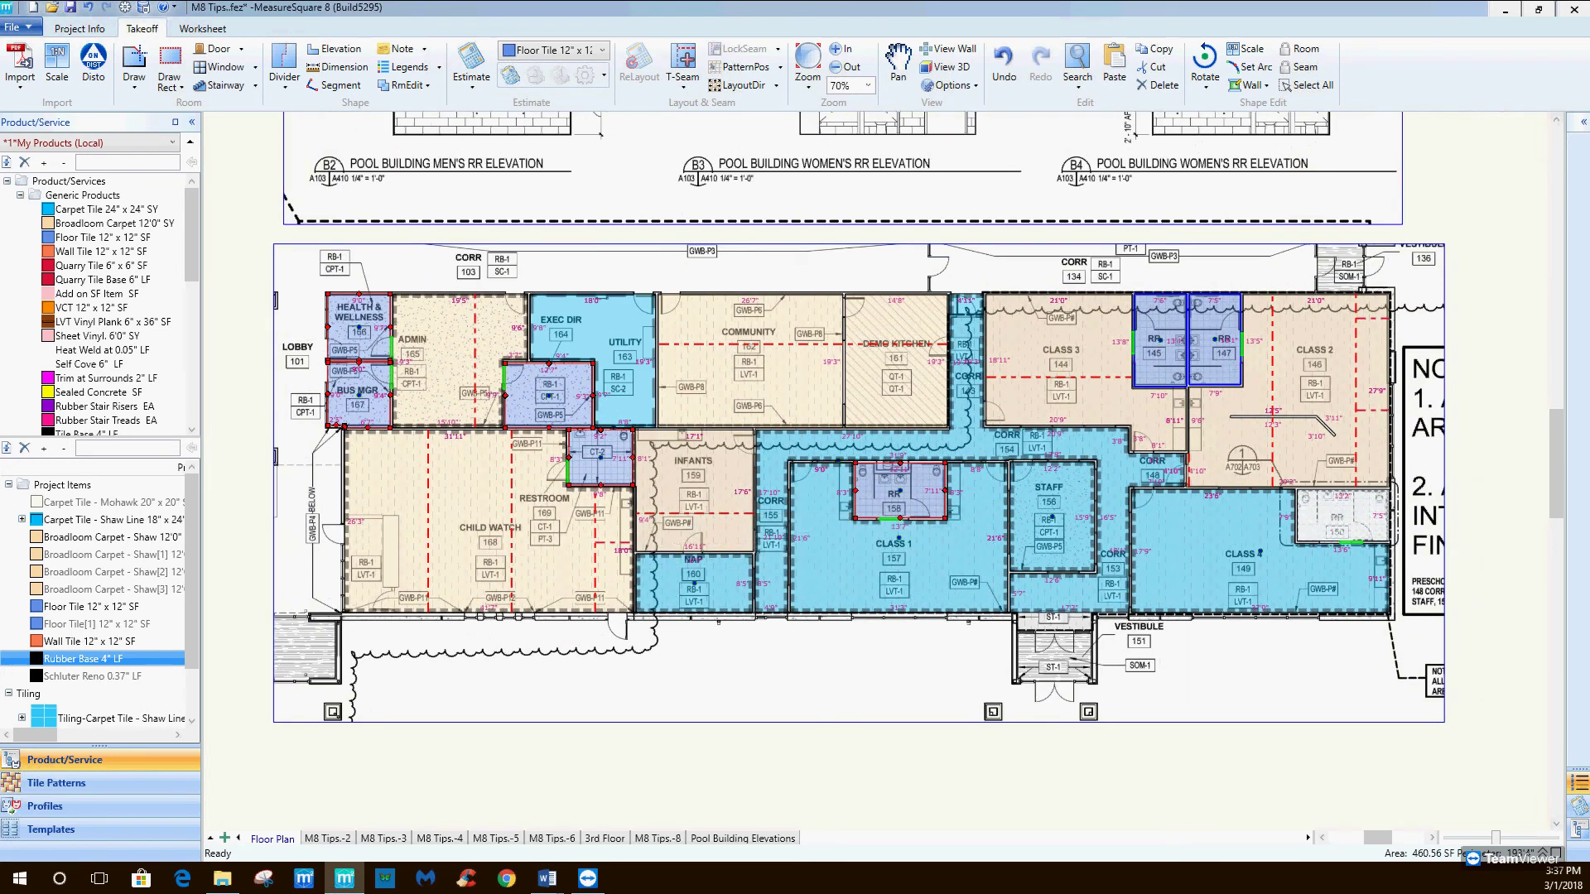
# Generate the project's print preview on Letter 8.5" x 11" paper for the MeasureSquare Pdf Printer.
pyautogui.click(23, 26)
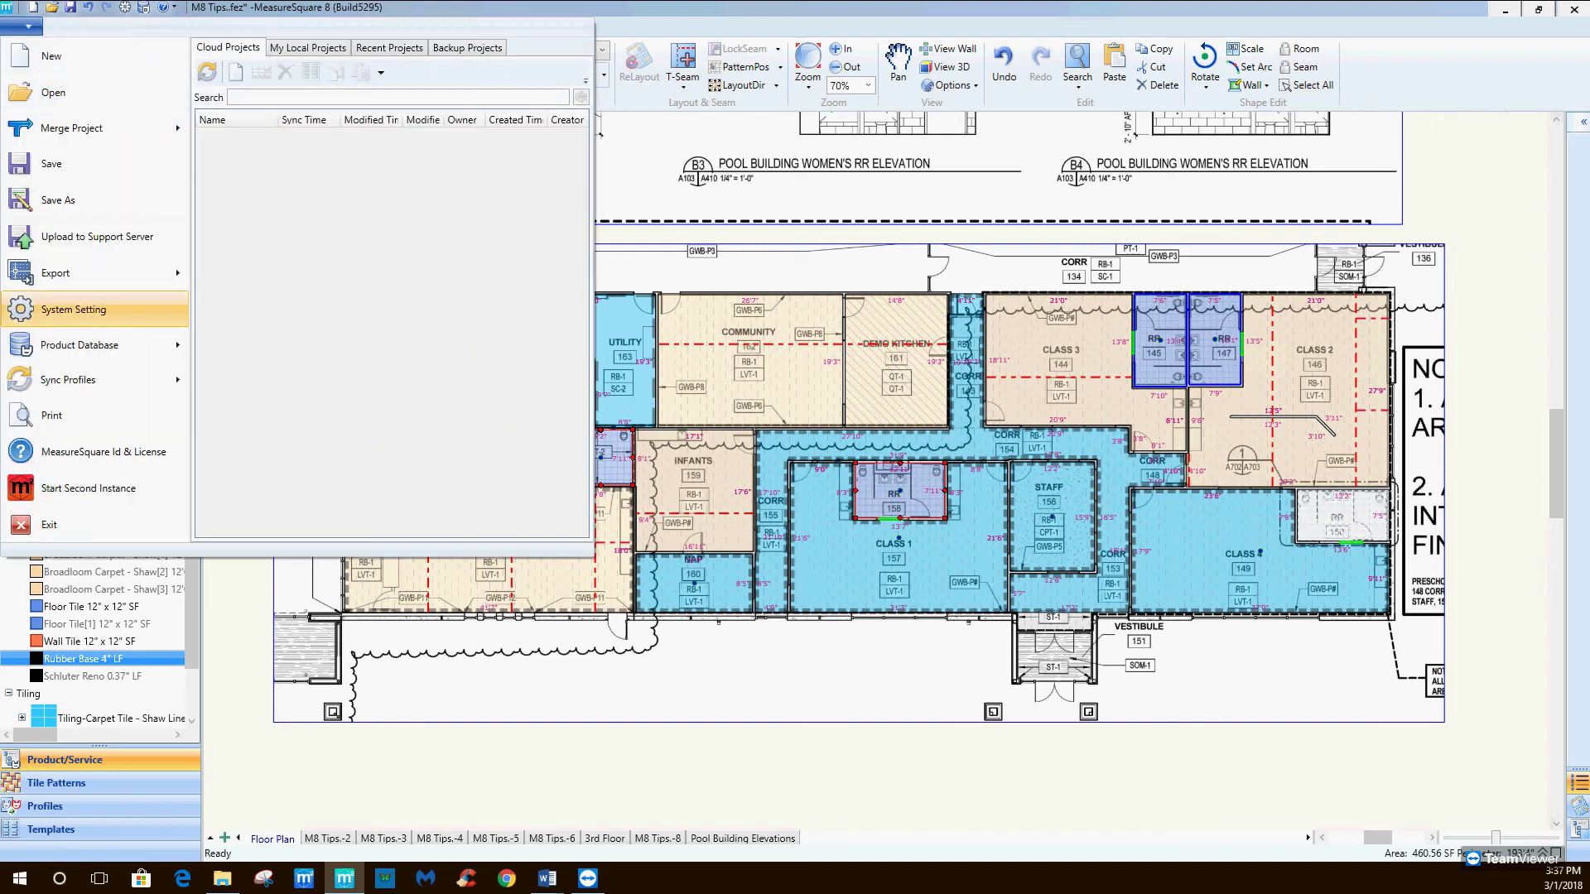
pyautogui.click(51, 415)
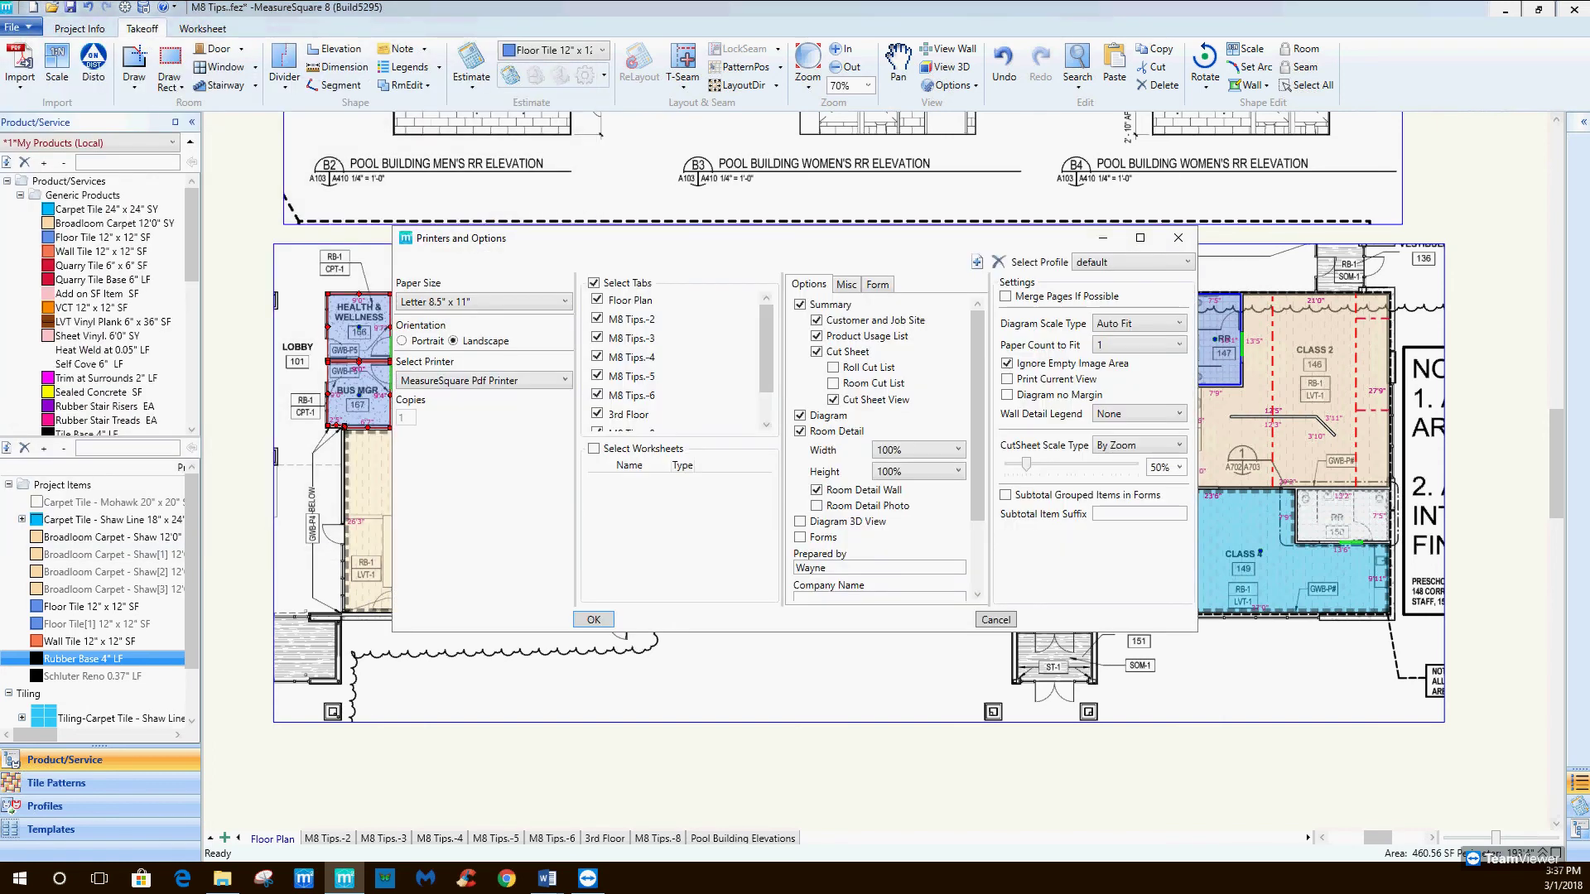
pyautogui.click(483, 302)
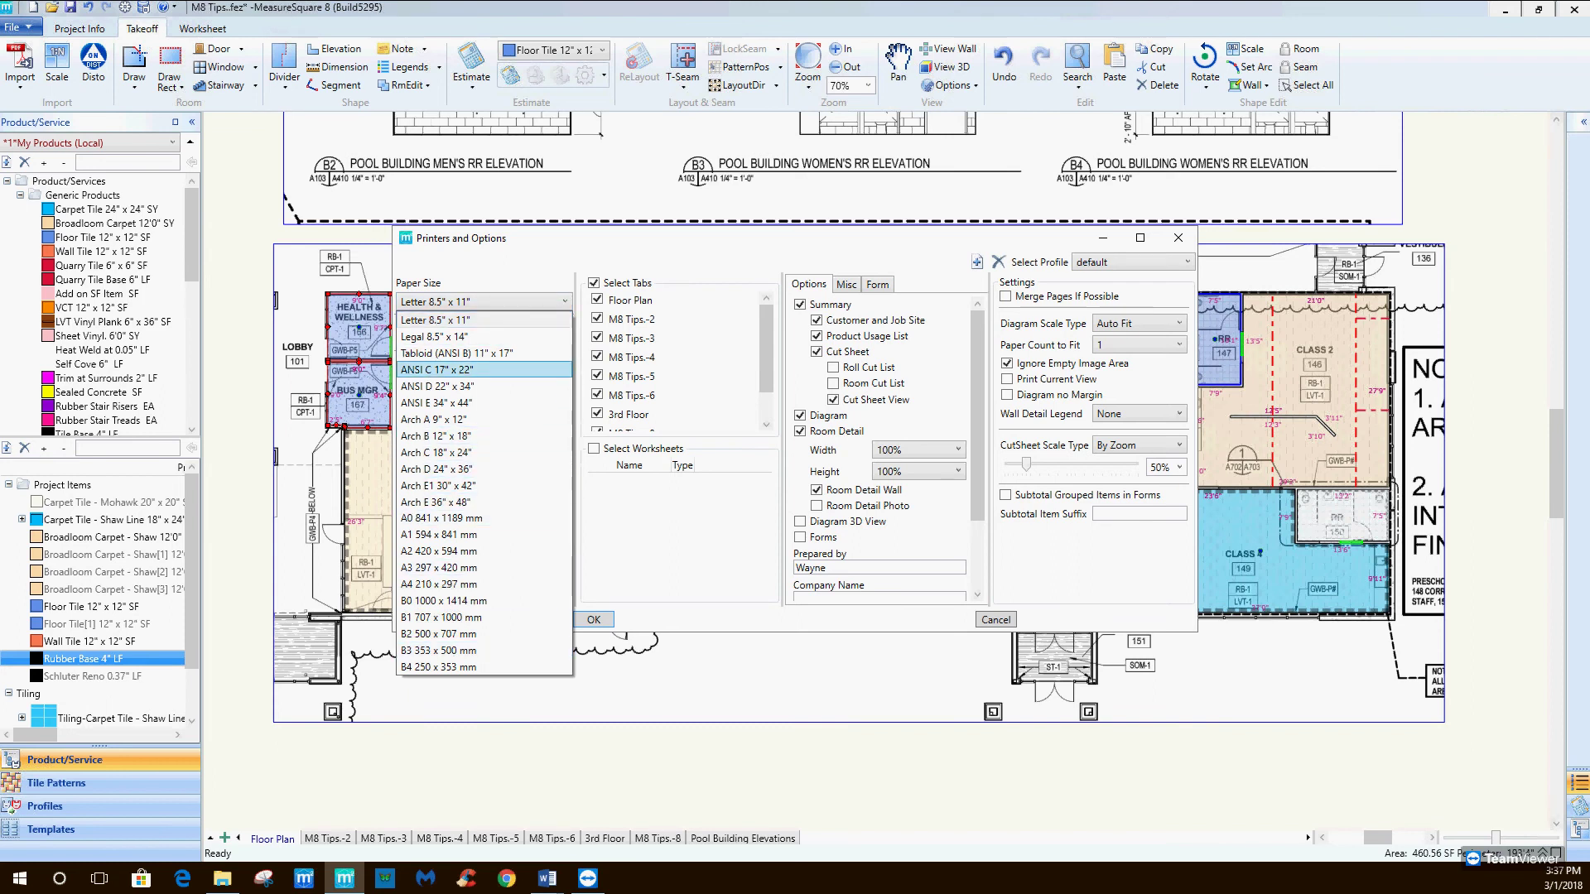
pyautogui.click(483, 319)
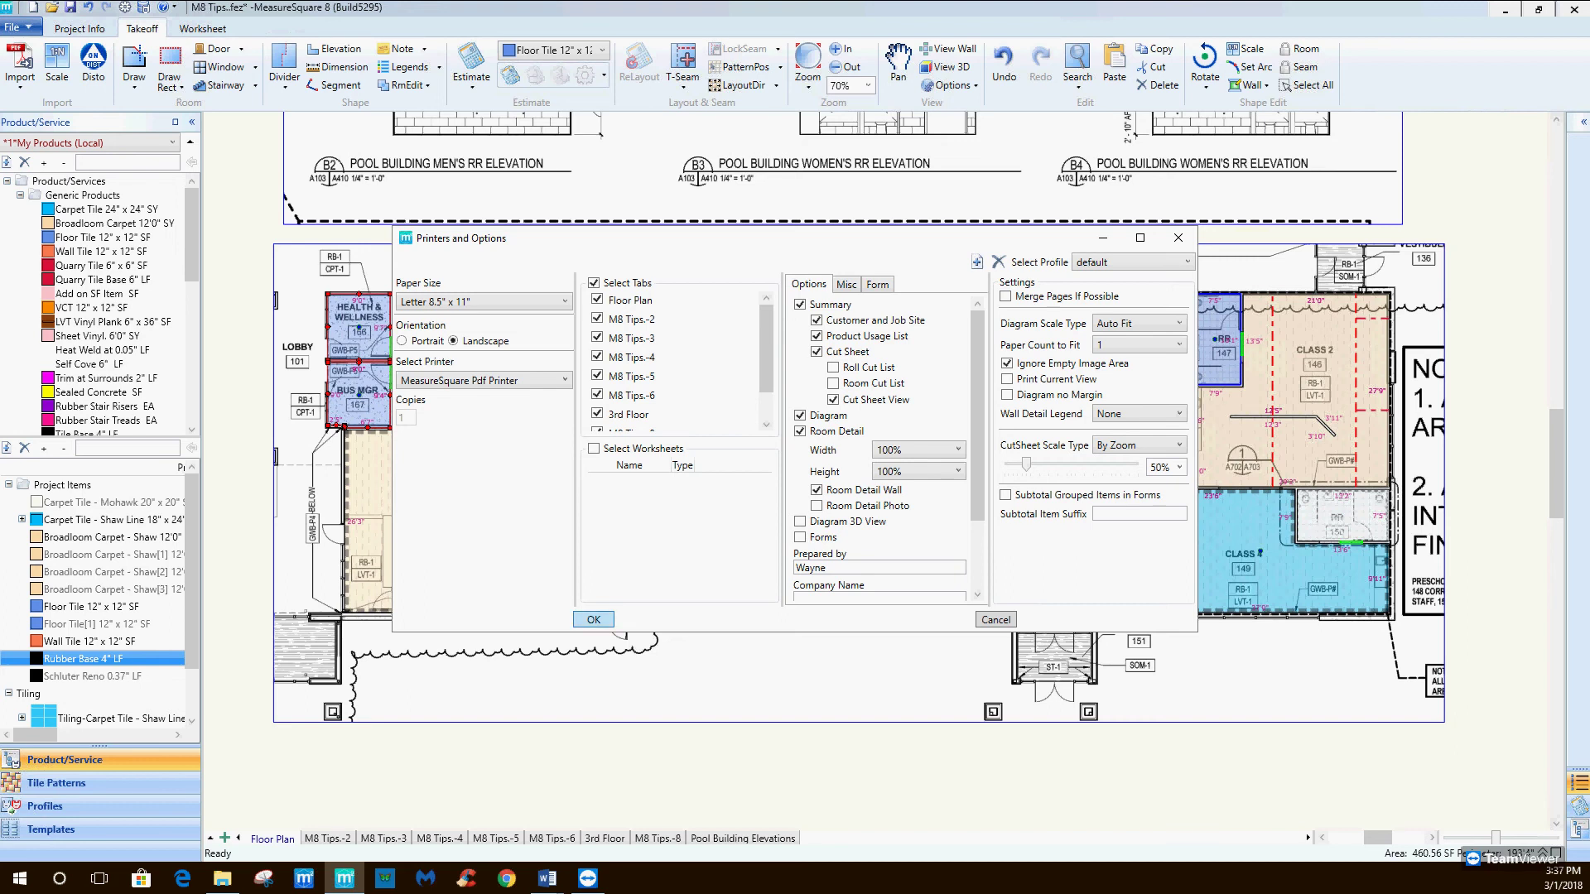
pyautogui.click(594, 619)
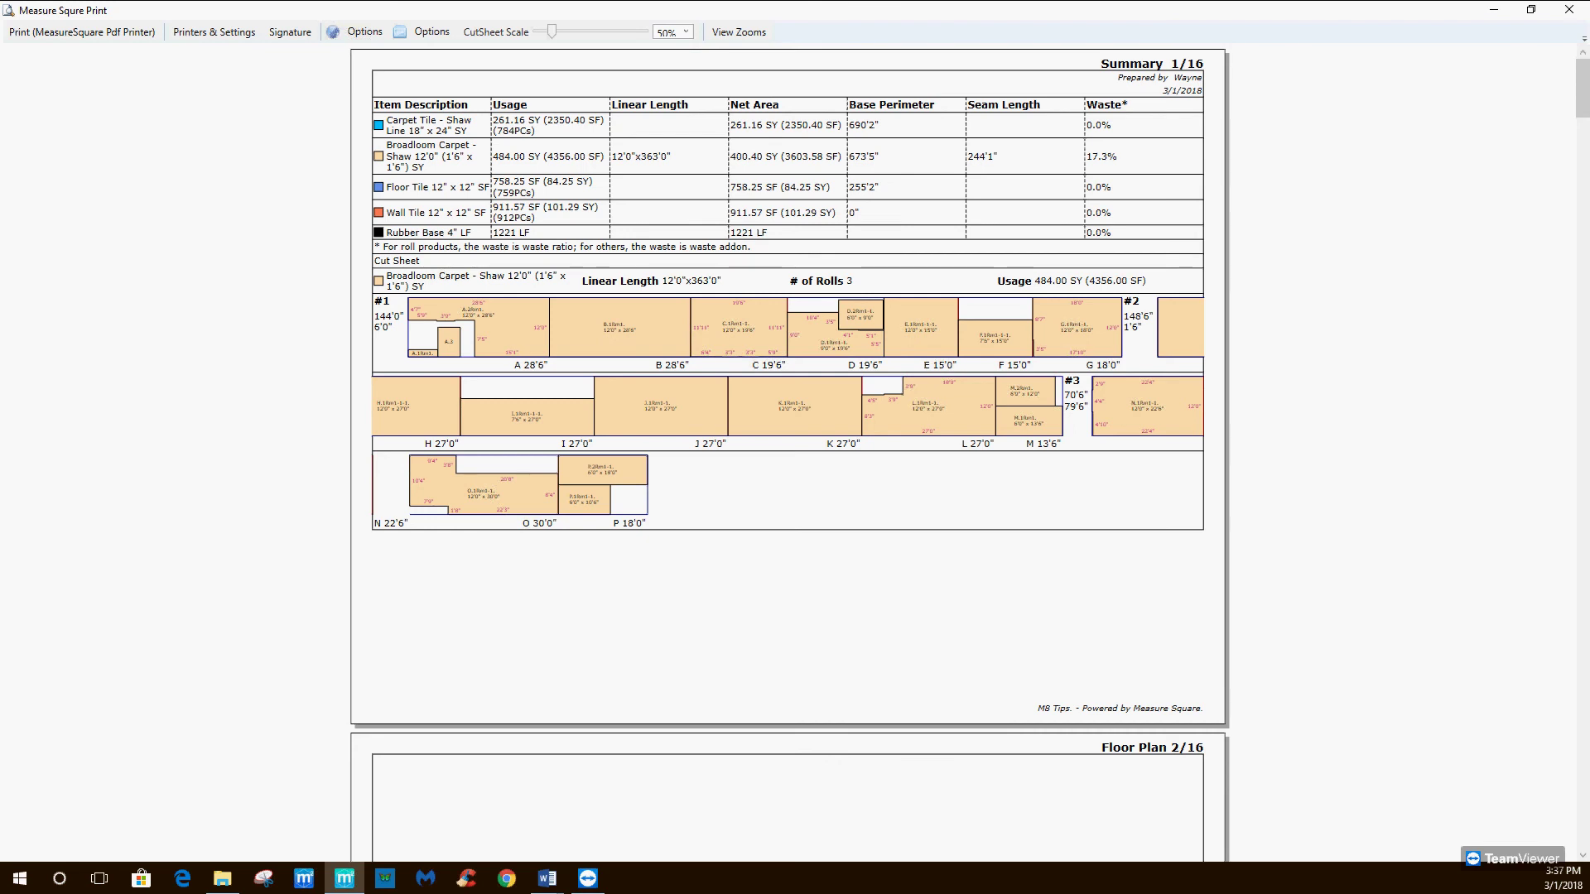
# Review the print preview's summary, floor plan diagram and room wall detail pages, and close the preview.
pyautogui.scroll(-9, 787, 456)
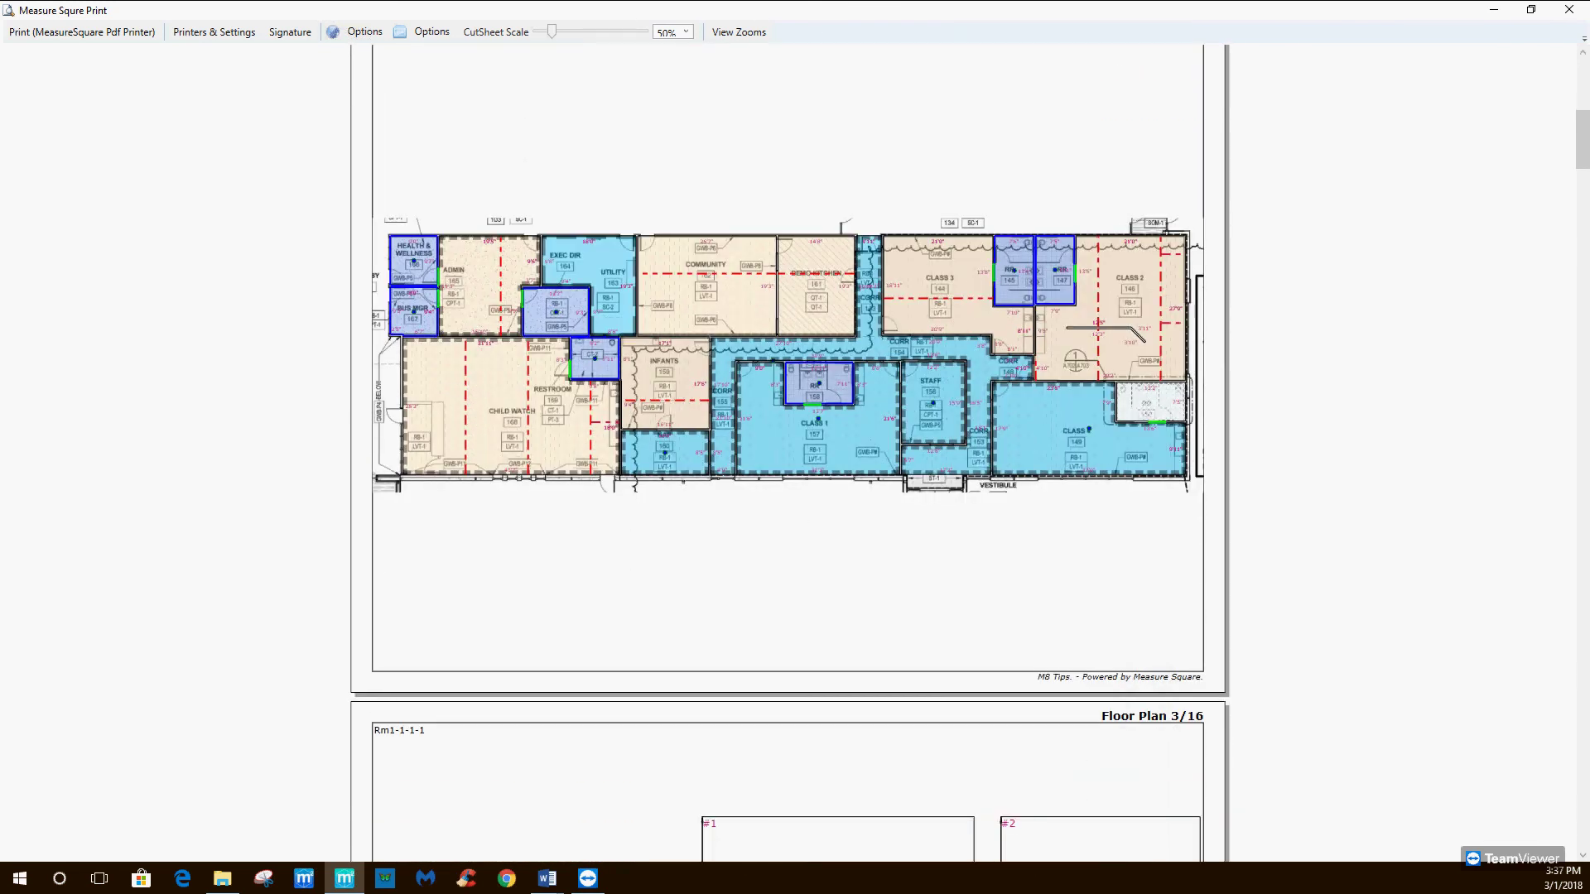
pyautogui.scroll(-1, 786, 414)
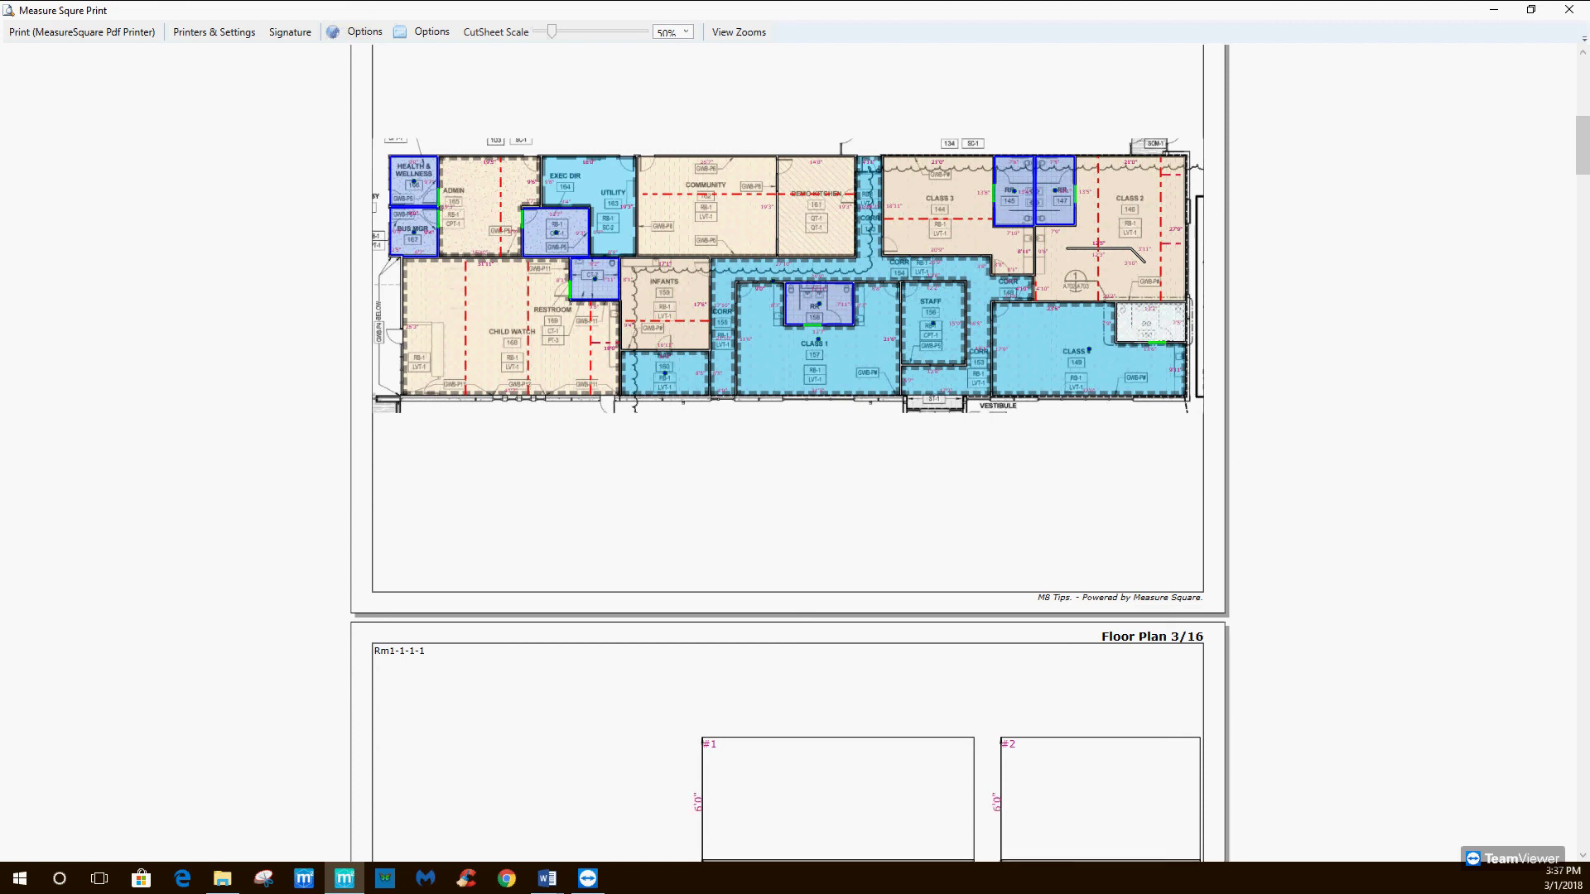
pyautogui.scroll(-6, 786, 456)
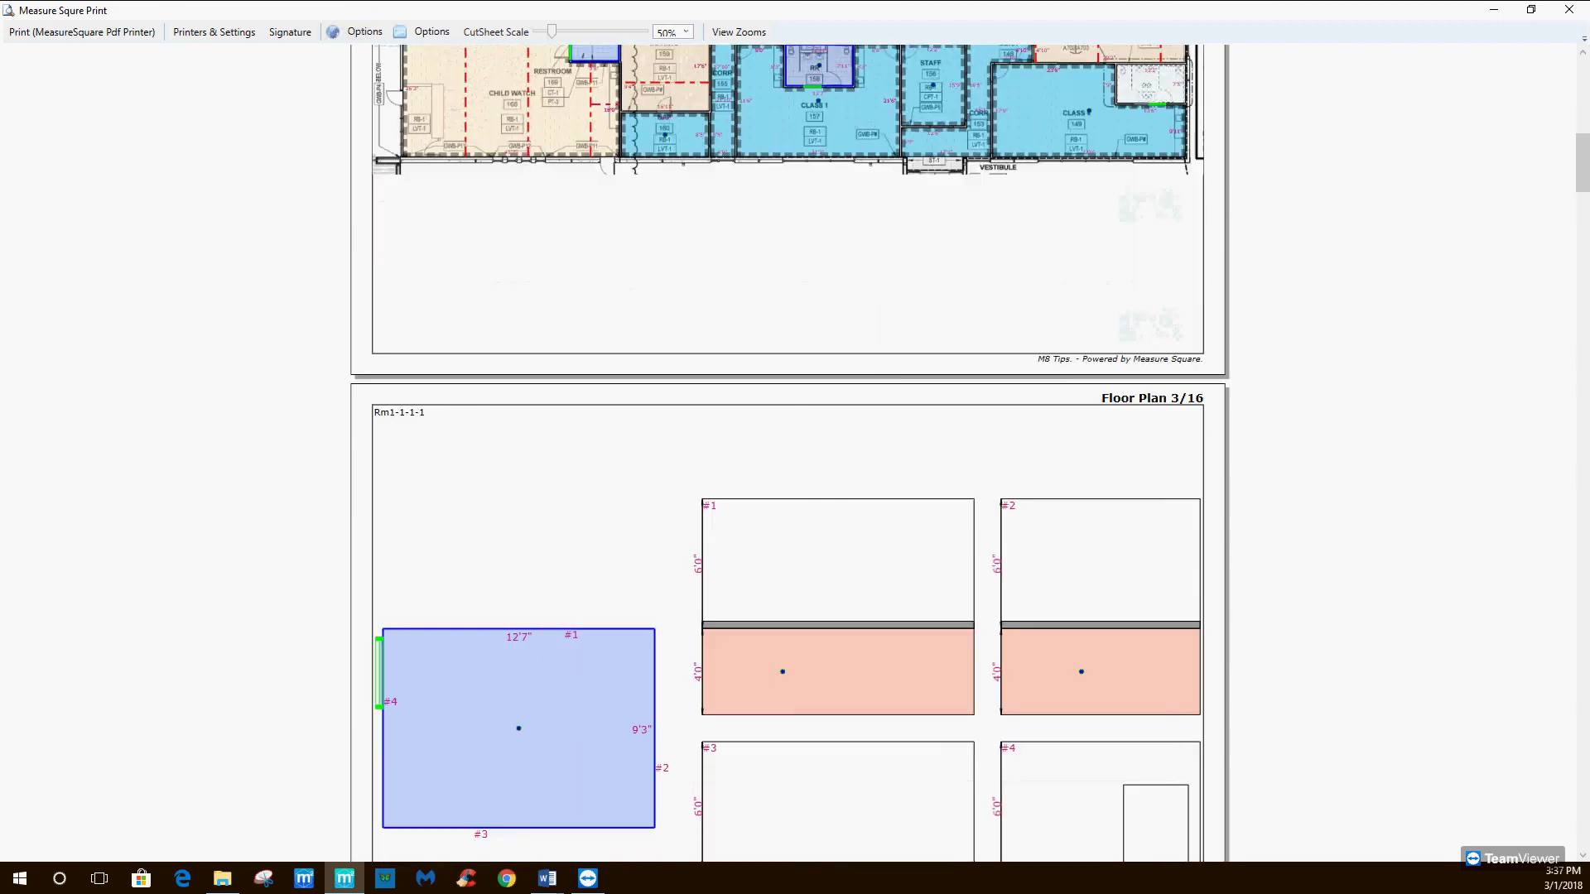
pyautogui.scroll(-3, 786, 455)
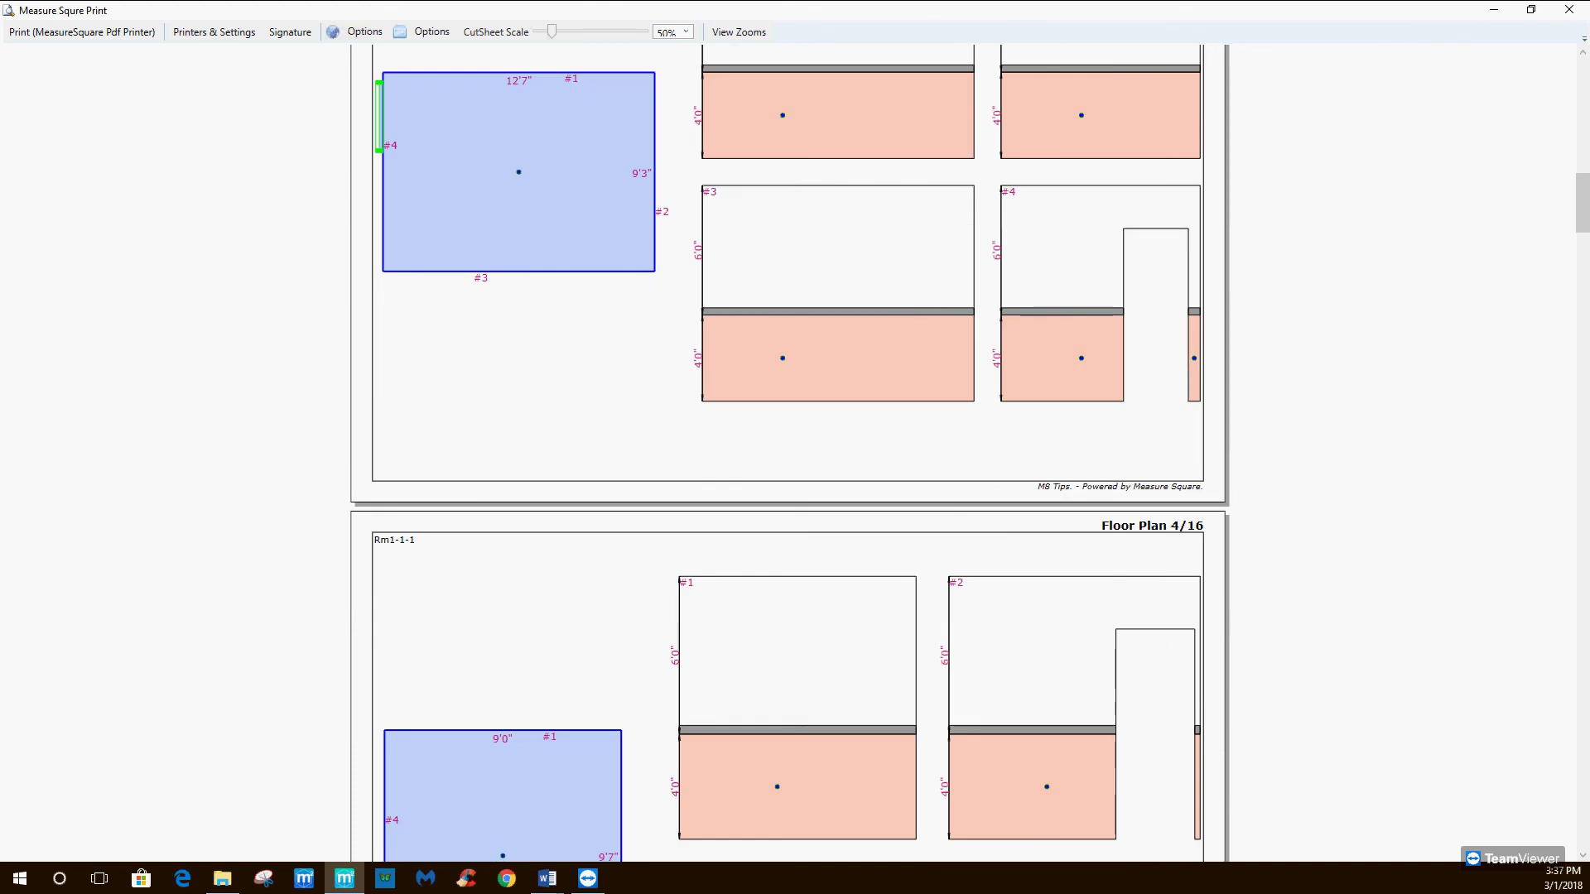
pyautogui.scroll(-6, 786, 456)
pyautogui.scroll(-14, 787, 455)
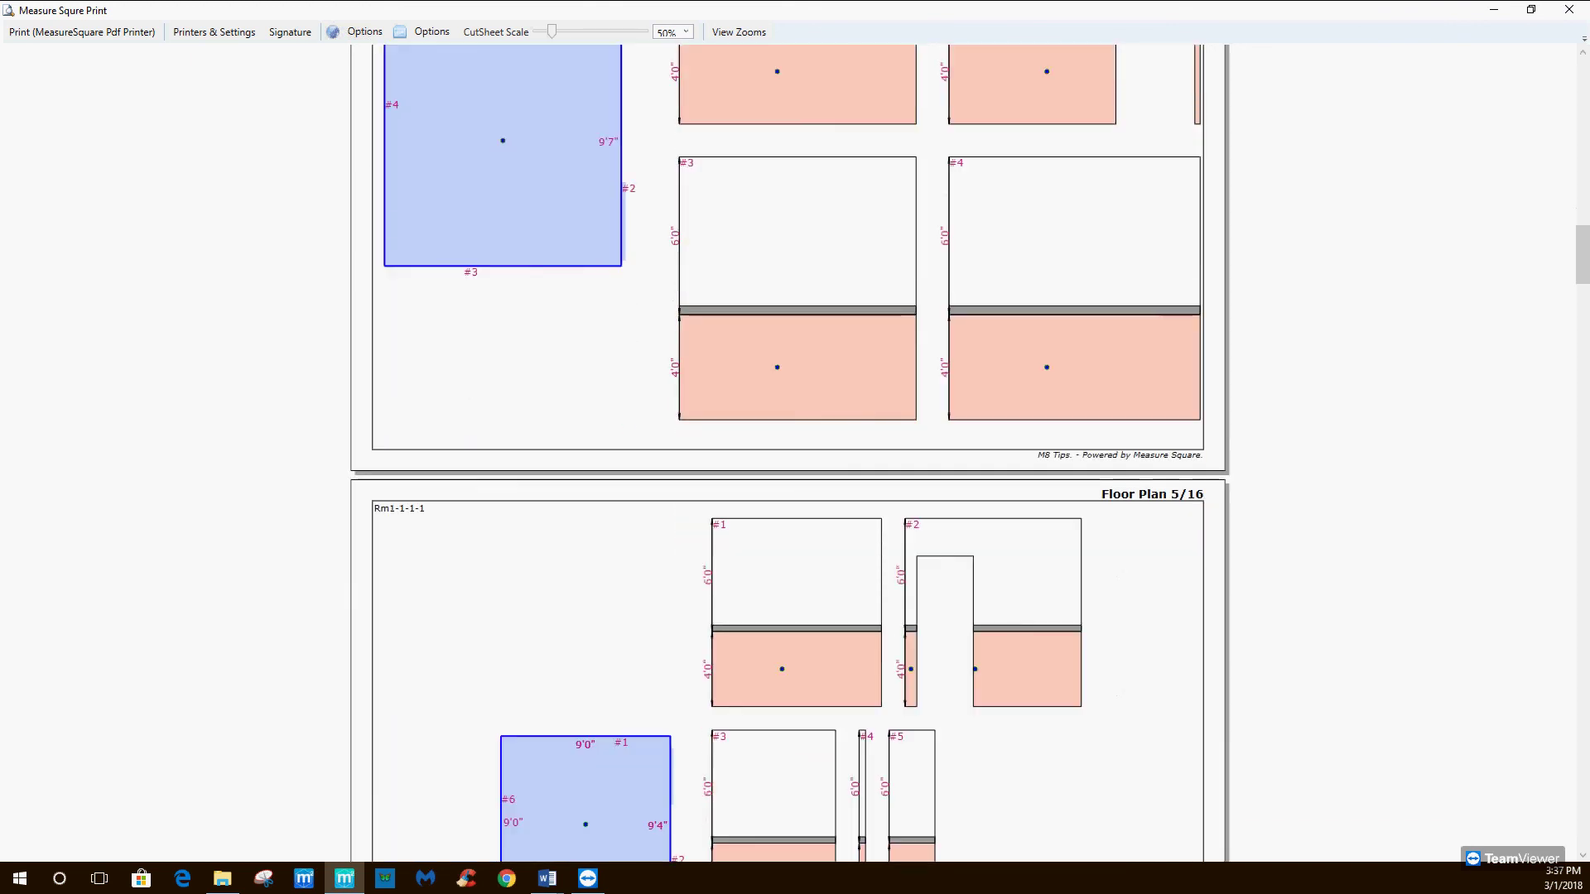
pyautogui.scroll(-6, 787, 455)
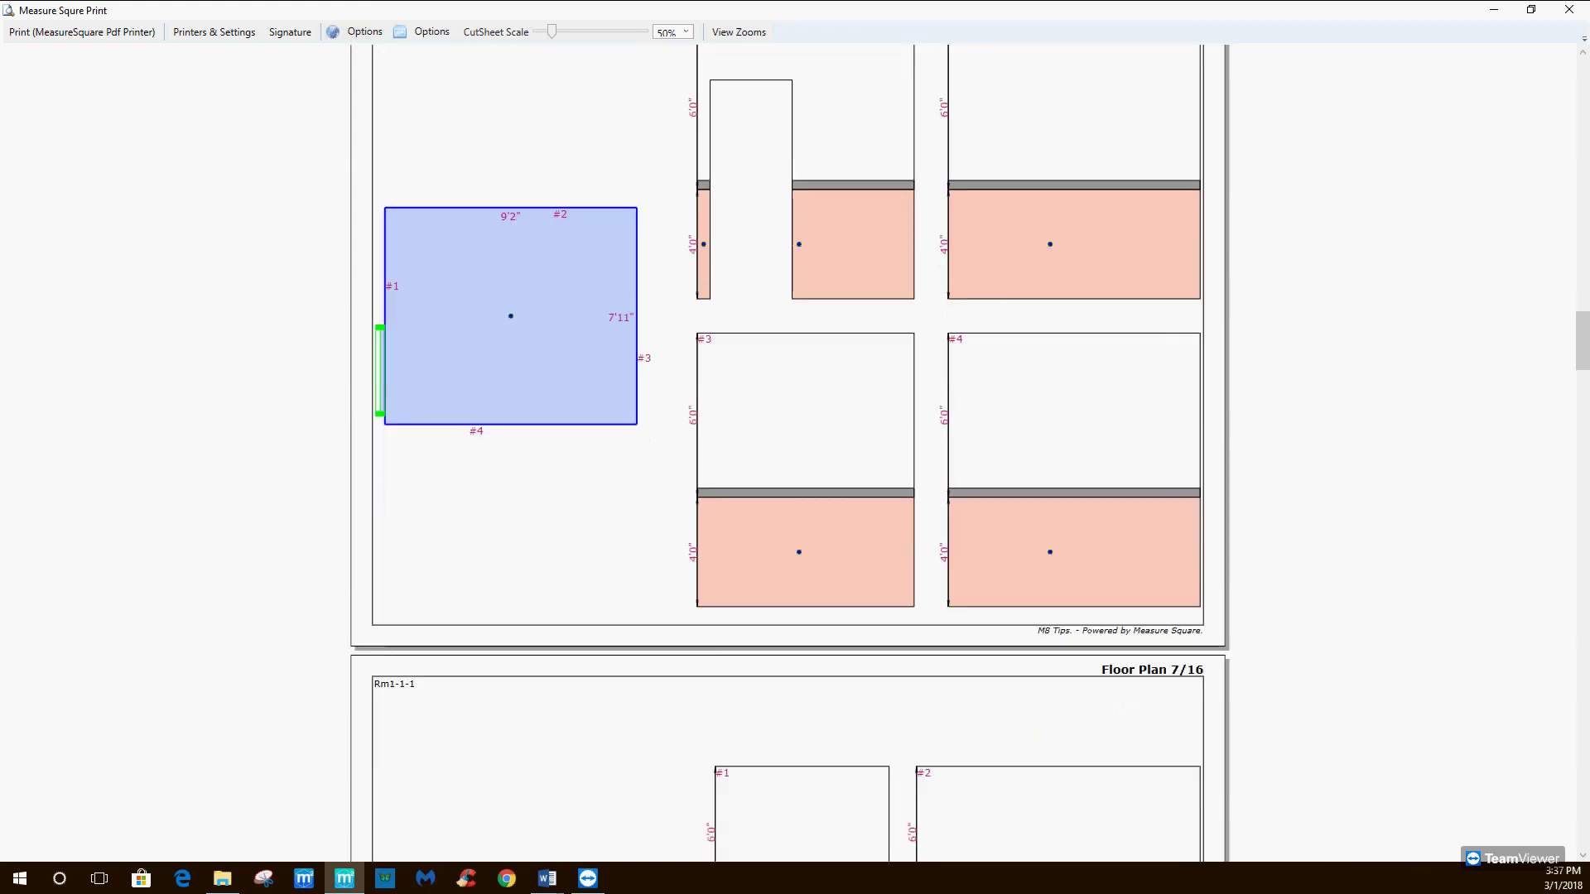
pyautogui.scroll(-20, 786, 455)
pyautogui.scroll(20, 786, 456)
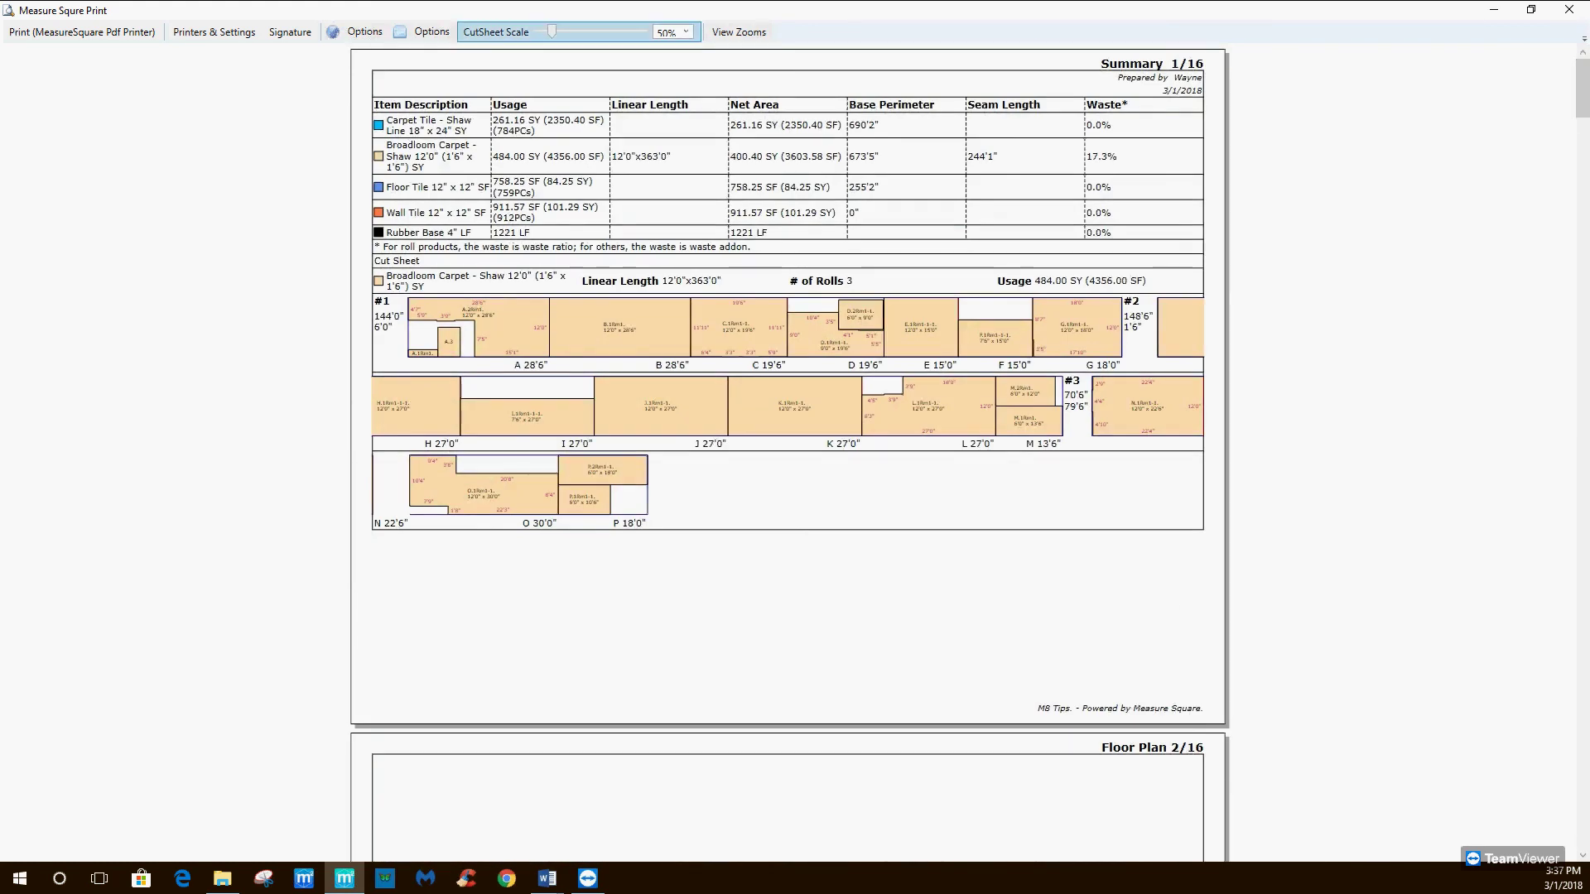
pyautogui.click(1568, 10)
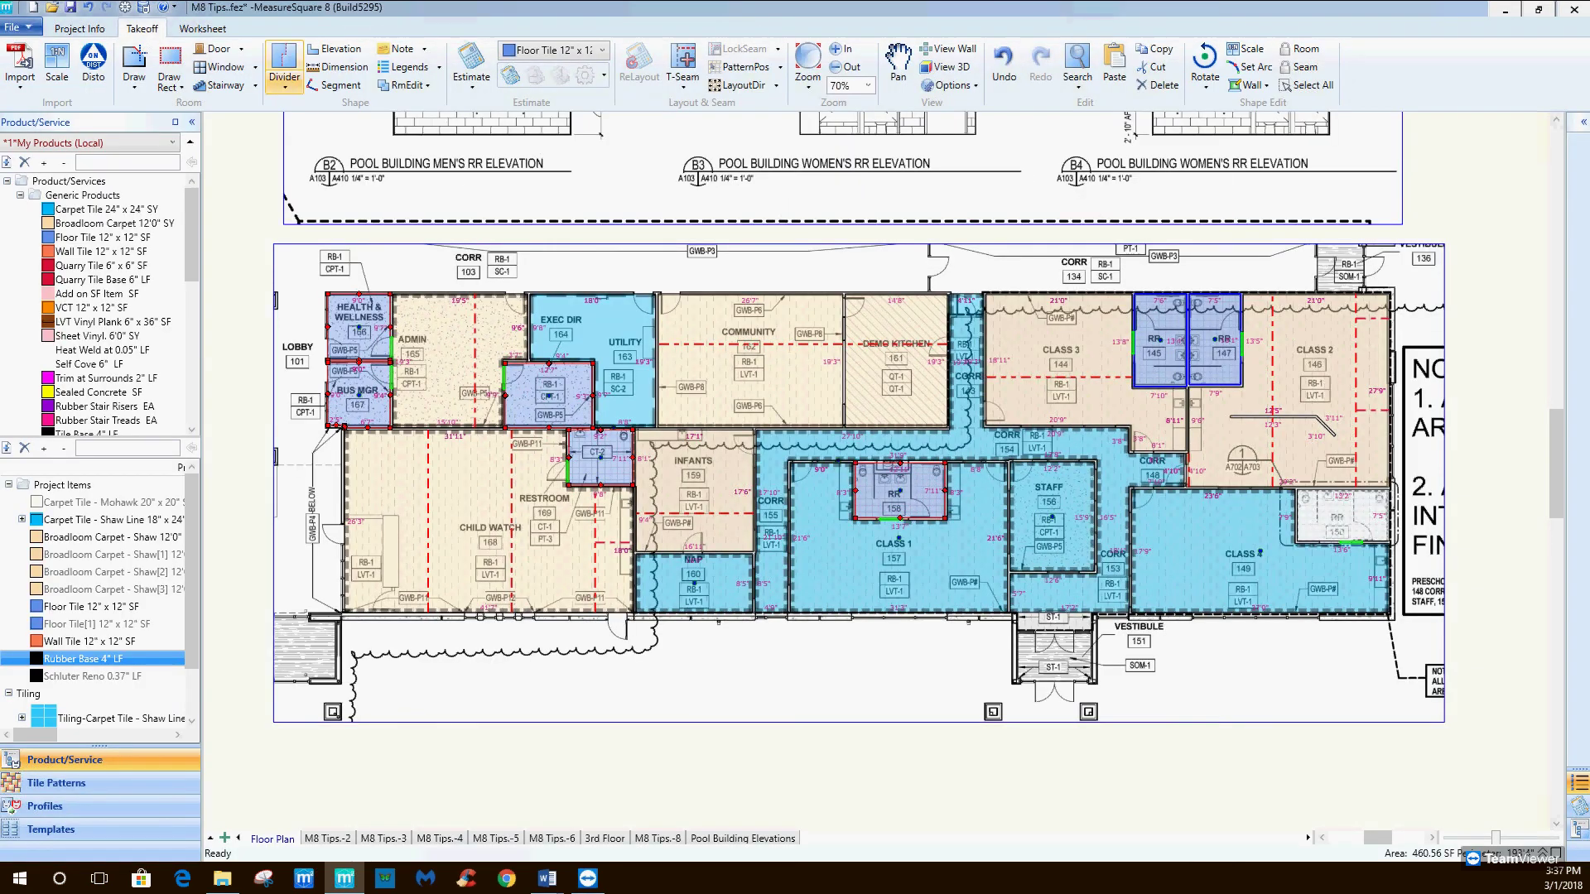
# Create a new Proposal worksheet from the takeoff quantities.
pyautogui.click(202, 28)
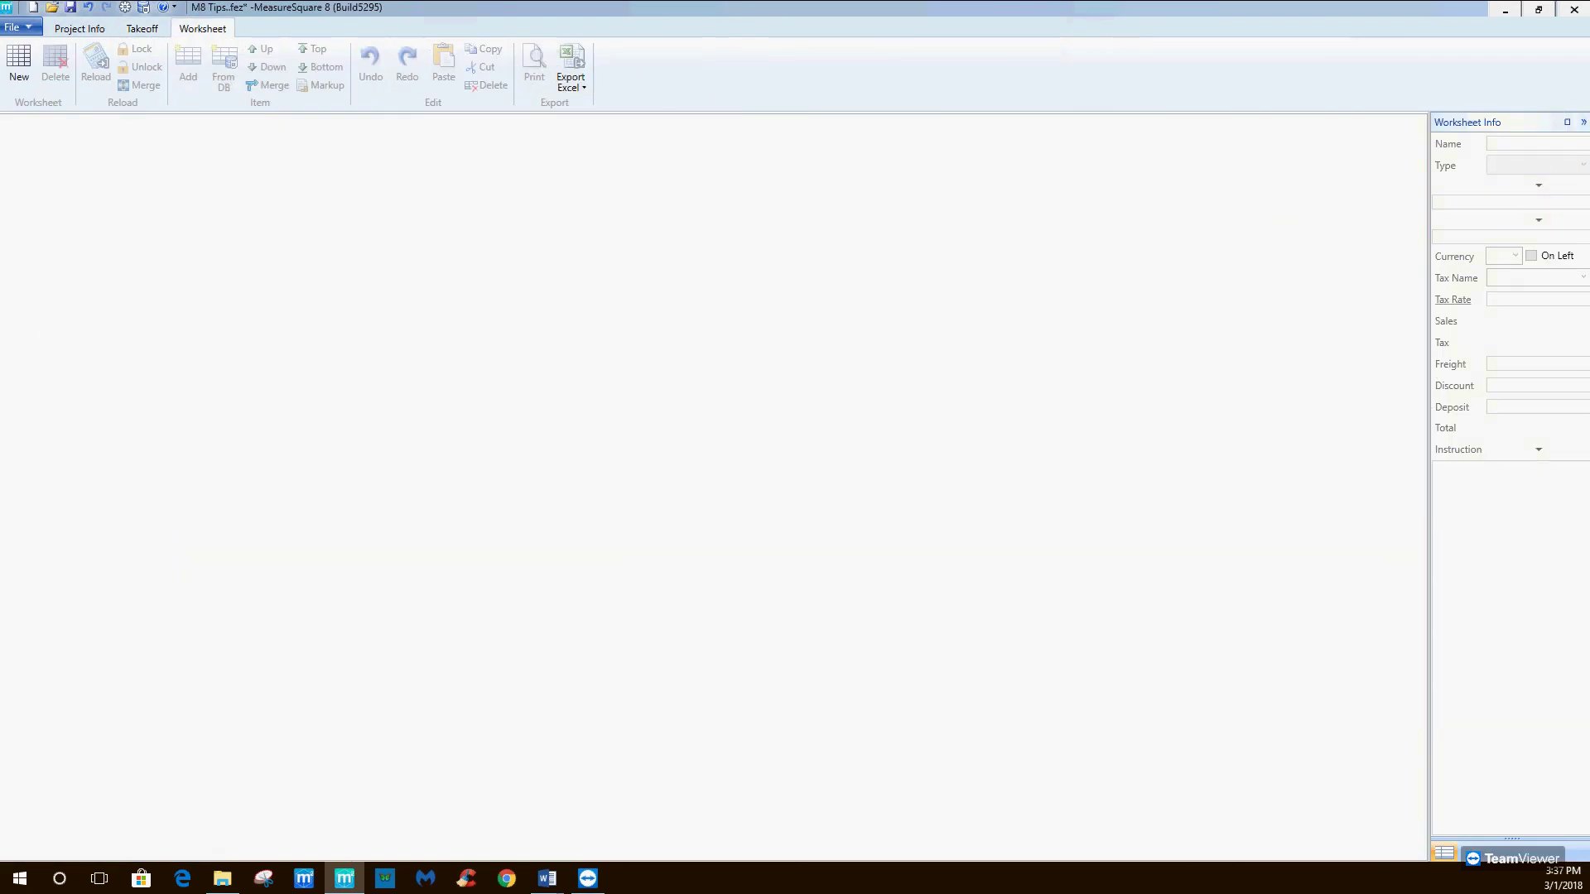
pyautogui.click(18, 62)
pyautogui.press('Return')
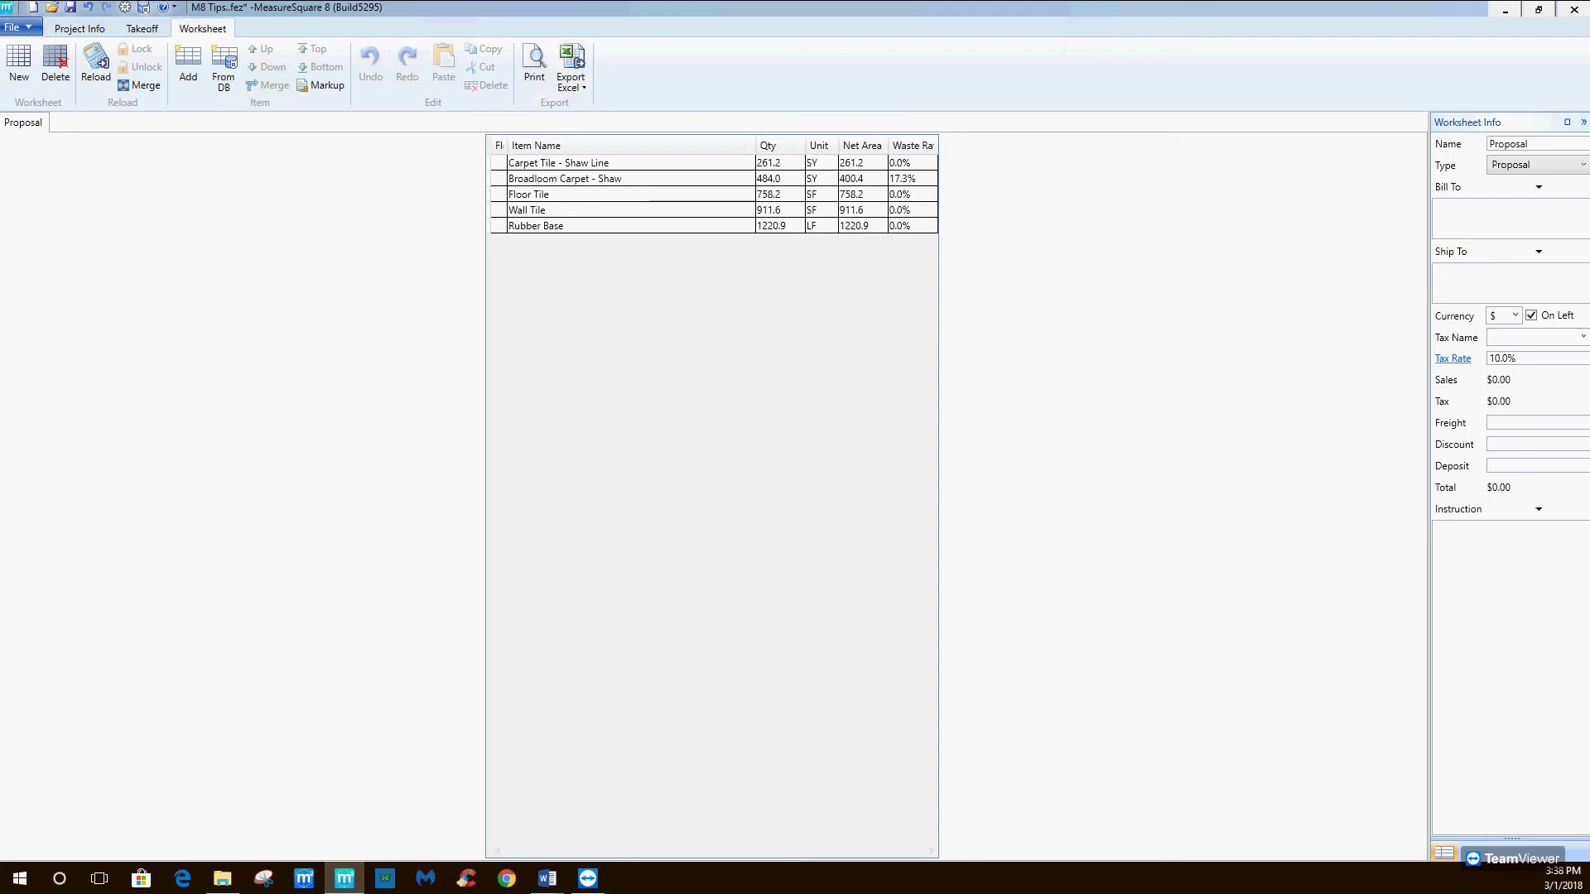
pyautogui.hotkey('alt', 'Tab')
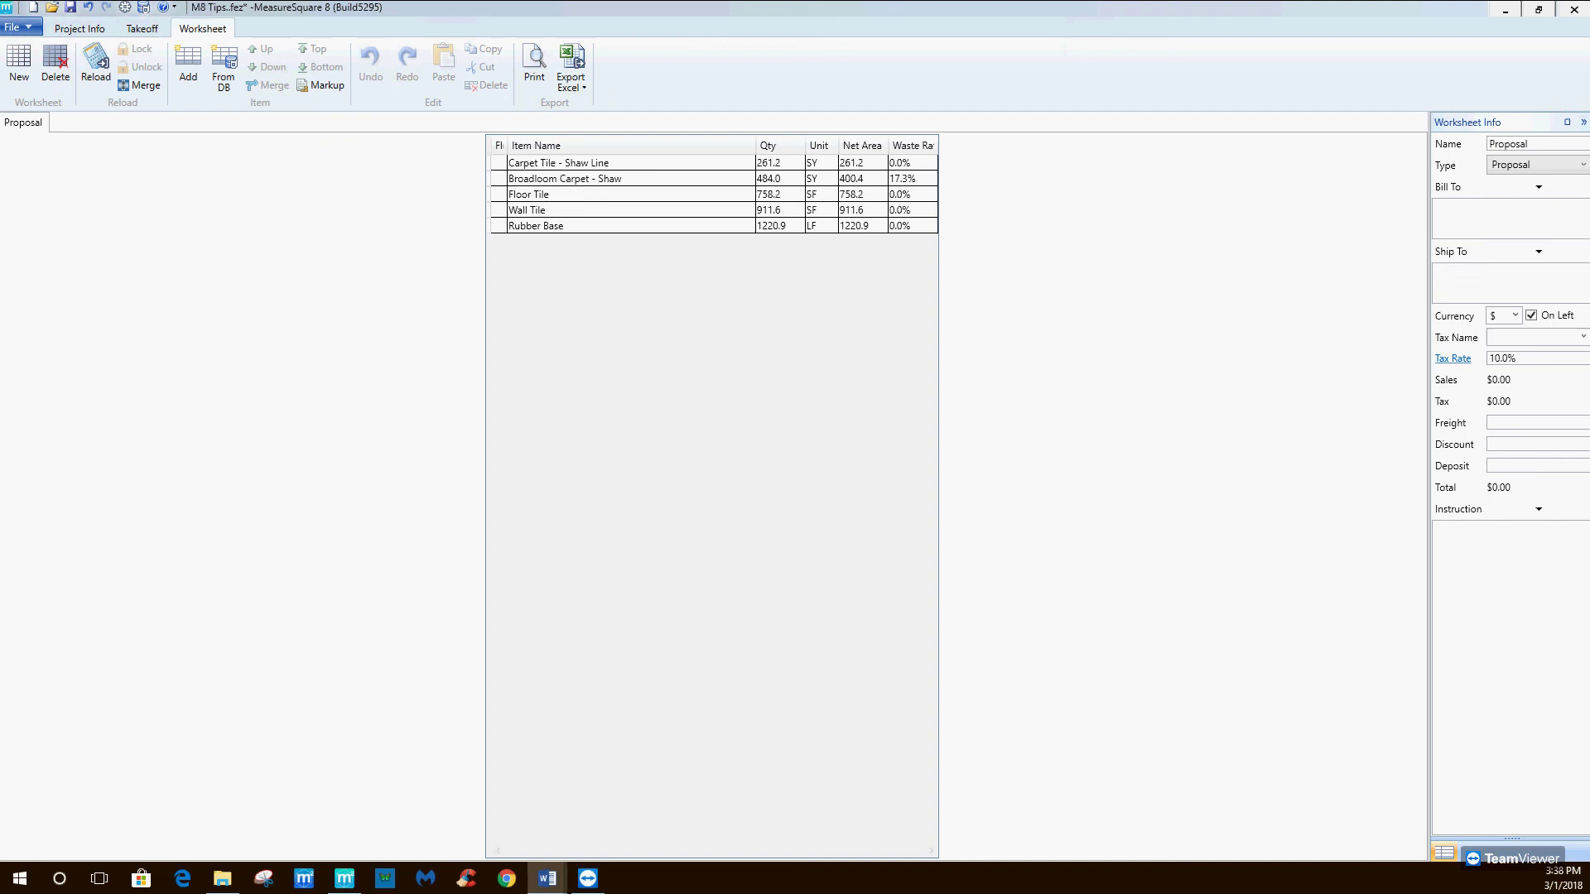
pyautogui.hotkey('alt', 'Tab')
# Return to the takeoff drawing and look over the pool building elevations and the finished floor plan.
pyautogui.click(142, 29)
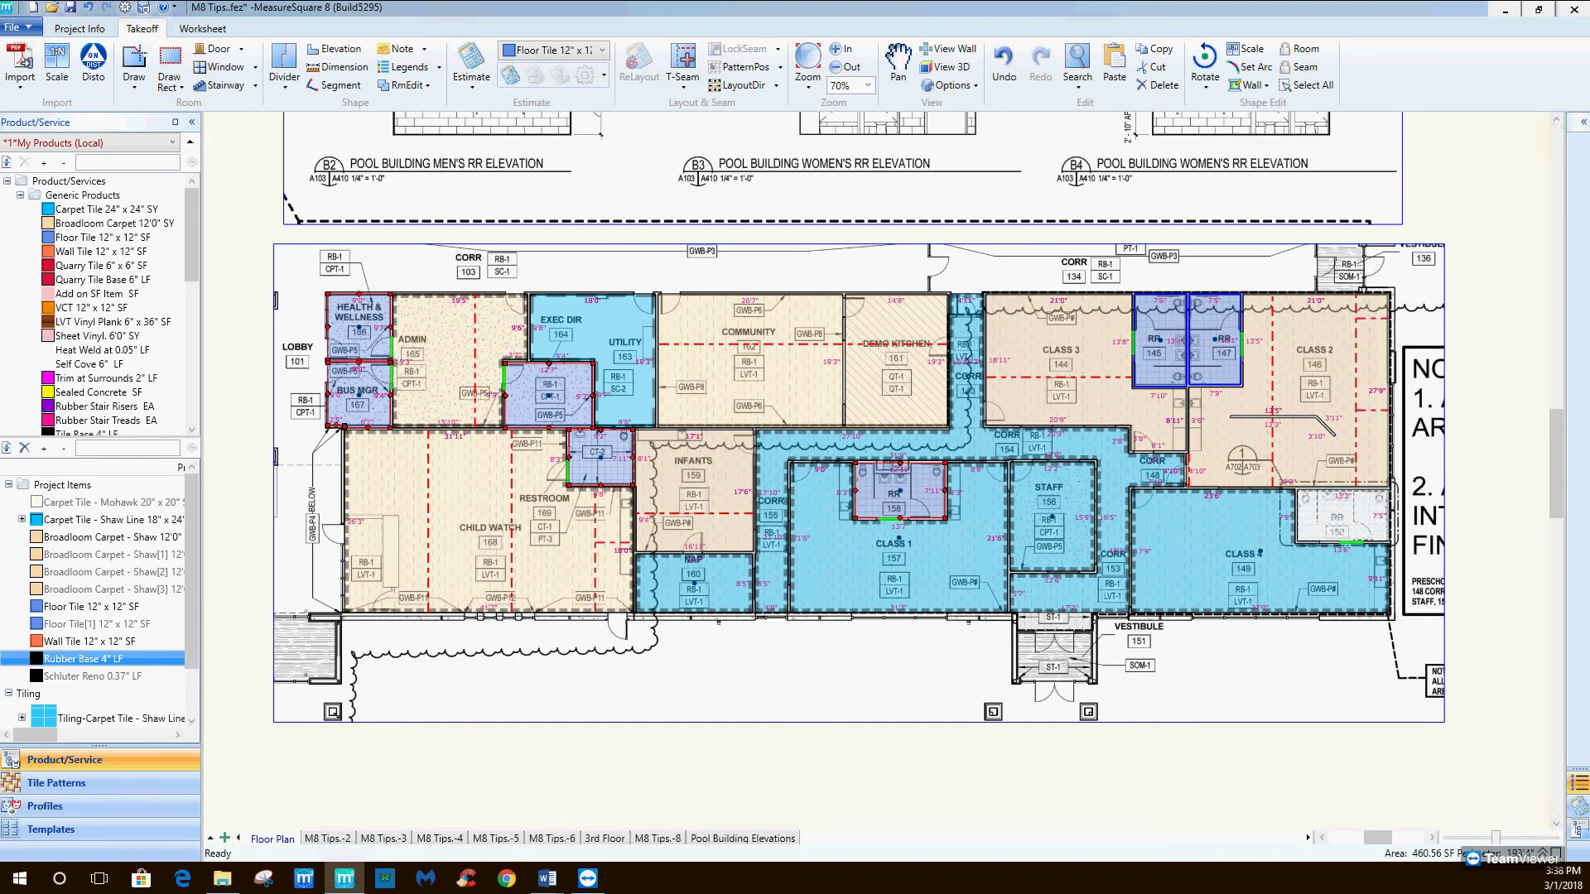
pyautogui.moveTo(952, 224); pyautogui.dragTo(938, 354, button='middle')
pyautogui.scroll(-3, 939, 364)
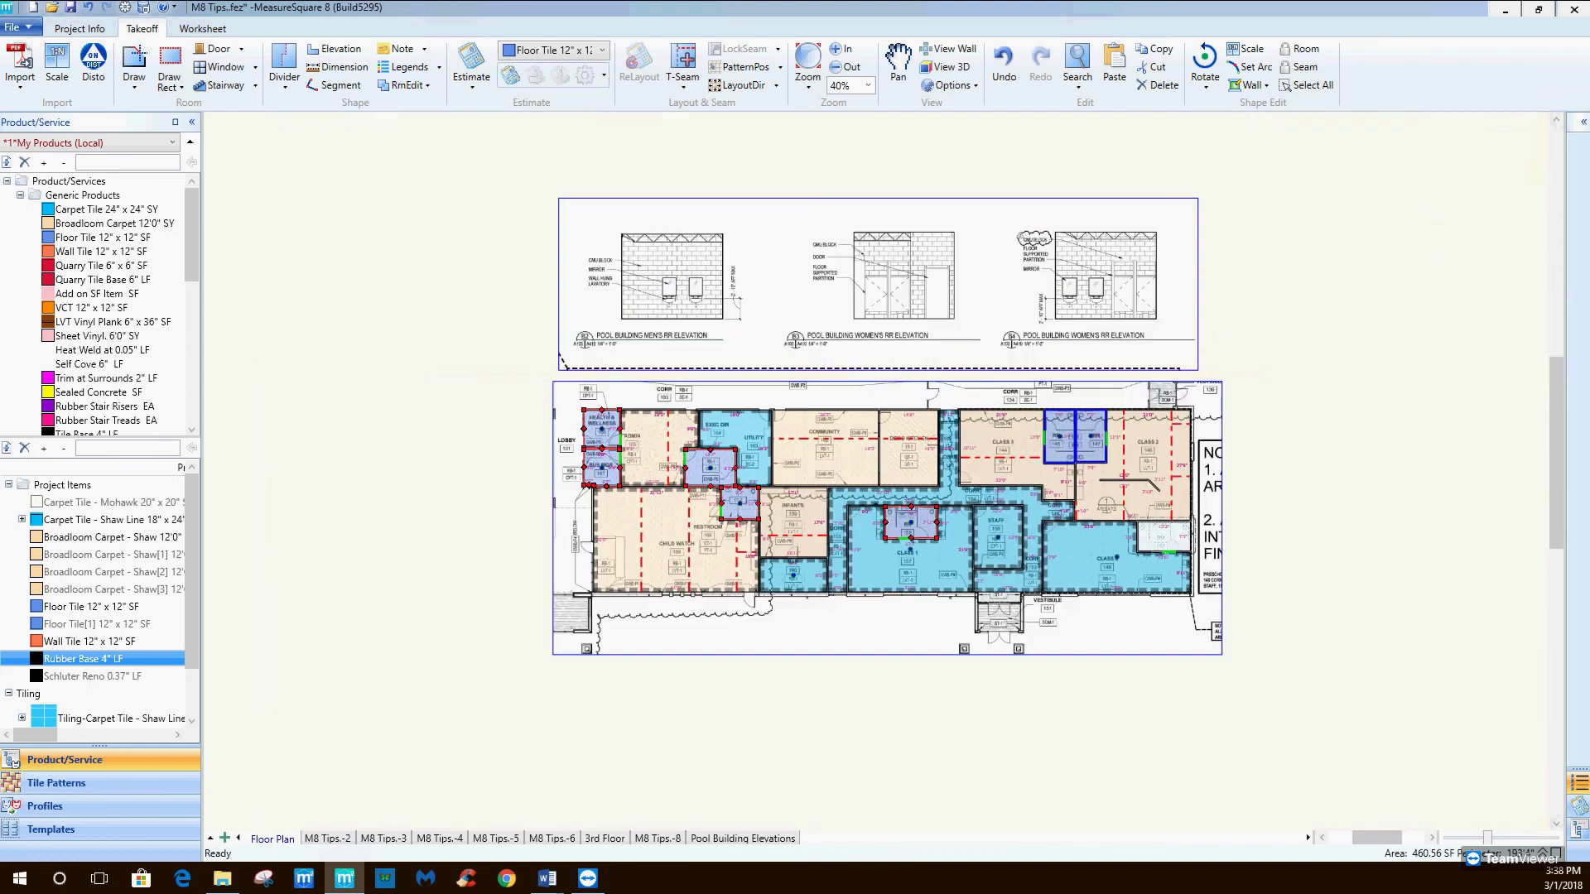
pyautogui.scroll(2, 938, 346)
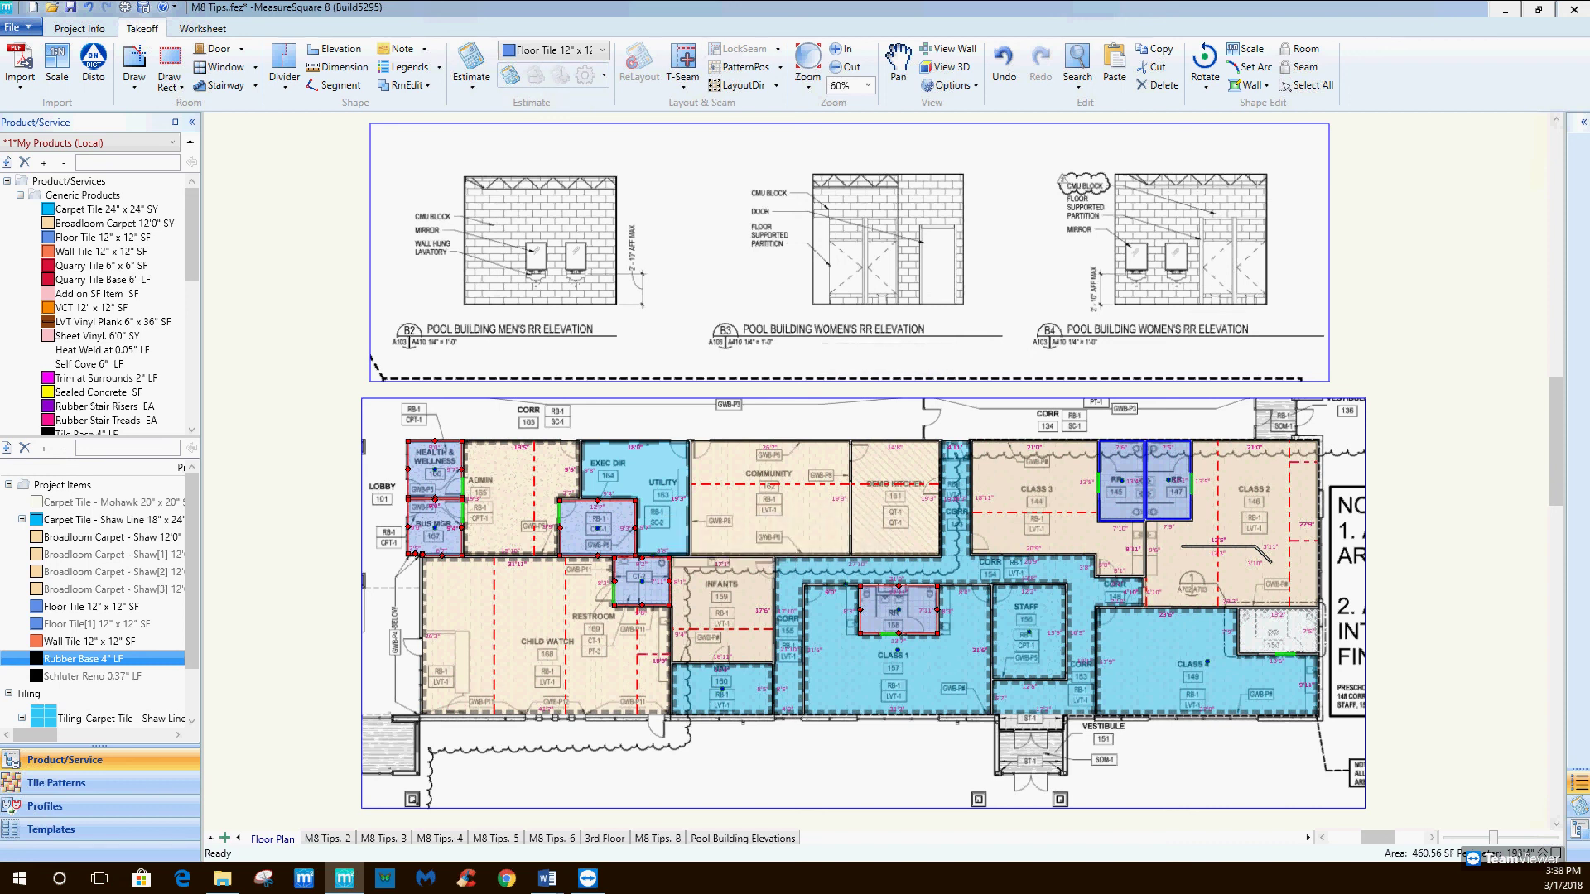
pyautogui.moveTo(844, 714)
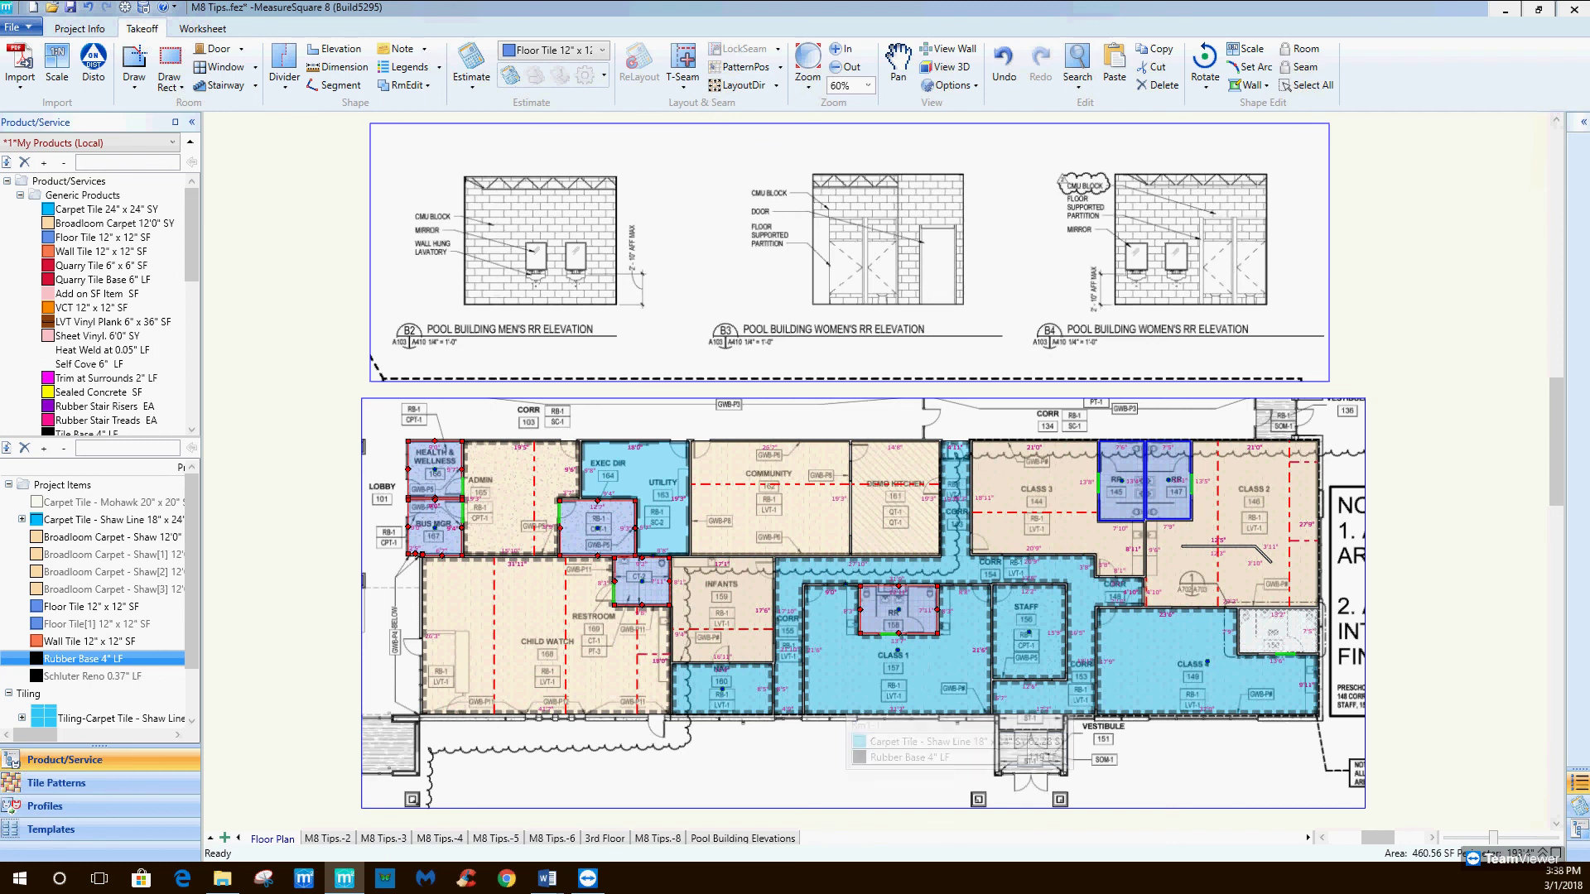